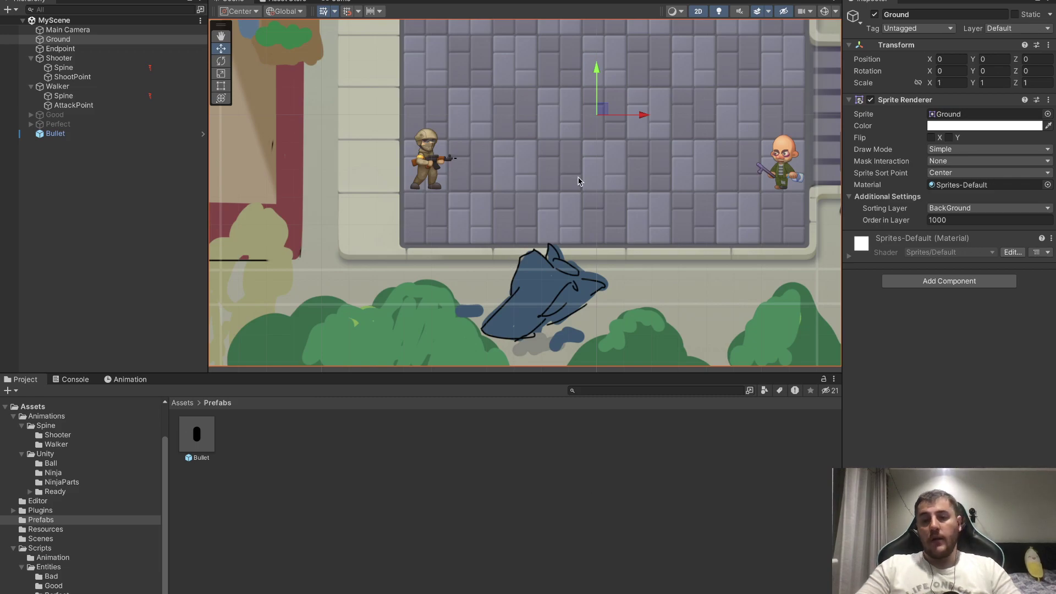
# Pan the scene toward the shooter and walker and select the Bullet object.
pyautogui.scroll(3, 507, 257)
pyautogui.moveTo(550, 198)
pyautogui.mouseDown(button='middle')
pyautogui.moveTo(483, 200)
pyautogui.moveTo(522, 238)
pyautogui.mouseUp(button='middle')
pyautogui.scroll(-1, 484, 200)
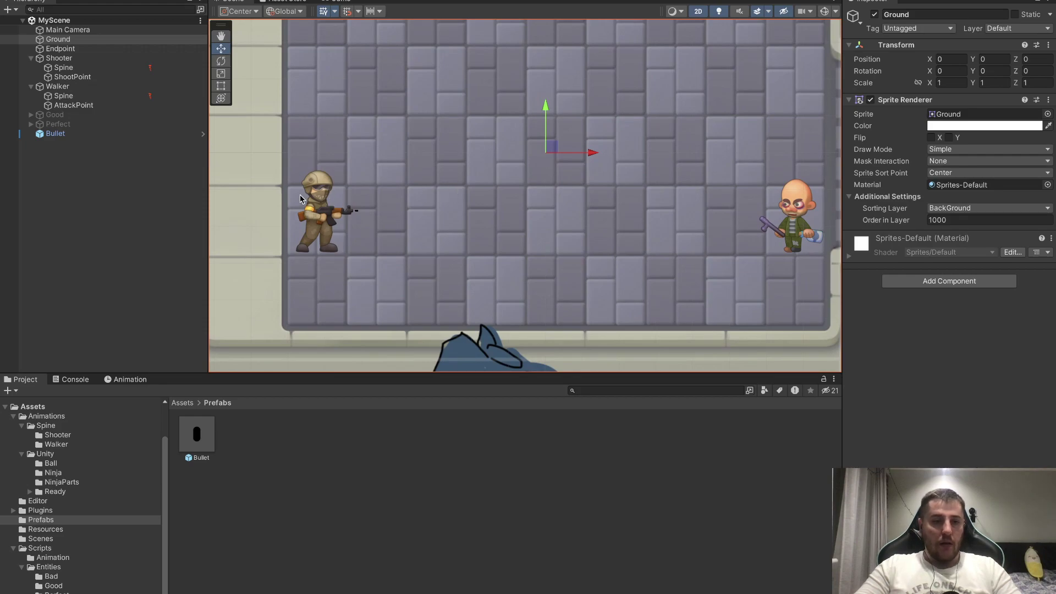
pyautogui.click(78, 135)
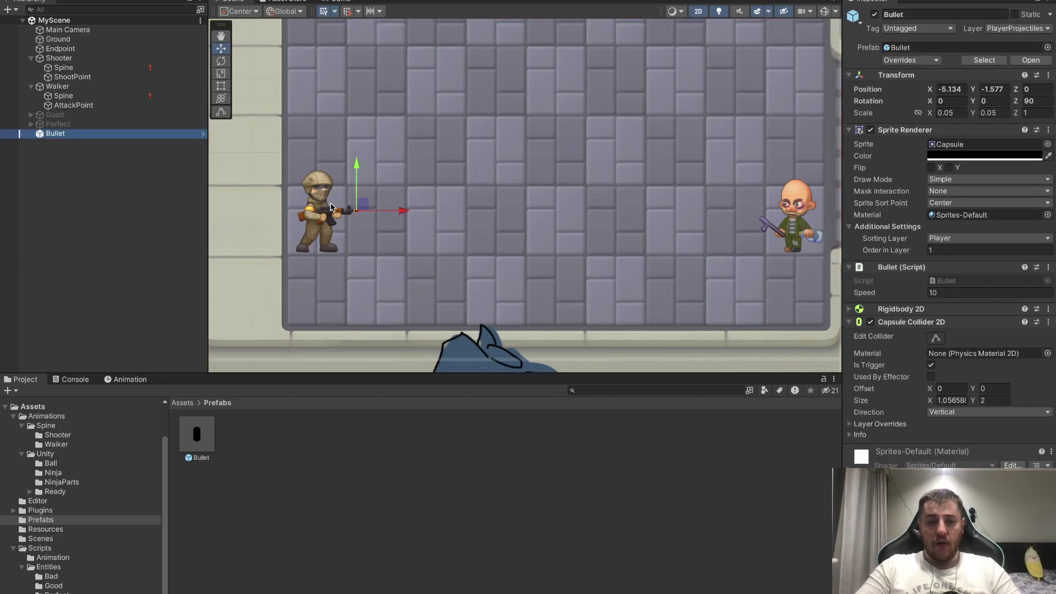
pyautogui.scroll(8, 316, 215)
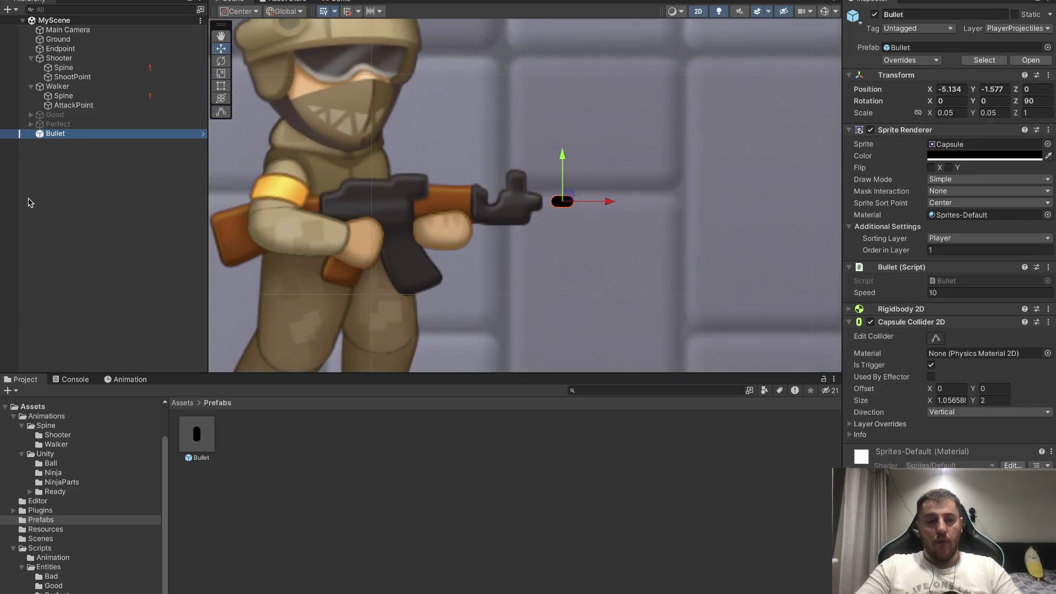
# Open the Hierarchy's create-object menu, then dismiss it without adding anything.
pyautogui.click(29, 202)
pyautogui.rightClick(29, 203)
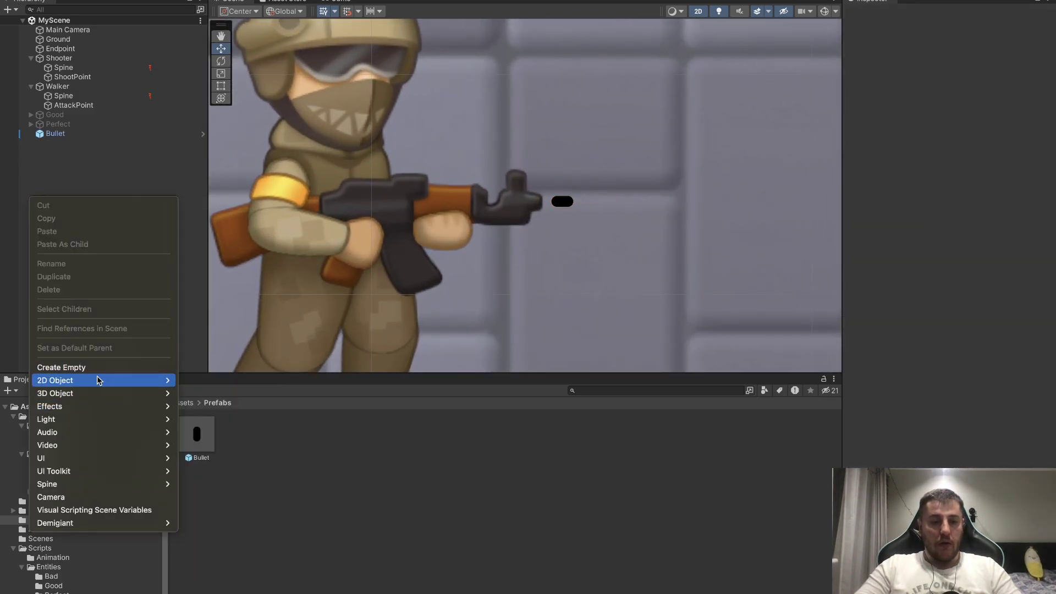
pyautogui.moveTo(105, 384)
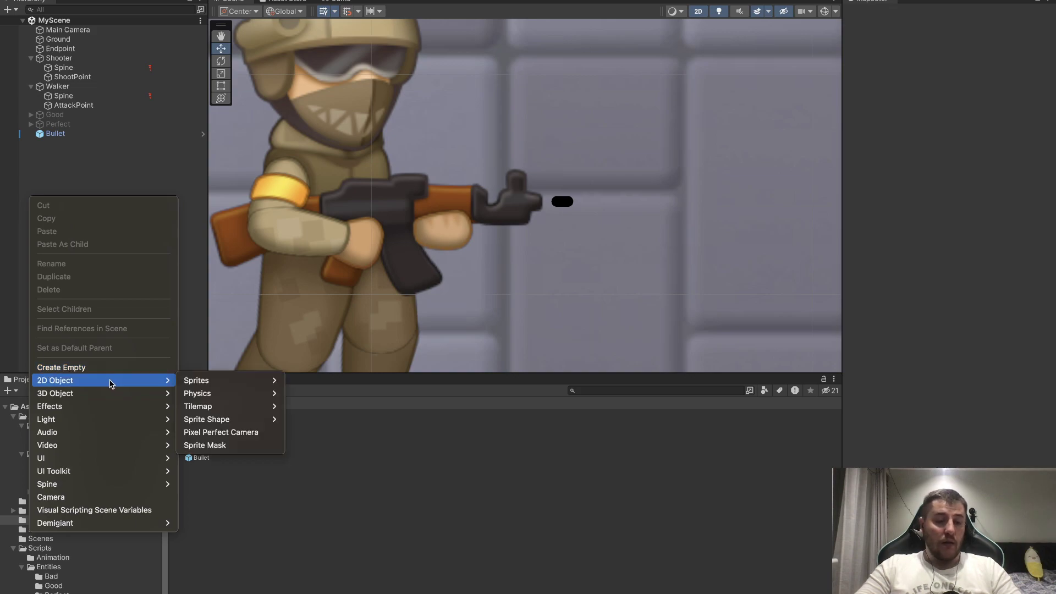
pyautogui.moveTo(196, 387)
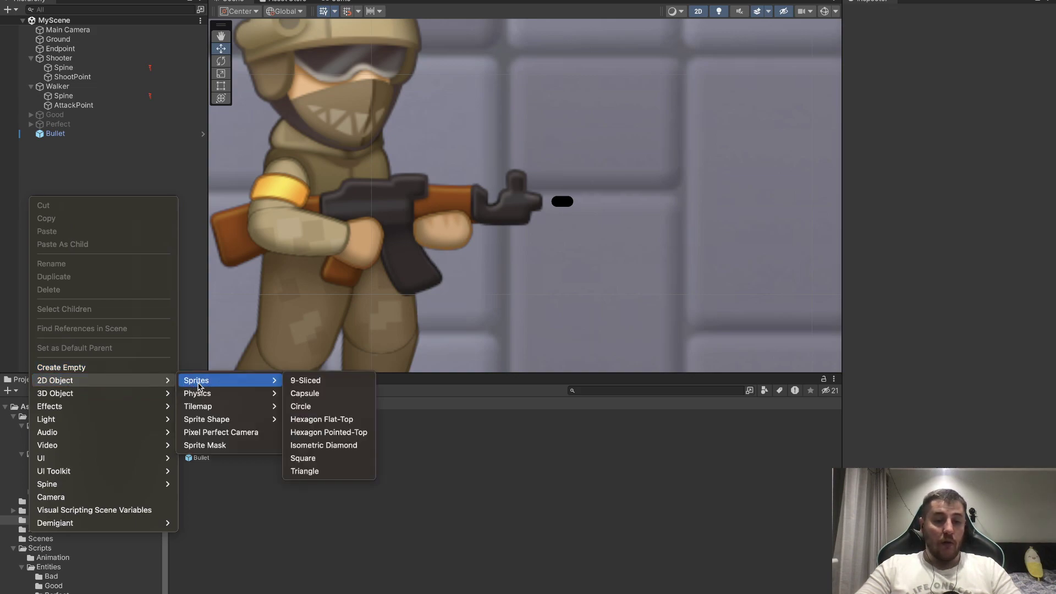
pyautogui.click(338, 544)
# Reselect and frame the Bullet, toggle its collider editing, and show its Bullet (Script) options.
pyautogui.click(85, 133)
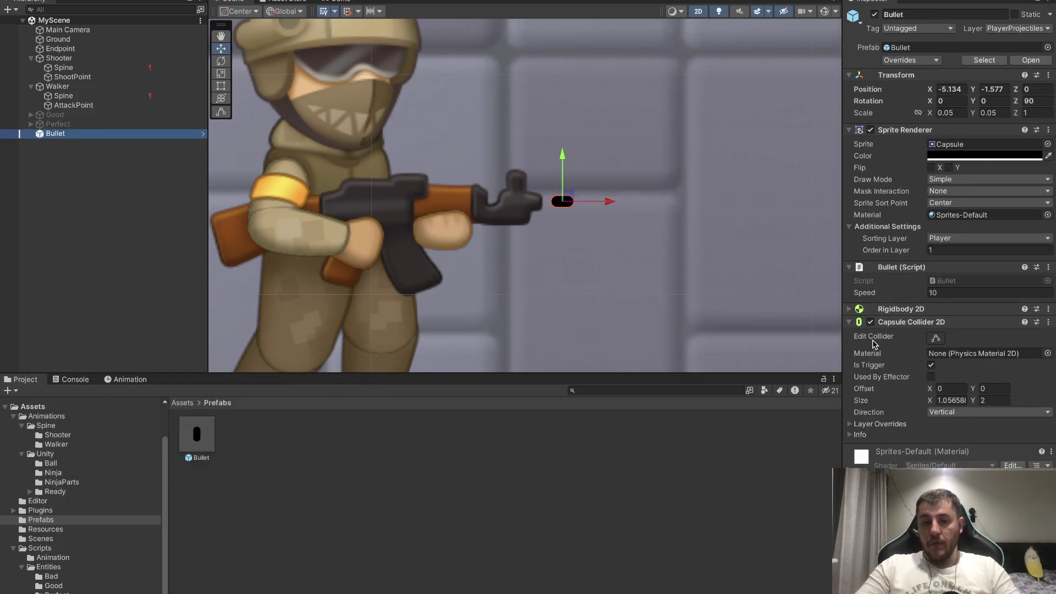
pyautogui.press('f')
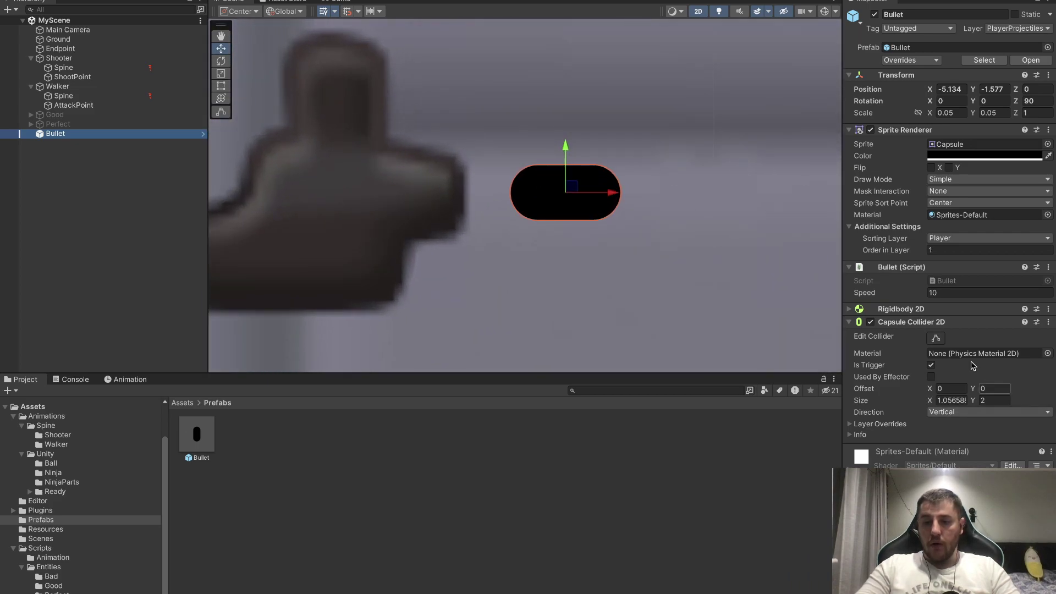
pyautogui.click(934, 338)
pyautogui.click(933, 339)
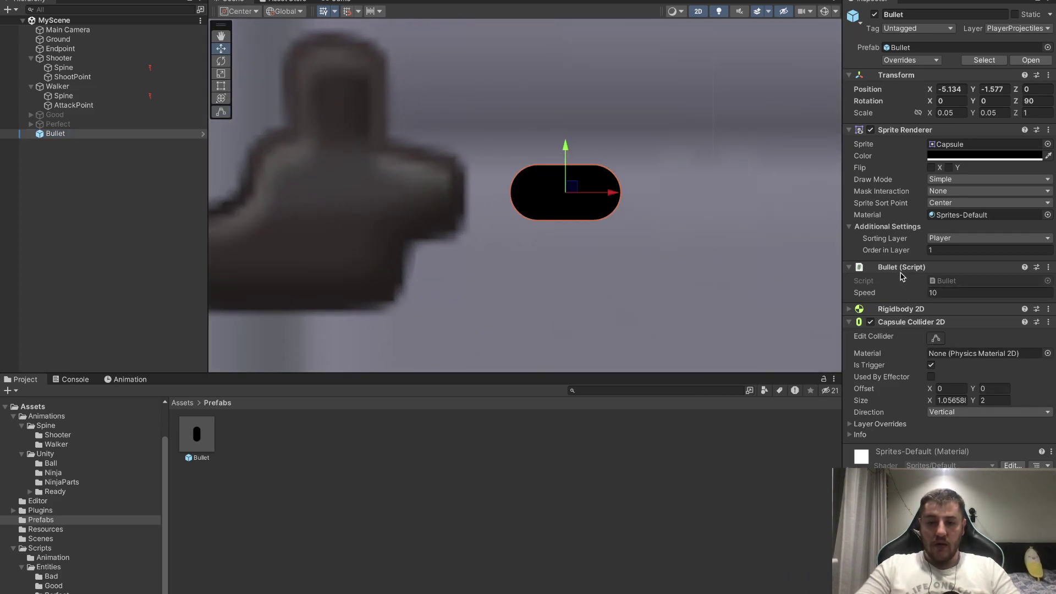
pyautogui.rightClick(906, 268)
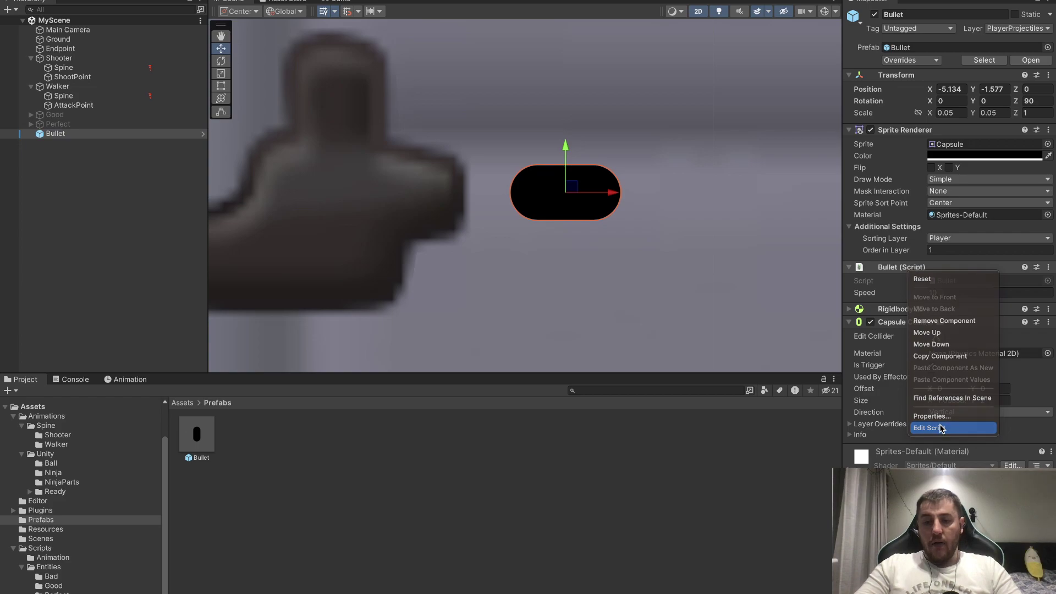
# Open Bullet.cs and review its _speed field and the MoveTo body with its DOMoveX call.
pyautogui.click(941, 428)
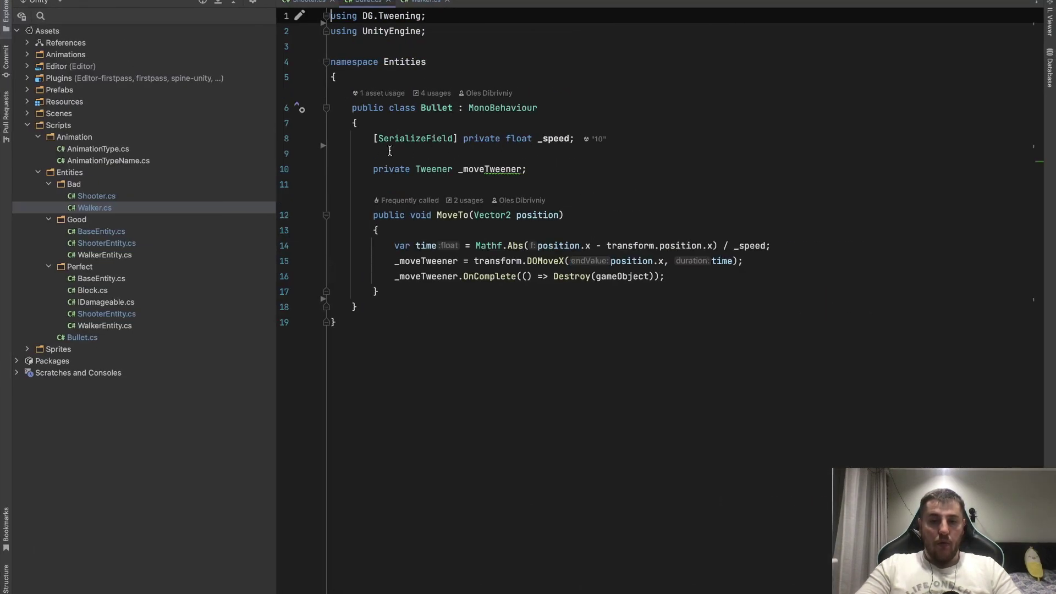
pyautogui.moveTo(372, 139); pyautogui.dragTo(631, 136)
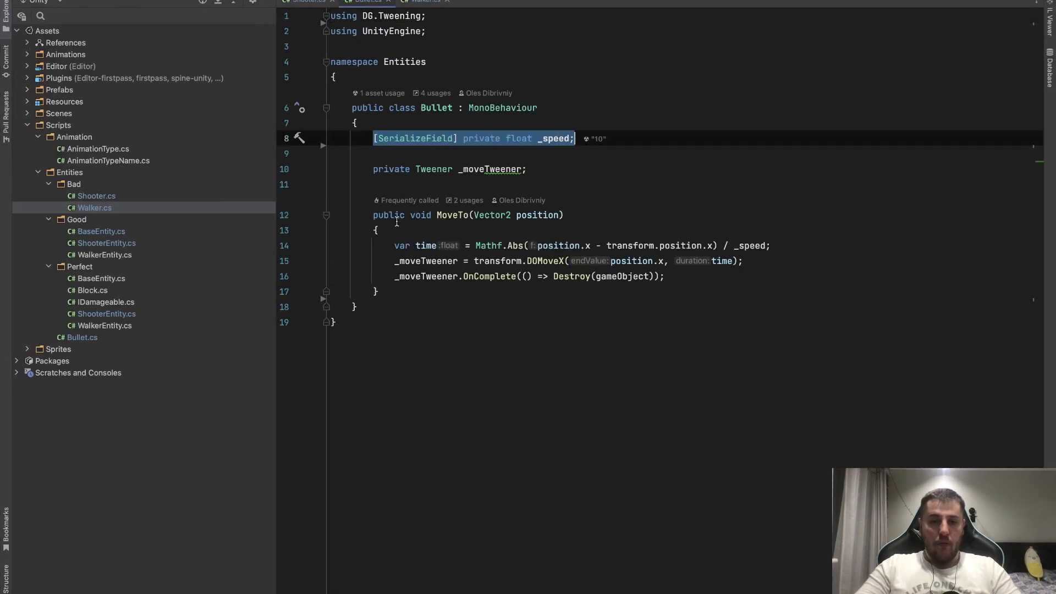
pyautogui.click(432, 247)
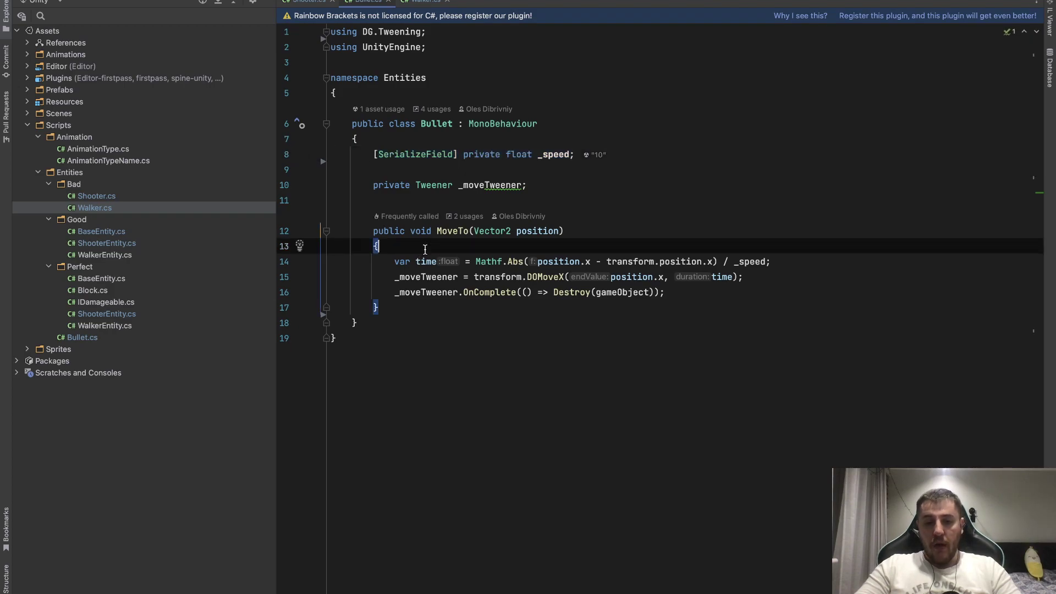
pyautogui.click(532, 231)
pyautogui.moveTo(511, 233); pyautogui.dragTo(576, 228)
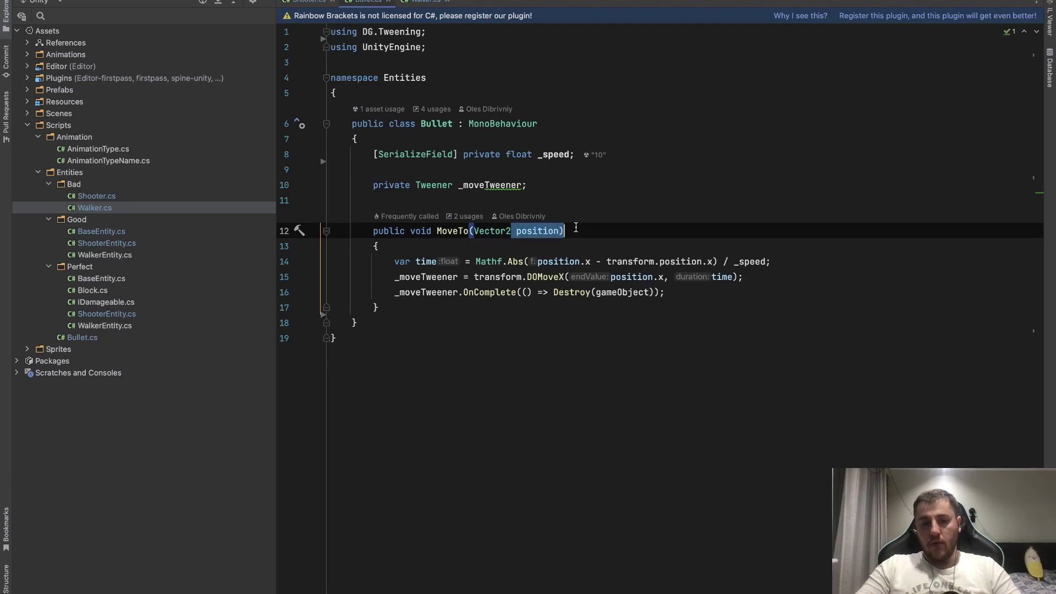
pyautogui.moveTo(375, 262); pyautogui.dragTo(684, 290)
pyautogui.click(684, 291)
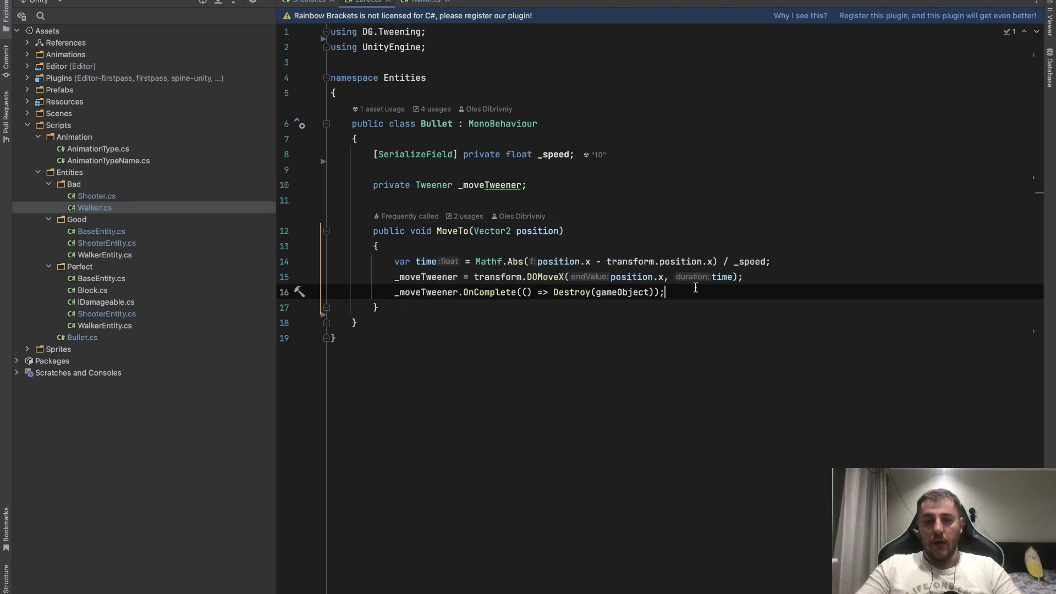
pyautogui.click(438, 288)
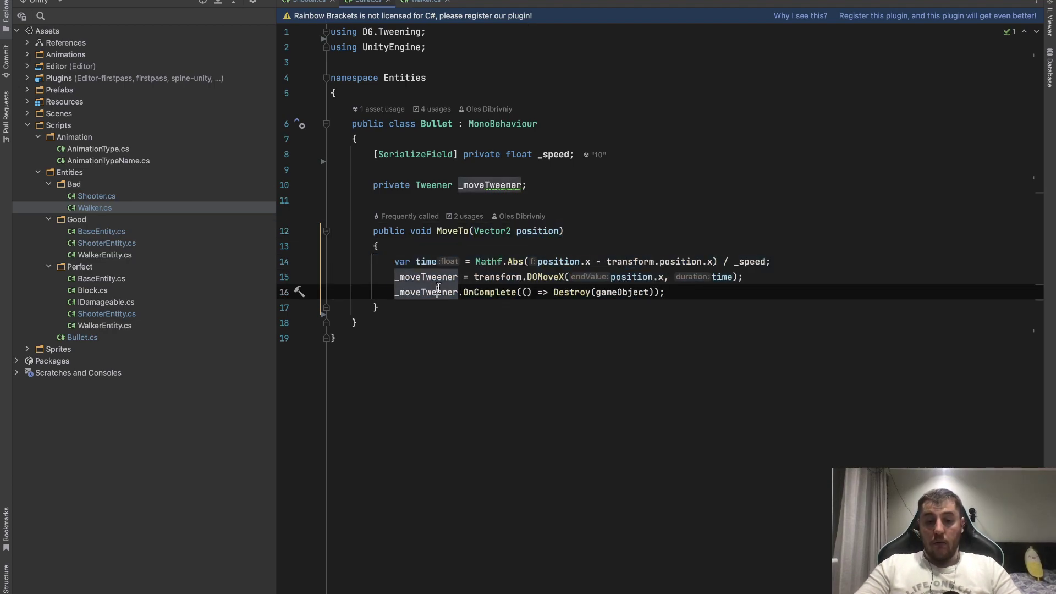
pyautogui.click(544, 279)
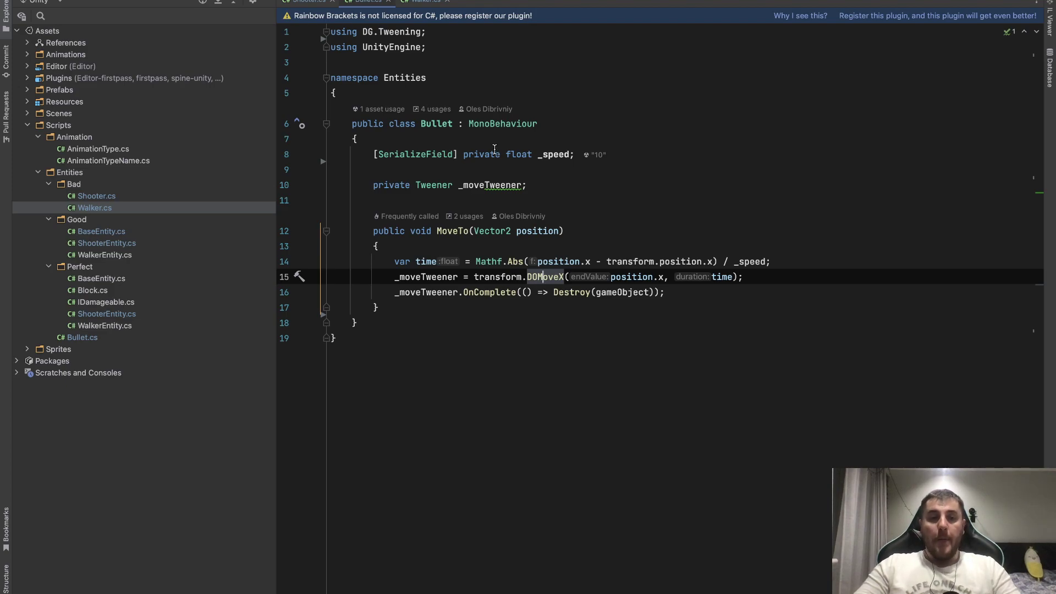
# Bring up Shooter.cs, then select and frame the Shooter object in Unity.
pyautogui.click(309, 2)
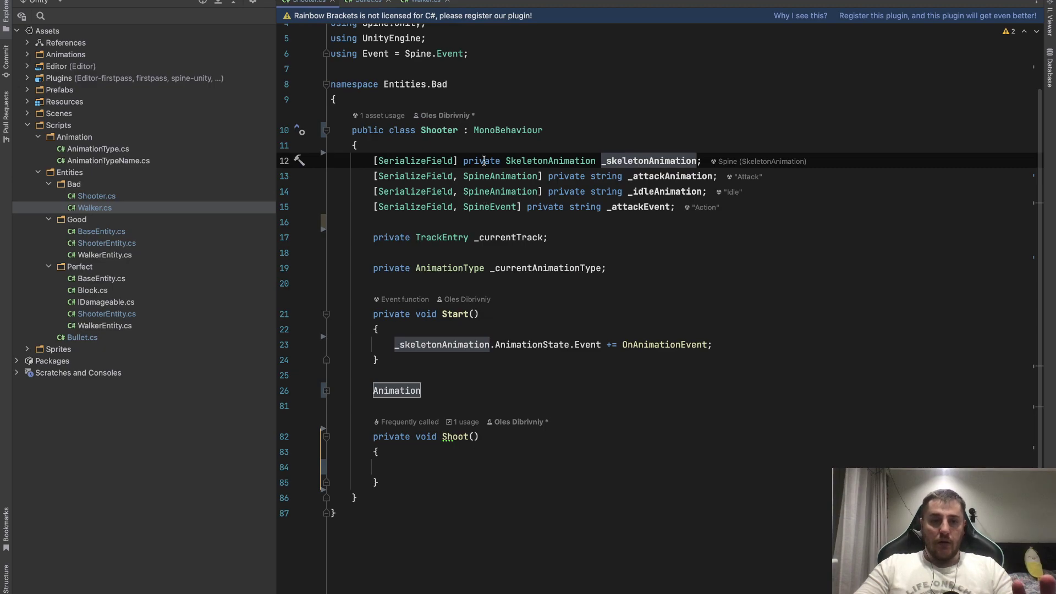
pyautogui.press('super+Tab')
pyautogui.doubleClick(57, 58)
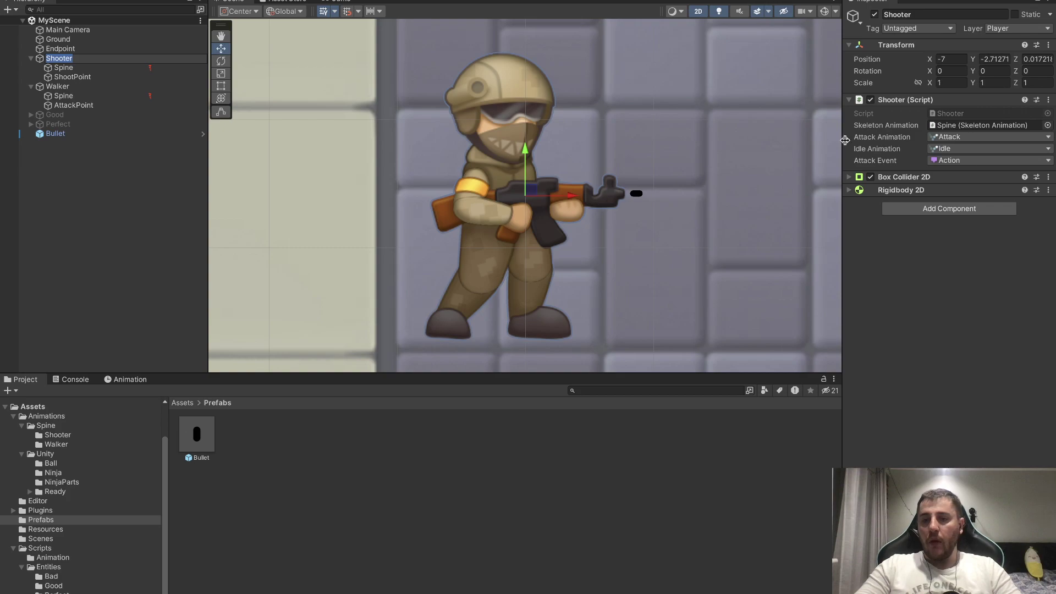
# Inspect the Shooter's Box Collider 2D and Rigidbody 2D, then show its Shooter (Script) options.
pyautogui.click(924, 177)
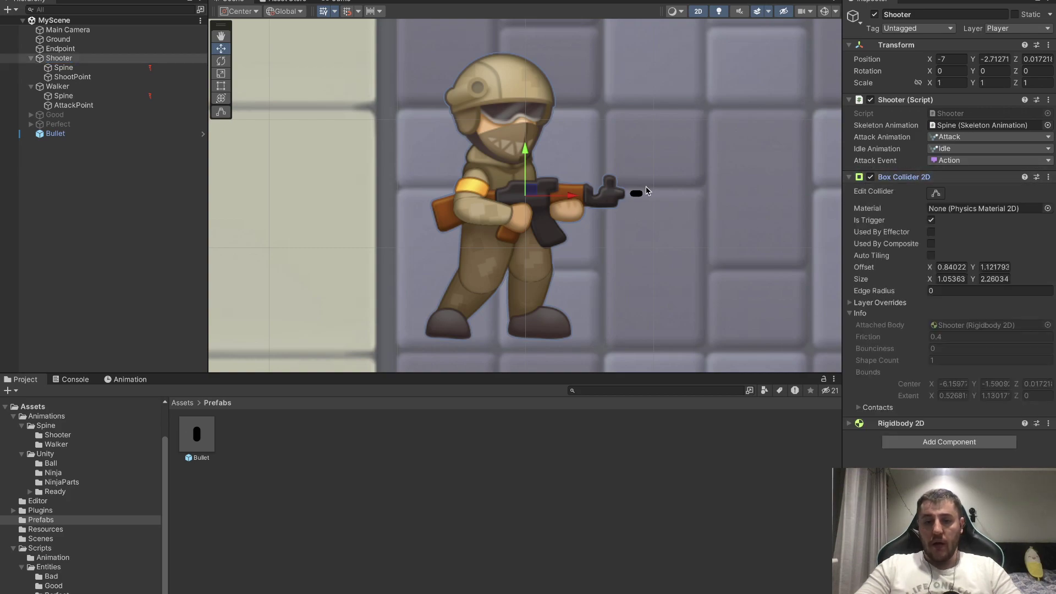
pyautogui.click(934, 194)
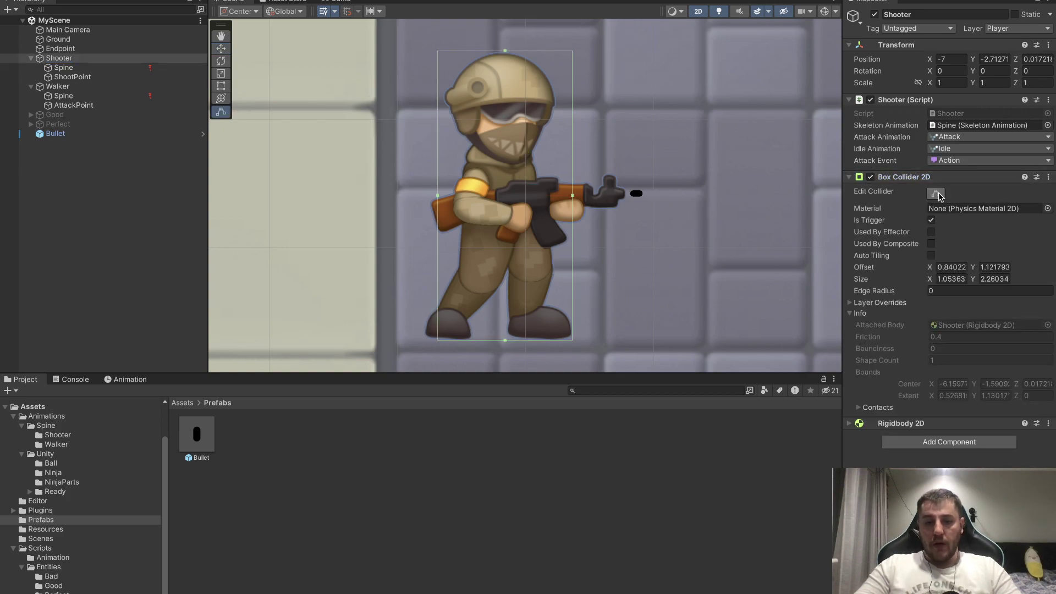
pyautogui.click(938, 195)
pyautogui.click(920, 424)
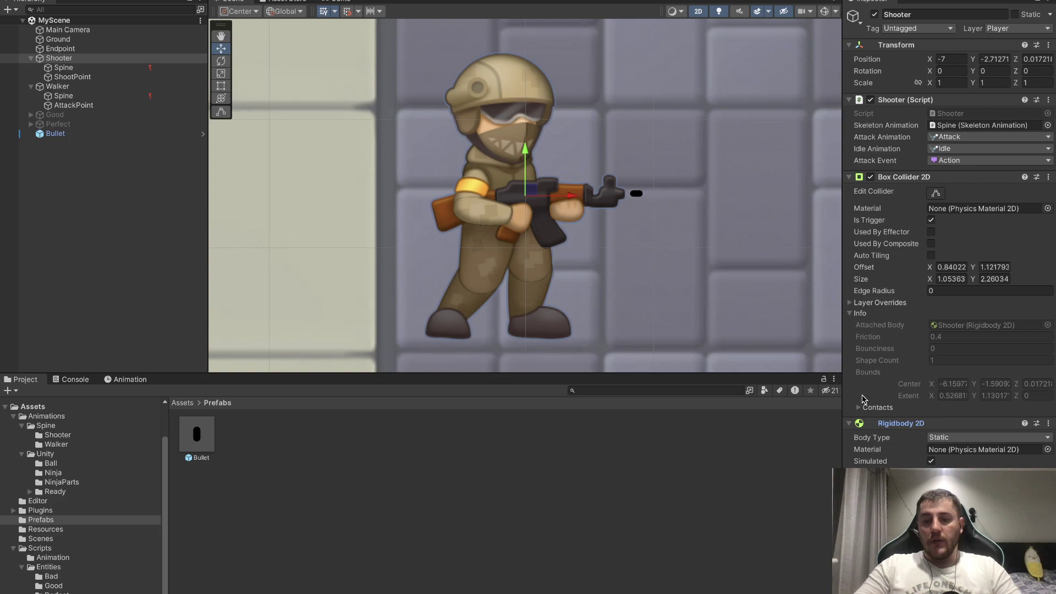
pyautogui.rightClick(893, 107)
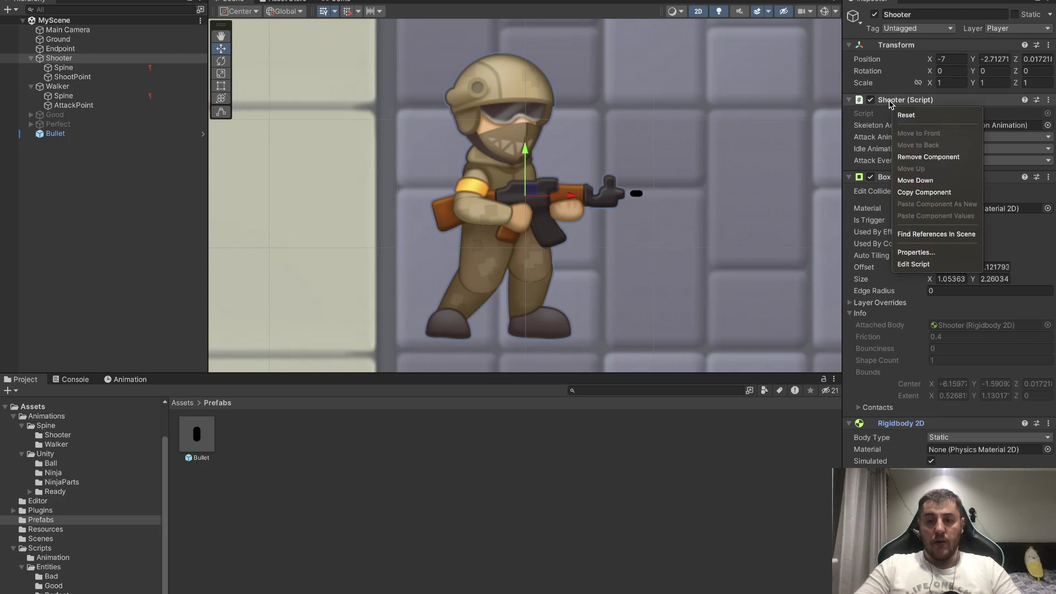
# Open Shooter.cs and review its four SerializeField declarations.
pyautogui.click(909, 264)
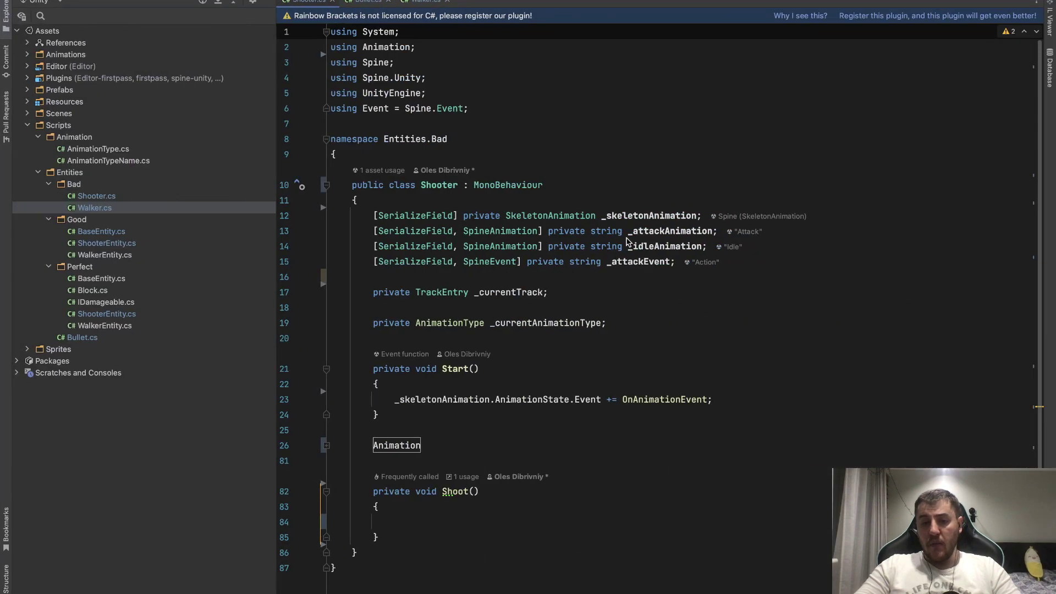
pyautogui.scroll(-2, 513, 227)
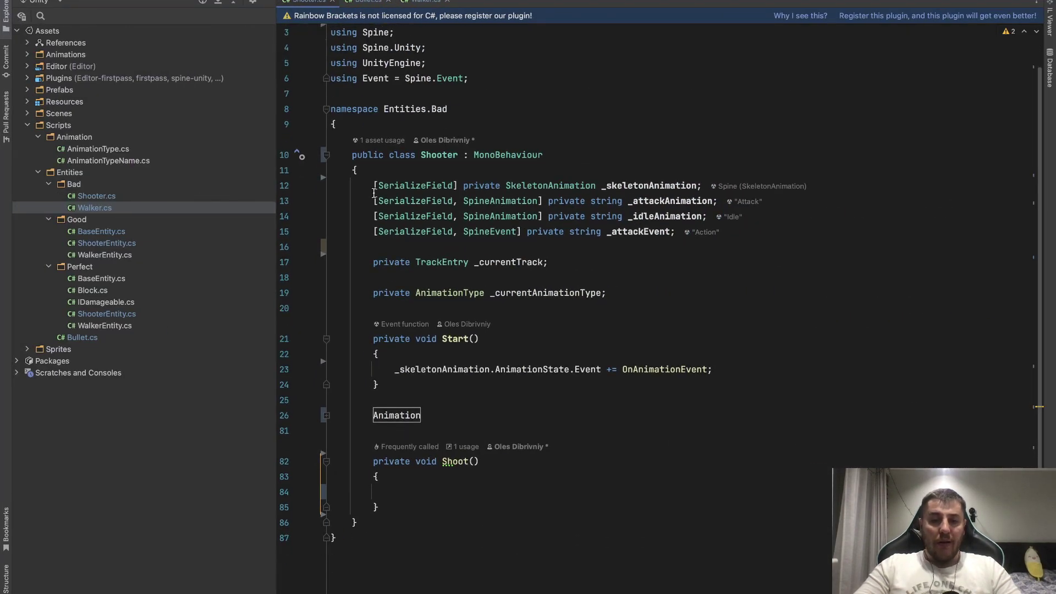
pyautogui.moveTo(366, 182); pyautogui.dragTo(683, 235)
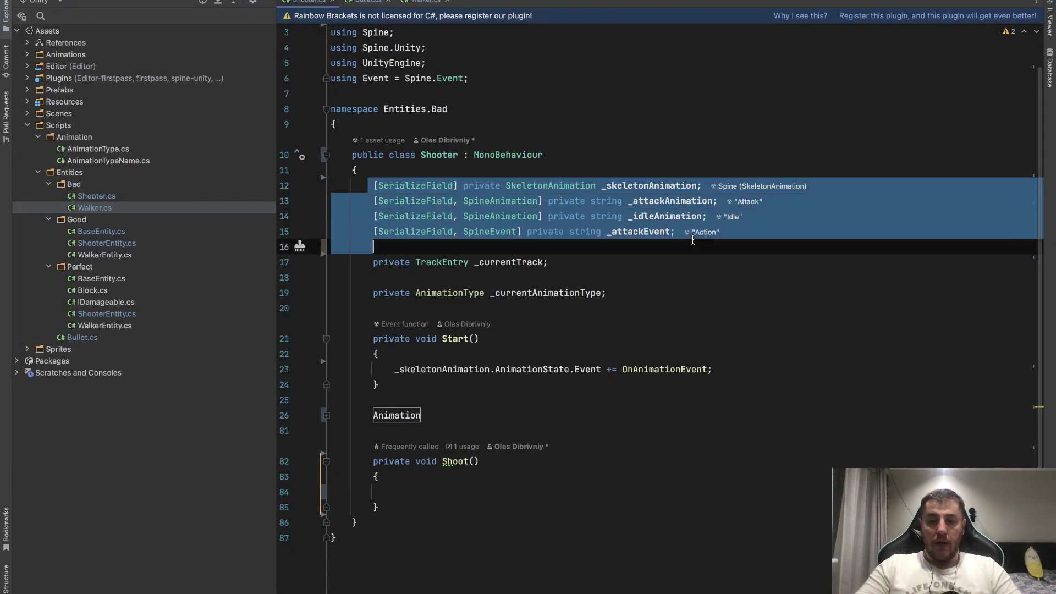
pyautogui.click(656, 185)
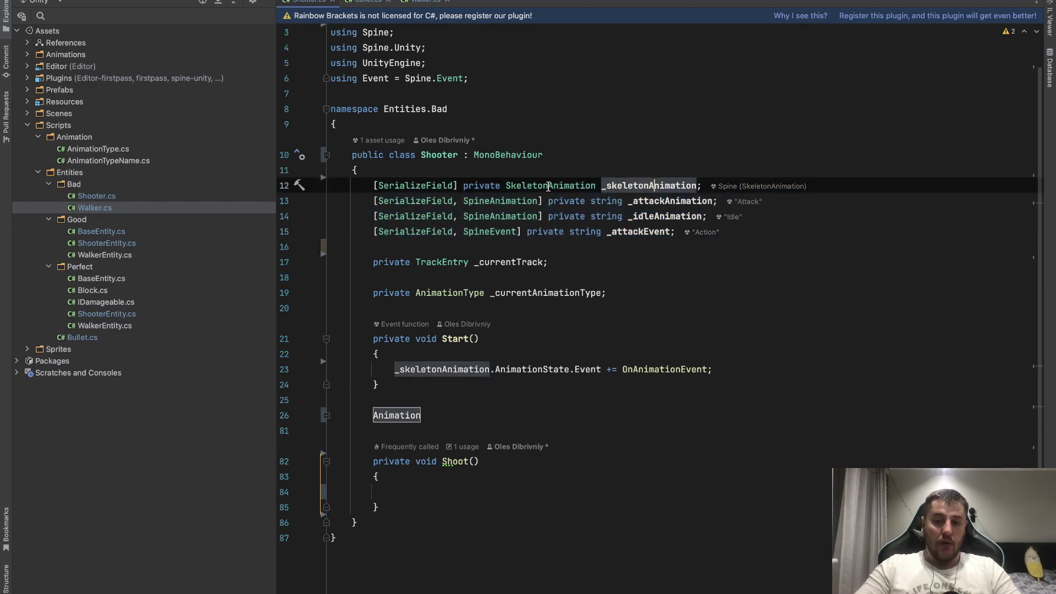
pyautogui.hotkey('alt', 'Tab')
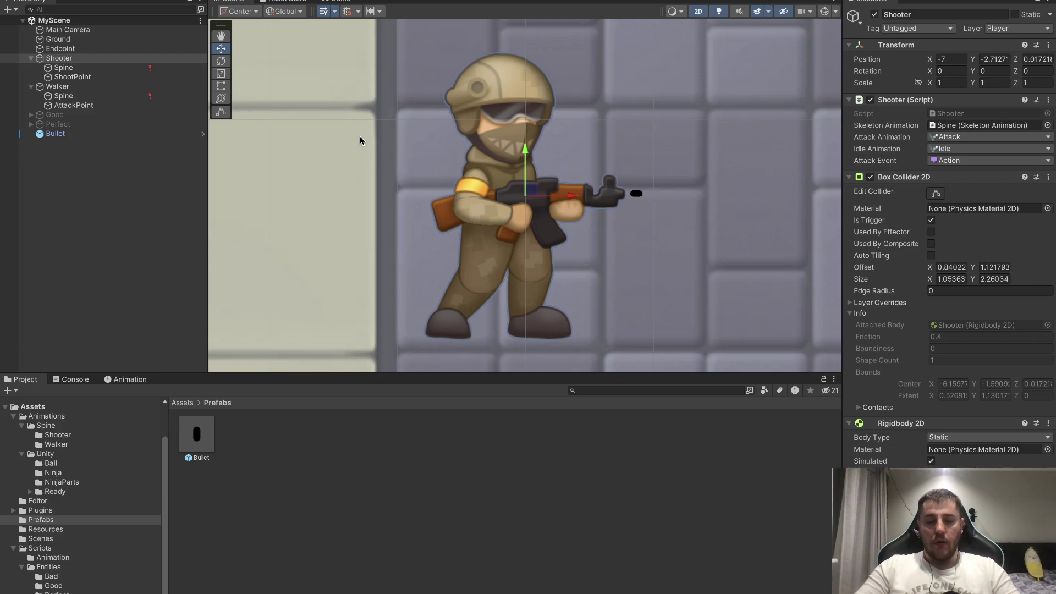
# Unfold the Animation region, scroll to the empty Shoot() method, and open Walker.cs.
pyautogui.press('super+Tab')
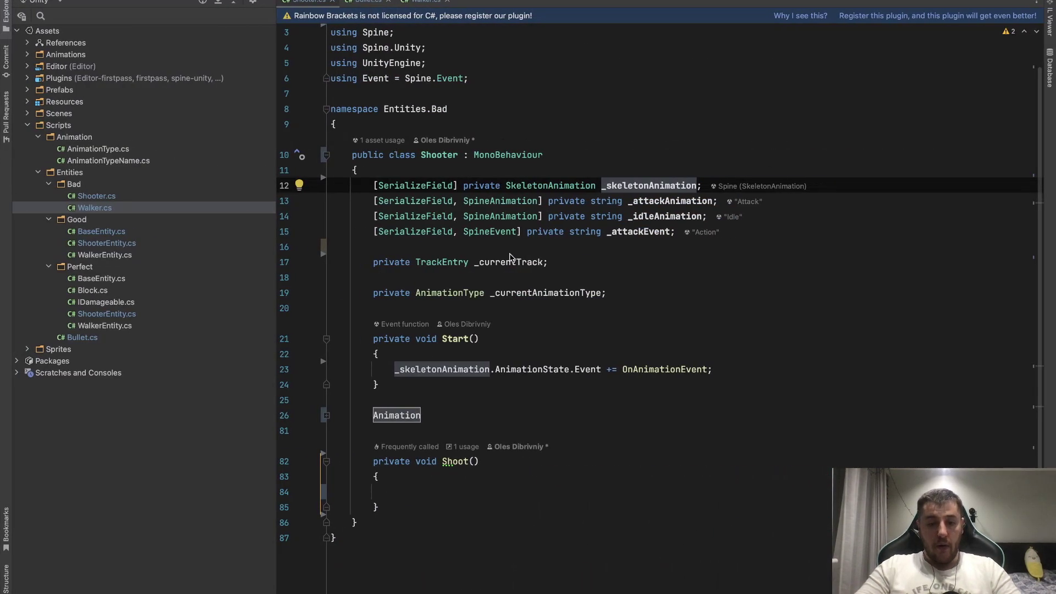
pyautogui.click(326, 415)
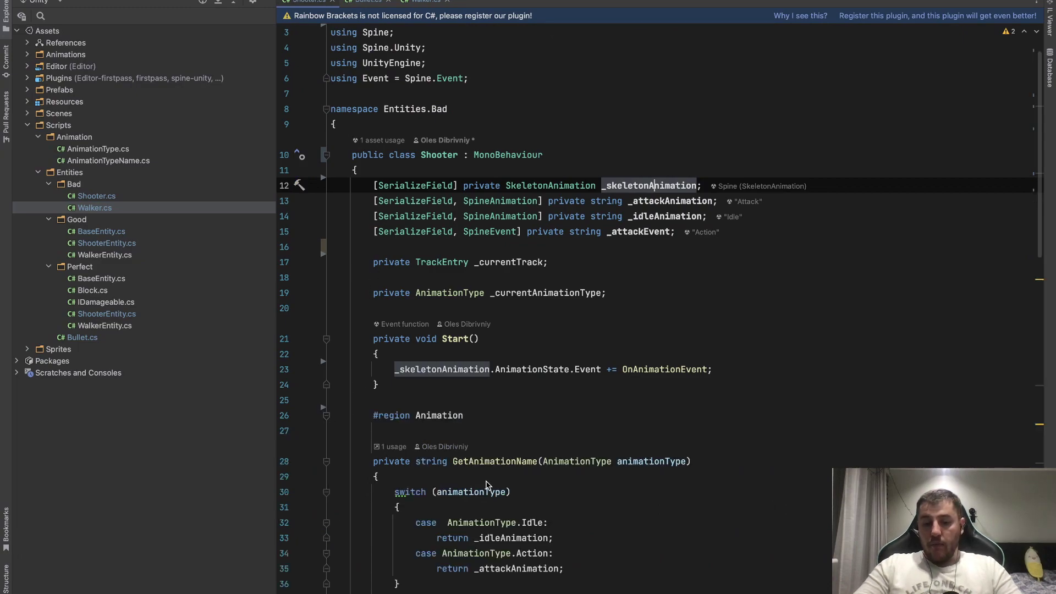
pyautogui.scroll(-5, 487, 485)
pyautogui.scroll(-4, 486, 484)
pyautogui.scroll(2, 487, 484)
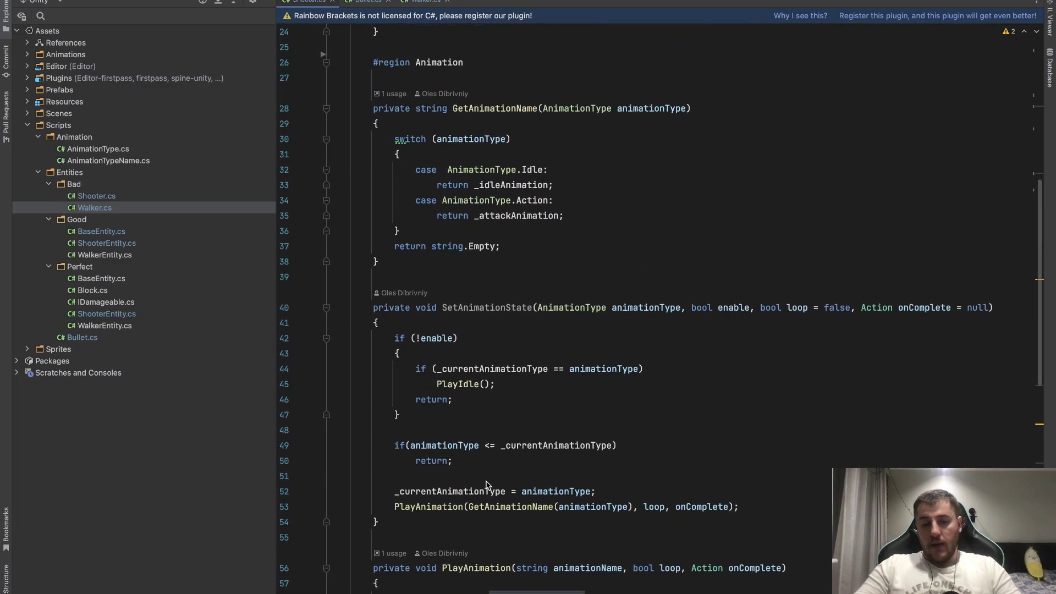
pyautogui.scroll(-2, 486, 484)
pyautogui.scroll(-3, 487, 484)
pyautogui.scroll(-2, 487, 485)
pyautogui.scroll(-2, 487, 484)
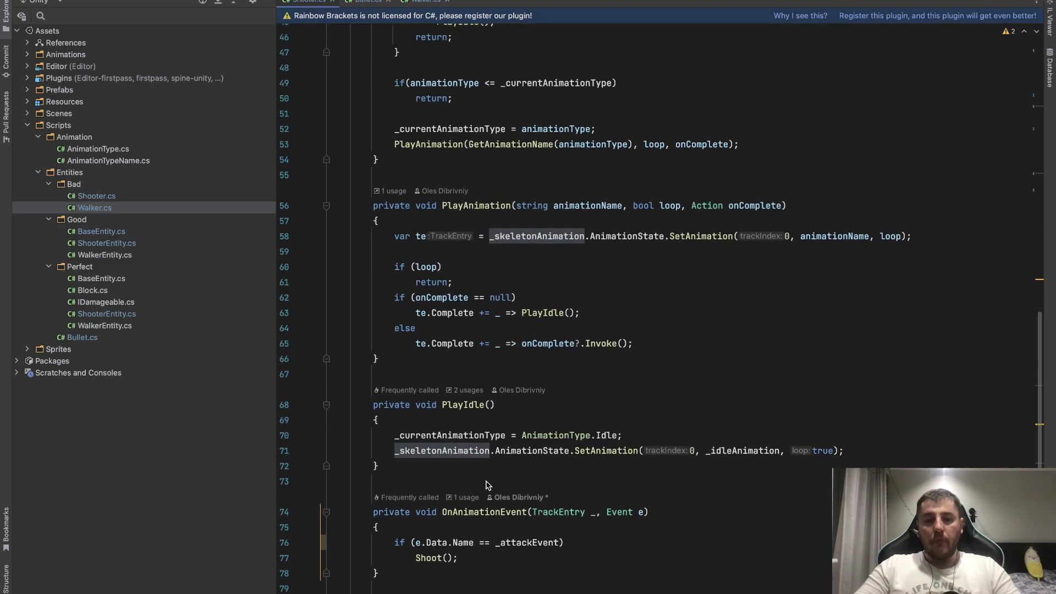
pyautogui.scroll(-2, 487, 484)
pyautogui.scroll(-1, 487, 485)
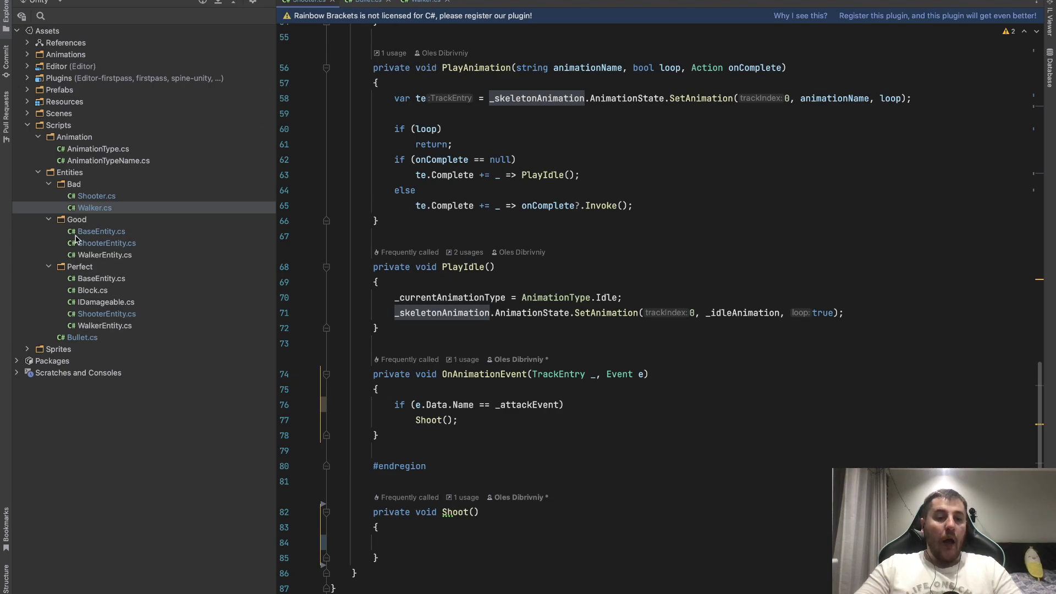
pyautogui.doubleClick(89, 209)
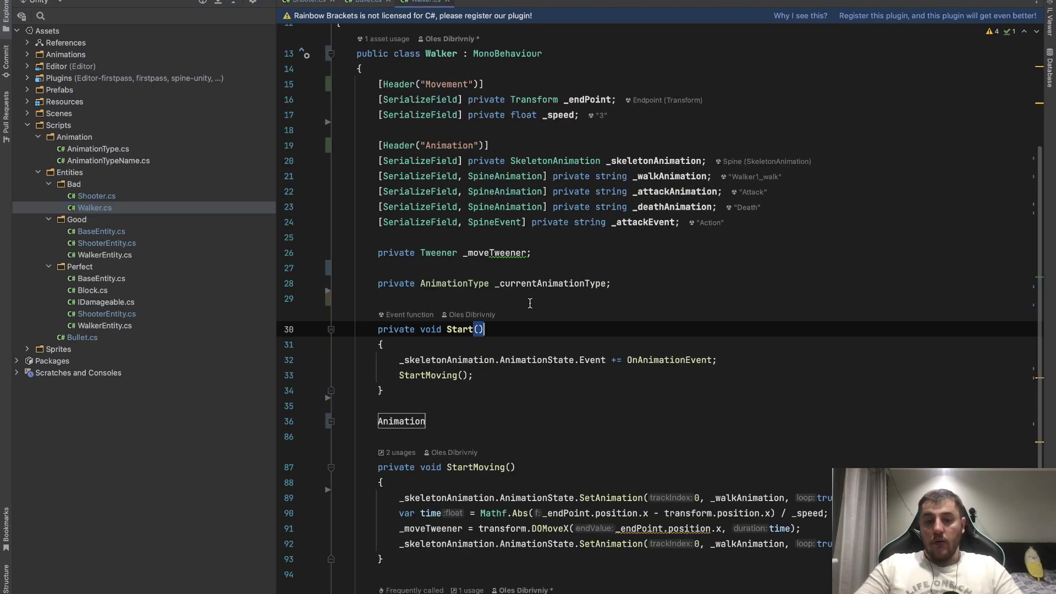
# Review Walker.cs's Animation and Movement fields and its DOMoveX movement call.
pyautogui.scroll(1, 529, 303)
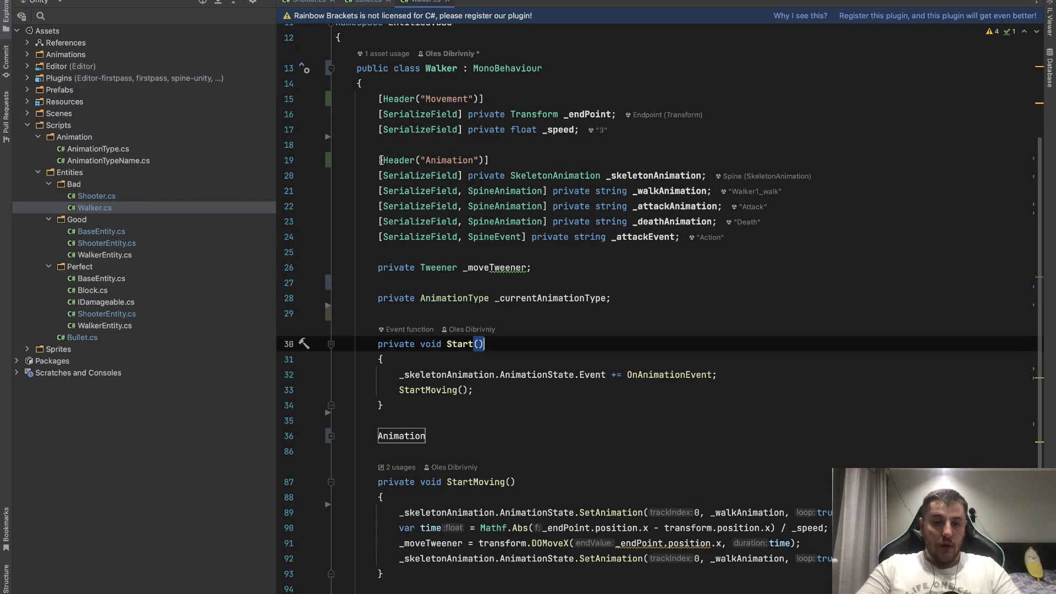
pyautogui.moveTo(374, 161); pyautogui.dragTo(806, 243)
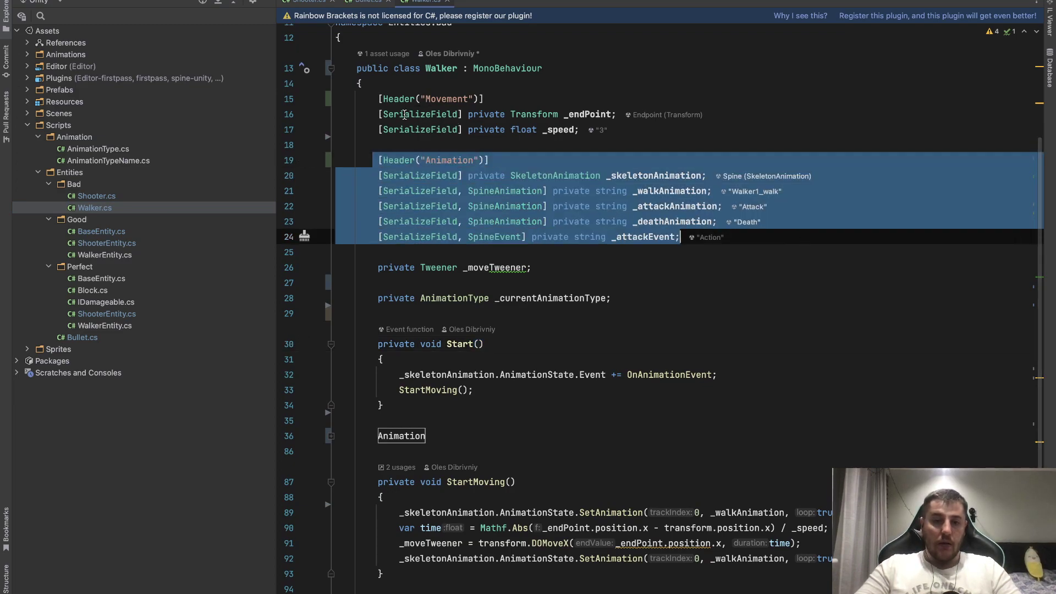
pyautogui.moveTo(367, 99); pyautogui.dragTo(600, 135)
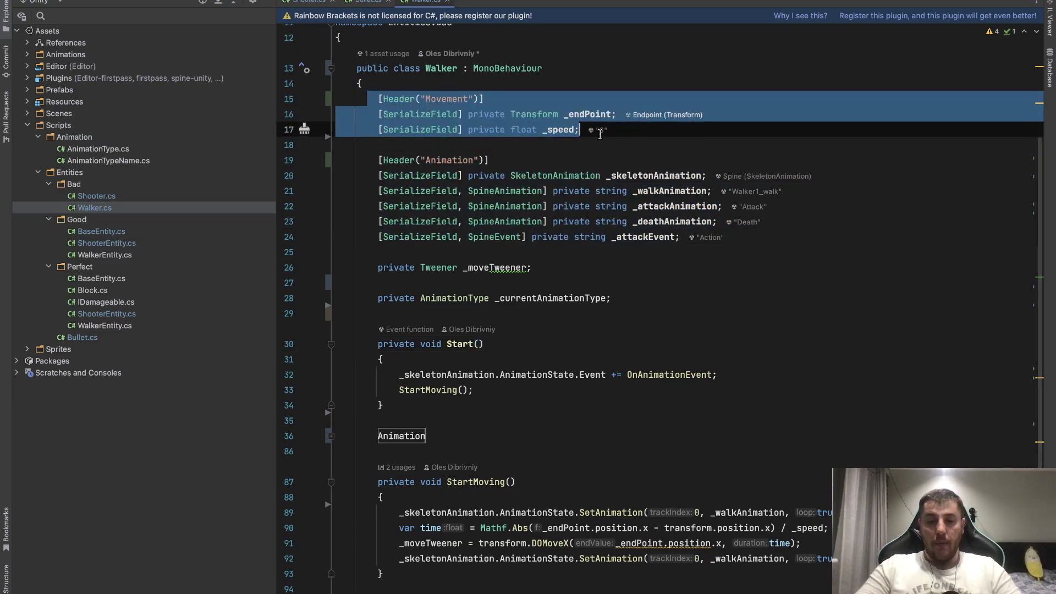
pyautogui.scroll(-5, 435, 120)
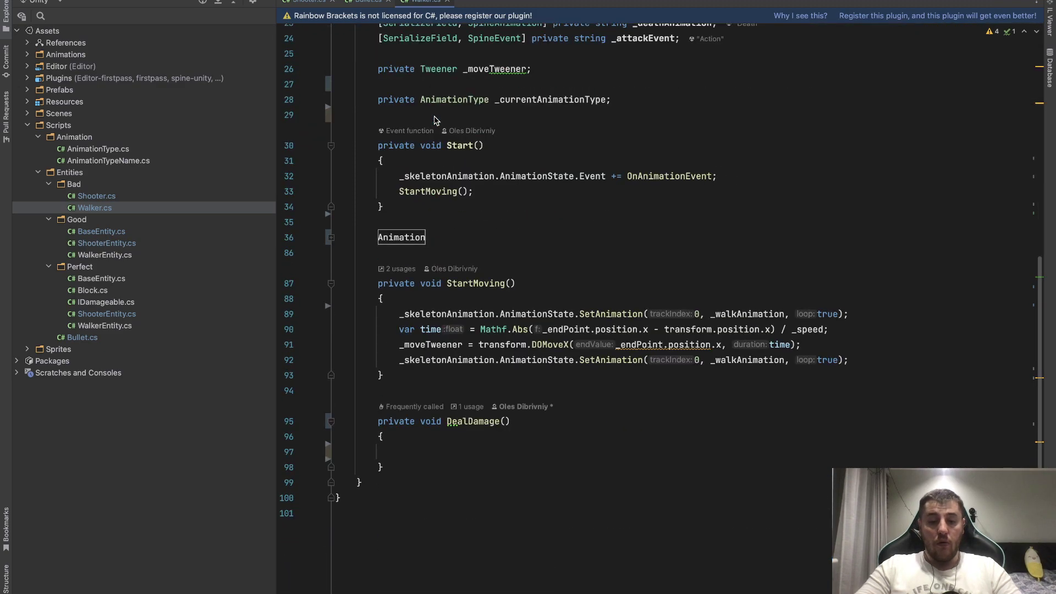
pyautogui.click(559, 344)
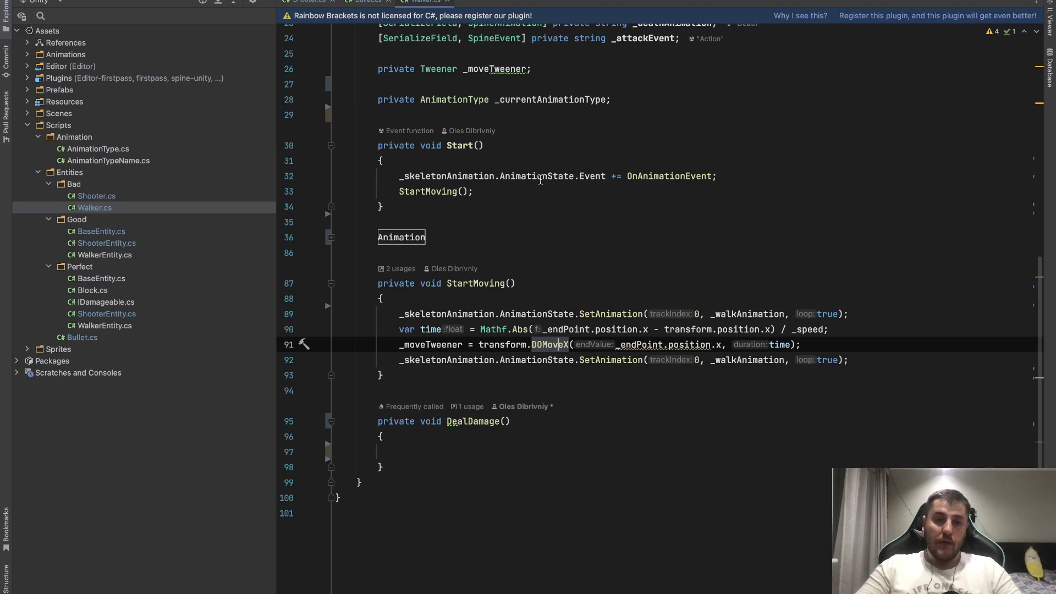
# Close all tabs except Shooter.cs, then pan Unity's scene to reveal the street.
pyautogui.click(310, 2)
pyautogui.rightClick(309, 3)
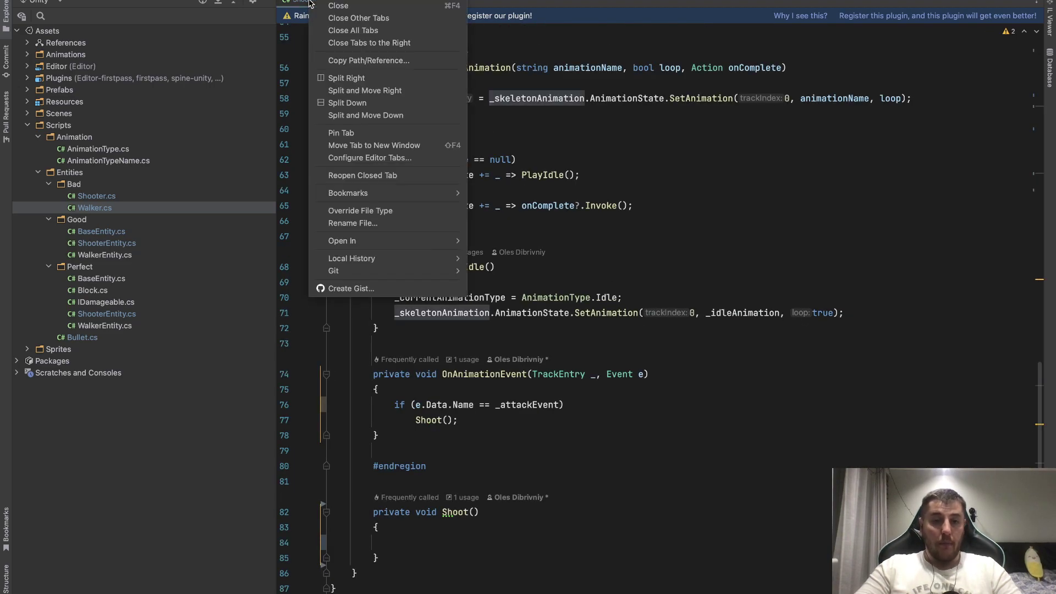
pyautogui.click(347, 25)
pyautogui.scroll(1, 589, 159)
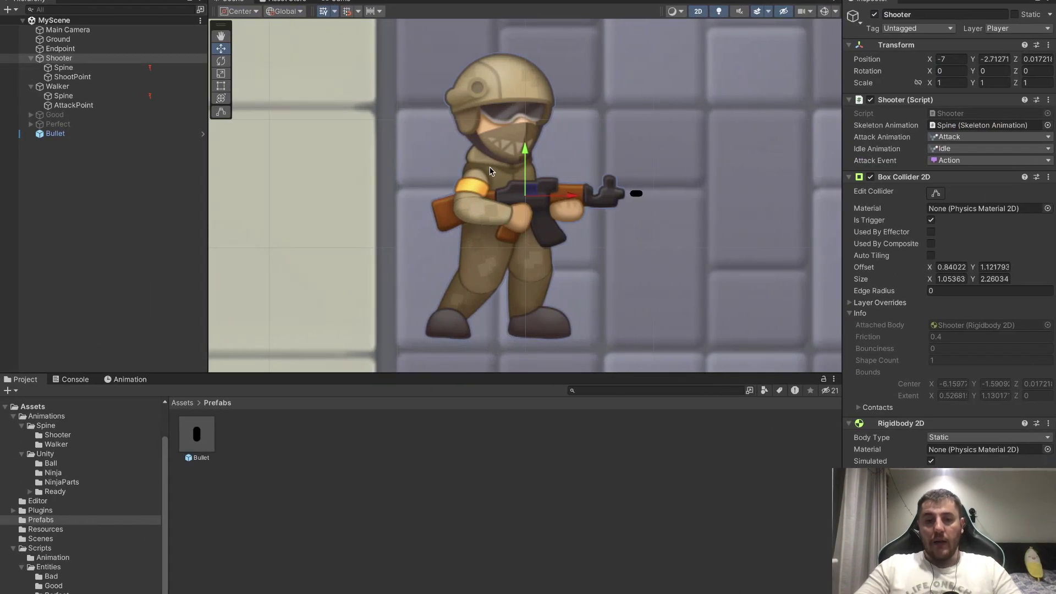
pyautogui.scroll(-5, 491, 171)
pyautogui.scroll(-5, 491, 171)
pyautogui.scroll(-1, 691, 220)
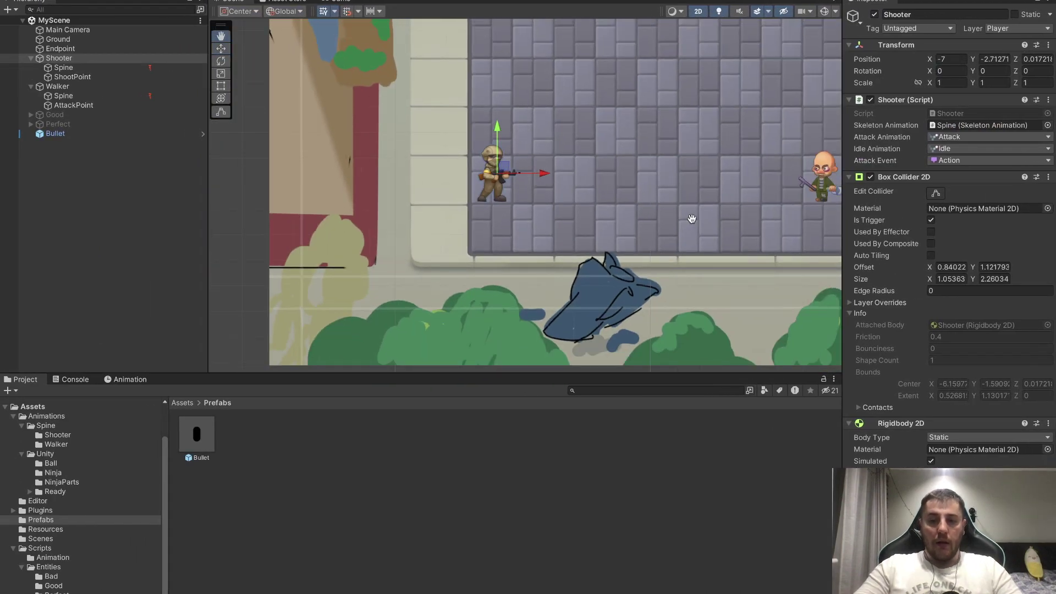
pyautogui.moveTo(691, 219); pyautogui.dragTo(521, 255, button='middle')
pyautogui.scroll(2, 530, 254)
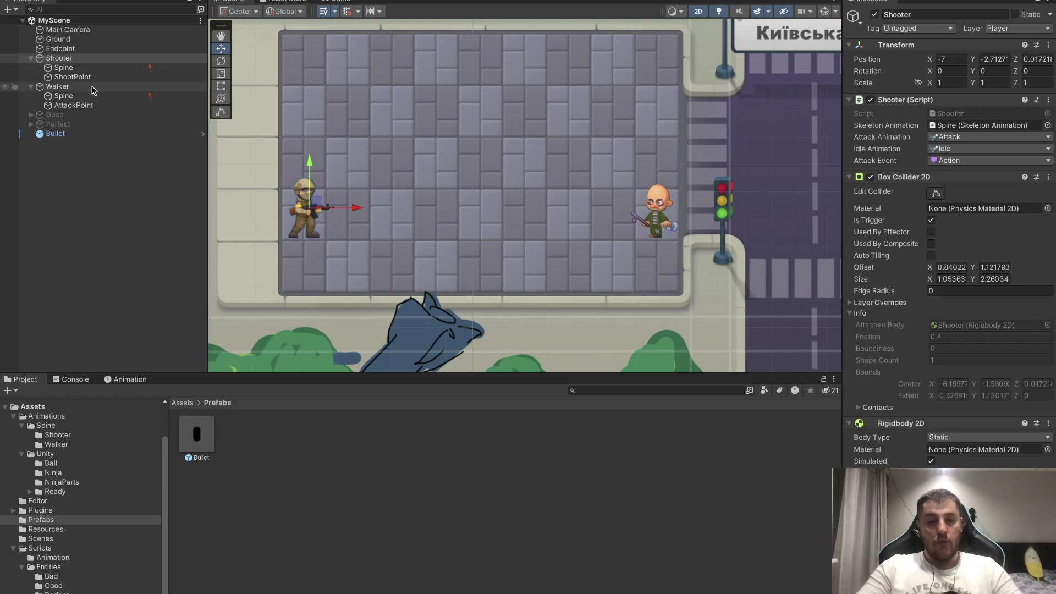
pyautogui.click(113, 87)
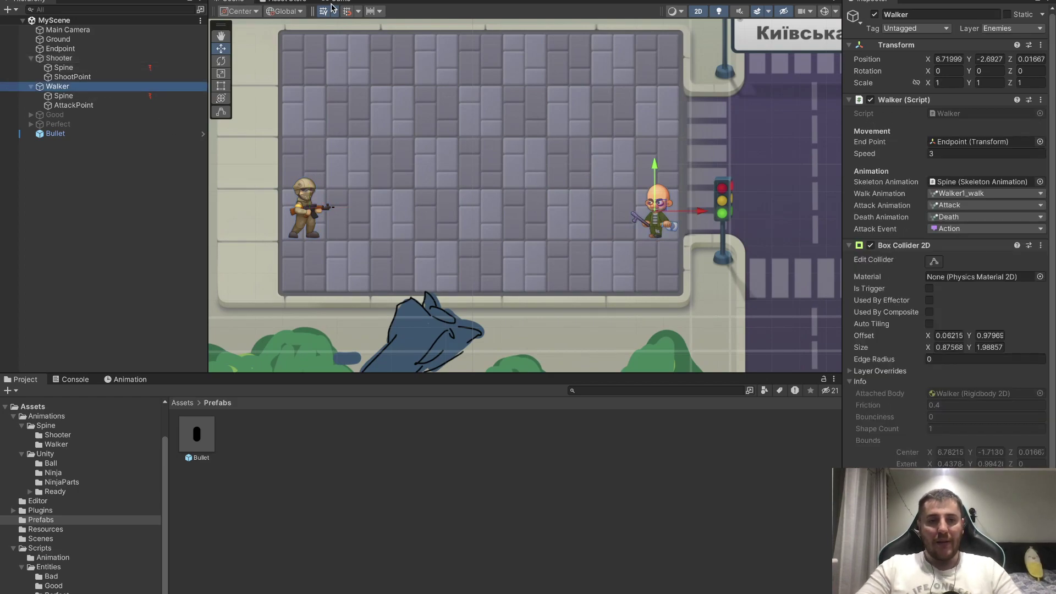
pyautogui.click(337, 2)
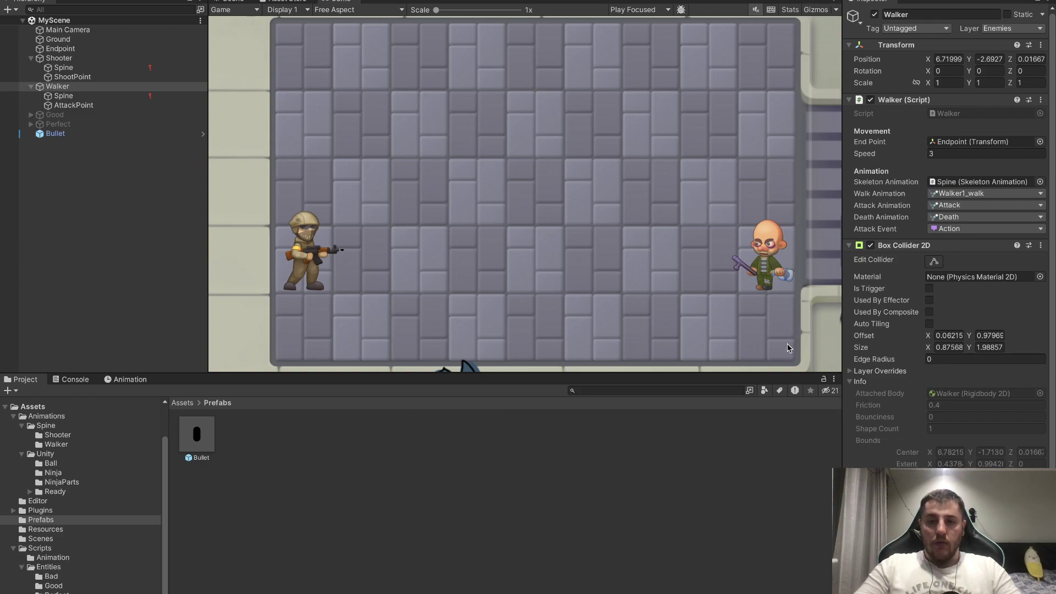
pyautogui.click(238, 2)
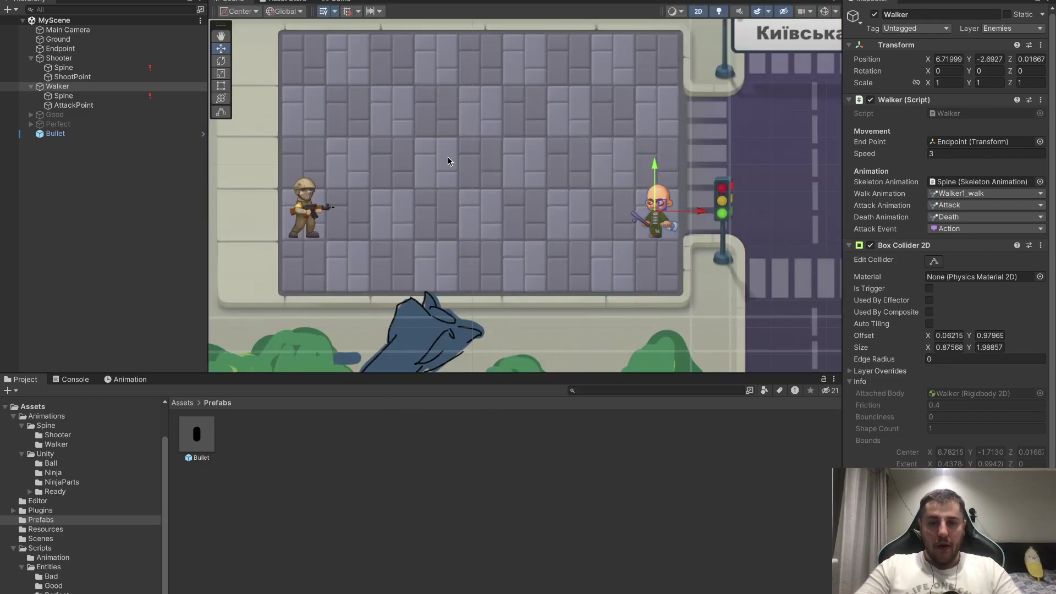
# Move the Walker right to X 8.84 with its X gizmo arrow.
pyautogui.moveTo(700, 216); pyautogui.dragTo(759, 214)
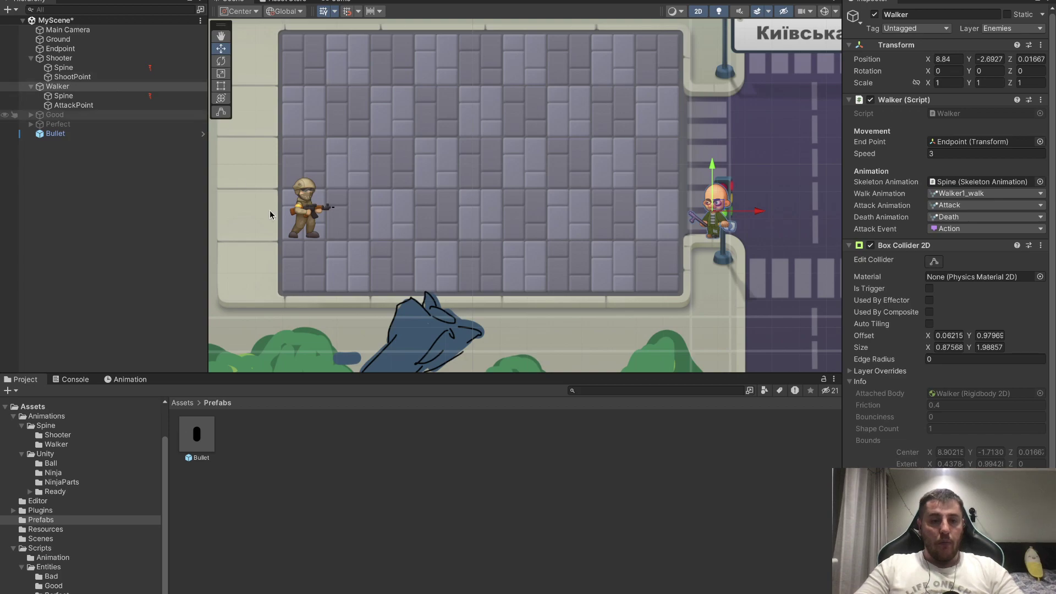
pyautogui.scroll(3, 295, 208)
pyautogui.scroll(4, 293, 207)
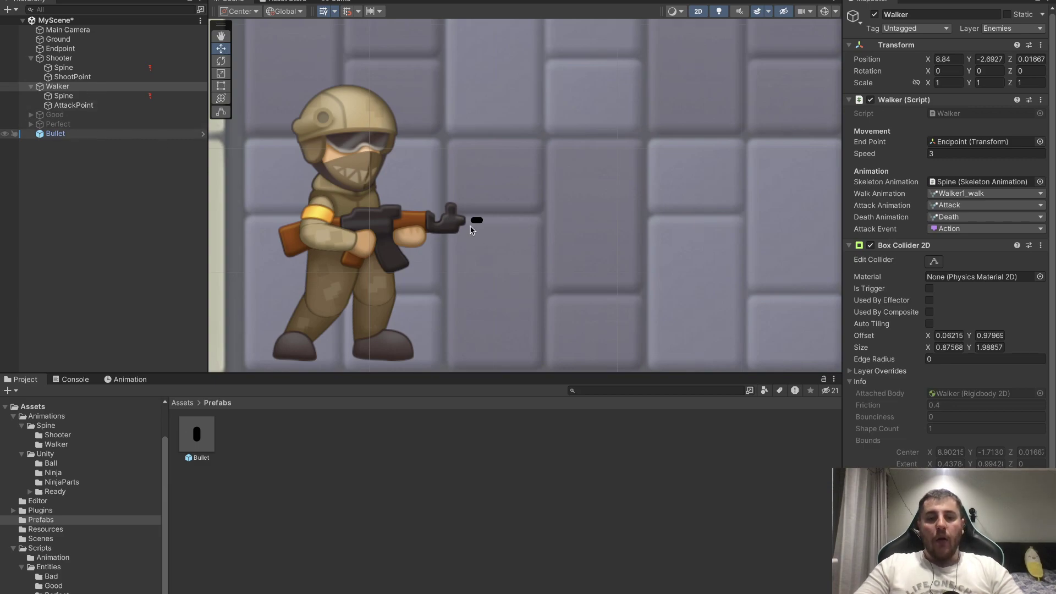
# Frame the Bullet and then the ShootPoint at the gun muzzle.
pyautogui.doubleClick(160, 133)
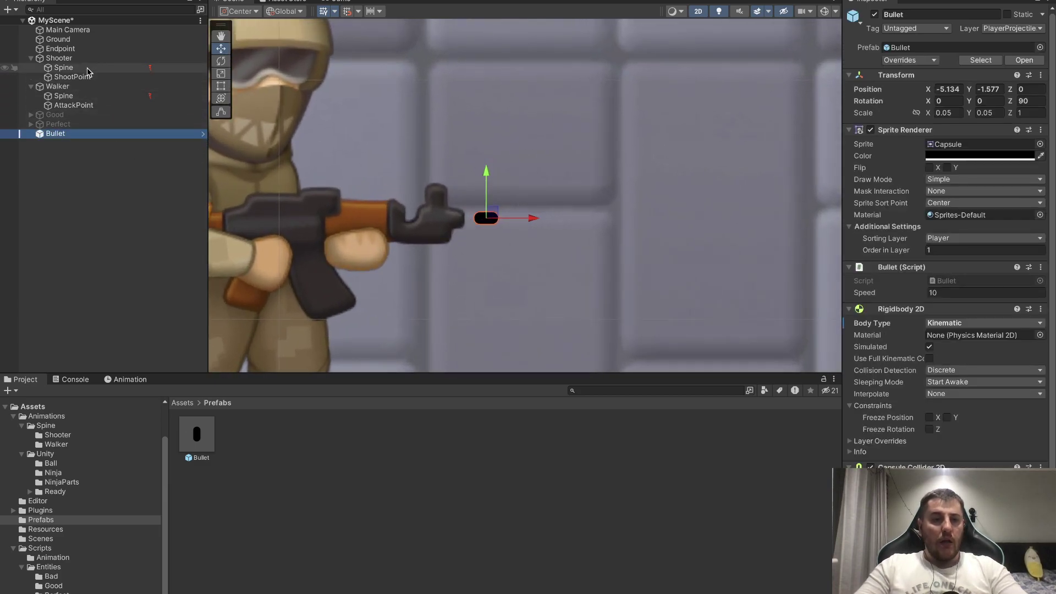
pyautogui.click(104, 77)
pyautogui.doubleClick(83, 77)
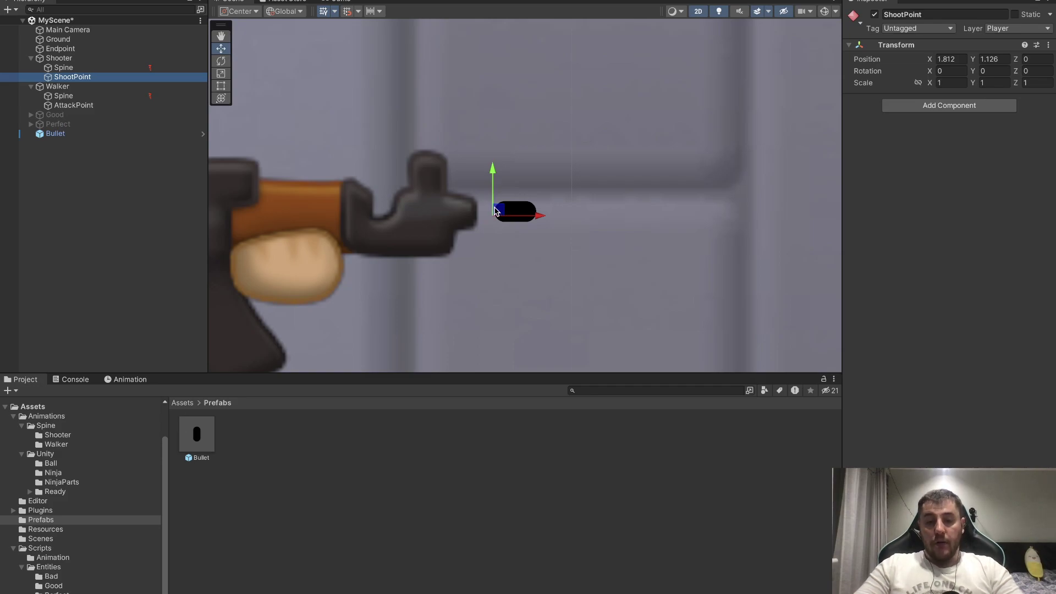
# Add a [SerializeField] private Transform _shootPoint field at the top of the Shooter class.
pyautogui.press('super+Tab')
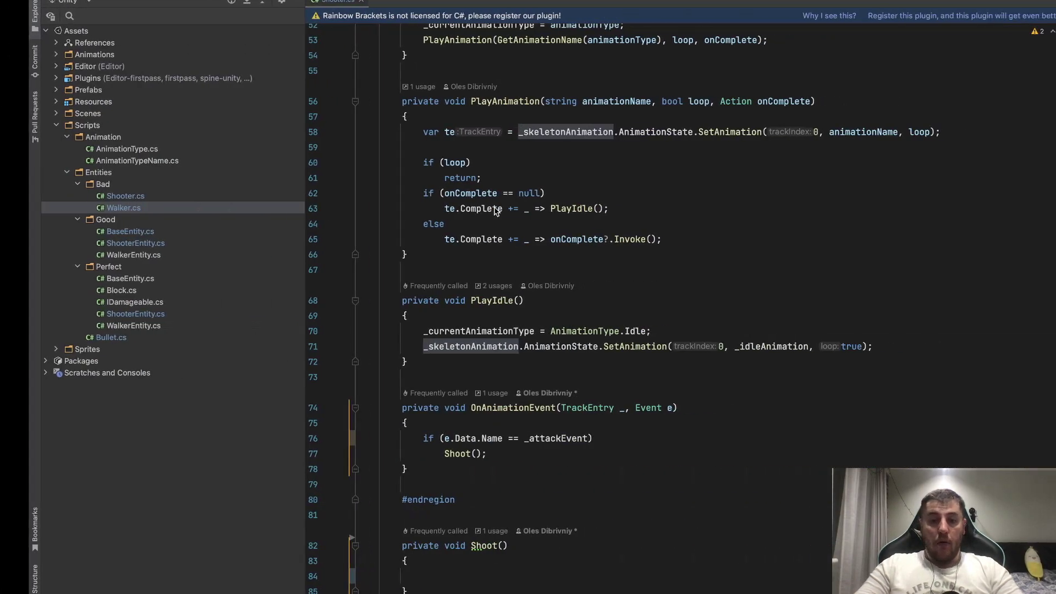
pyautogui.scroll(10, 534, 150)
pyautogui.scroll(2, 534, 149)
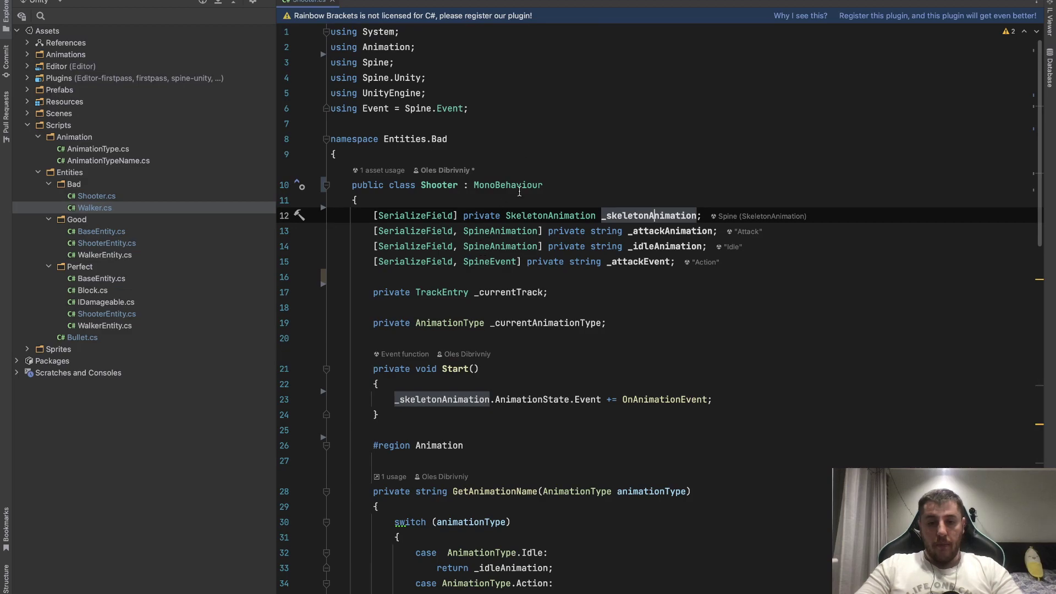
pyautogui.click(575, 197)
pyautogui.press('Return')
pyautogui.press('Return')
pyautogui.press('Up')
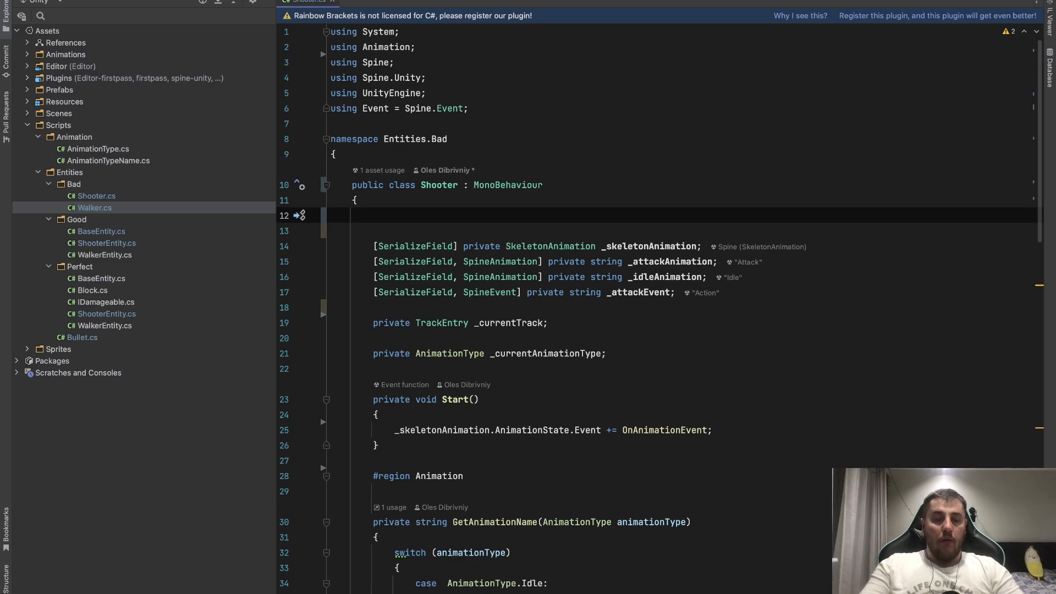
pyautogui.write('[Ser')
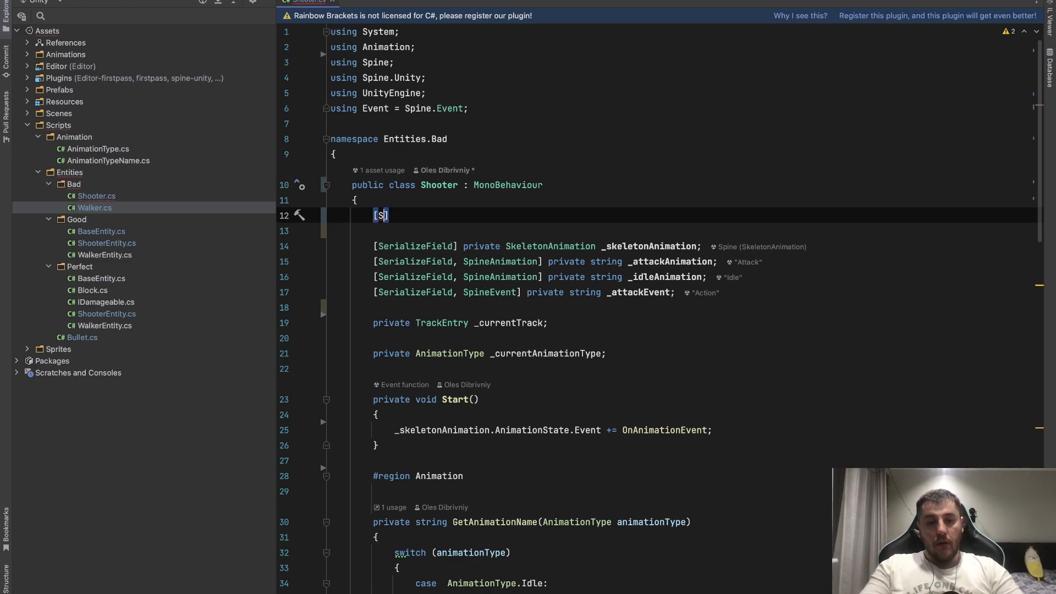
pyautogui.press('Return')
pyautogui.write(']')
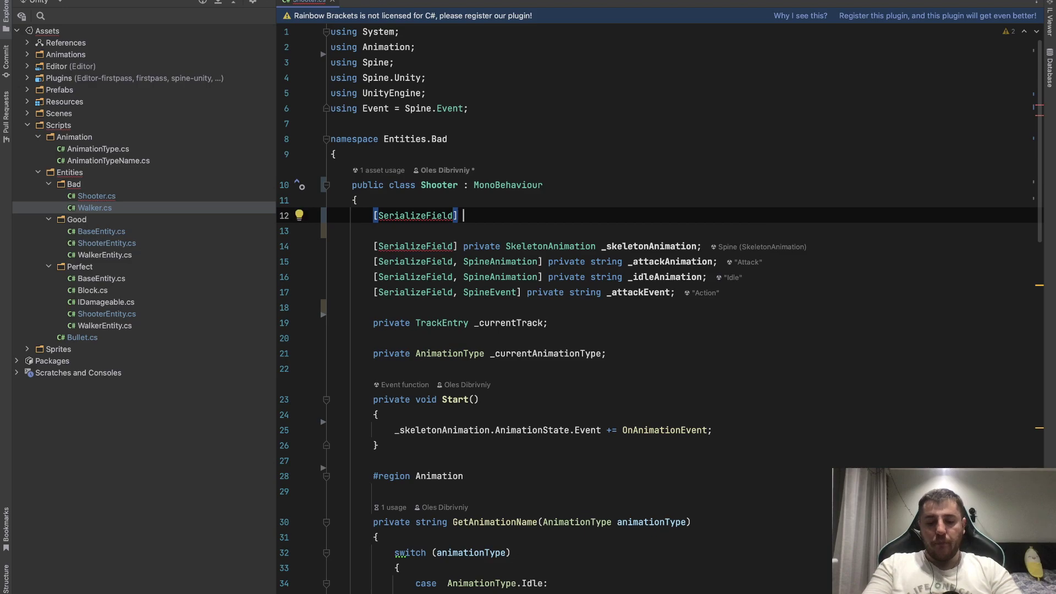
pyautogui.write(' private Tran')
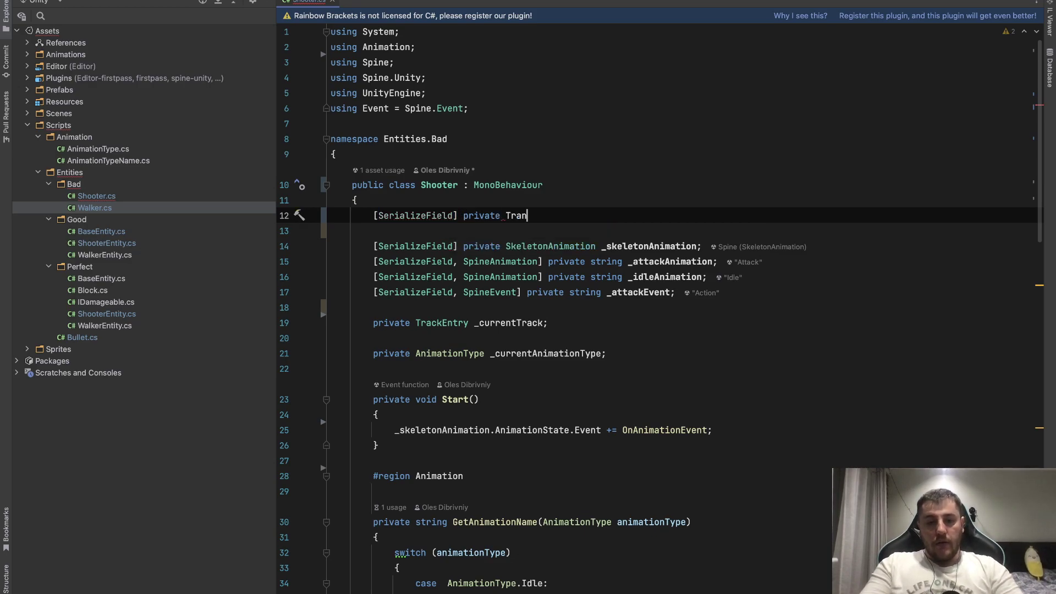
pyautogui.write('f')
pyautogui.press('BackSpace')
pyautogui.write('s')
pyautogui.press('Return')
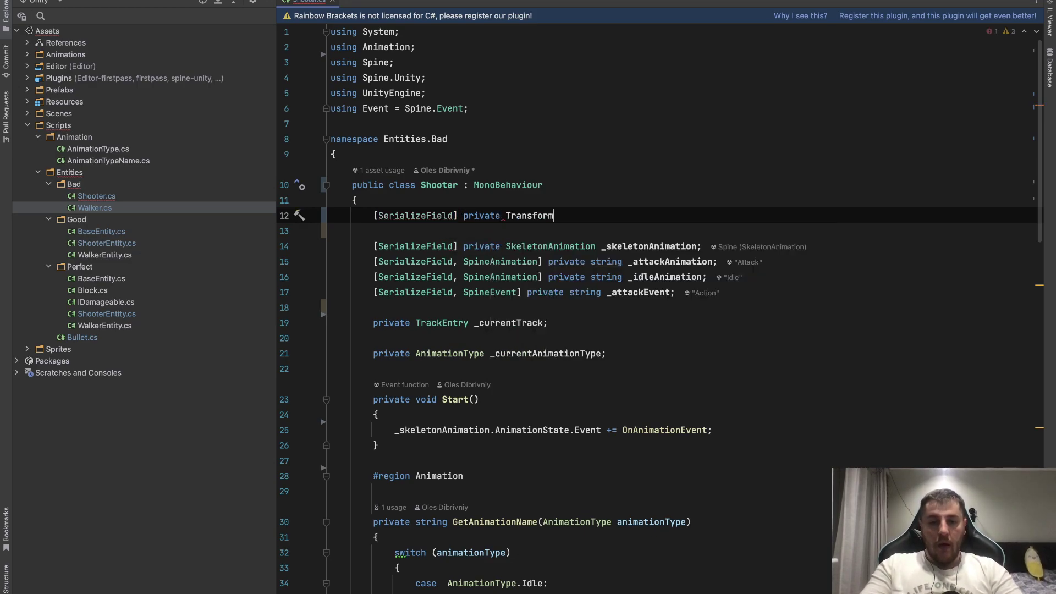
pyautogui.write(' _')
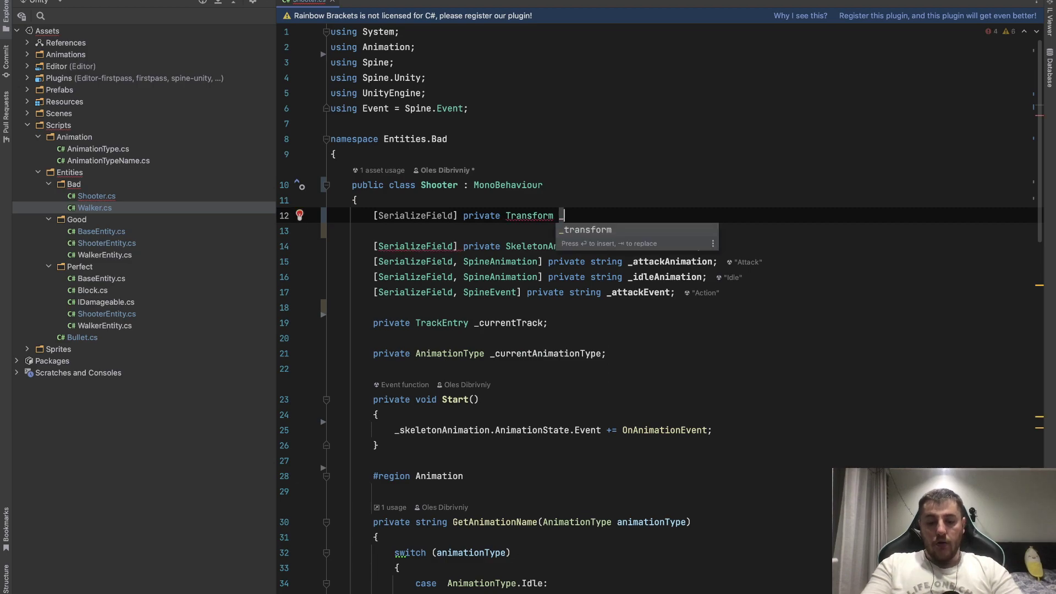
pyautogui.write('shootPoin')
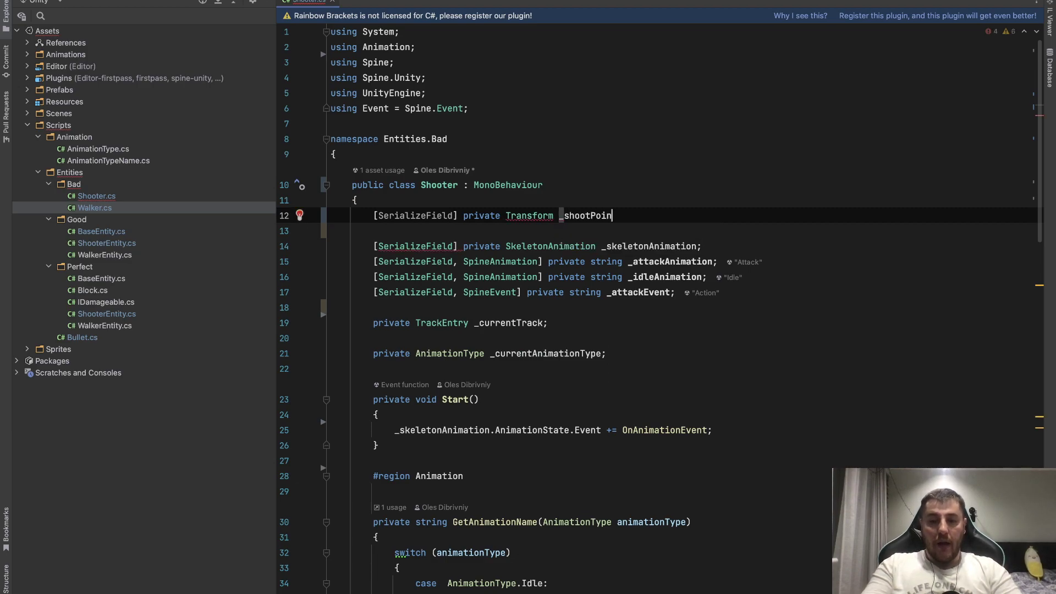
pyautogui.write('t;')
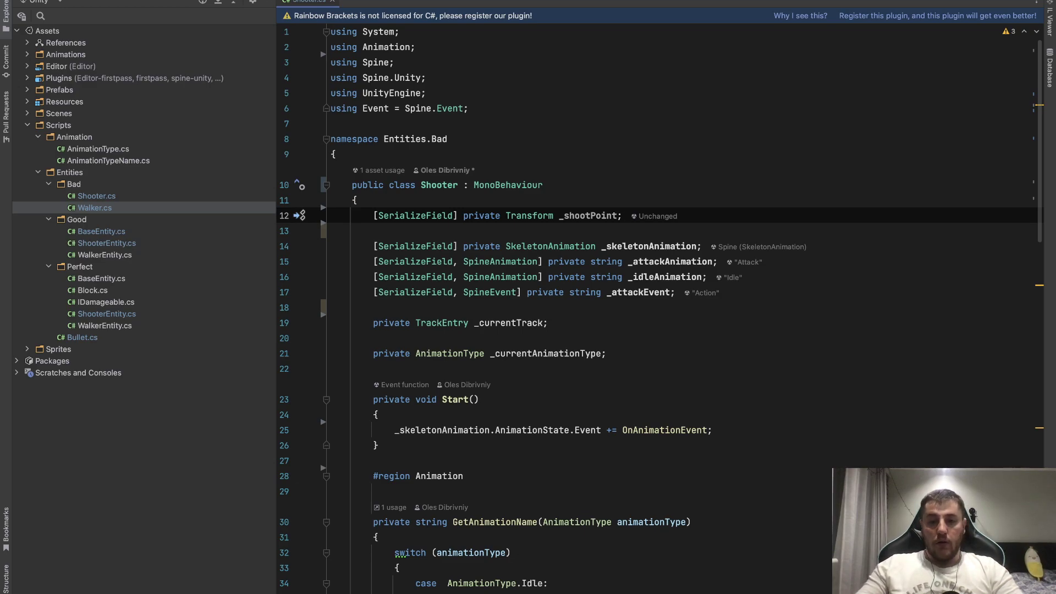
# Add a [SerializeField] private float _range field below it.
pyautogui.press('Return')
pyautogui.write('[')
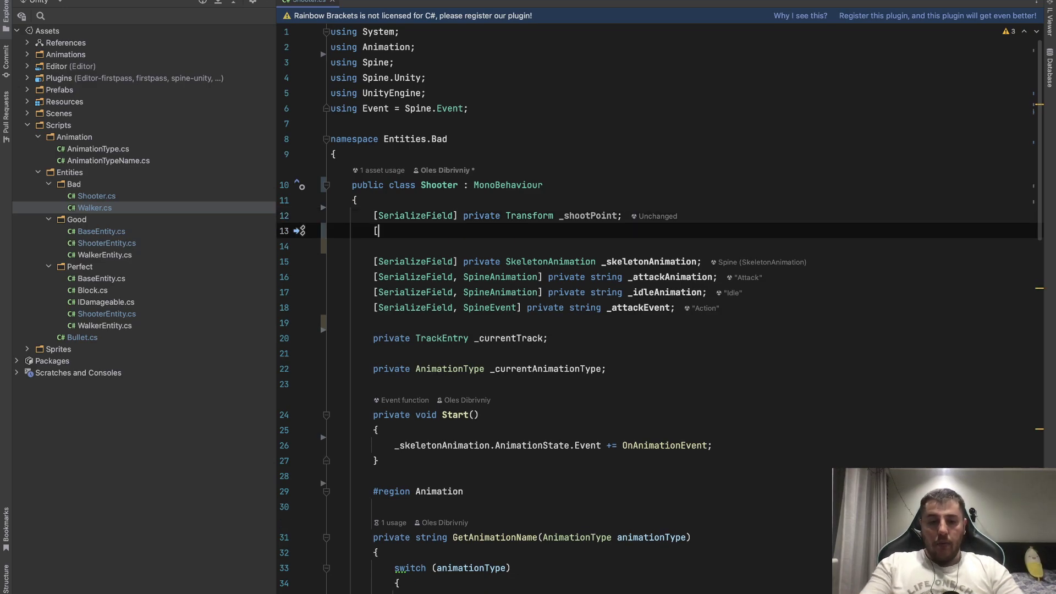
pyautogui.write('Ser')
pyautogui.press('Return')
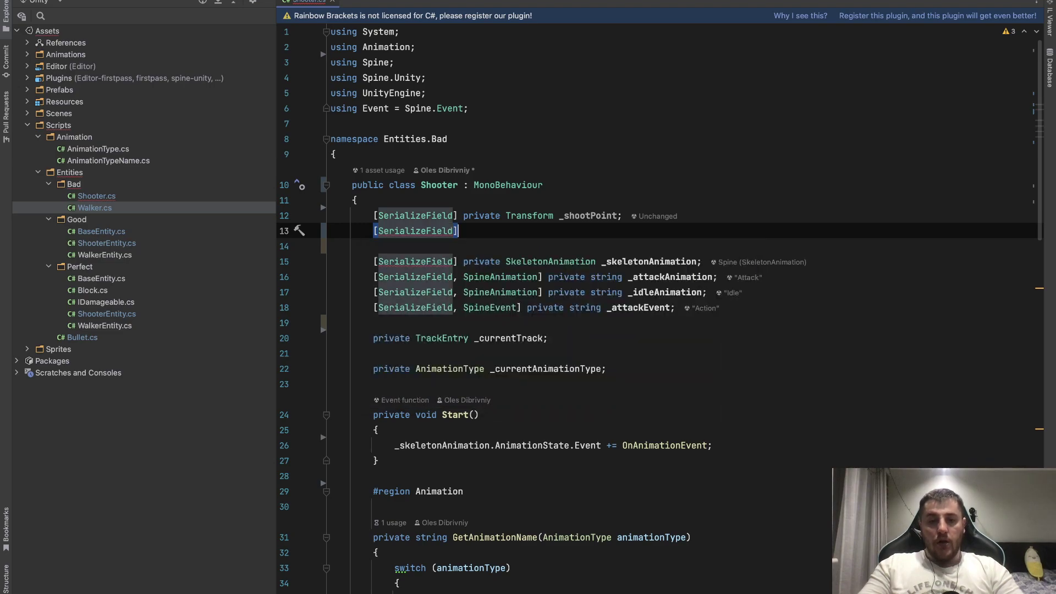
pyautogui.write('] private fl')
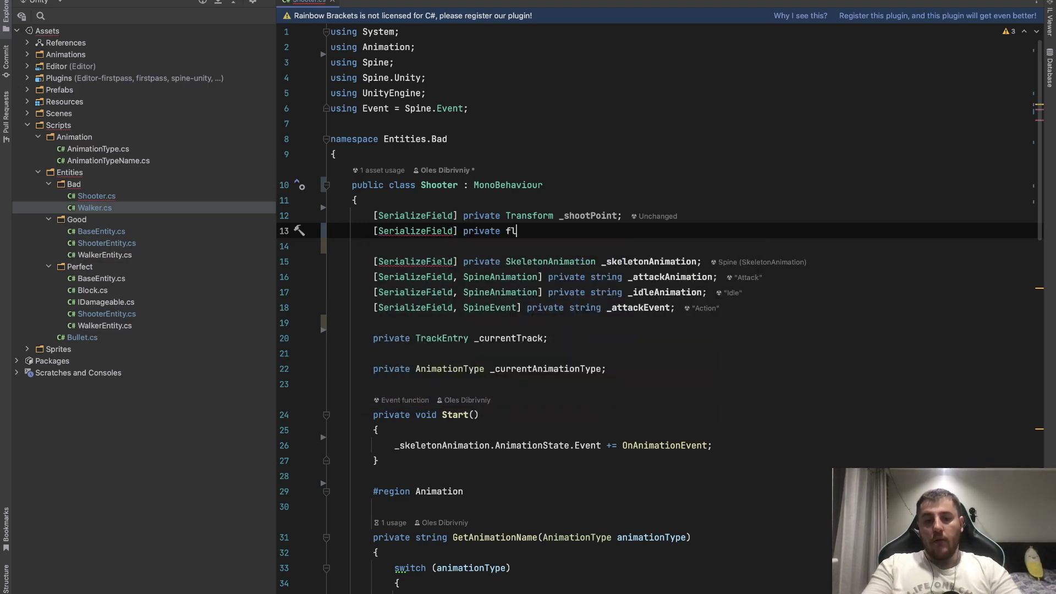
pyautogui.write('oat _range;')
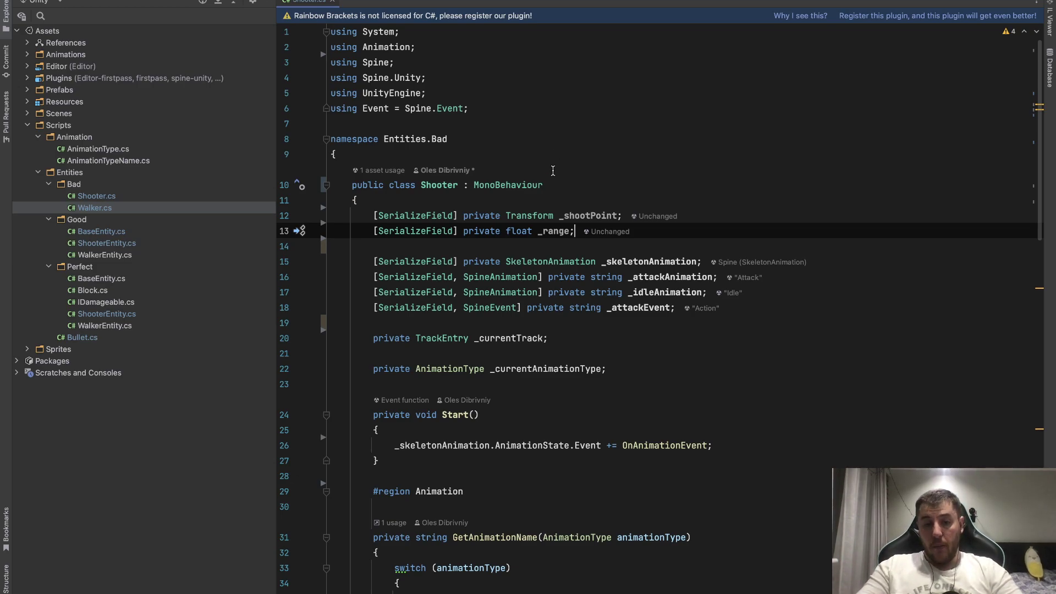
# Let Unity recompile, then open a new line after the _shootPoint field.
pyautogui.click(627, 217)
pyautogui.hotkey('alt', 'Tab')
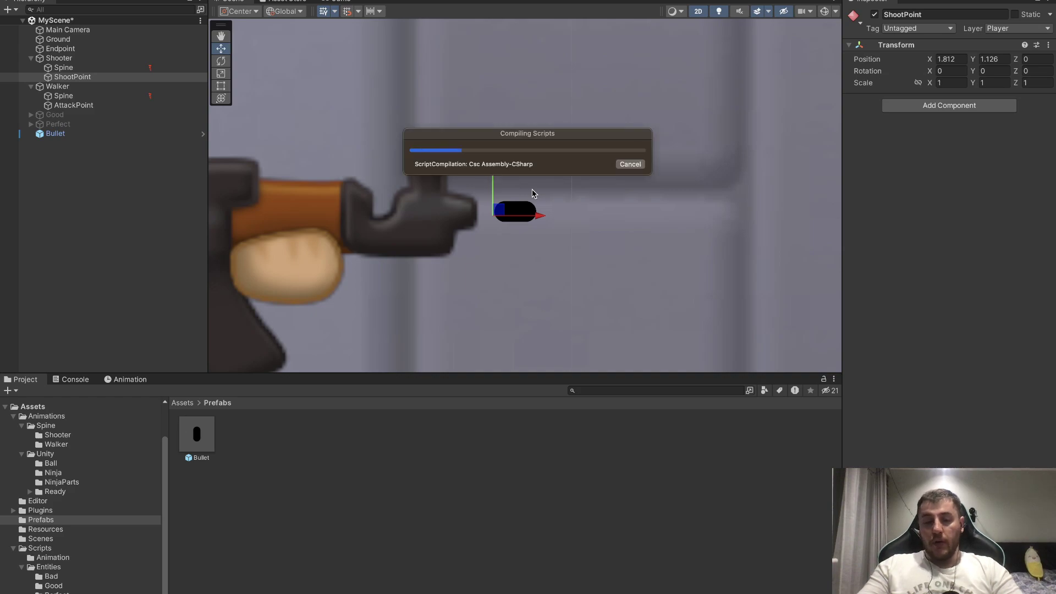
pyautogui.hotkey('alt', 'Tab')
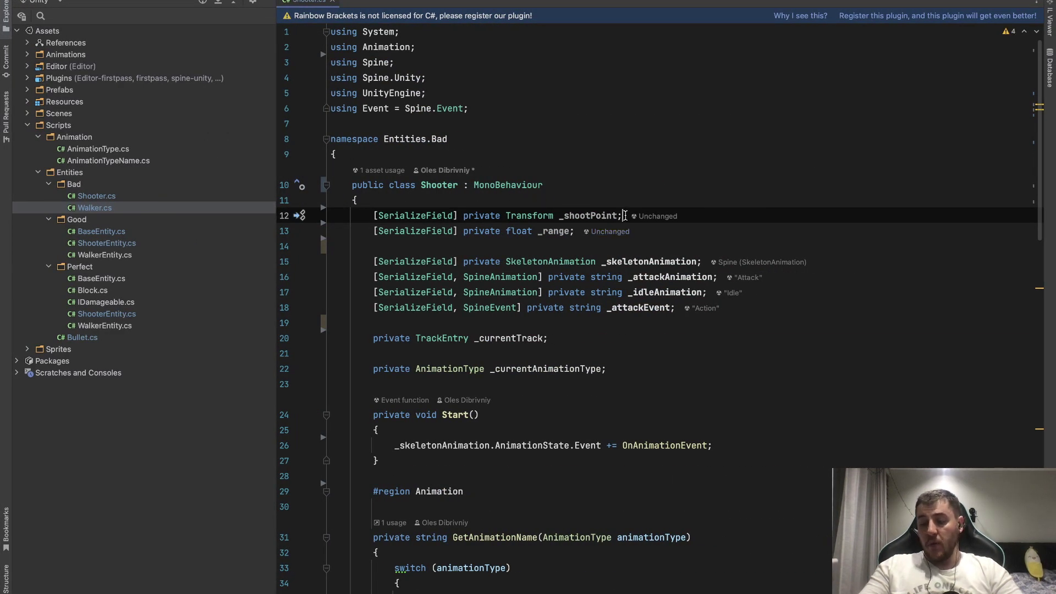
pyautogui.press('Return')
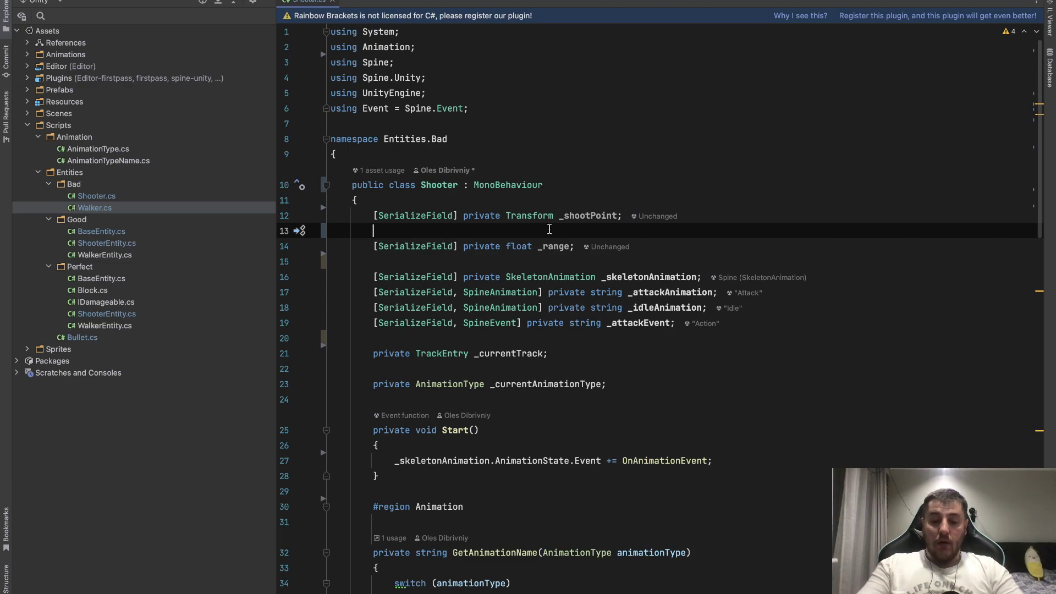
# Write [SerializeField] private LayerMask _target; on the new line.
pyautogui.write('[Ser')
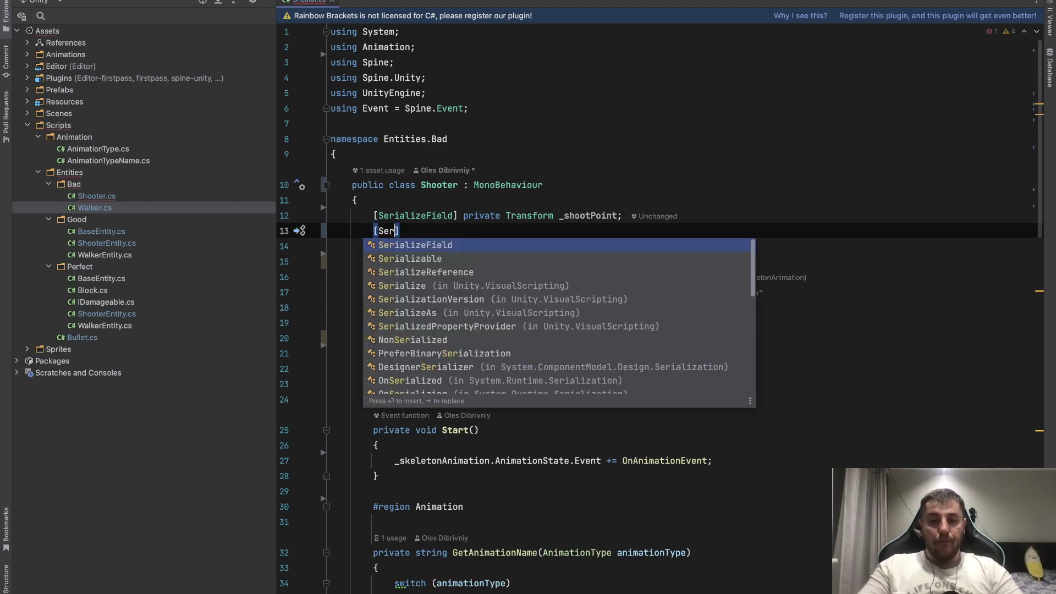
pyautogui.press('Return')
pyautogui.write('private ')
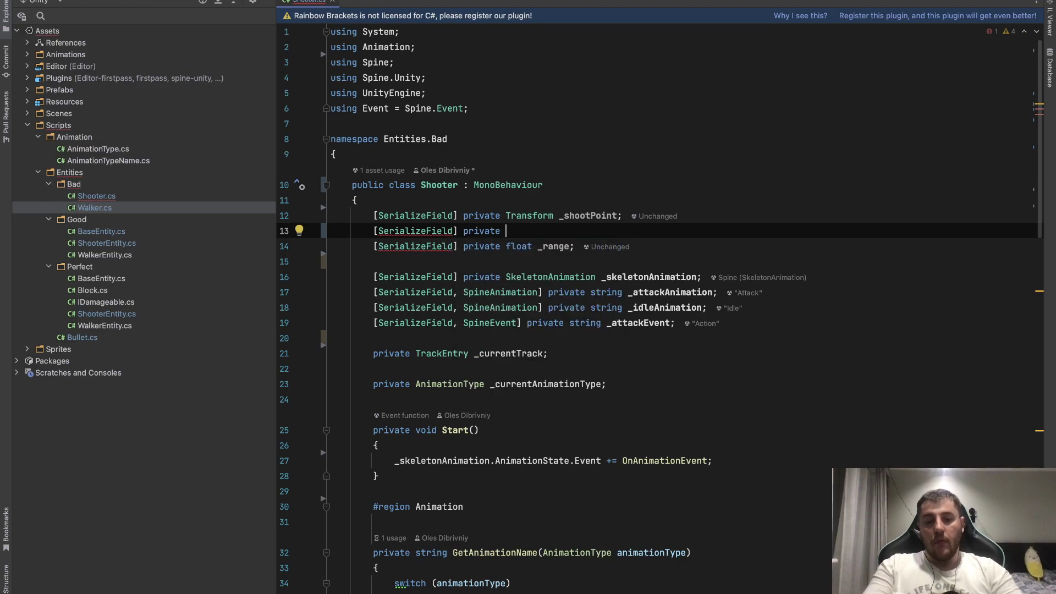
pyautogui.write('Laye')
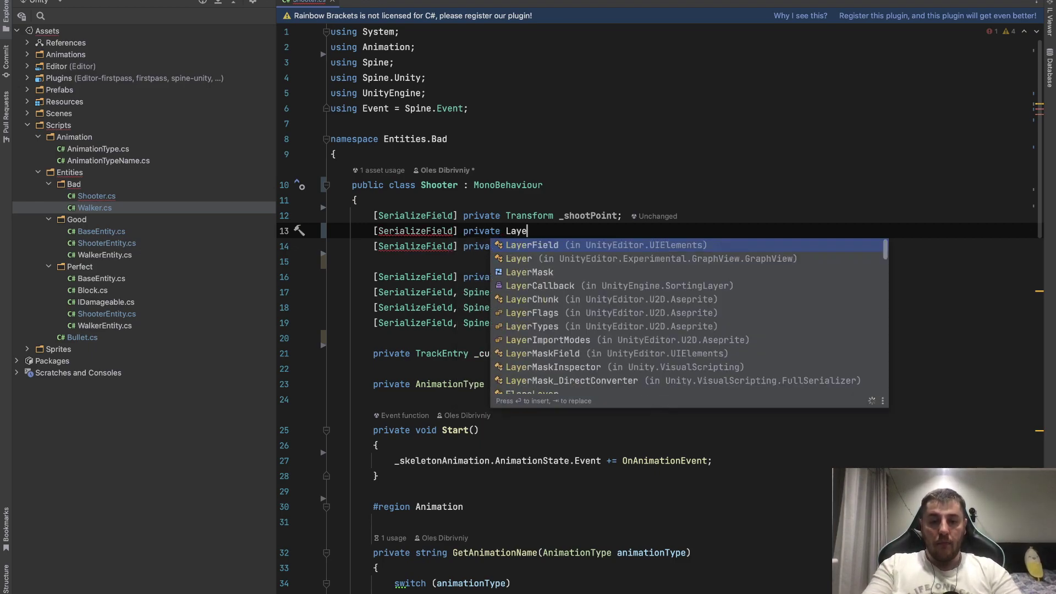
pyautogui.press('Down')
pyautogui.press('Down')
pyautogui.press('Return')
pyautogui.write('_')
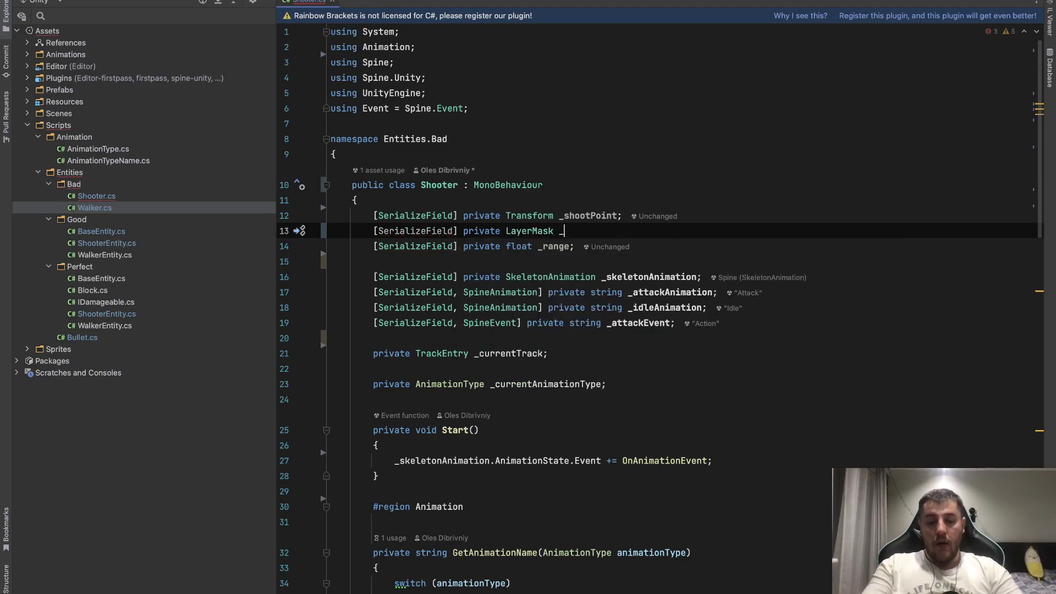
pyautogui.write('targetL')
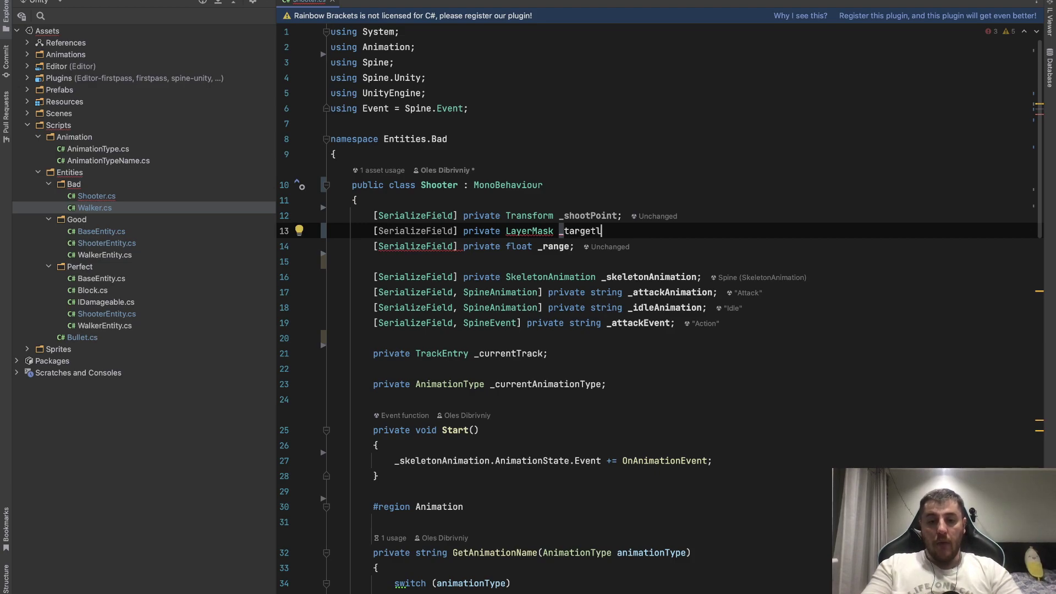
pyautogui.press('BackSpace')
pyautogui.write(';')
# Dismiss the LayerMask documentation popup and go back to Unity.
pyautogui.click(587, 232)
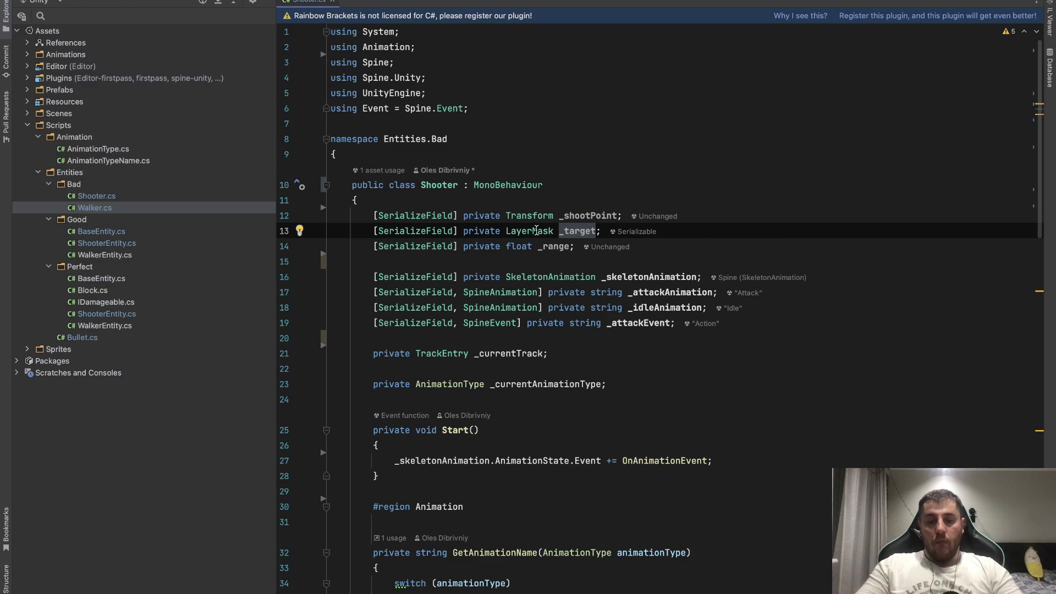
pyautogui.moveTo(536, 231)
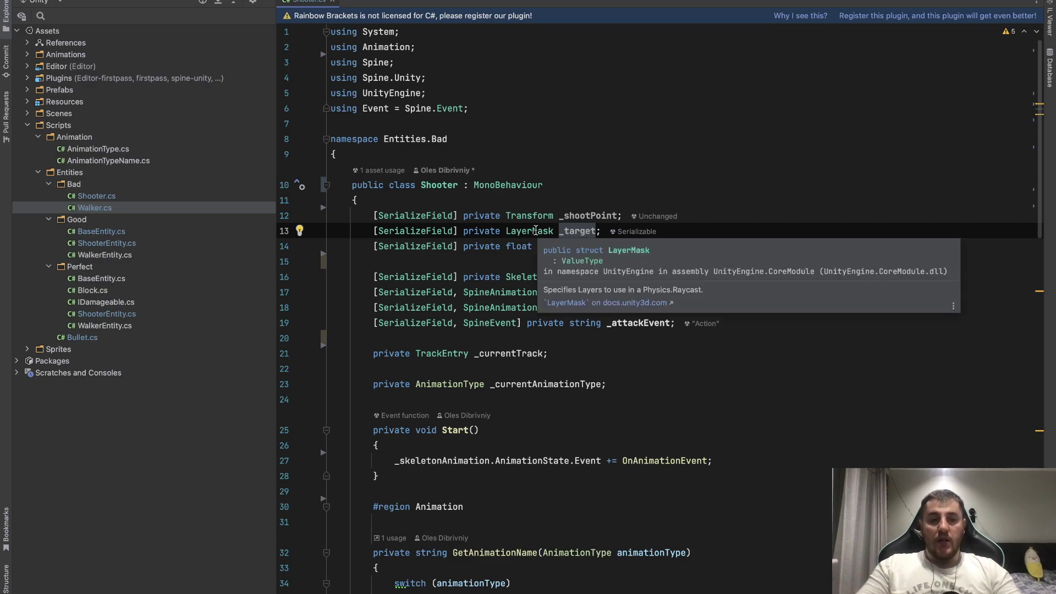
pyautogui.click(537, 231)
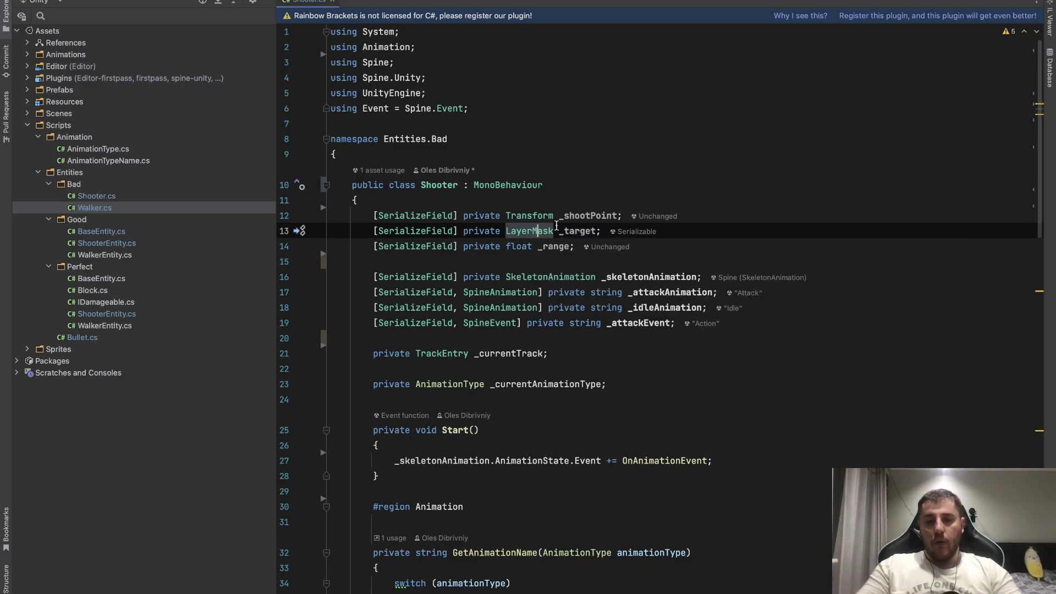
pyautogui.press('super+Tab')
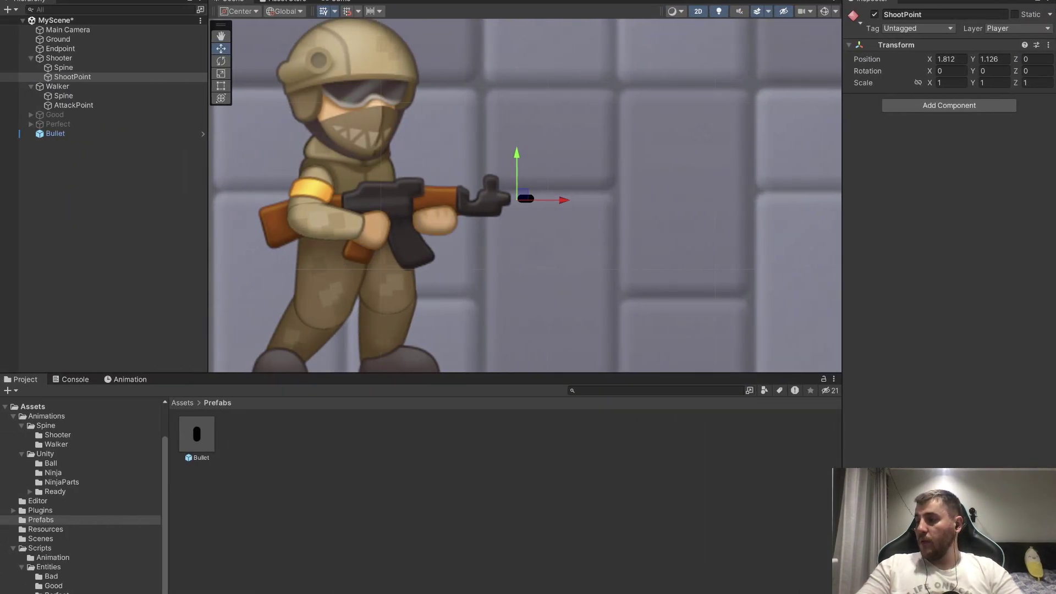
# Link ShootPoint to the Shooter's Shoot Point field and set Target to Enemies.
pyautogui.scroll(-5, 268, 262)
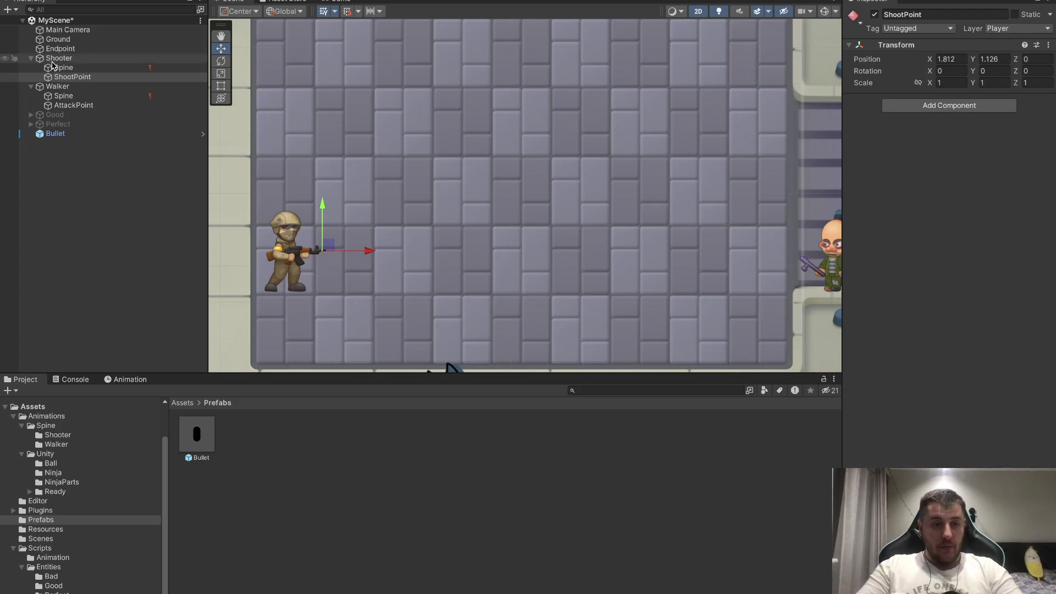
pyautogui.click(55, 59)
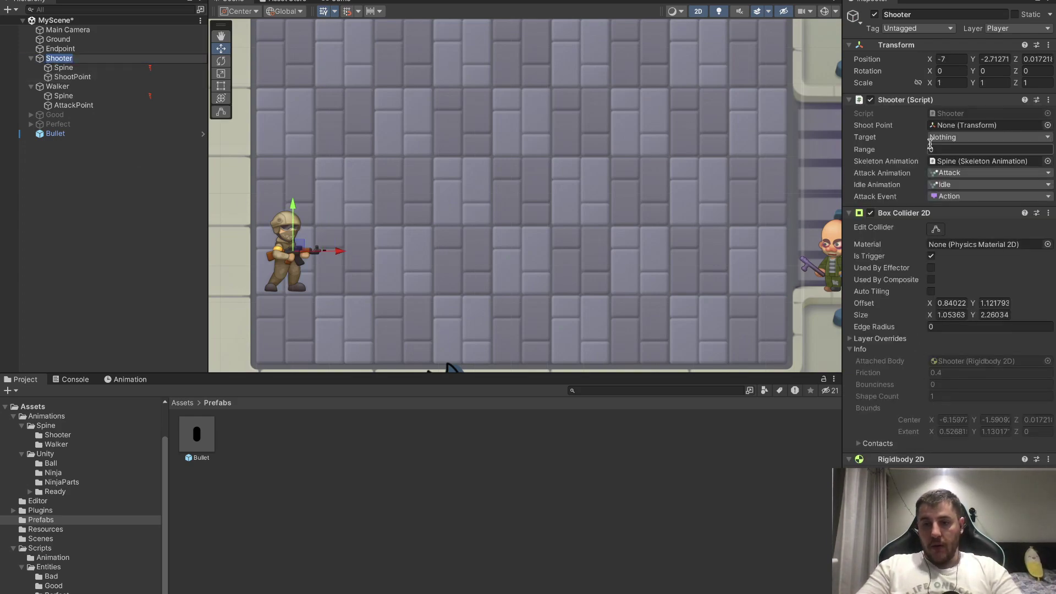
pyautogui.moveTo(72, 77); pyautogui.dragTo(953, 126)
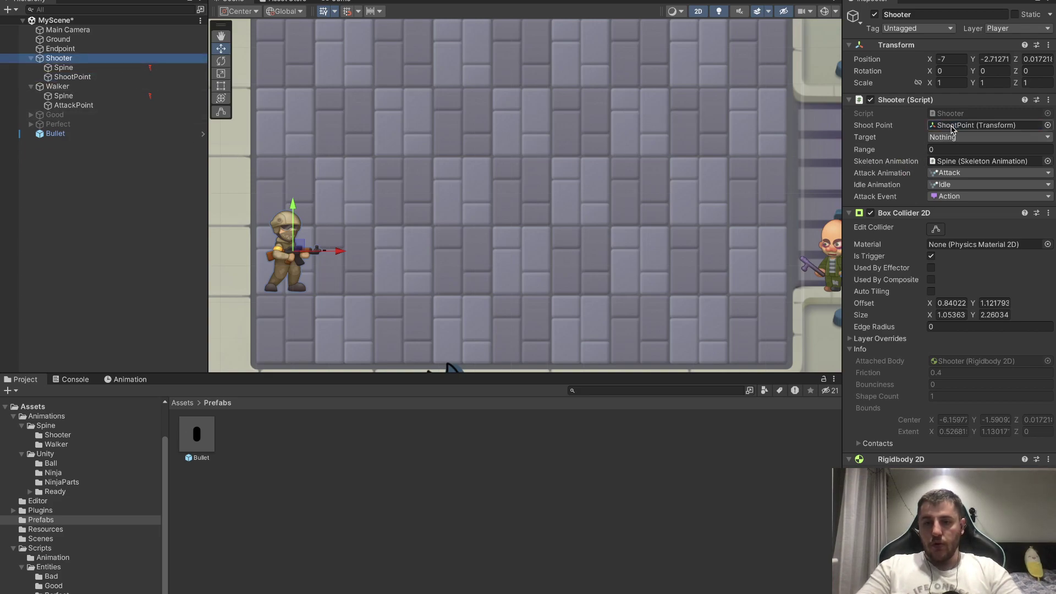
pyautogui.click(946, 138)
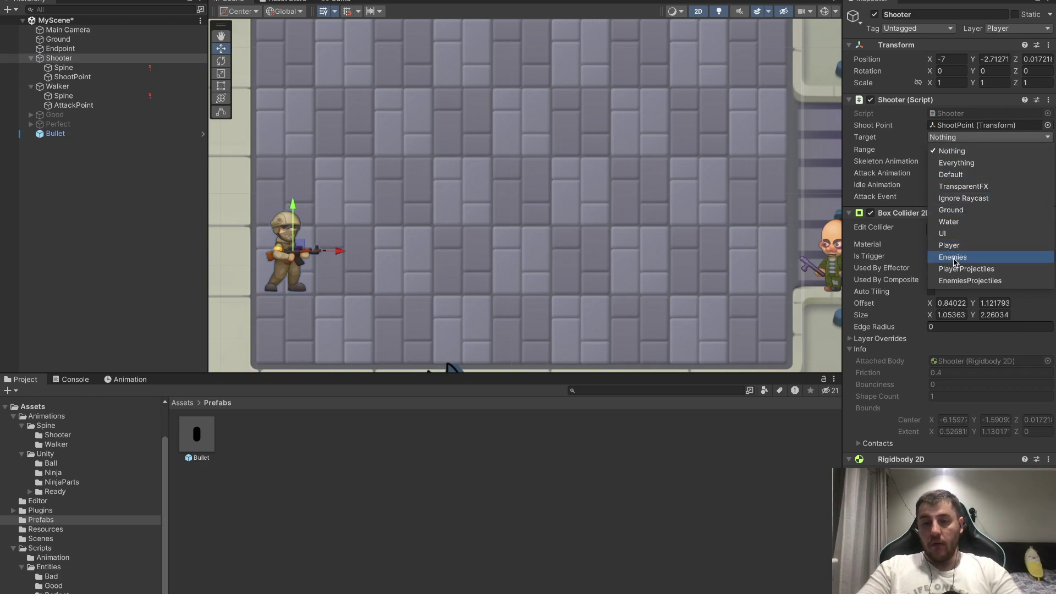
pyautogui.click(955, 259)
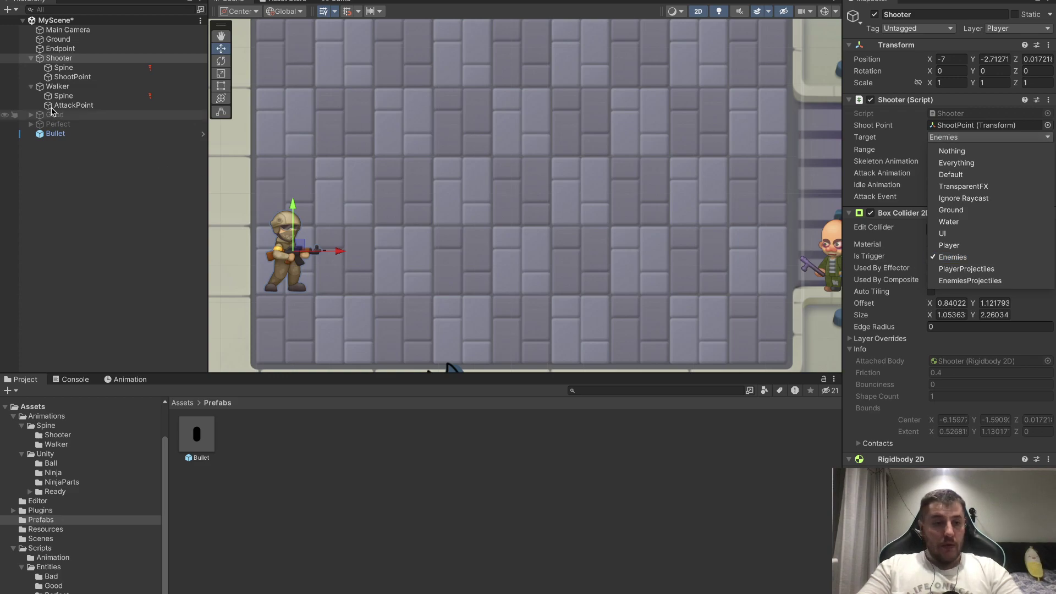
# Check the Walker's layer, reselect the Shooter, and return to Shooter.cs in Rider.
pyautogui.click(64, 88)
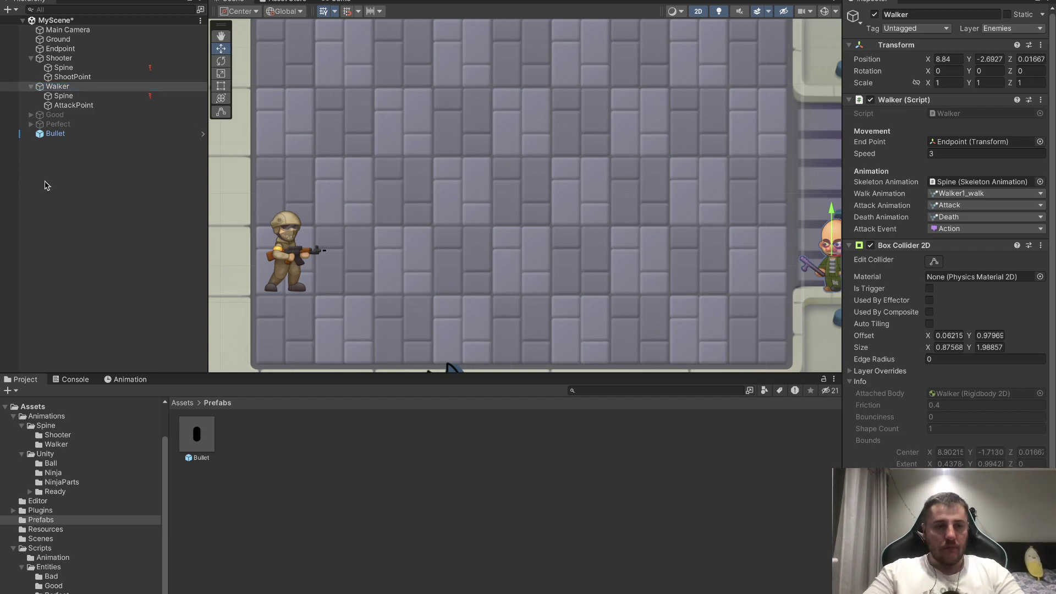
pyautogui.click(84, 61)
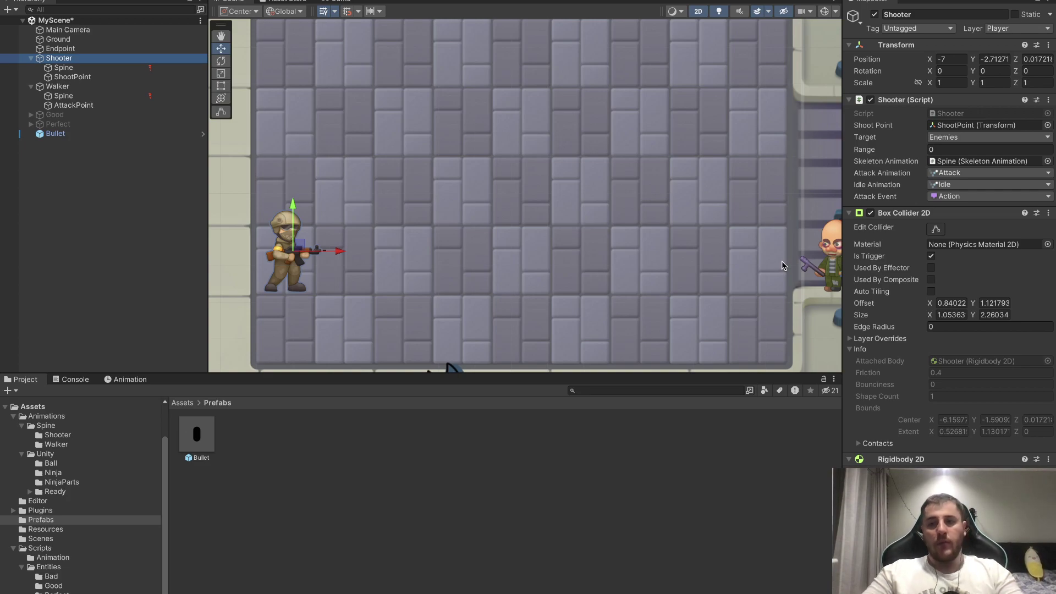
pyautogui.hotkey('ctrl', 'Right')
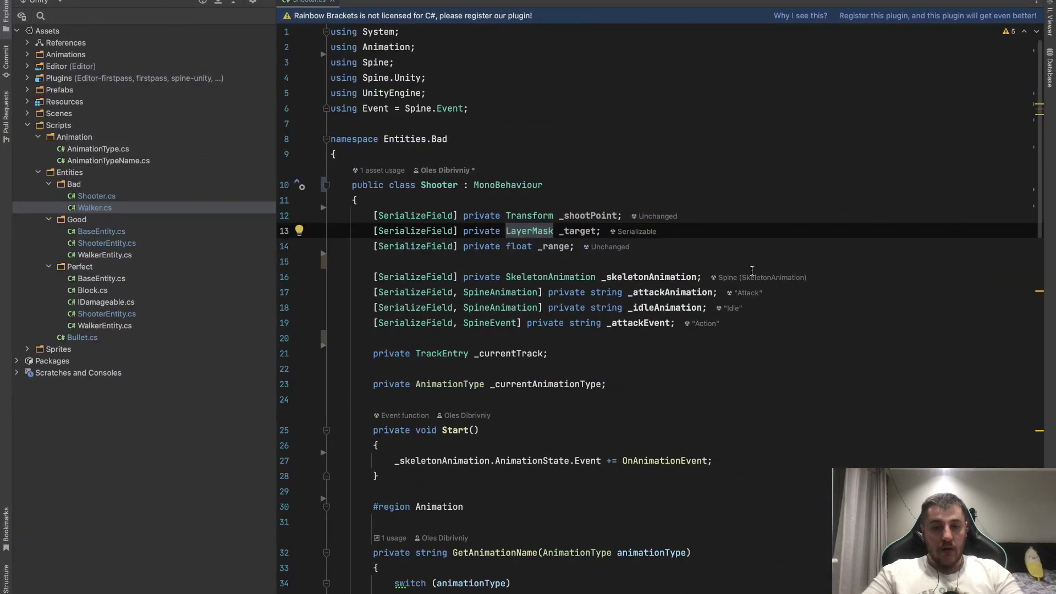
pyautogui.scroll(-2, 752, 271)
pyautogui.scroll(-15, 715, 278)
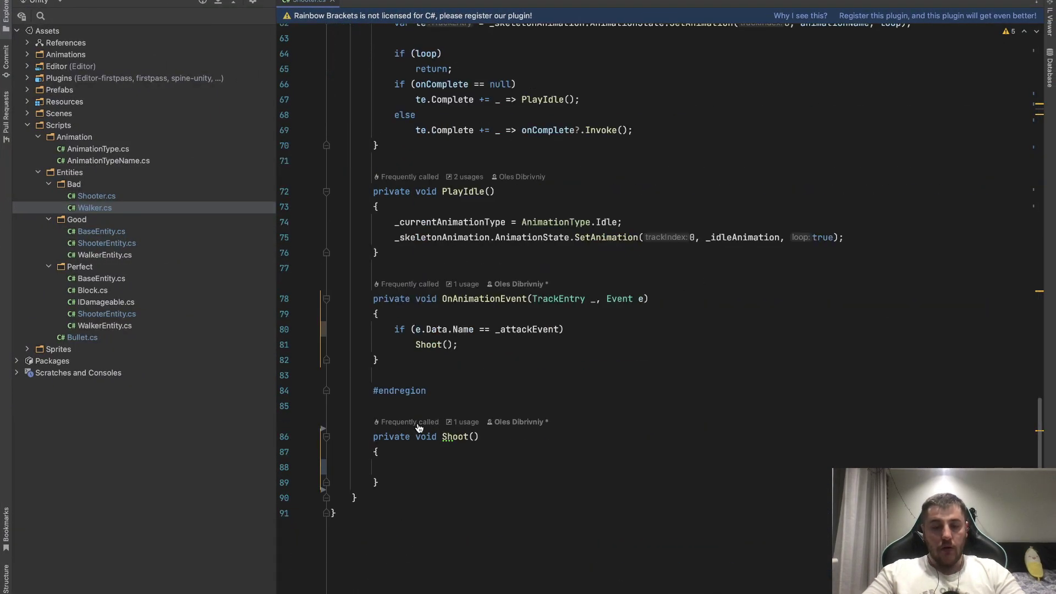
pyautogui.scroll(9, 418, 428)
pyautogui.scroll(3, 418, 428)
pyautogui.scroll(2, 419, 428)
# Add a private void OnDrawGizmos method below Start.
pyautogui.scroll(2, 419, 428)
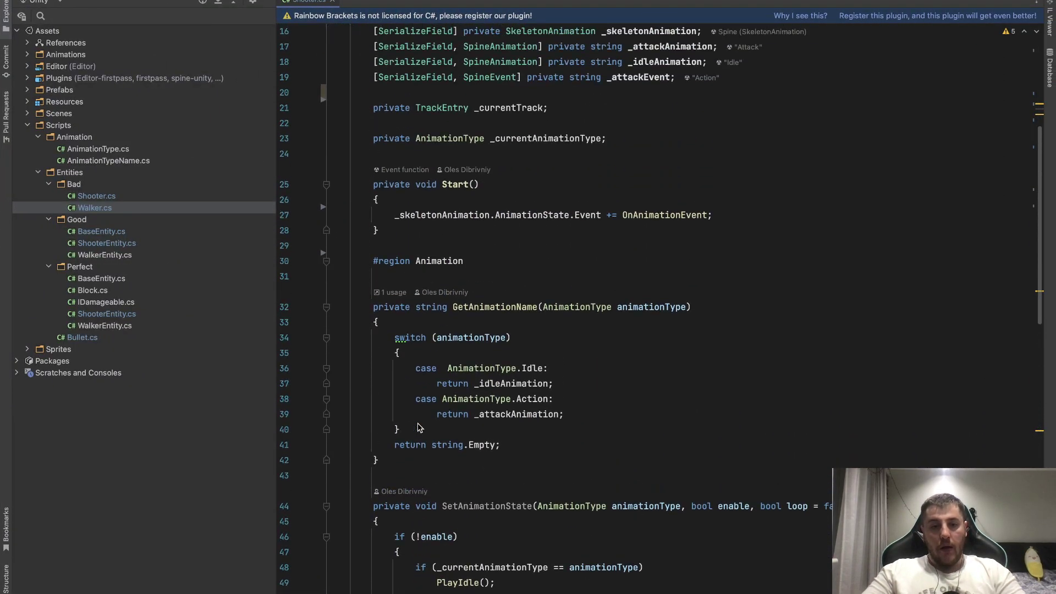
pyautogui.click(420, 238)
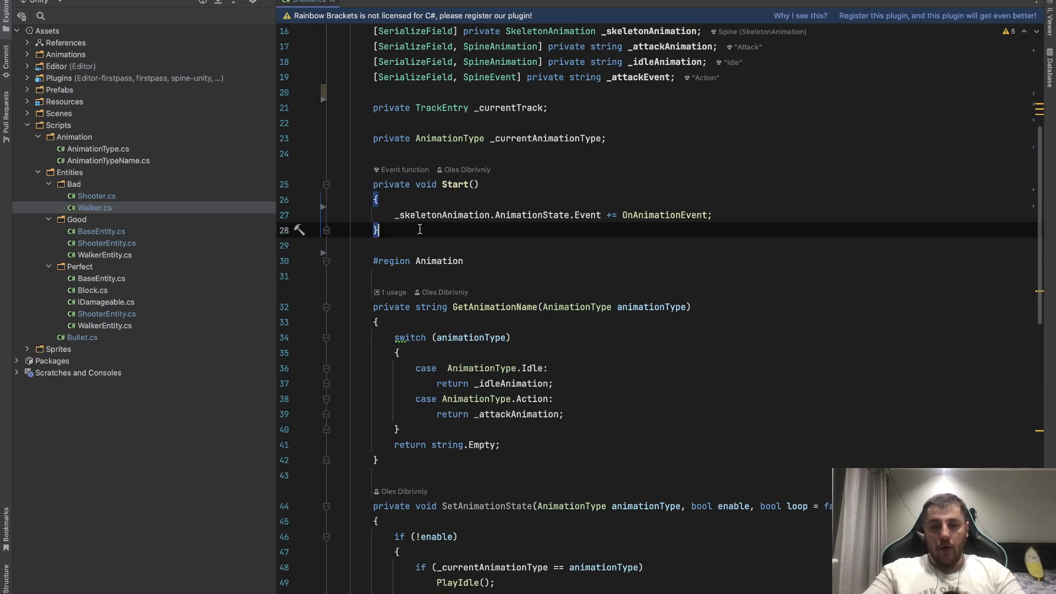
pyautogui.press('Return')
pyautogui.press('Return')
pyautogui.write('priva')
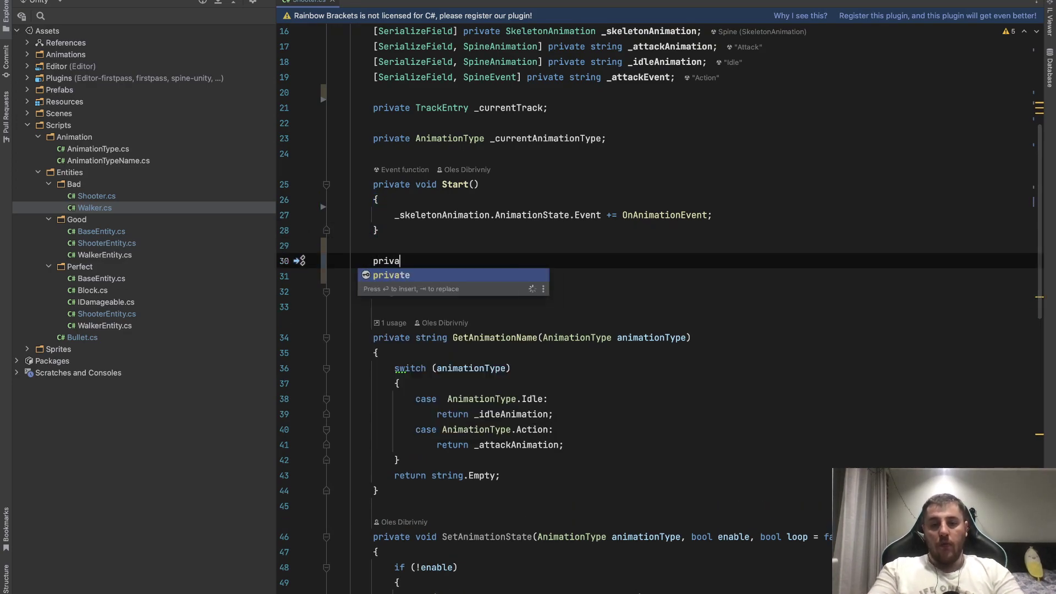
pyautogui.write('te ')
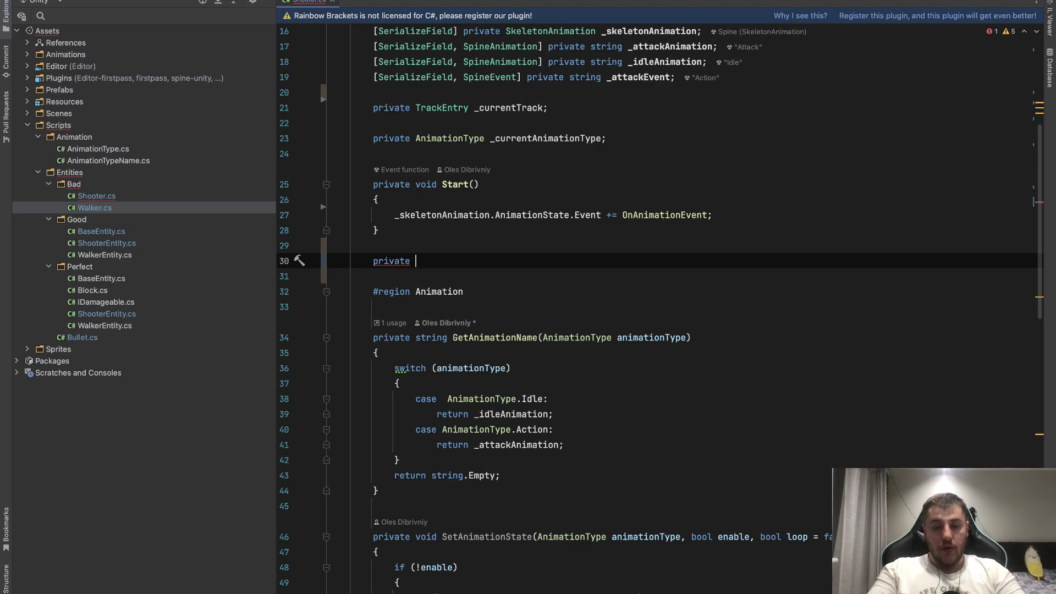
pyautogui.write('void ')
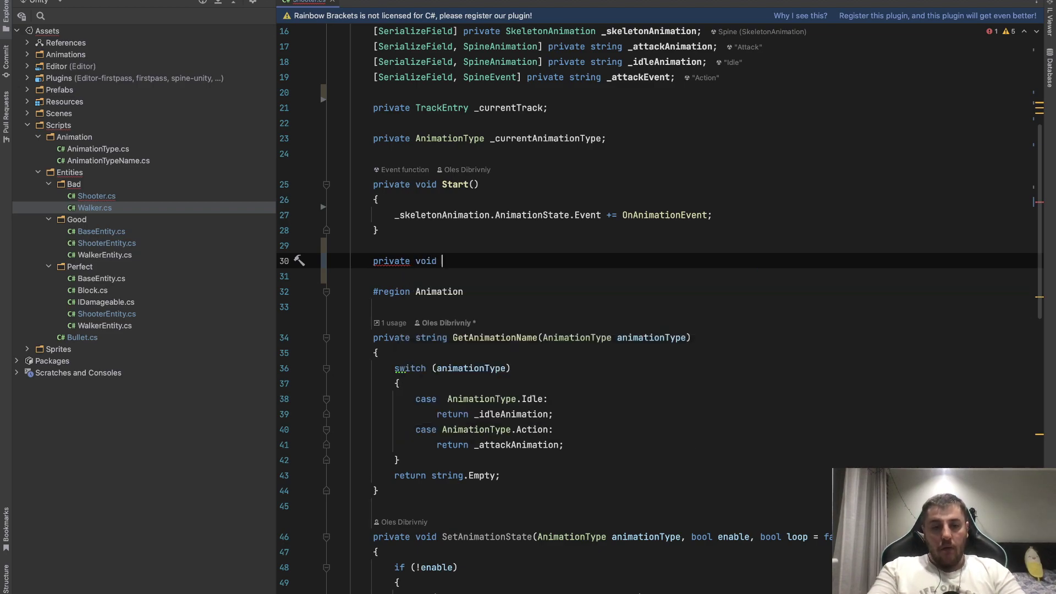
pyautogui.write('OnDraw')
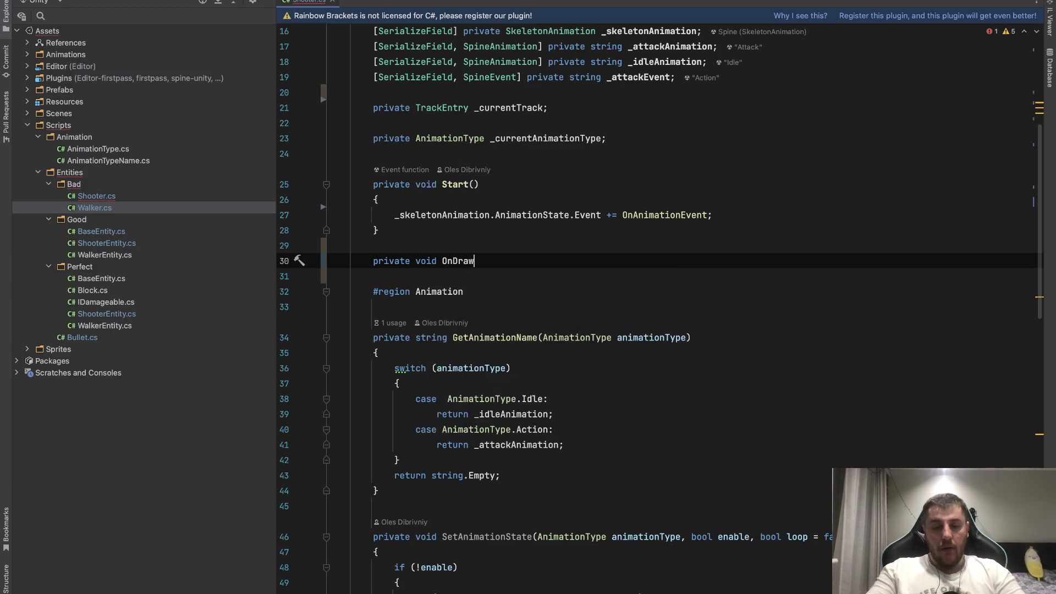
pyautogui.write('Gizmos')
pyautogui.press('Return')
# Write Gizmos.DrawLine(_shootPoint.position, _shootPoint.position + new Vector3(_range, 0, 0)) inside it.
pyautogui.write('G')
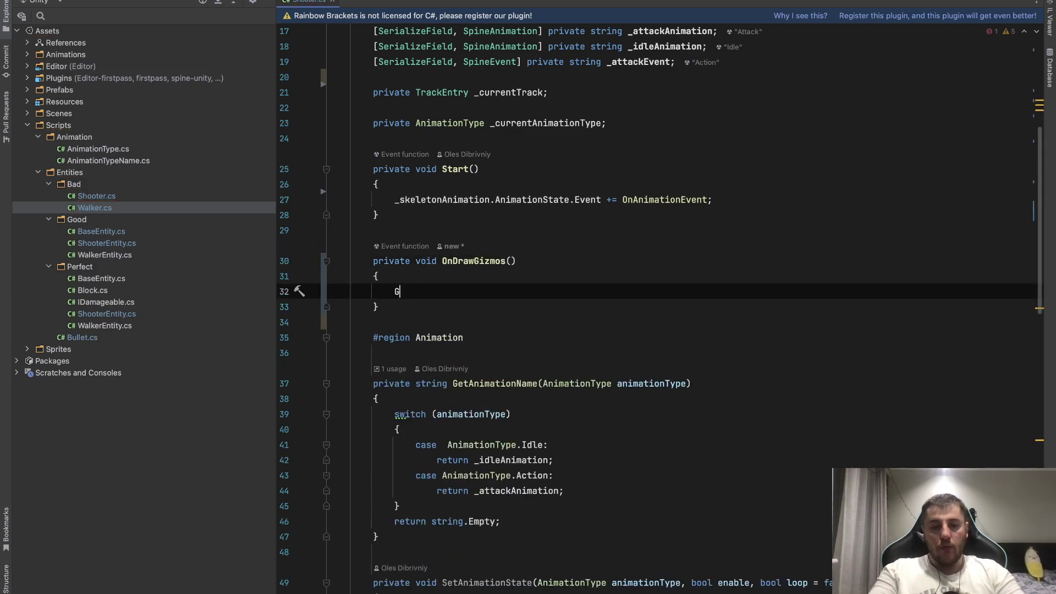
pyautogui.write('izmos.Dr')
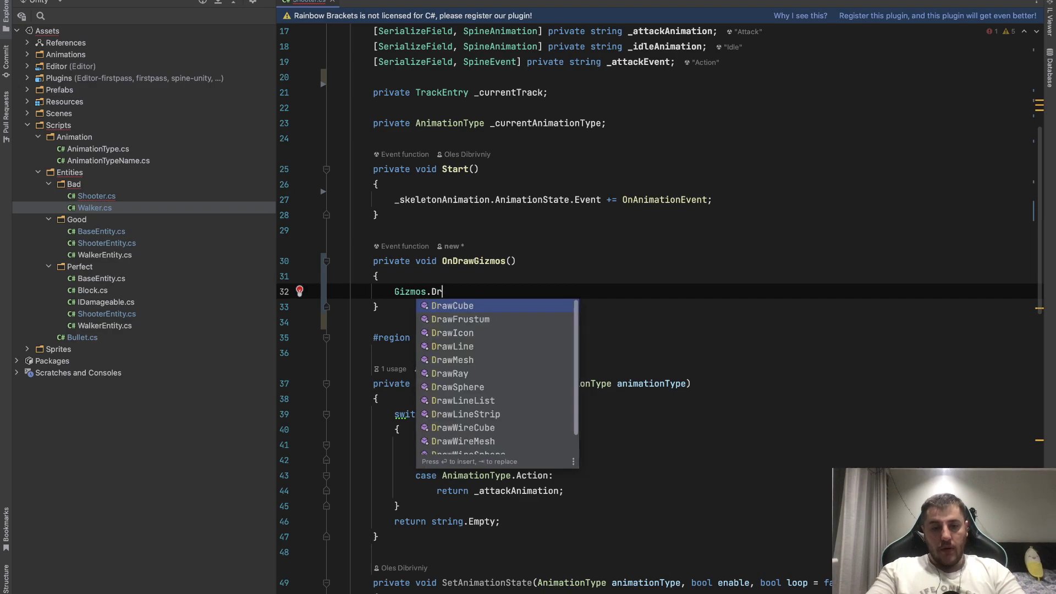
pyautogui.write('awL')
pyautogui.press('Return')
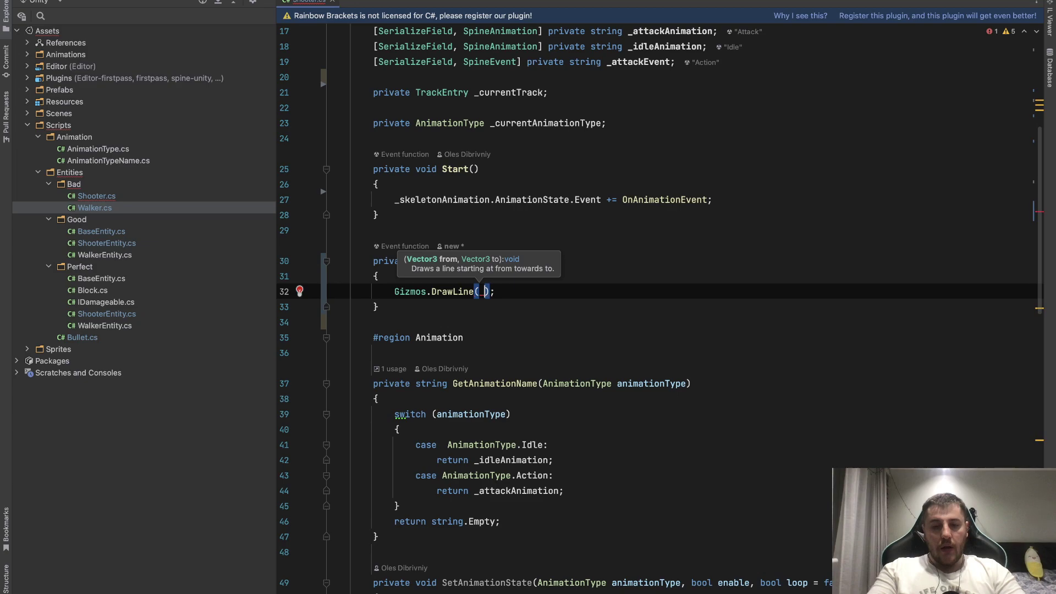
pyautogui.write('_sh')
pyautogui.press('Return')
pyautogui.write('.po')
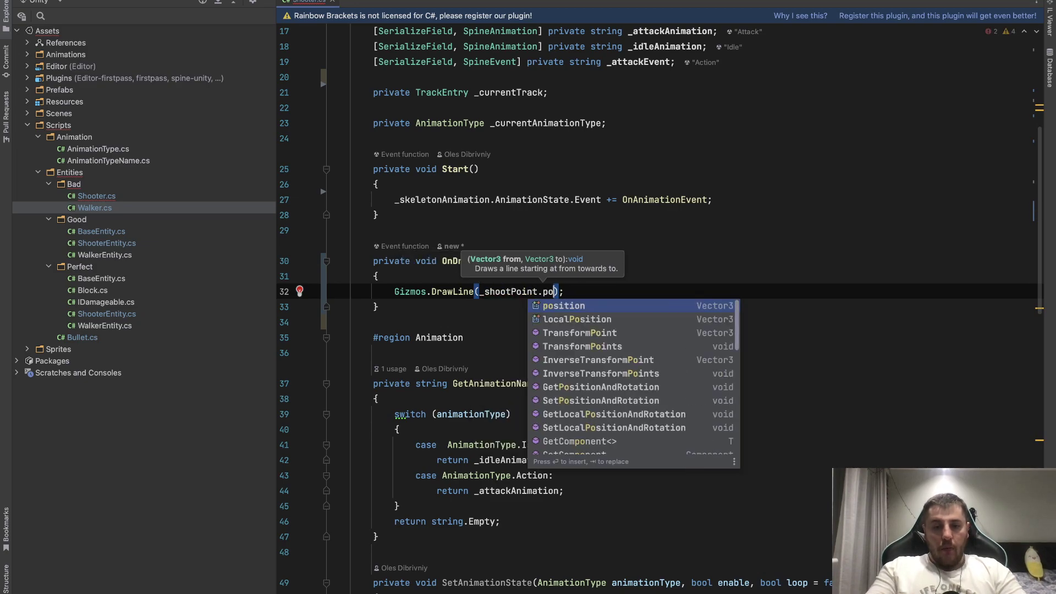
pyautogui.press('Return')
pyautogui.write(', ')
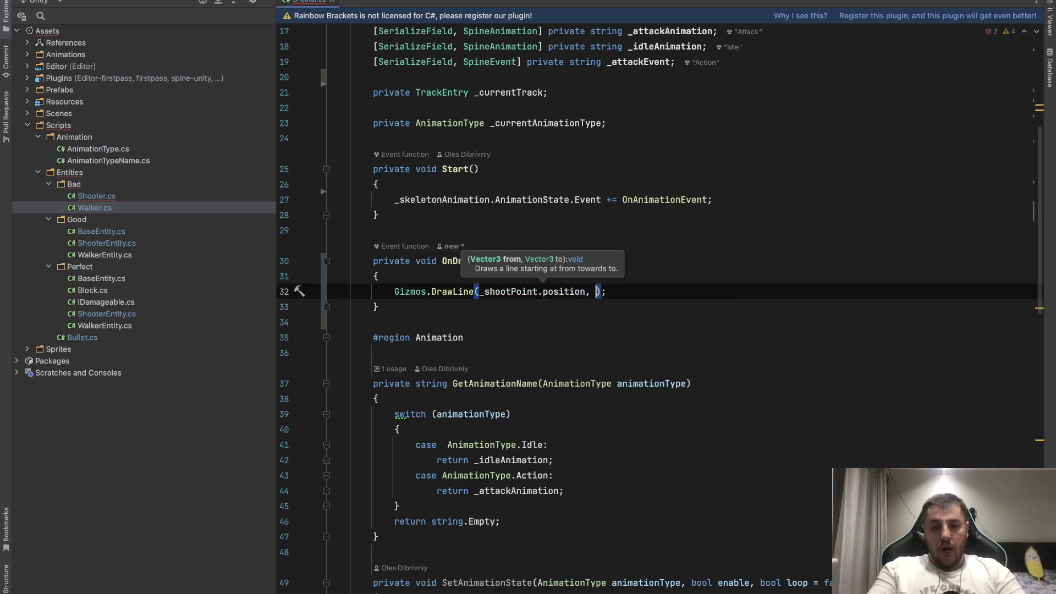
pyautogui.write('_')
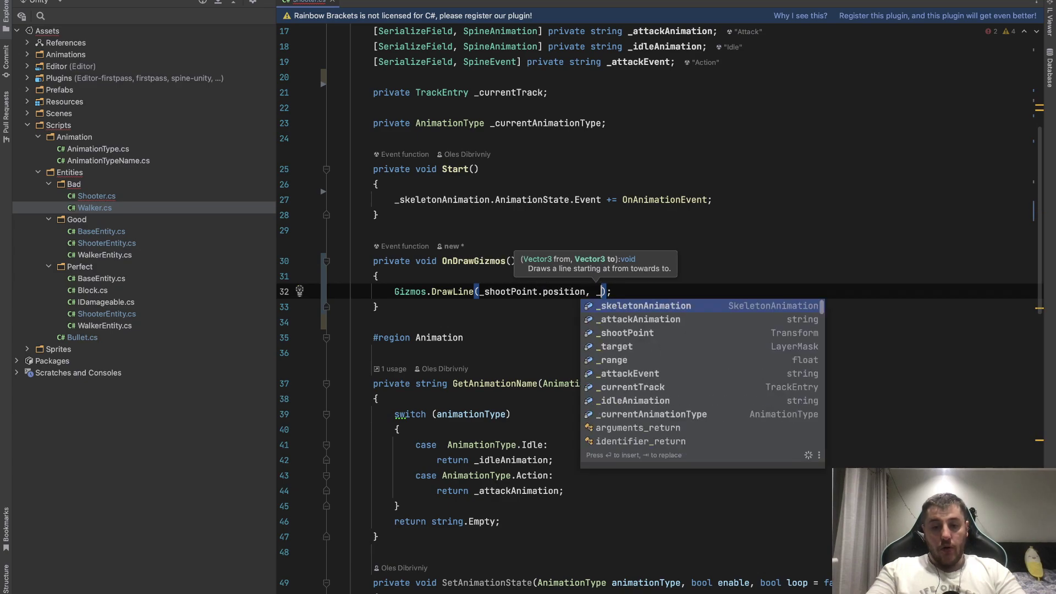
pyautogui.write('sh')
pyautogui.press('Return')
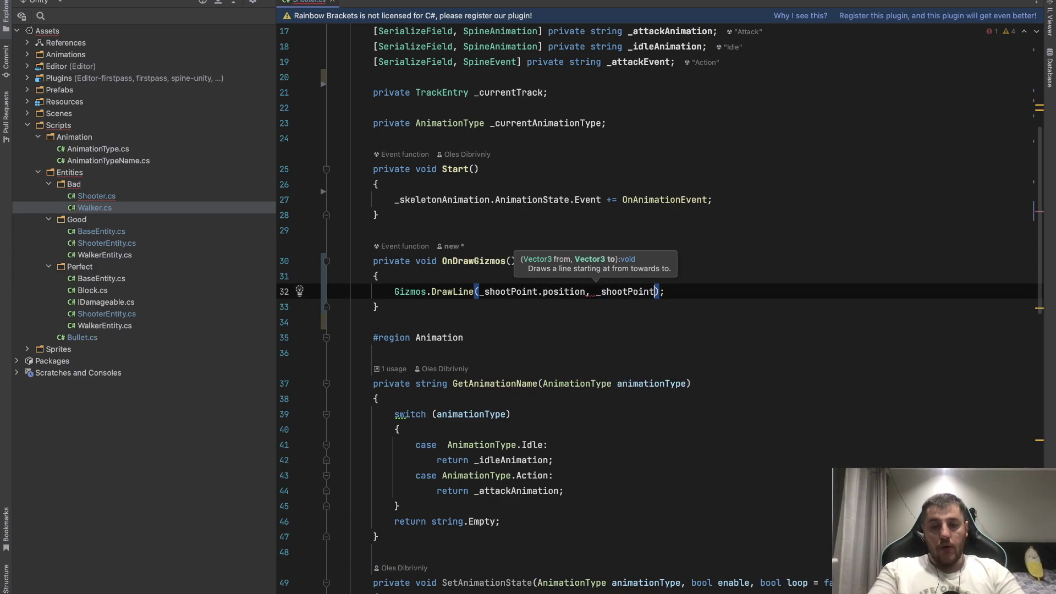
pyautogui.write('.po')
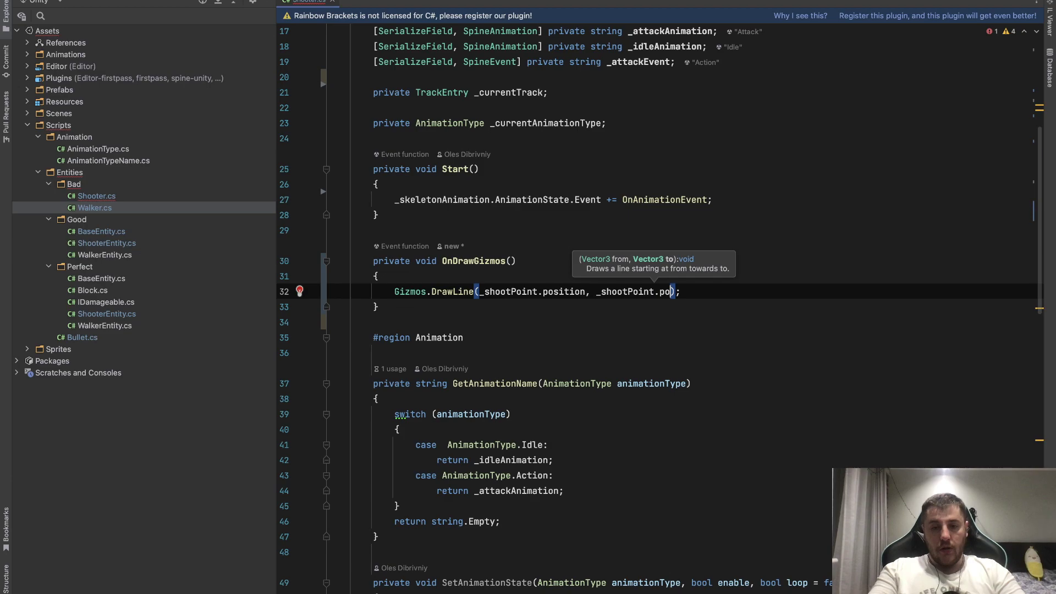
pyautogui.press('Return')
pyautogui.write('+ ')
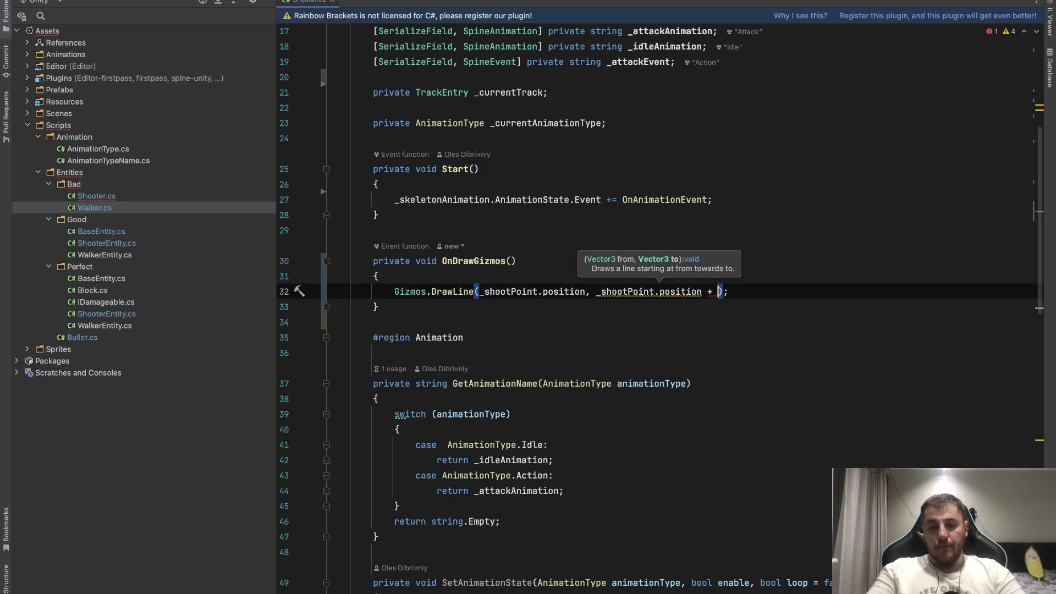
pyautogui.write('new Ve')
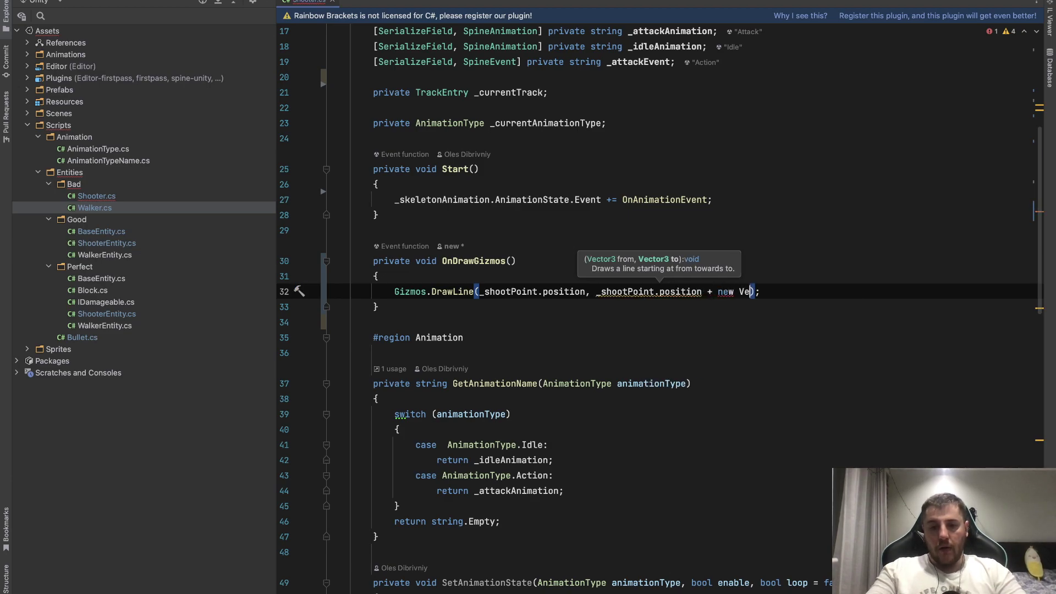
pyautogui.write('c')
pyautogui.press('Return')
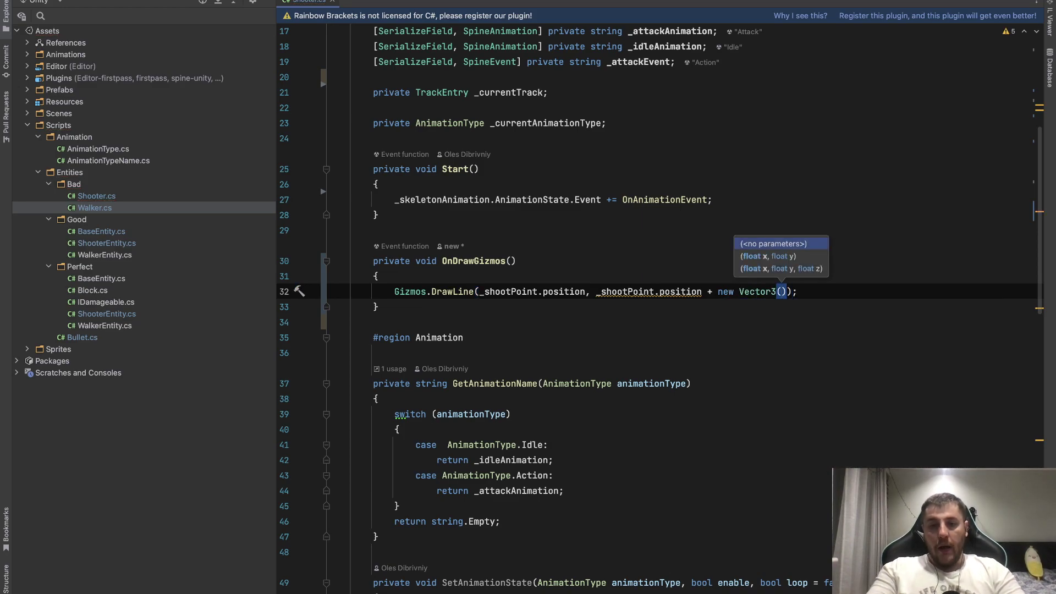
pyautogui.write('_r')
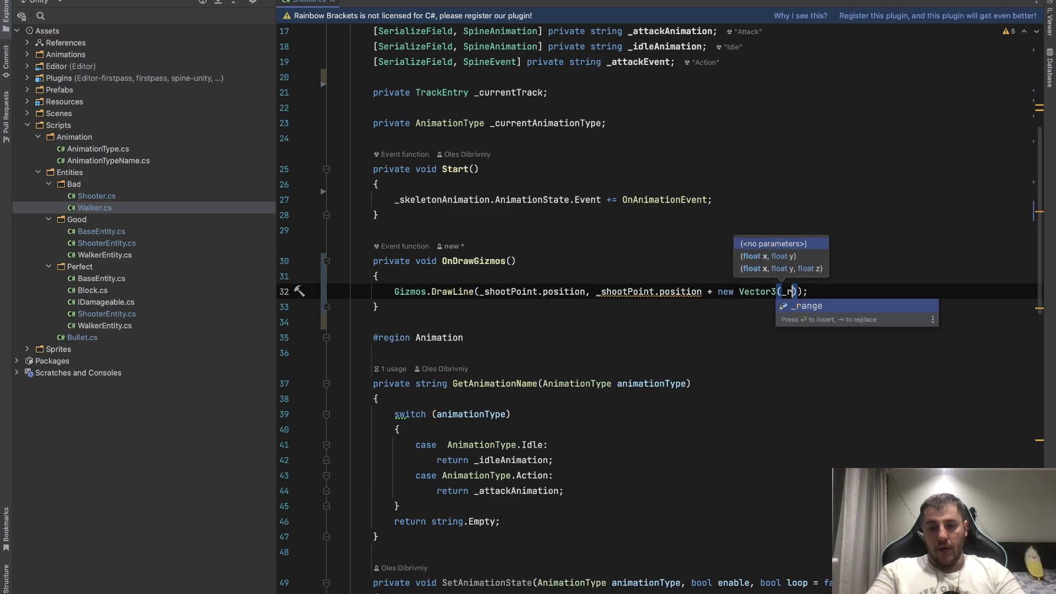
pyautogui.write('ange, 0')
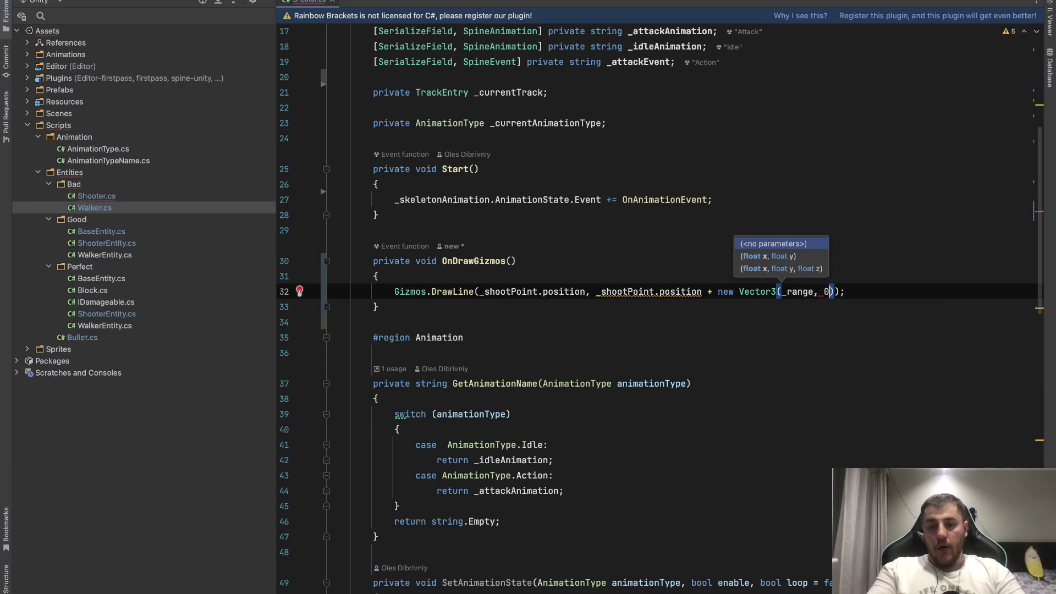
pyautogui.write(', 0')
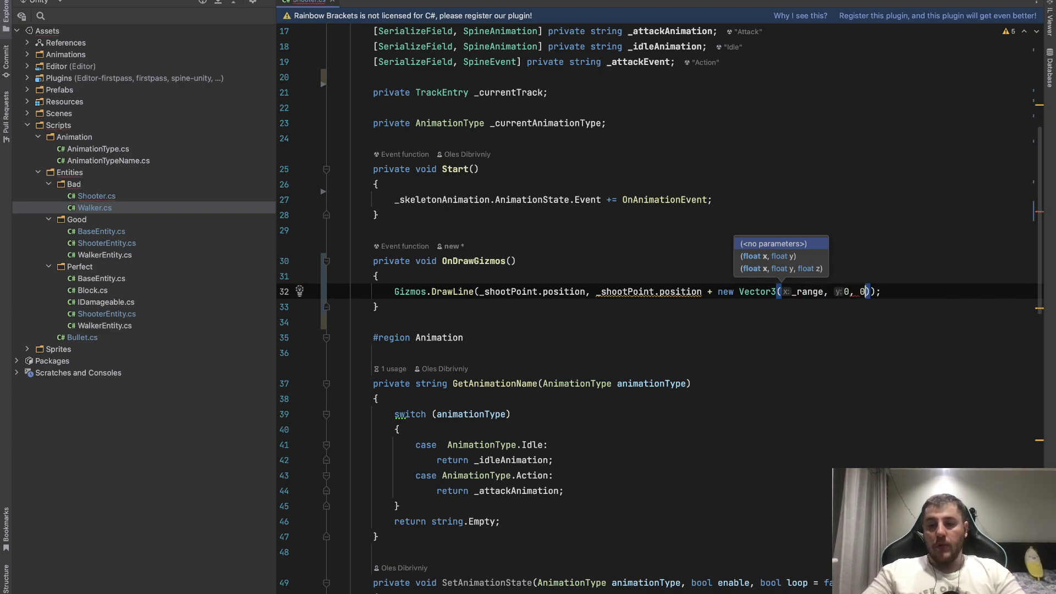
pyautogui.click(534, 261)
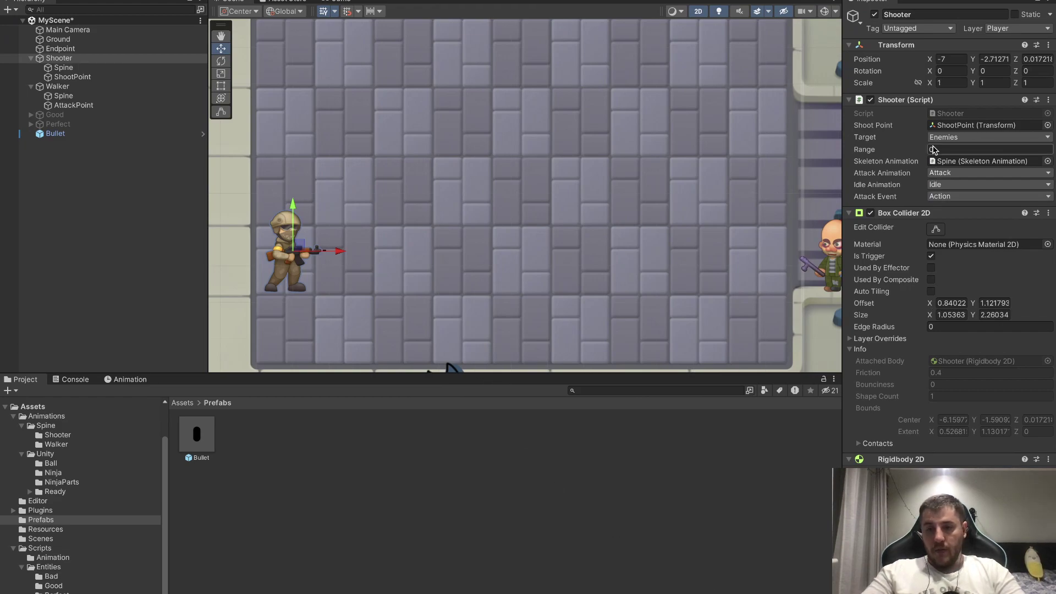
# Turn on Scene-view gizmos and raise the Shooter's Range to 13.18 so the line reaches the Walker.
pyautogui.moveTo(865, 150); pyautogui.dragTo(889, 152)
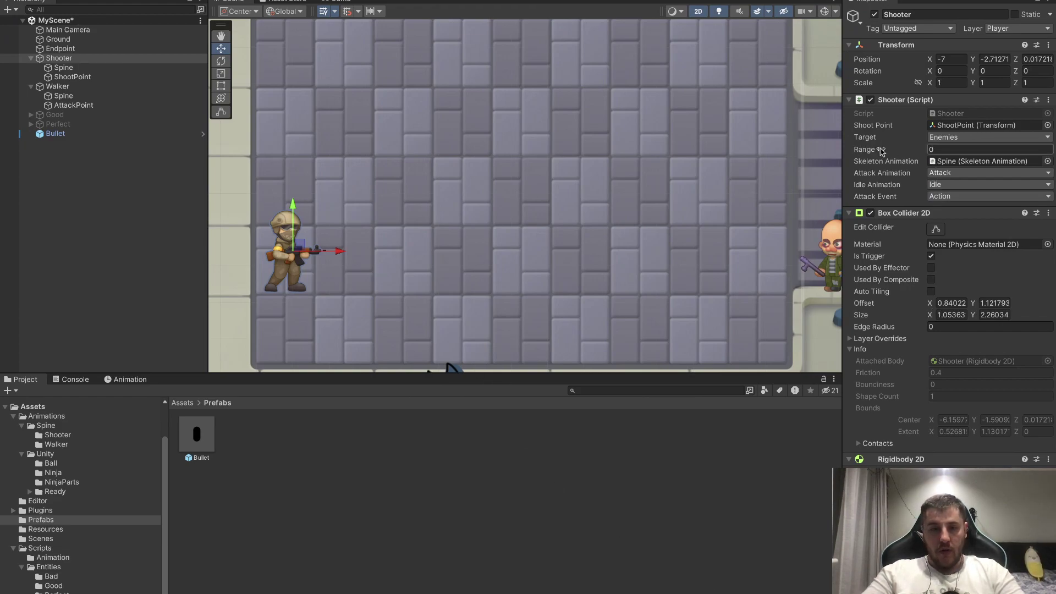
pyautogui.click(820, 12)
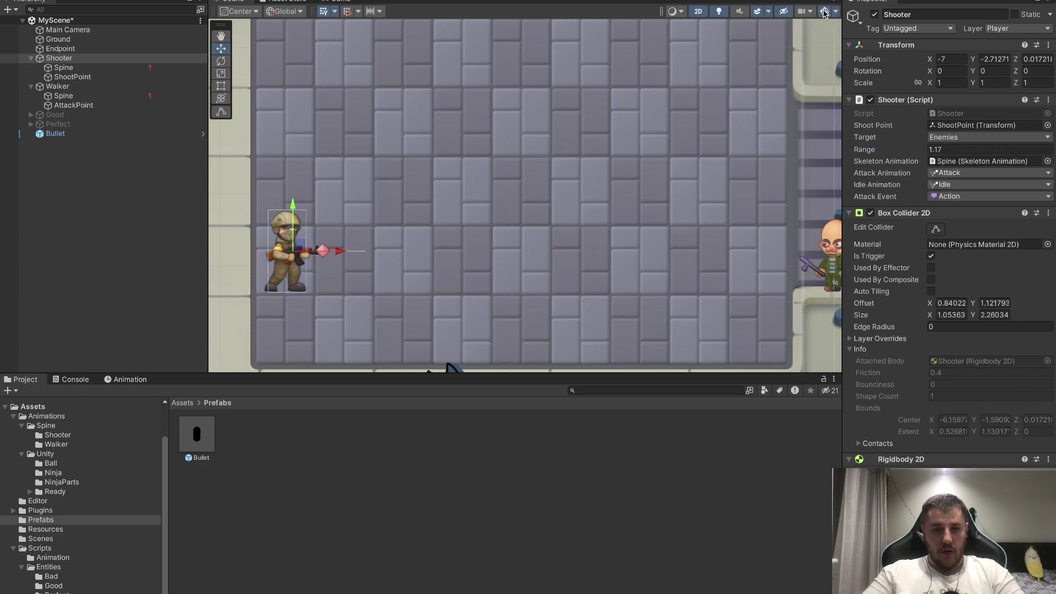
pyautogui.scroll(2, 368, 259)
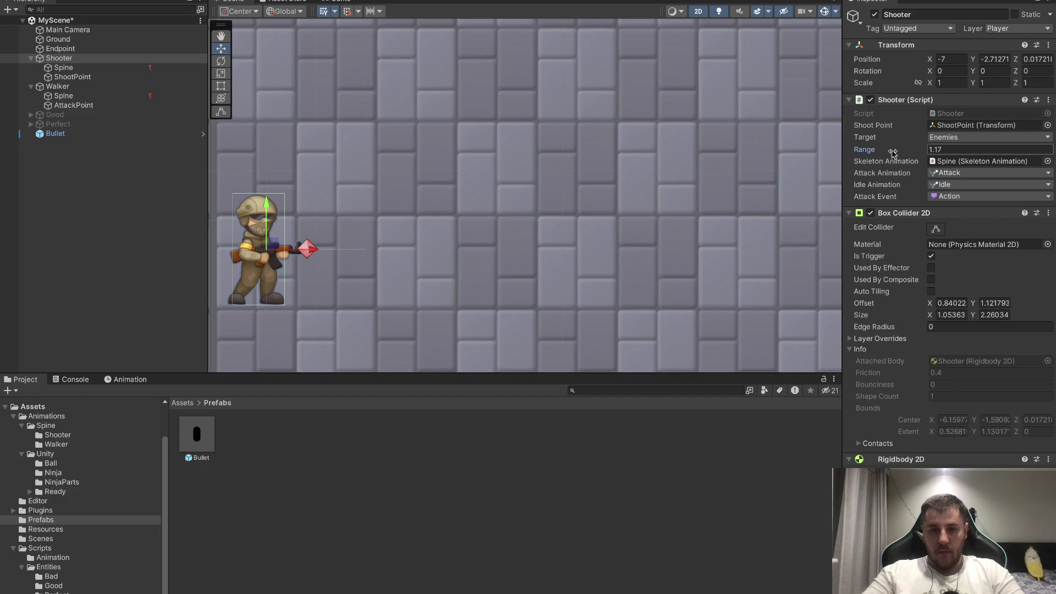
pyautogui.moveTo(892, 153); pyautogui.dragTo(1039, 168)
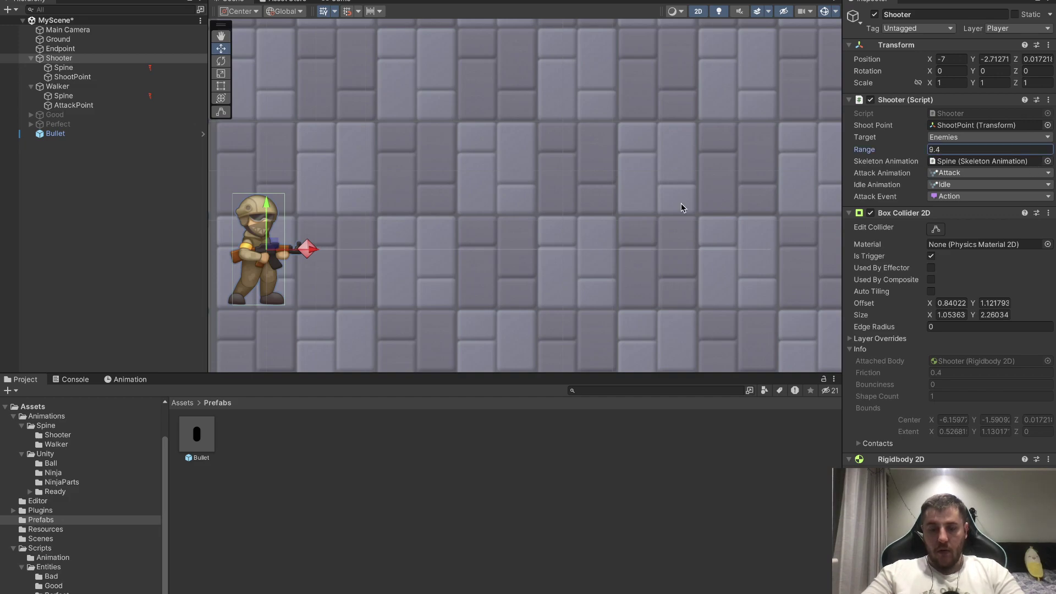
pyautogui.scroll(-3, 682, 207)
pyautogui.moveTo(681, 207); pyautogui.dragTo(551, 235, button='middle')
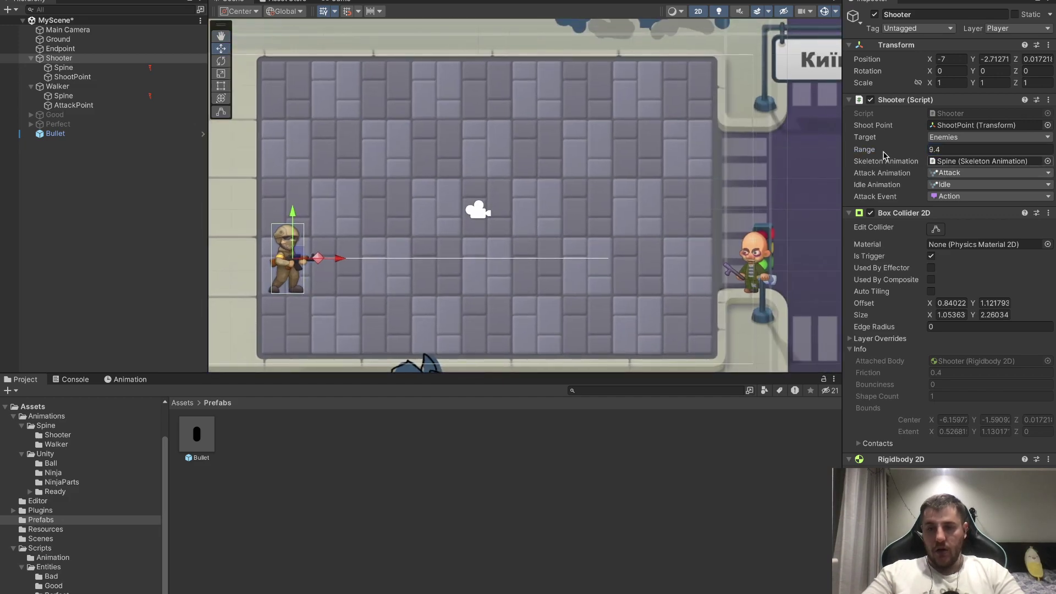
pyautogui.moveTo(884, 155); pyautogui.dragTo(902, 153)
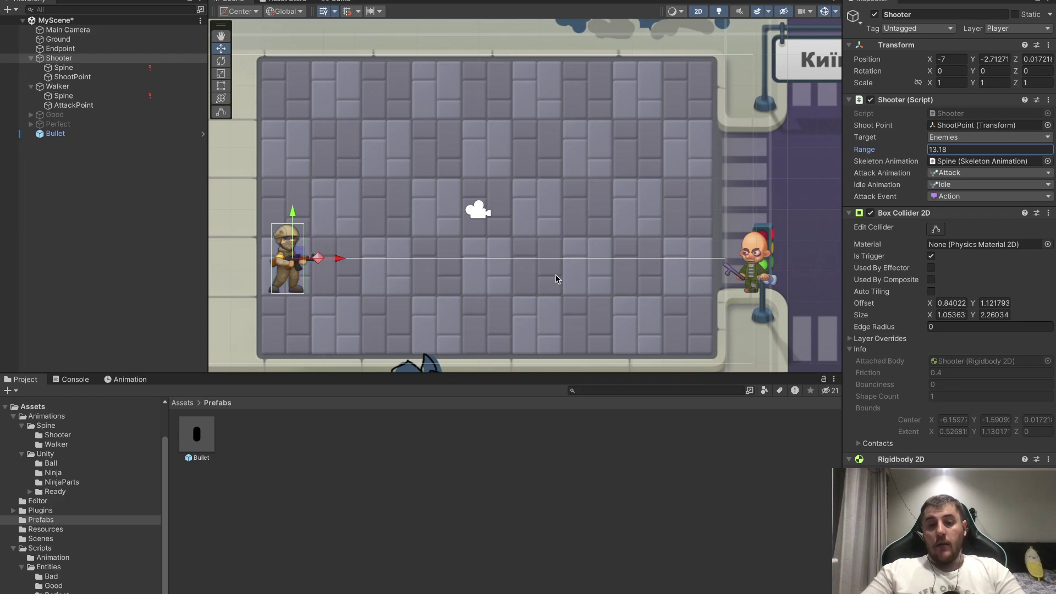
# Switch back to Rider and scroll Shooter.cs down to the empty Shoot() method at the bottom.
pyautogui.press('super+Tab')
pyautogui.scroll(-2, 564, 280)
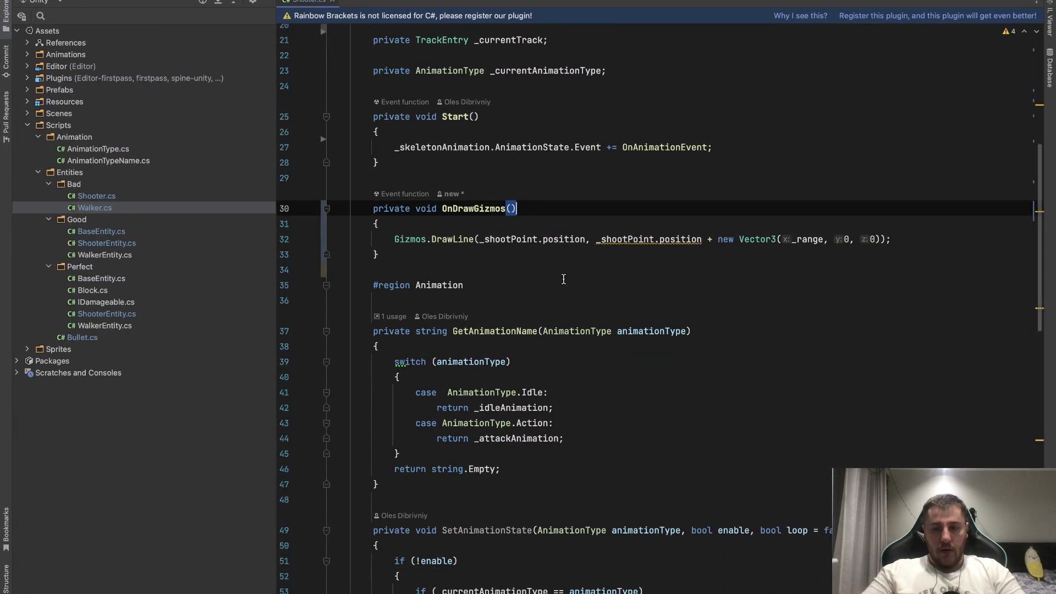
pyautogui.scroll(-7, 564, 281)
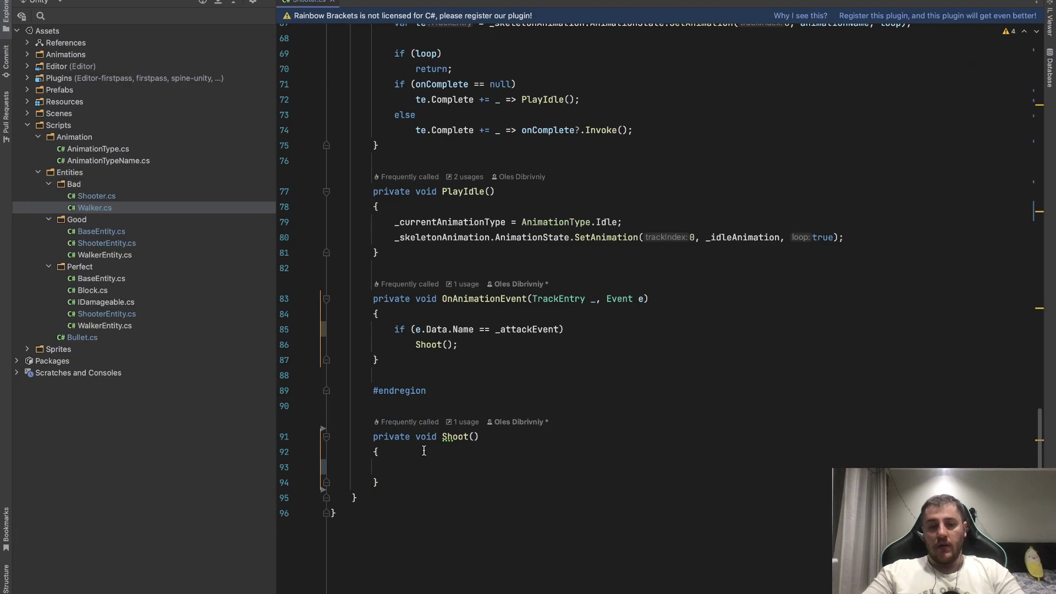
pyautogui.scroll(2, 427, 443)
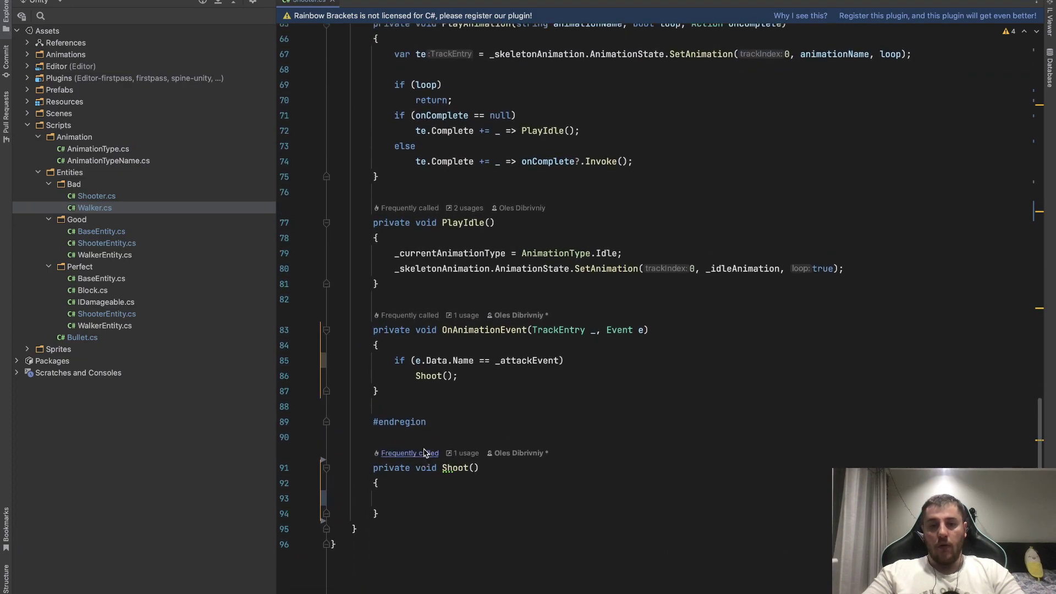
pyautogui.scroll(10, 424, 453)
pyautogui.scroll(6, 425, 453)
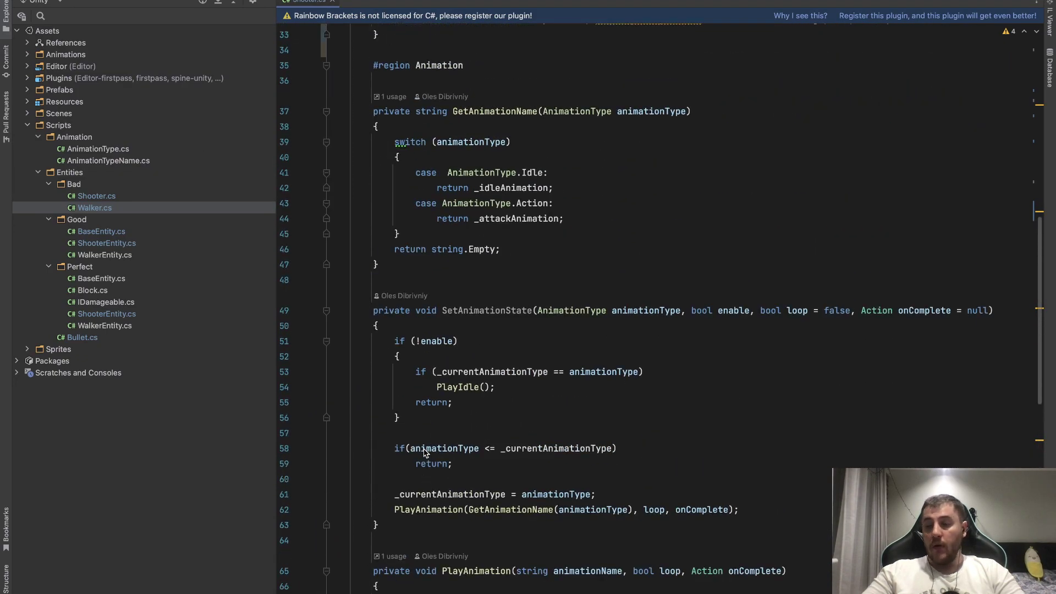
pyautogui.scroll(-3, 424, 453)
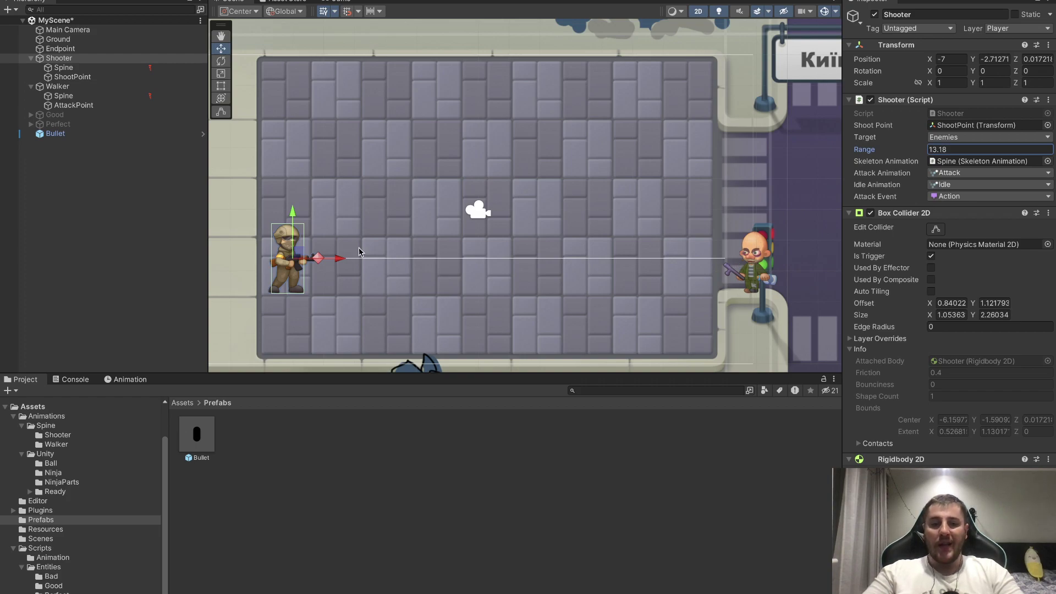
pyautogui.hotkey('ctrl', 'Right')
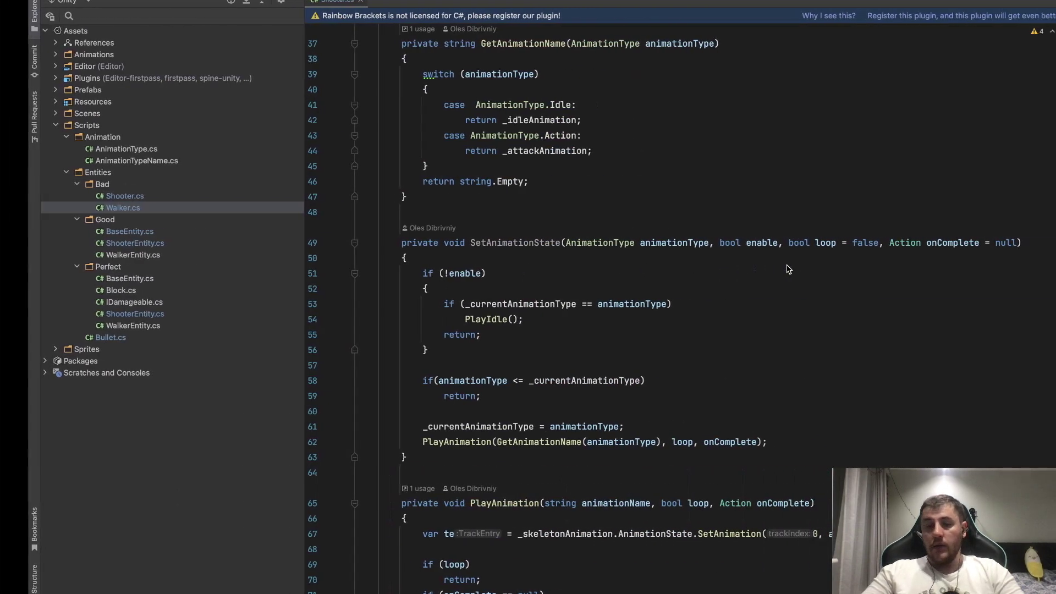
pyautogui.scroll(-10, 612, 272)
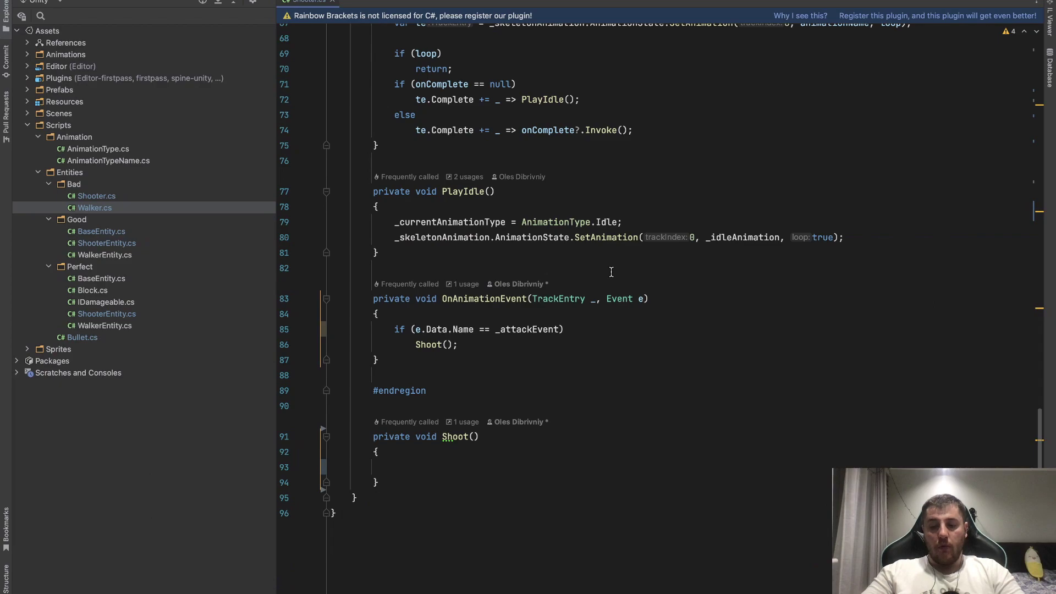
# Below Shoot(), declare 'private bool EnemyInRange() => Physics2D.Raycast(...)'.
pyautogui.click(400, 485)
pyautogui.press('Return')
pyautogui.press('Return')
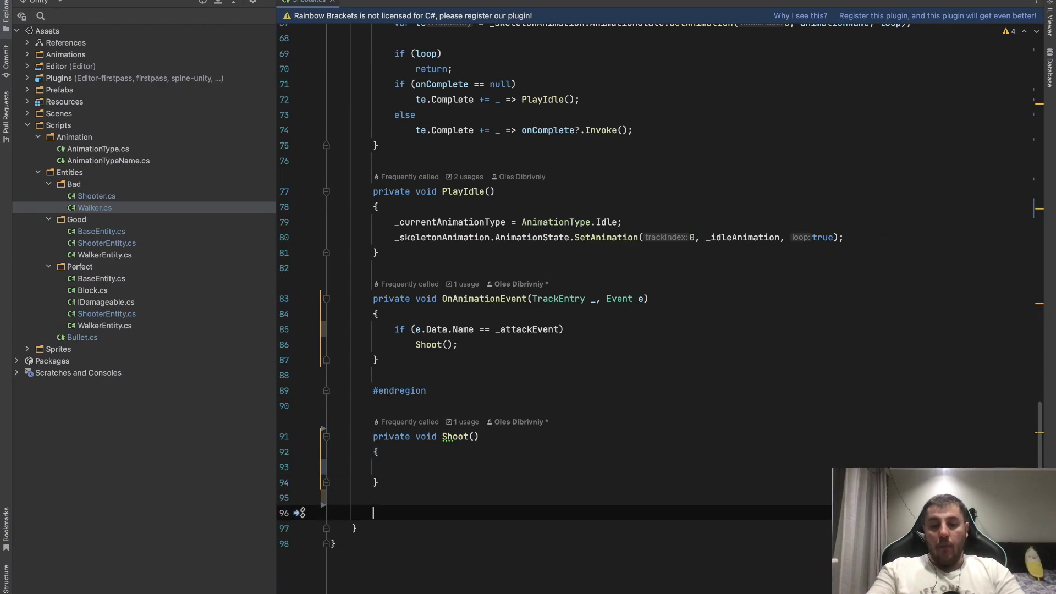
pyautogui.write('priva')
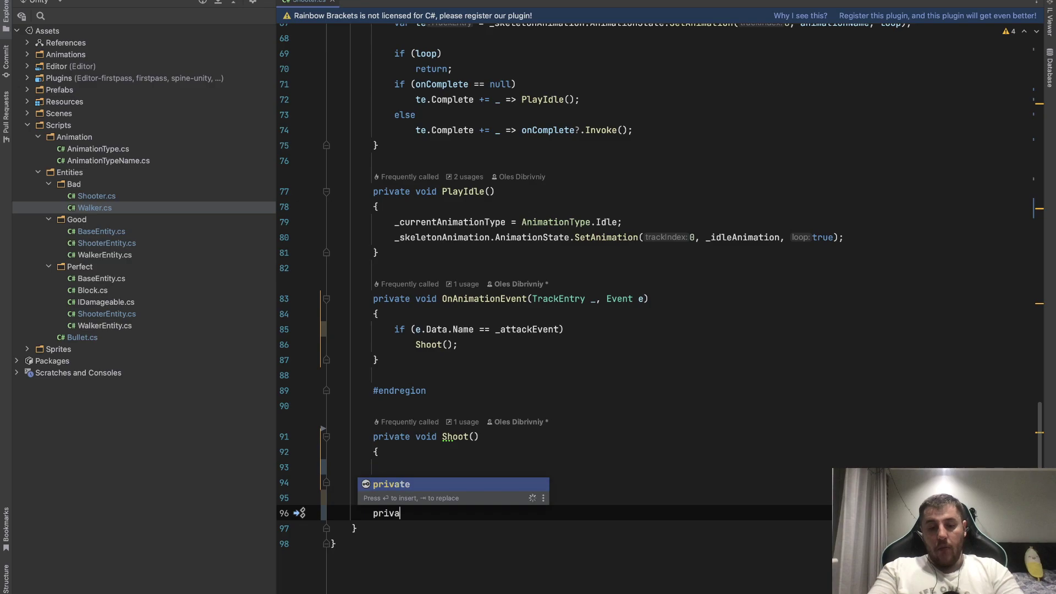
pyautogui.write('te bool I')
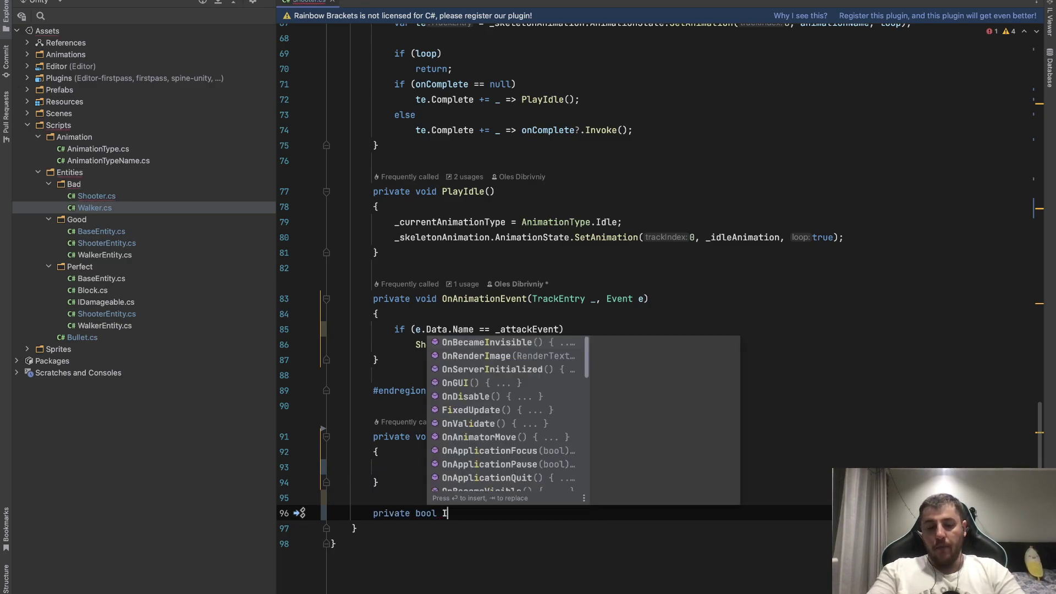
pyautogui.press('BackSpace')
pyautogui.write('enem')
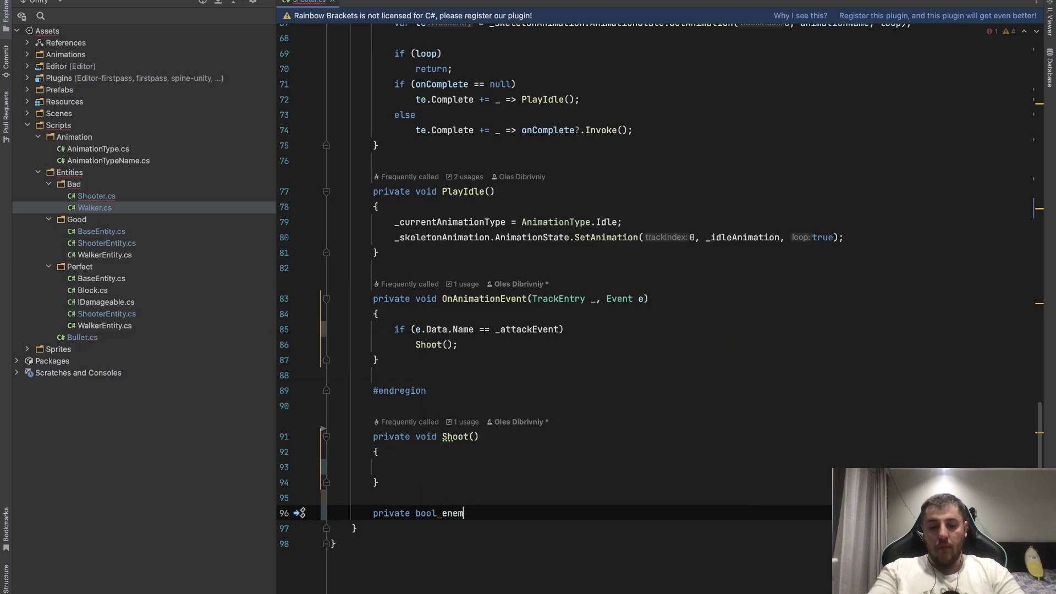
pyautogui.write('y')
pyautogui.press('BackSpace')
pyautogui.press('BackSpace')
pyautogui.press('BackSpace')
pyautogui.press('BackSpace')
pyautogui.write('E')
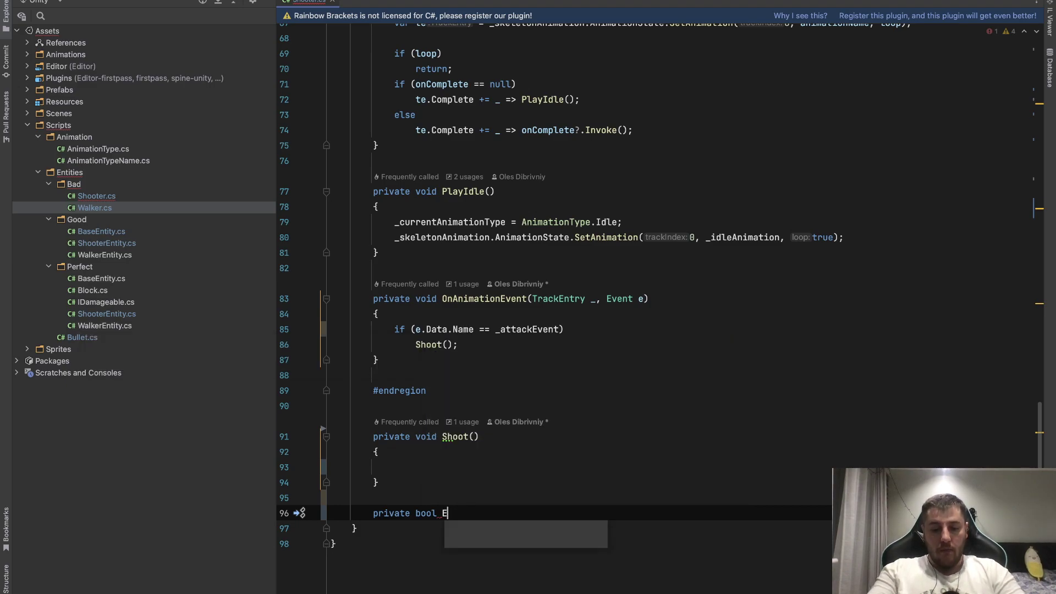
pyautogui.write('nemyInR')
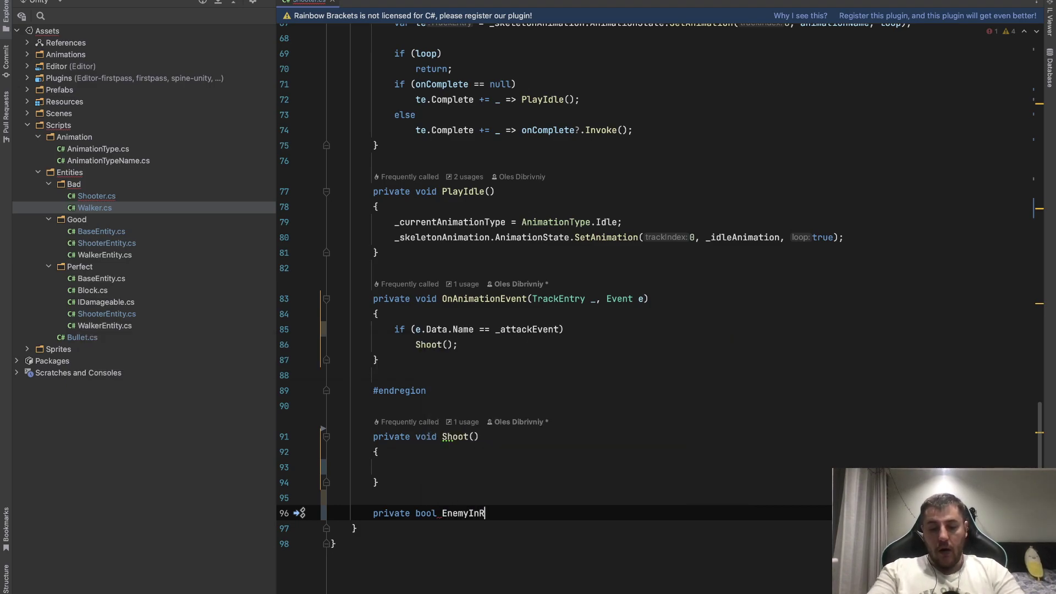
pyautogui.write('ange(')
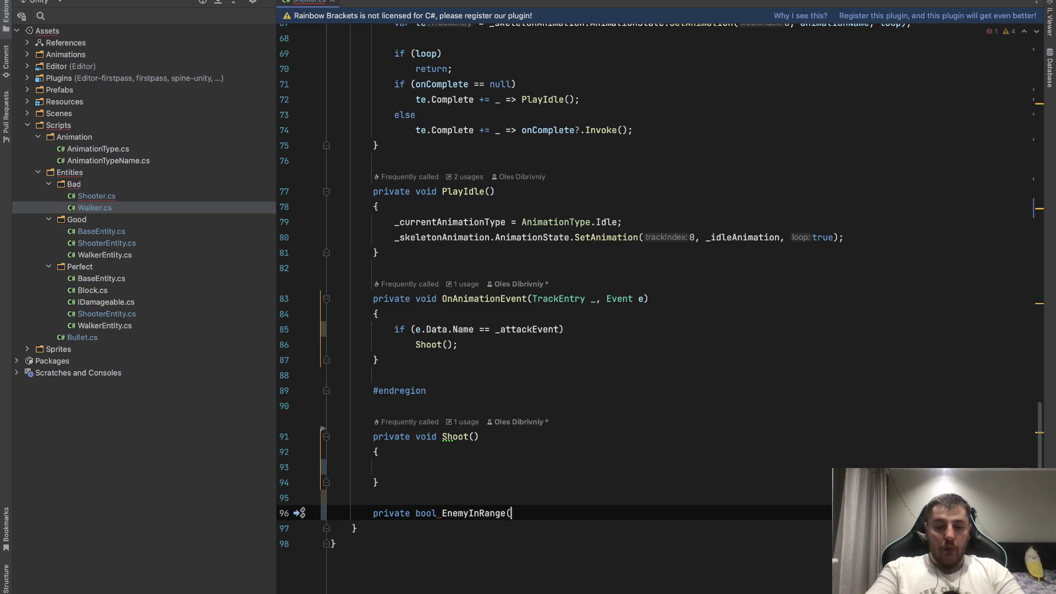
pyautogui.write(') =')
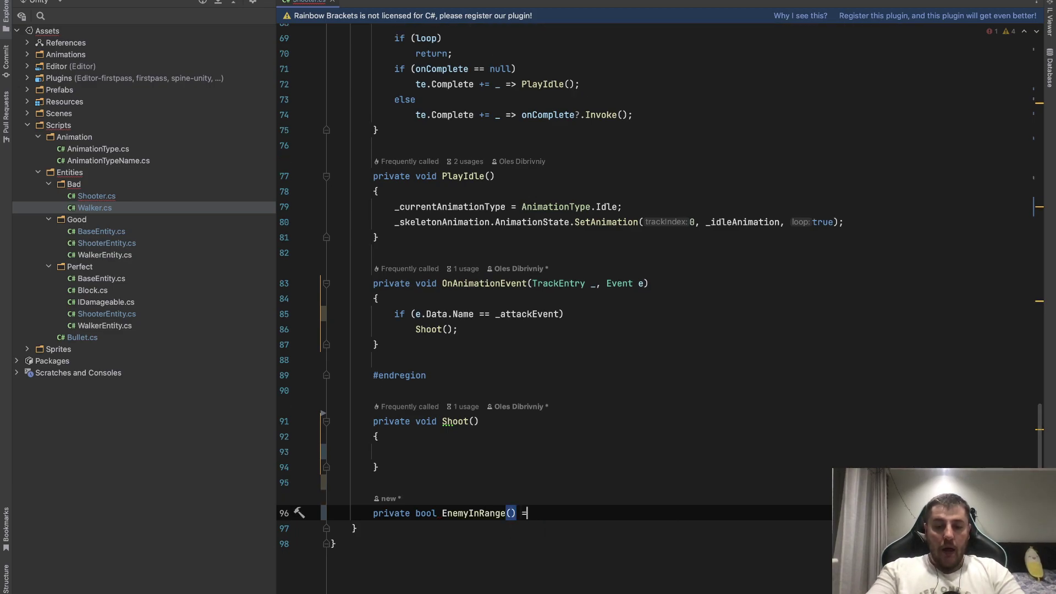
pyautogui.write('> Ph')
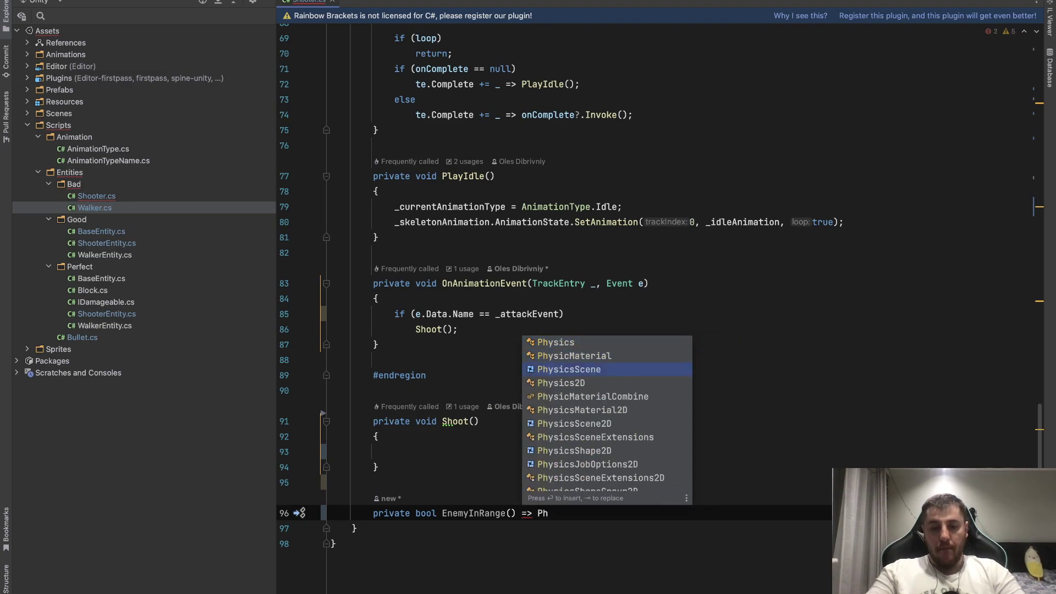
pyautogui.press('Down')
pyautogui.press('Return')
pyautogui.write('.Ra')
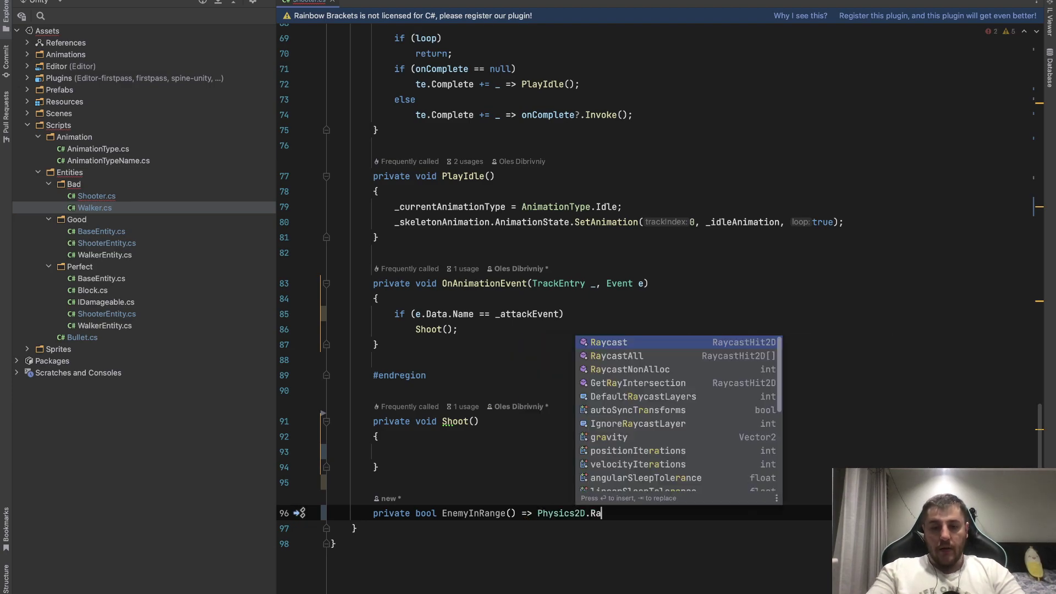
pyautogui.press('Return')
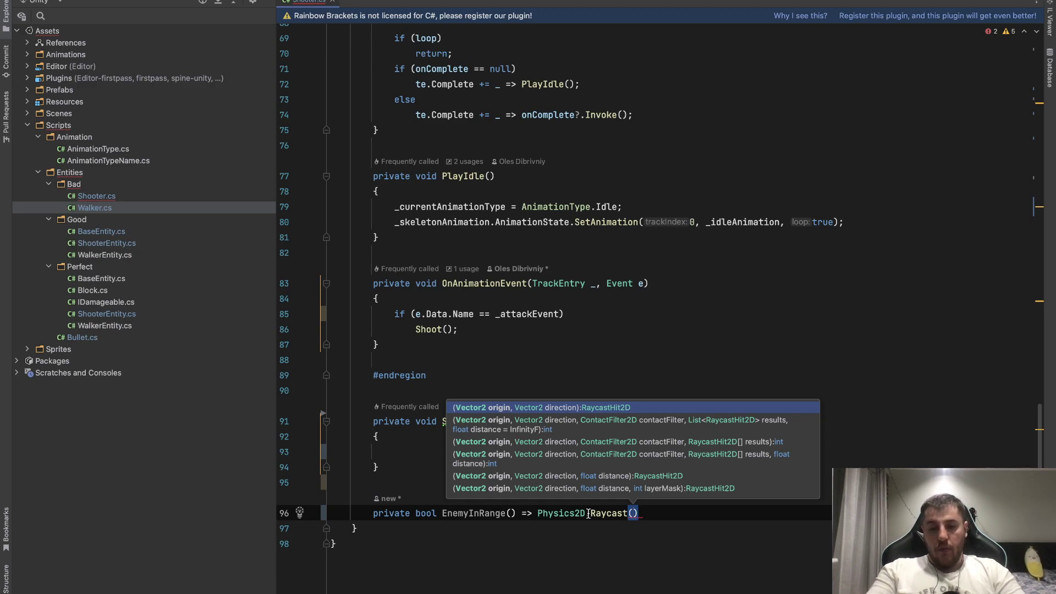
# Pass _shootPoint.position as the ray origin and Vector2.right as its direction.
pyautogui.write('_sh')
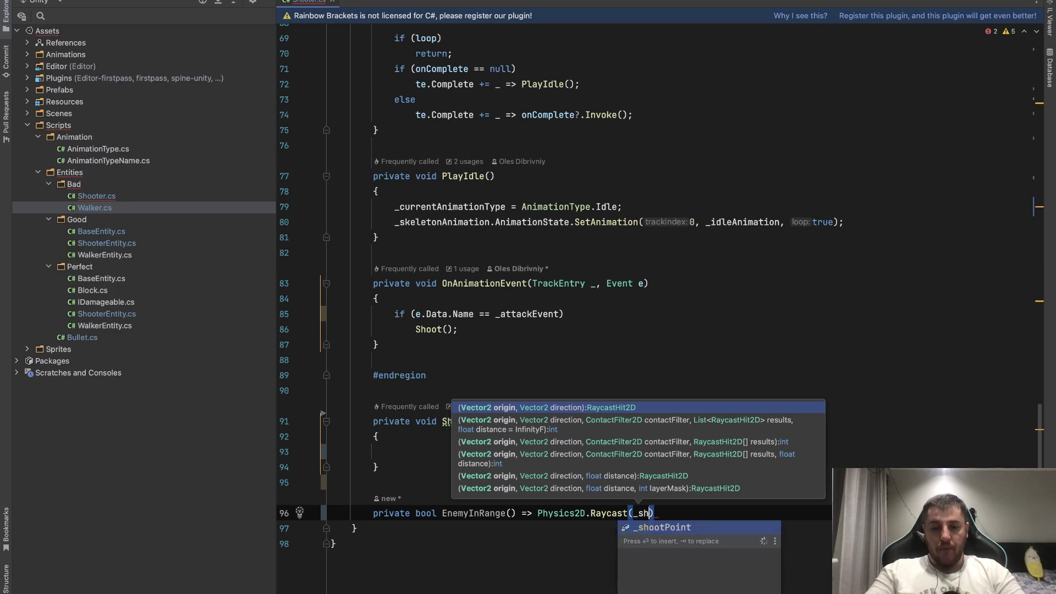
pyautogui.press('Return')
pyautogui.write('.po')
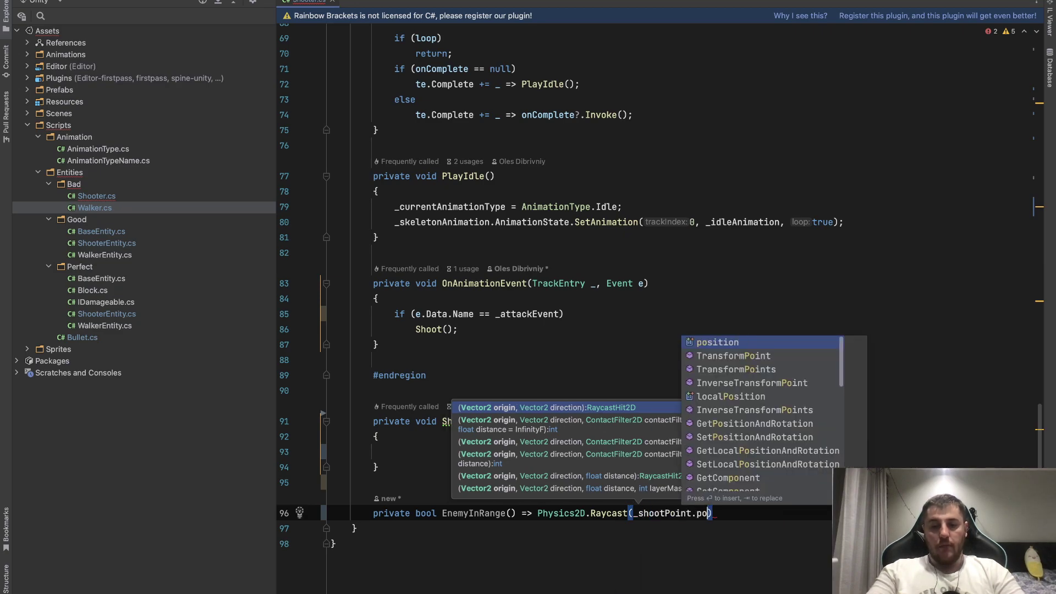
pyautogui.press('Return')
pyautogui.write(', ')
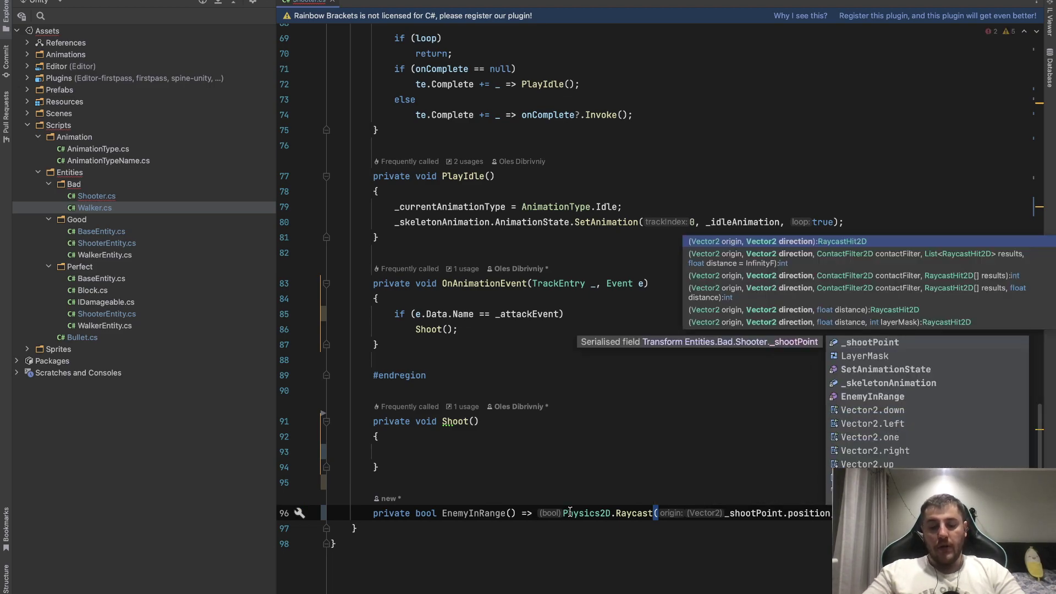
pyautogui.write('V')
pyautogui.press('Down')
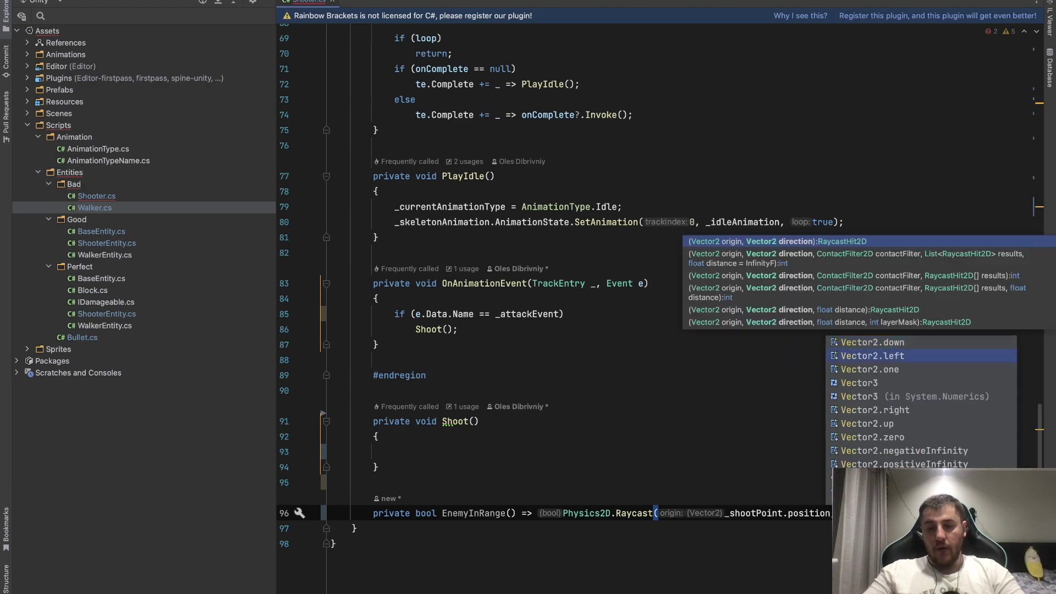
pyautogui.press('Escape')
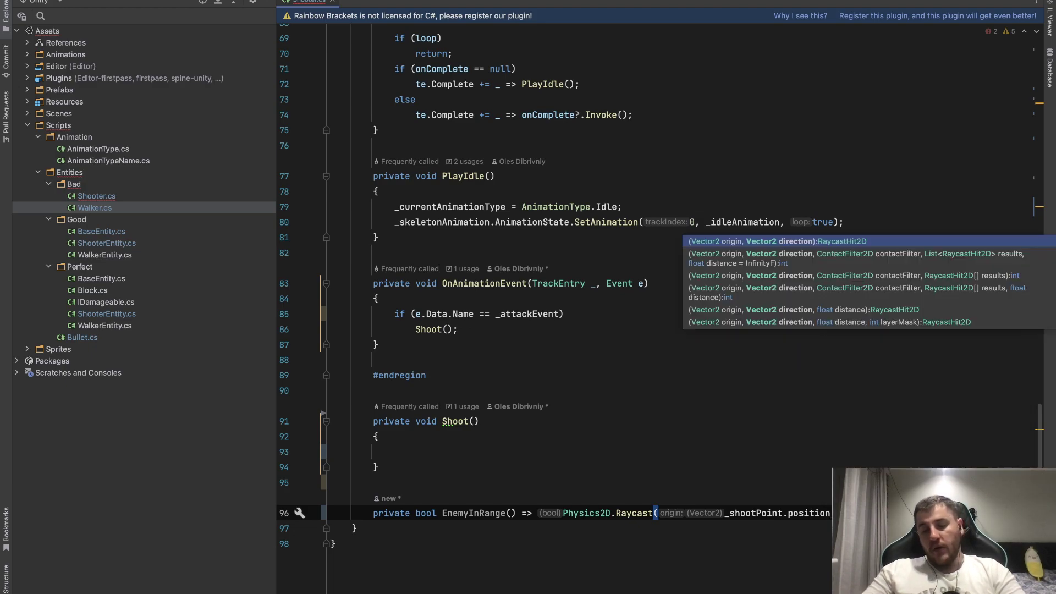
pyautogui.press('Escape')
# Add _range and _target as distance and layer mask, then wrap the Raycast call onto its own line.
pyautogui.scroll(-1, 658, 509)
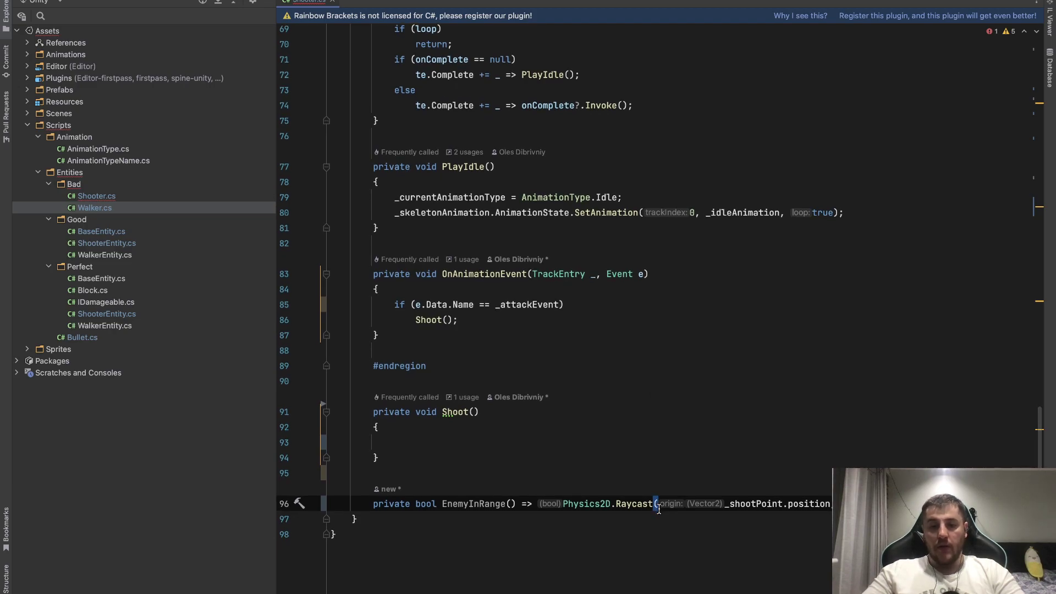
pyautogui.hotkey('ctrl', 'p')
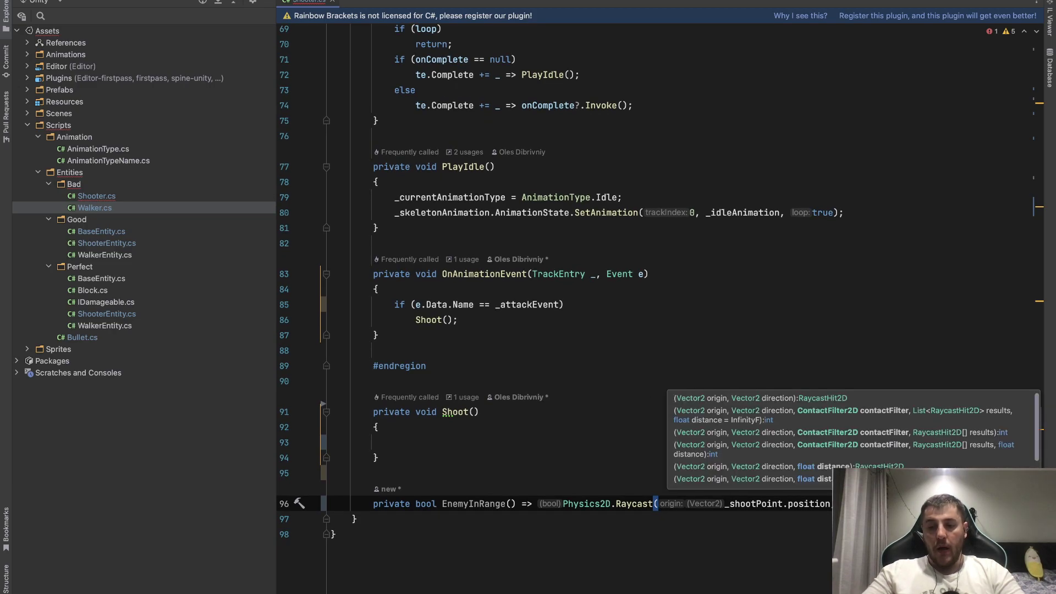
pyautogui.hotkey('ctrl', 'space')
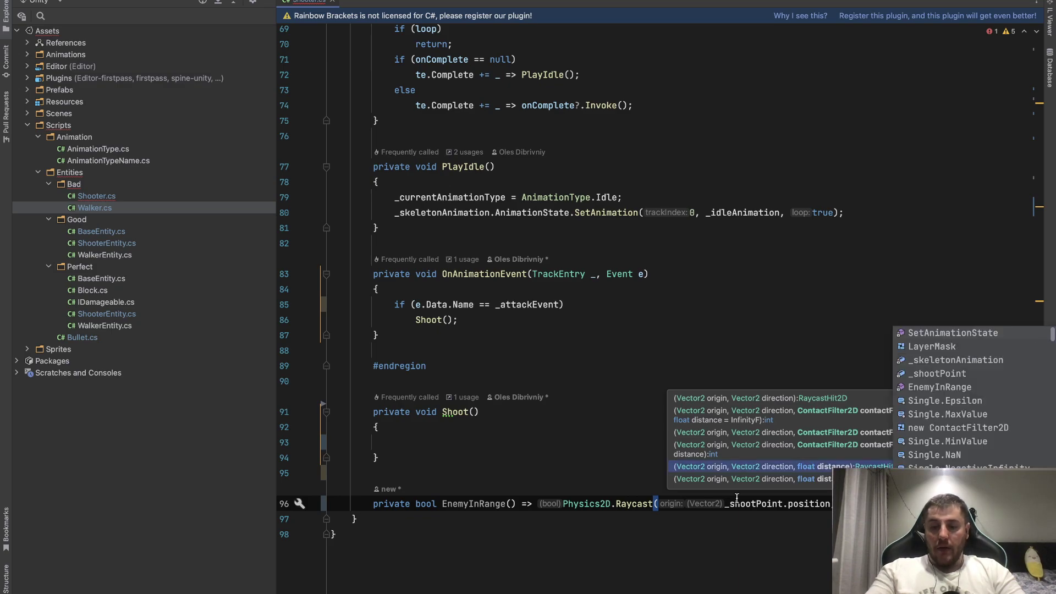
pyautogui.write('_r')
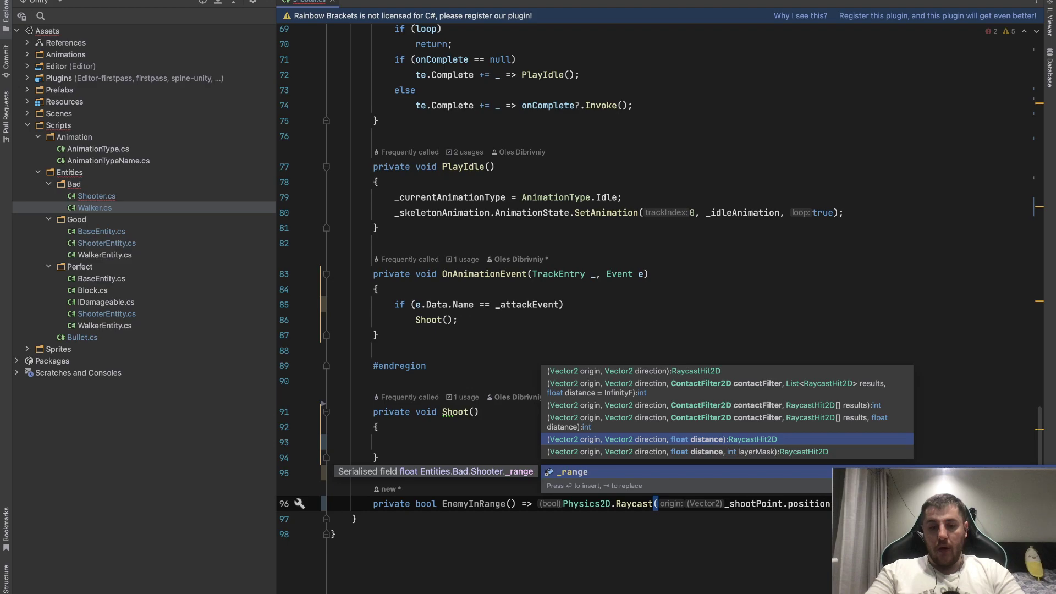
pyautogui.press('Escape')
pyautogui.scroll(-1, 599, 437)
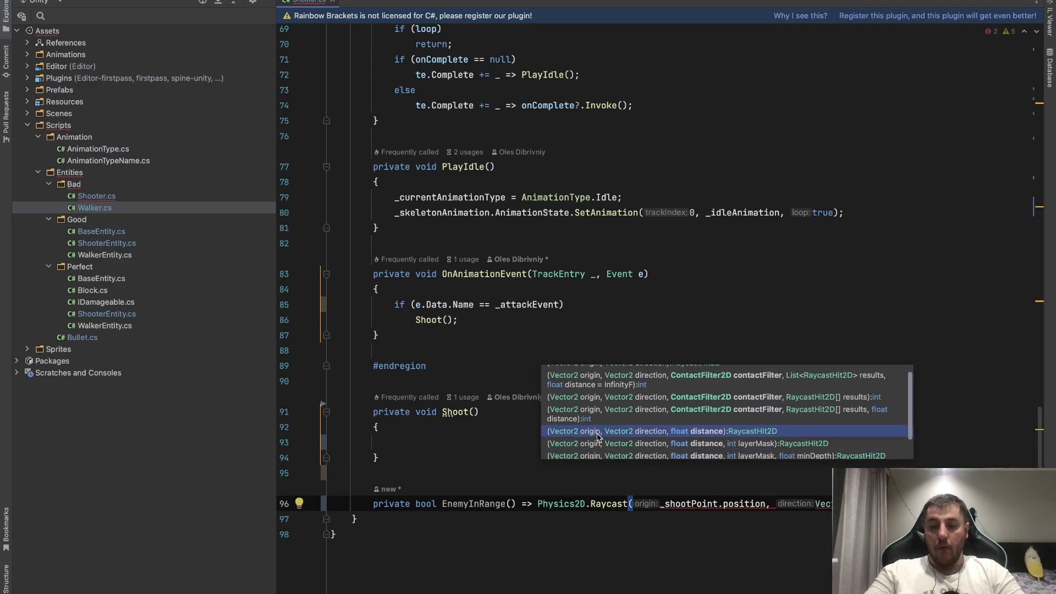
pyautogui.write(', ')
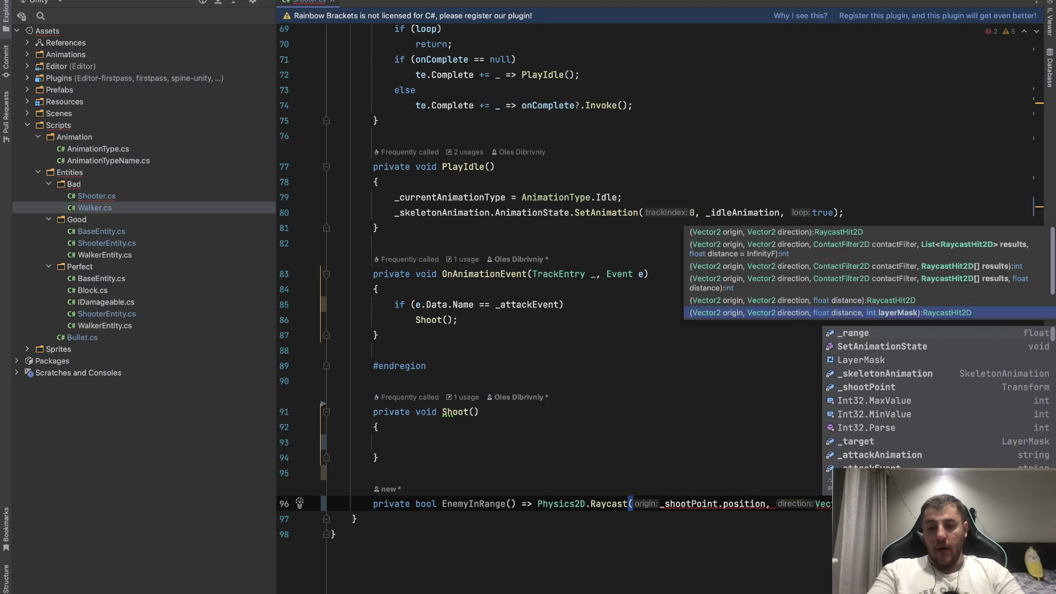
pyautogui.write('_')
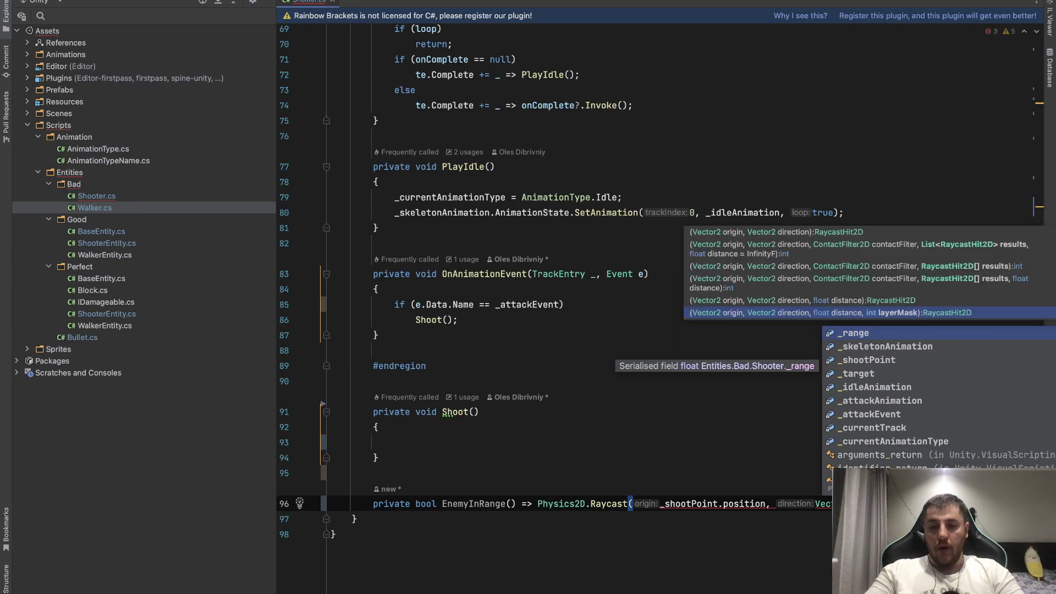
pyautogui.write('t')
pyautogui.press('Escape')
pyautogui.press('Escape')
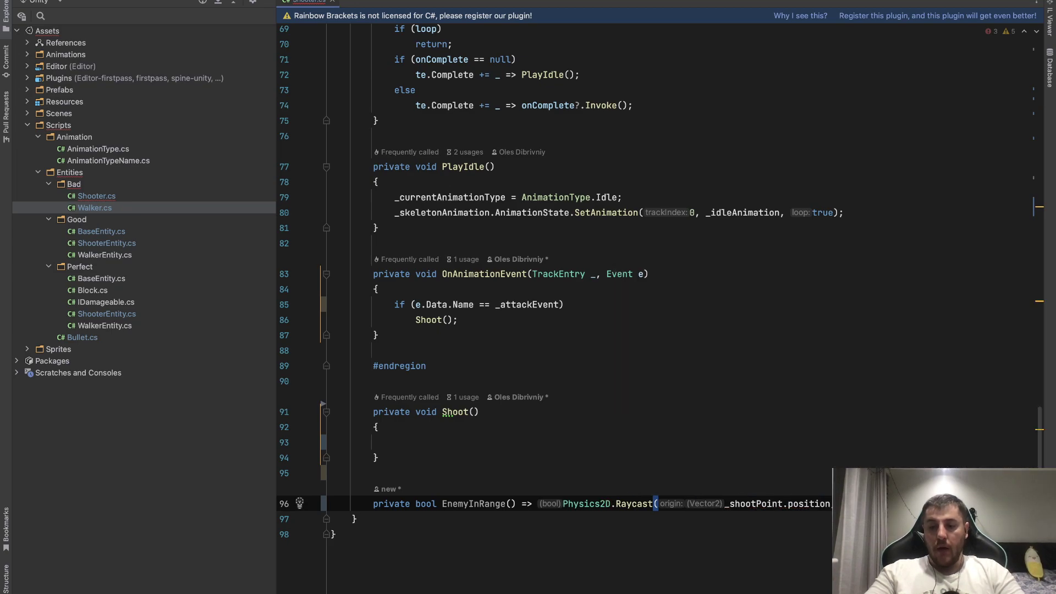
pyautogui.hscroll(2, 517, 501)
pyautogui.click(517, 504)
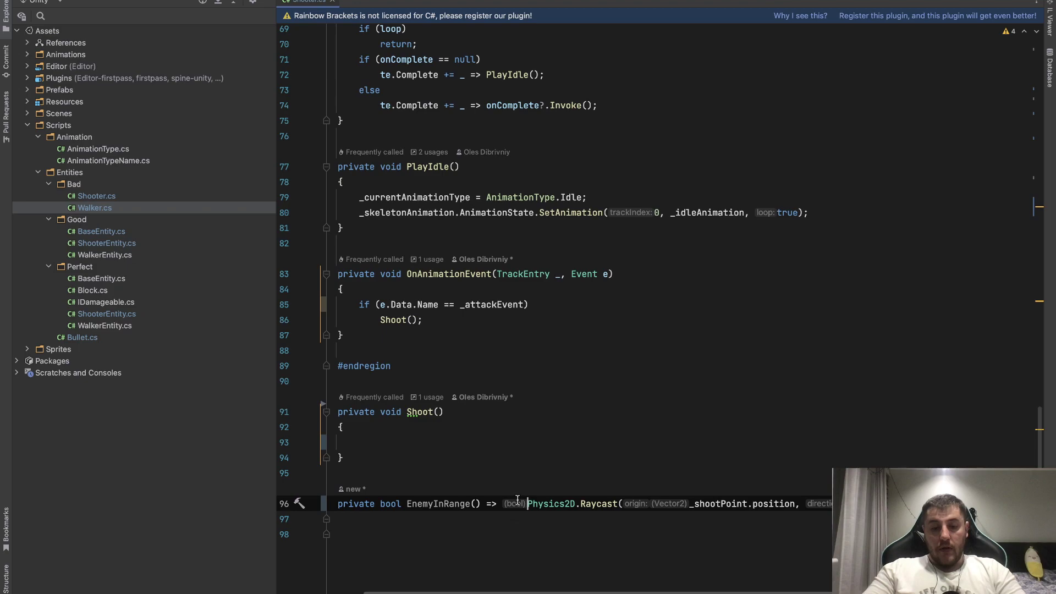
pyautogui.press('Return')
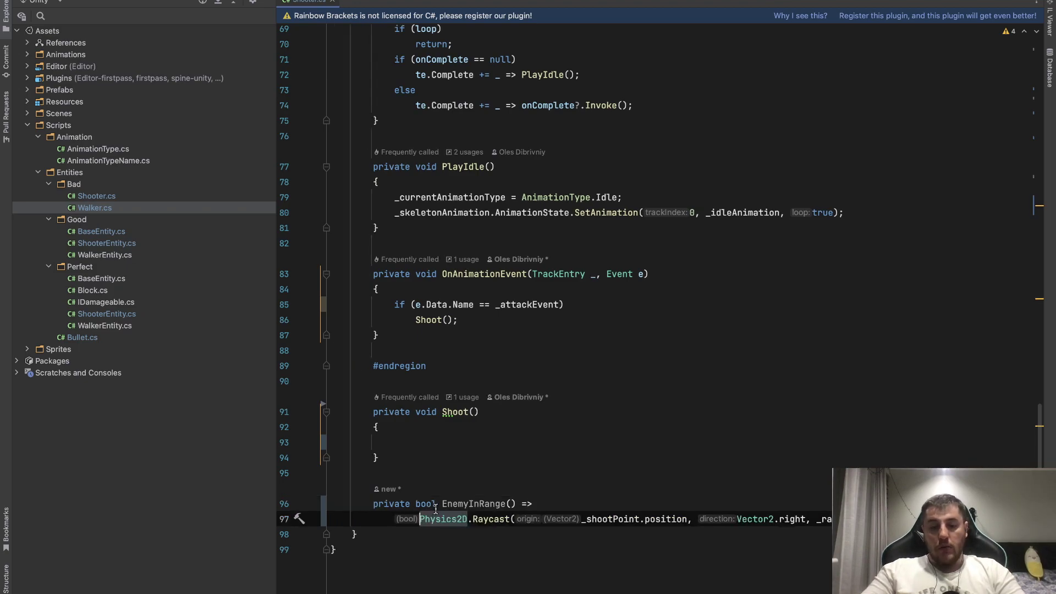
pyautogui.click(441, 505)
# Select the Shooter's Spine object and open its Shooter1_SkeletonData asset.
pyautogui.click(517, 505)
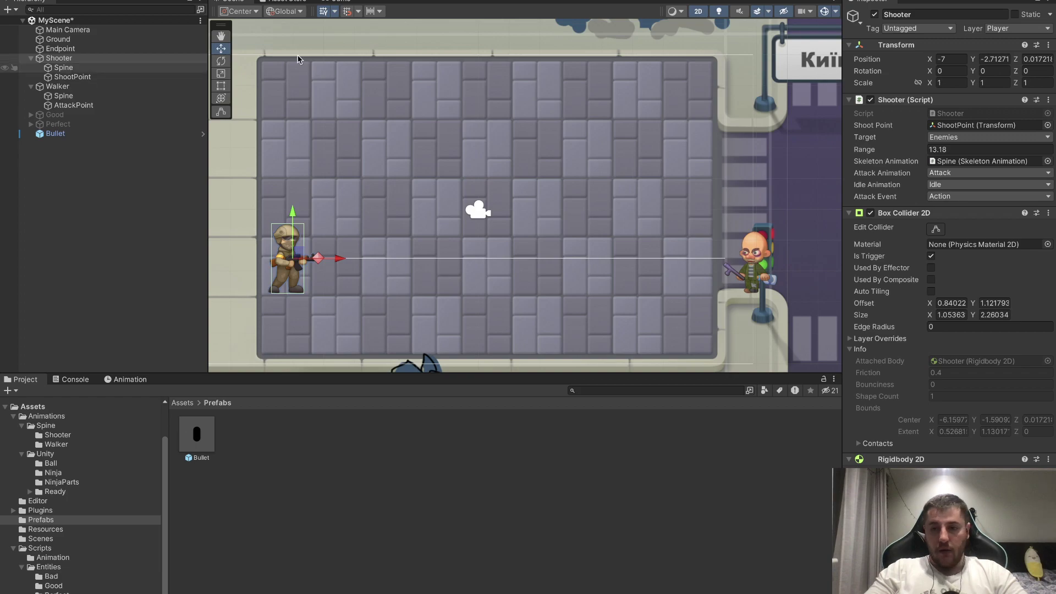
pyautogui.doubleClick(979, 161)
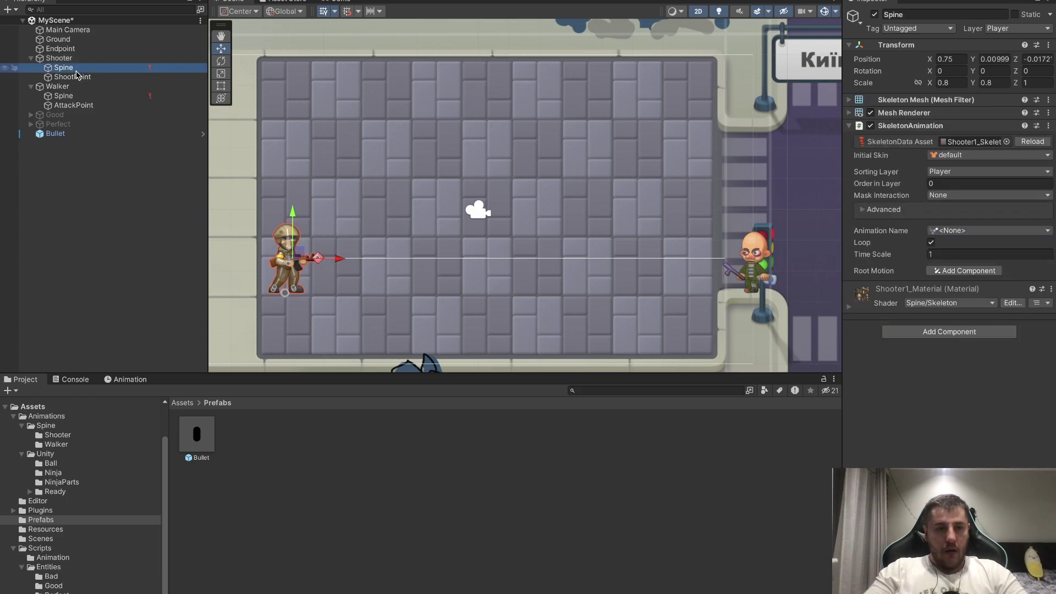
pyautogui.click(983, 143)
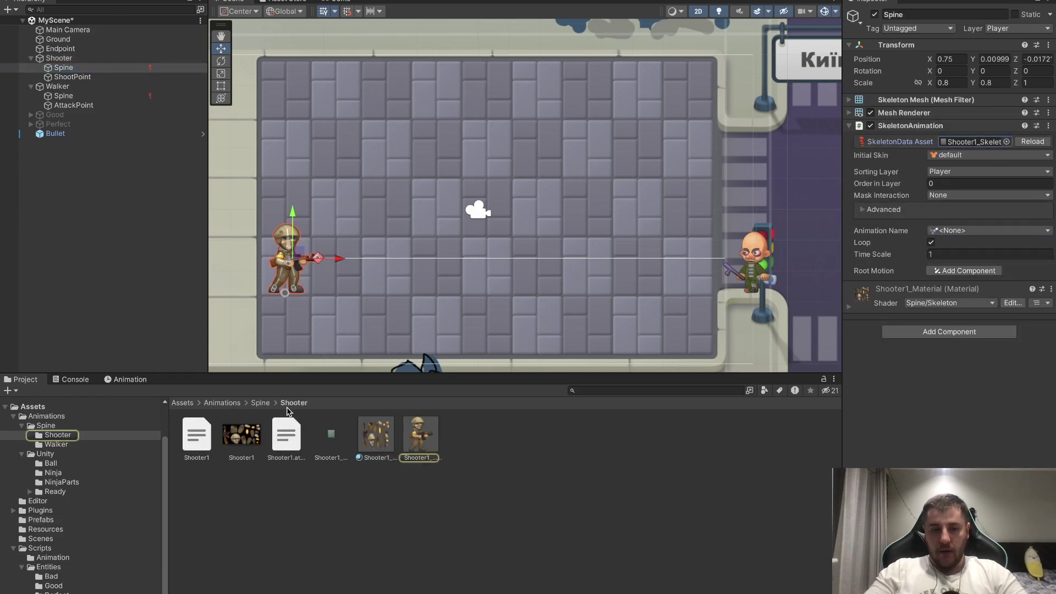
pyautogui.click(423, 437)
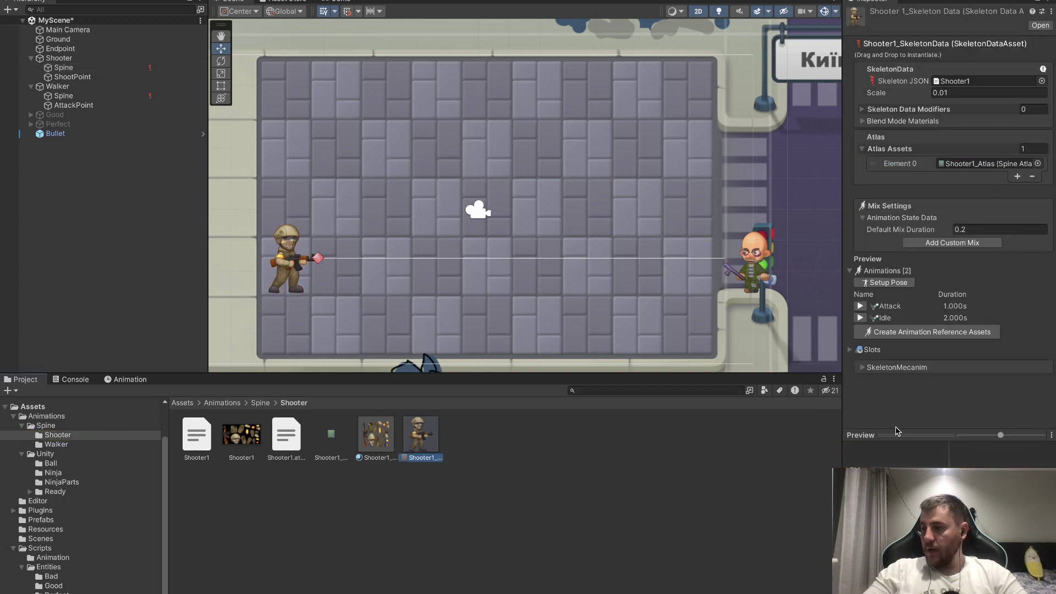
# Enlarge the preview, play the Attack animation, then shrink the preview again.
pyautogui.moveTo(895, 430); pyautogui.dragTo(873, 241)
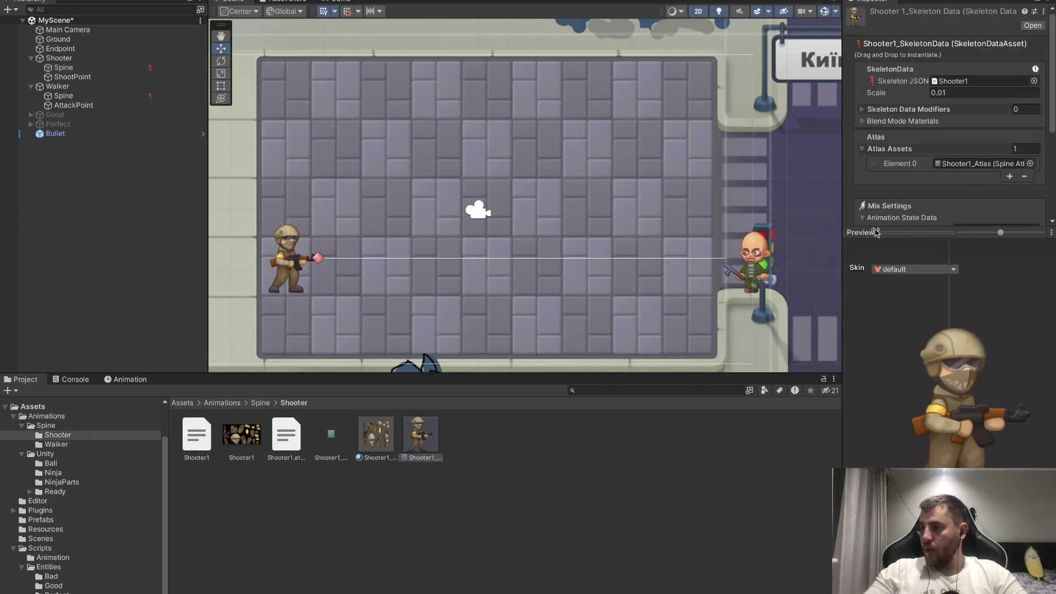
pyautogui.scroll(-3, 875, 187)
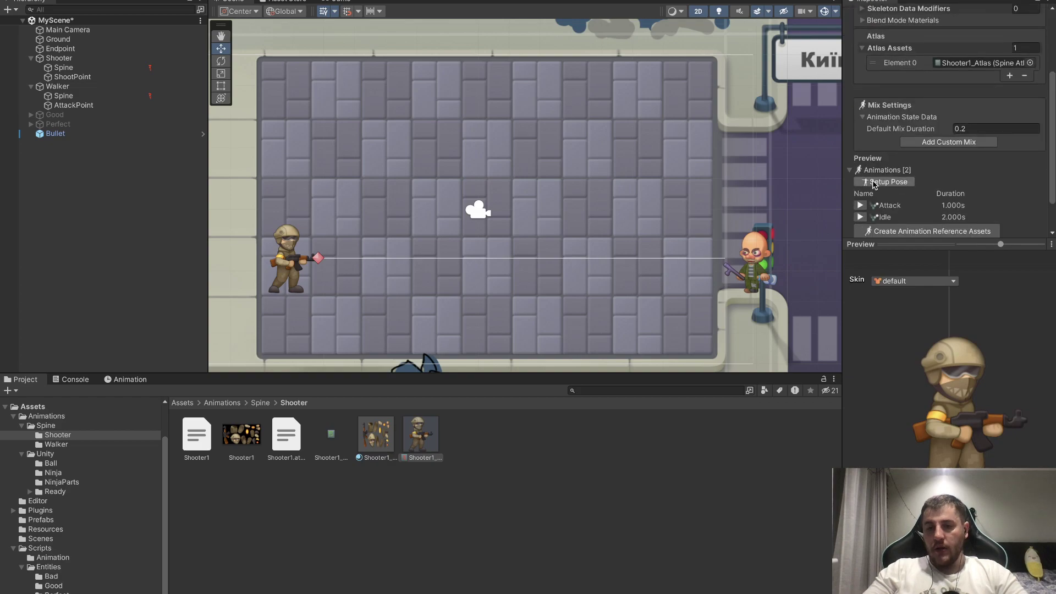
pyautogui.scroll(-2, 875, 184)
pyautogui.scroll(-1, 869, 179)
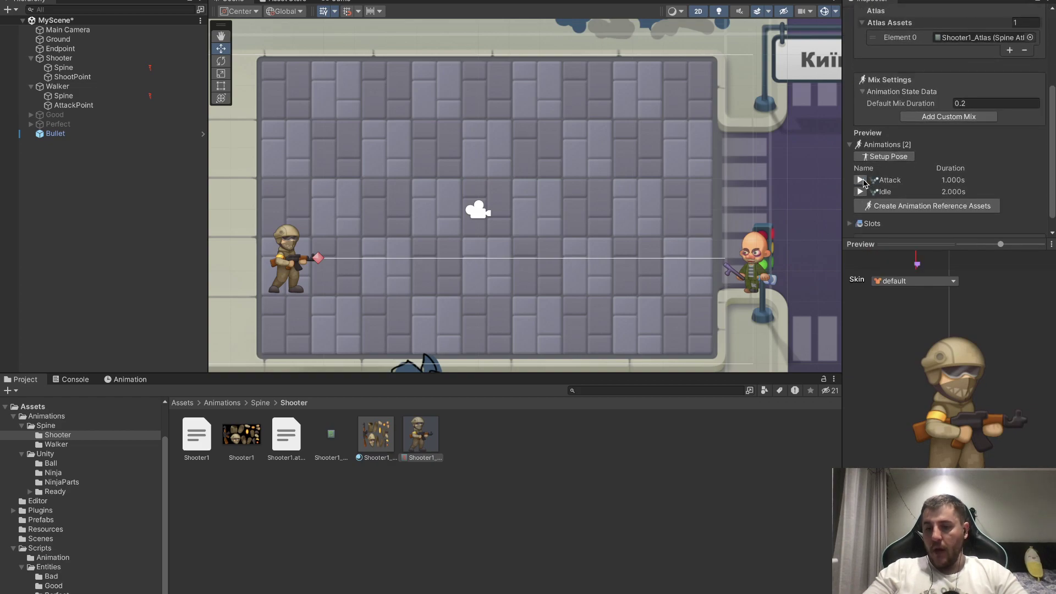
pyautogui.click(860, 180)
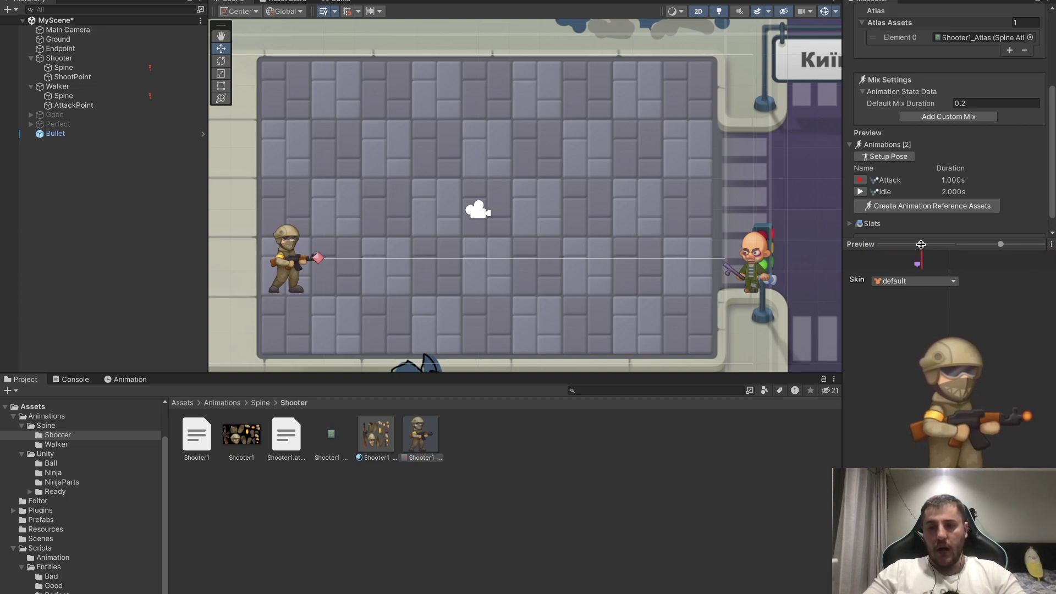
pyautogui.moveTo(922, 244); pyautogui.dragTo(901, 377)
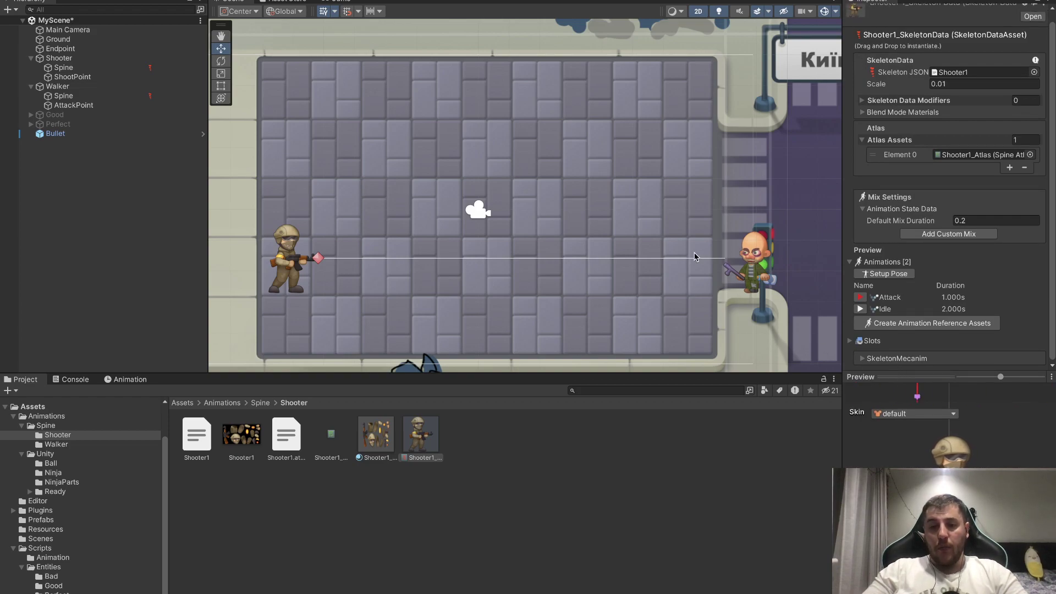
pyautogui.press('super+Tab')
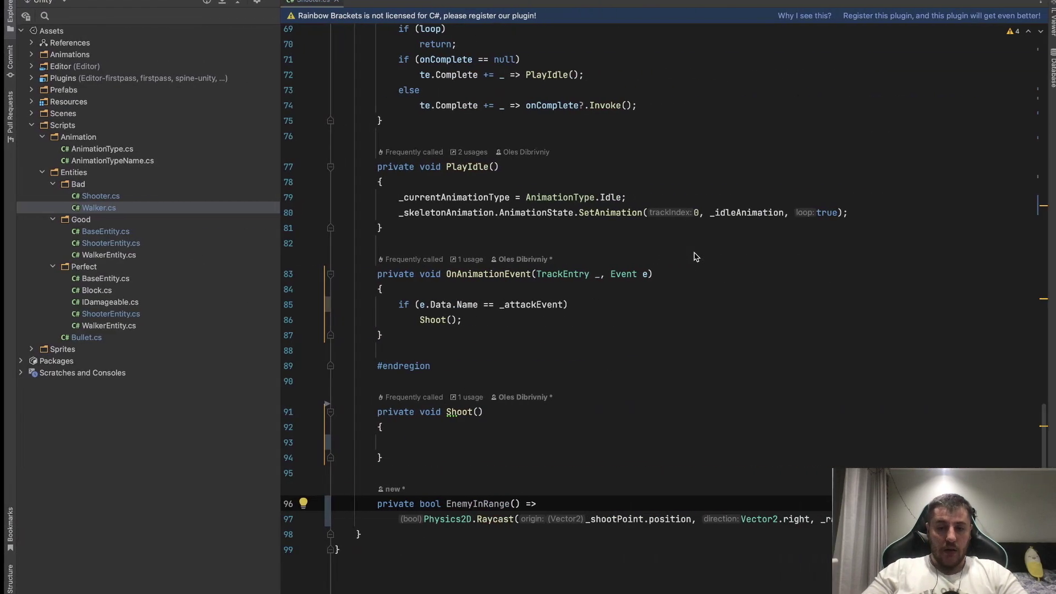
pyautogui.scroll(2, 488, 441)
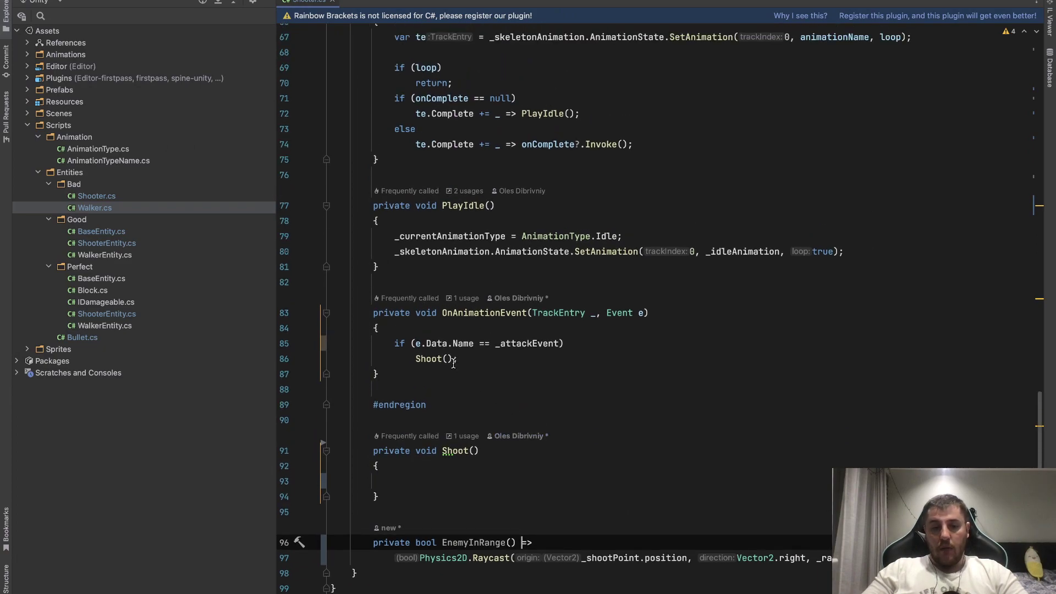
pyautogui.moveTo(405, 342); pyautogui.dragTo(490, 357)
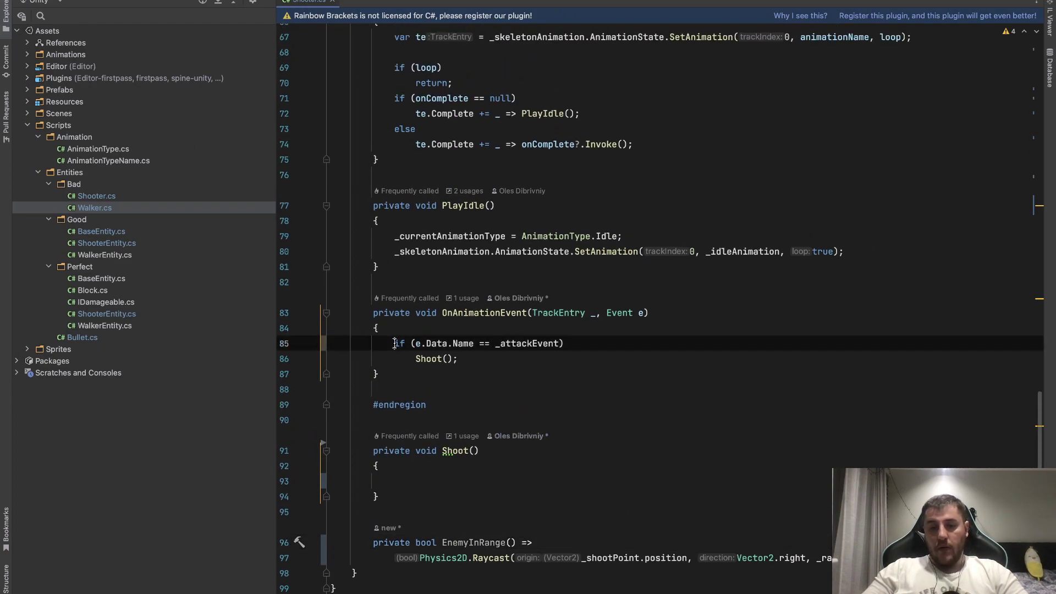
pyautogui.click(493, 355)
pyautogui.click(521, 341)
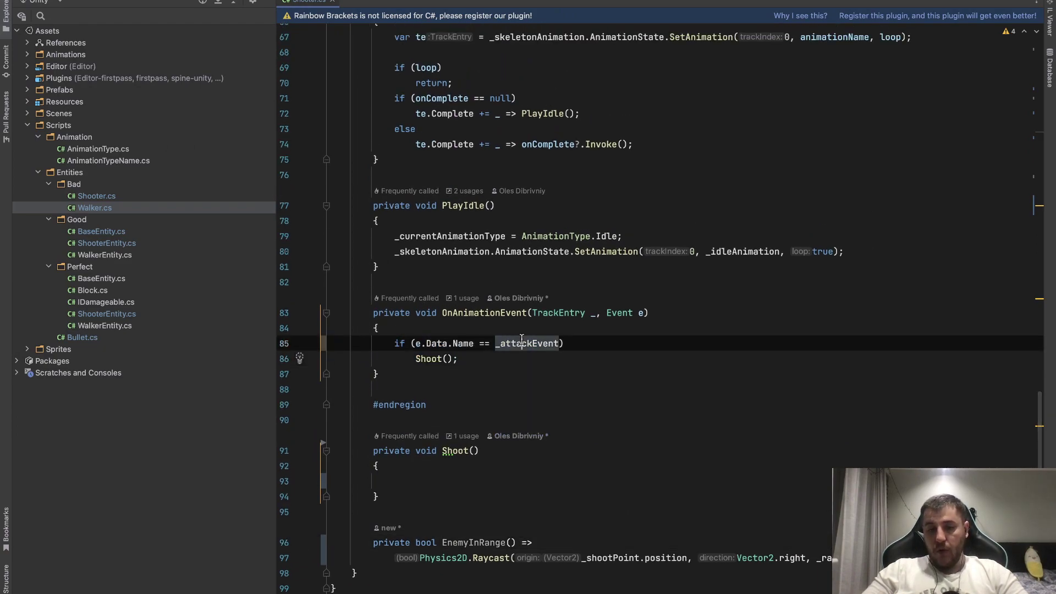
pyautogui.click(425, 355)
pyautogui.scroll(-1, 423, 347)
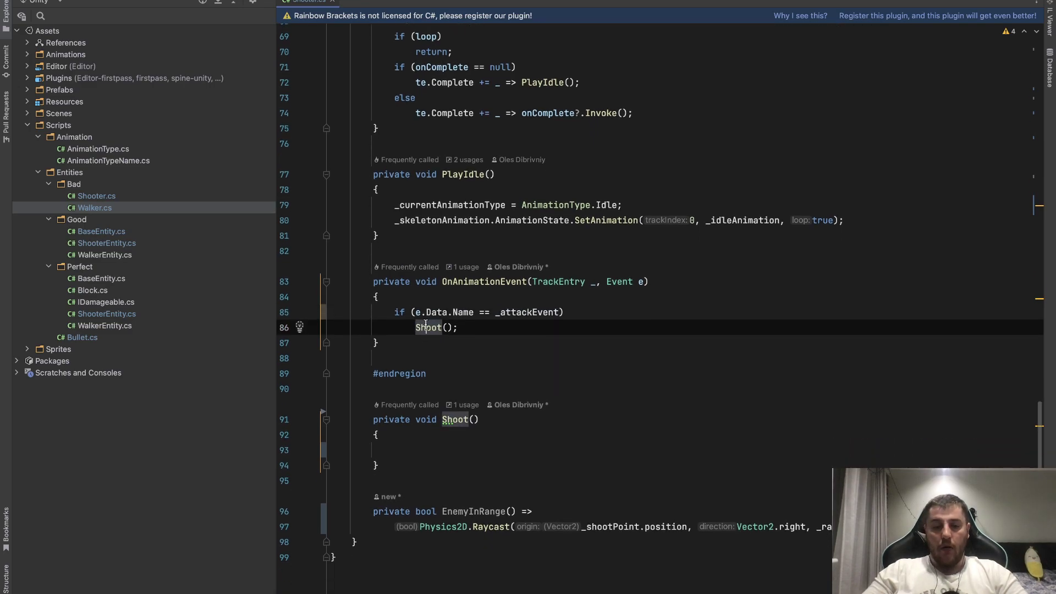
pyautogui.scroll(-1, 432, 328)
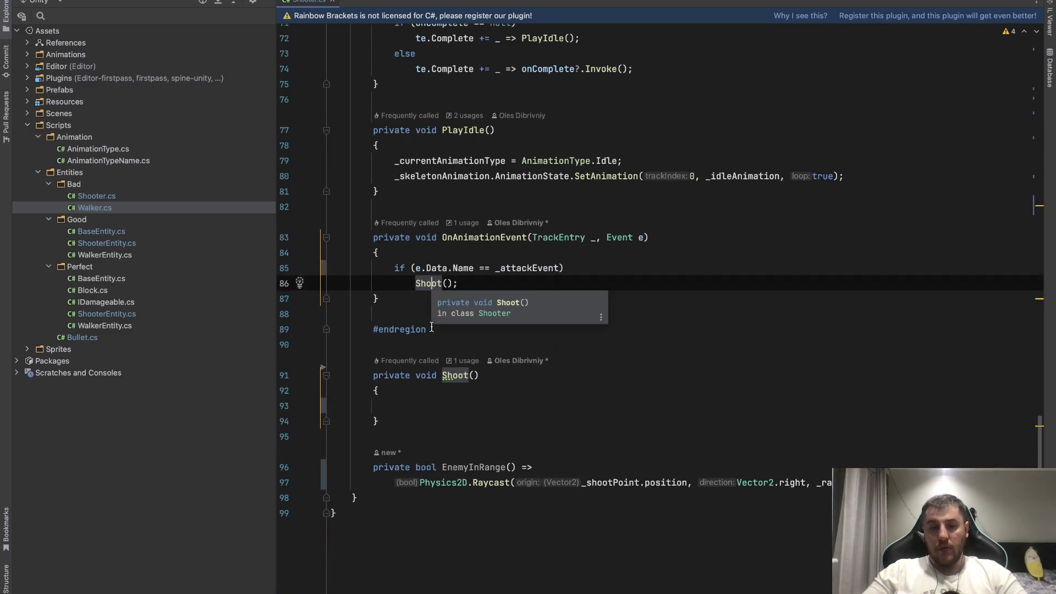
pyautogui.click(411, 404)
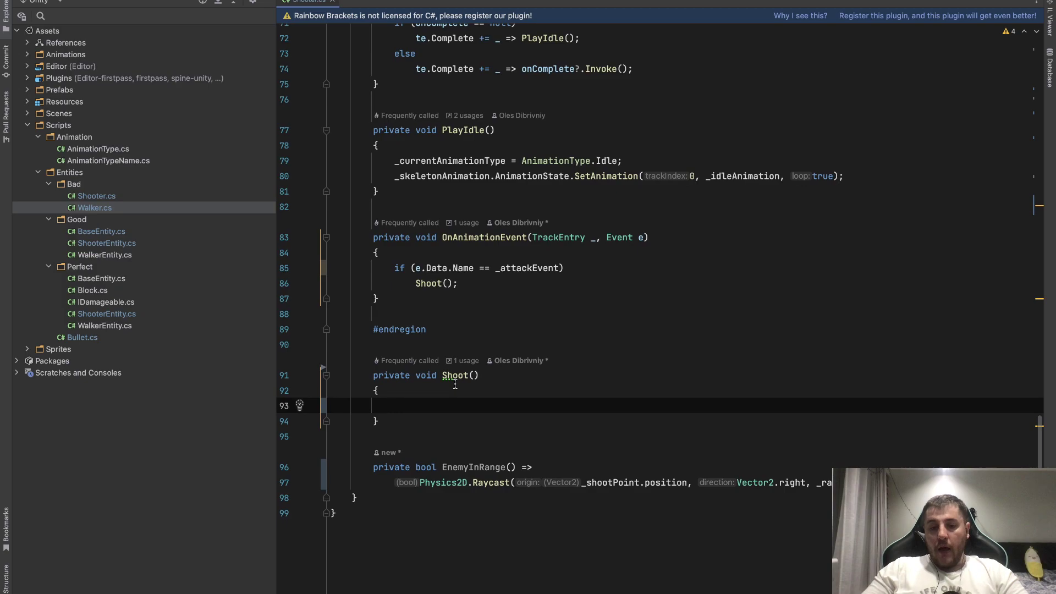
pyautogui.scroll(5, 455, 385)
pyautogui.scroll(5, 455, 385)
pyautogui.scroll(2, 455, 385)
pyautogui.scroll(2, 455, 385)
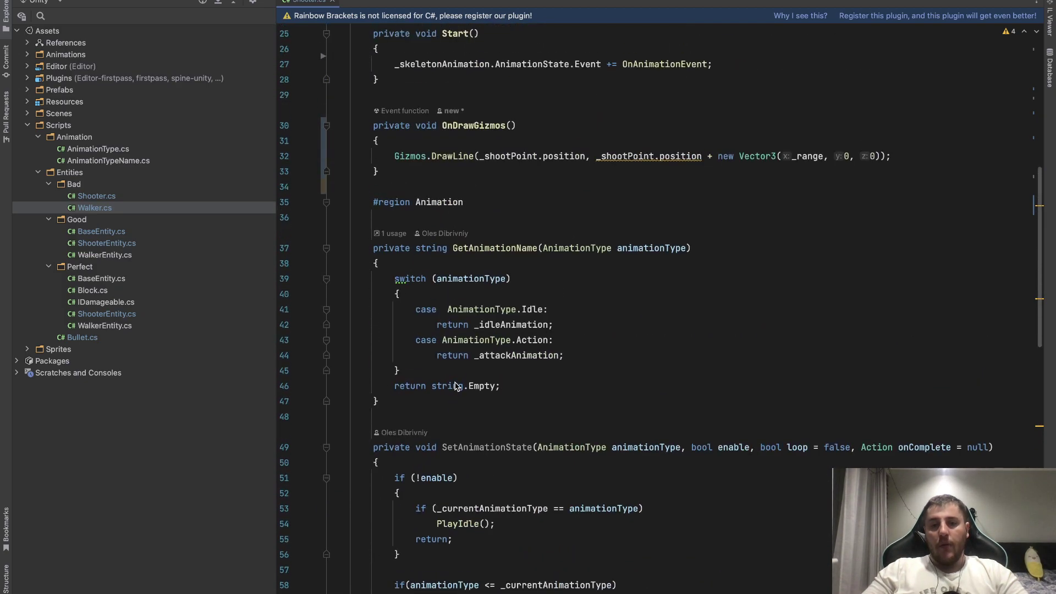
pyautogui.scroll(1, 455, 385)
pyautogui.scroll(1, 455, 385)
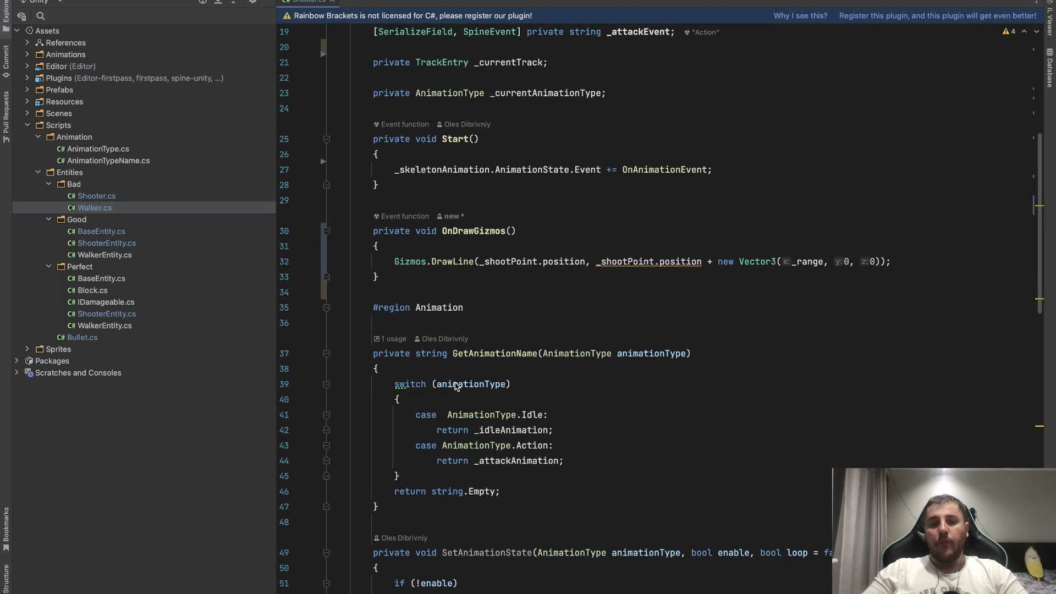
# Add a private void FixedUpdate method below Start() and remove its generated body.
pyautogui.click(449, 182)
pyautogui.press('Return')
pyautogui.press('Return')
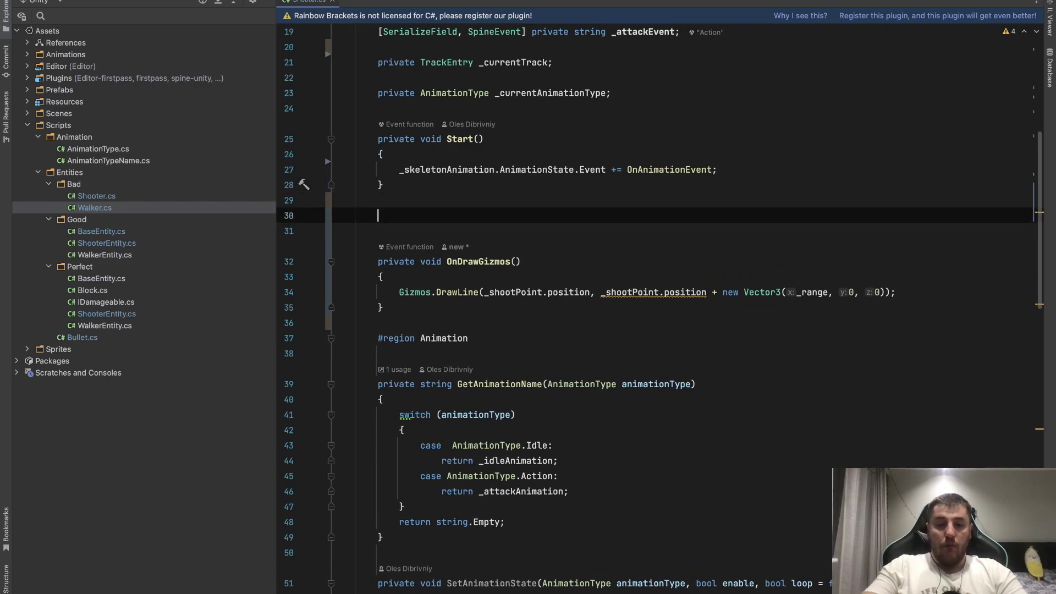
pyautogui.write('privae')
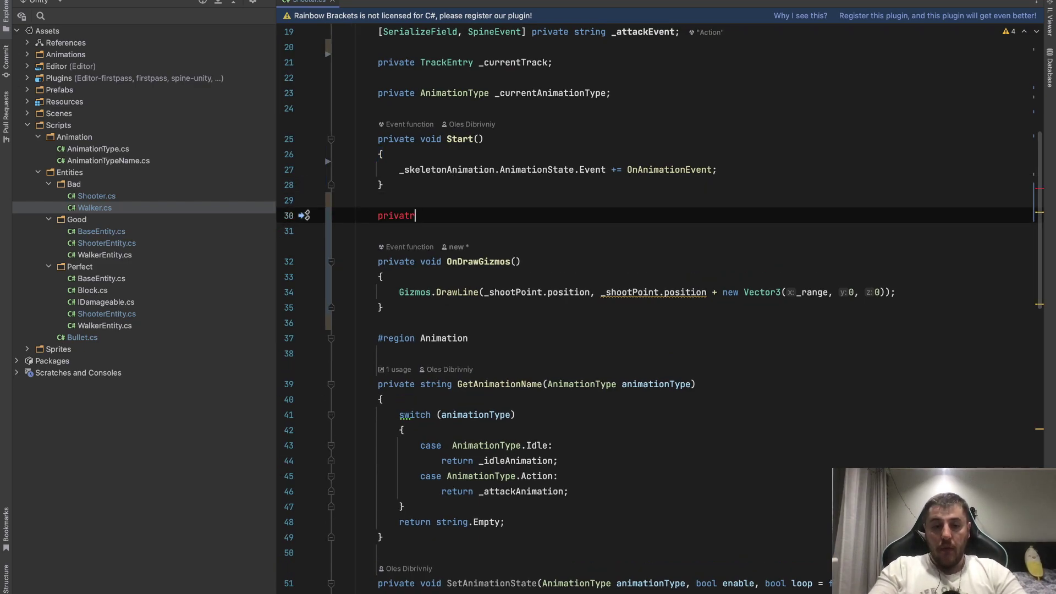
pyautogui.press('BackSpace')
pyautogui.press('BackSpace')
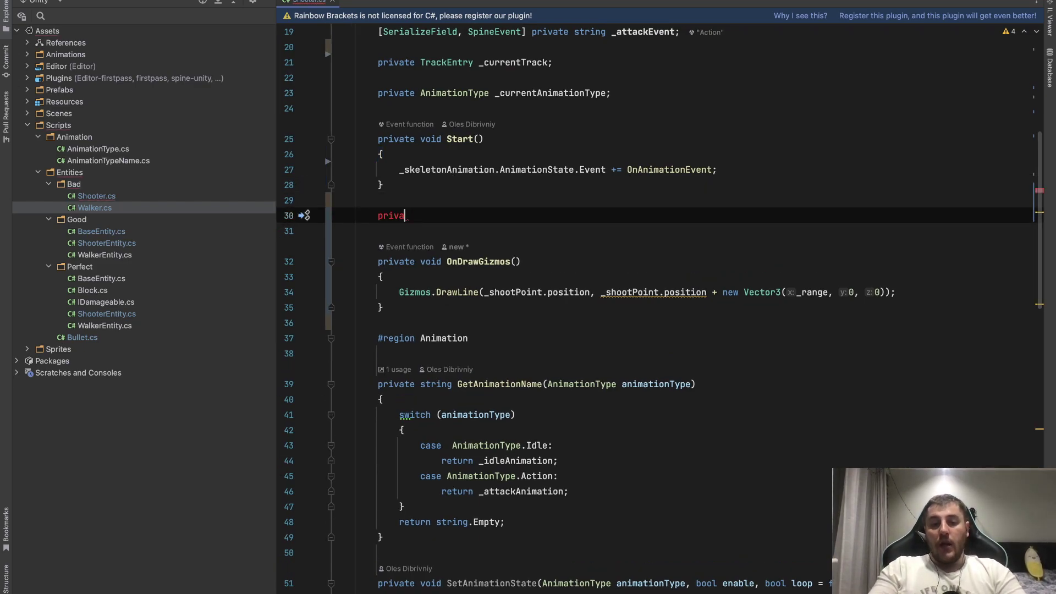
pyautogui.write('ta')
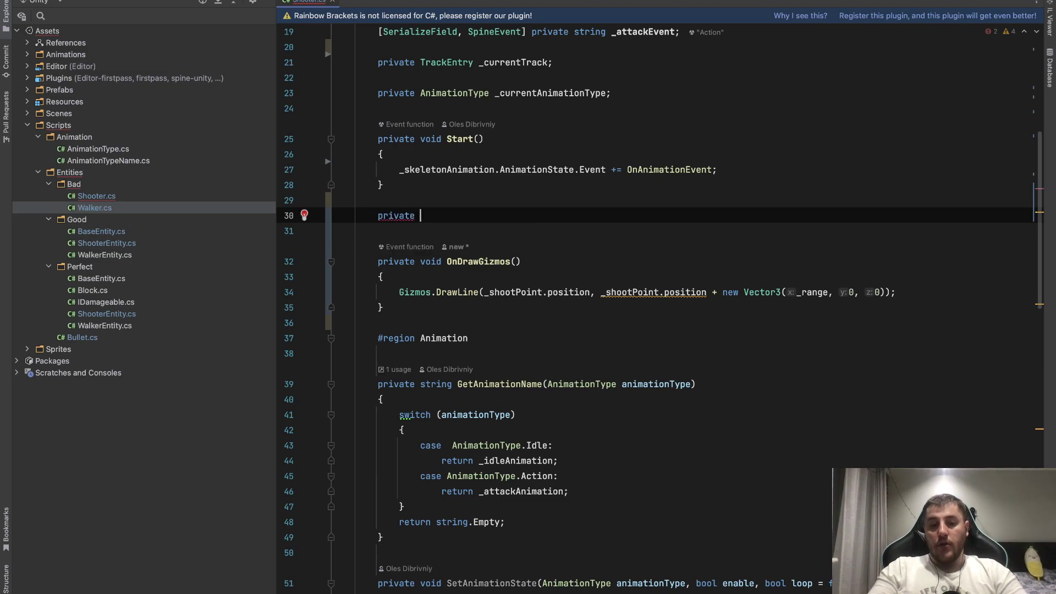
pyautogui.write(' void ')
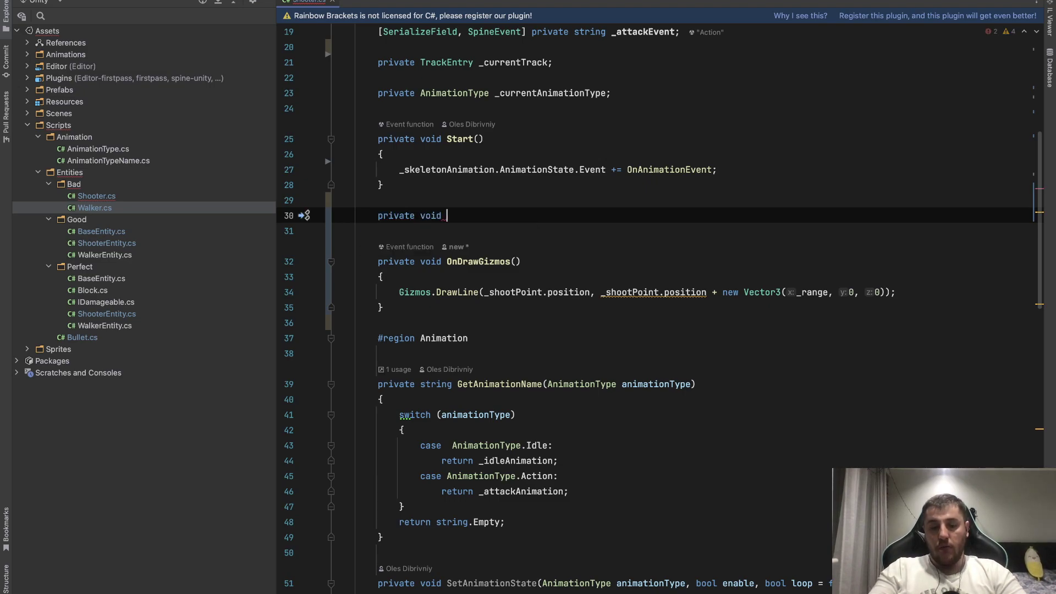
pyautogui.write('Fixed')
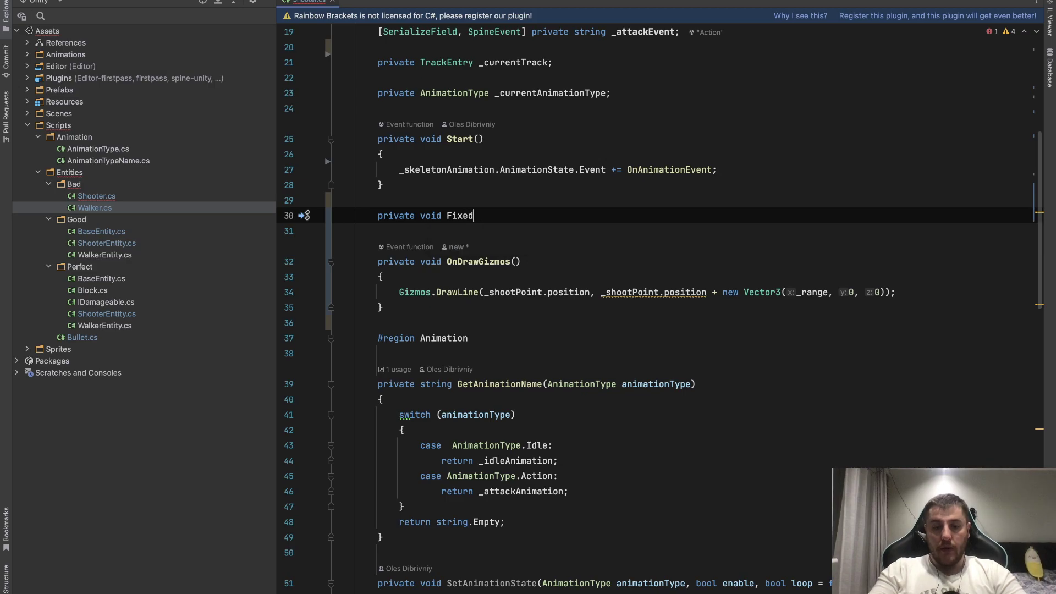
pyautogui.write('Update')
pyautogui.press('Return')
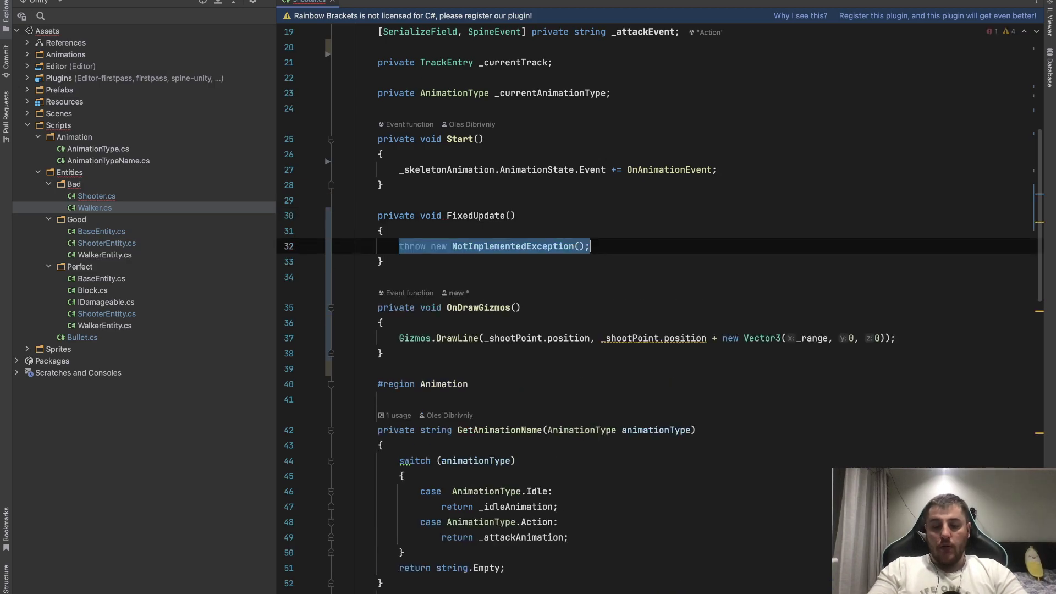
pyautogui.click(415, 256)
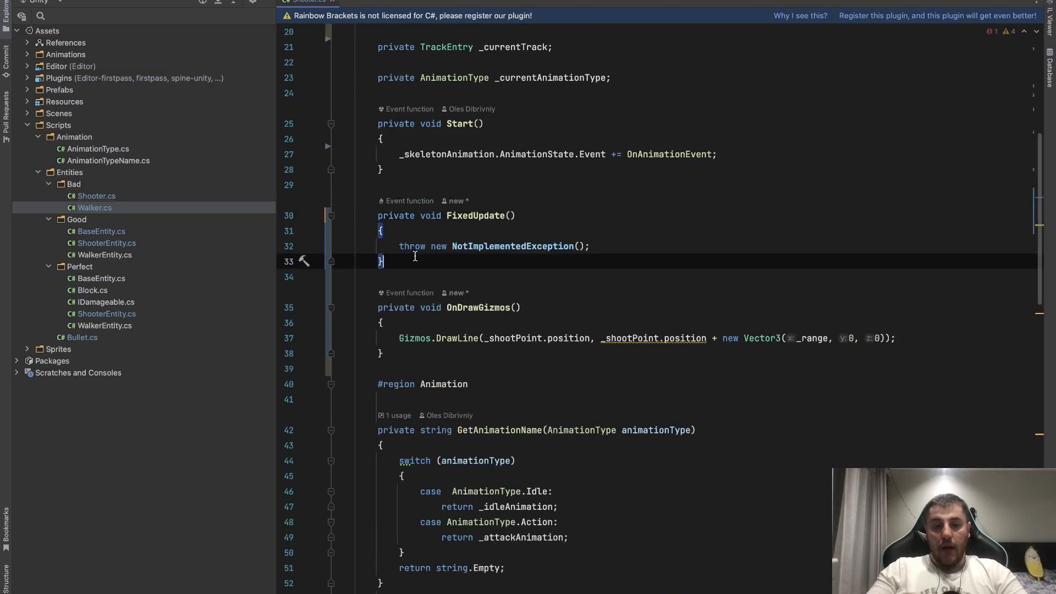
pyautogui.hotkey('shift', 'Up')
pyautogui.hotkey('shift', 'Up')
pyautogui.hotkey('shift', 'Up')
pyautogui.press('BackSpace')
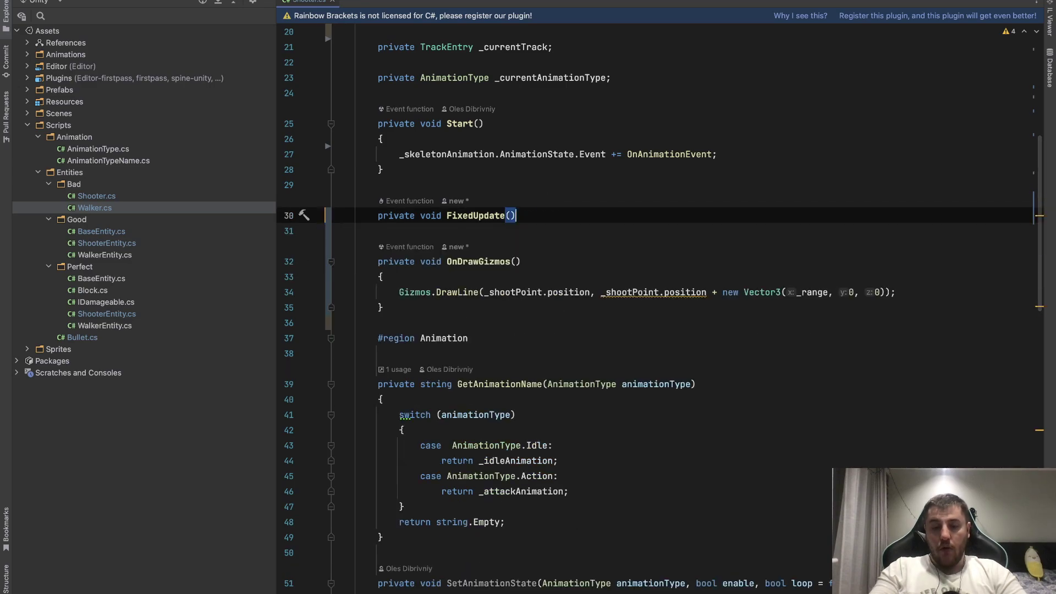
# Give FixedUpdate the expression body '=> SetAnimationState(AnimationType.Action, EnemyInRange());'.
pyautogui.write(' =>')
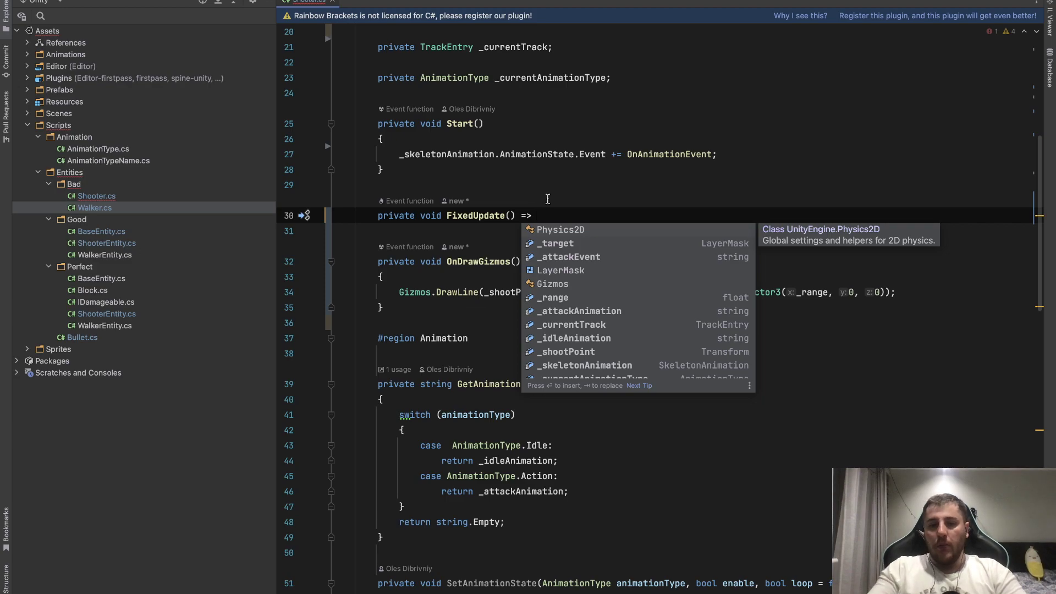
pyautogui.write('S')
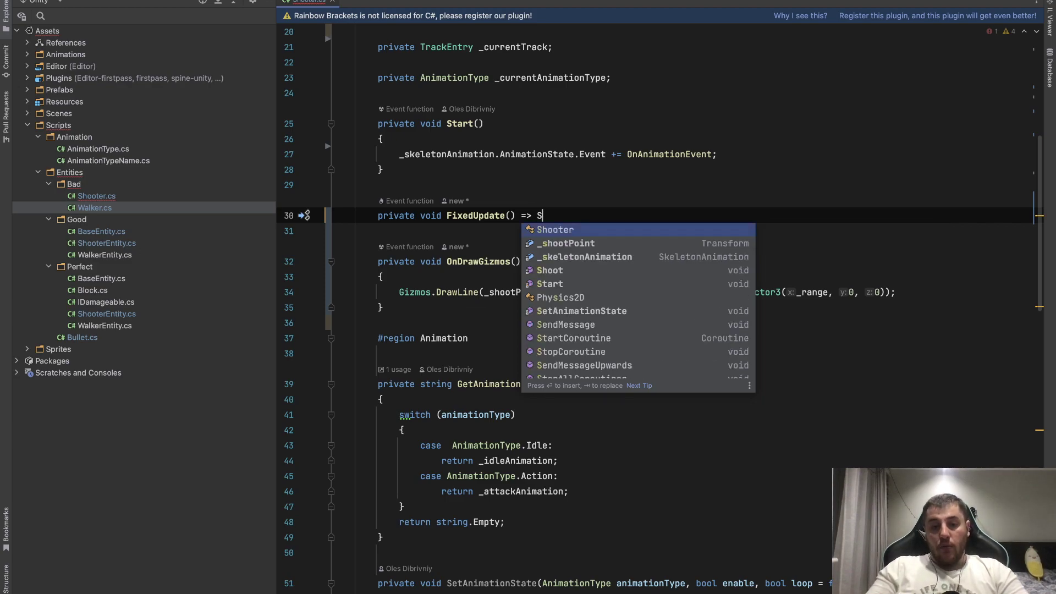
pyautogui.write('et')
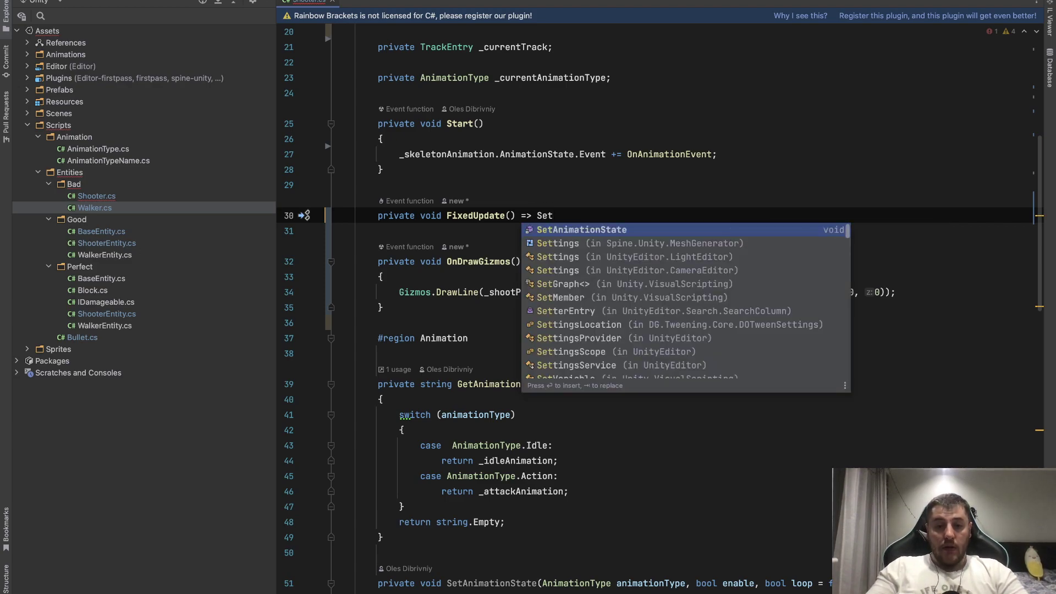
pyautogui.press('Return')
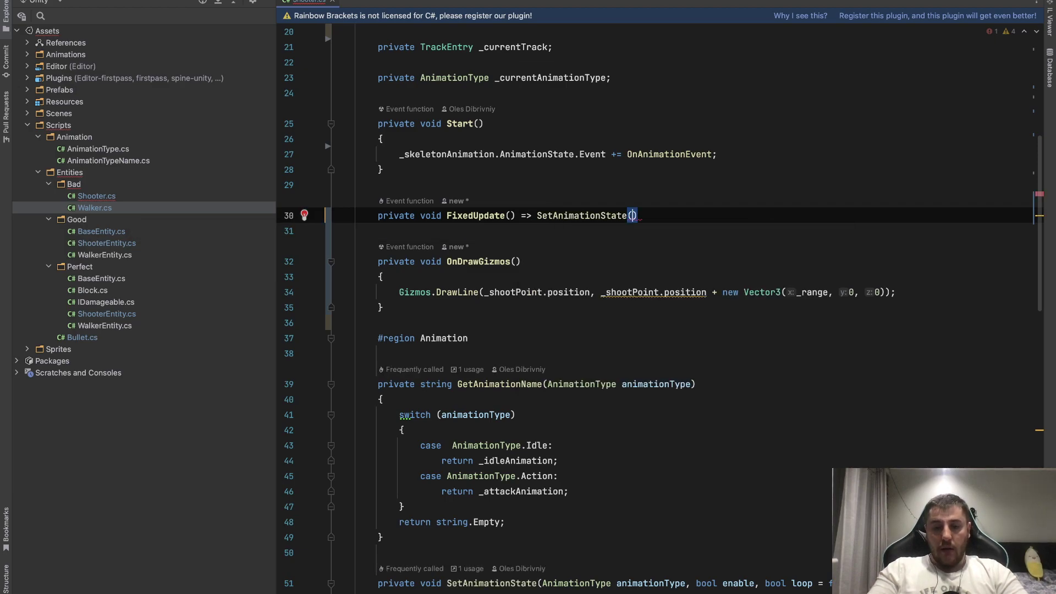
pyautogui.write('An')
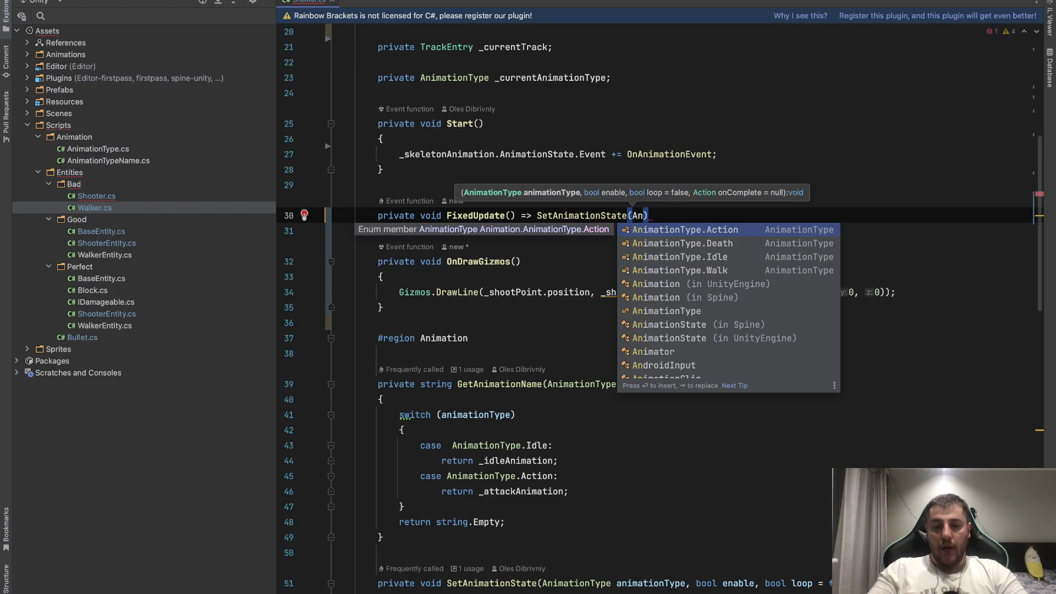
pyautogui.press('Return')
pyautogui.write(',')
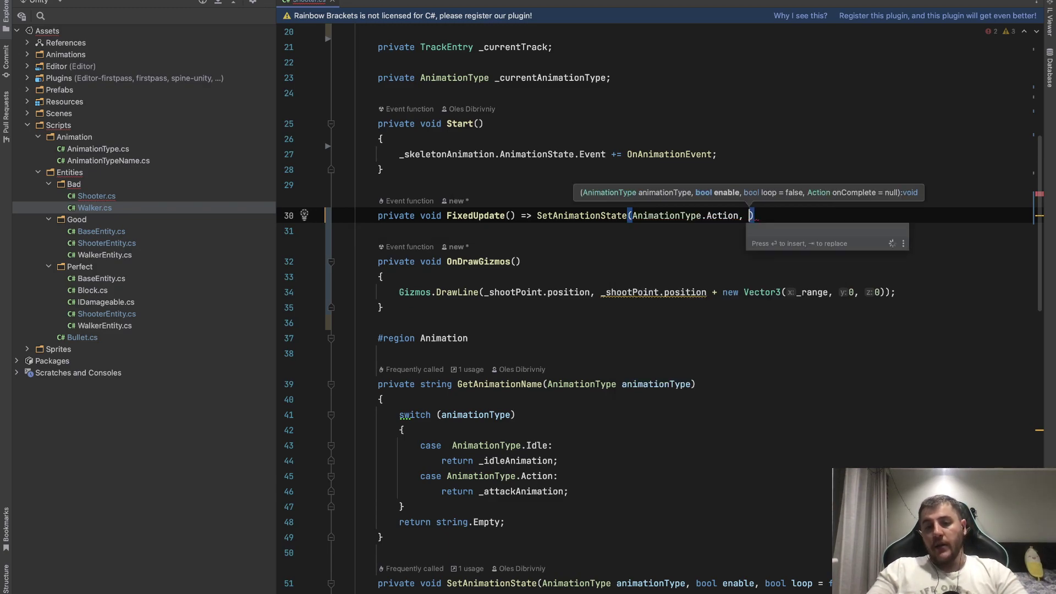
pyautogui.hotkey('ctrl', 'space')
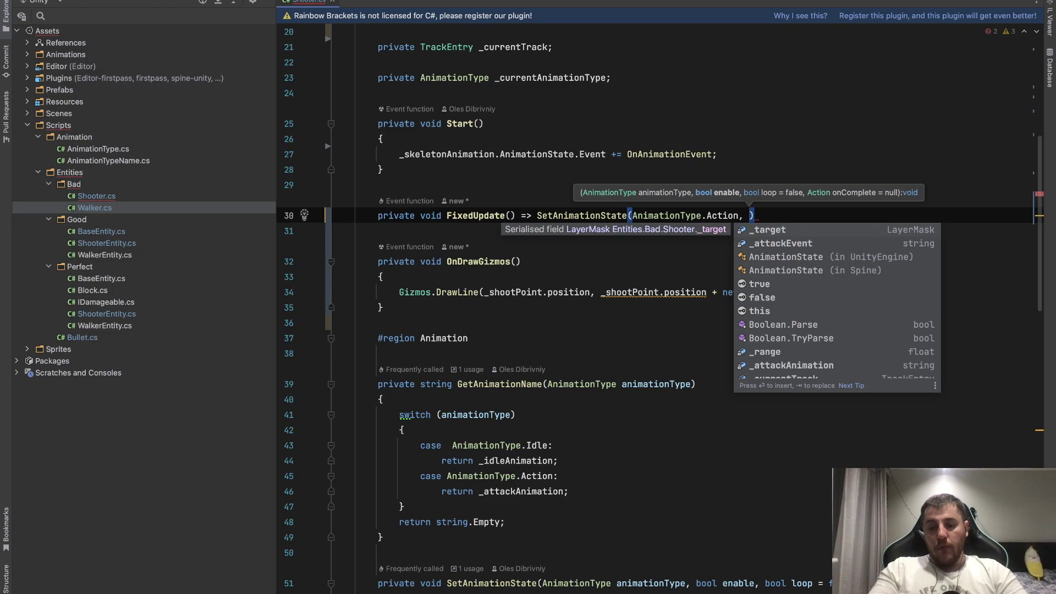
pyautogui.write('Eneme')
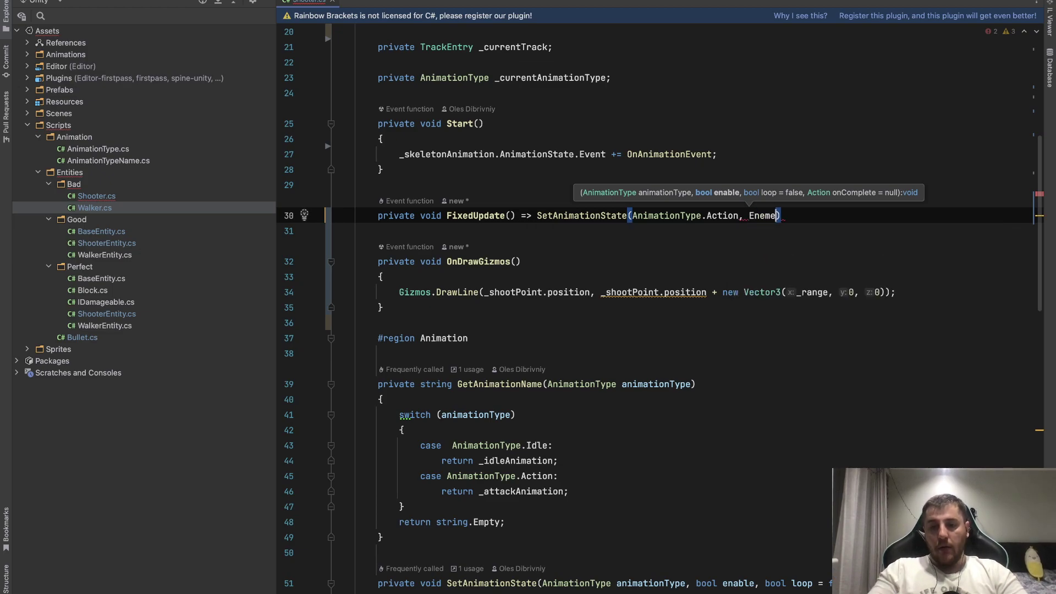
pyautogui.press('BackSpace')
pyautogui.write('y')
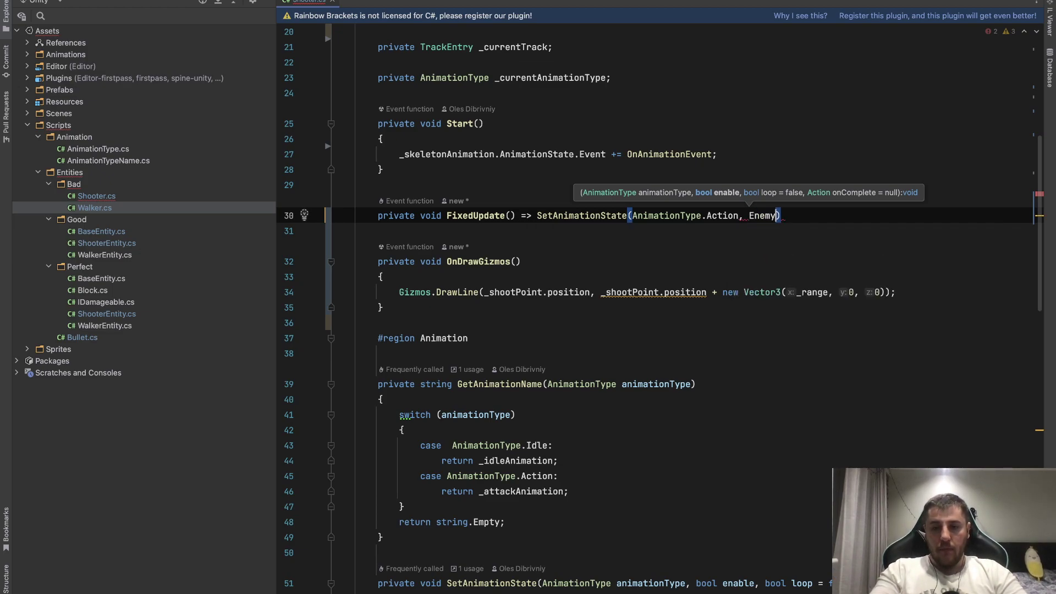
pyautogui.press('Return')
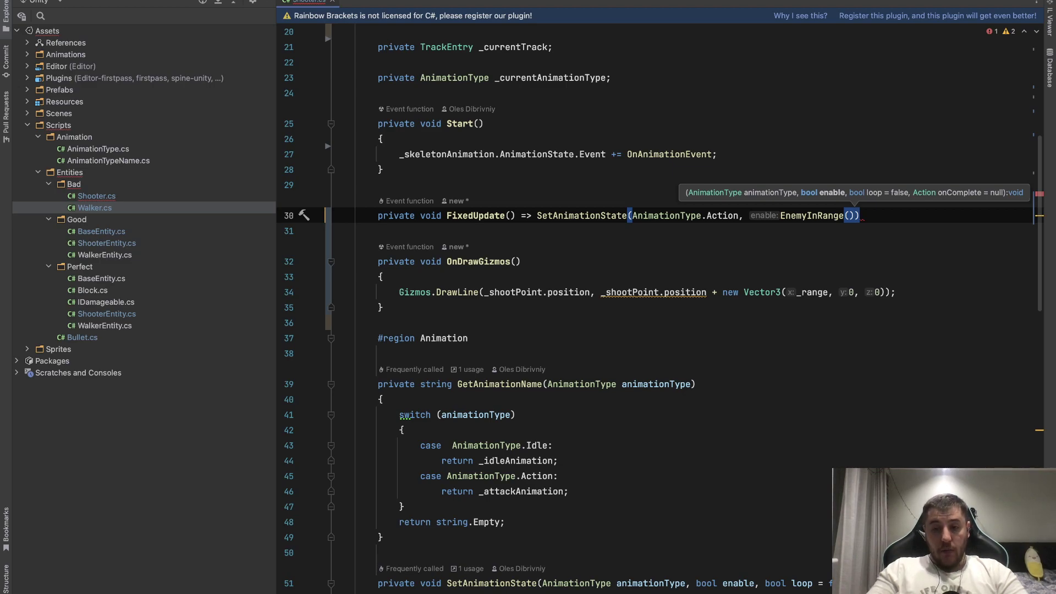
pyautogui.write(';')
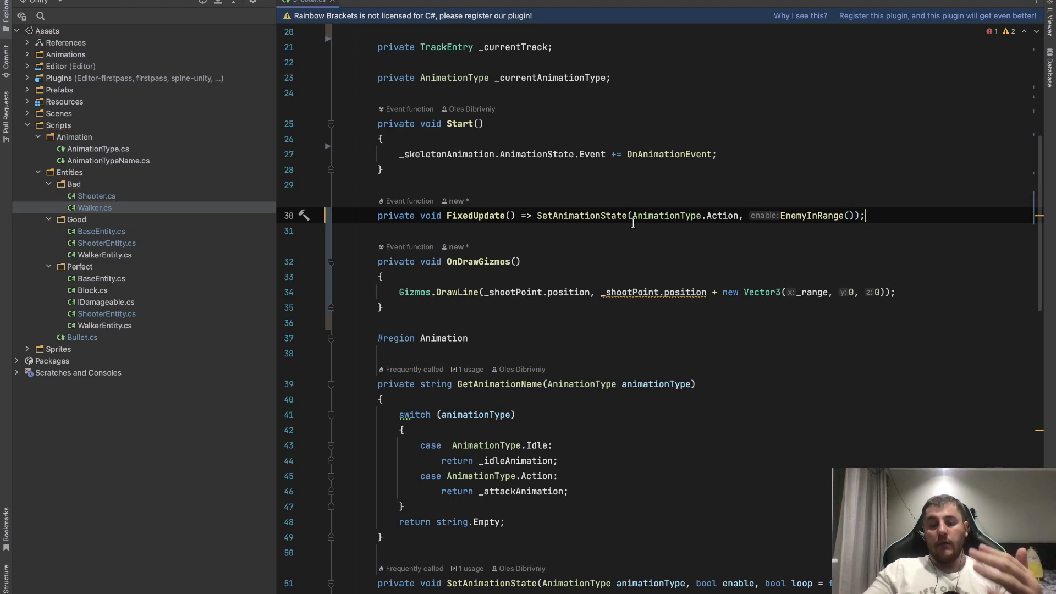
pyautogui.click(791, 215)
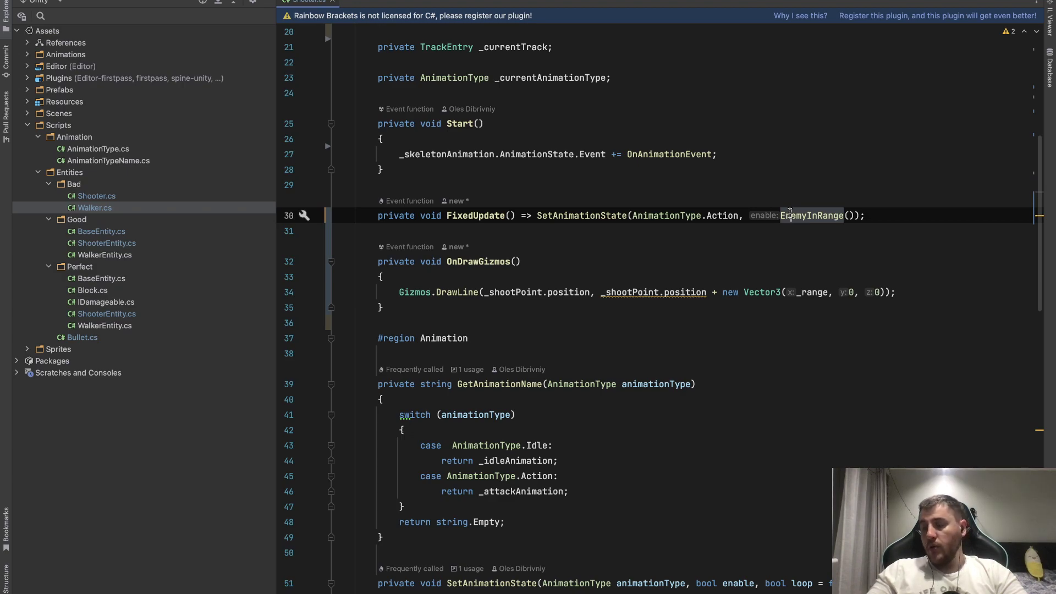
pyautogui.moveTo(791, 212)
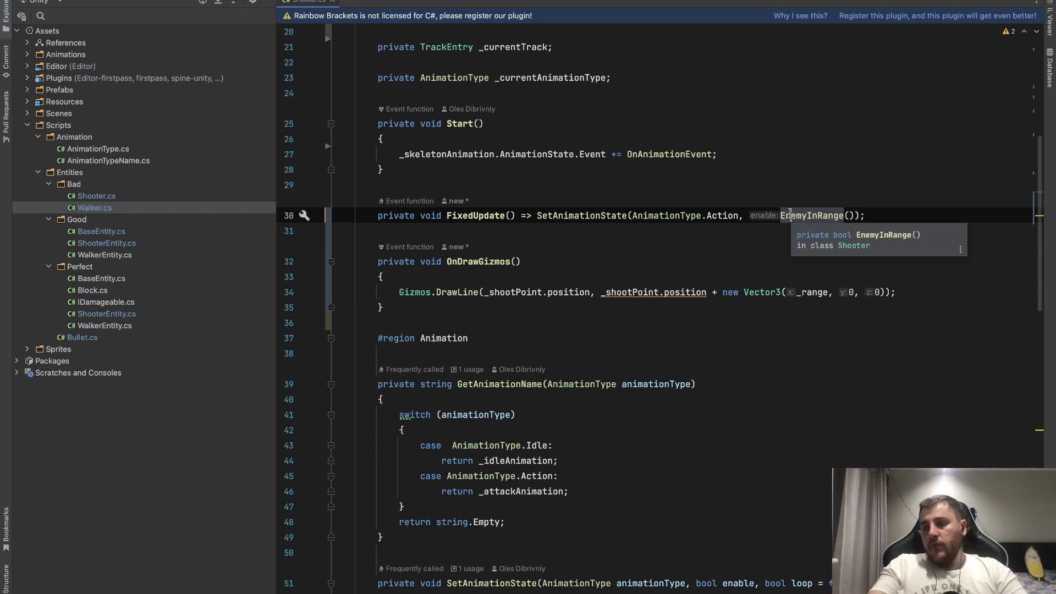
pyautogui.scroll(-1, 665, 222)
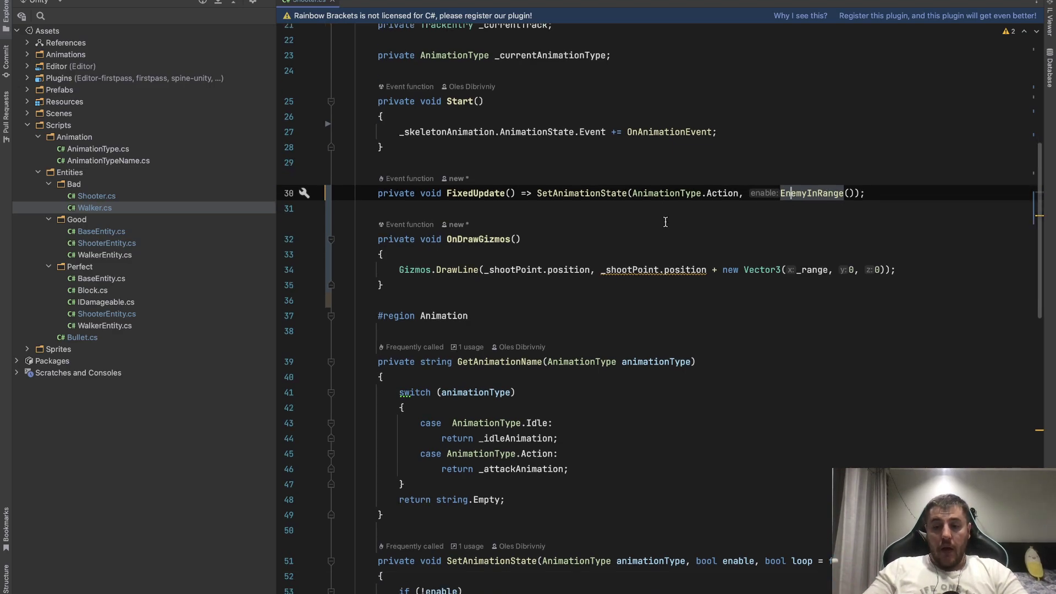
pyautogui.scroll(-10, 665, 222)
pyautogui.scroll(-8, 666, 222)
pyautogui.click(500, 421)
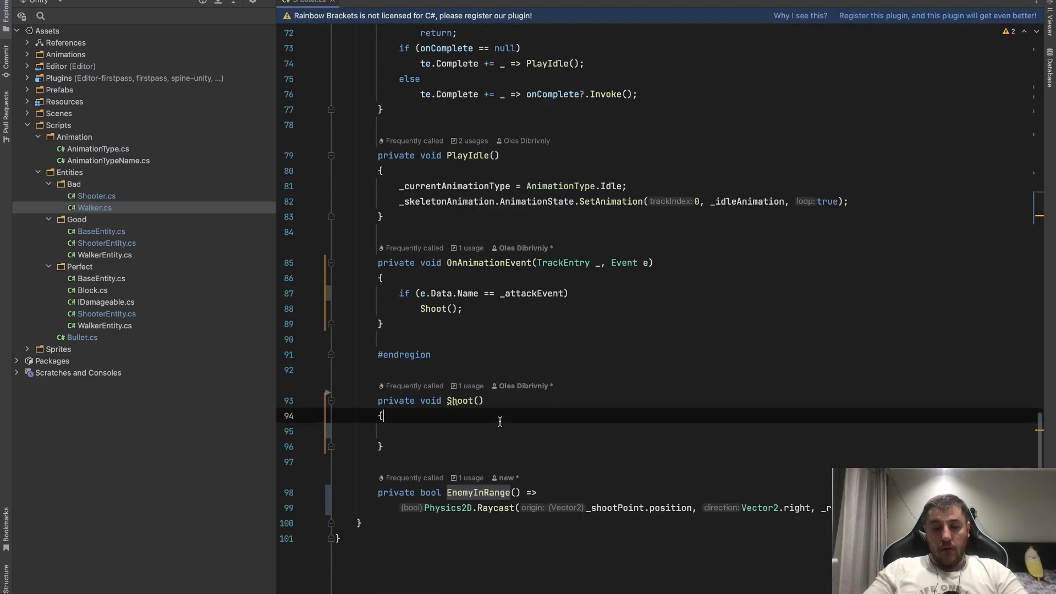
pyautogui.click(484, 433)
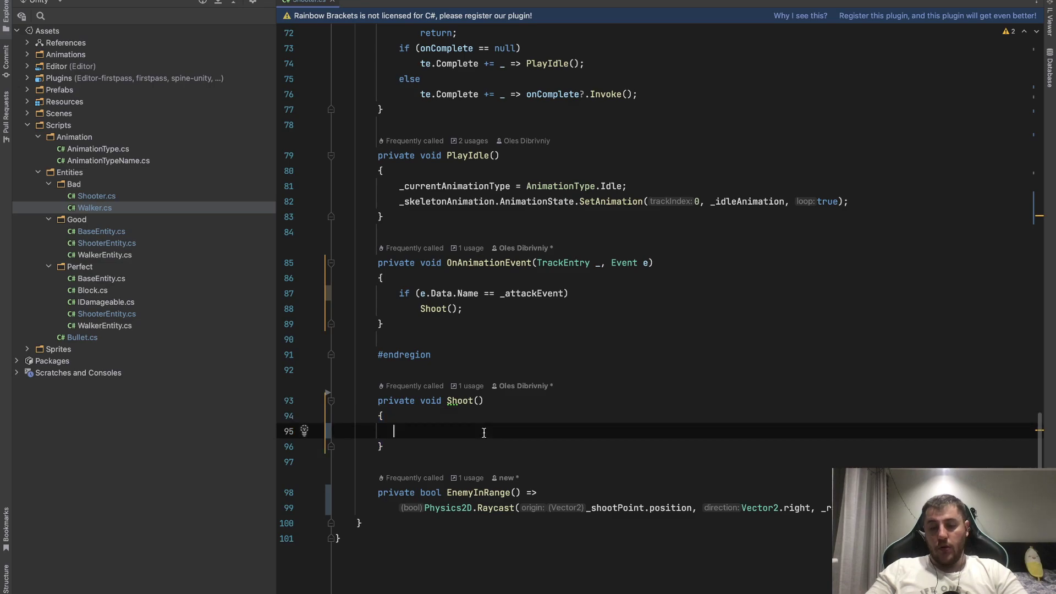
pyautogui.scroll(20, 484, 433)
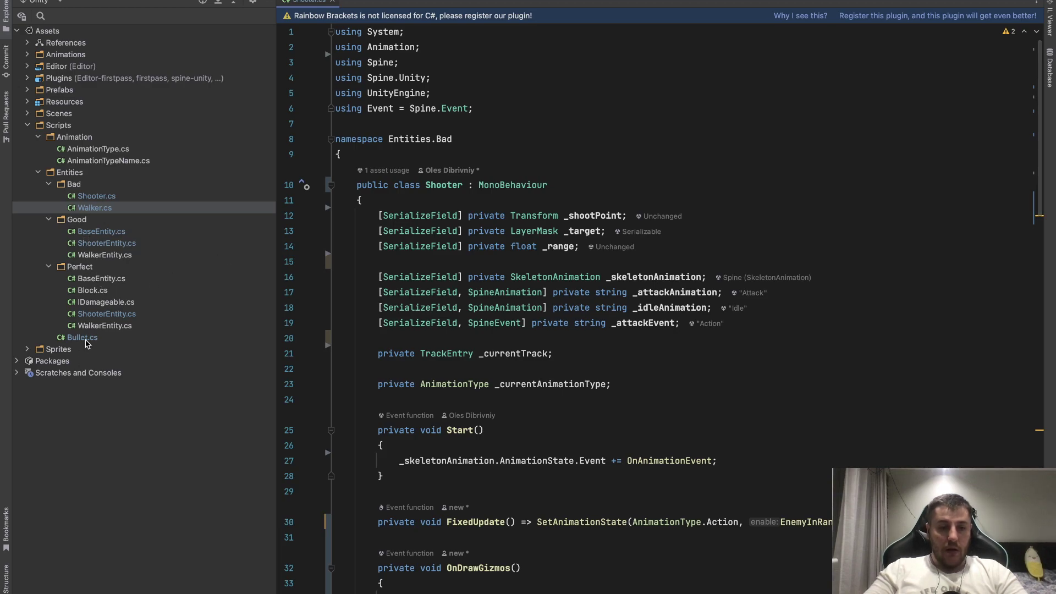
# Add '[SerializeField] private Bullet _bullet;' below _shootPoint, fixing the 'Bulltet' typo.
pyautogui.click(629, 215)
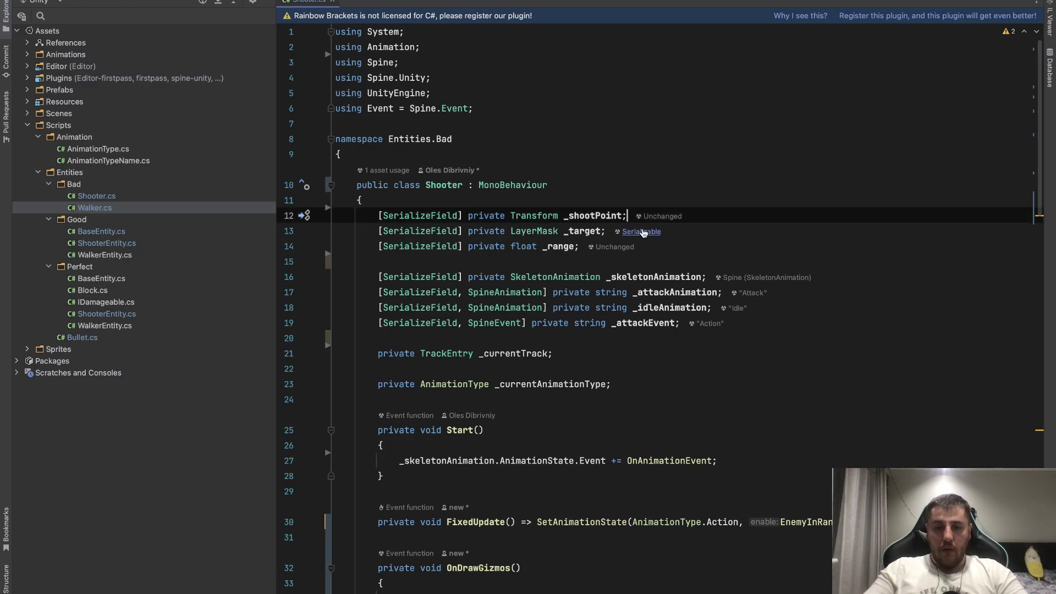
pyautogui.press('Return')
pyautogui.write('[S')
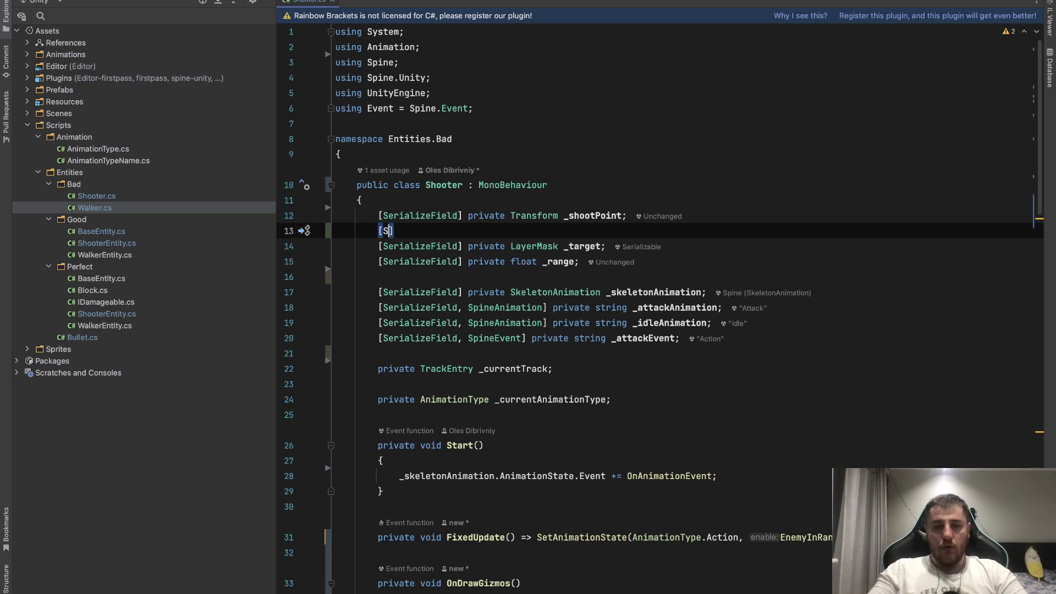
pyautogui.write('er')
pyautogui.press('Return')
pyautogui.press('End')
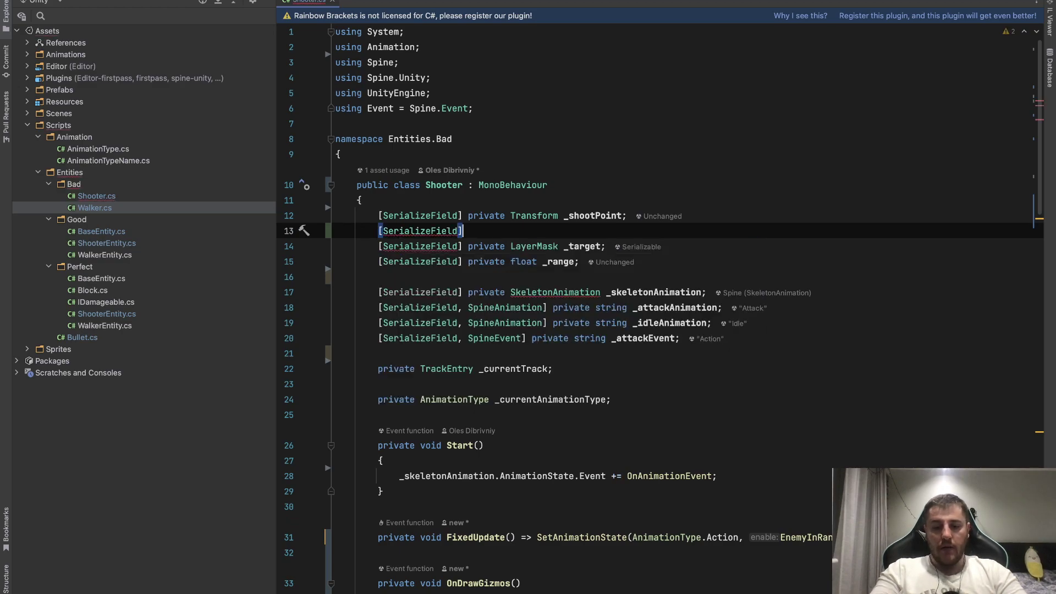
pyautogui.write('private B')
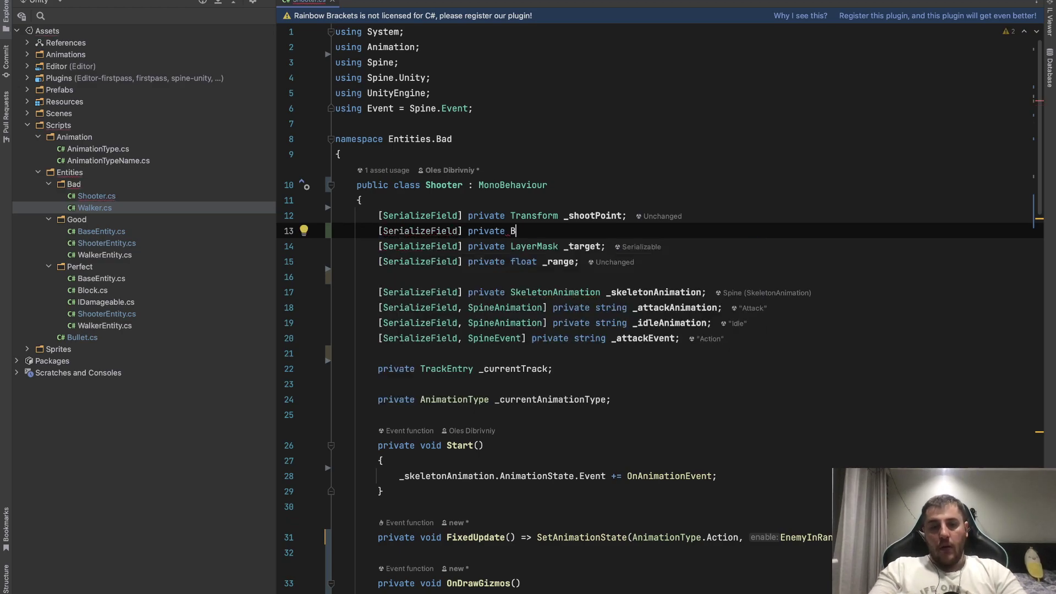
pyautogui.write('ulltet_')
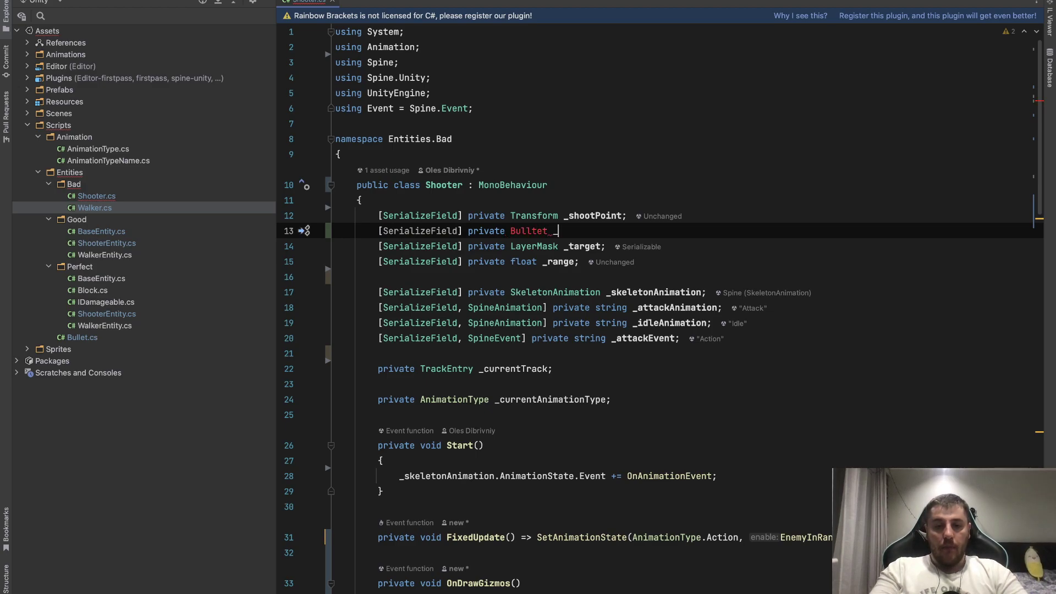
pyautogui.write('bullet')
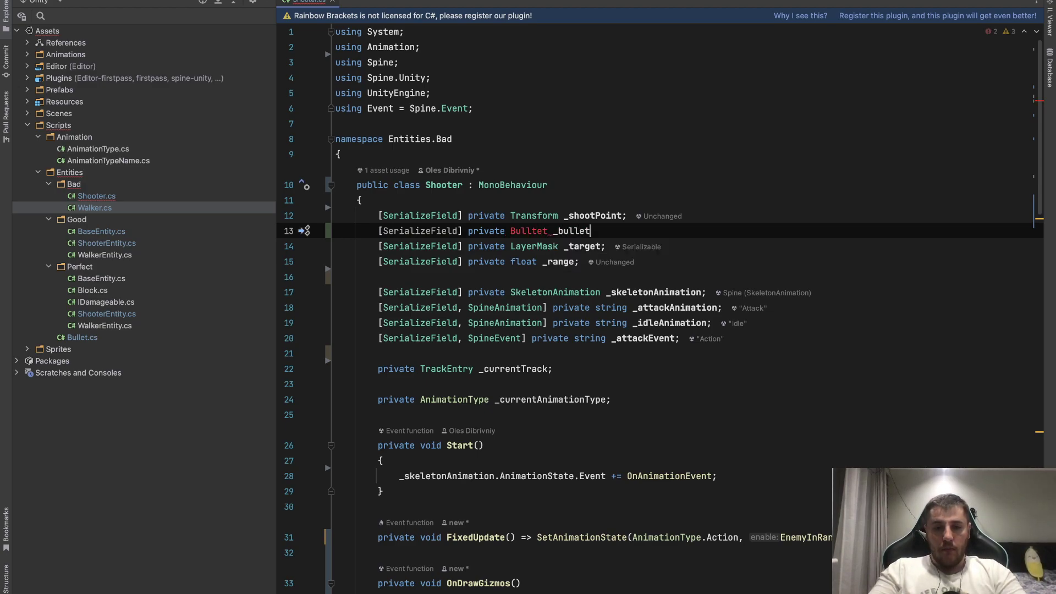
pyautogui.write('t;')
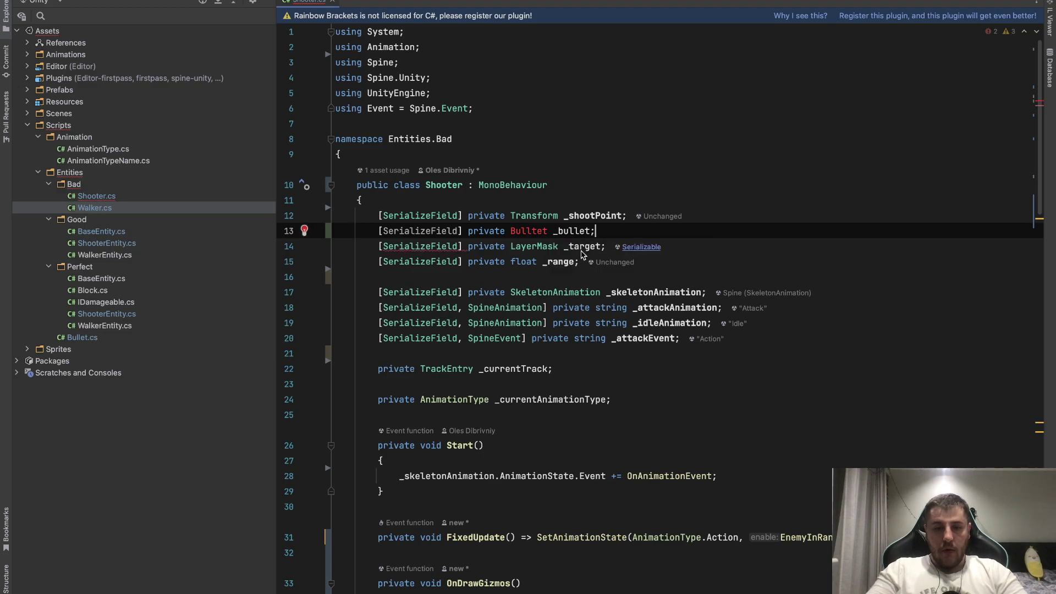
pyautogui.click(533, 230)
pyautogui.press('Delete')
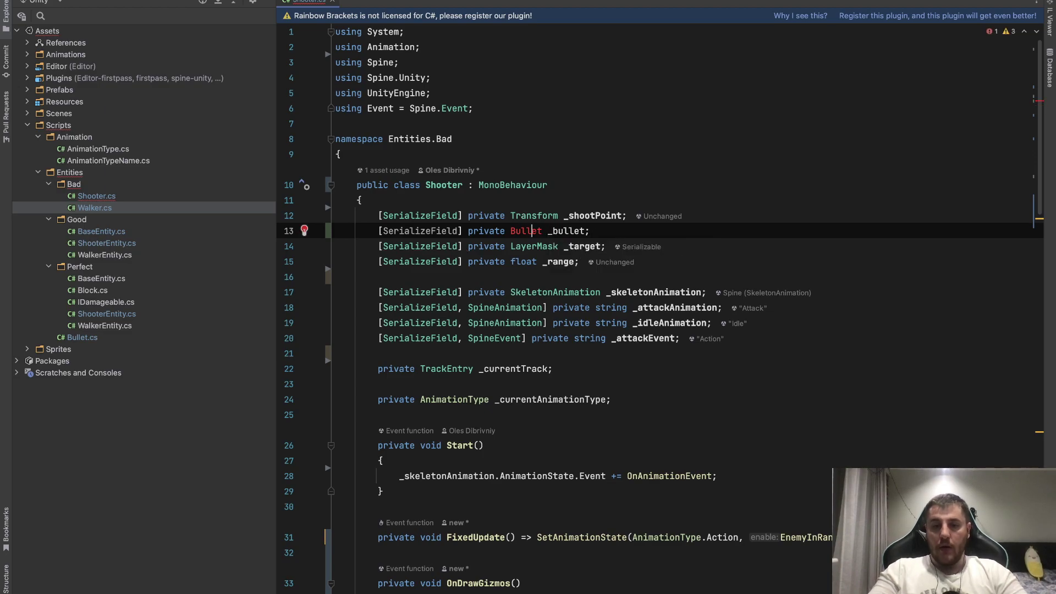
# Scroll to the end of Shooter.cs to bring Shoot() into view.
pyautogui.scroll(-7, 571, 193)
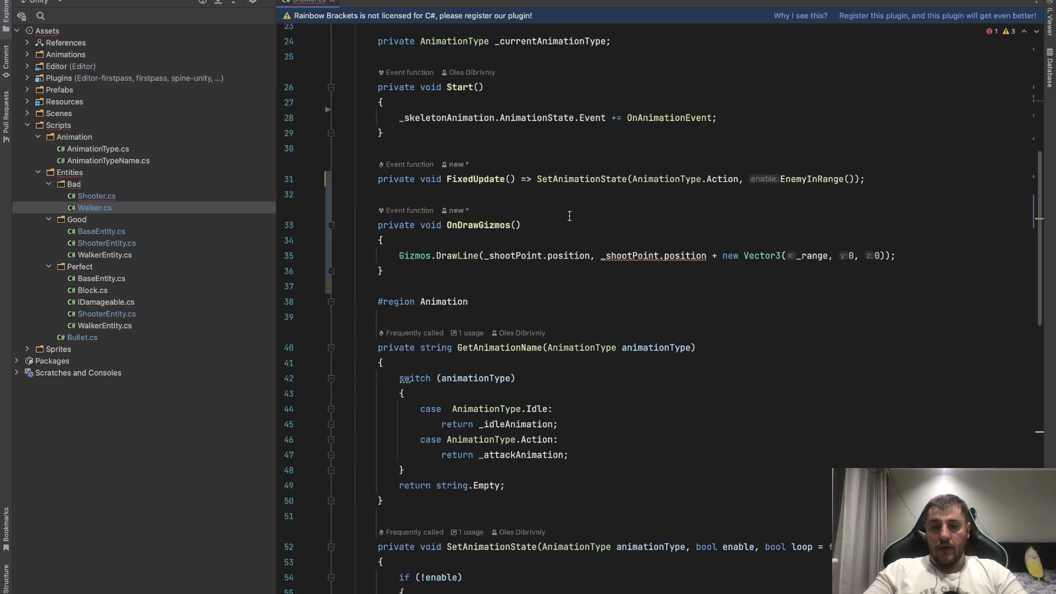
pyautogui.scroll(-3, 570, 171)
pyautogui.scroll(-6, 568, 160)
pyautogui.scroll(-1, 568, 161)
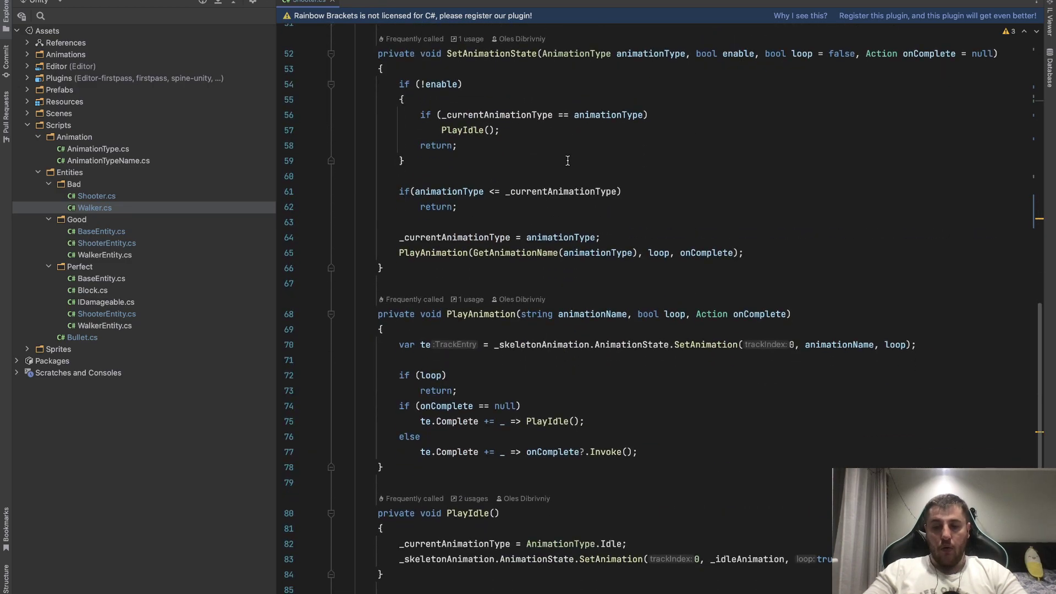
pyautogui.scroll(8, 568, 161)
pyautogui.scroll(9, 567, 165)
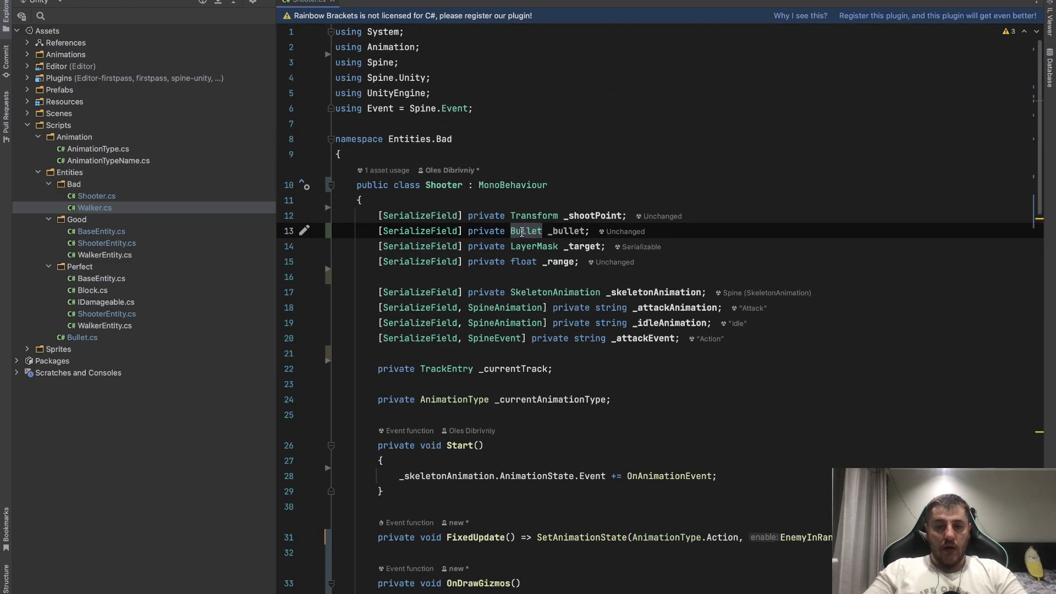
pyautogui.scroll(-10, 522, 231)
pyautogui.scroll(-12, 522, 232)
# Write 'Bullet bullet = Instantiate(_bullet, transform);' in Shoot(), then switch to Unity.
pyautogui.scroll(-5, 522, 233)
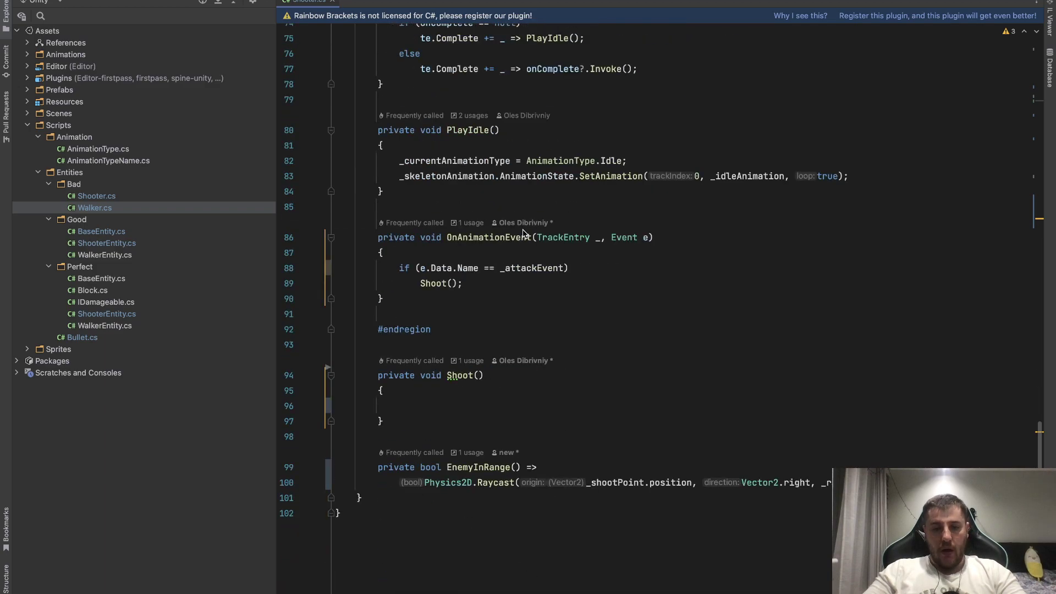
pyautogui.click(451, 407)
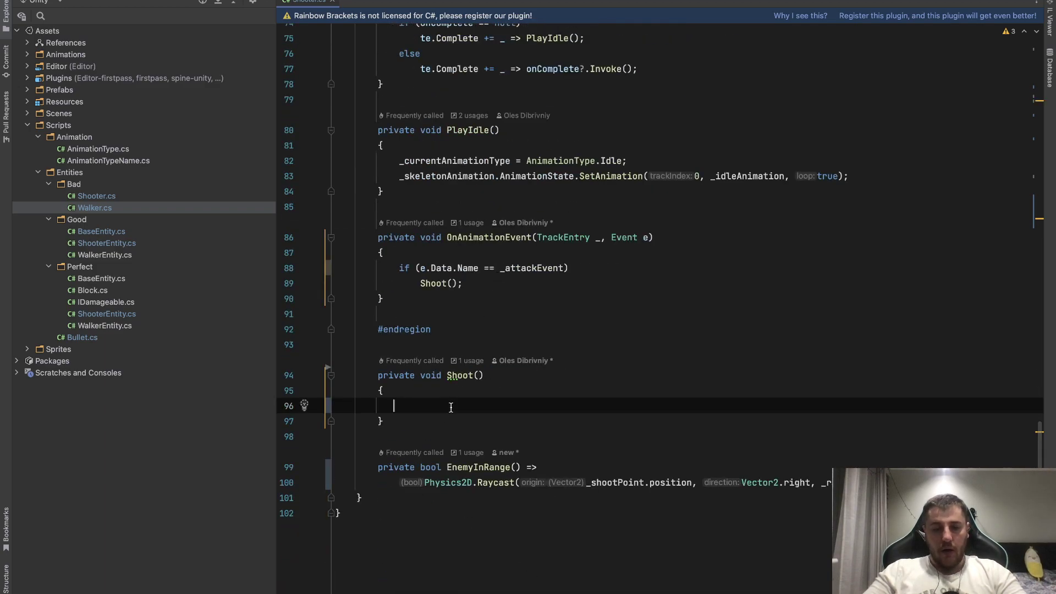
pyautogui.write('Bull')
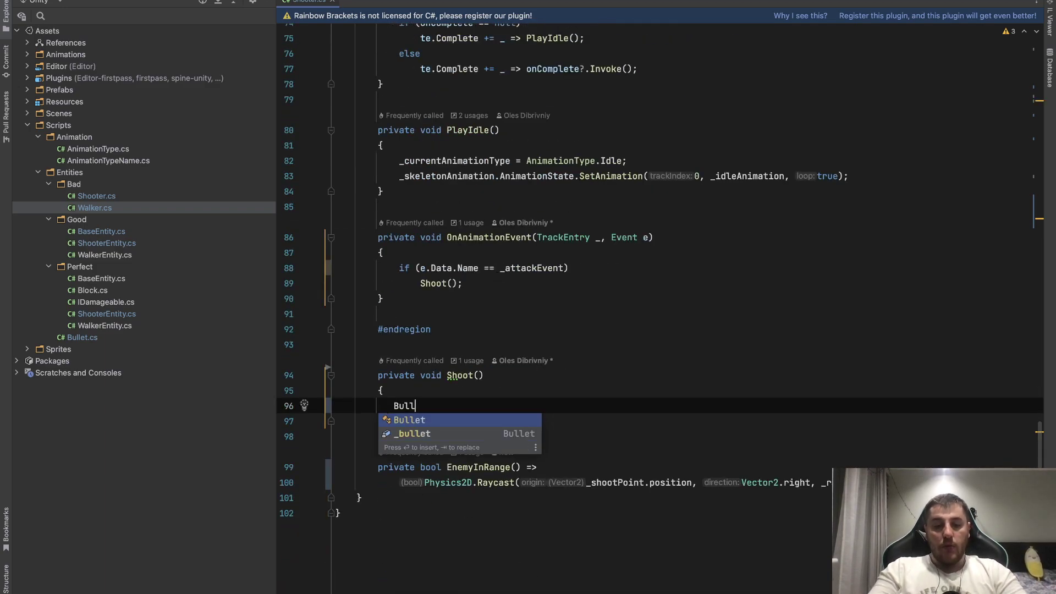
pyautogui.write('et bul')
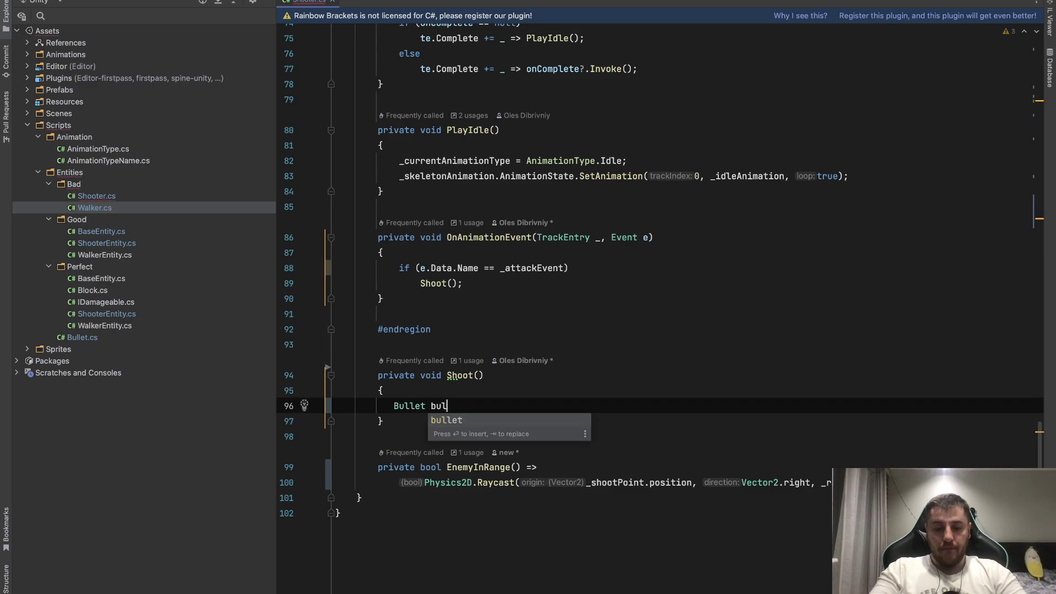
pyautogui.write('let -')
pyautogui.press('BackSpace')
pyautogui.write('= ')
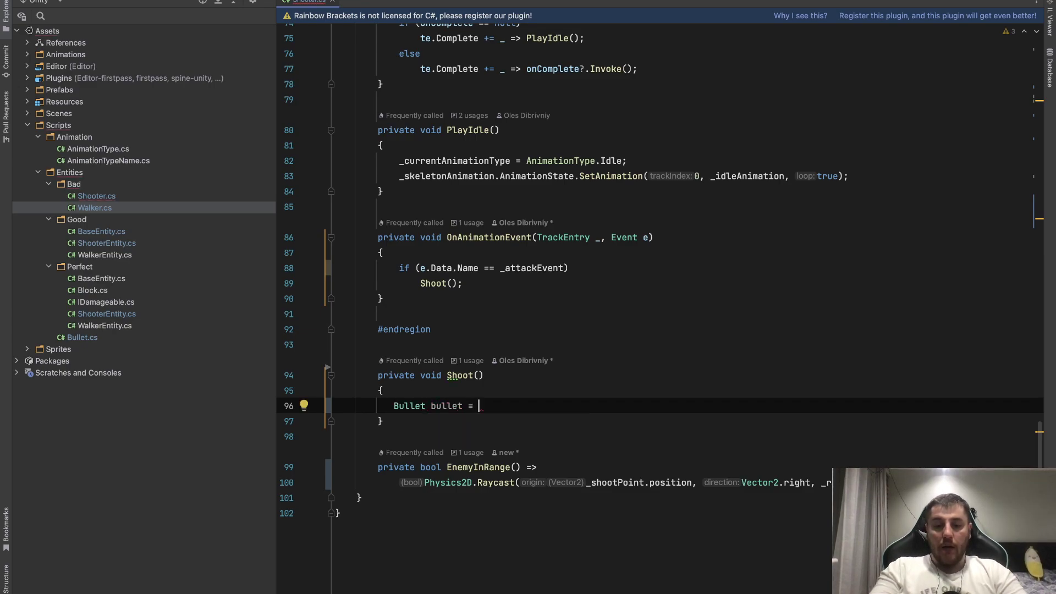
pyautogui.write('In')
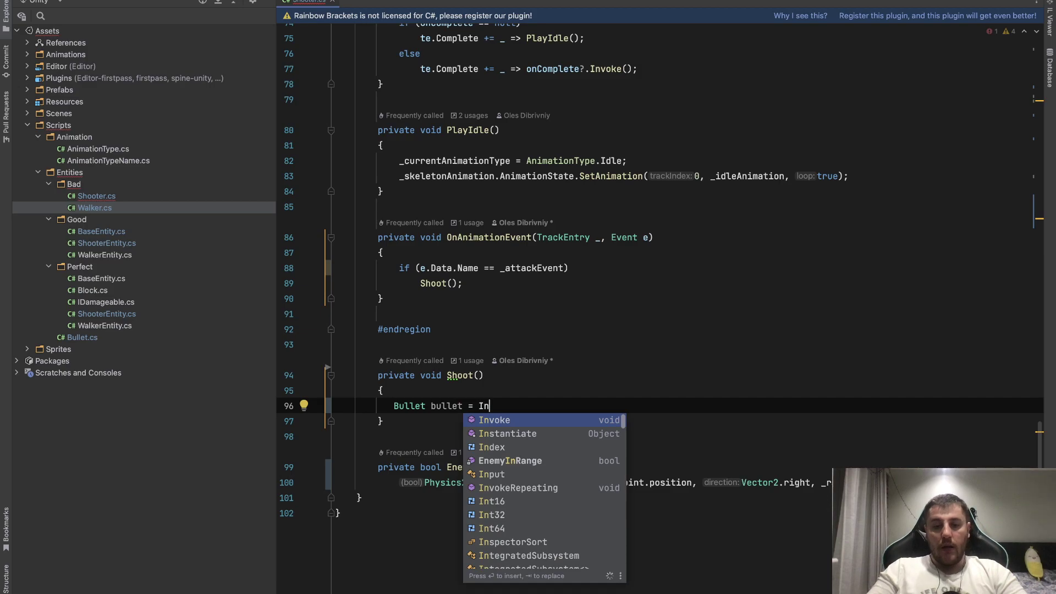
pyautogui.press('Return')
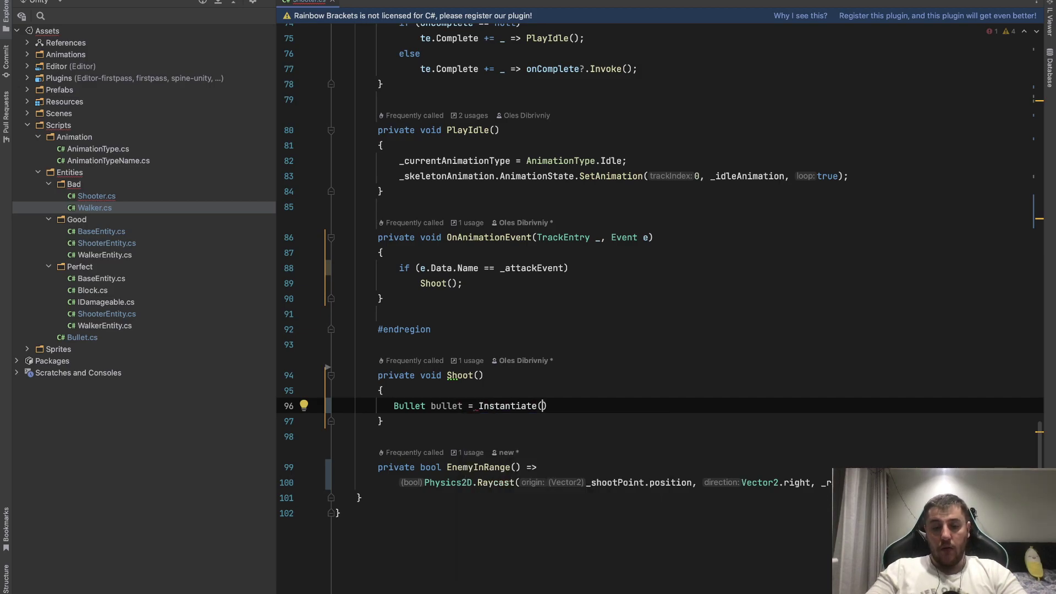
pyautogui.write('_')
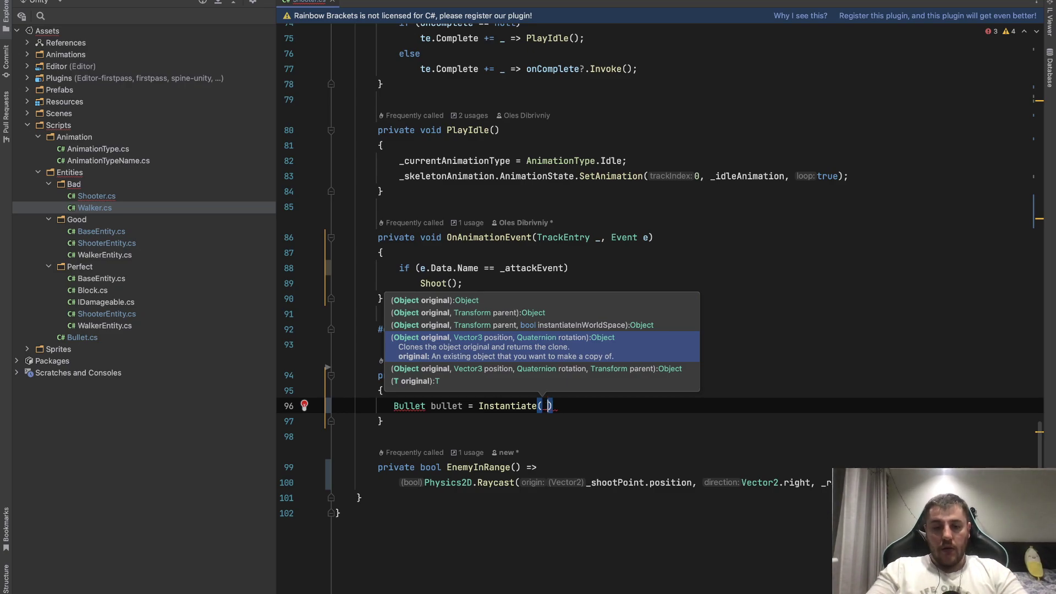
pyautogui.write('b')
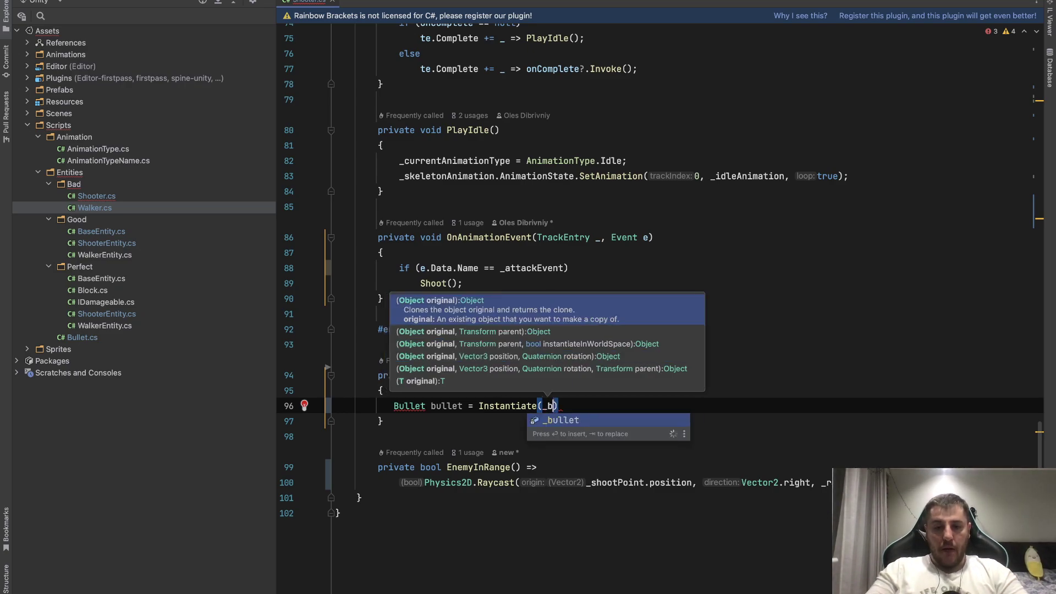
pyautogui.press('Return')
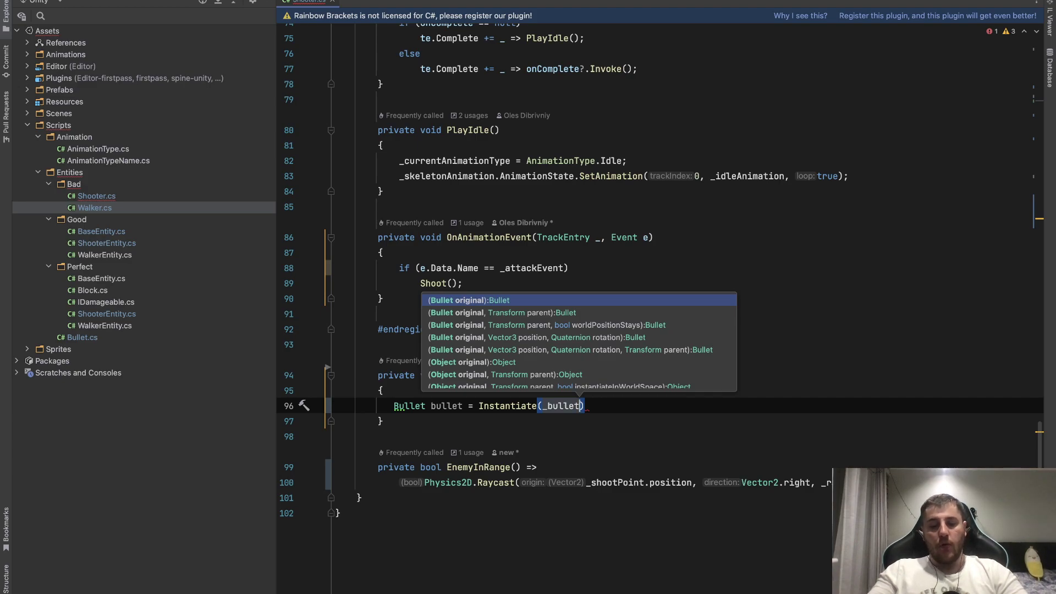
pyautogui.write(', tr')
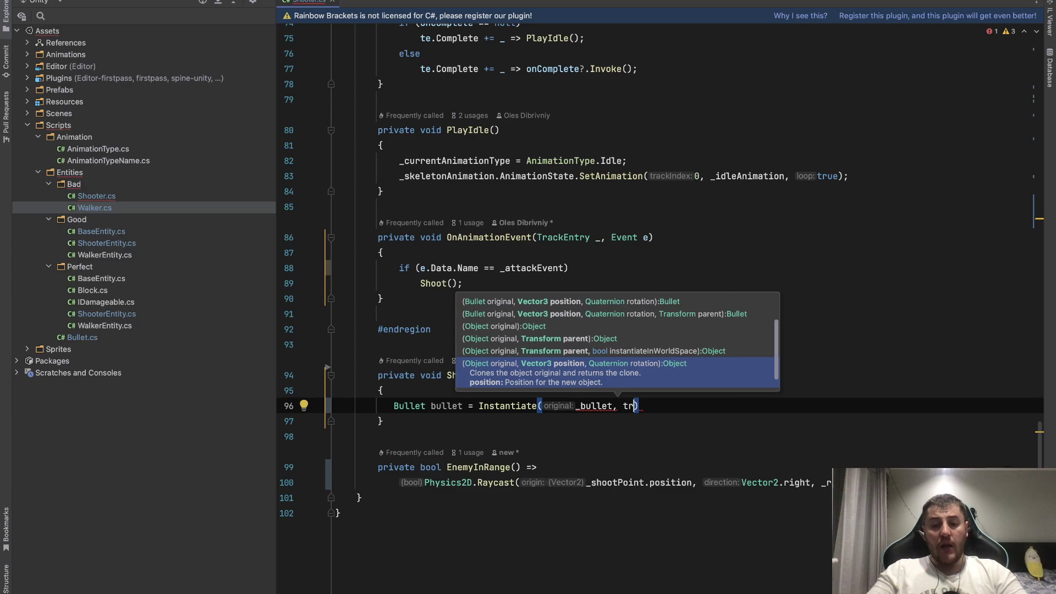
pyautogui.write('a')
pyautogui.press('Return')
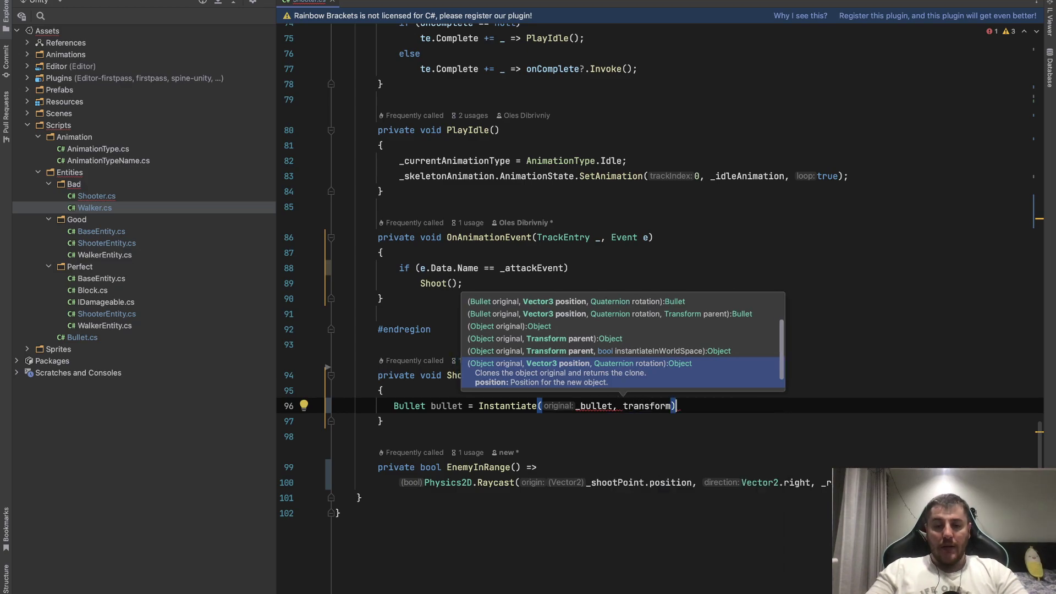
pyautogui.write(';')
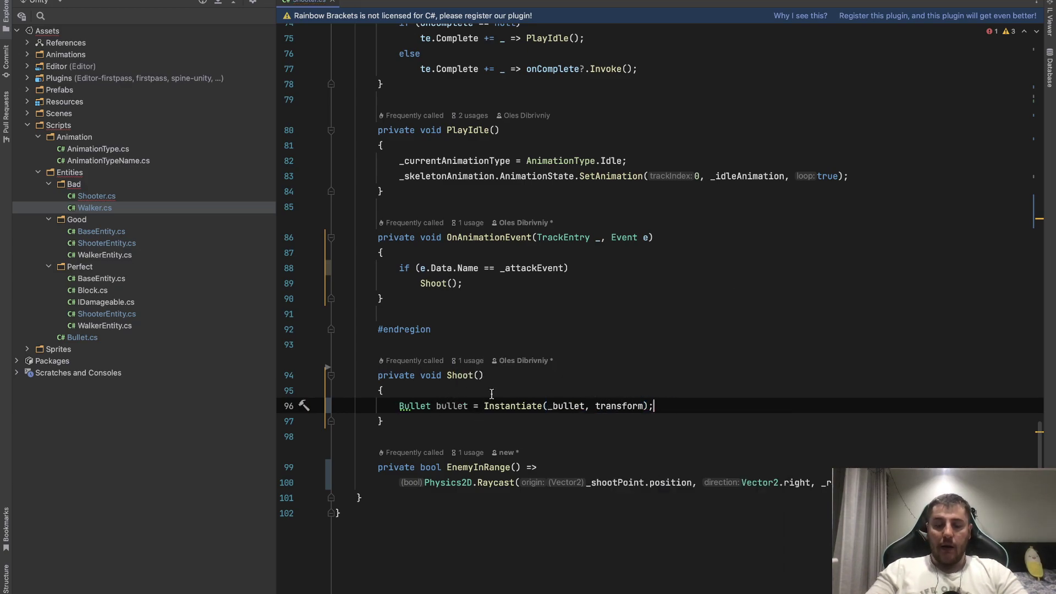
pyautogui.hotkey('alt', 'Tab')
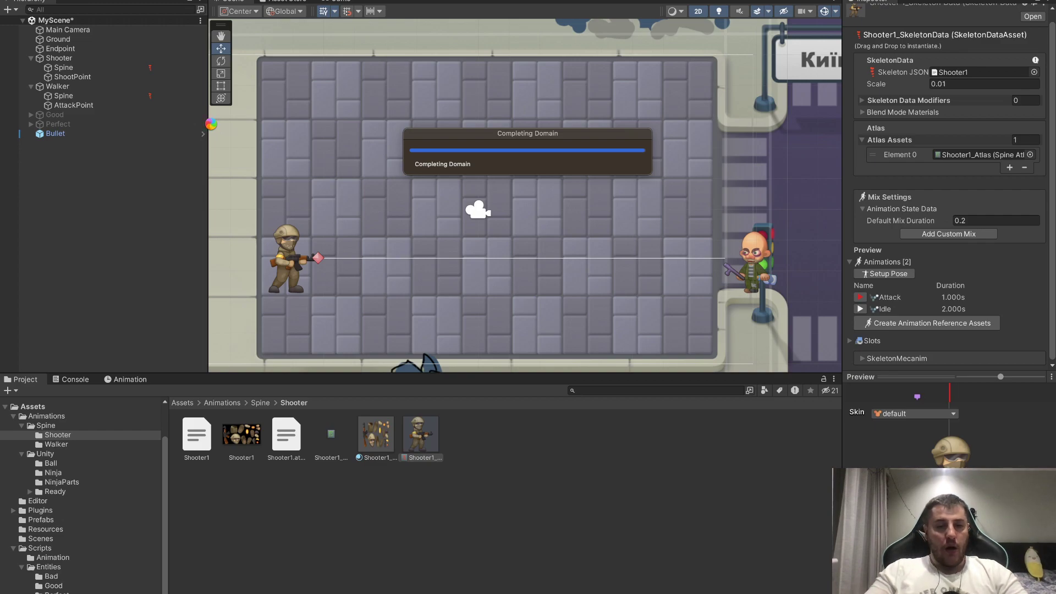
# After Unity finishes its domain reload, return to Shooter.cs in Rider.
pyautogui.press('super+Tab')
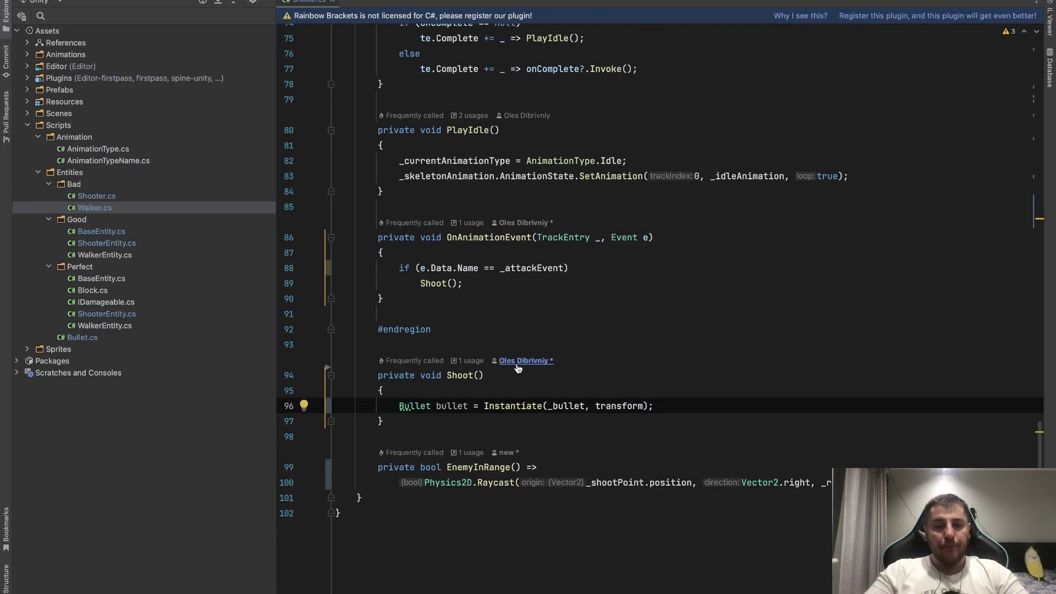
# Add 'bullet.transform.position = _shootPoint.position;' below the Instantiate call.
pyautogui.press('Return')
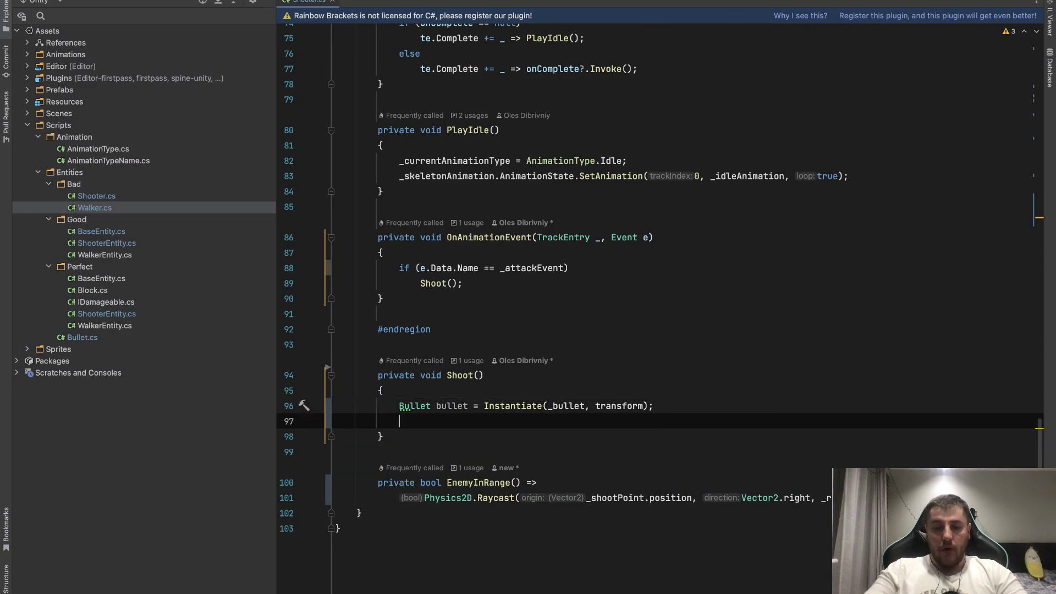
pyautogui.write('bull')
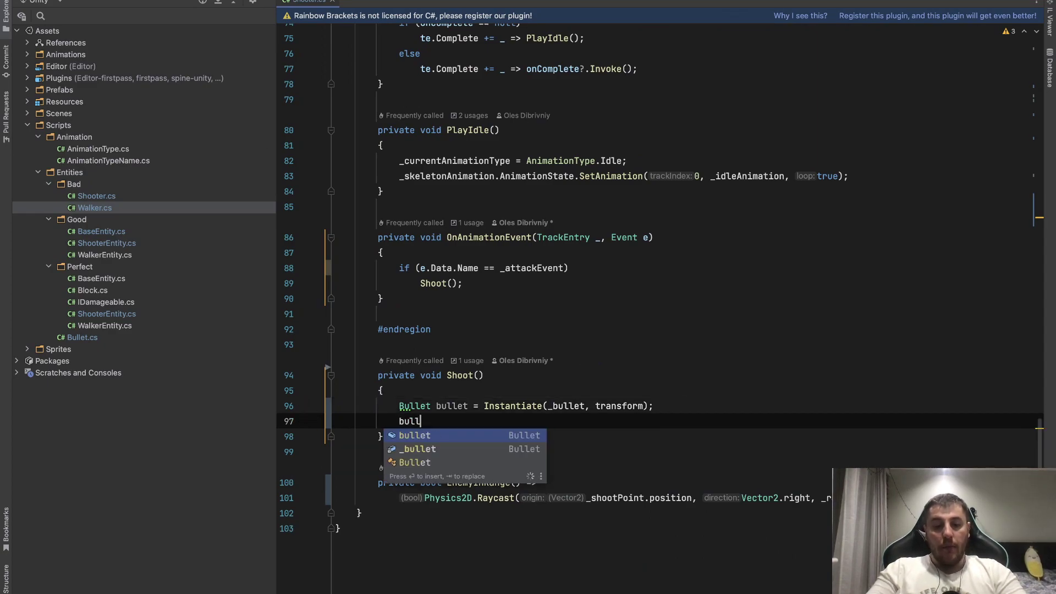
pyautogui.write('et.tr')
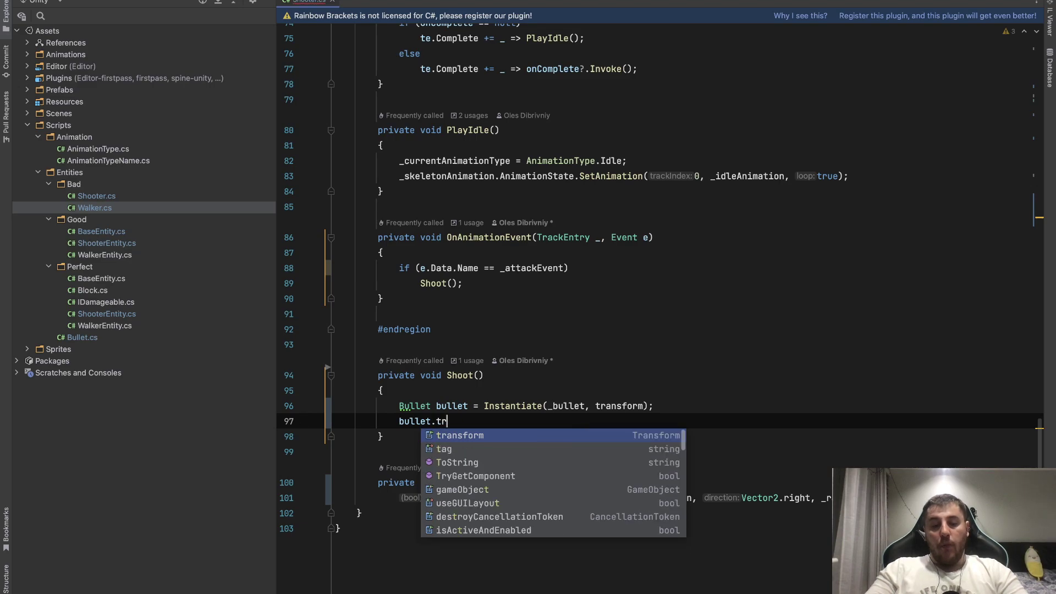
pyautogui.press('Return')
pyautogui.write('.po')
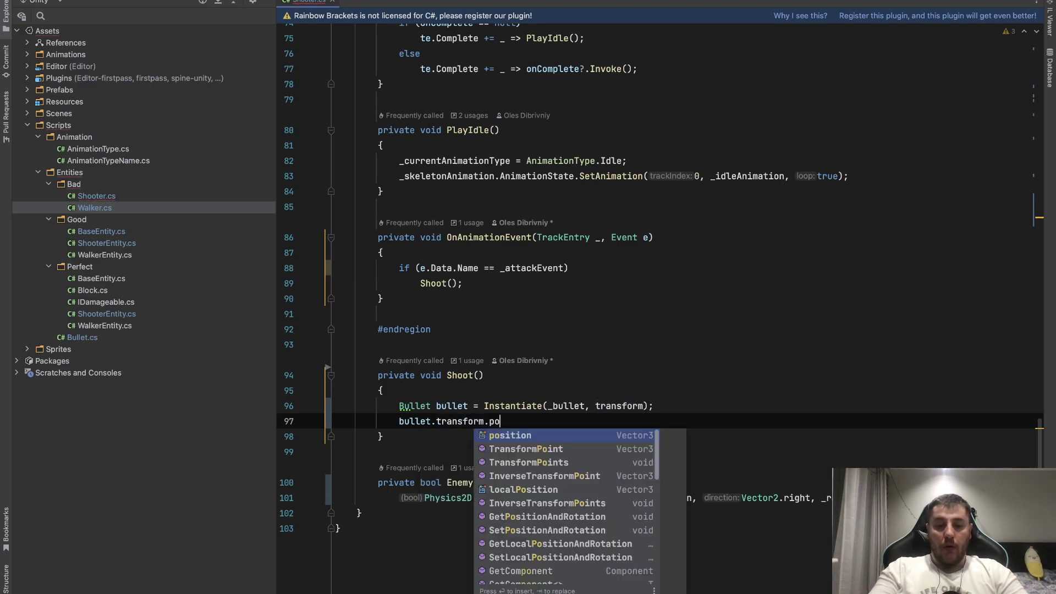
pyautogui.press('Return')
pyautogui.write('= _')
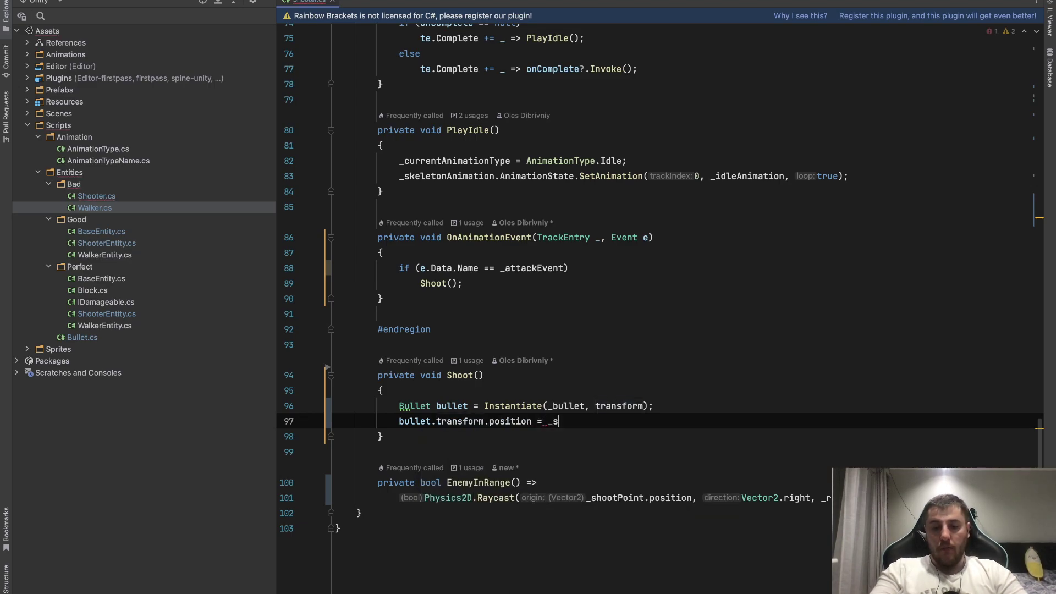
pyautogui.write('sh')
pyautogui.press('Return')
pyautogui.write('.')
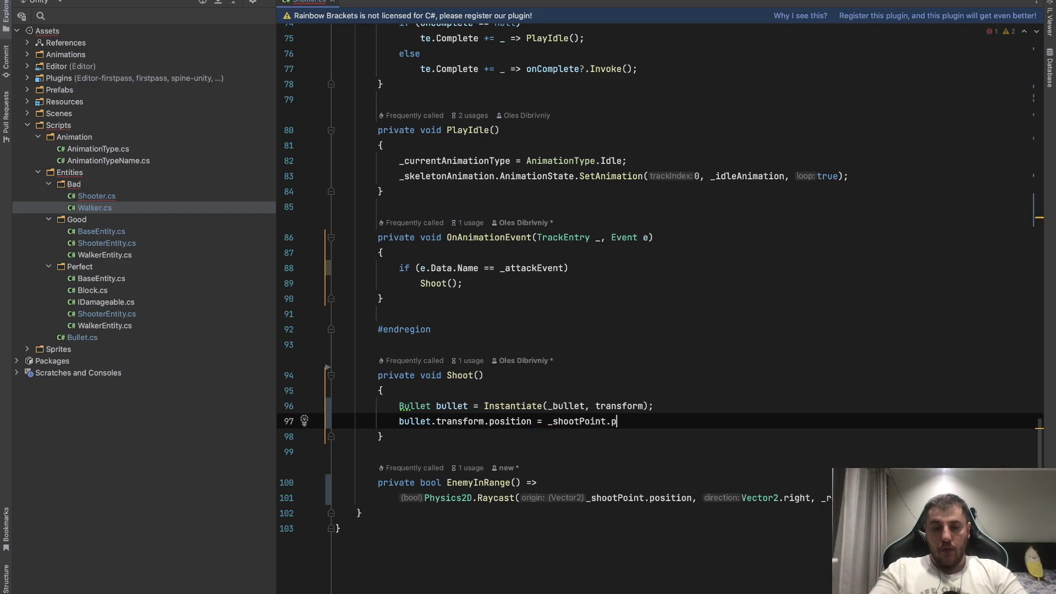
pyautogui.write('po')
pyautogui.press('Return')
pyautogui.write(';')
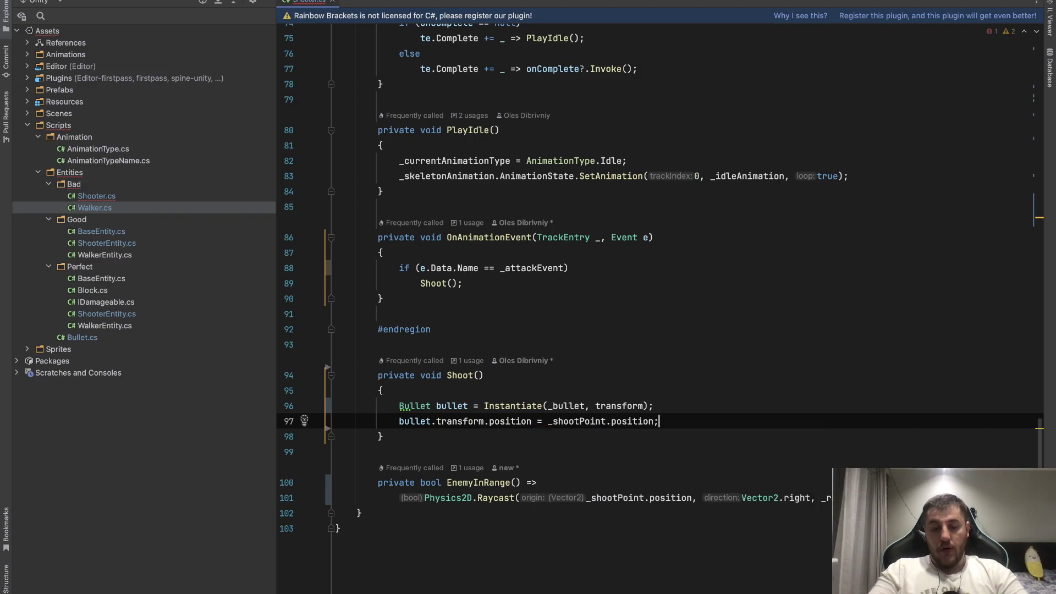
pyautogui.press('Return')
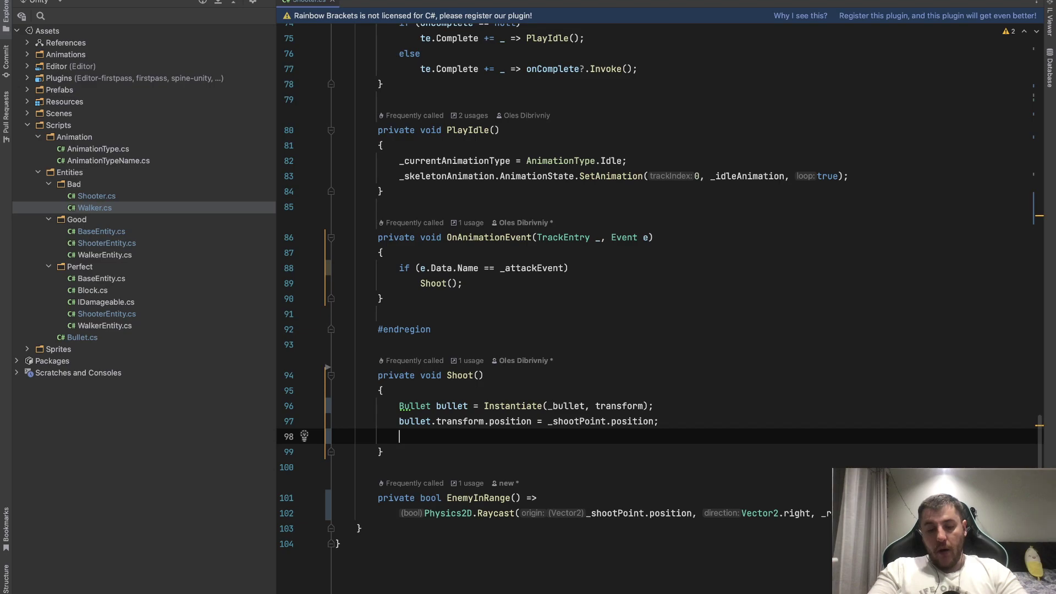
# Start a bullet.MoveTo call with _shootPoint.position as the target's base.
pyautogui.write('bullet.')
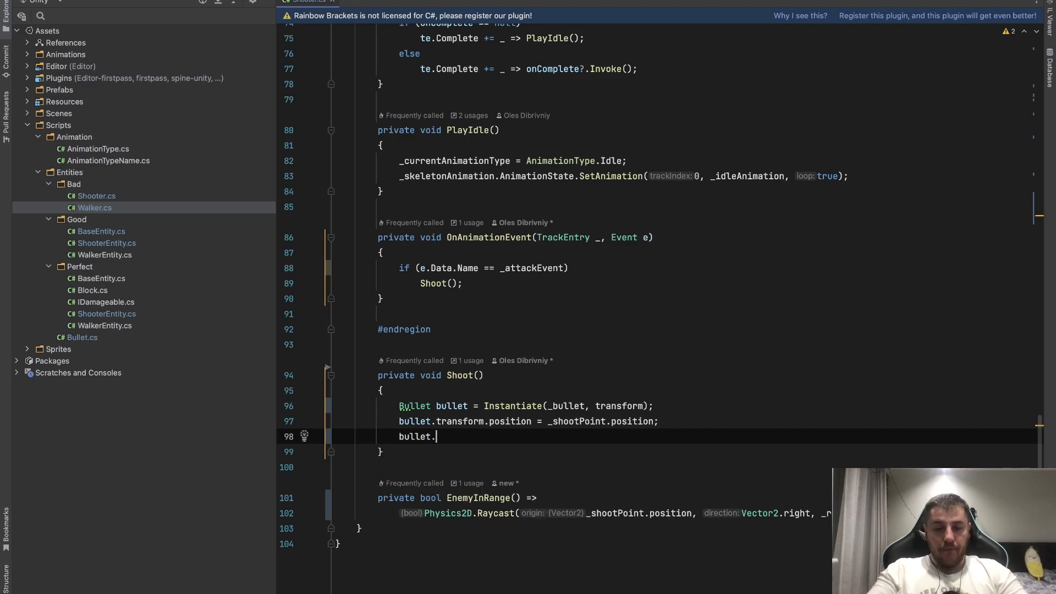
pyautogui.write('transform')
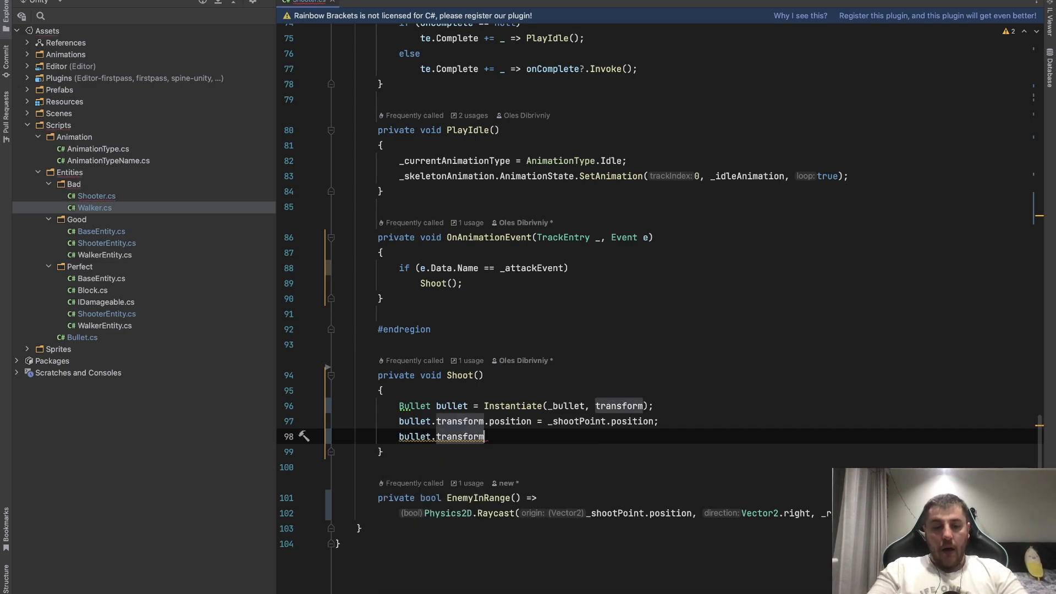
pyautogui.press('BackSpace')
pyautogui.press('BackSpace')
pyautogui.press('BackSpace')
pyautogui.press('BackSpace')
pyautogui.press('BackSpace')
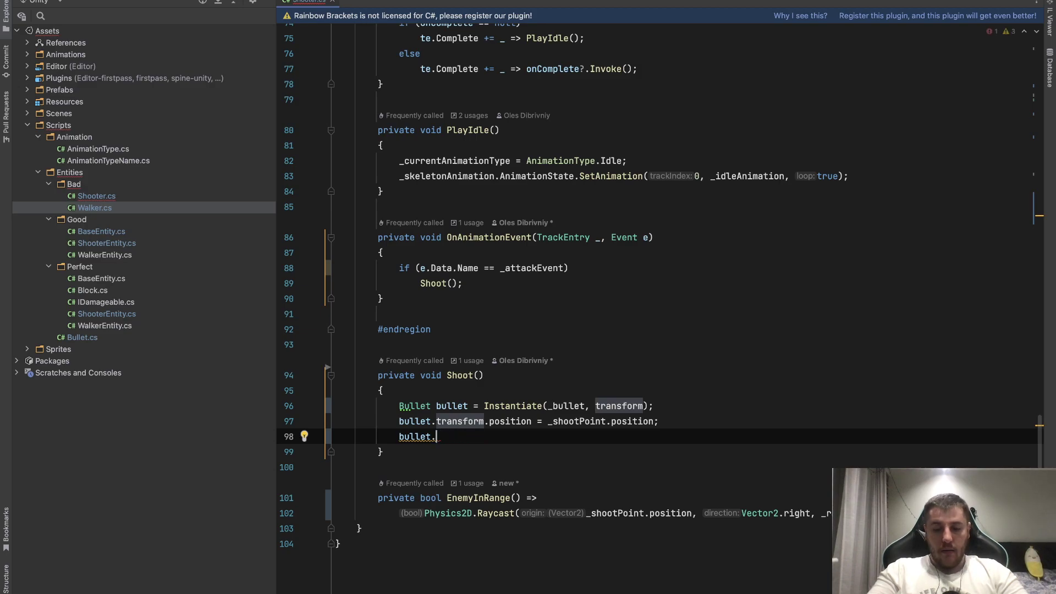
pyautogui.write('<')
pyautogui.press('BackSpace')
pyautogui.write('Mo')
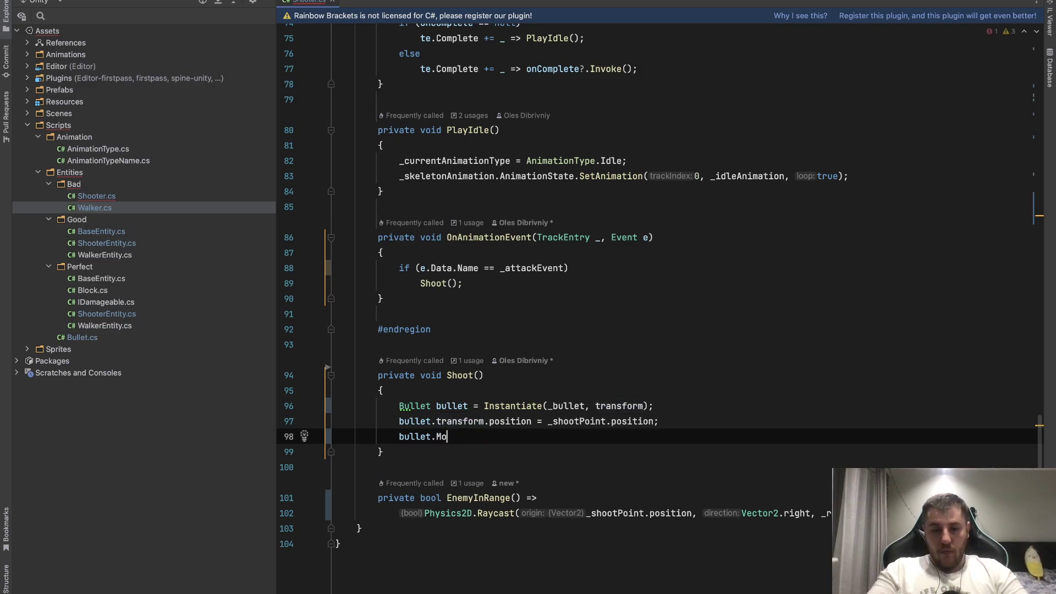
pyautogui.press('Return')
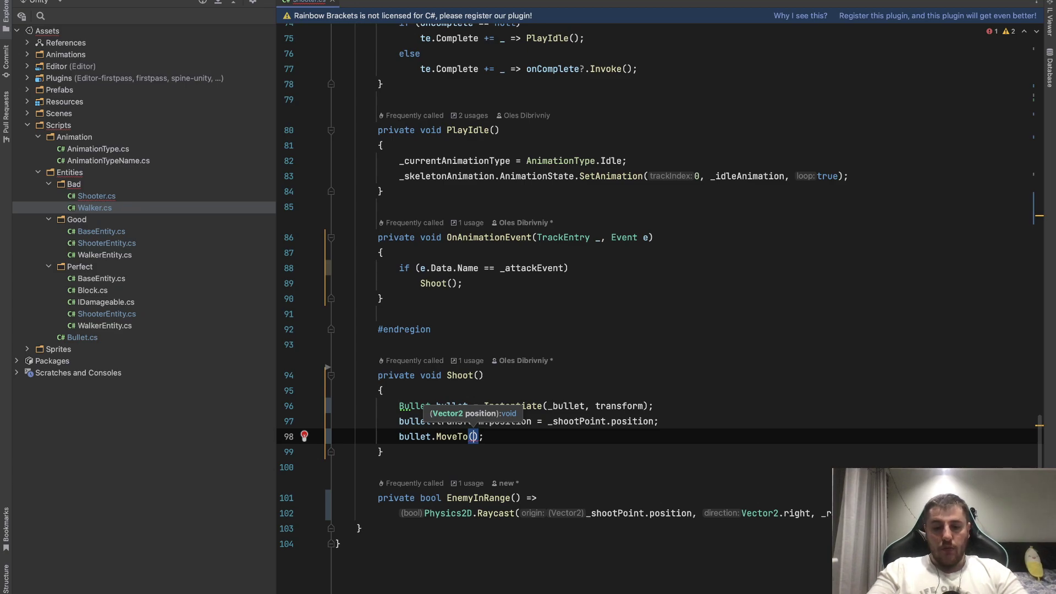
pyautogui.write('_sh')
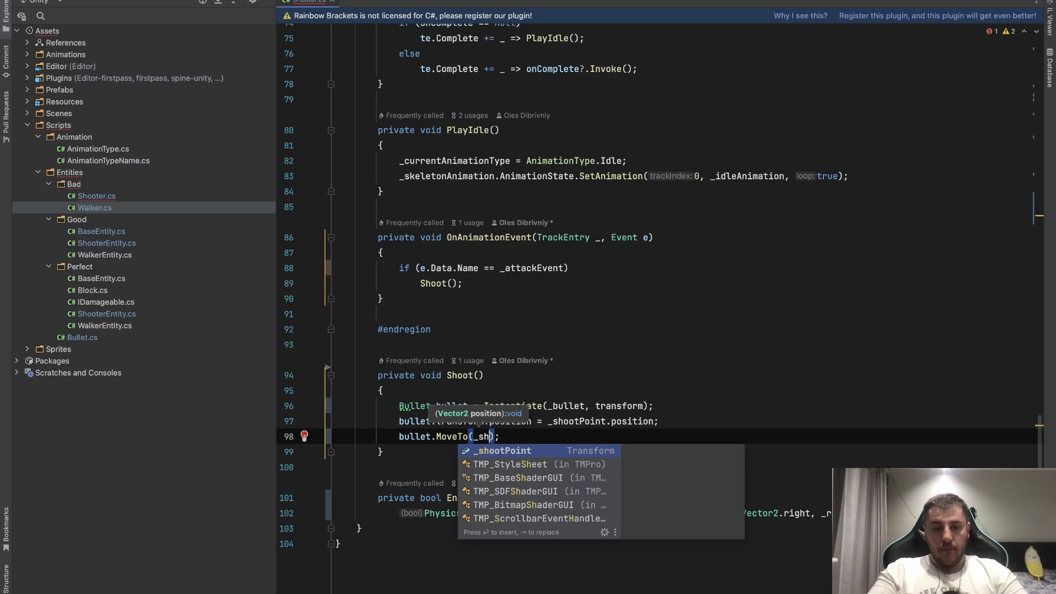
pyautogui.press('Return')
pyautogui.write('.po')
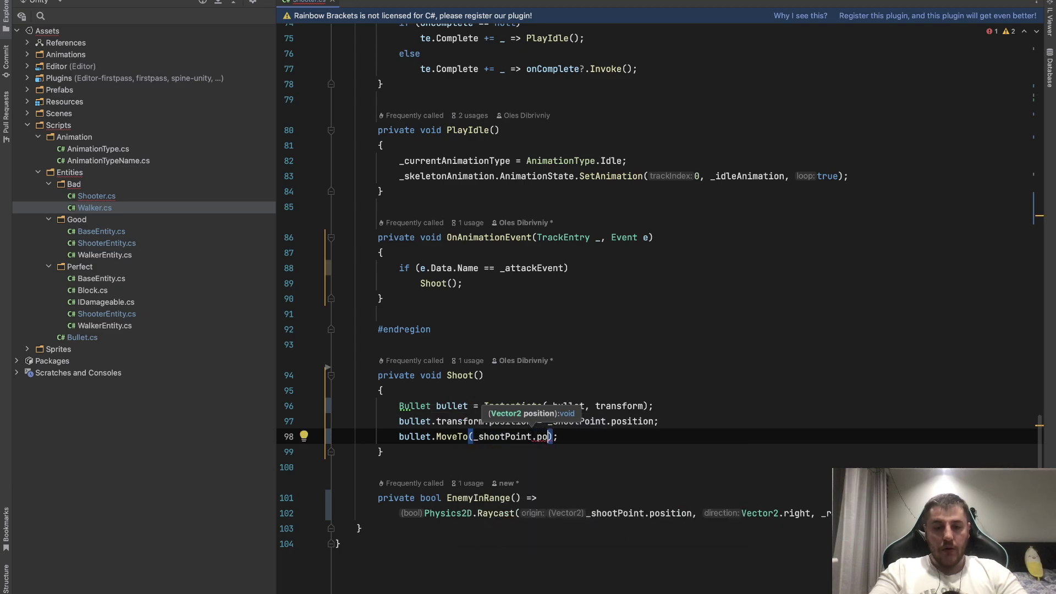
pyautogui.press('Return')
# Finish the MoveTo target as '+ Vector3.right * _range' and close the call.
pyautogui.write('+ ')
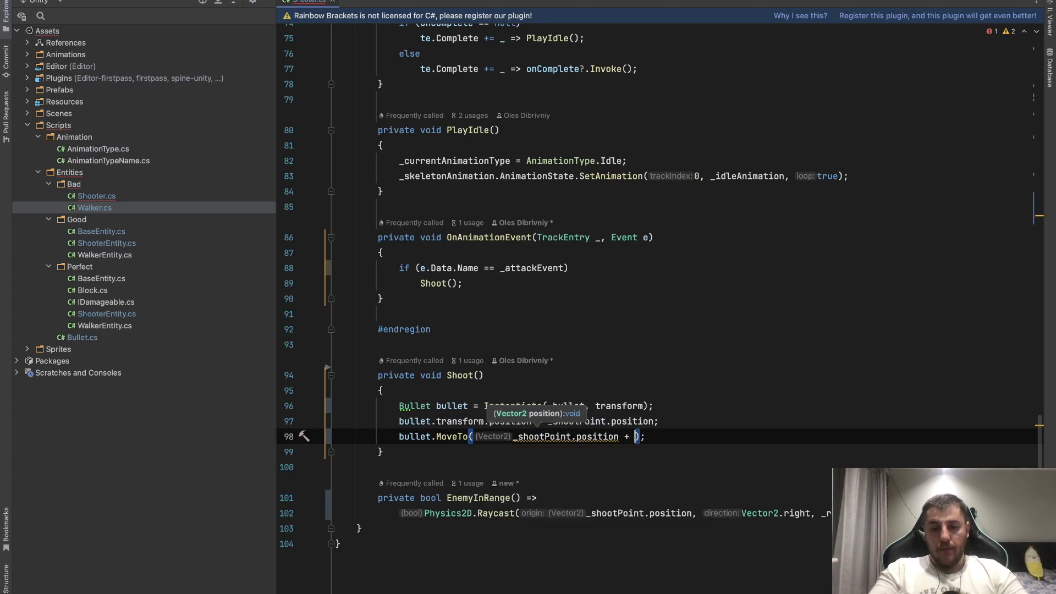
pyautogui.write('Vec')
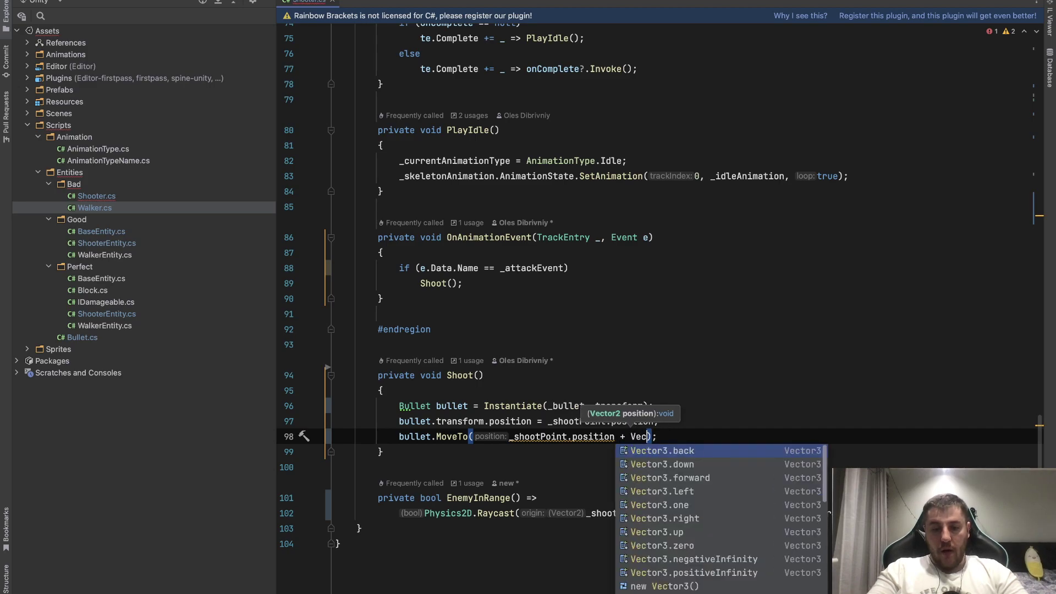
pyautogui.press('Down')
pyautogui.press('Down')
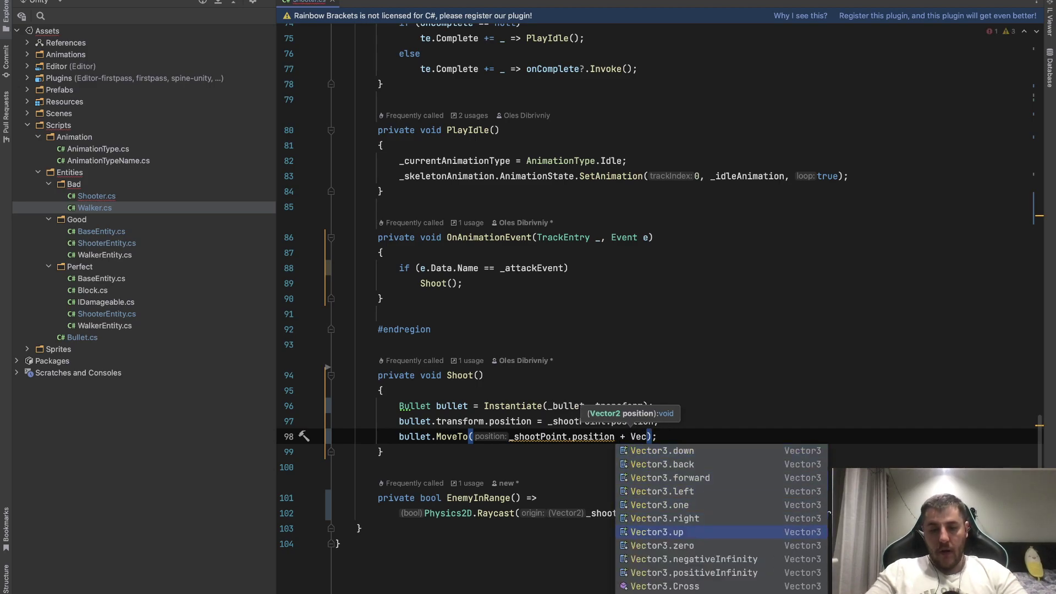
pyautogui.press('Return')
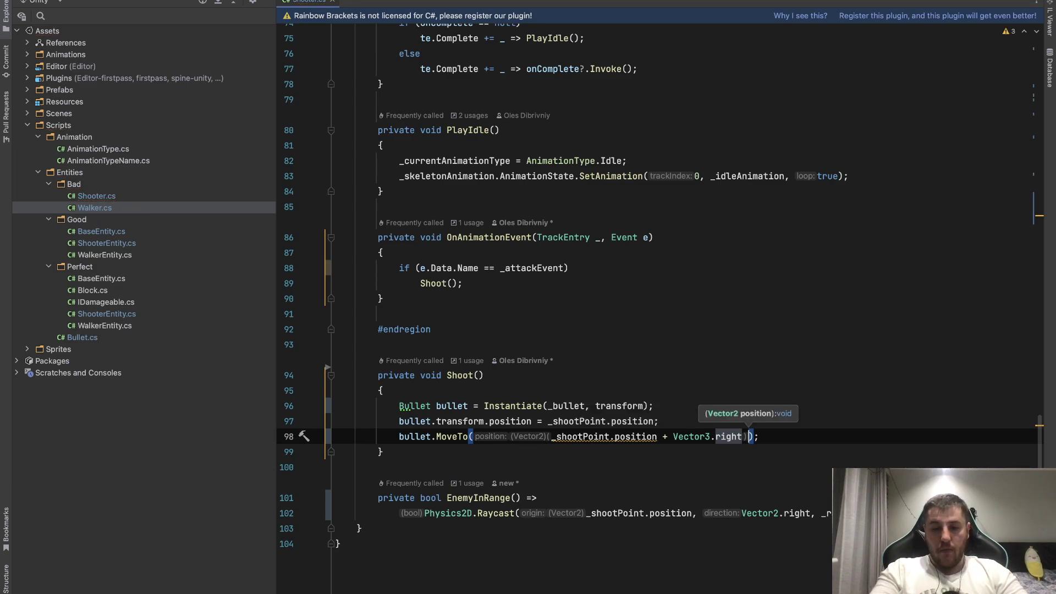
pyautogui.write('*')
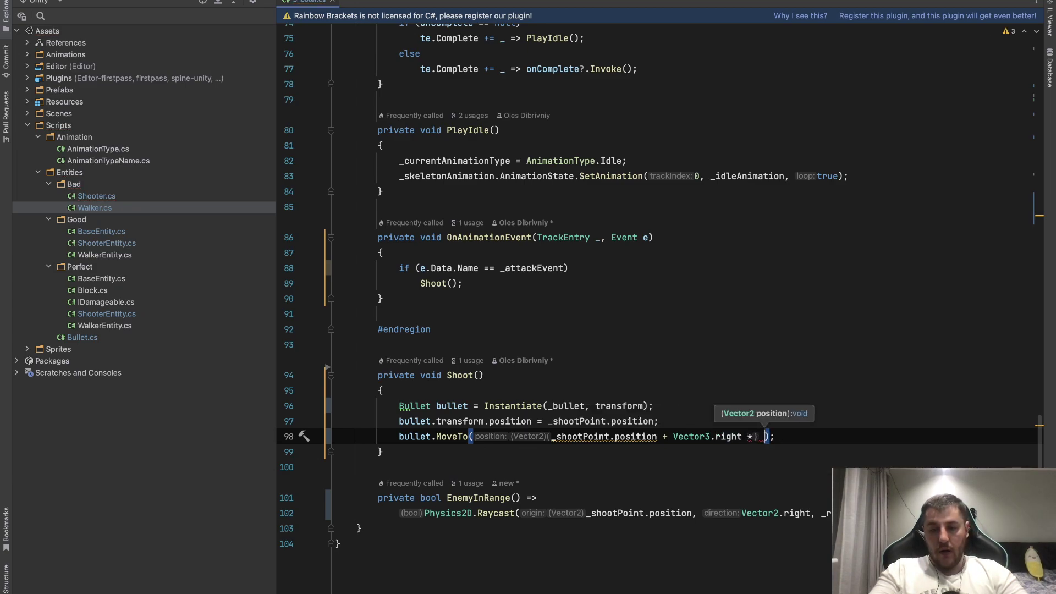
pyautogui.press('shift')
pyautogui.press('shift')
pyautogui.write('ra')
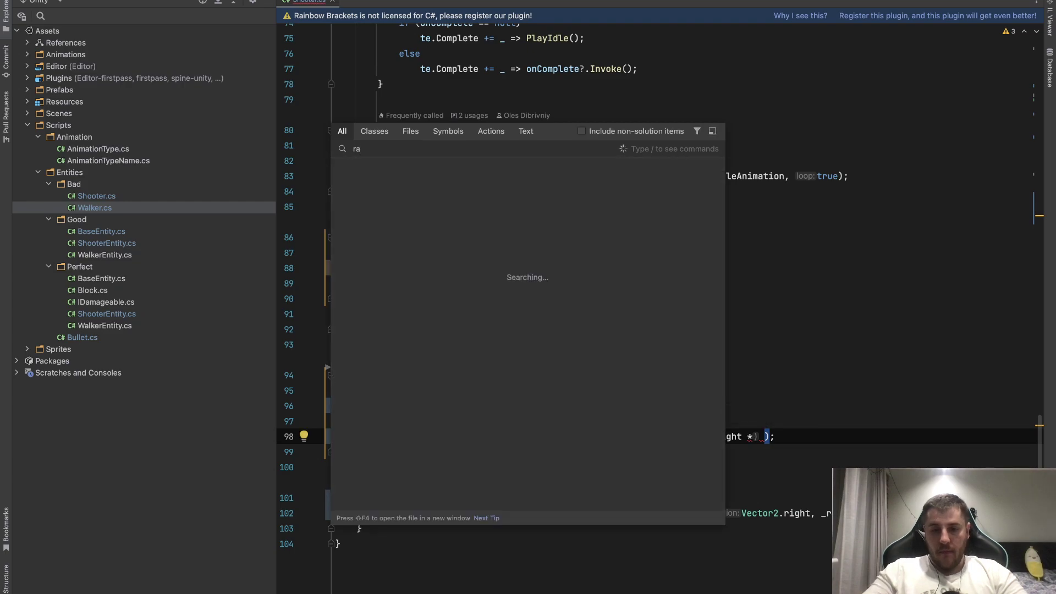
pyautogui.click(782, 448)
pyautogui.click(764, 436)
pyautogui.write('_')
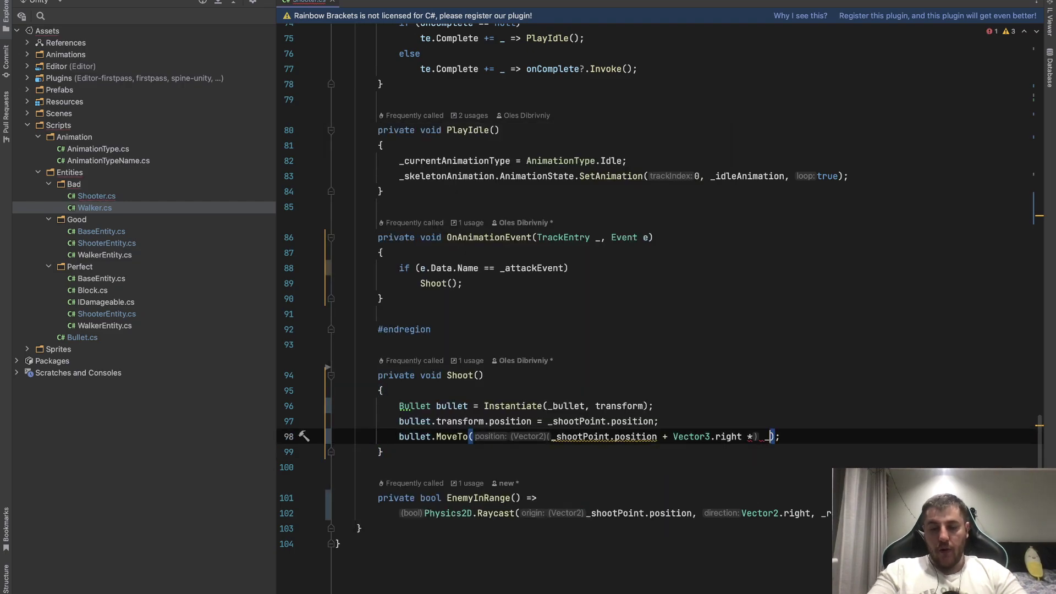
pyautogui.write('ra')
pyautogui.press('Return')
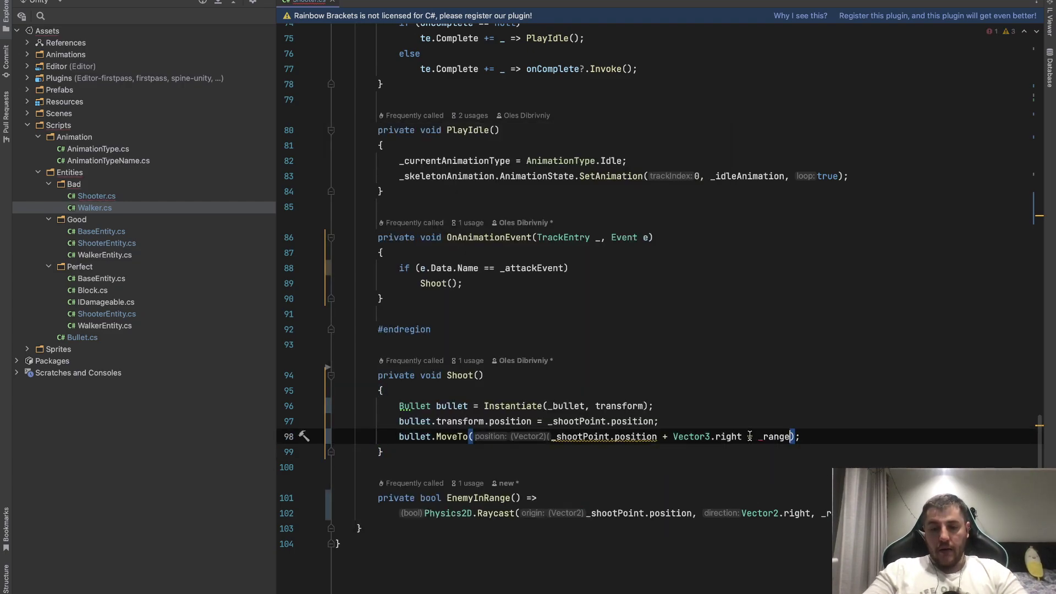
pyautogui.write(')')
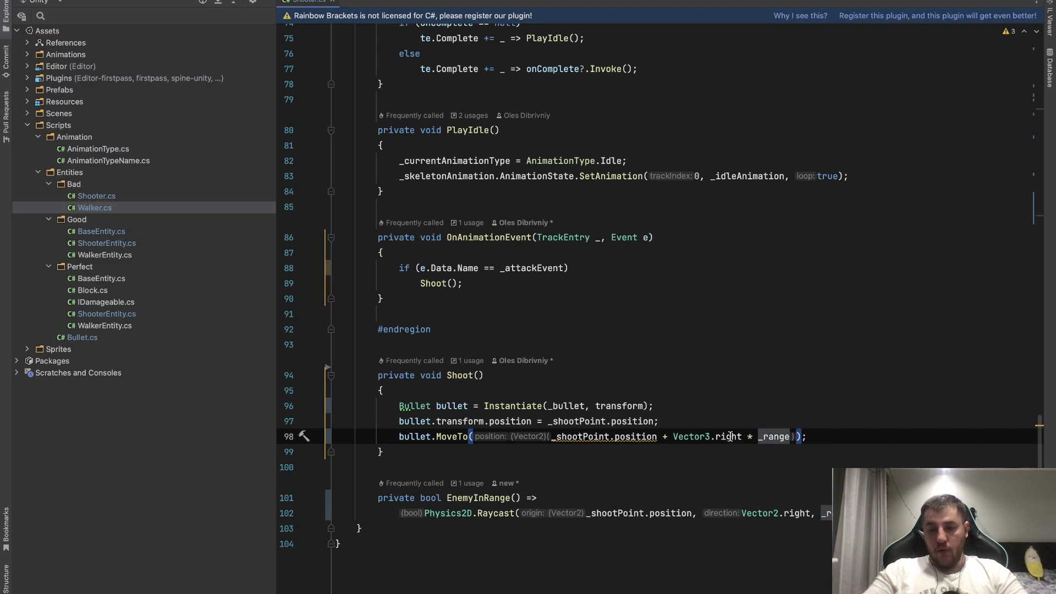
pyautogui.scroll(5, 731, 436)
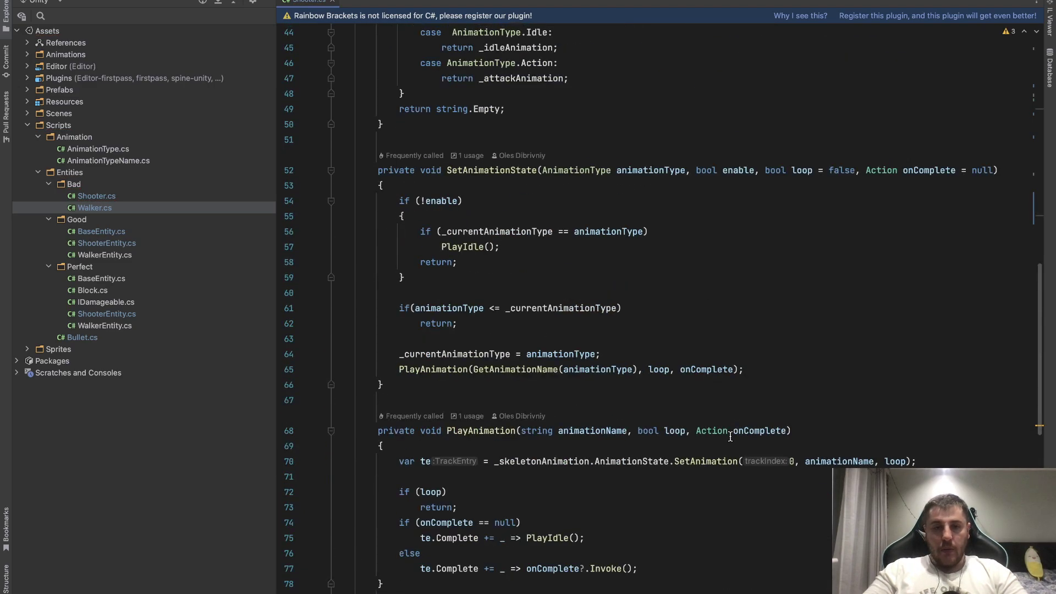
pyautogui.scroll(6, 660, 412)
pyautogui.scroll(4, 609, 395)
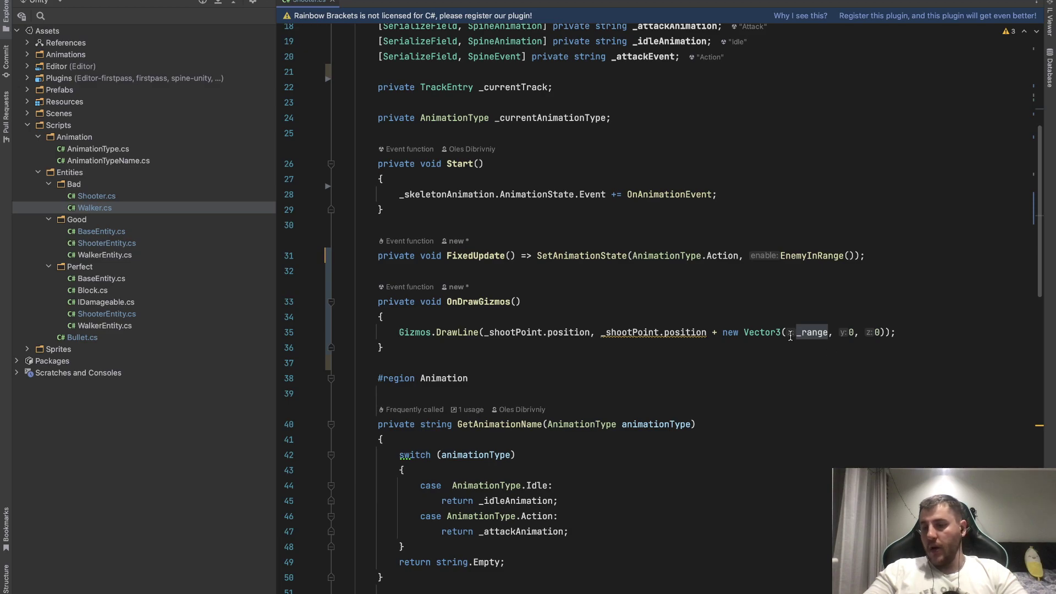
pyautogui.scroll(-10, 788, 337)
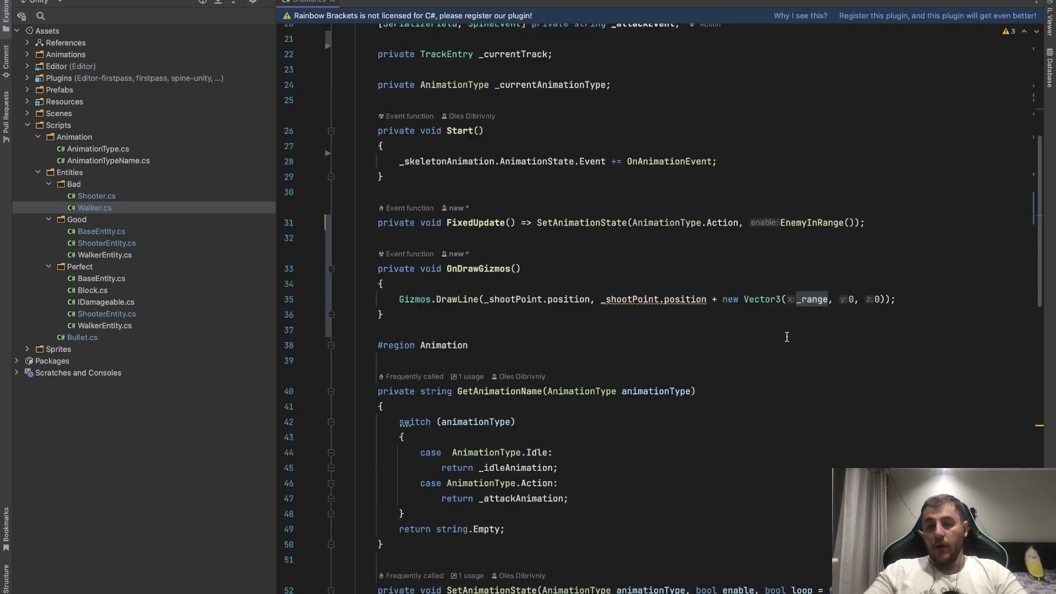
pyautogui.scroll(-2, 787, 337)
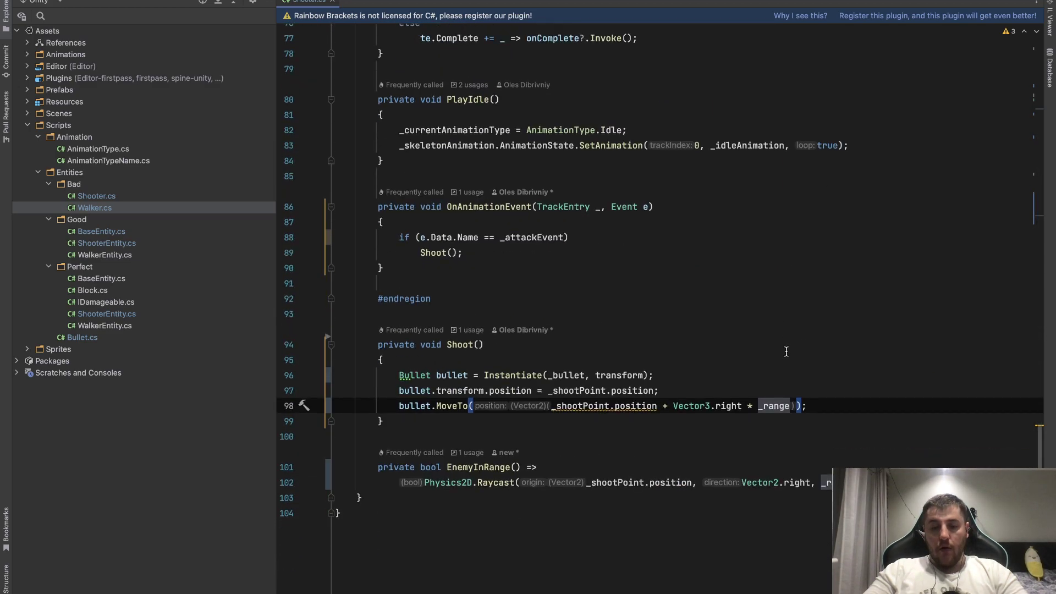
pyautogui.click(811, 408)
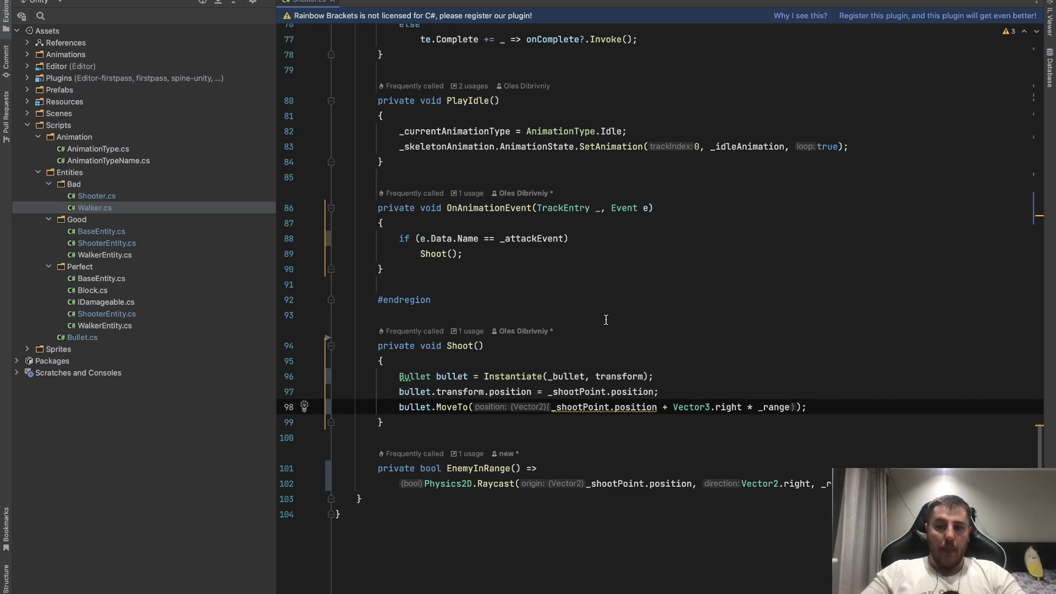
pyautogui.scroll(5, 608, 318)
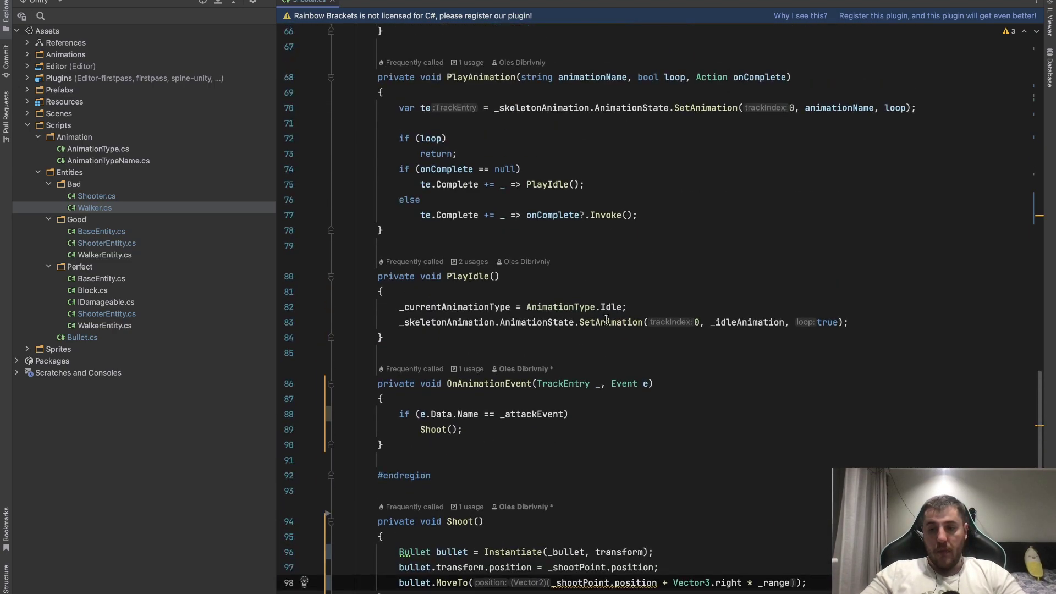
pyautogui.scroll(-4, 660, 305)
pyautogui.click(743, 307)
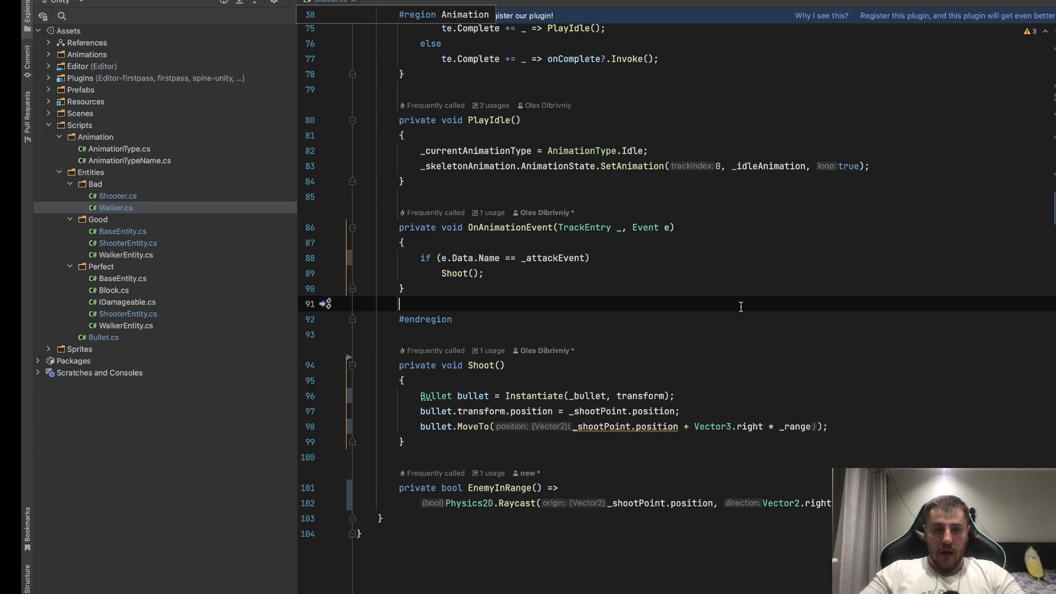
# Assign the Bullet prefab to the Shooter's Bullet field, then run a quick Play-mode test.
pyautogui.hotkey('ctrl', 'Left')
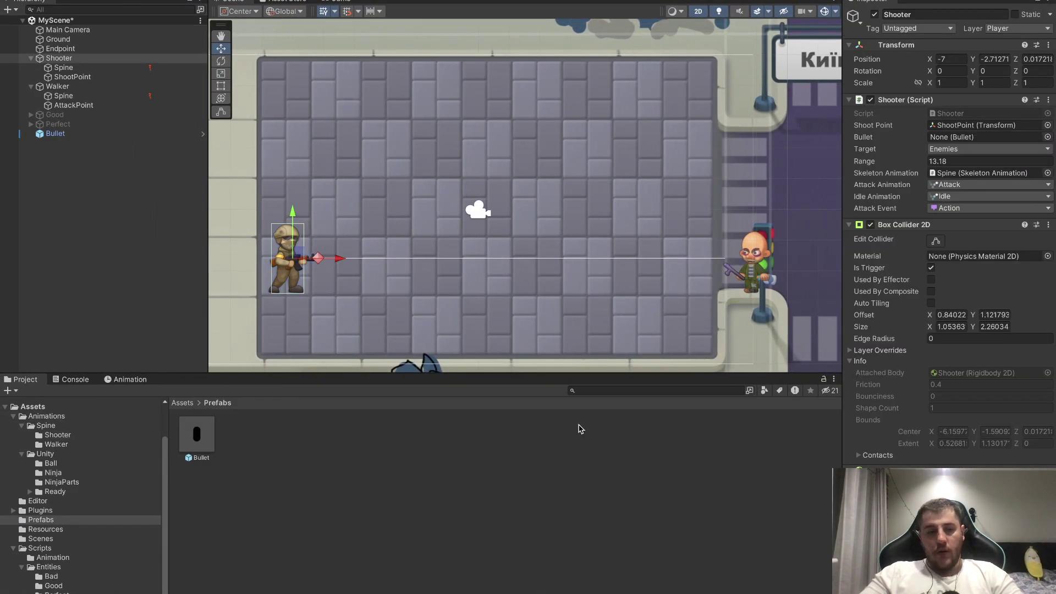
pyautogui.moveTo(198, 441); pyautogui.dragTo(961, 137)
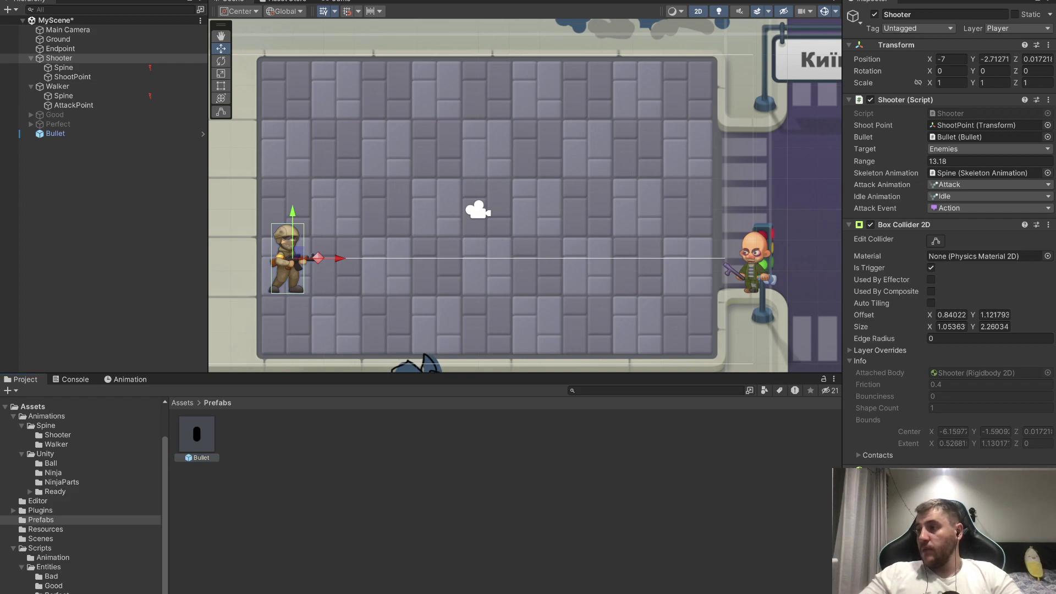
pyautogui.hotkey('ctrl', 'p')
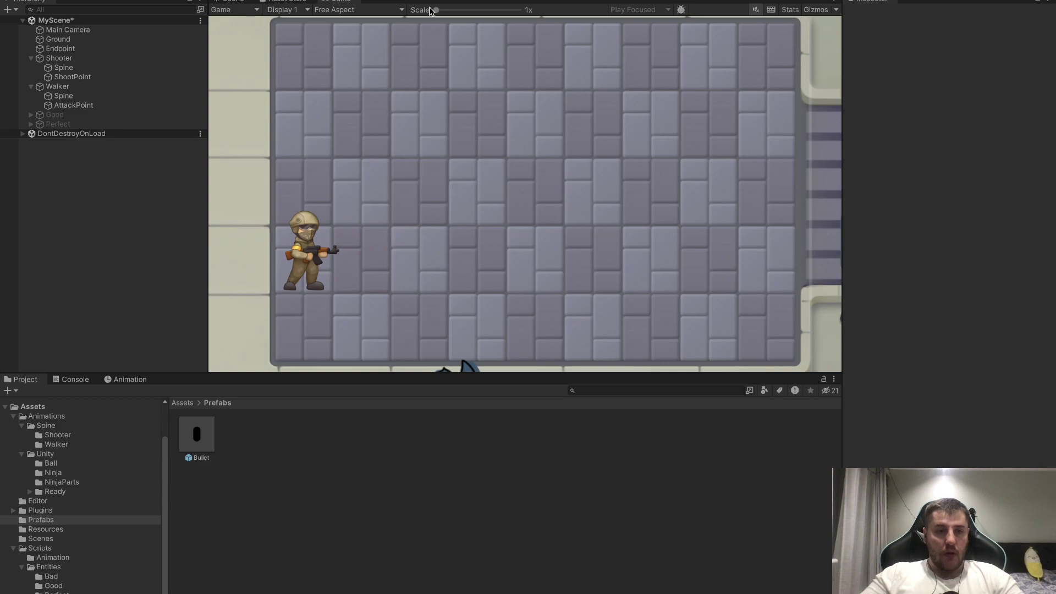
pyautogui.hotkey('ctrl', 'p')
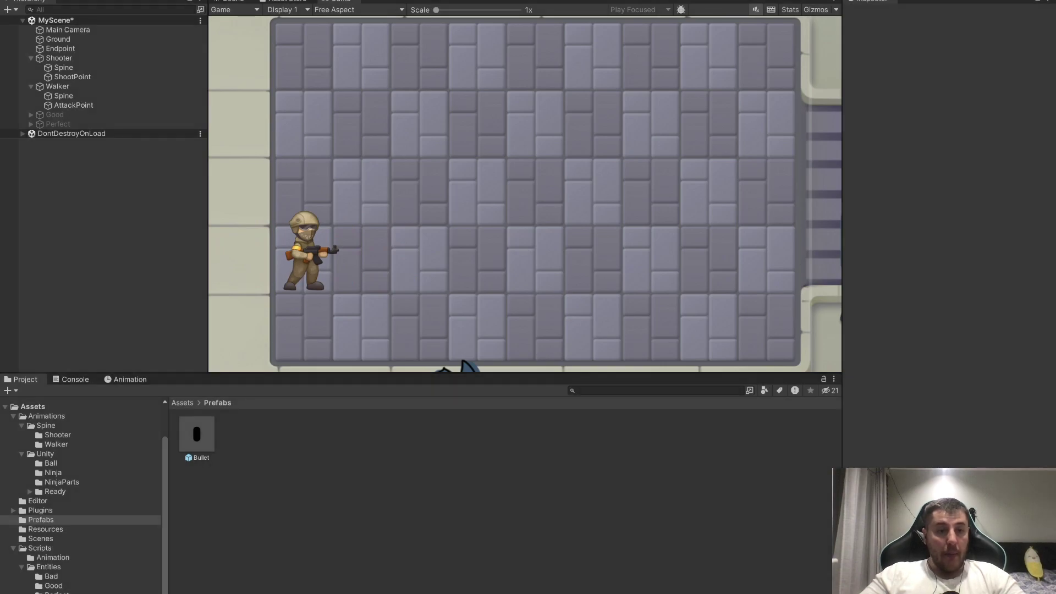
pyautogui.hotkey('alt', 'Tab')
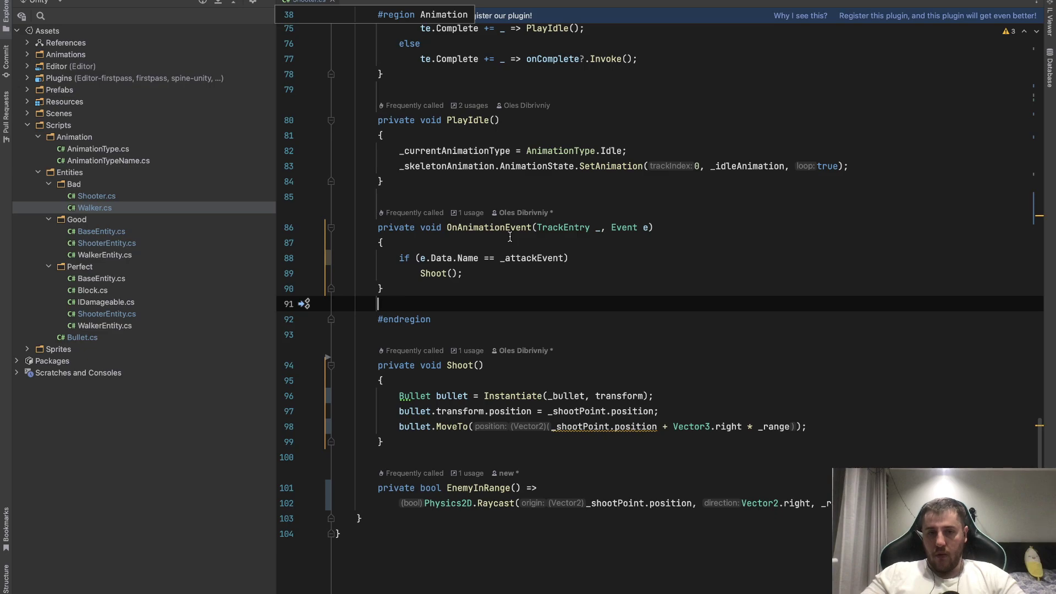
# Open Bullet.cs and insert blank lines after MoveTo's closing brace on line 17.
pyautogui.click(91, 339)
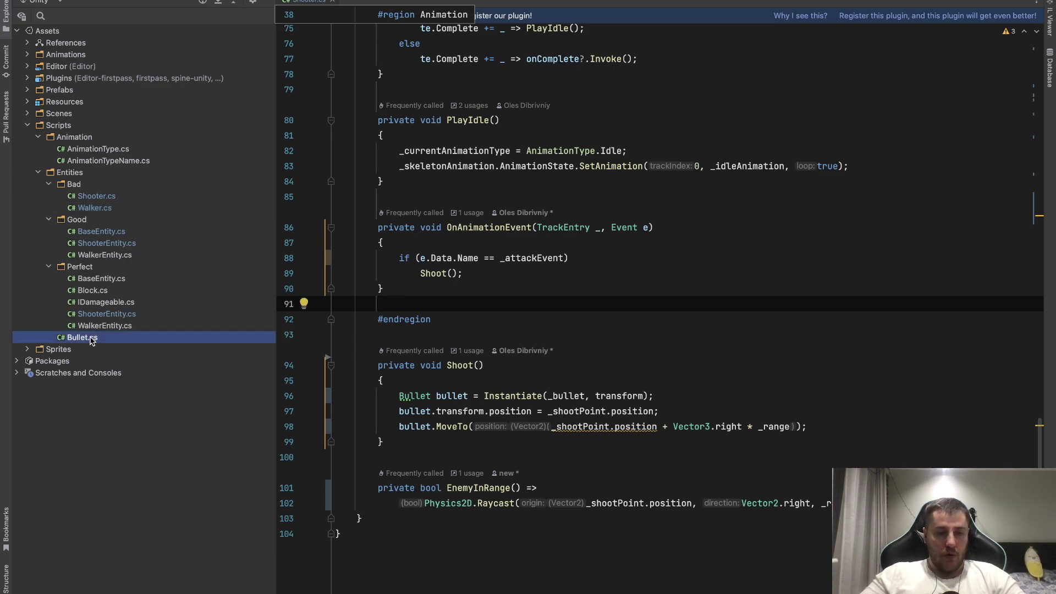
pyautogui.doubleClick(91, 338)
pyautogui.click(387, 307)
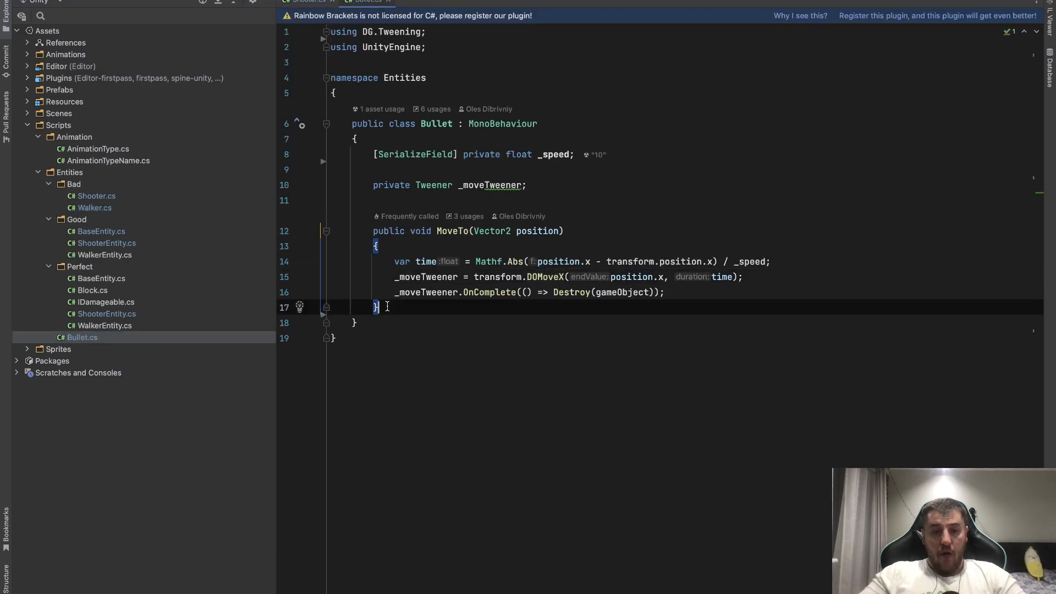
pyautogui.press('Return')
pyautogui.press('Return')
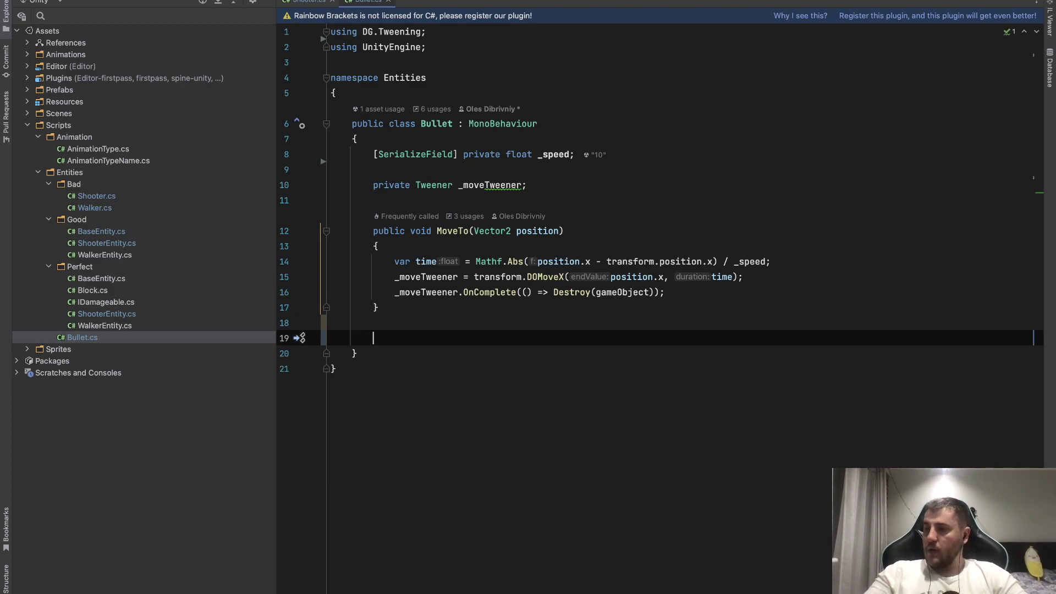
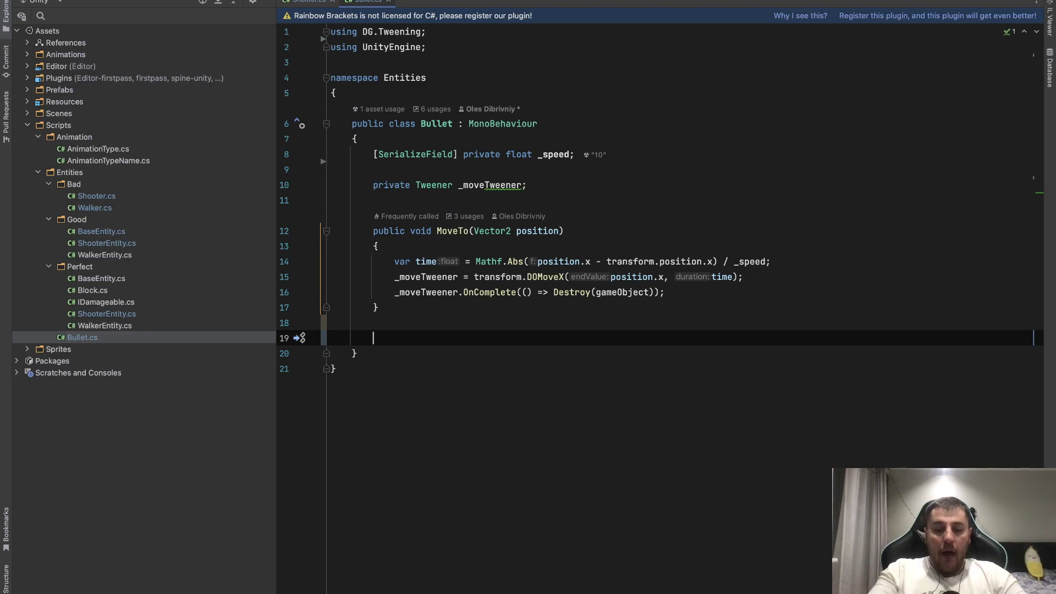
# Add an OnTriggerEnter2D method stub to Bullet via code completion.
pyautogui.write('privat')
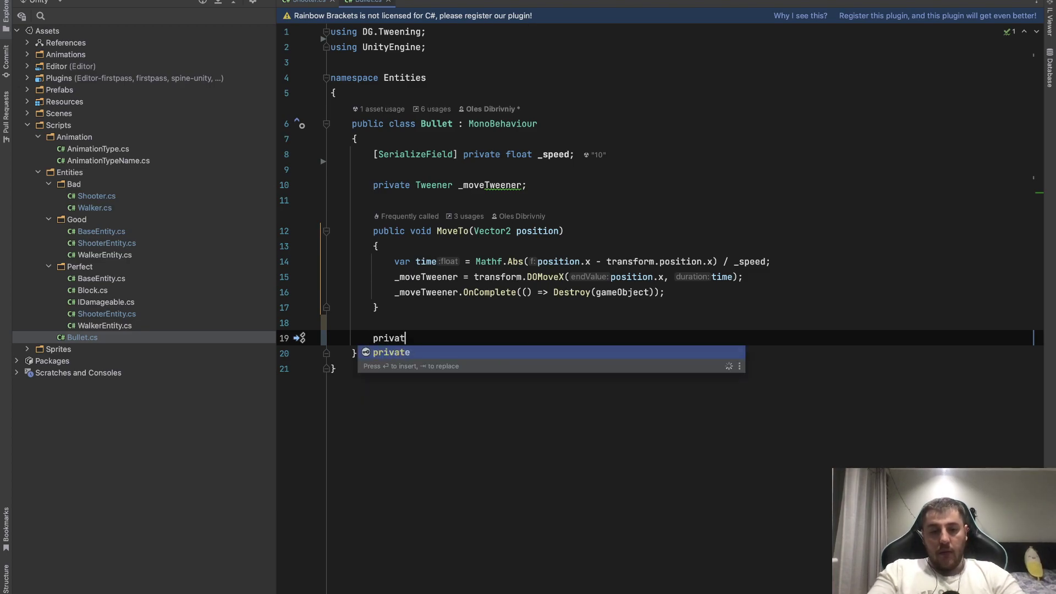
pyautogui.write('e void On')
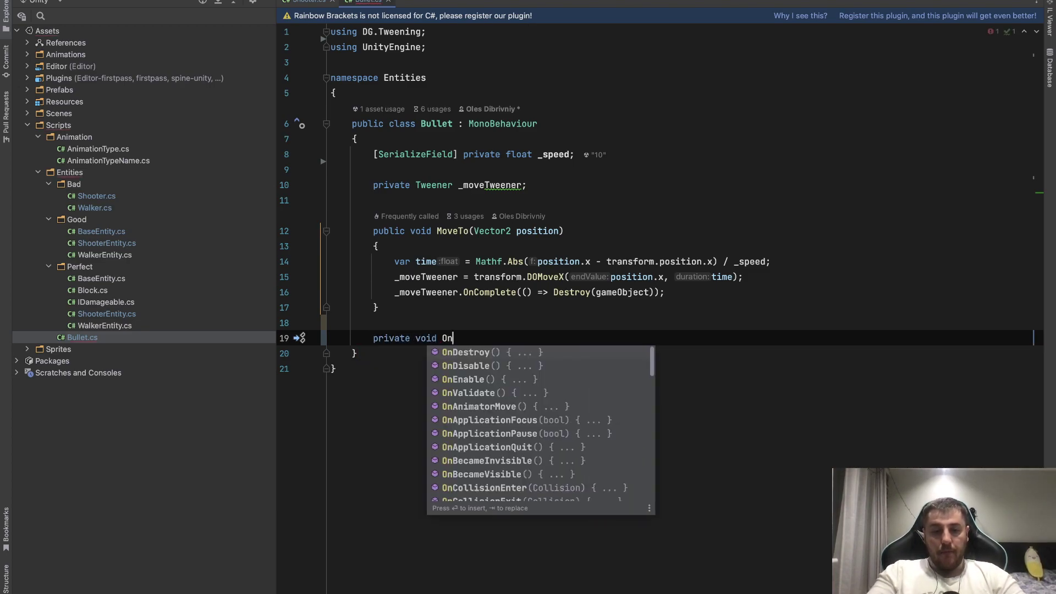
pyautogui.write('Tr')
pyautogui.press('Down')
pyautogui.press('Down')
pyautogui.press('Down')
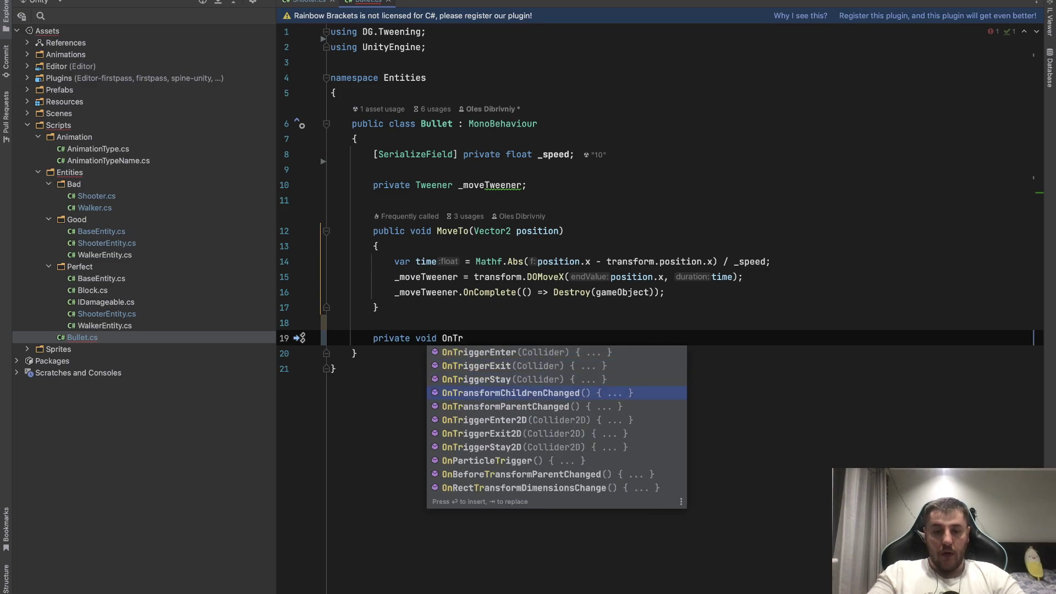
pyautogui.press('Return')
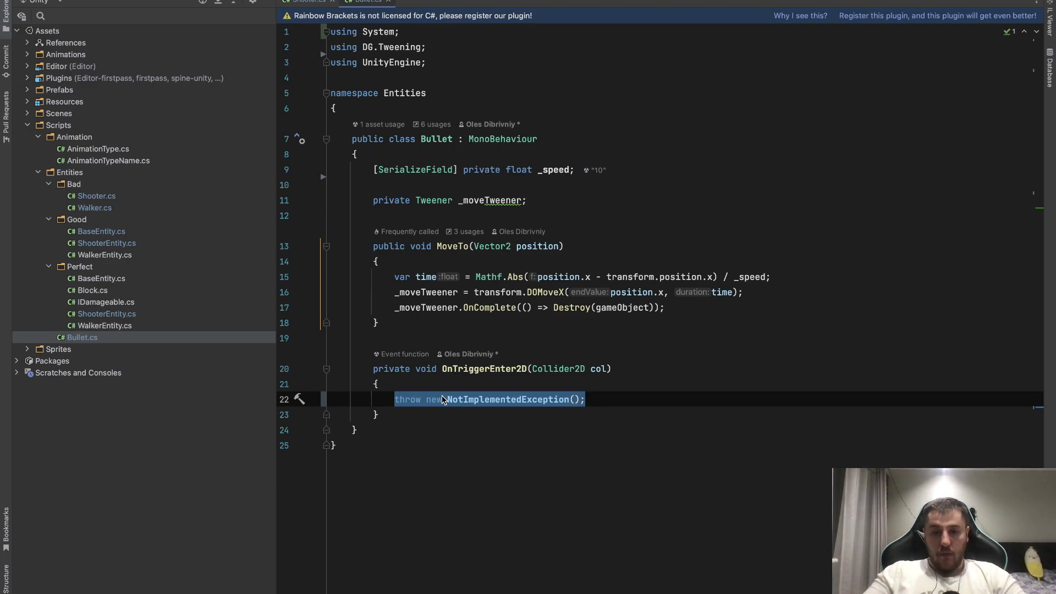
# Write if(col.TryGetComponent(out Walker walker)) in the handler and begin a 'walker.' call.
pyautogui.moveTo(507, 400)
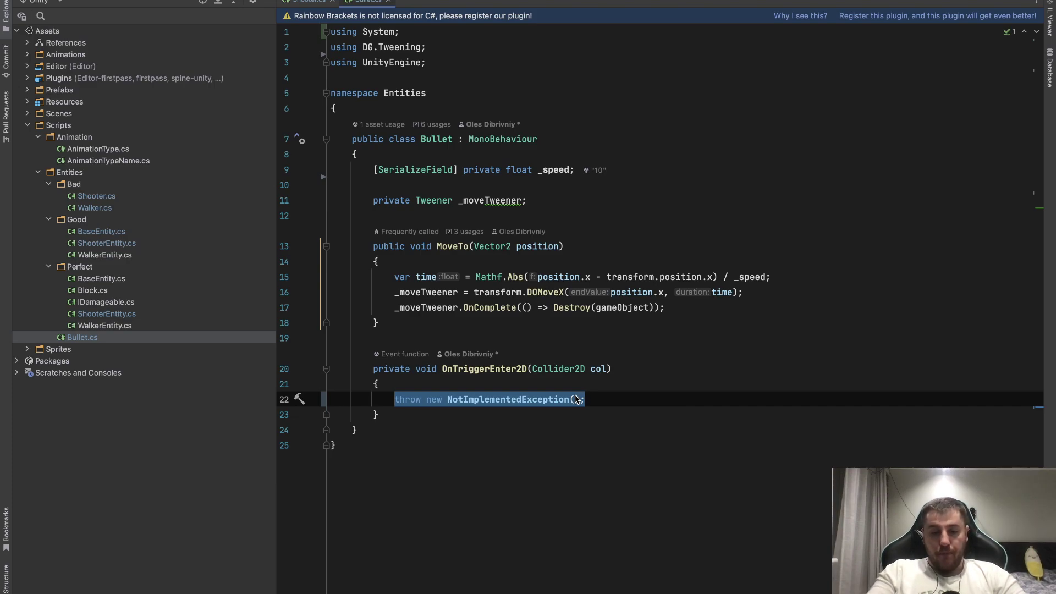
pyautogui.write('if')
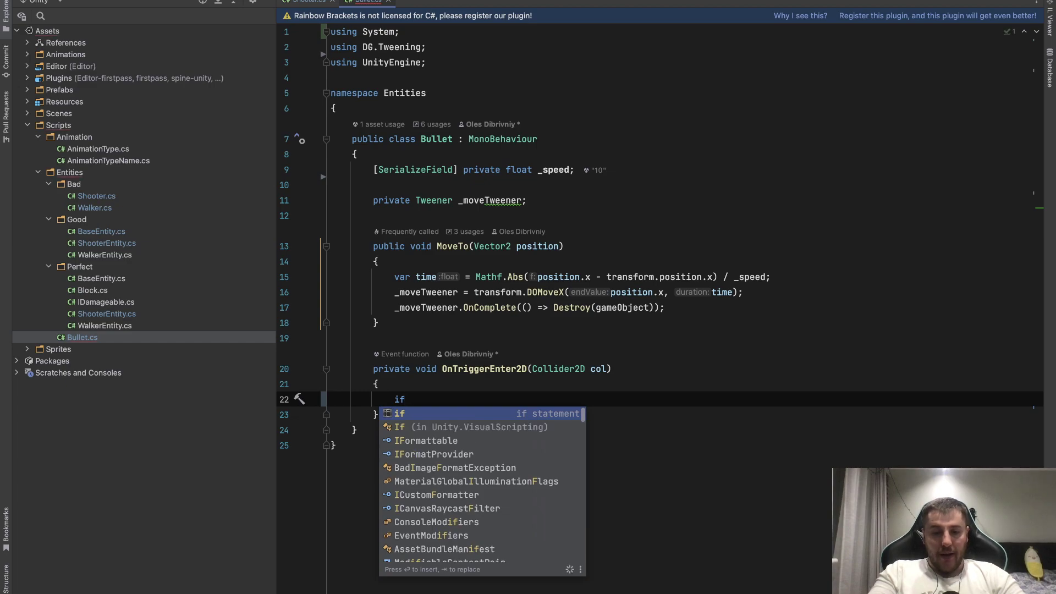
pyautogui.write('(col')
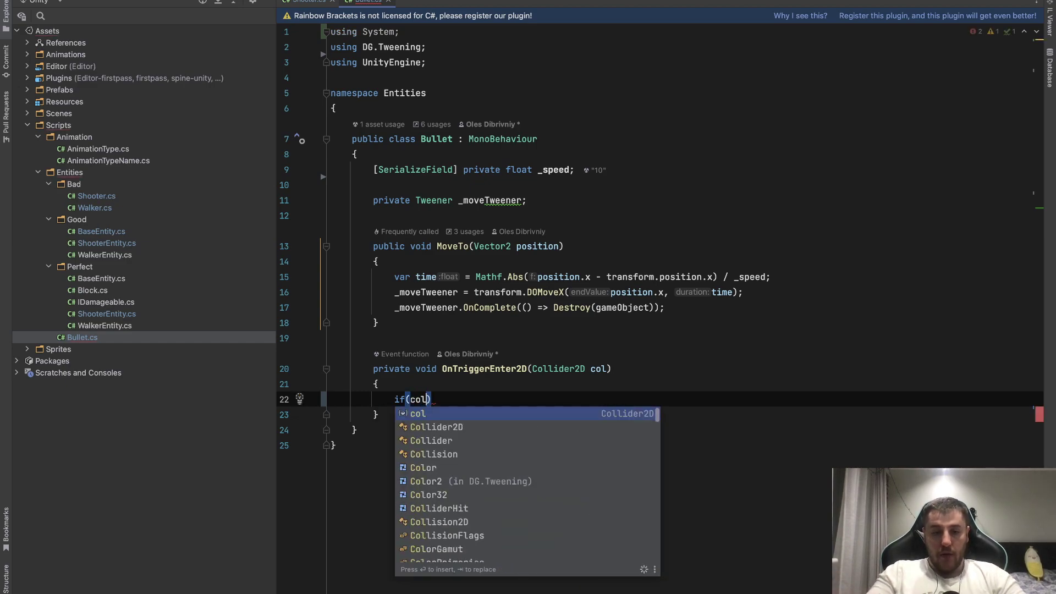
pyautogui.write('.Tr')
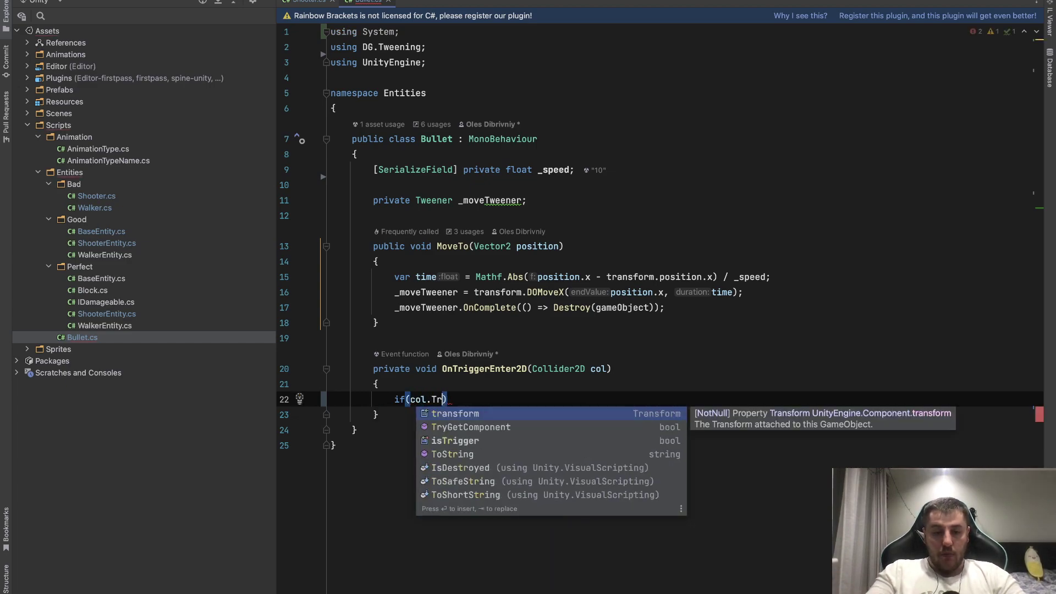
pyautogui.press('Down')
pyautogui.press('Return')
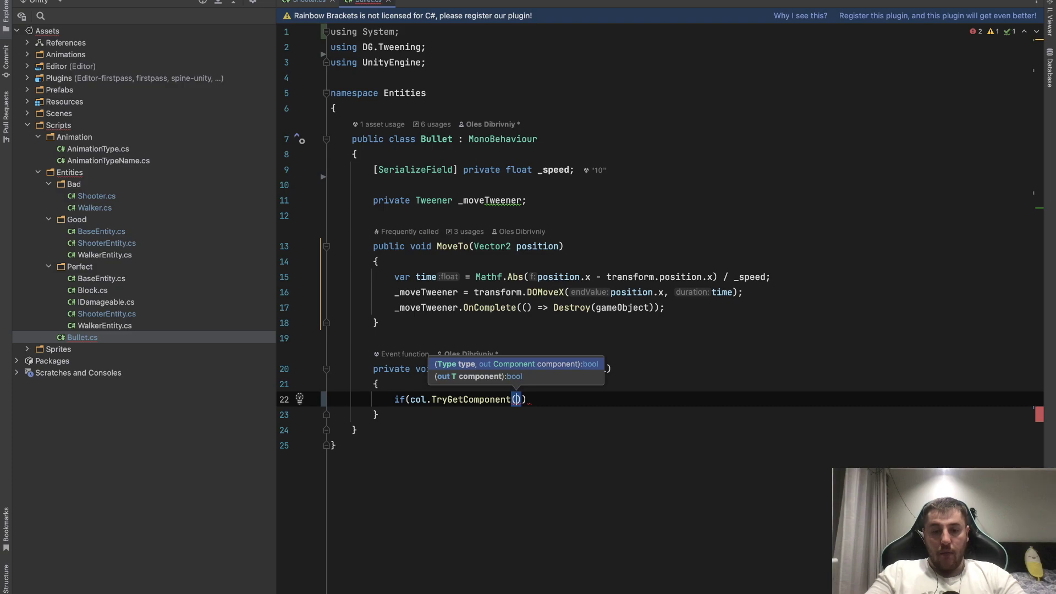
pyautogui.write('out ')
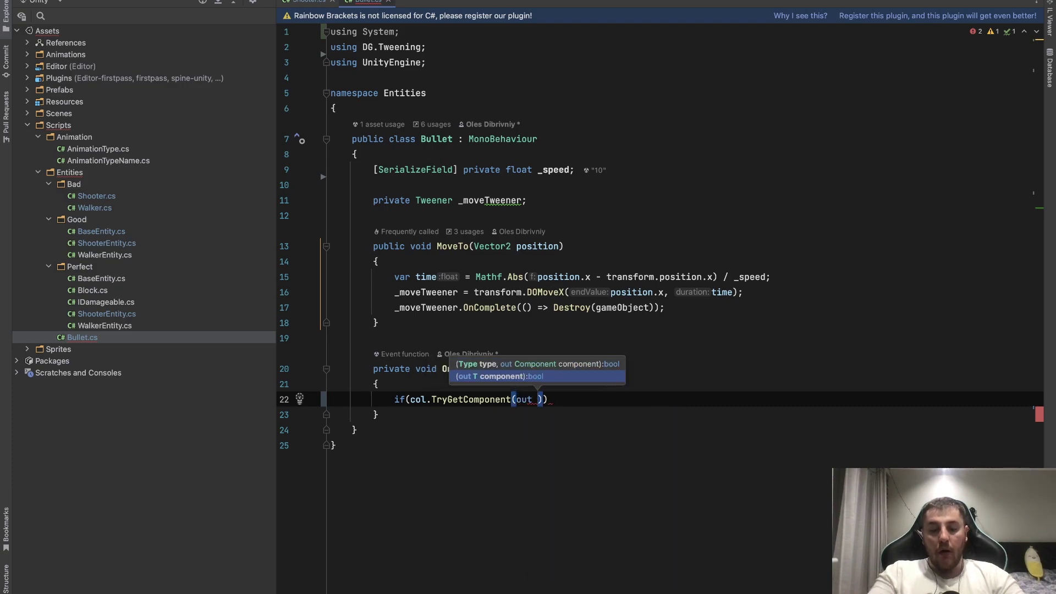
pyautogui.write('Wa')
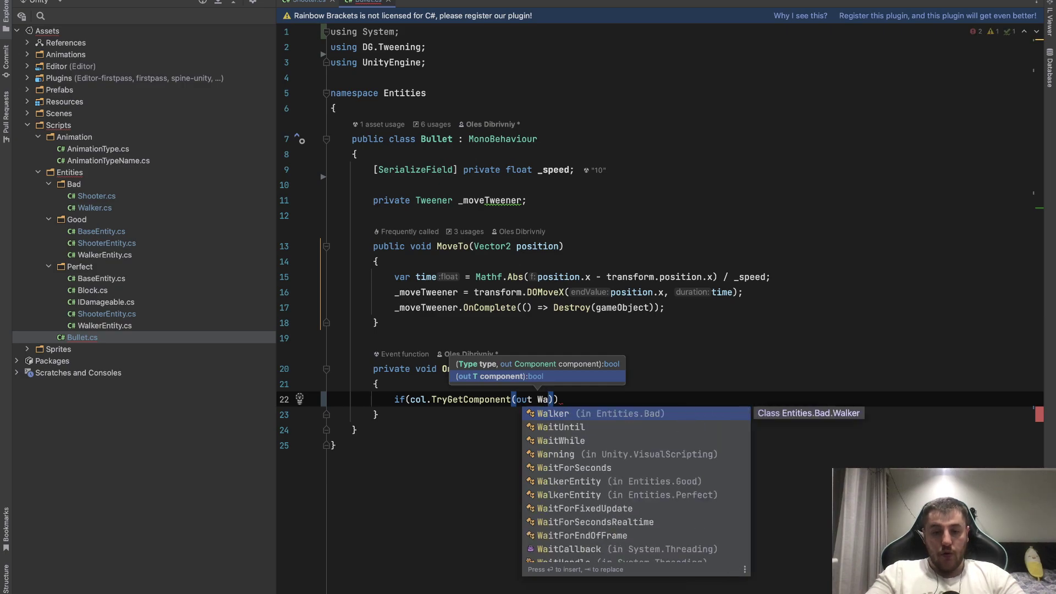
pyautogui.press('Return')
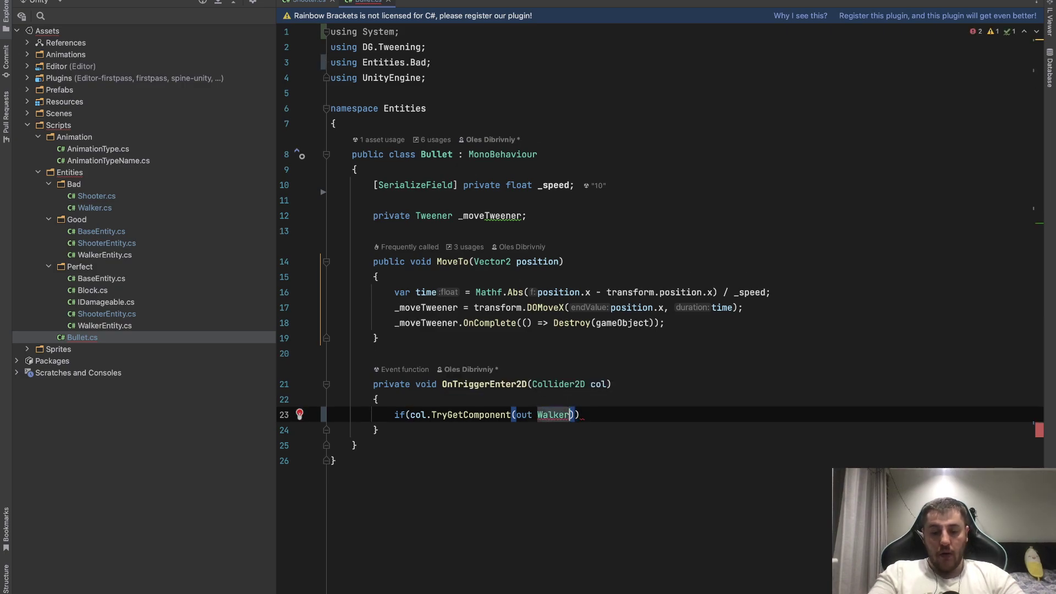
pyautogui.write('wa')
pyautogui.press('Return')
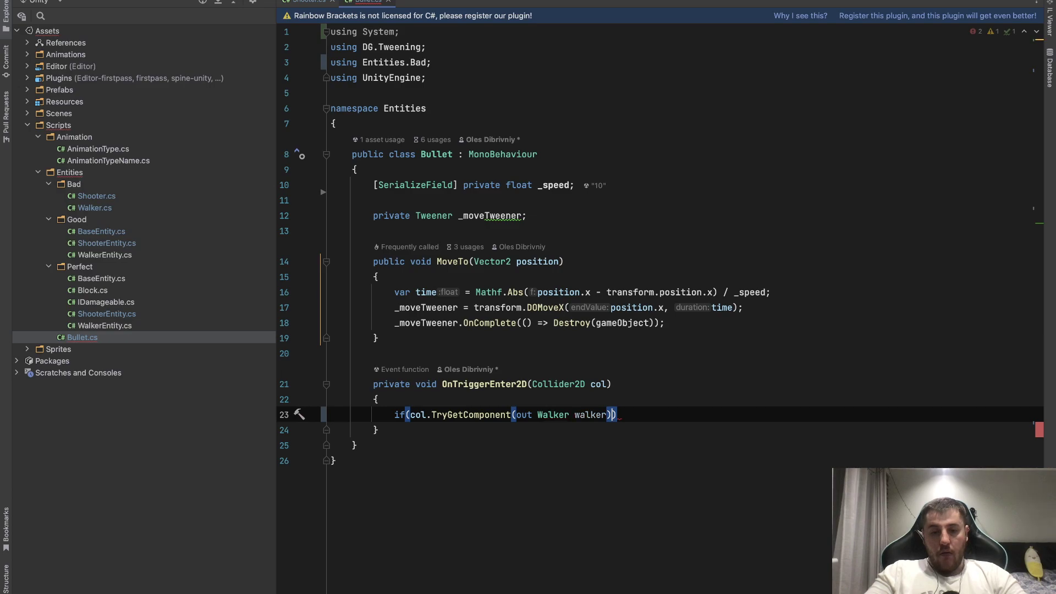
pyautogui.write(')')
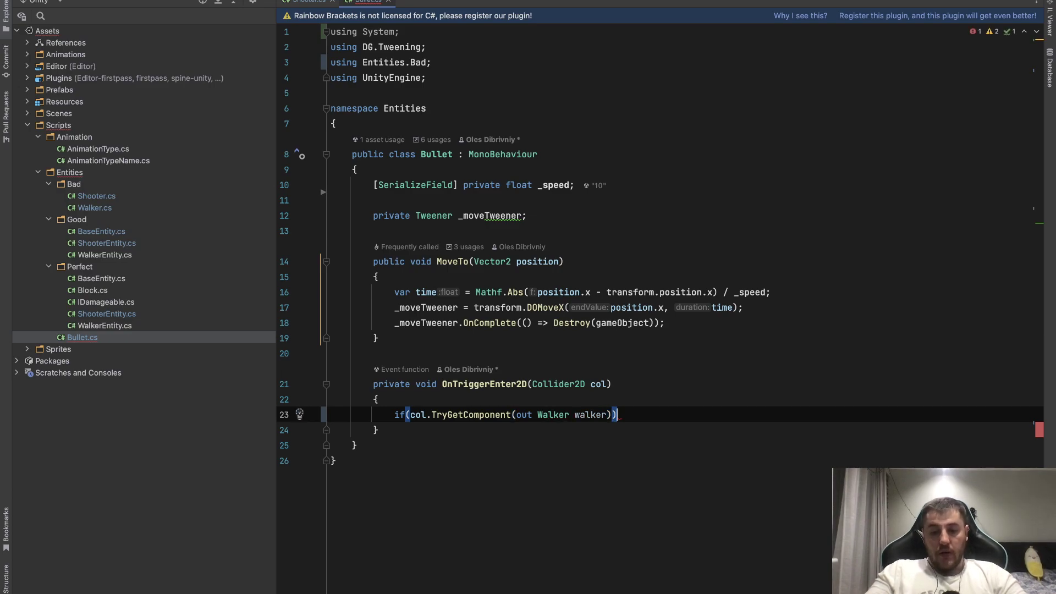
pyautogui.press('Return')
pyautogui.write('wa')
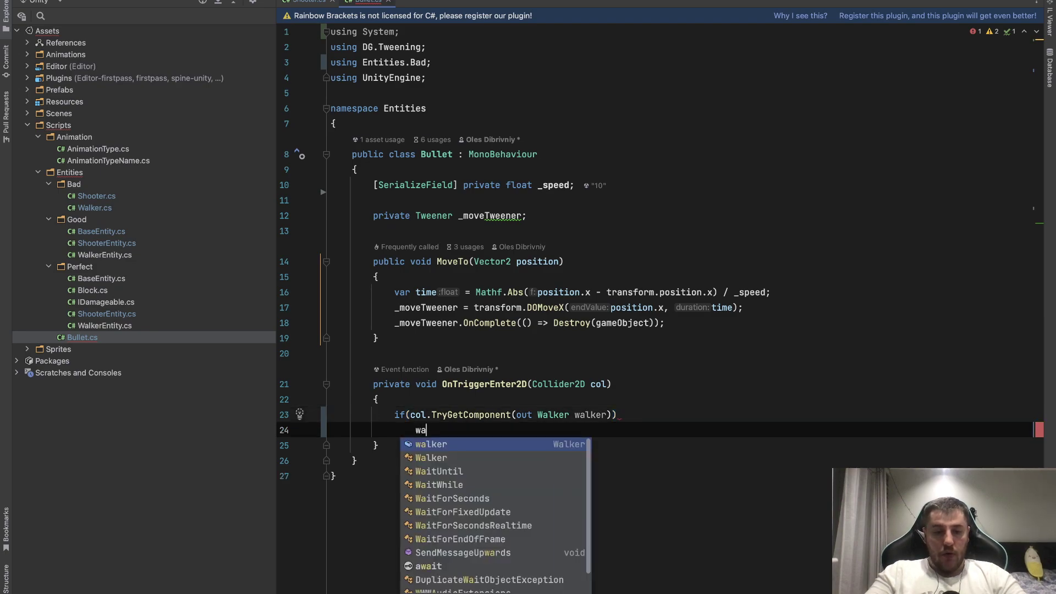
pyautogui.write('lker.')
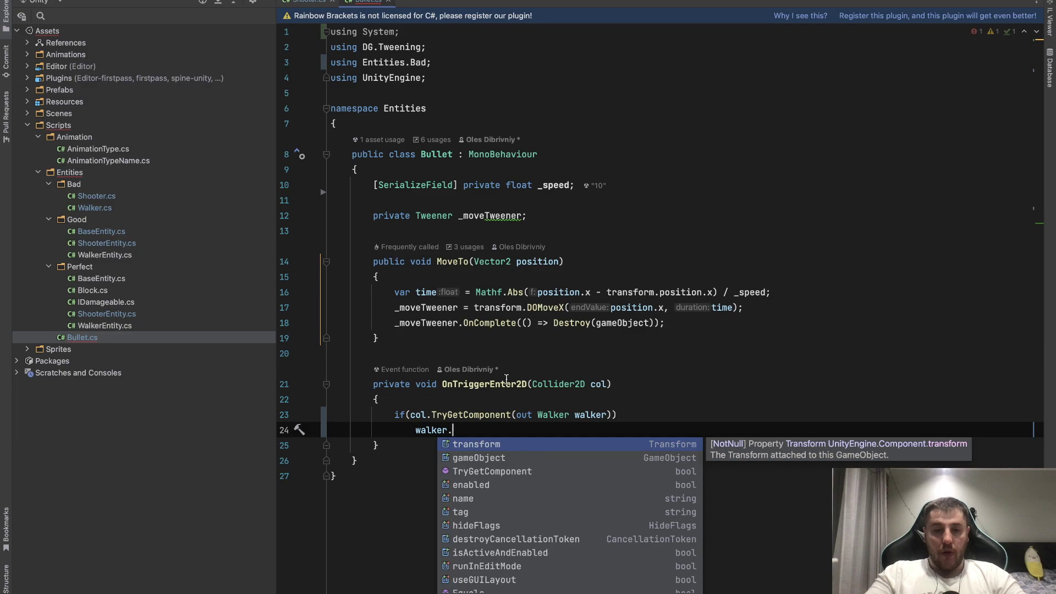
# Open Walker.cs from the project tree and scroll to the top of the class.
pyautogui.click(110, 210)
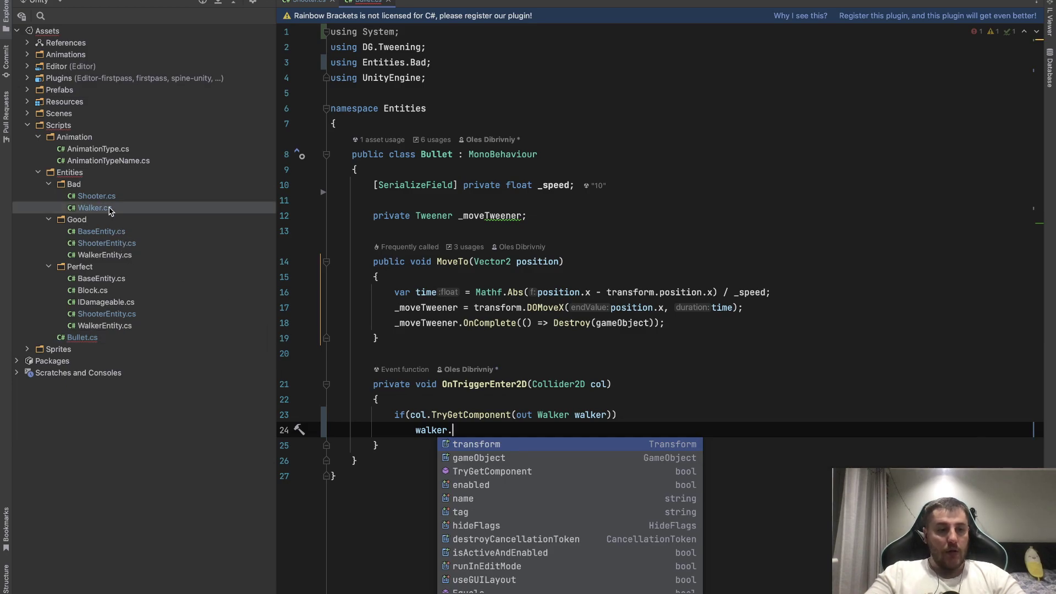
pyautogui.doubleClick(110, 210)
pyautogui.scroll(3, 526, 297)
pyautogui.scroll(1, 526, 297)
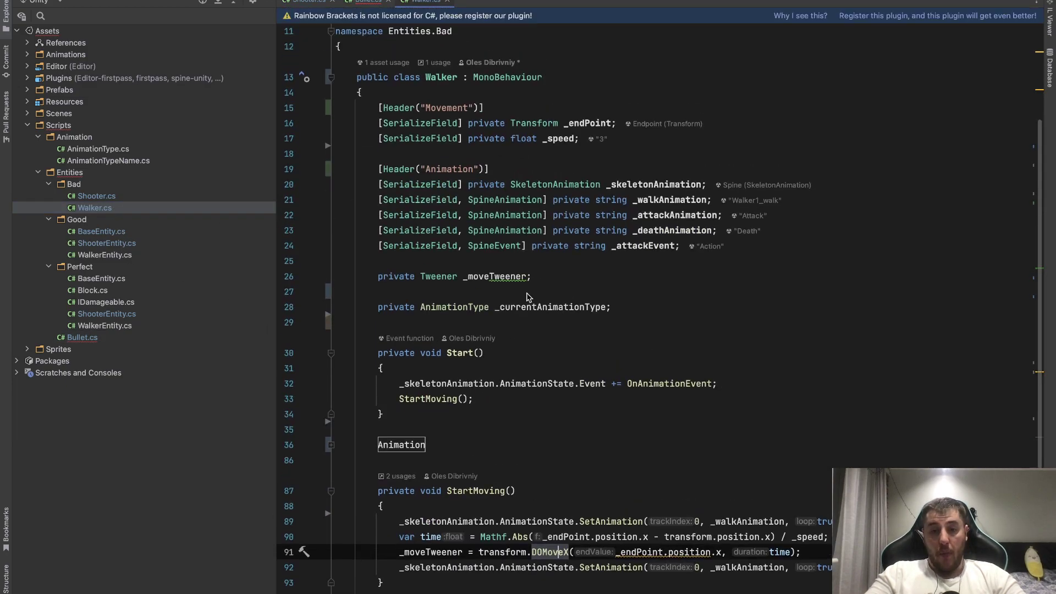
pyautogui.moveTo(508, 194)
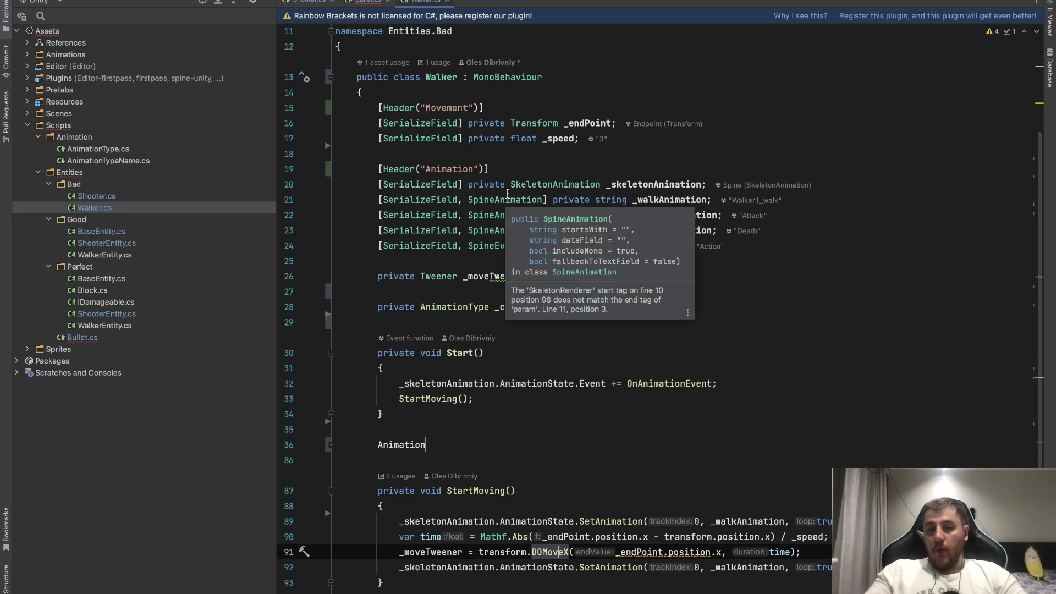
# Add a [SerializeField] private int _hp; field at the top of the Walker class.
pyautogui.click(360, 92)
pyautogui.press('Return')
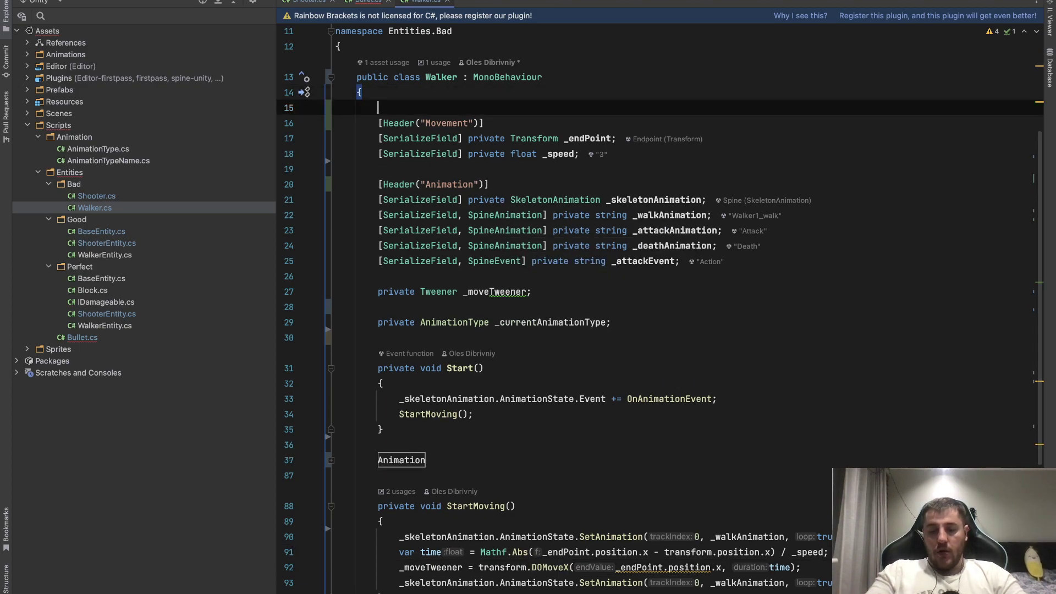
pyautogui.write('private')
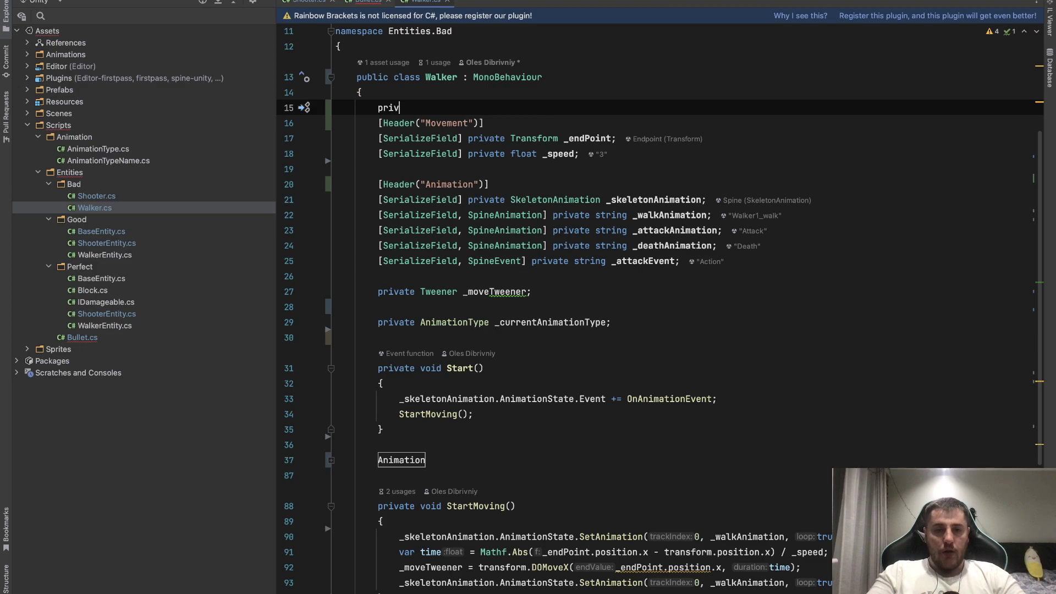
pyautogui.press('BackSpace')
pyautogui.press('BackSpace')
pyautogui.press('BackSpace')
pyautogui.press('BackSpace')
pyautogui.press('BackSpace')
pyautogui.write('[Se')
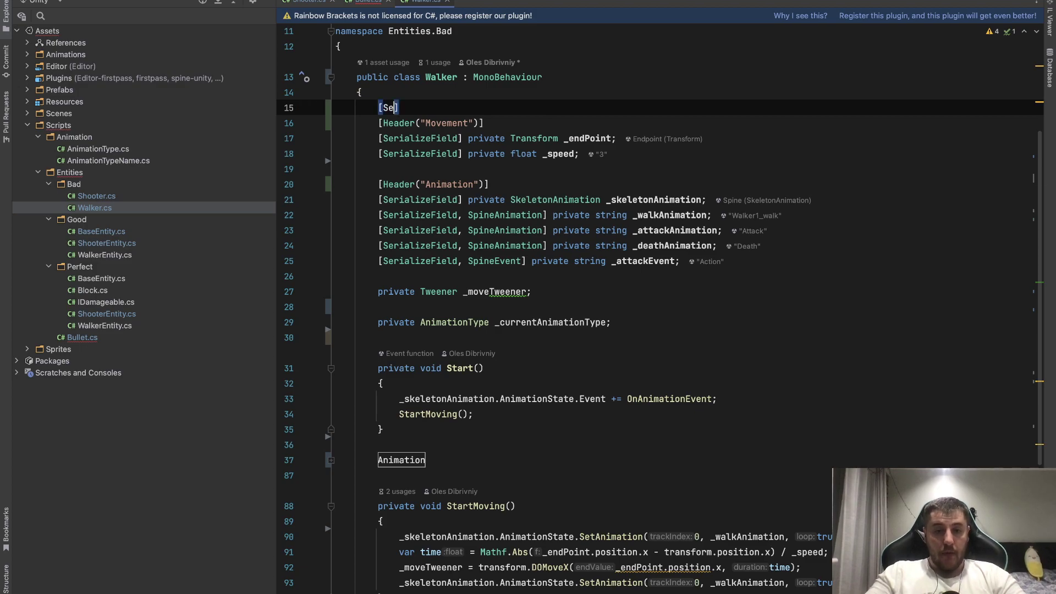
pyautogui.write('r')
pyautogui.press('Return')
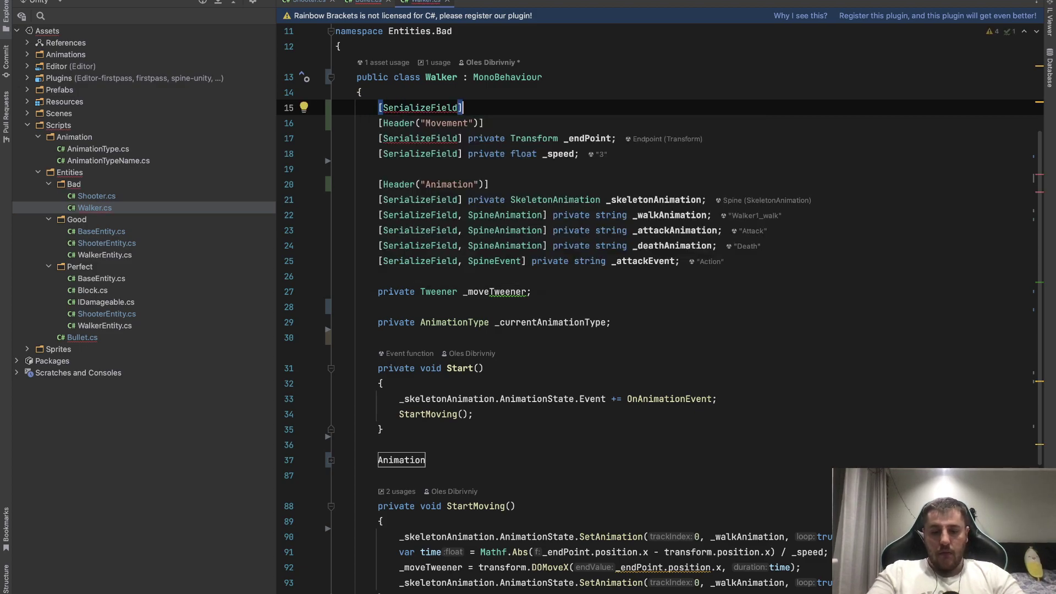
pyautogui.write('private')
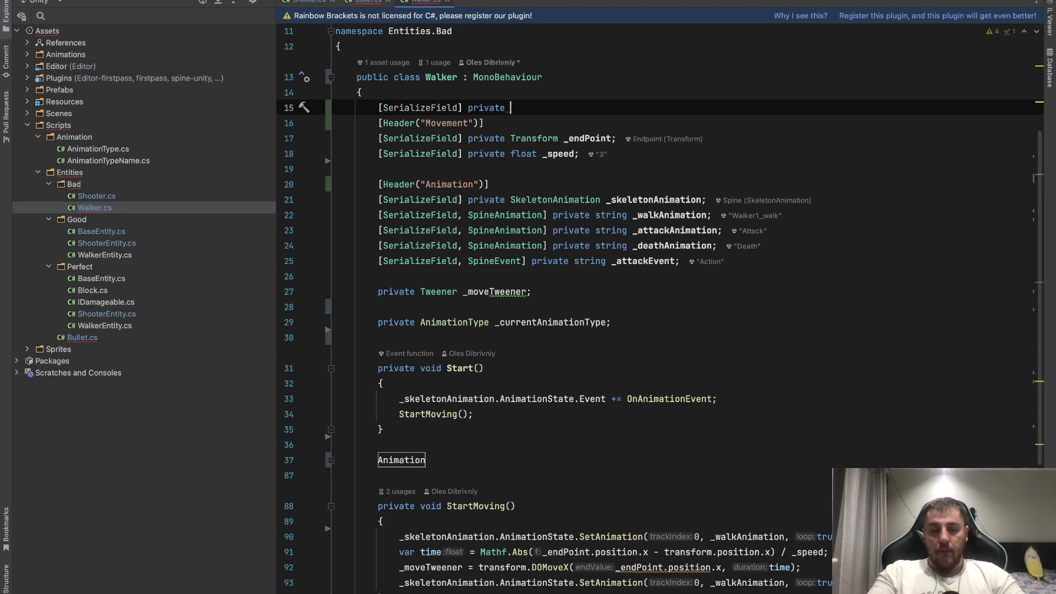
pyautogui.write(' int _hp')
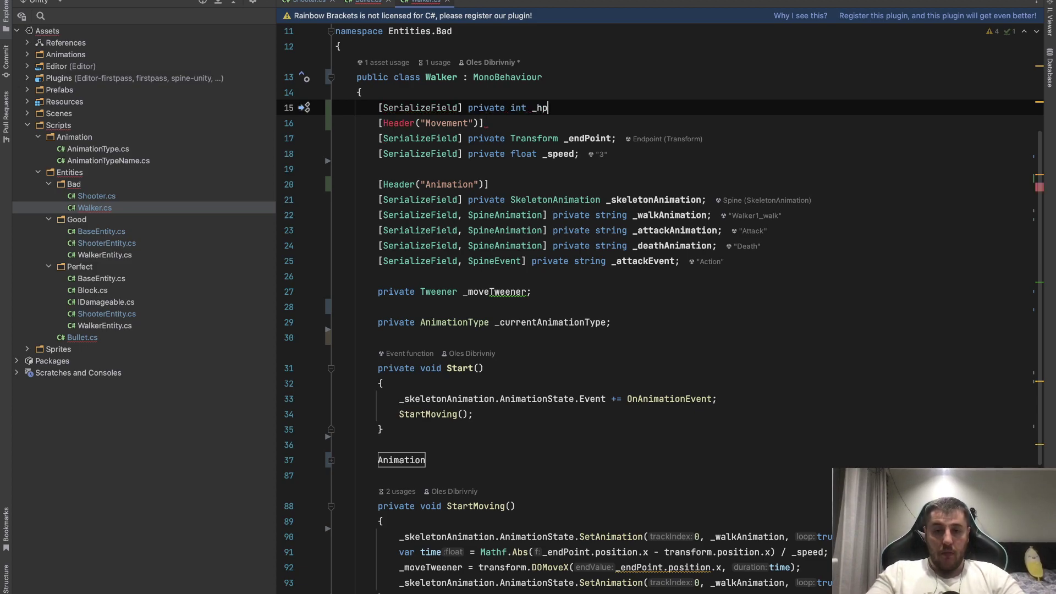
pyautogui.write(';')
pyautogui.press('Return')
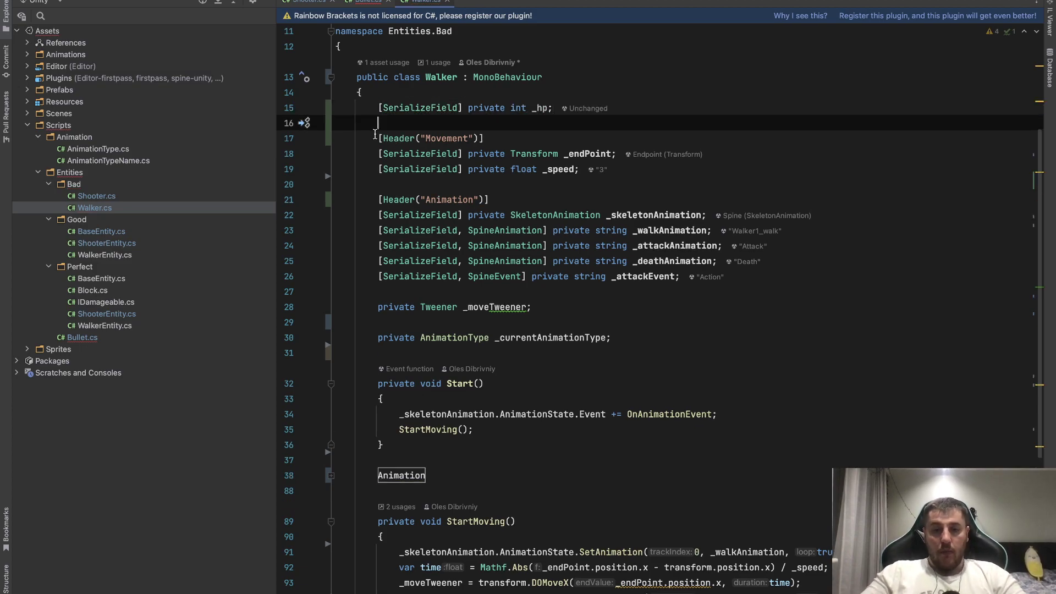
pyautogui.scroll(-3, 385, 247)
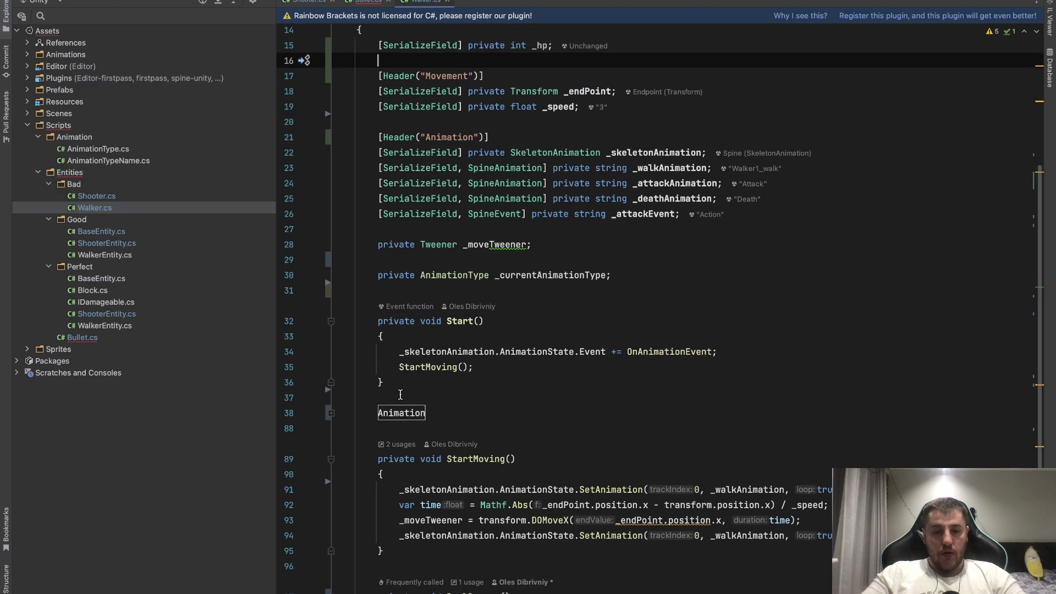
pyautogui.click(401, 385)
# Declare public void TakeDamage(int damage) after Start, fixing the 'damge' typo, and open its body.
pyautogui.press('Return')
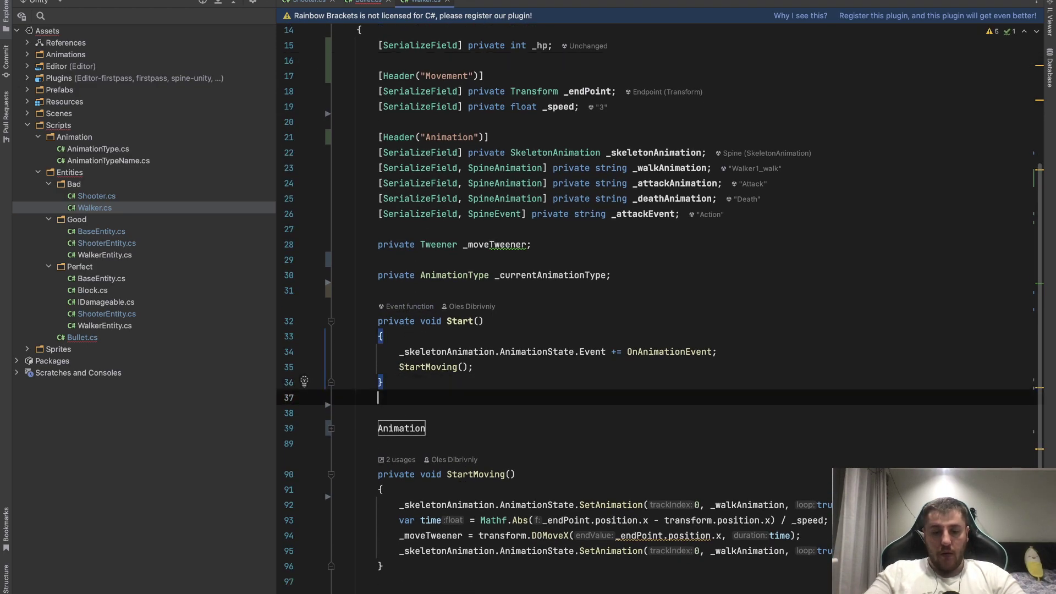
pyautogui.press('Return')
pyautogui.write('public void')
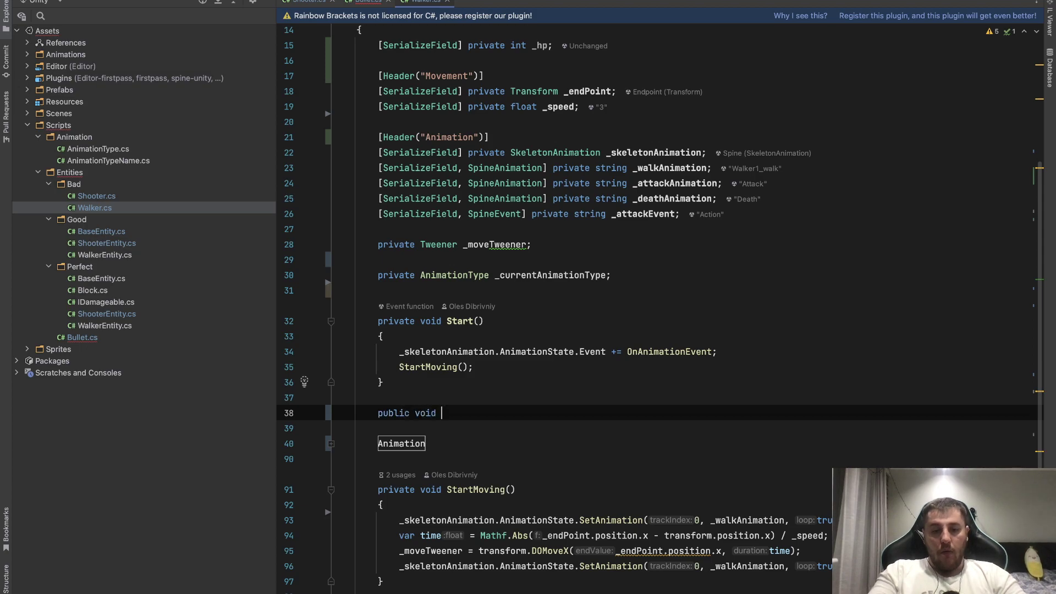
pyautogui.write(' TakeDamag')
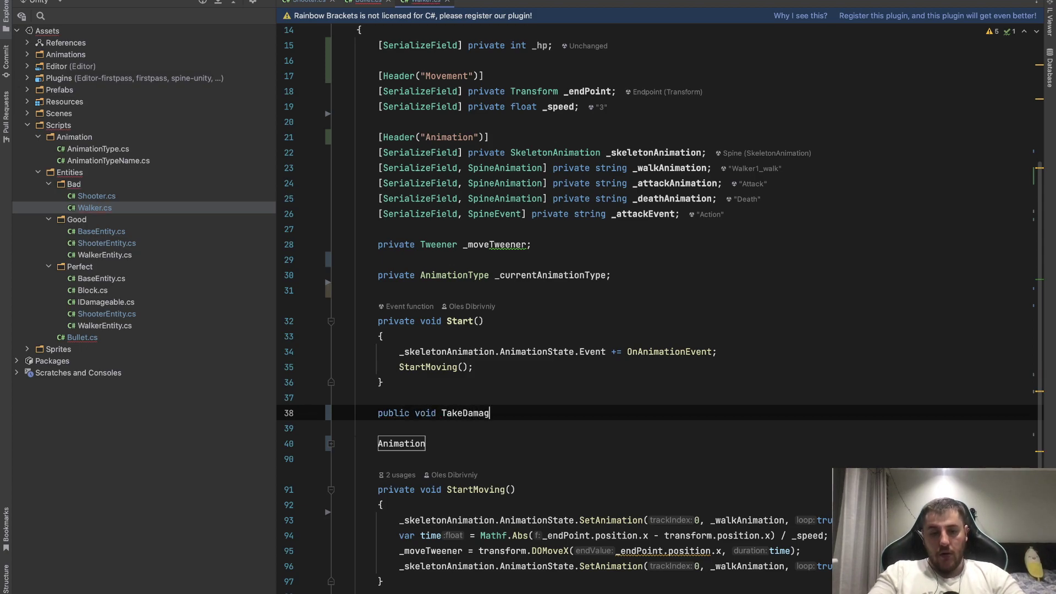
pyautogui.write('e(i')
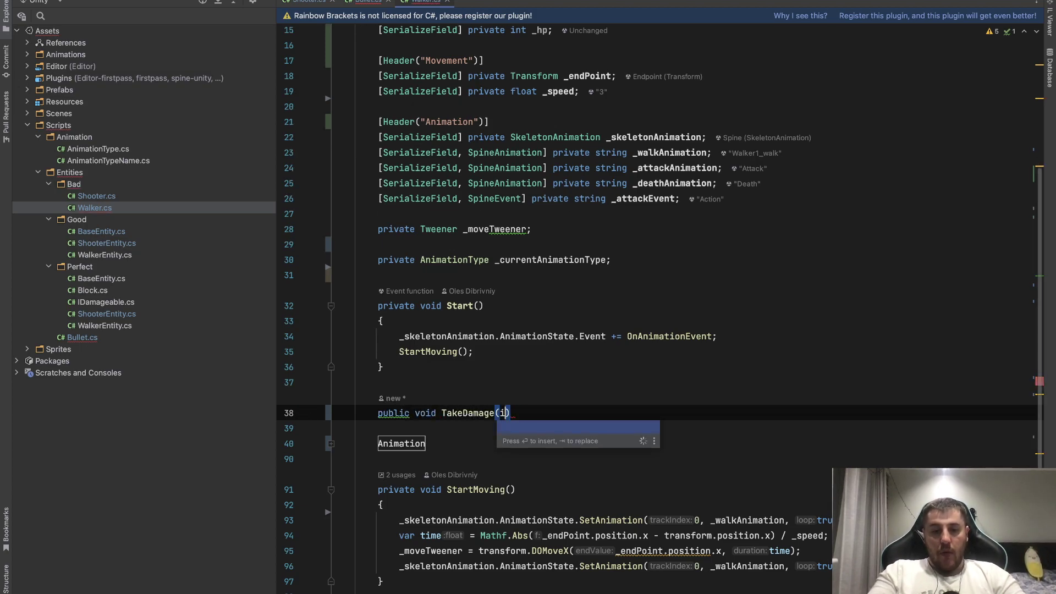
pyautogui.write('nt damge')
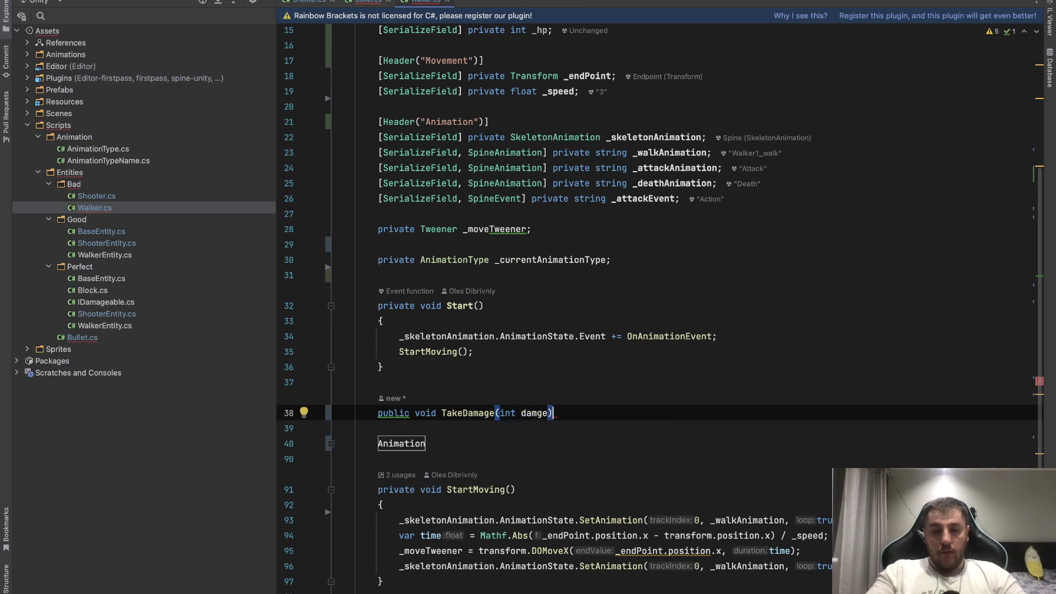
pyautogui.press('Left')
pyautogui.write('a')
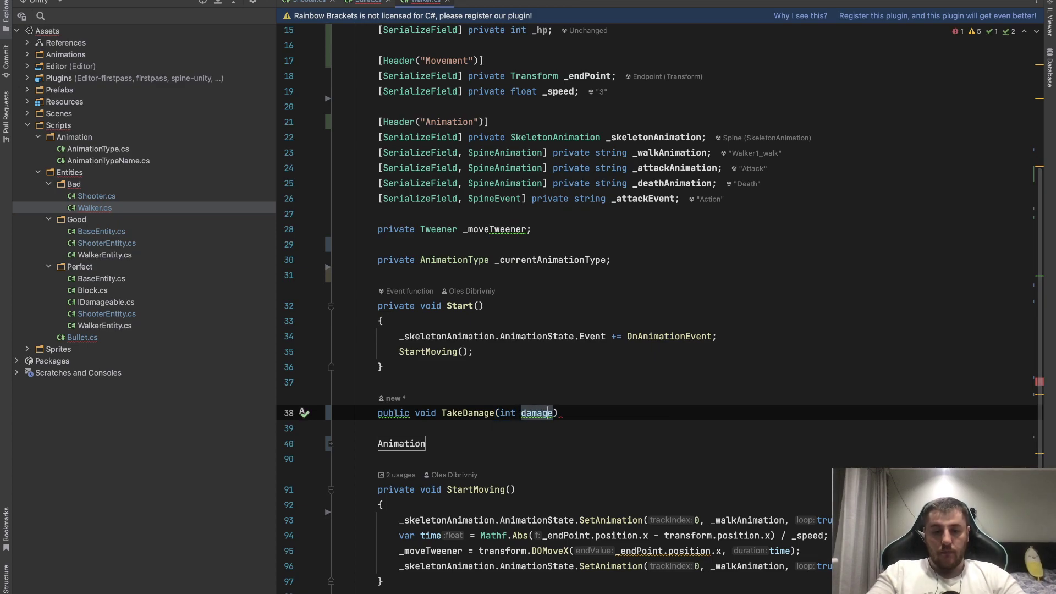
pyautogui.press('Return')
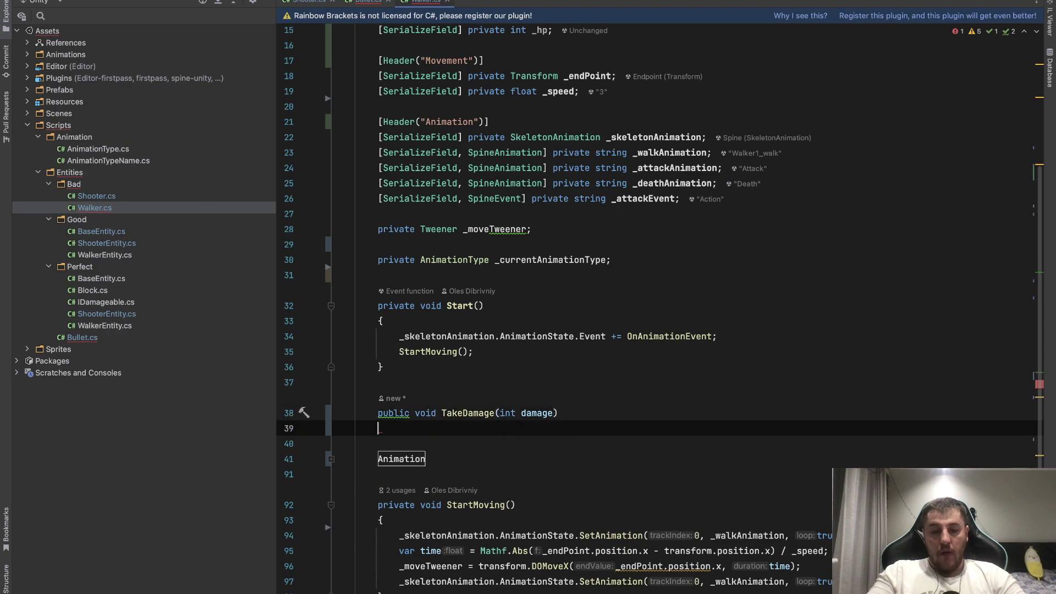
pyautogui.write('{')
pyautogui.press('Return')
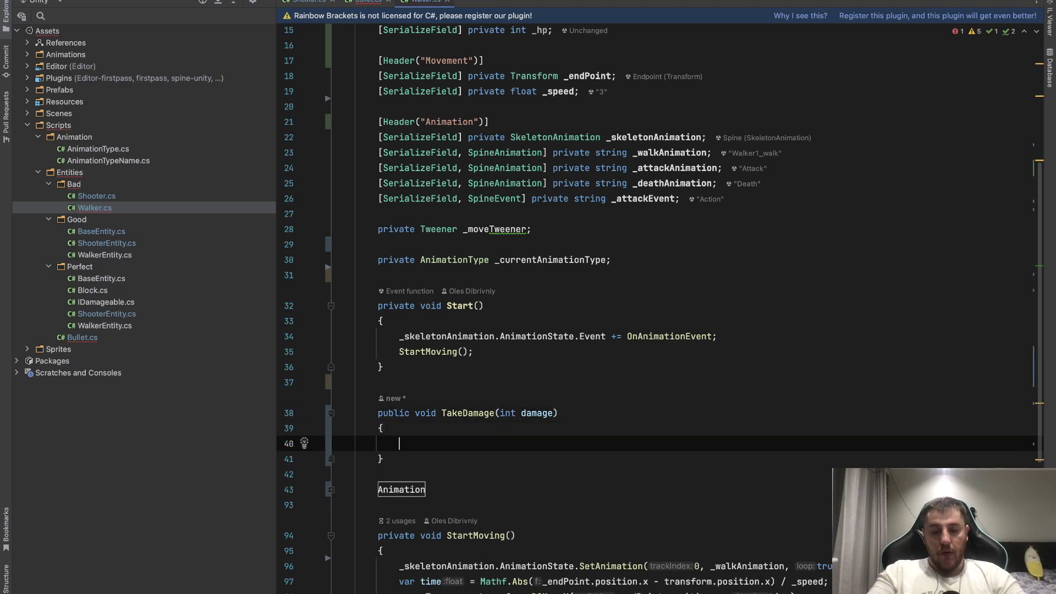
# Make TakeDamage subtract damage from _hp.
pyautogui.write('if(')
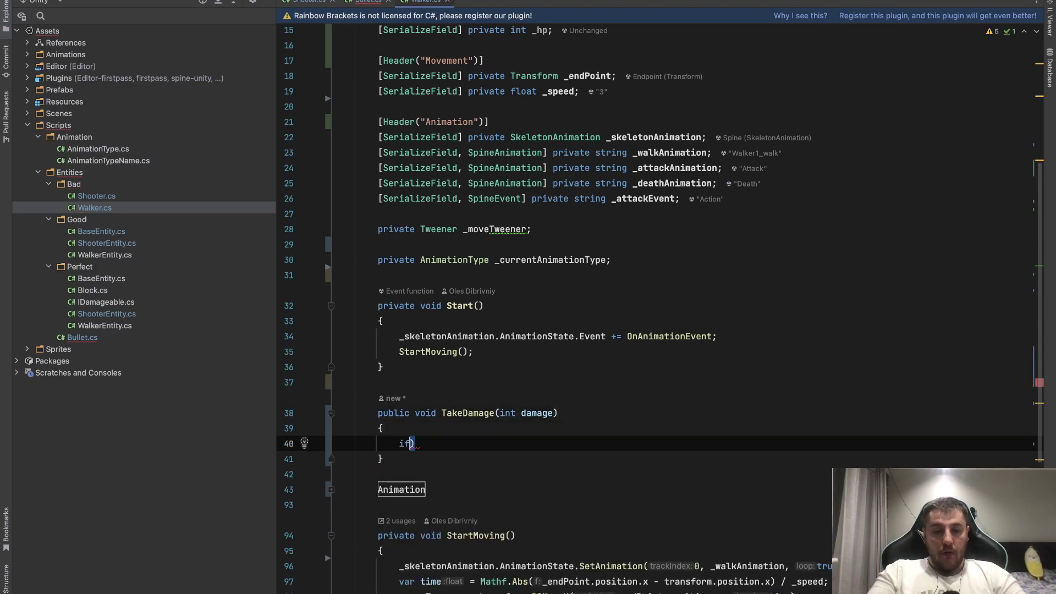
pyautogui.press('BackSpace')
pyautogui.press('BackSpace')
pyautogui.write('hp ')
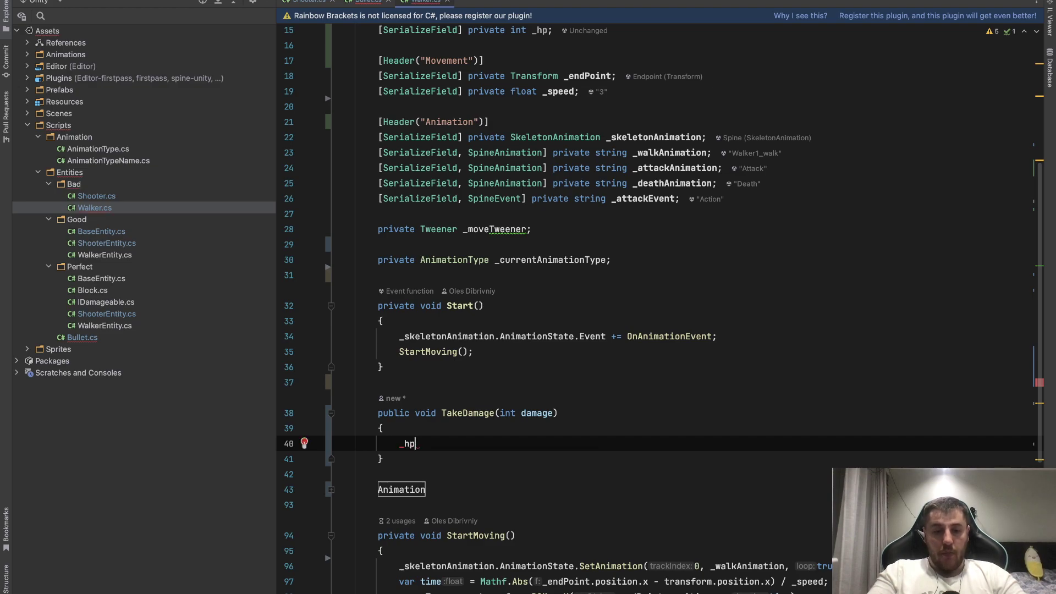
pyautogui.write('-= da')
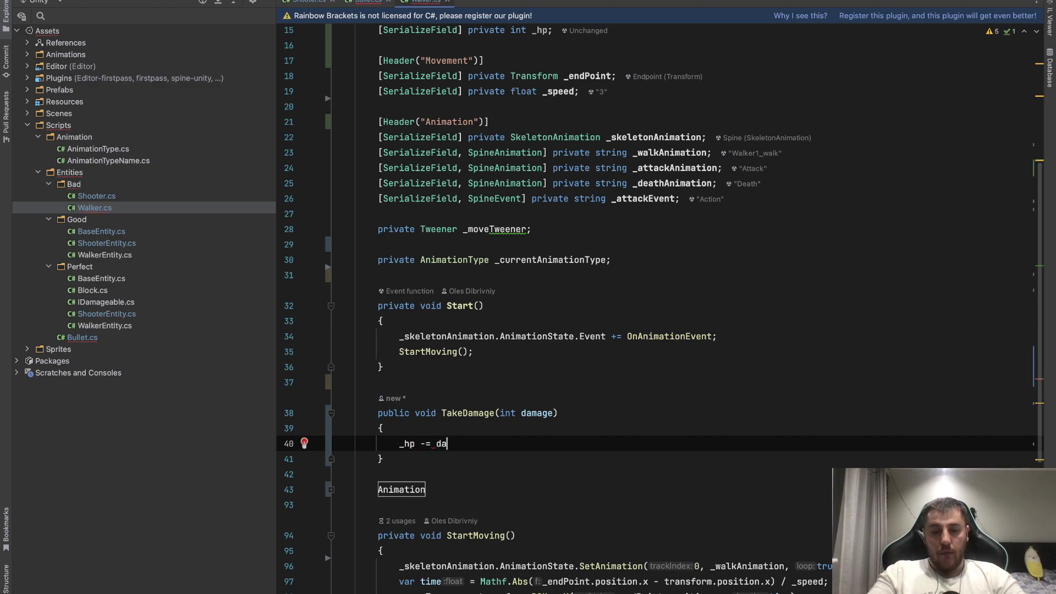
pyautogui.press('Return')
pyautogui.write(';')
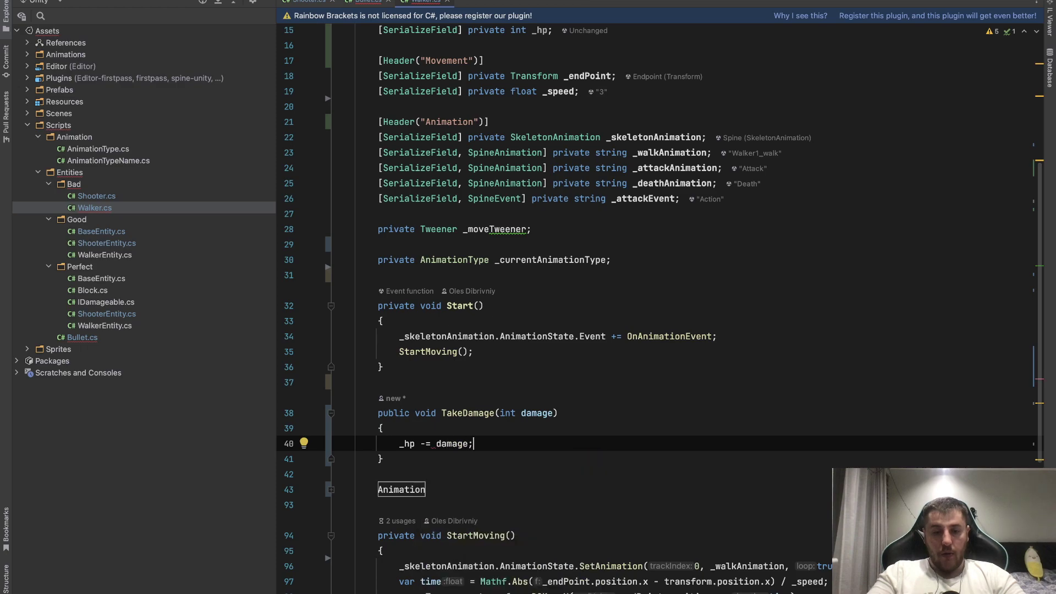
pyautogui.press('Return')
# Add if(_hp <= 0) Die(); and generate a Die method stub via quick fix.
pyautogui.write('if')
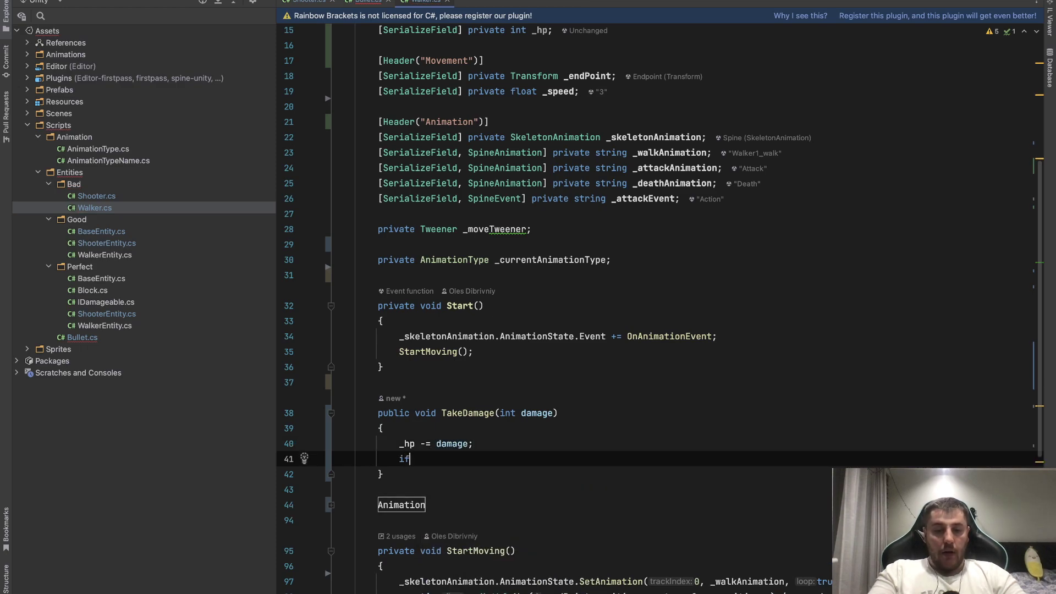
pyautogui.write('(_h')
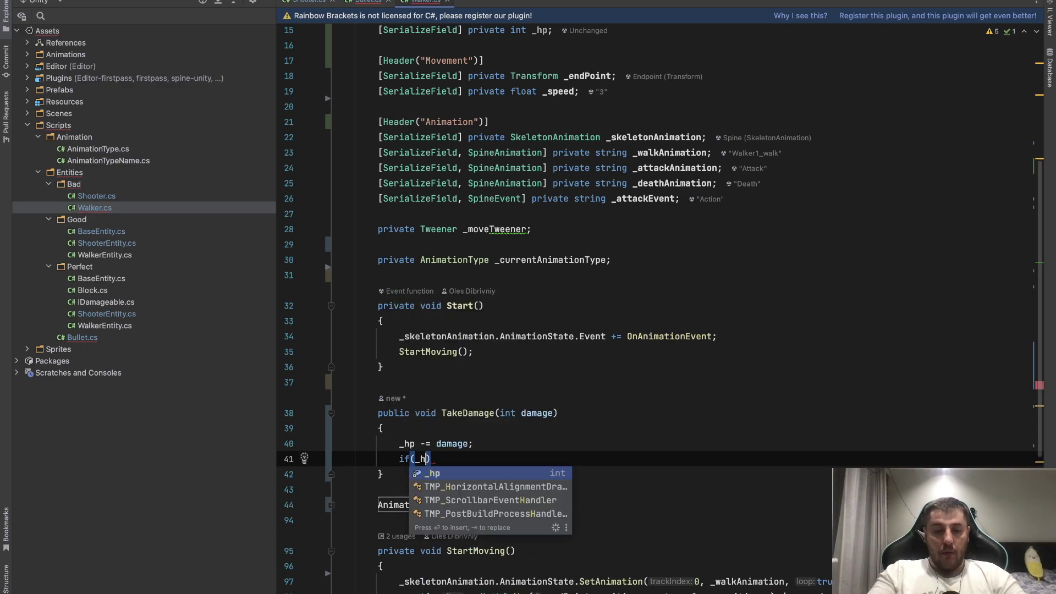
pyautogui.write('p <= ')
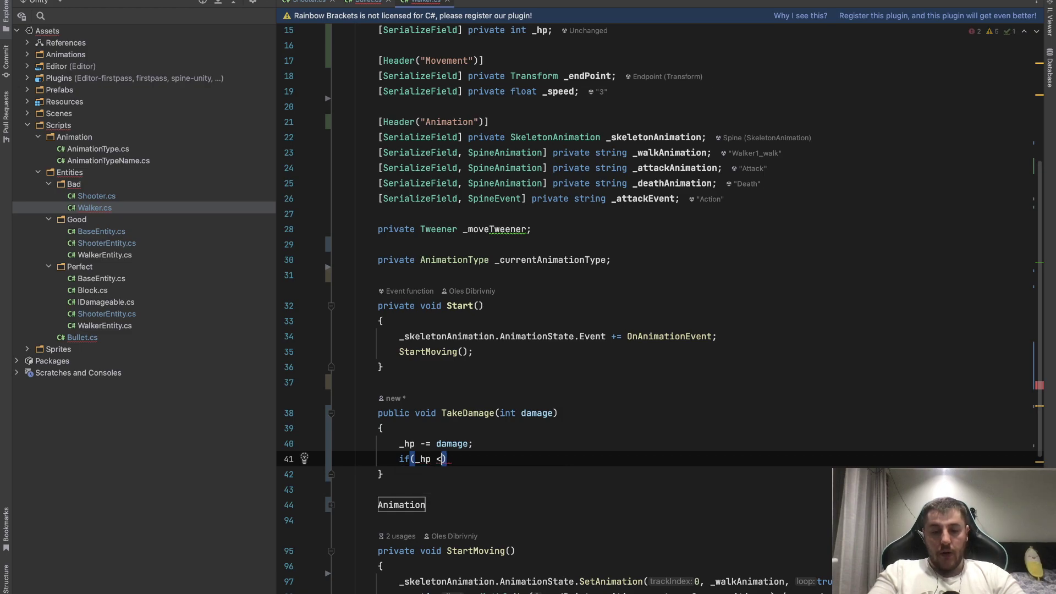
pyautogui.write('0')
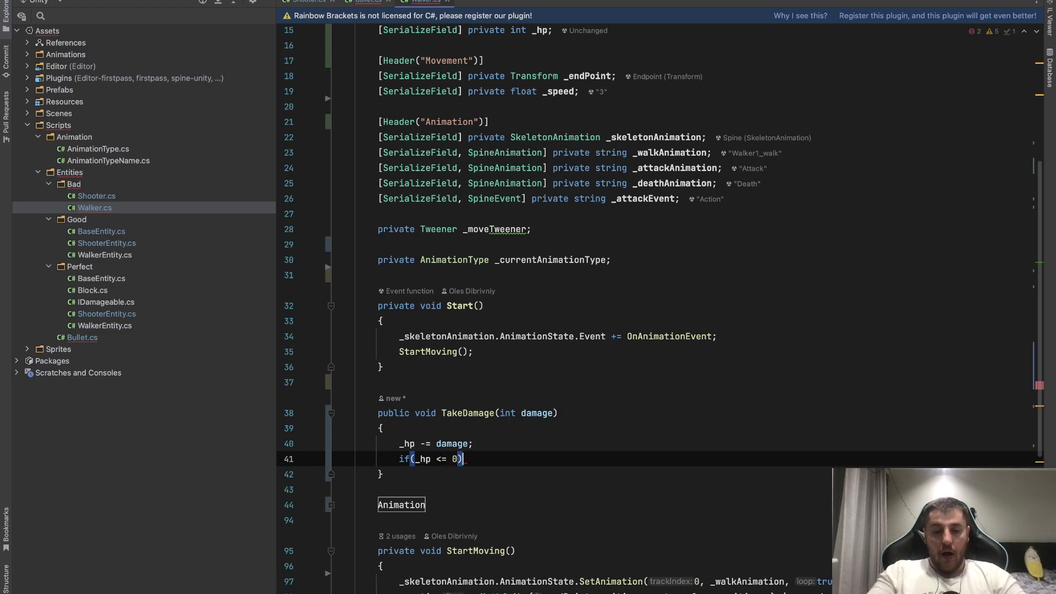
pyautogui.press('Return')
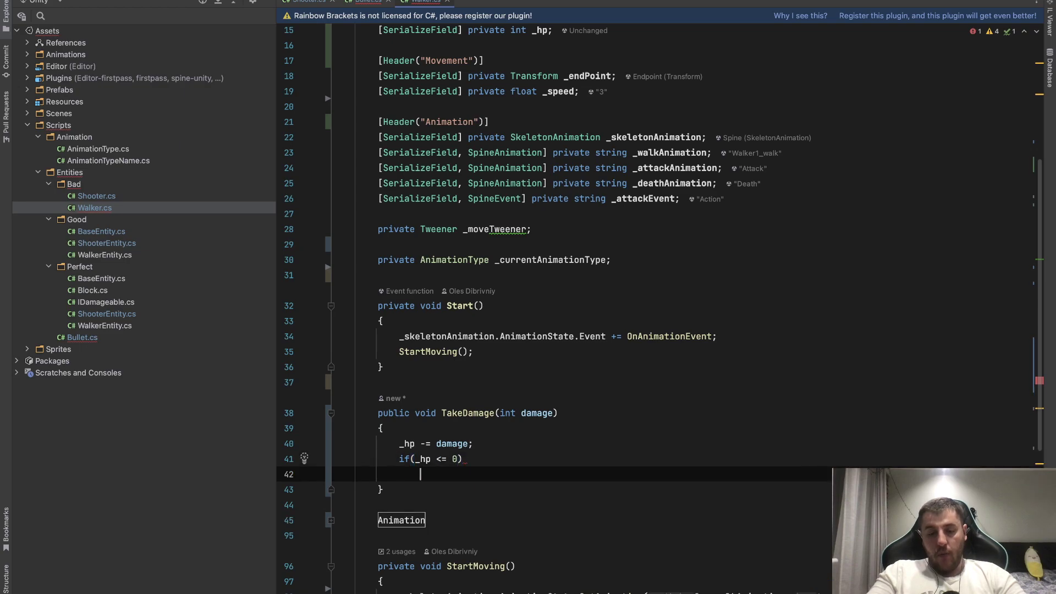
pyautogui.write('Die')
pyautogui.press('Return')
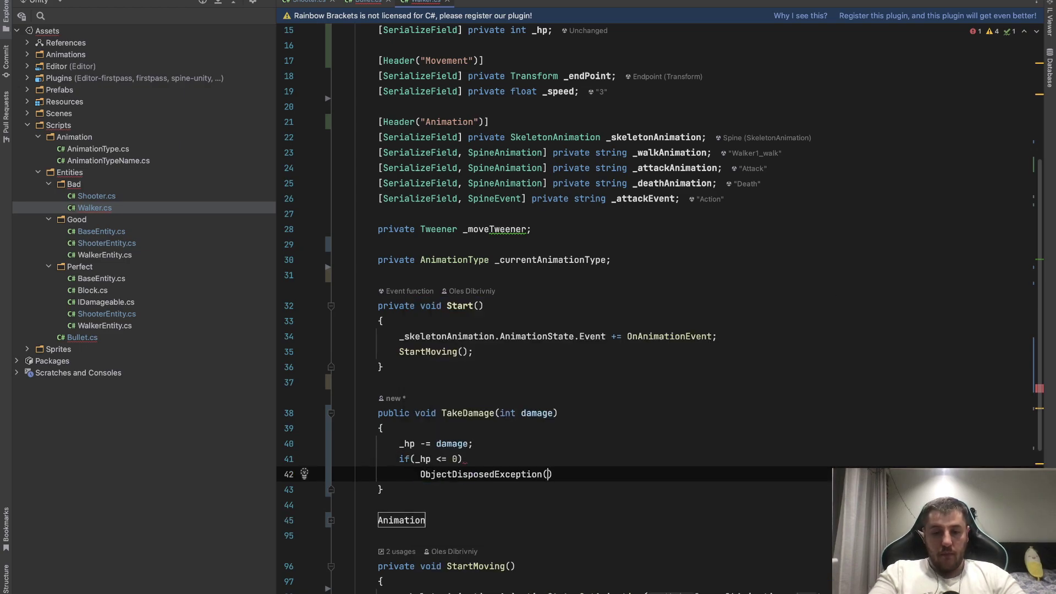
pyautogui.write('(')
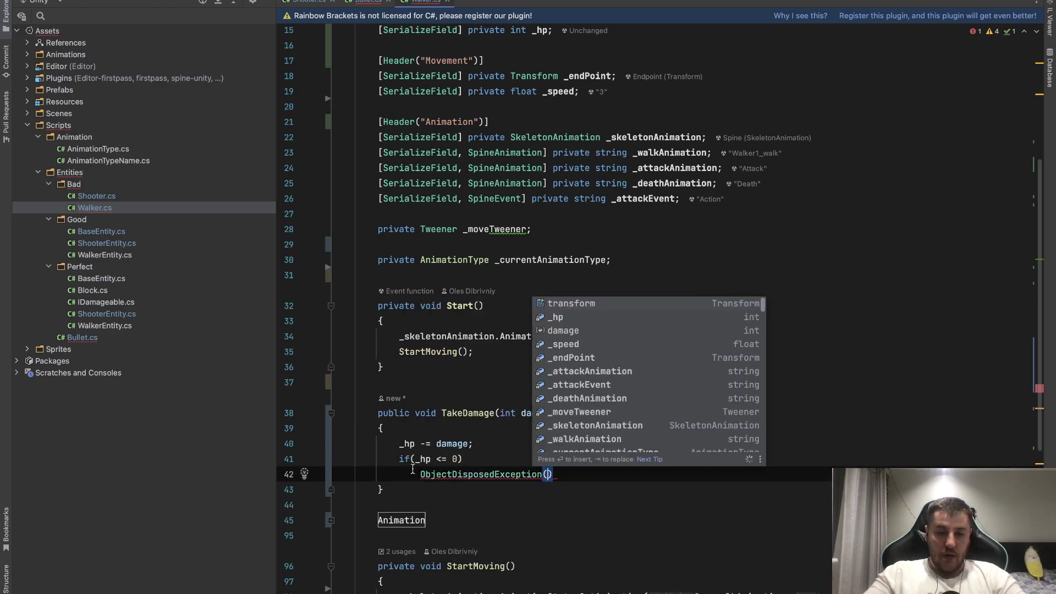
pyautogui.moveTo(413, 474); pyautogui.dragTo(556, 474)
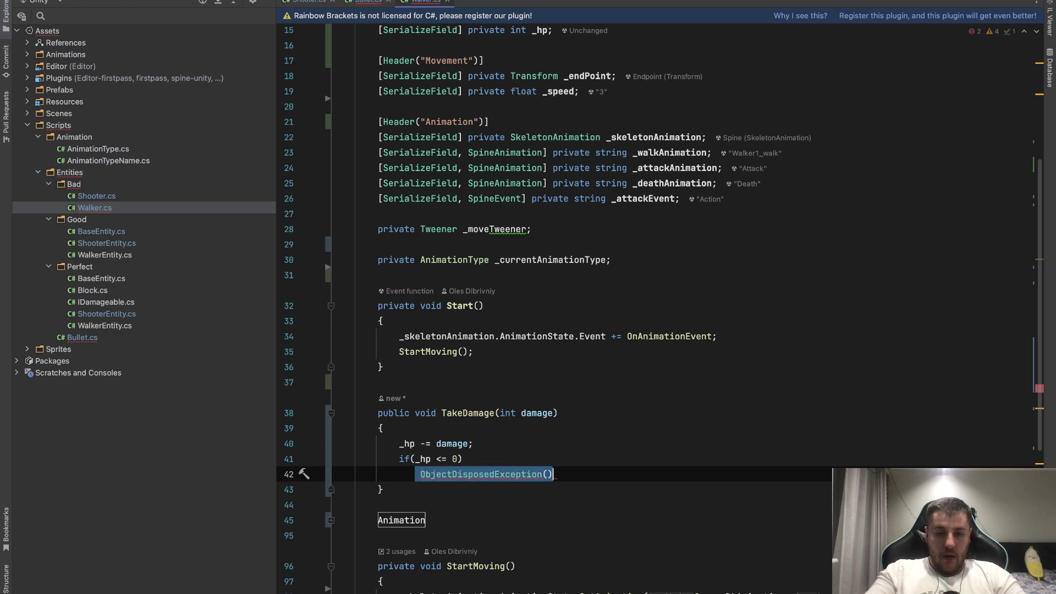
pyautogui.press('BackSpace')
pyautogui.write('Die')
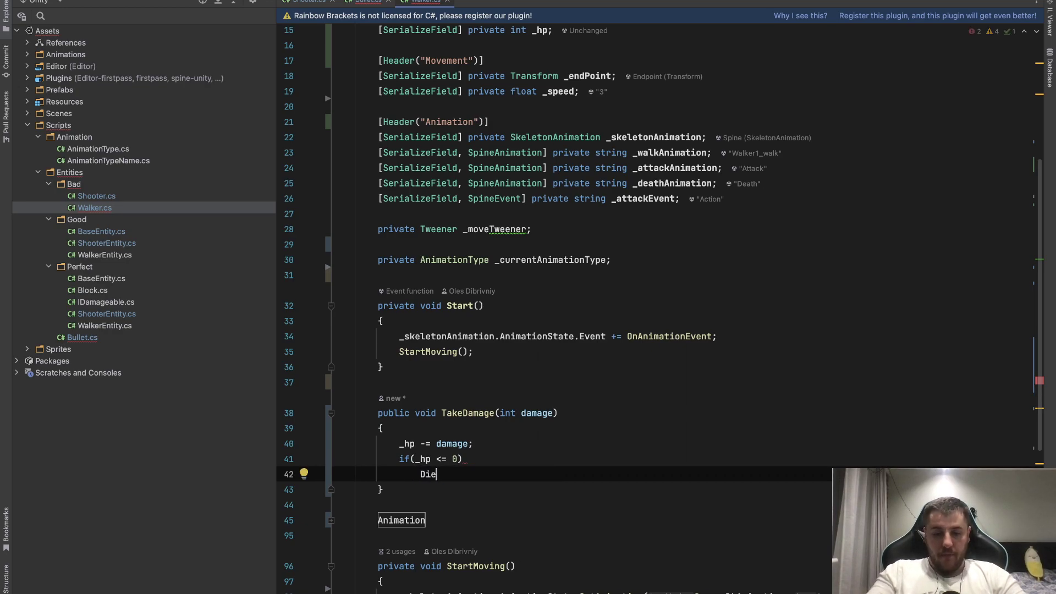
pyautogui.click(459, 476)
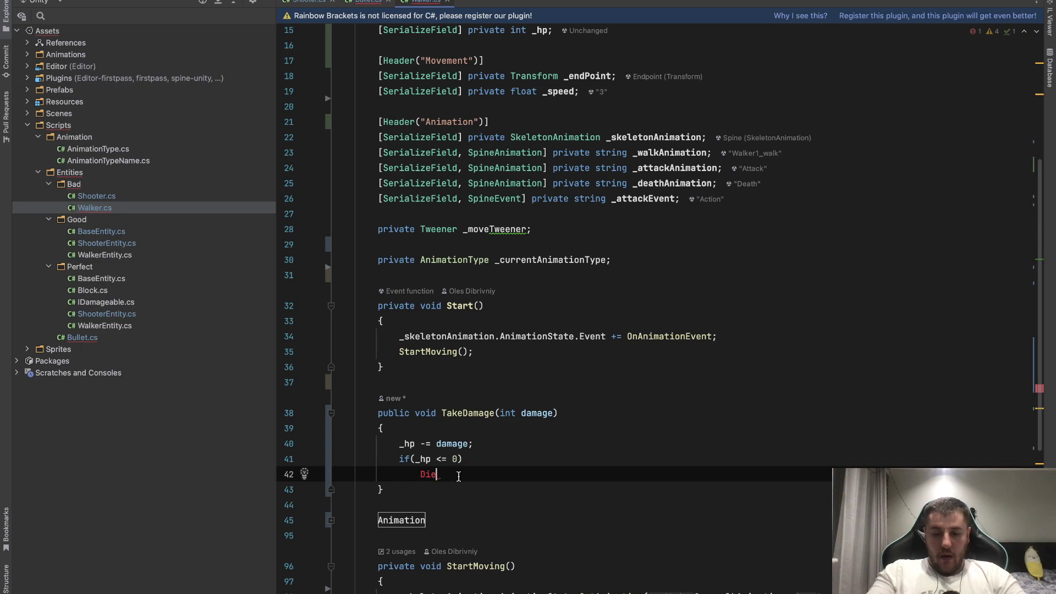
pyautogui.write('();')
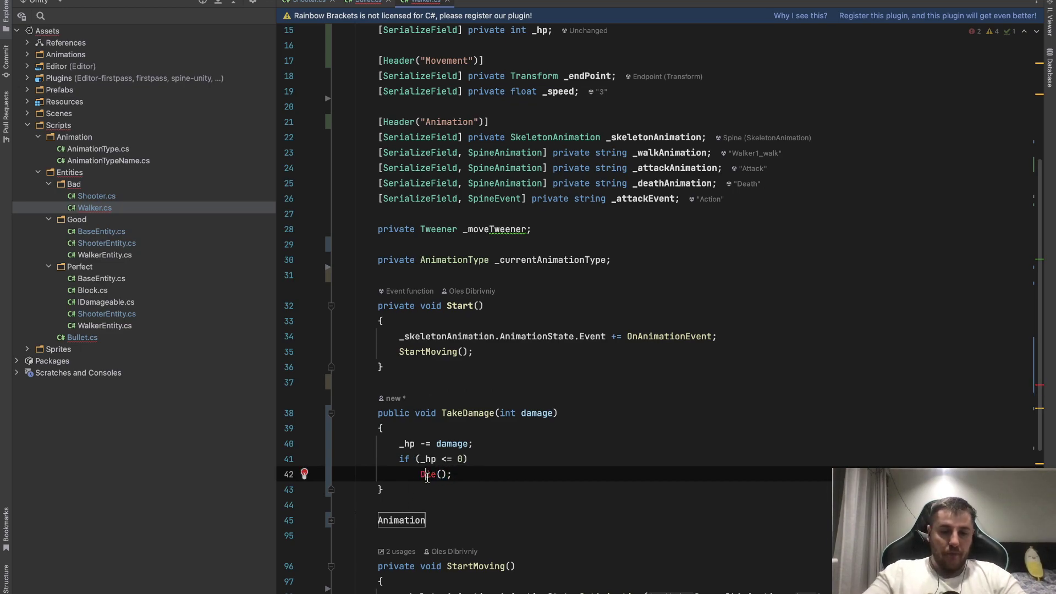
pyautogui.hotkey('alt', 'Return')
pyautogui.press('Return')
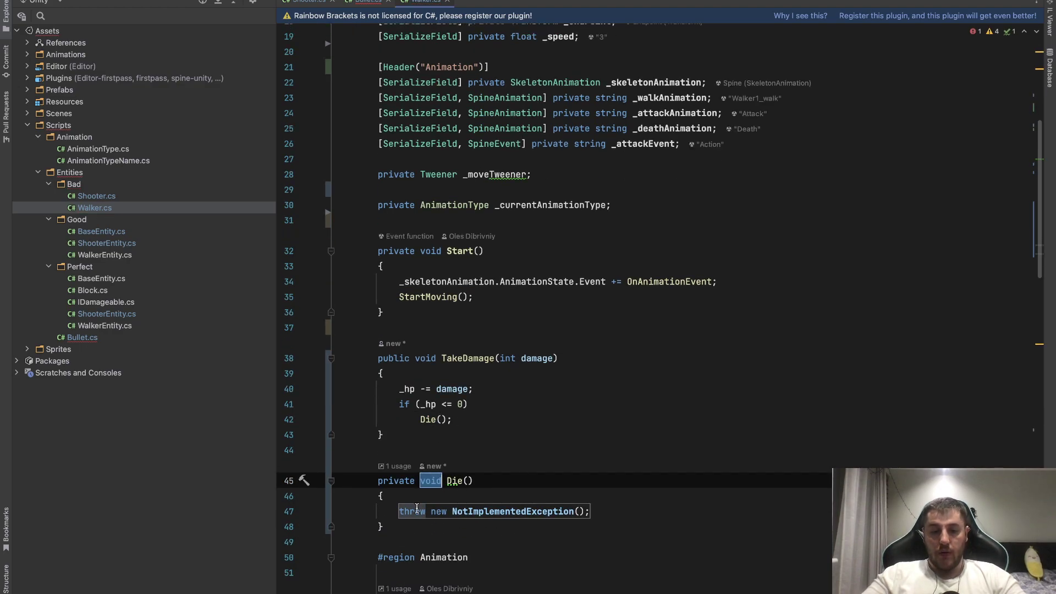
# Replace the throw NotImplementedException in Die() with Destroy(gameObject).
pyautogui.moveTo(401, 514); pyautogui.dragTo(616, 511)
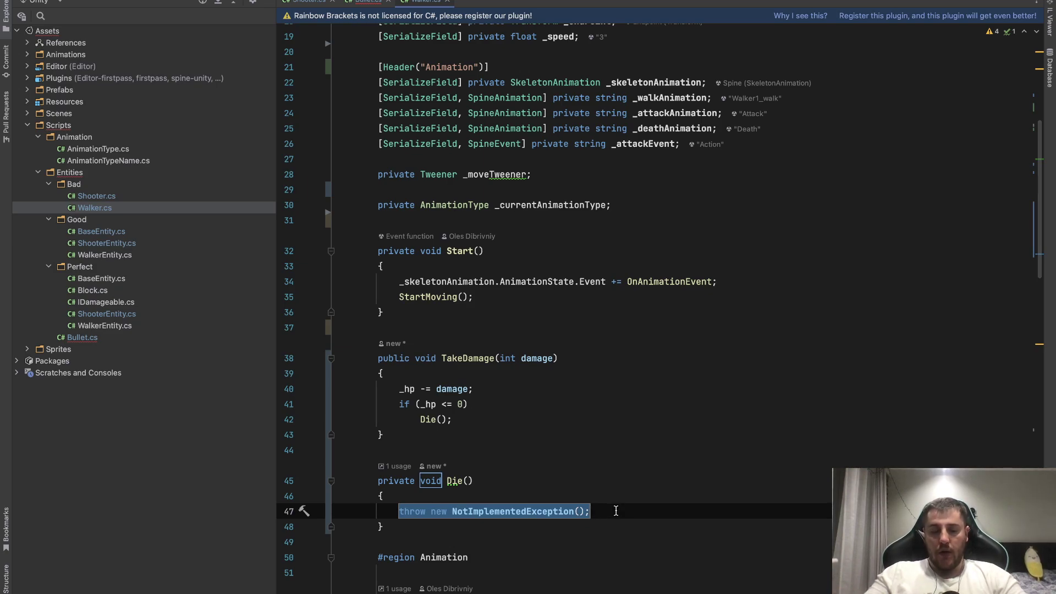
pyautogui.write('Des')
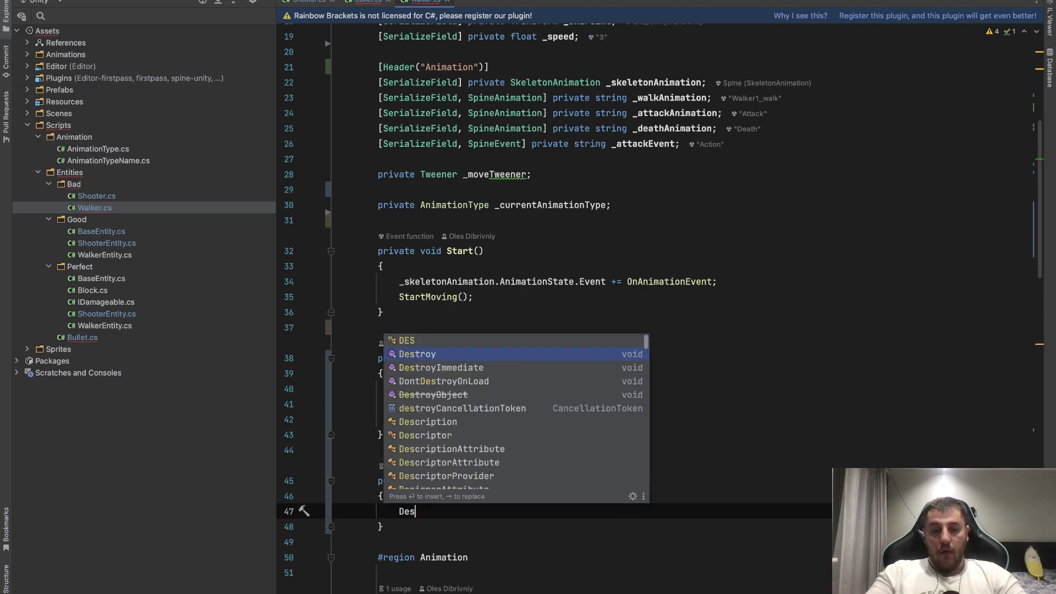
pyautogui.press('Return')
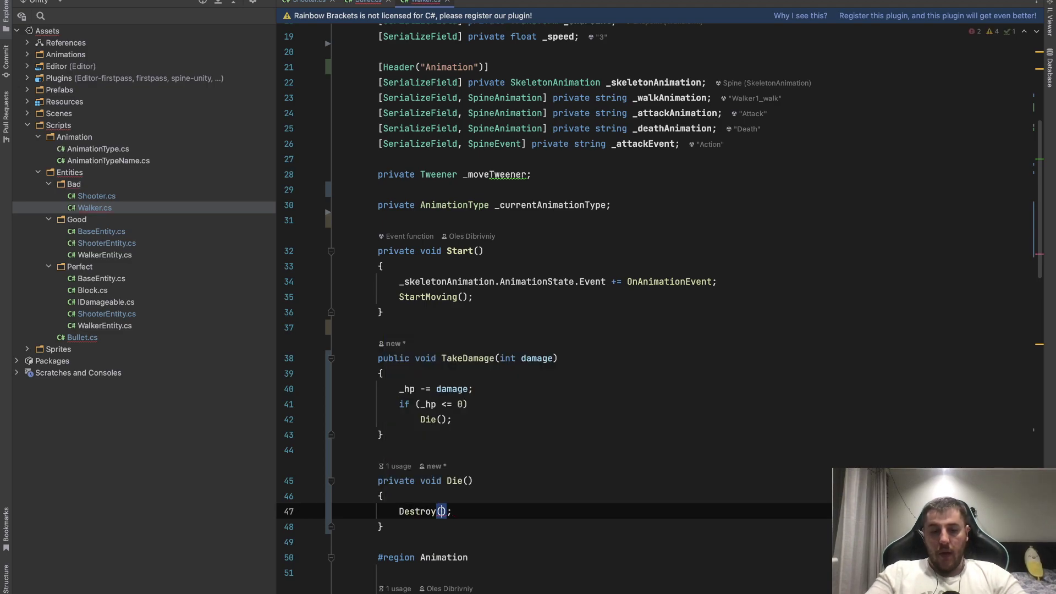
pyautogui.write('ga')
pyautogui.press('Return')
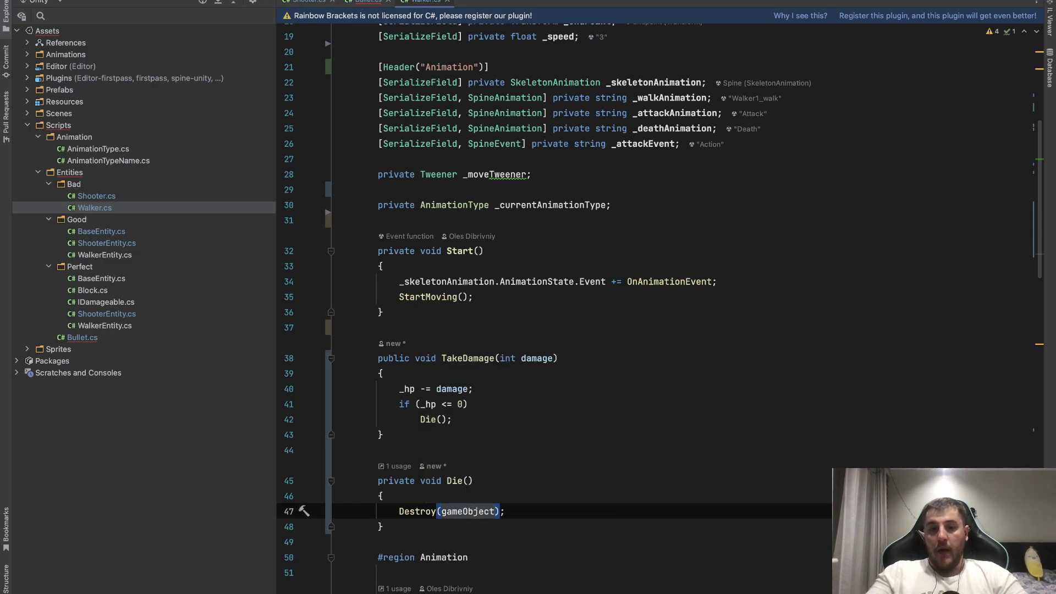
# In Bullet.cs, complete the walker call as TakeDamage.
pyautogui.click(361, 2)
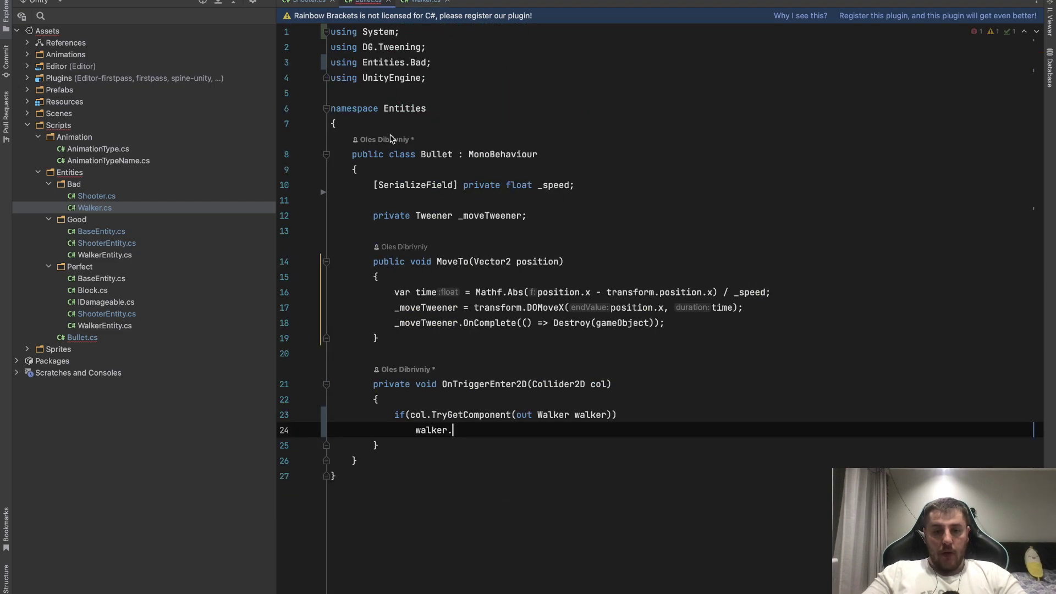
pyautogui.write('Tak')
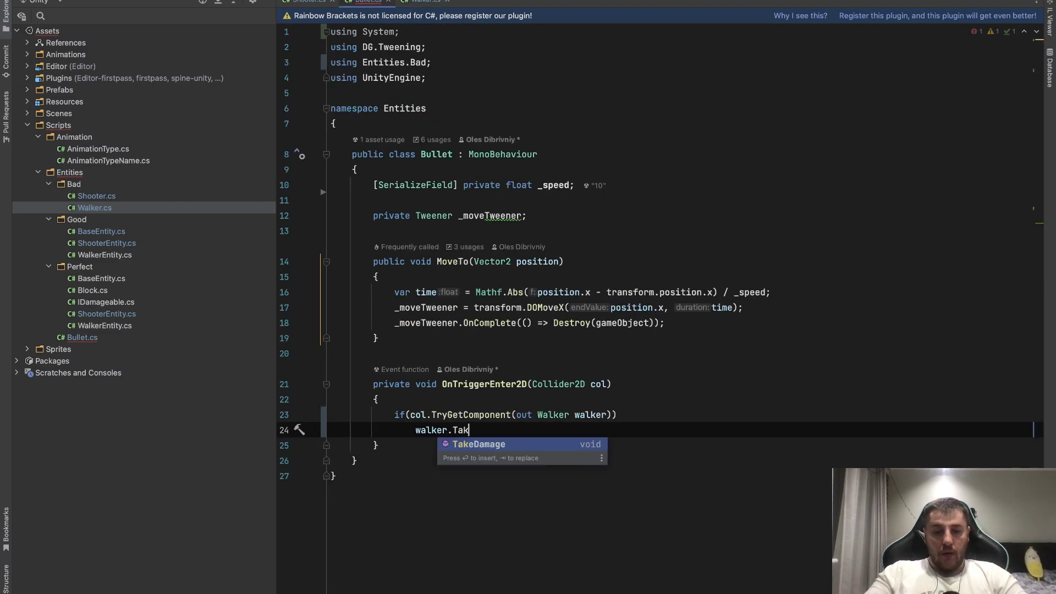
pyautogui.press('Return')
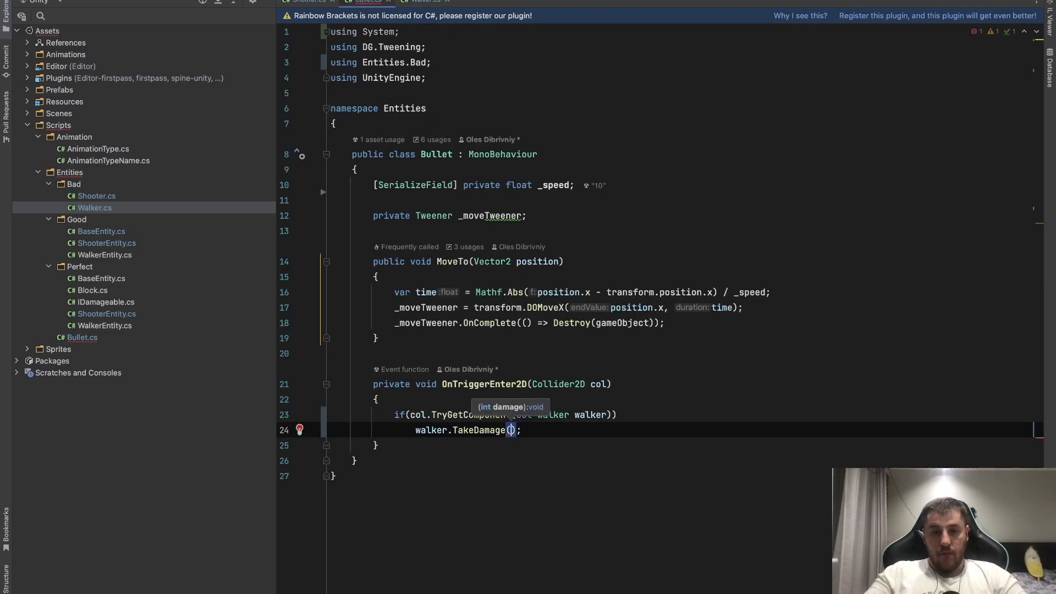
# Add a [SerializeField] private int _damage; field at the top of the Bullet class.
pyautogui.click(561, 172)
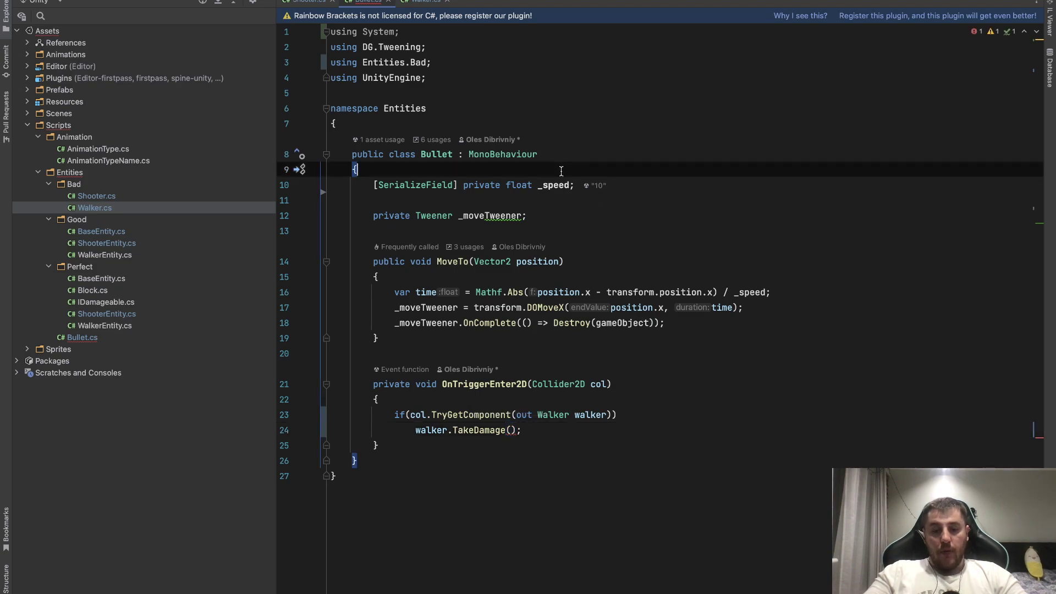
pyautogui.press('Return')
pyautogui.write('[Ser')
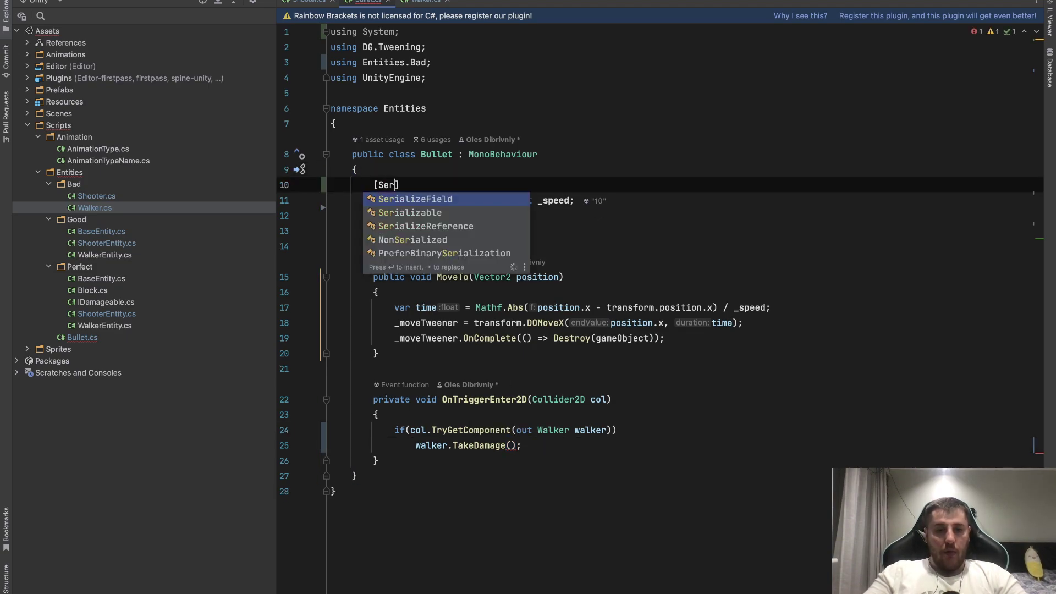
pyautogui.press('Return')
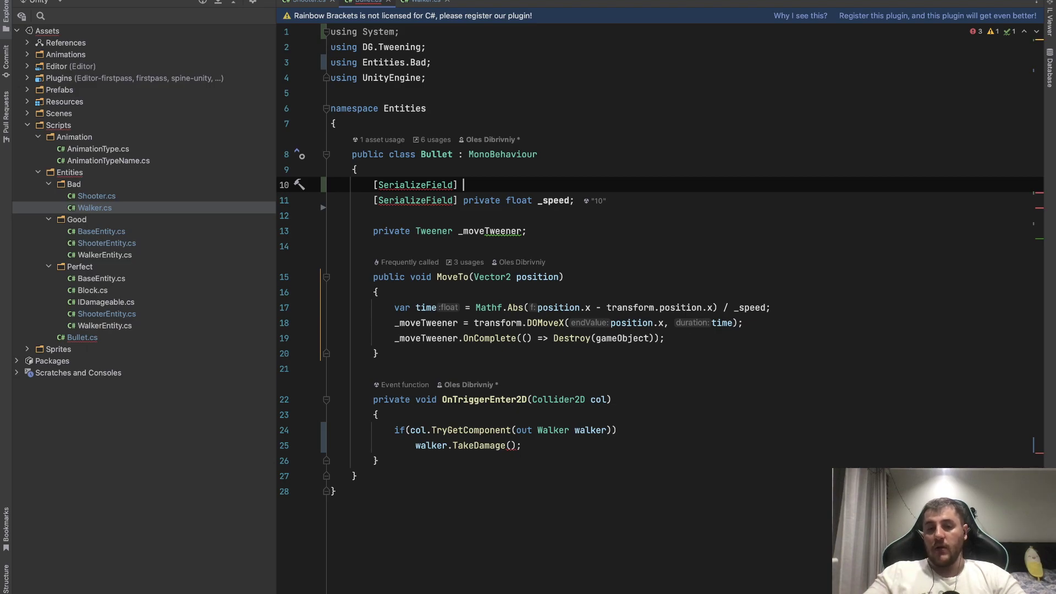
pyautogui.write('p')
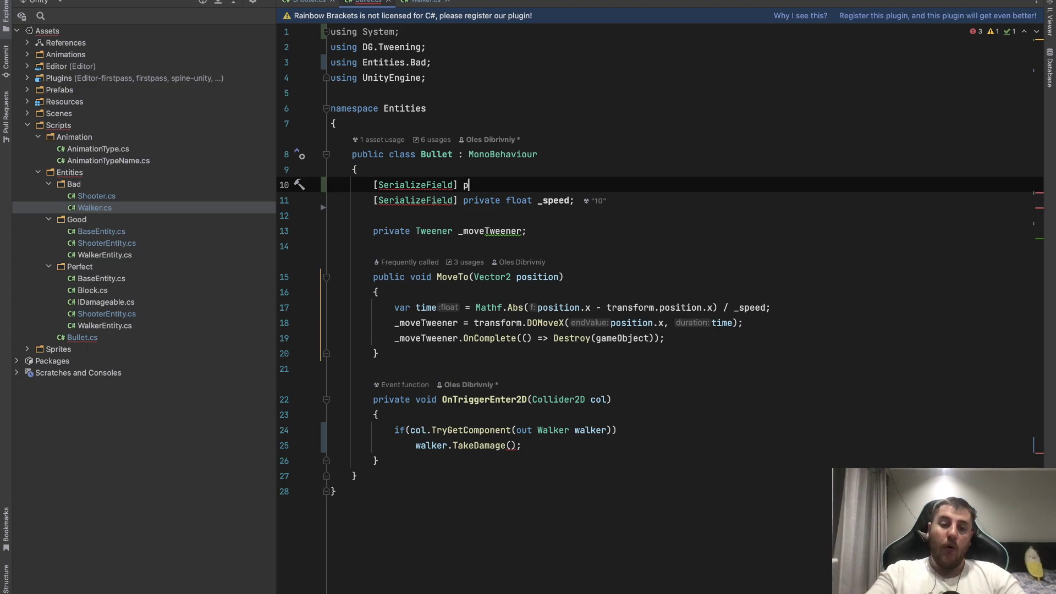
pyautogui.write('rivate')
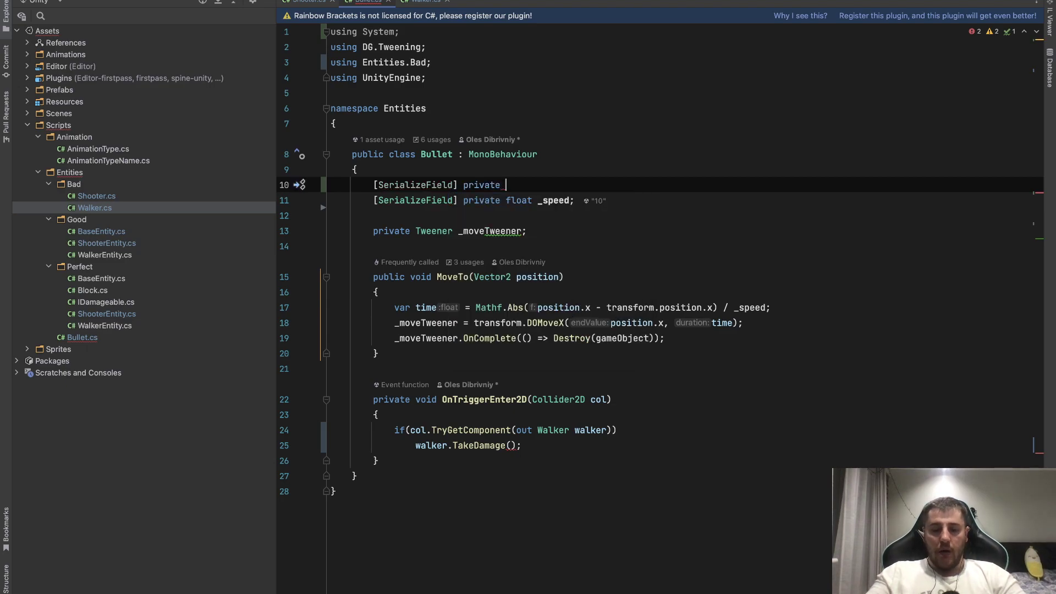
pyautogui.write(' int')
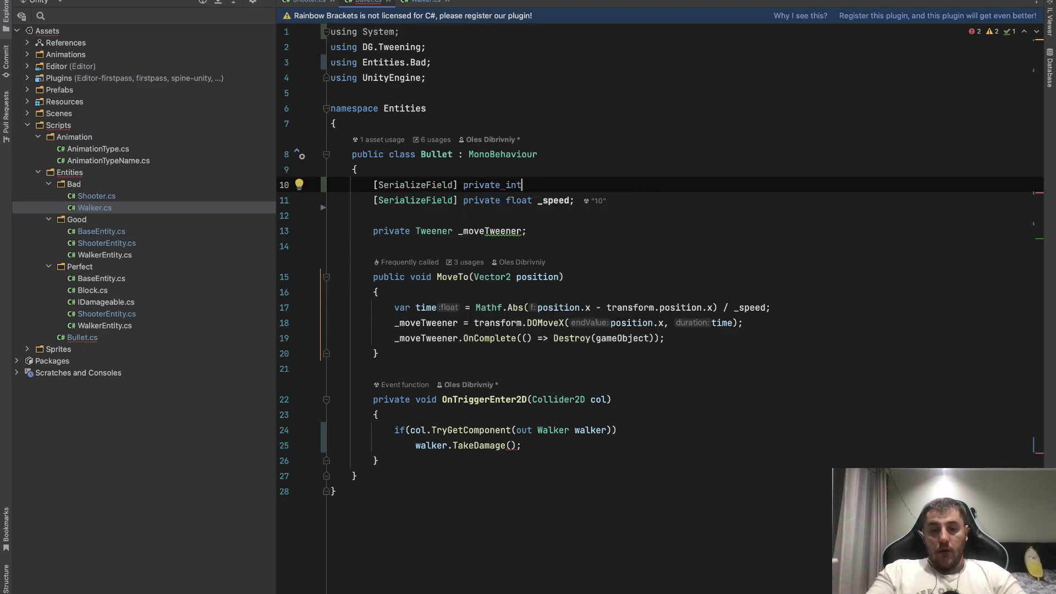
pyautogui.write(' _dam')
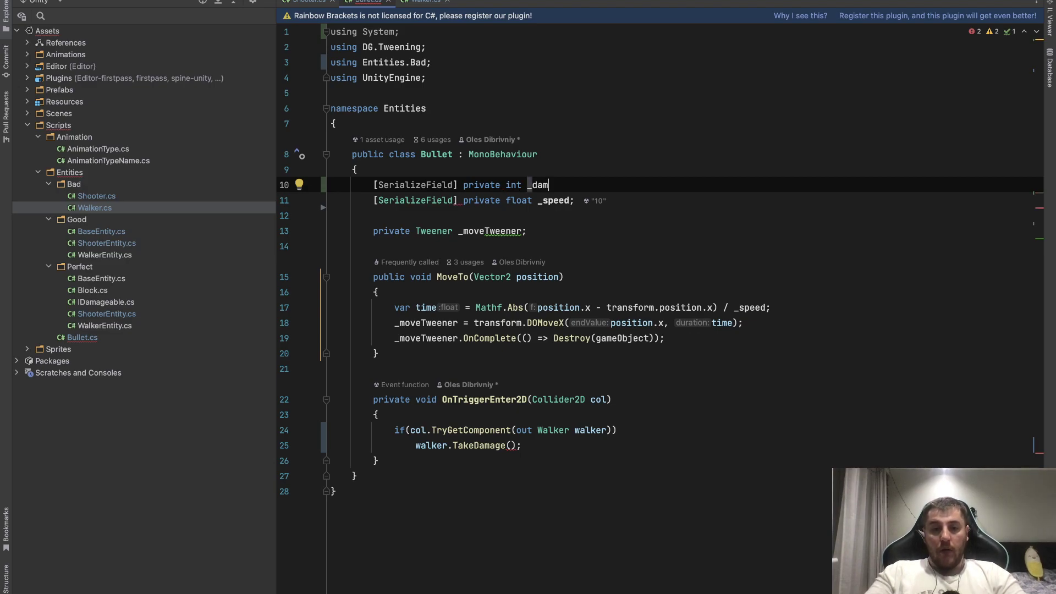
pyautogui.write('age;')
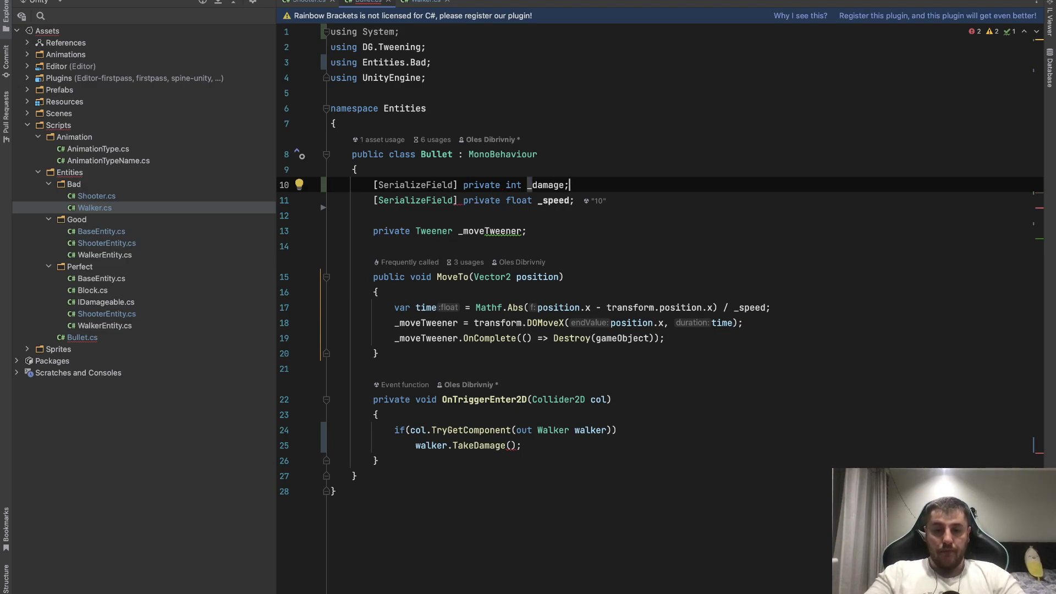
# Pass _damage as the argument to walker.TakeDamage and add space below it.
pyautogui.click(511, 446)
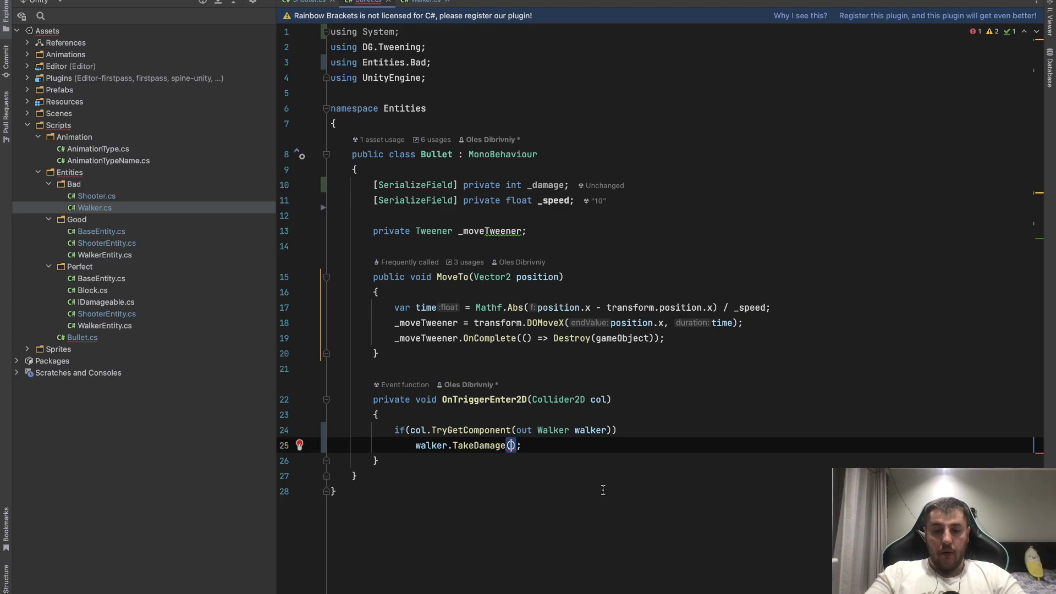
pyautogui.write('_damag')
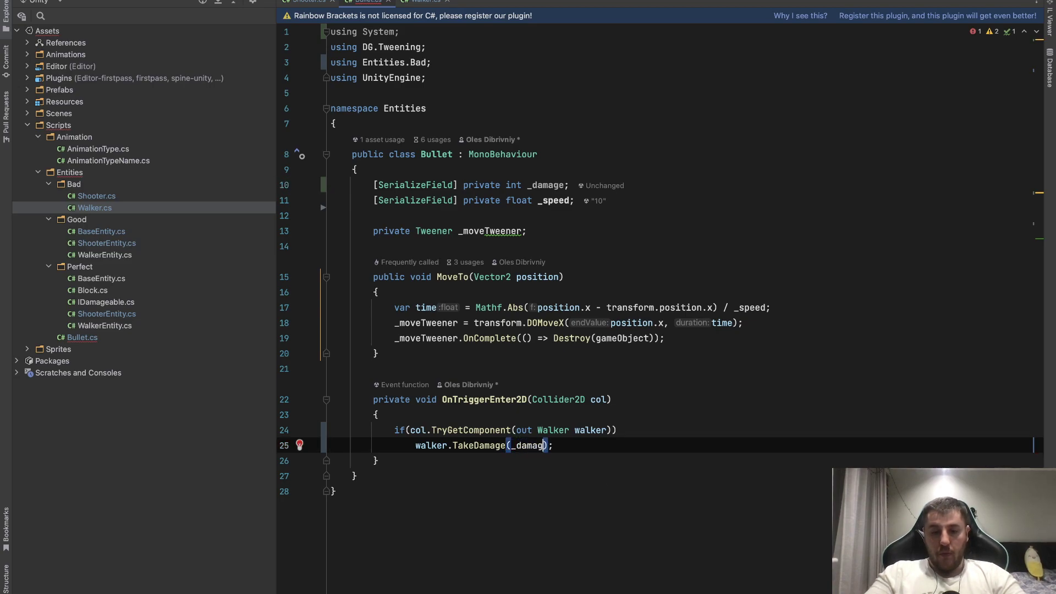
pyautogui.write('e')
pyautogui.press('Escape')
pyautogui.press('End')
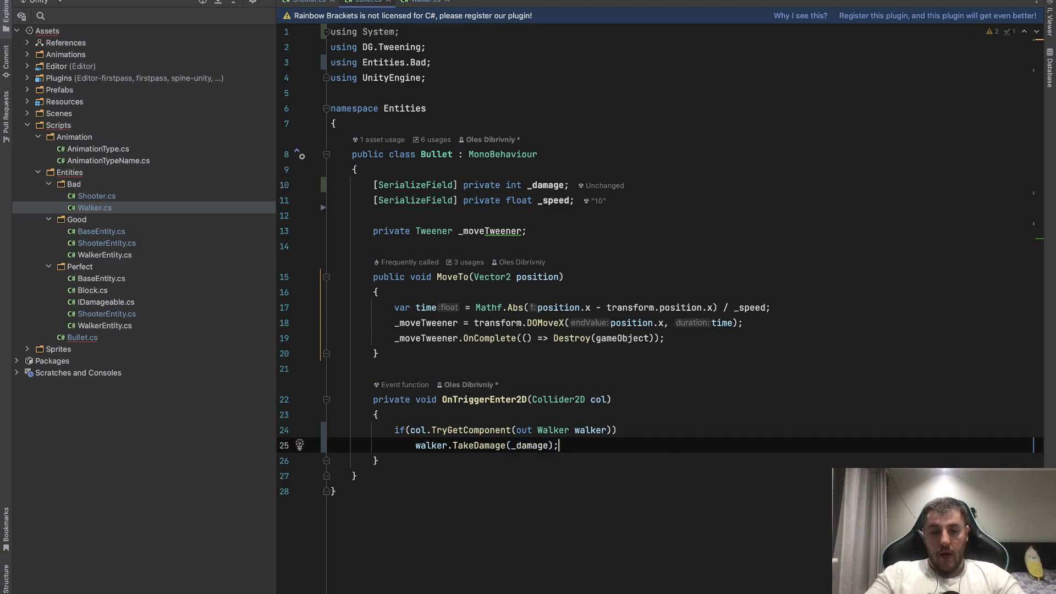
pyautogui.press('Return')
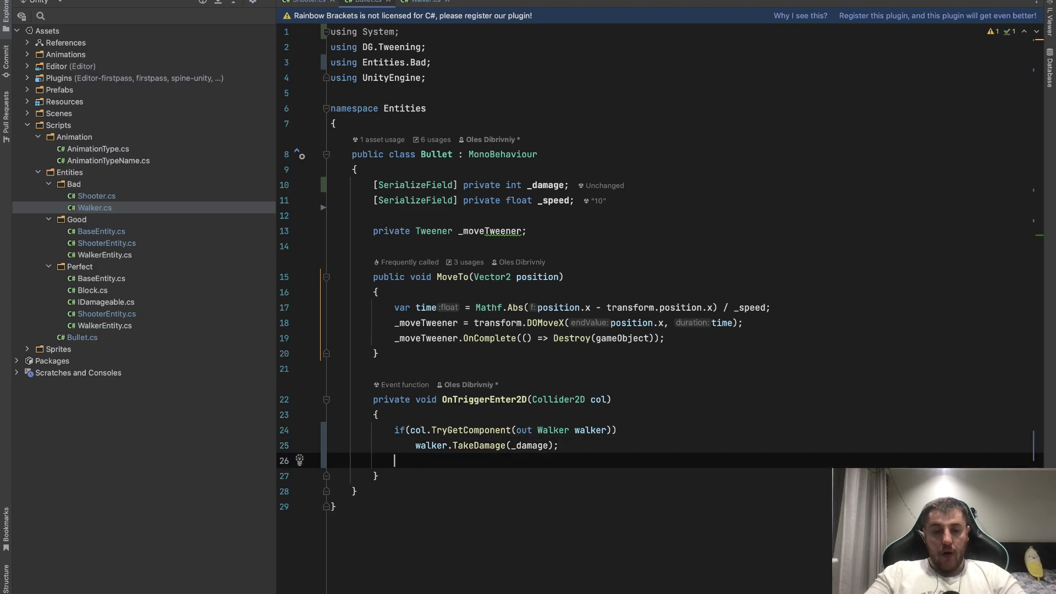
pyautogui.press('Return')
# Add Destroy(gameObject); after the TakeDamage call in the trigger handler.
pyautogui.write('Des')
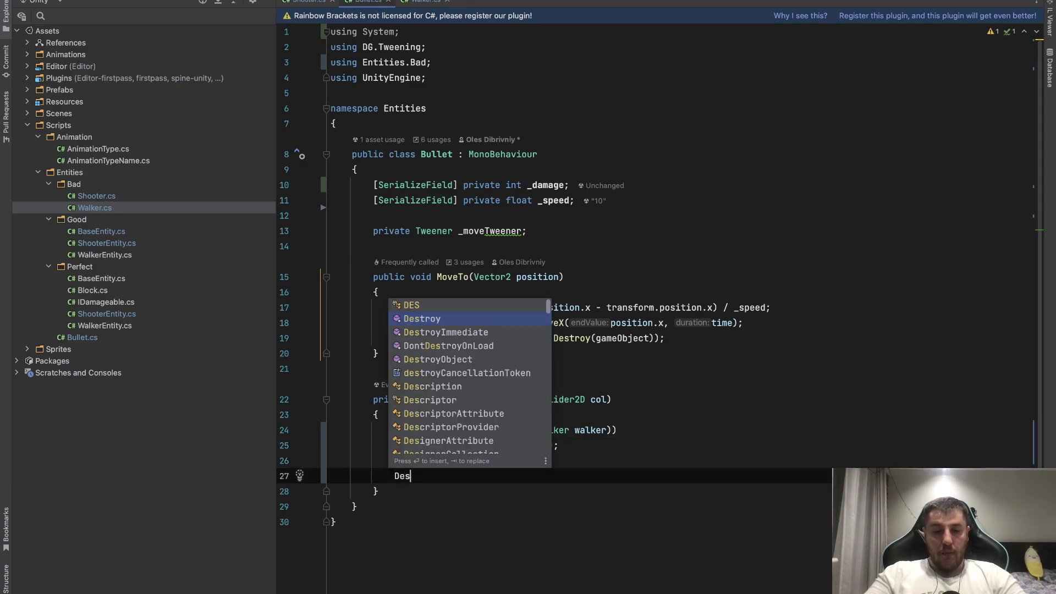
pyautogui.press('Return')
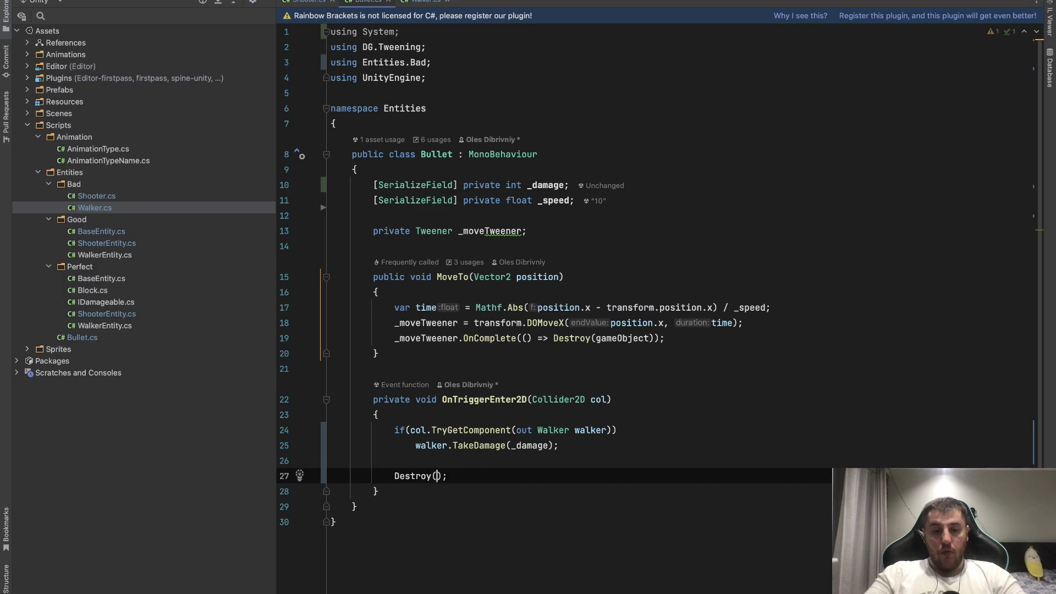
pyautogui.write('g')
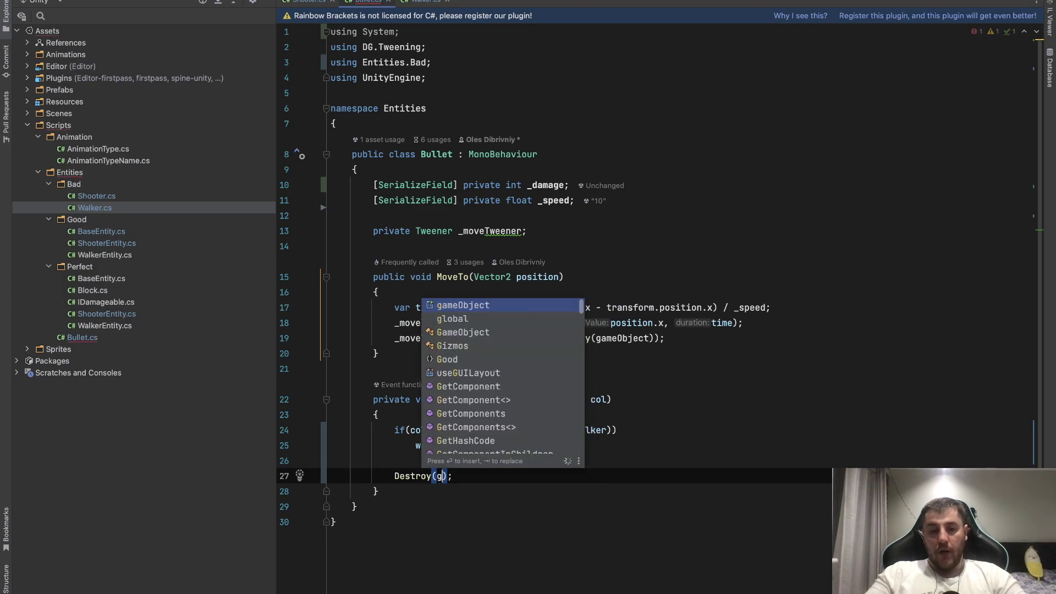
pyautogui.press('Return')
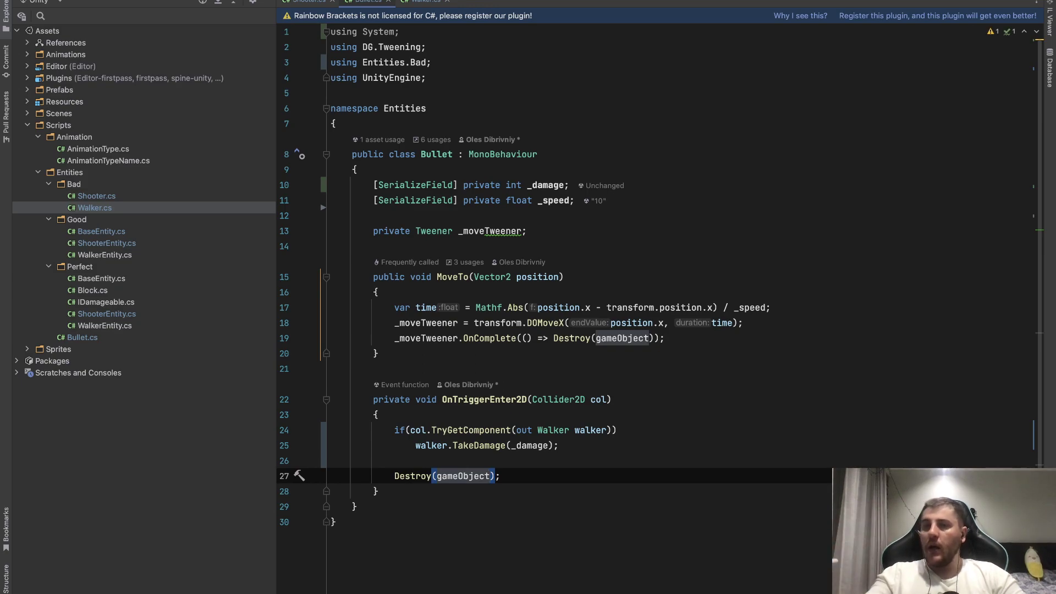
pyautogui.click(557, 481)
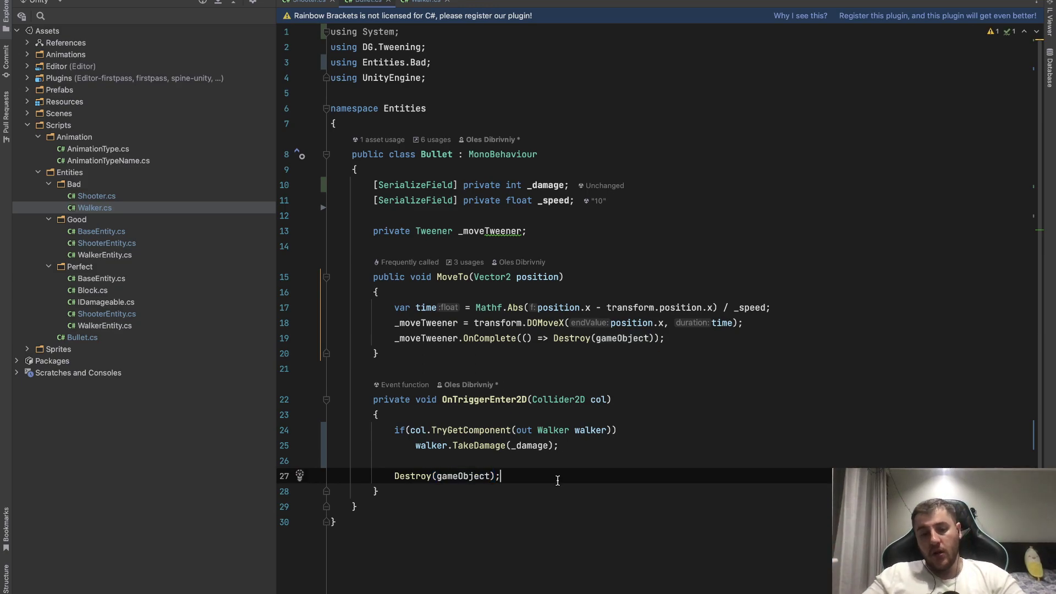
pyautogui.moveTo(411, 446); pyautogui.dragTo(564, 447)
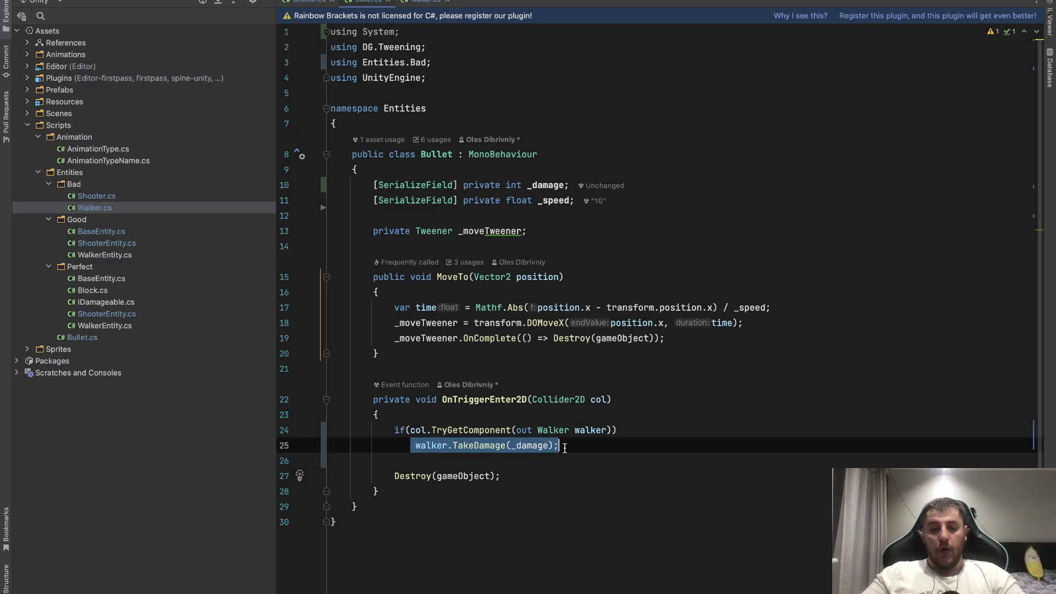
pyautogui.click(562, 442)
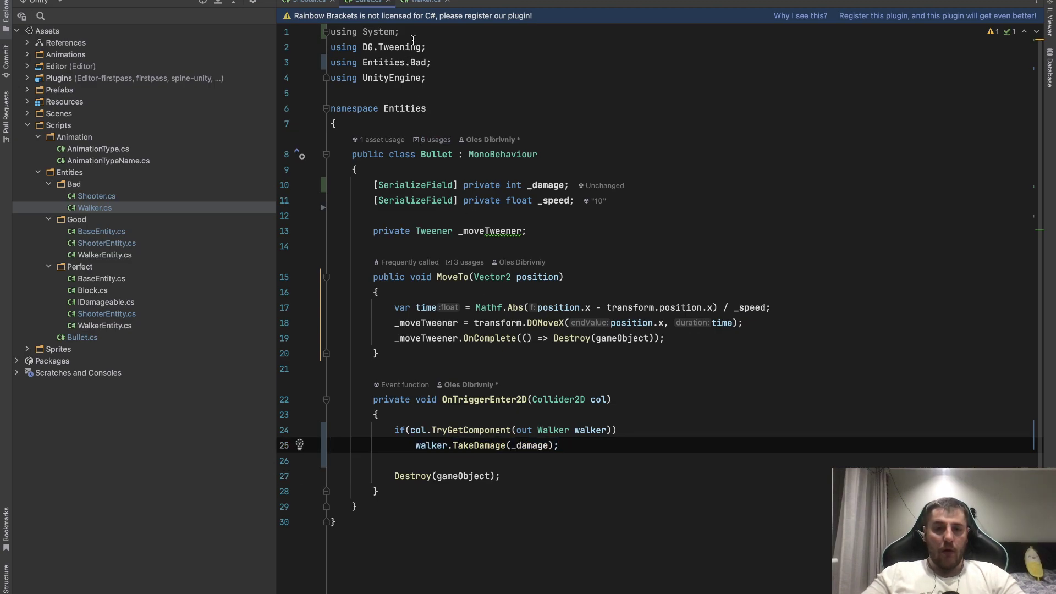
# Delete the unused 'using System;' line and return to Unity.
pyautogui.moveTo(407, 33); pyautogui.dragTo(331, 32)
pyautogui.press('BackSpace')
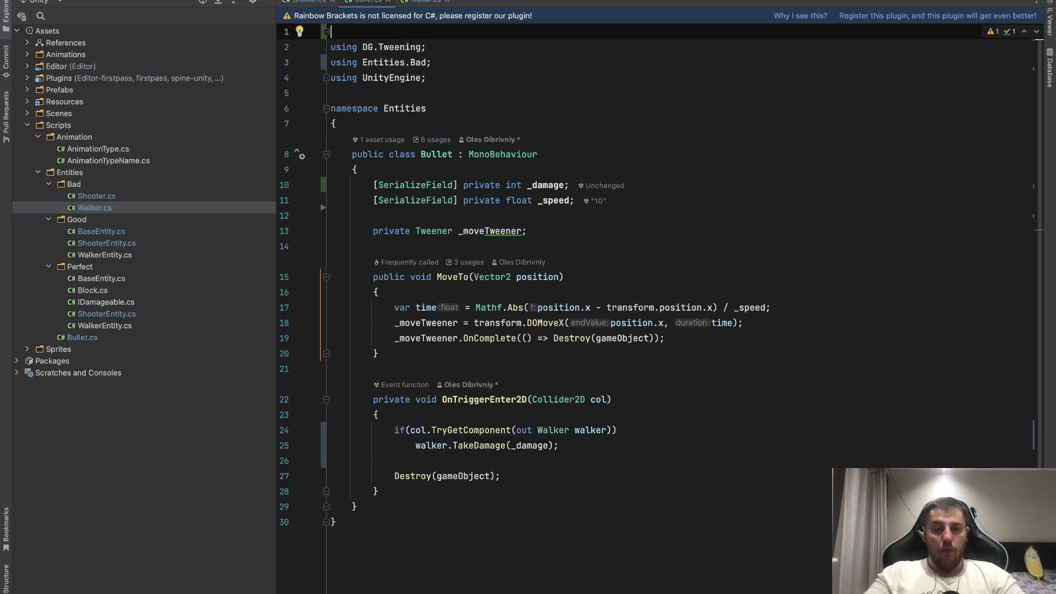
pyautogui.press('Delete')
pyautogui.click(657, 150)
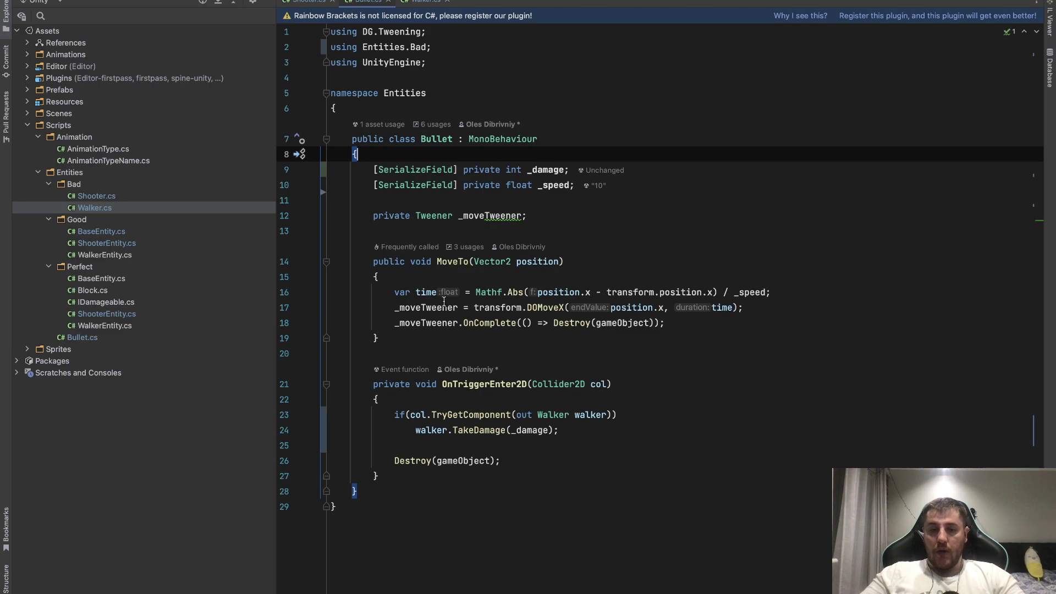
pyautogui.hotkey('alt', 'Tab')
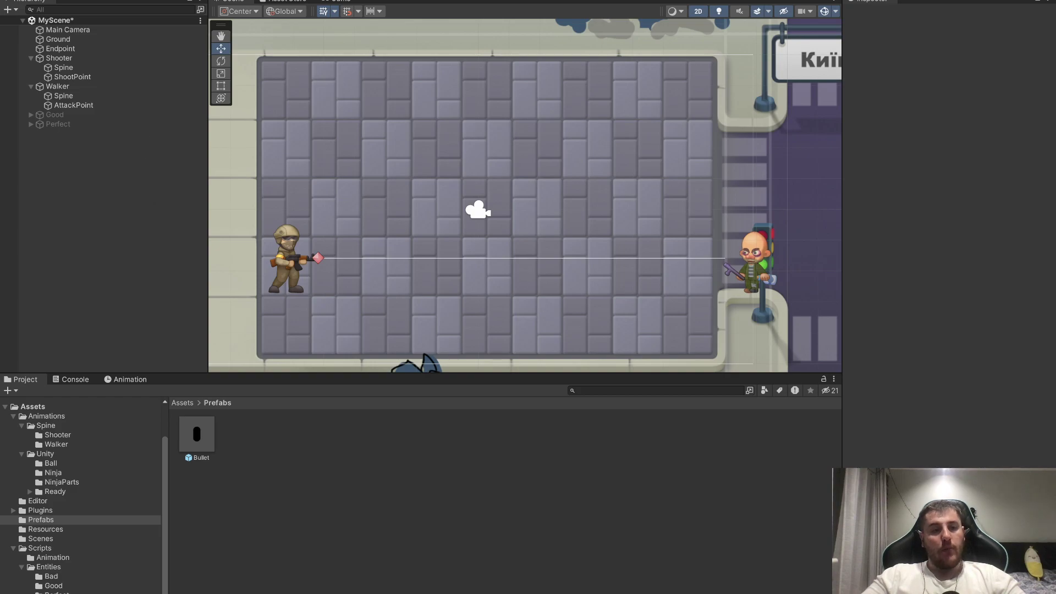
# Select the Bullet prefab and check that its layer is PlayerProjectiles.
pyautogui.click(199, 445)
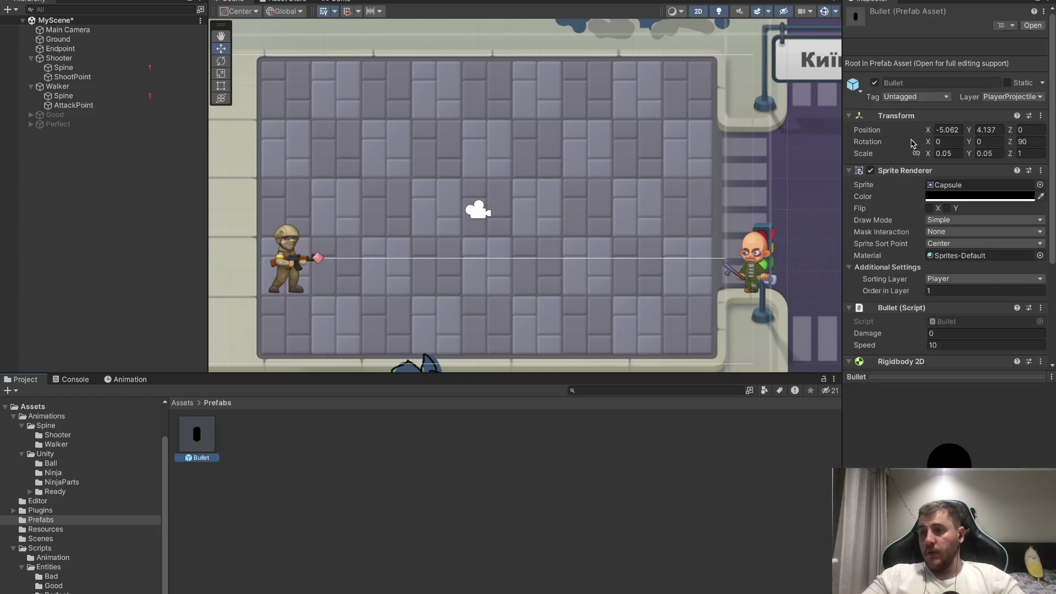
pyautogui.click(1009, 96)
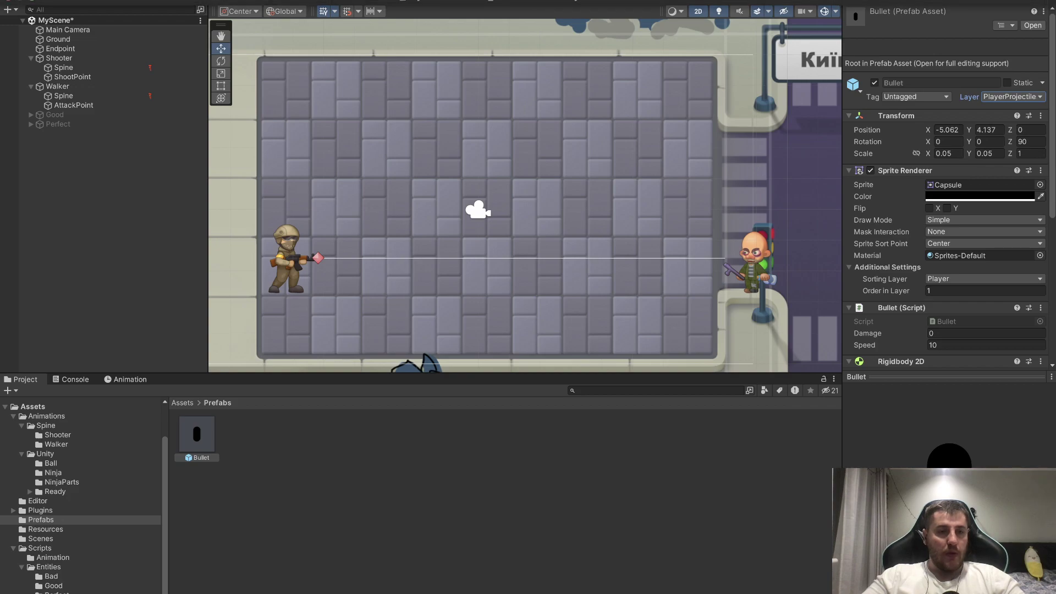
pyautogui.click(77, 0)
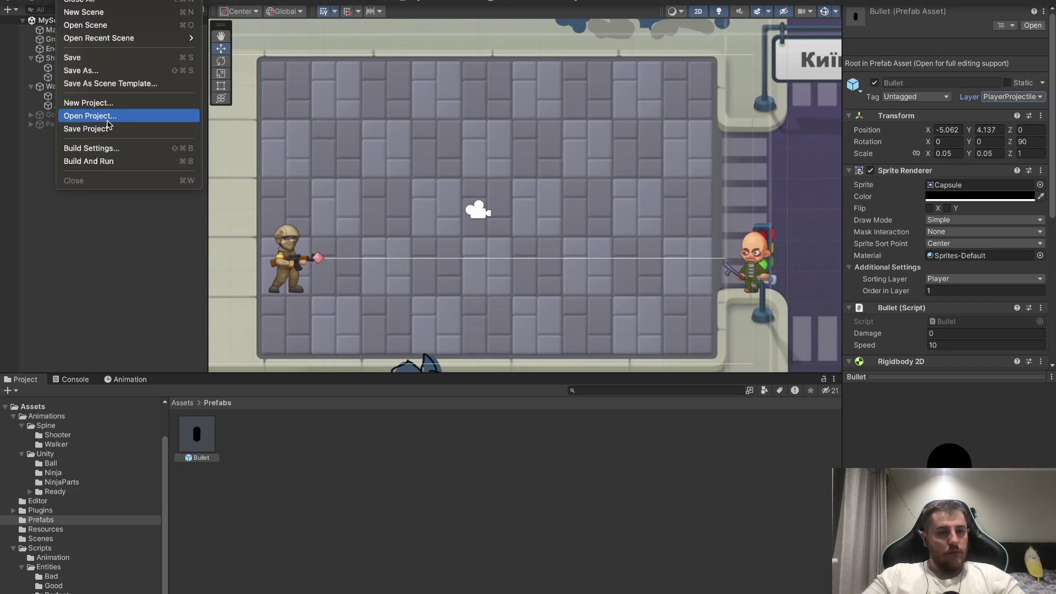
# Open Project Settings at the Physics 2D page.
pyautogui.moveTo(35, 0)
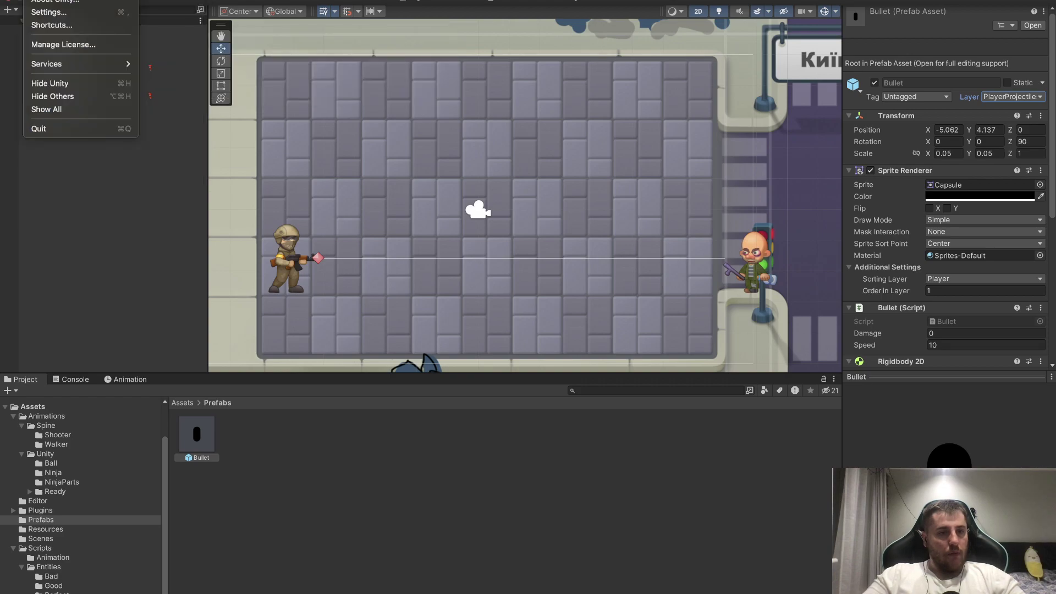
pyautogui.moveTo(94, 1)
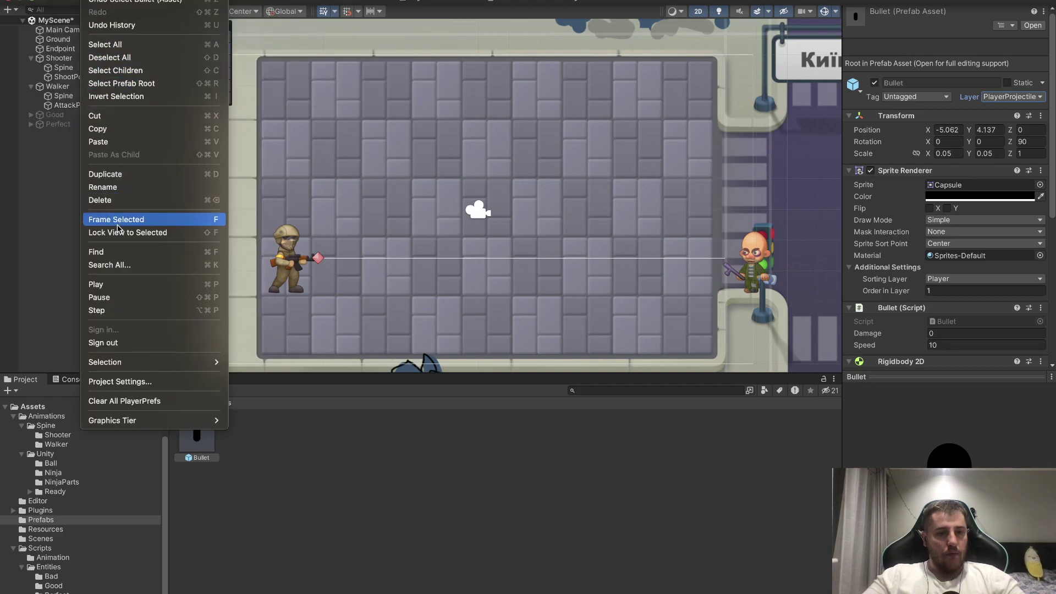
pyautogui.click(126, 385)
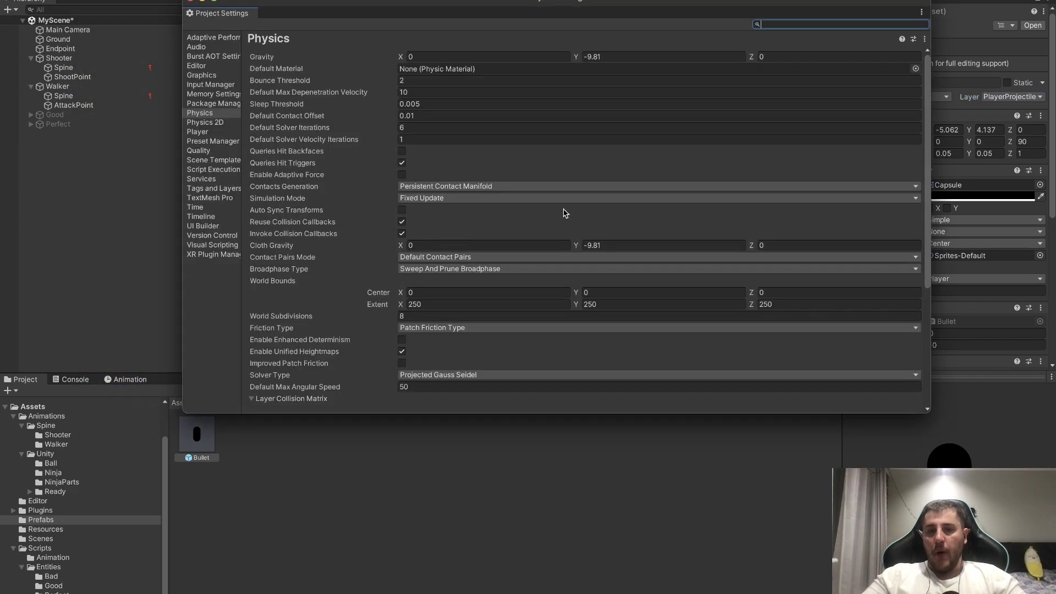
pyautogui.click(219, 122)
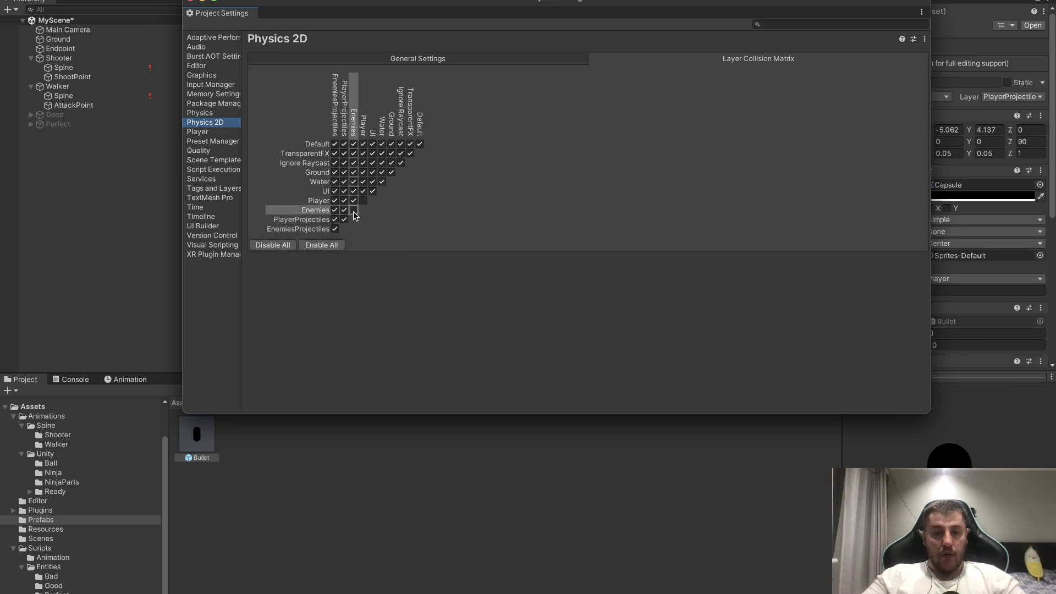
# Set the Layer Collision Matrix so Enemies collide with PlayerProjectiles but not EnemiesProjectiles, then close settings.
pyautogui.click(353, 211)
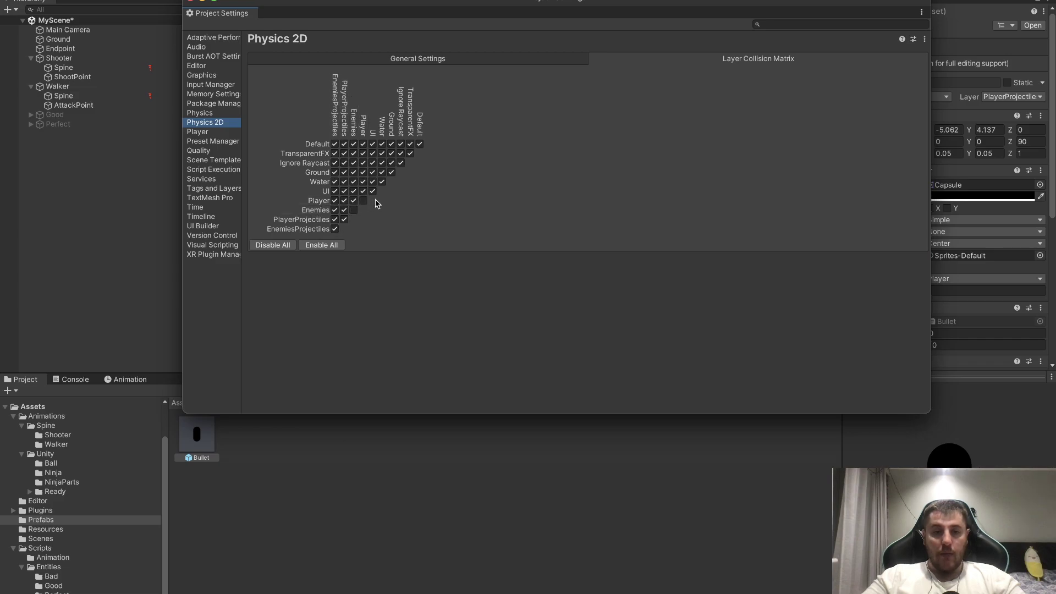
pyautogui.click(353, 210)
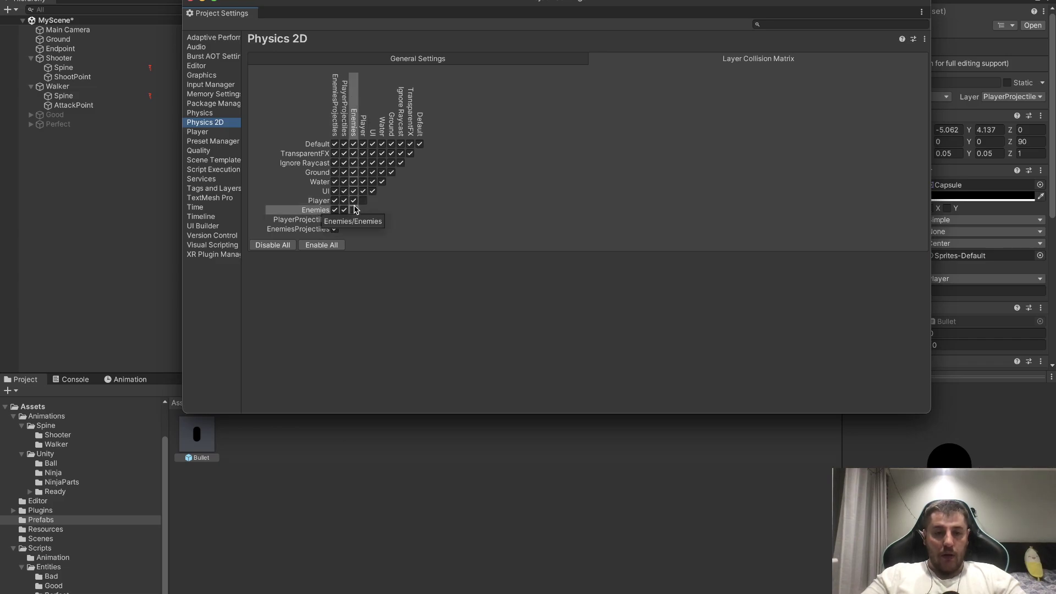
pyautogui.click(363, 201)
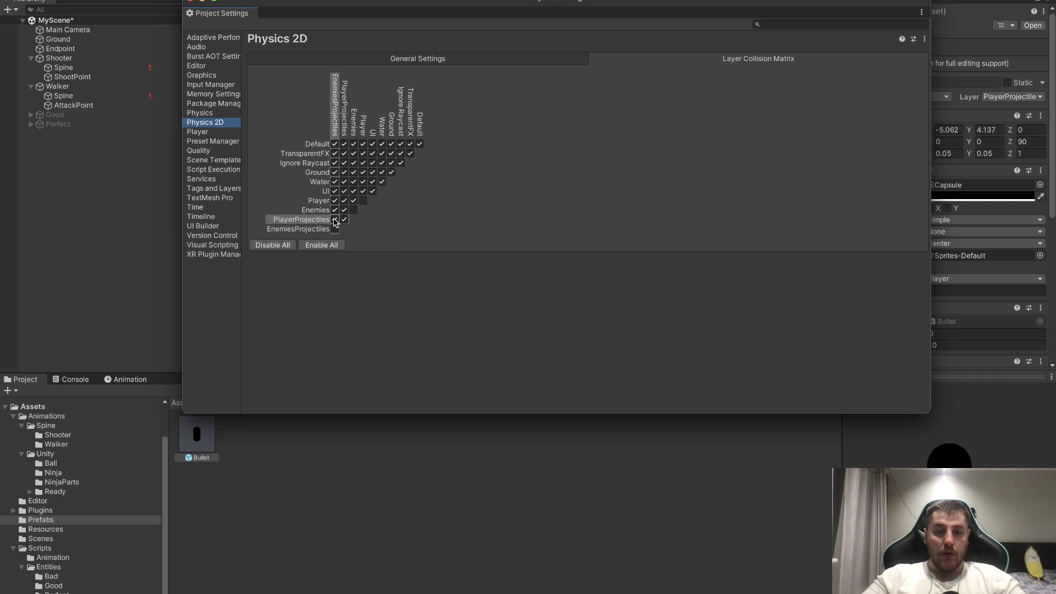
pyautogui.click(343, 220)
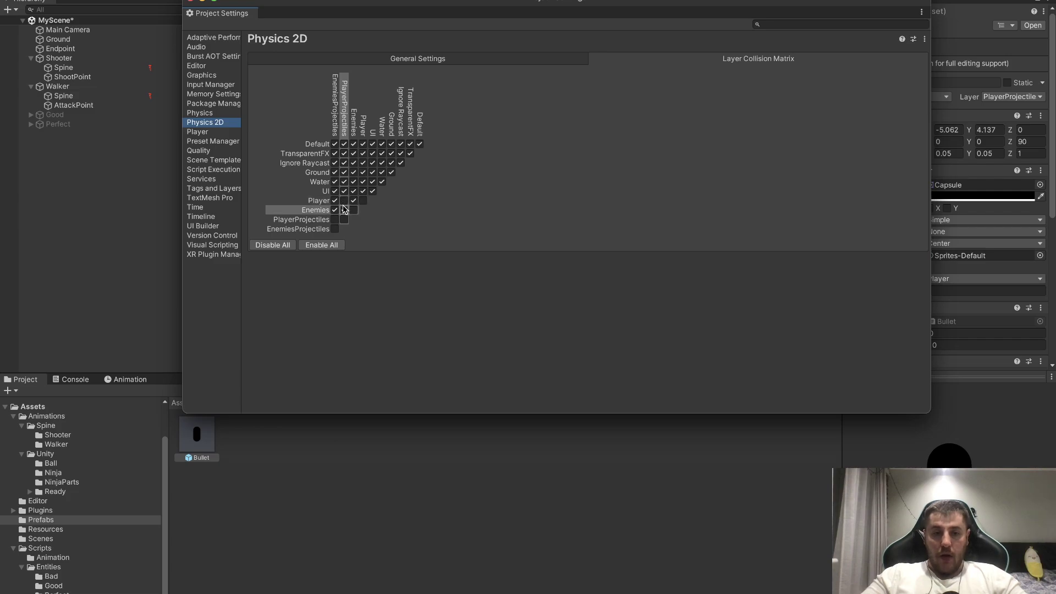
pyautogui.click(345, 210)
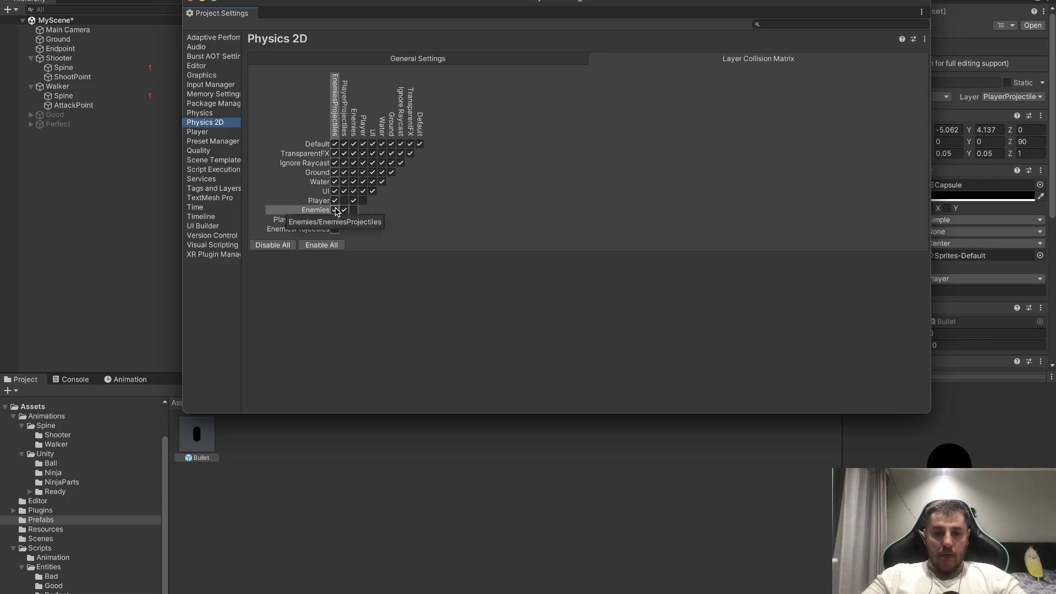
pyautogui.click(335, 210)
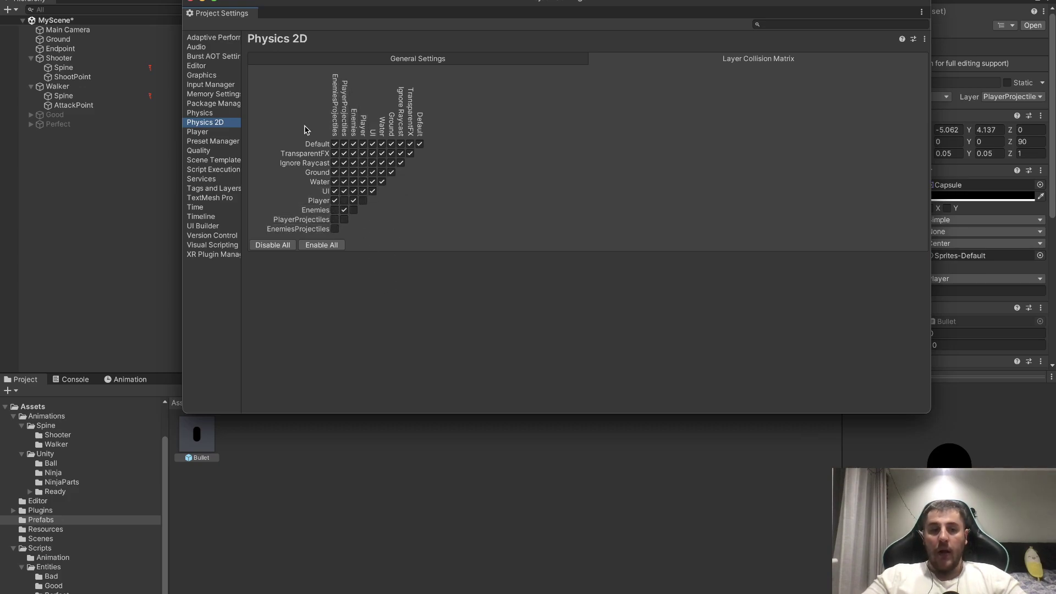
pyautogui.click(190, 2)
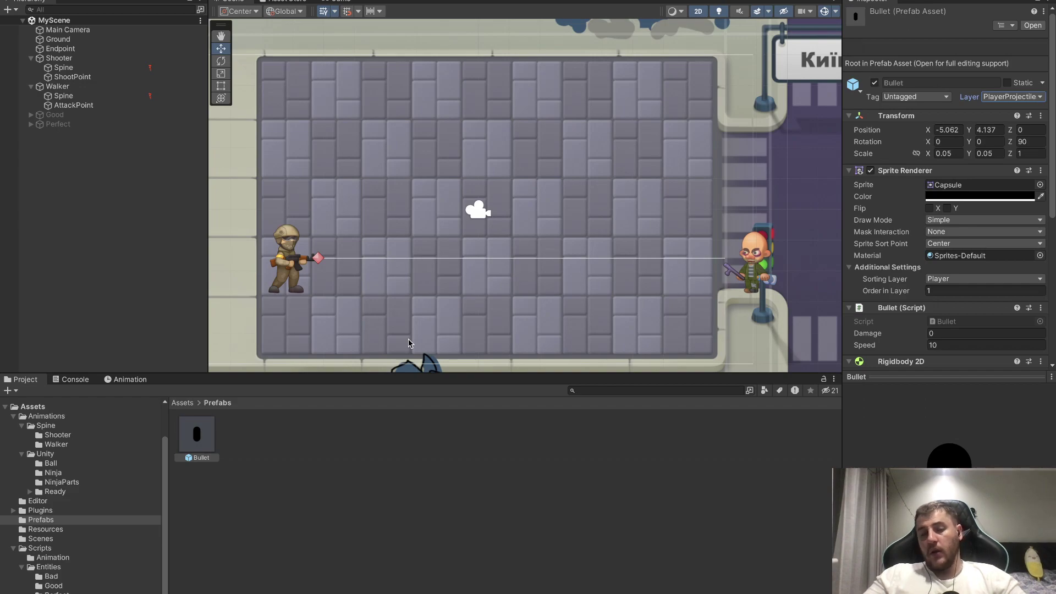
# Set the Bullet prefab's Damage to 1.
pyautogui.hotkey('alt', 'Tab')
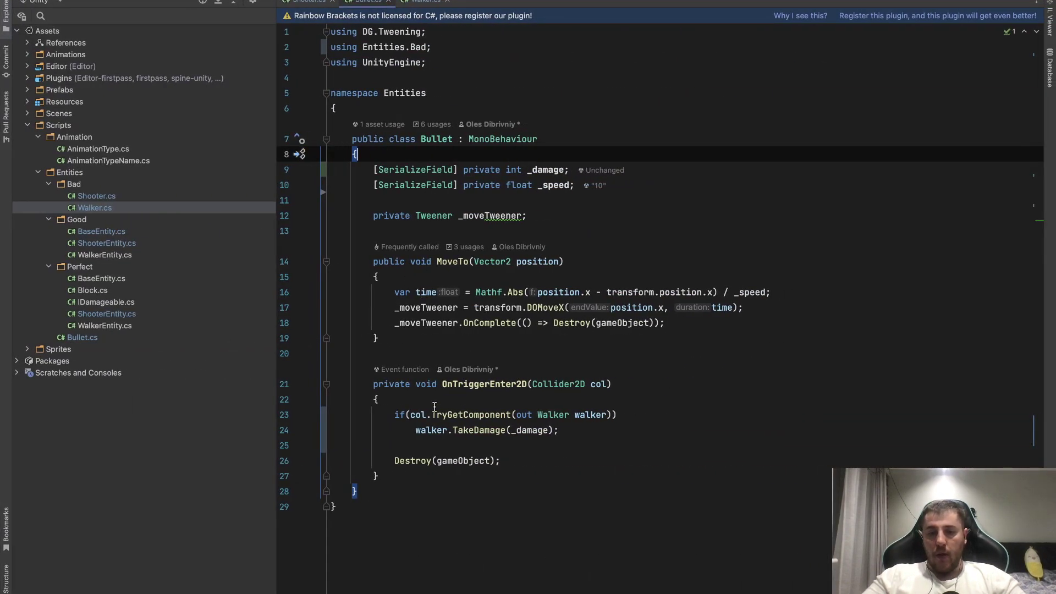
pyautogui.hotkey('alt', 'Tab')
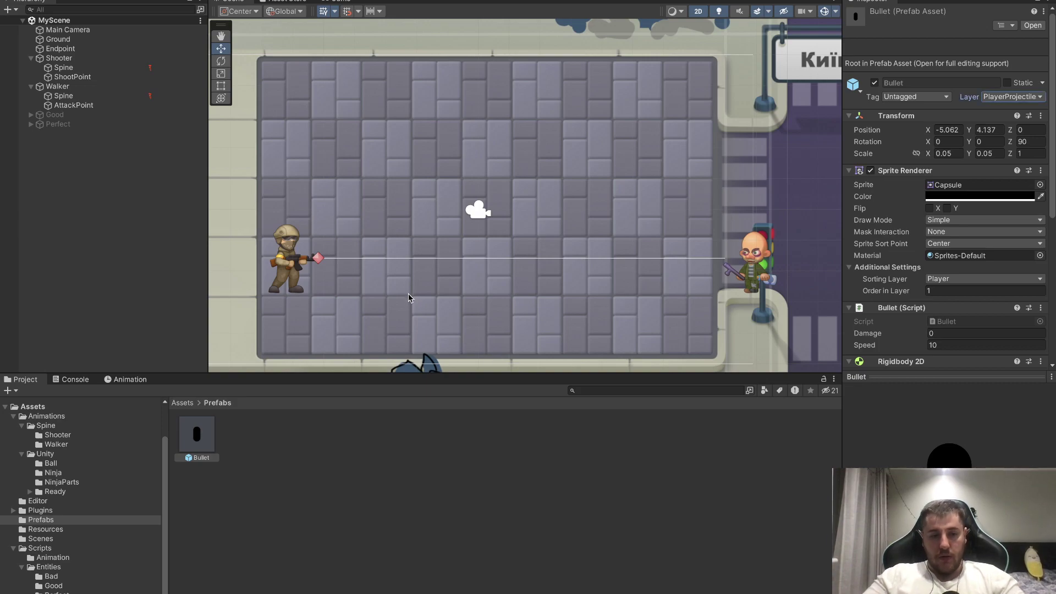
pyautogui.click(976, 334)
pyautogui.write('1')
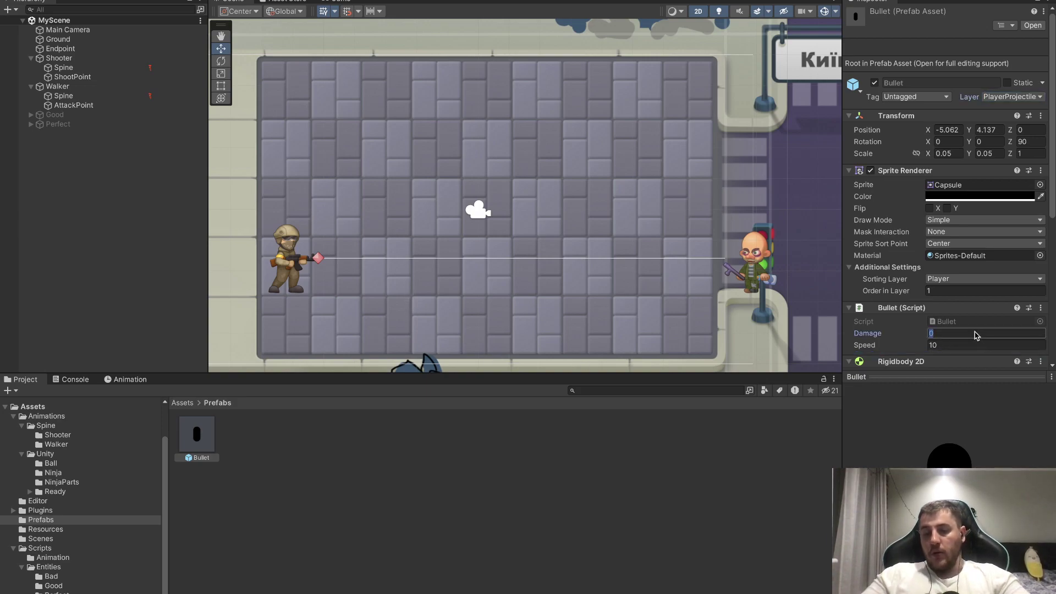
# Give the Walker Hp 10 and Speed 1 in the Inspector.
pyautogui.click(77, 87)
pyautogui.scroll(-2, 932, 319)
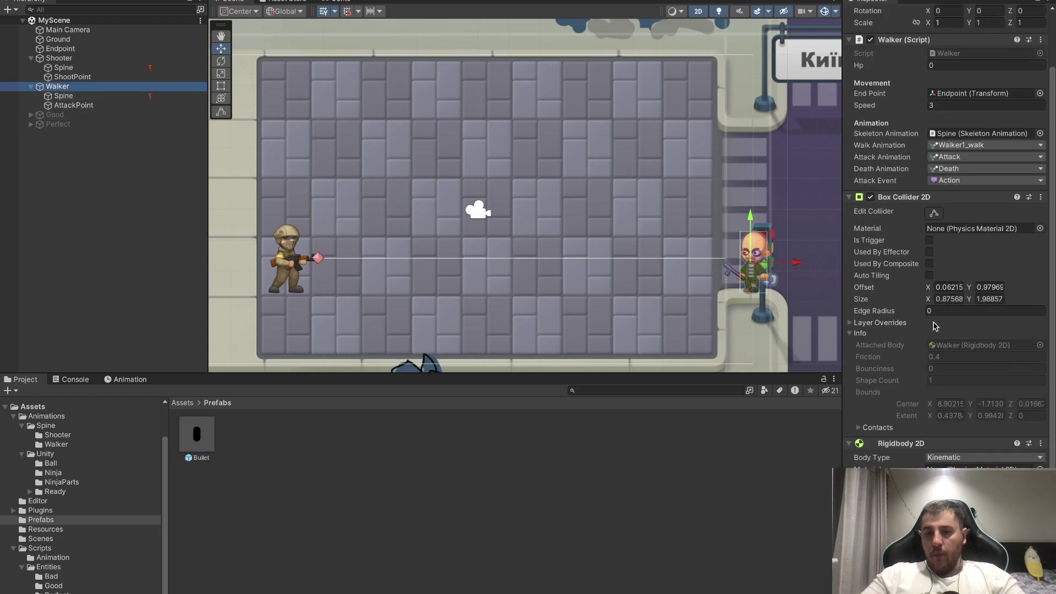
pyautogui.scroll(2, 944, 313)
pyautogui.click(942, 125)
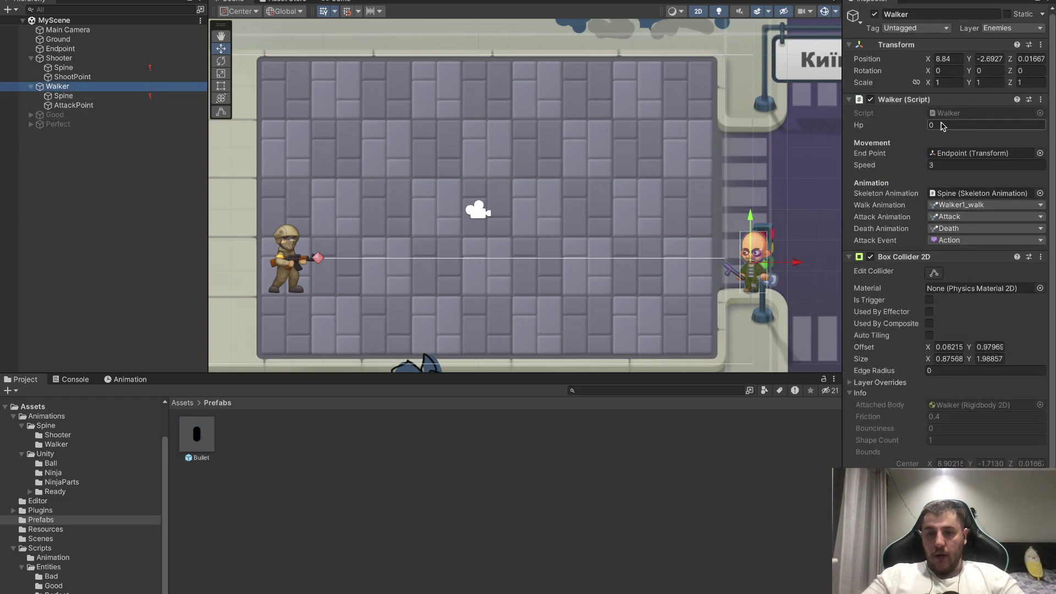
pyautogui.write('10')
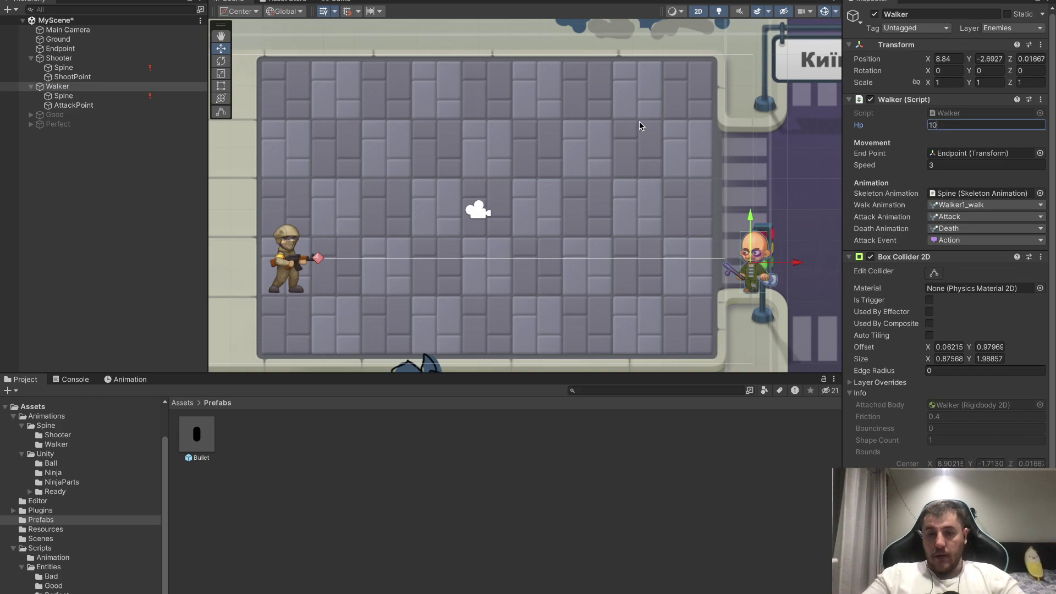
pyautogui.click(947, 166)
pyautogui.write('1')
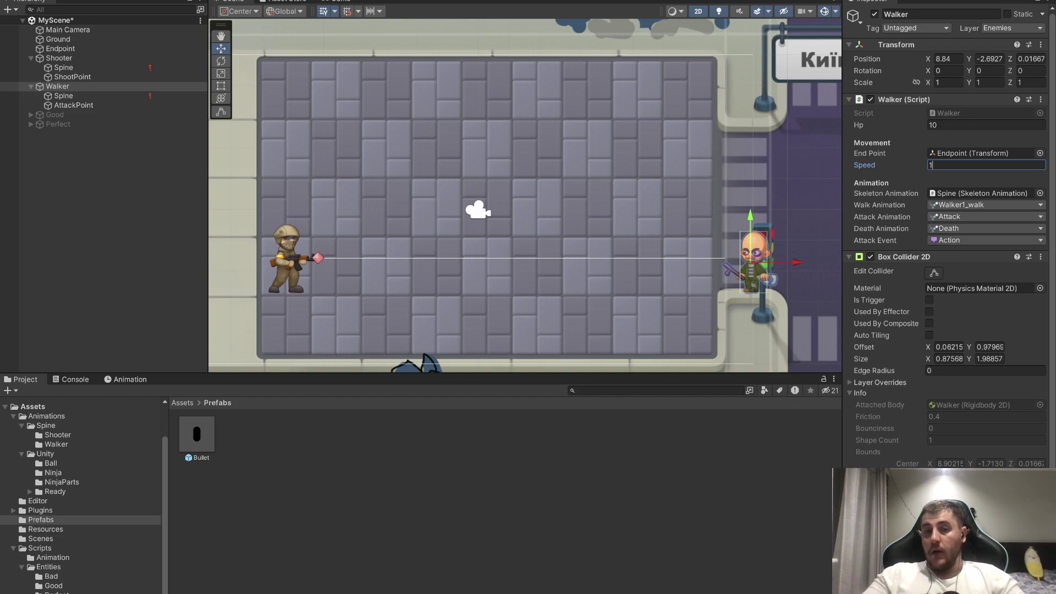
pyautogui.press('Return')
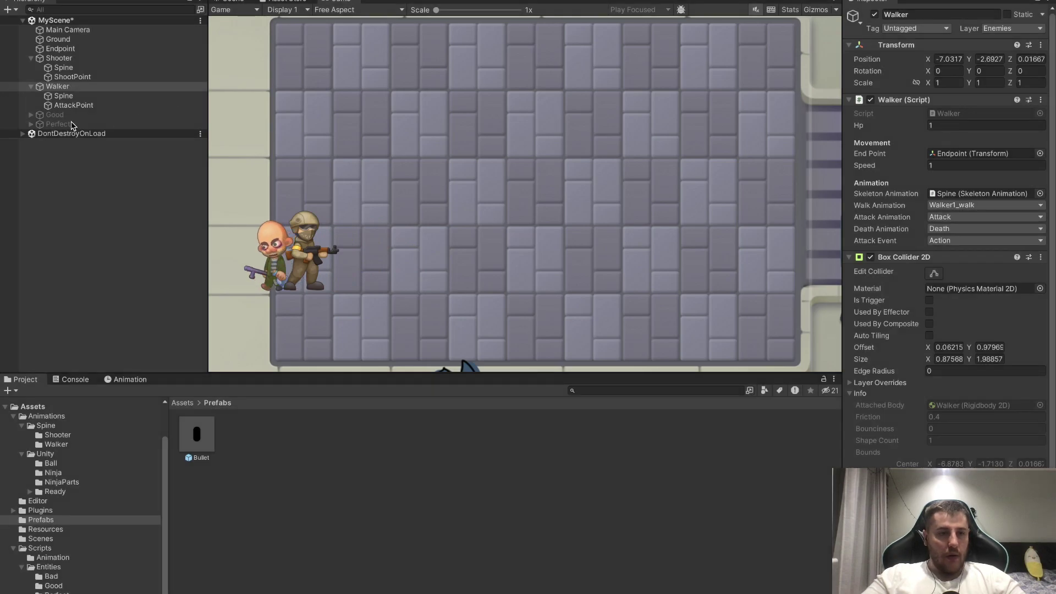
# Stop Play mode, change the Walker's Hp to 3, and play the scene again.
pyautogui.hotkey('ctrl', 'p')
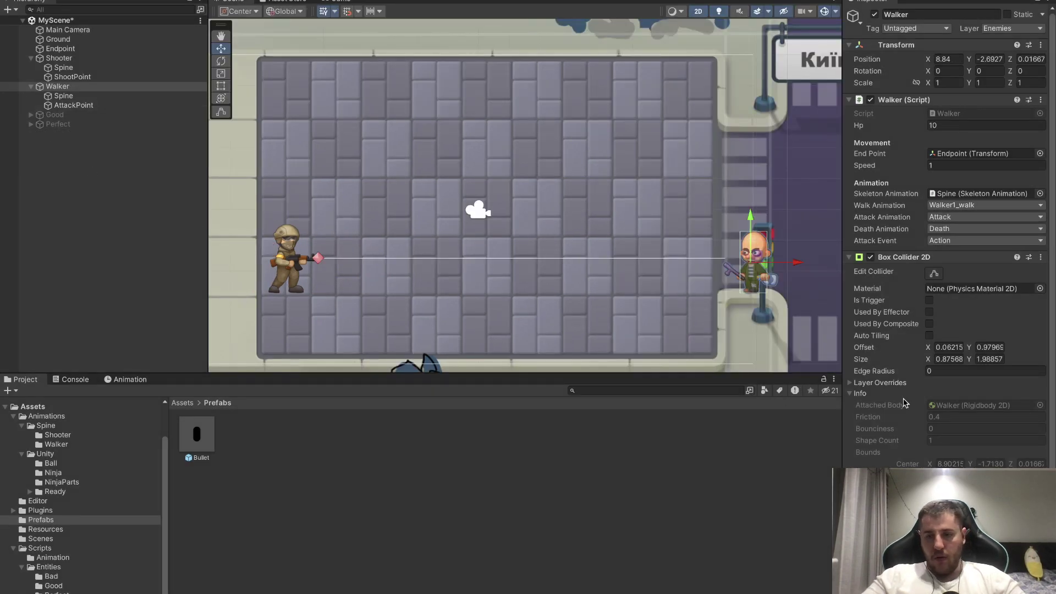
pyautogui.scroll(-3, 905, 404)
pyautogui.scroll(3, 947, 128)
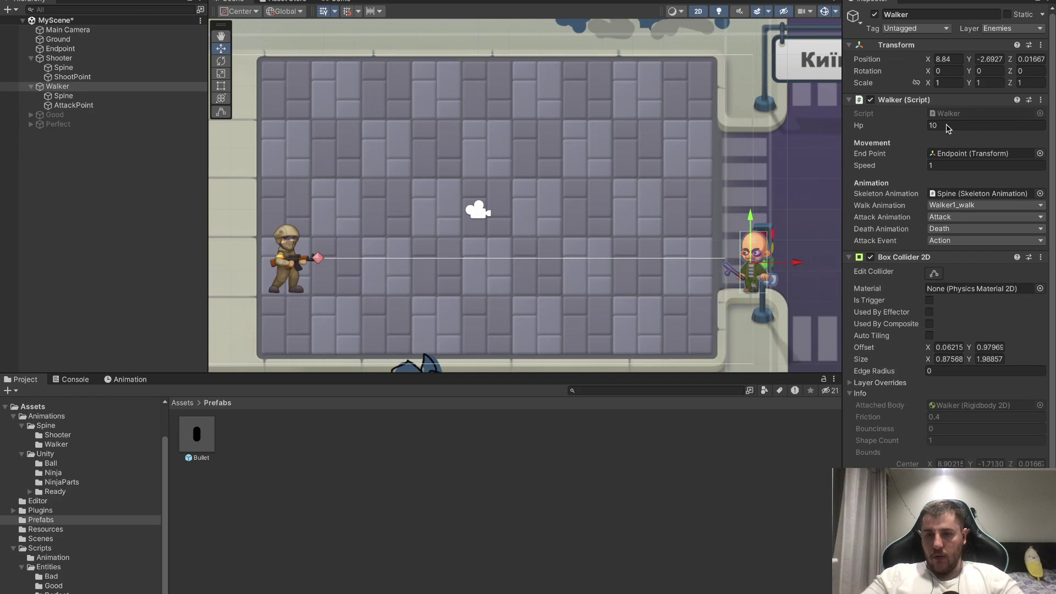
pyautogui.write('3')
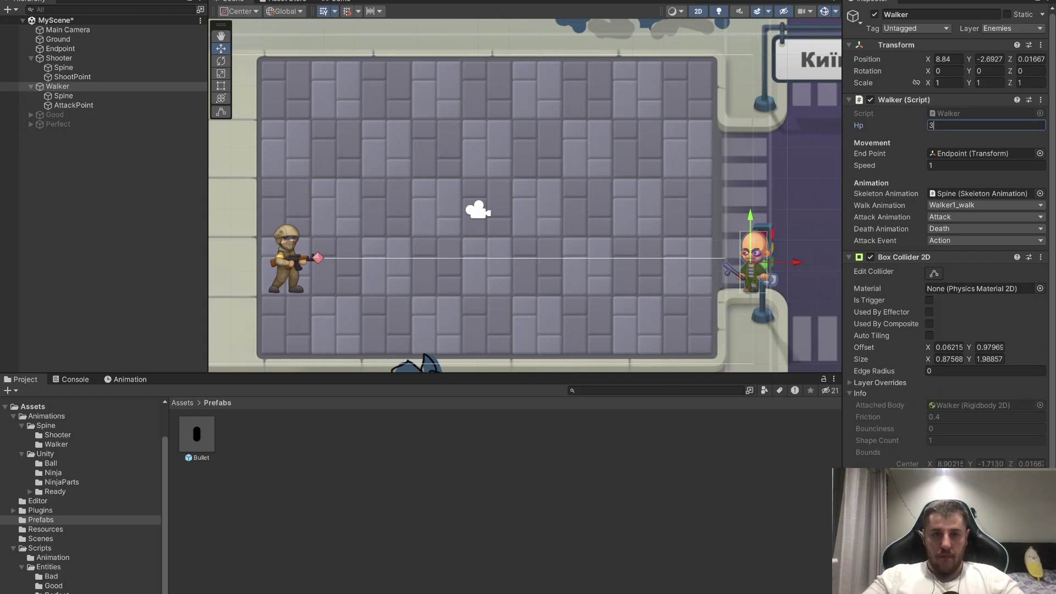
pyautogui.hotkey('ctrl', 'p')
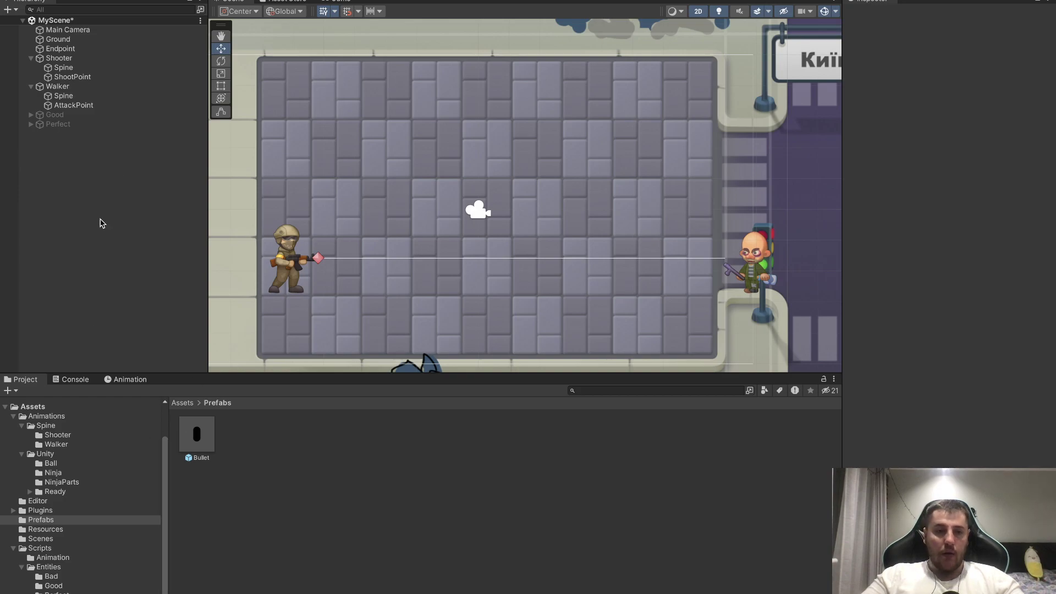
# Select the Walker's Spine child and open its skeleton data asset settings.
pyautogui.click(77, 87)
pyautogui.click(75, 98)
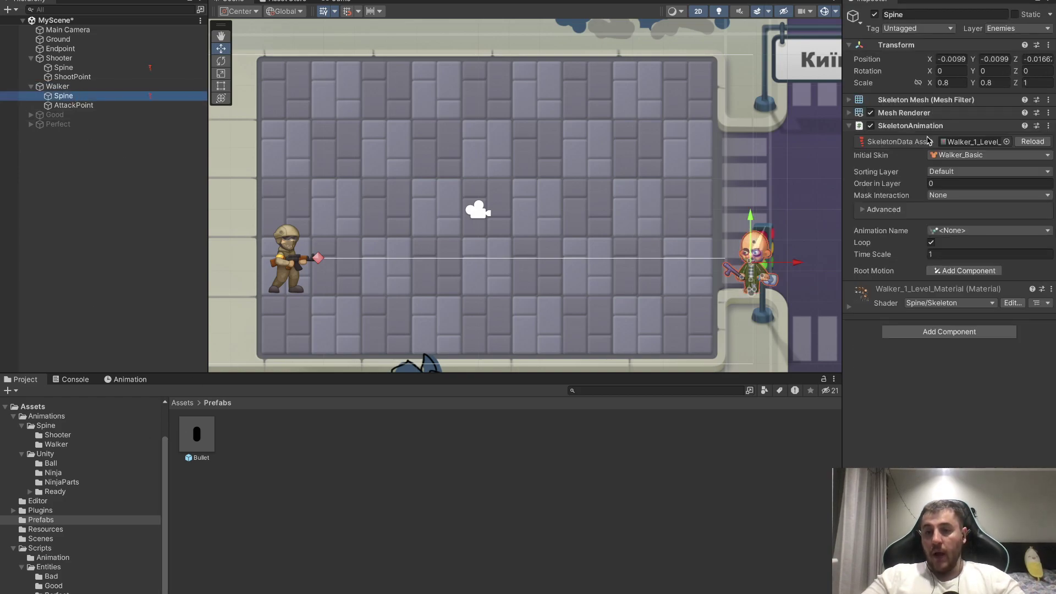
pyautogui.click(957, 143)
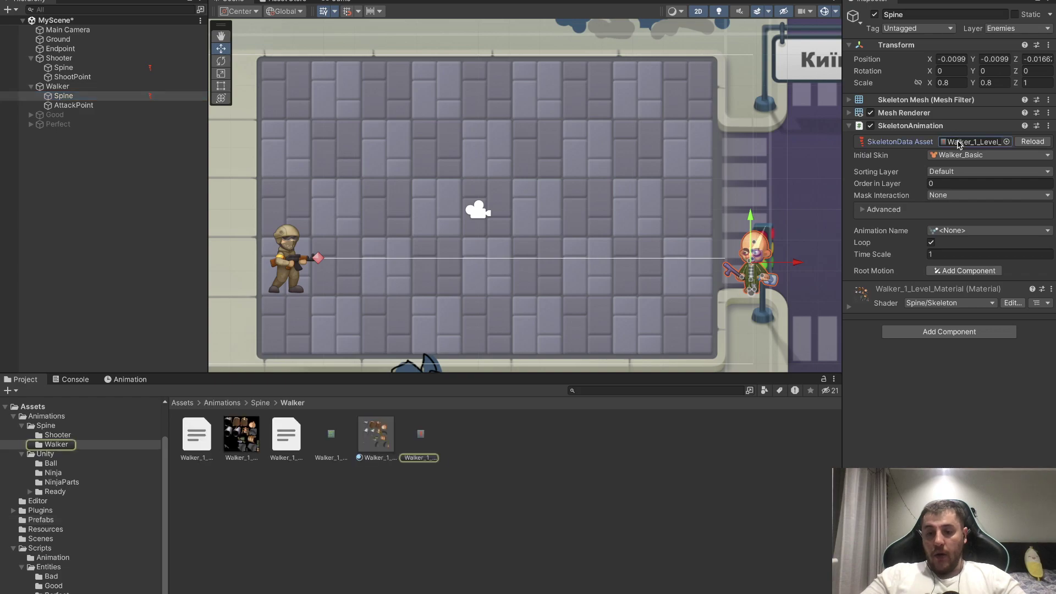
pyautogui.click(421, 435)
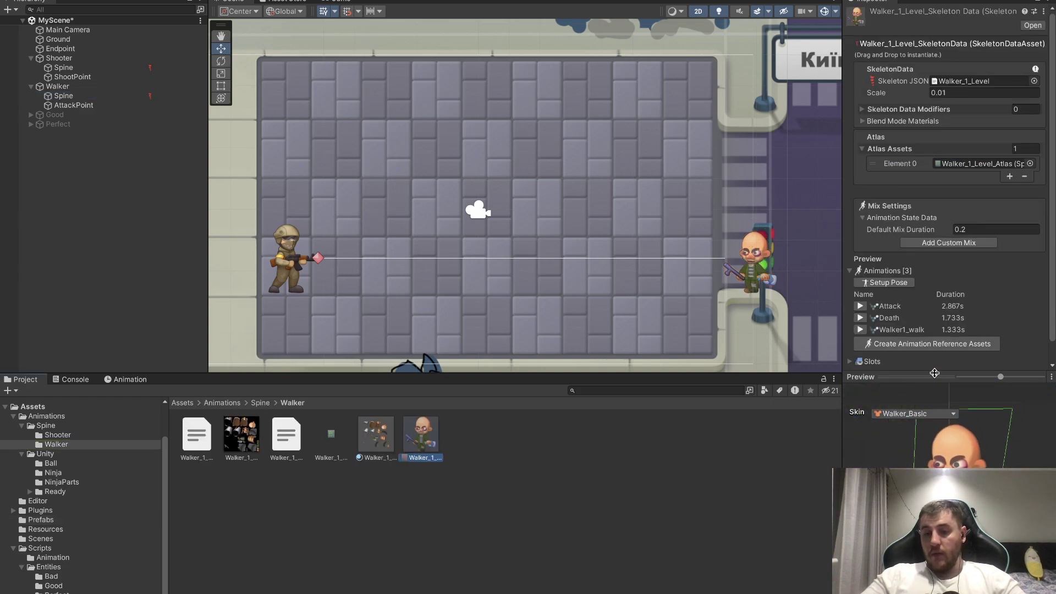
# Play the Death animation in the enlarged skeleton preview, then return to Rider.
pyautogui.moveTo(941, 372); pyautogui.dragTo(938, 252)
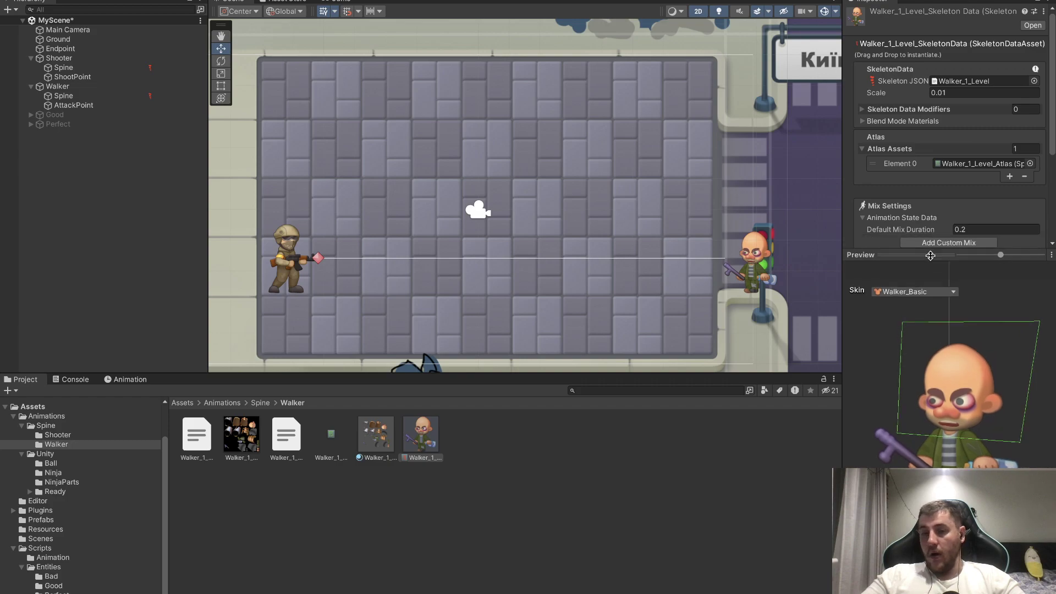
pyautogui.scroll(-3, 926, 209)
pyautogui.scroll(-1, 926, 210)
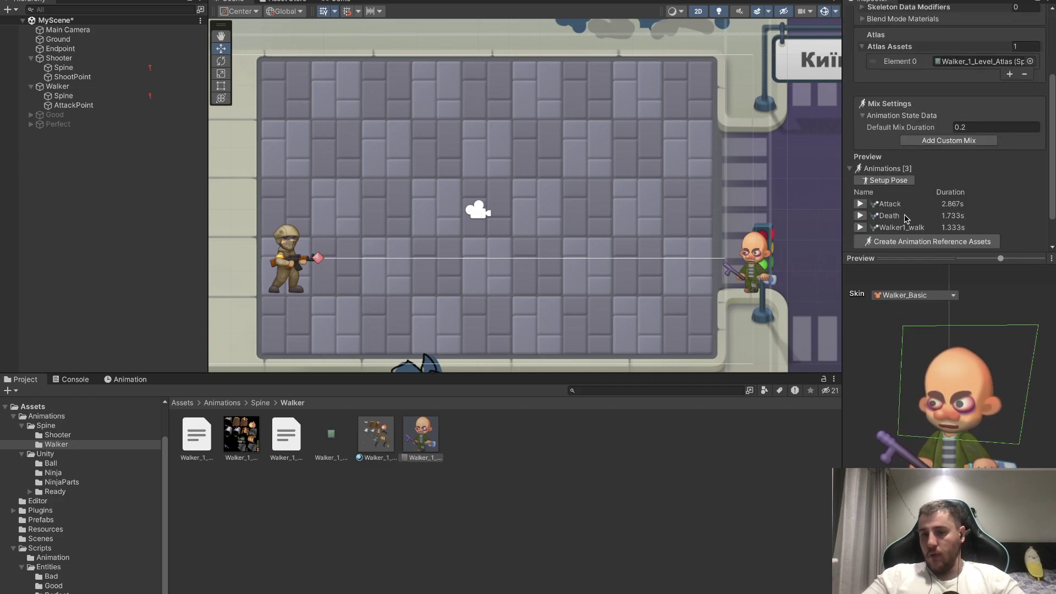
pyautogui.click(860, 216)
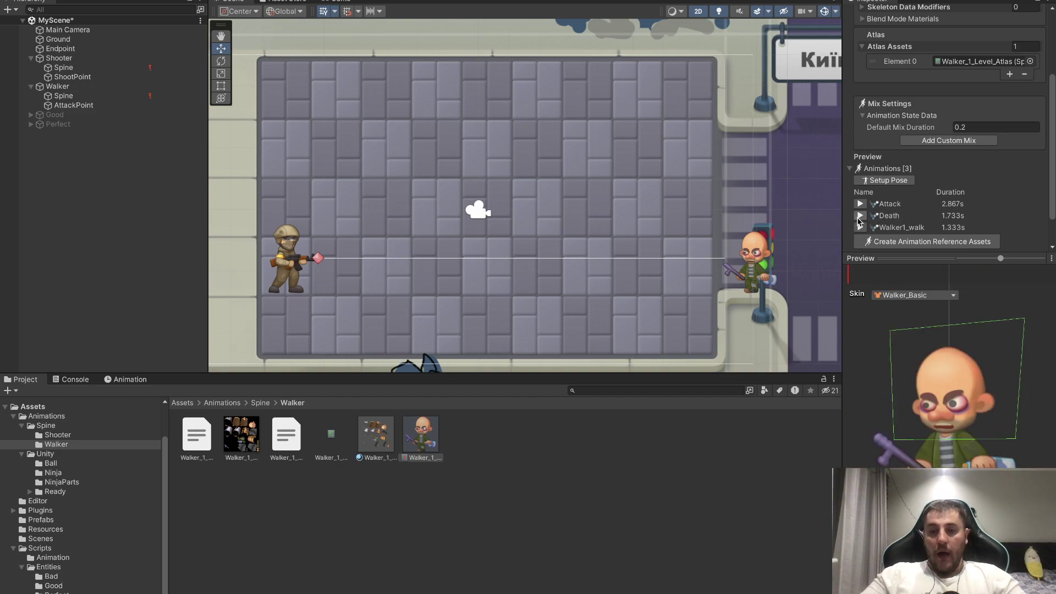
pyautogui.press('super+Tab')
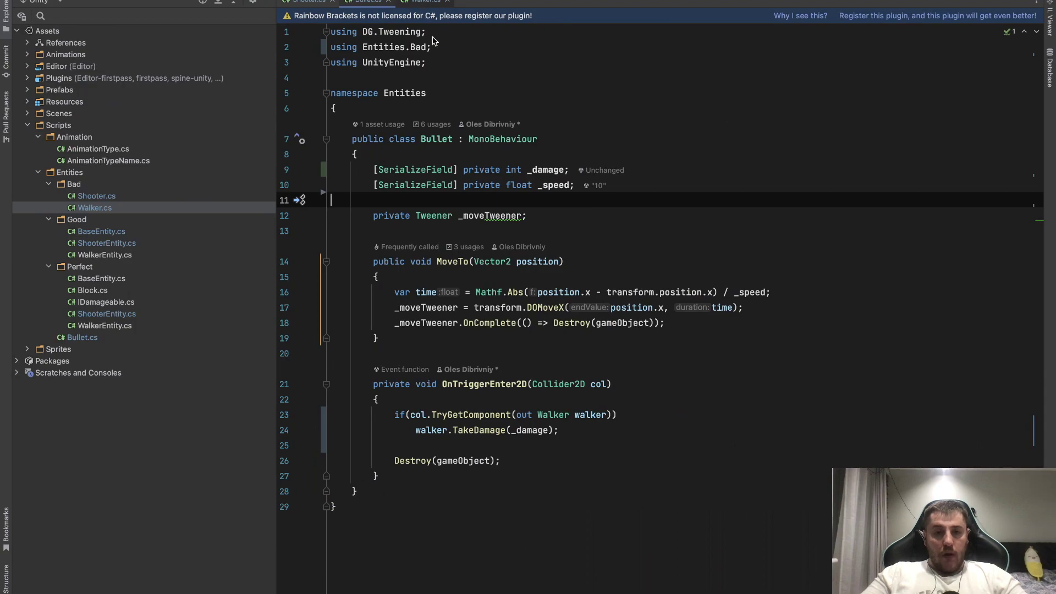
# In Walker.cs Die(), replace Destroy(gameObject); with _moveTweener?.Kill().
pyautogui.click(426, 2)
pyautogui.scroll(-2, 405, 408)
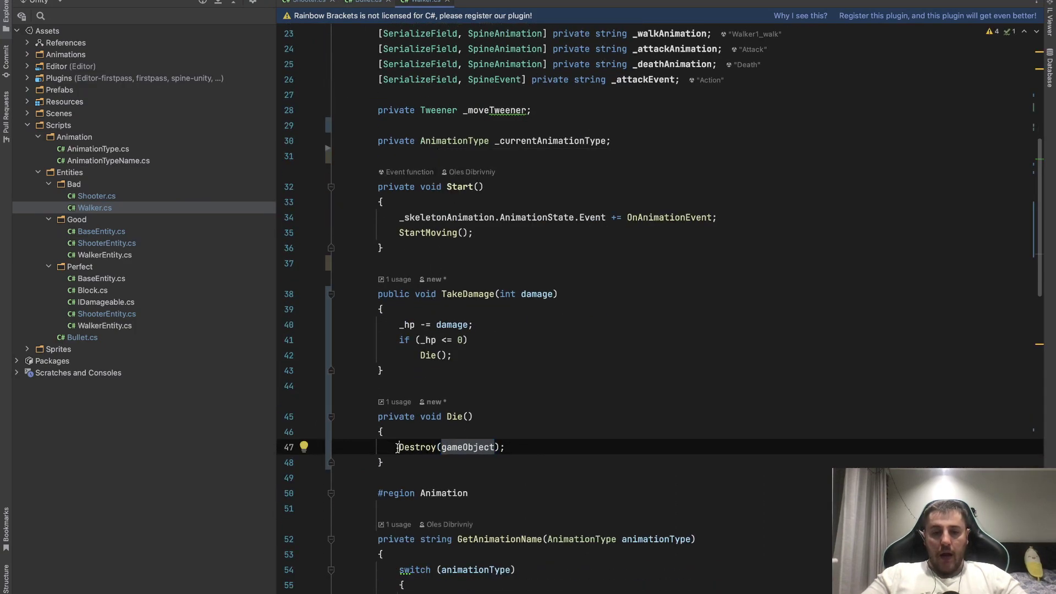
pyautogui.moveTo(396, 447); pyautogui.dragTo(518, 446)
pyautogui.scroll(1, 518, 446)
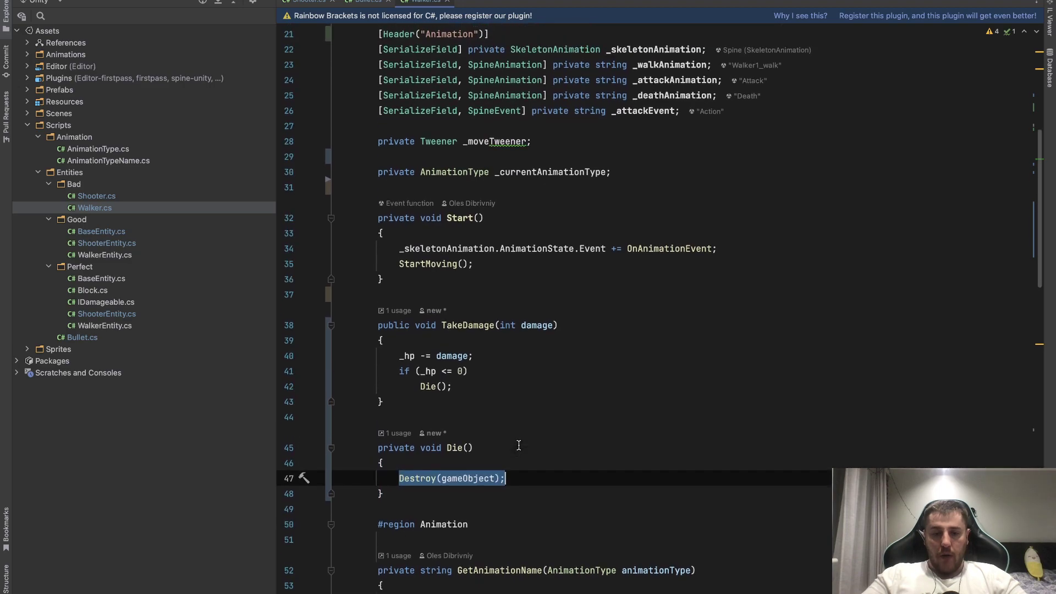
pyautogui.write('_')
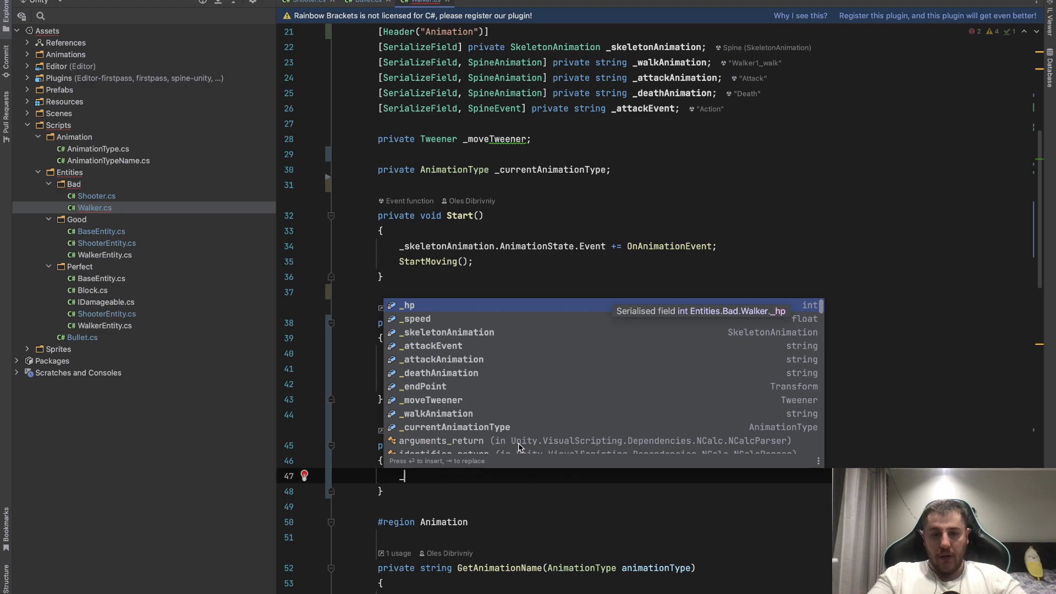
pyautogui.write('move')
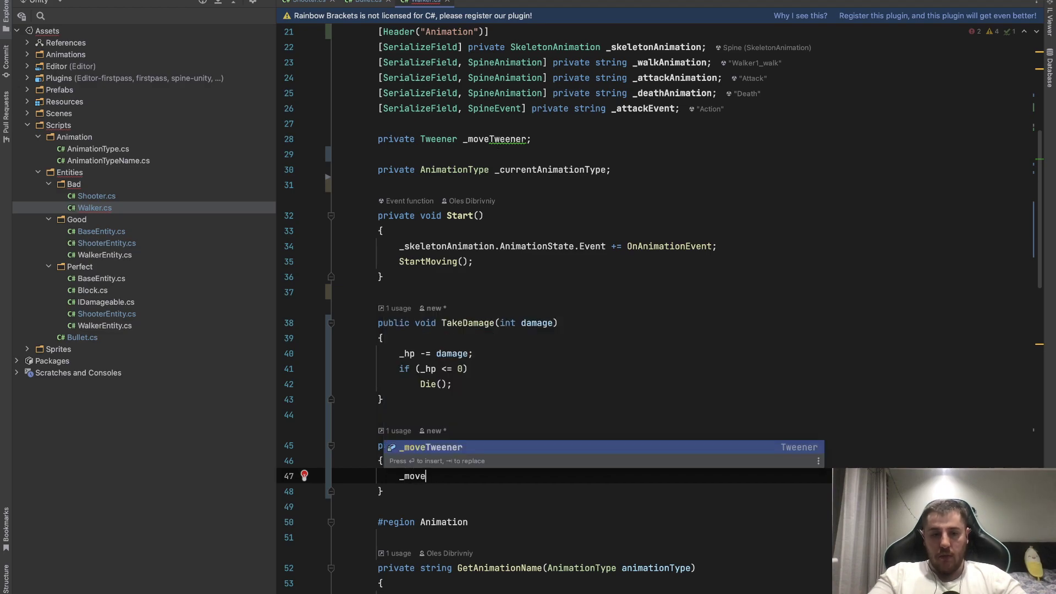
pyautogui.press('Return')
pyautogui.write('?')
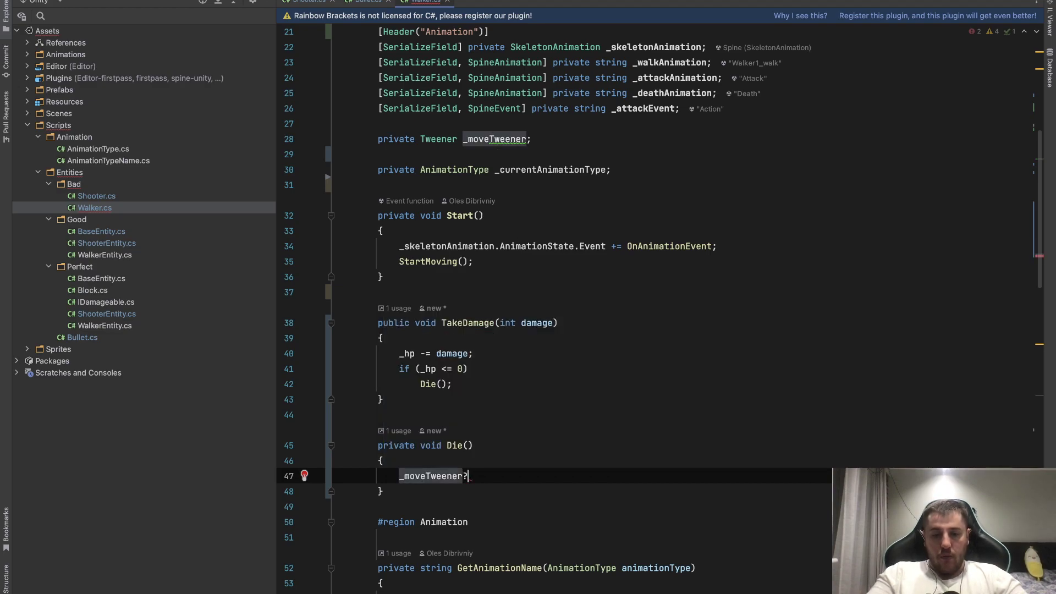
pyautogui.write('.Kill')
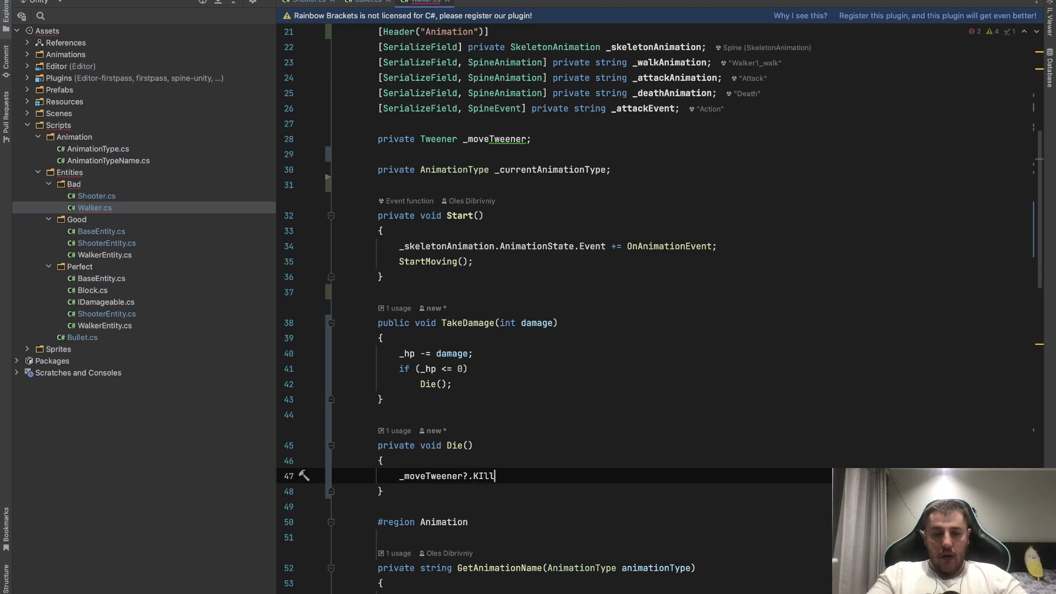
pyautogui.press('Return')
pyautogui.press('Right')
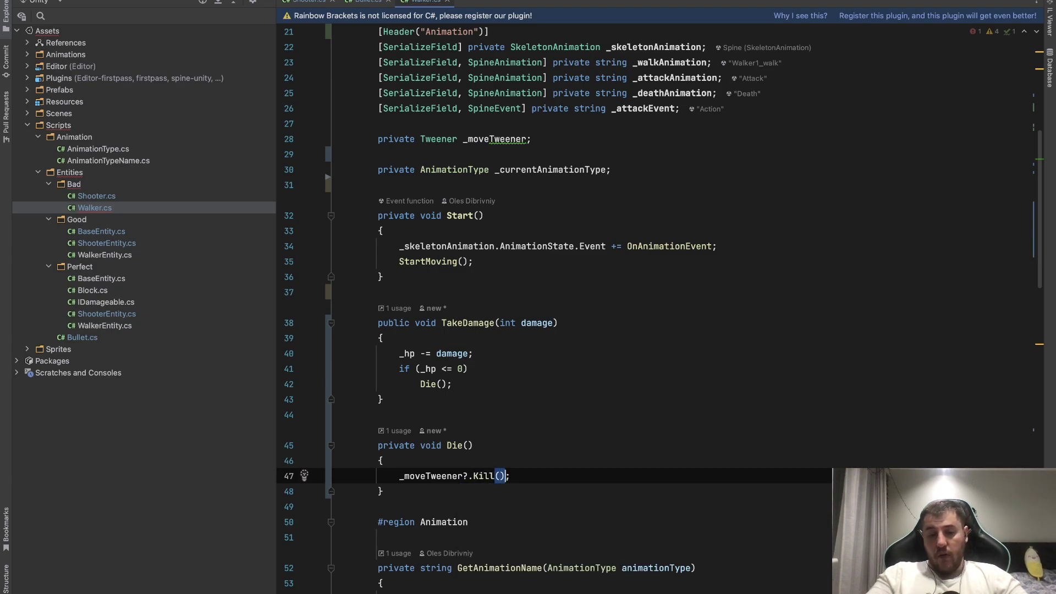
pyautogui.press('Right')
pyautogui.press('Return')
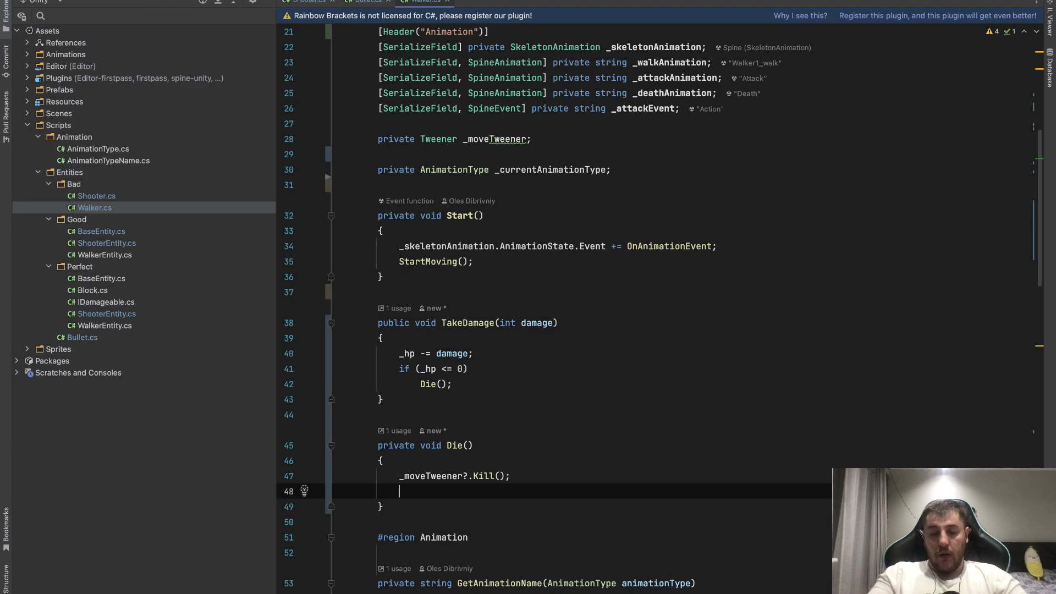
pyautogui.scroll(1, 661, 308)
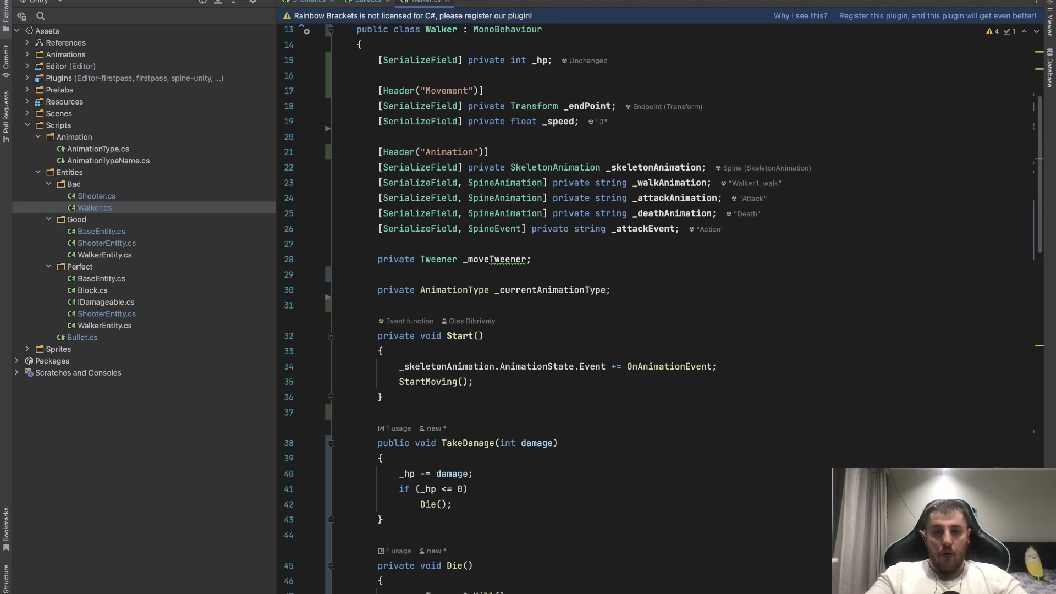
pyautogui.press('Return')
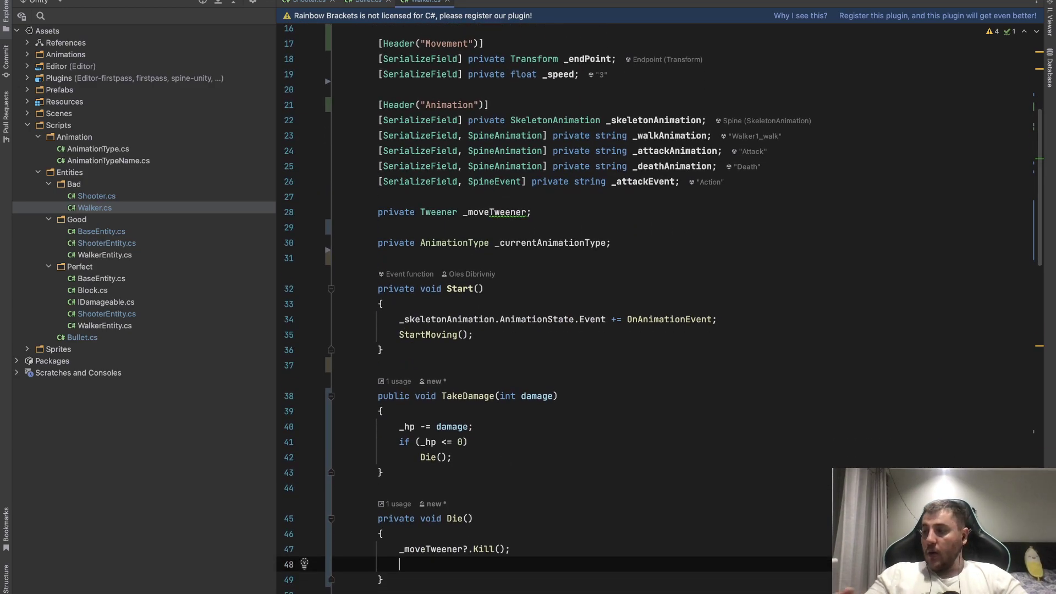
pyautogui.scroll(3, 431, 204)
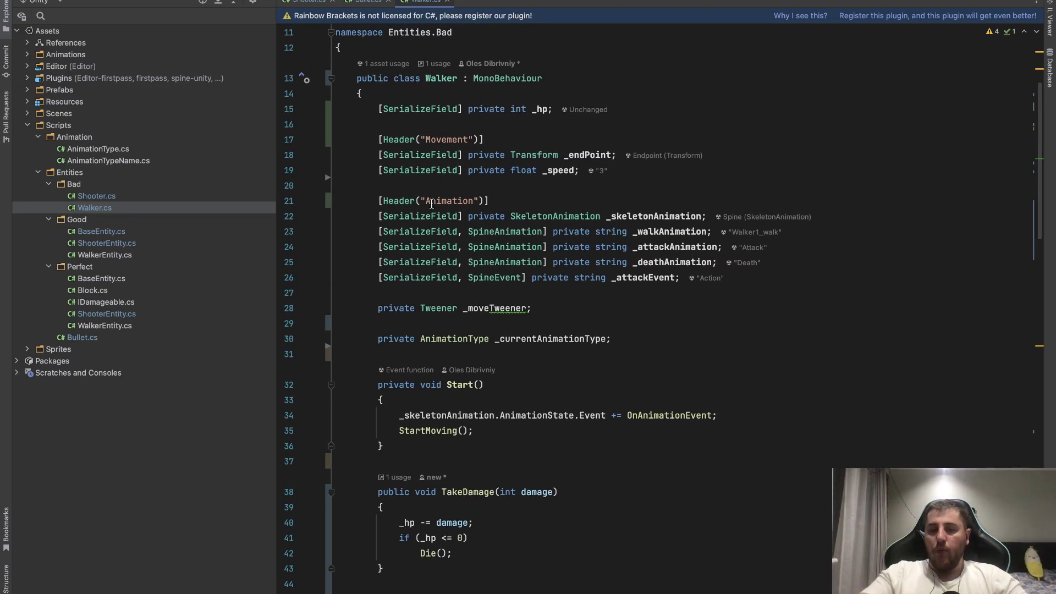
# Below _hp, declare [SerializeField] private Collider2D _collider;.
pyautogui.click(554, 109)
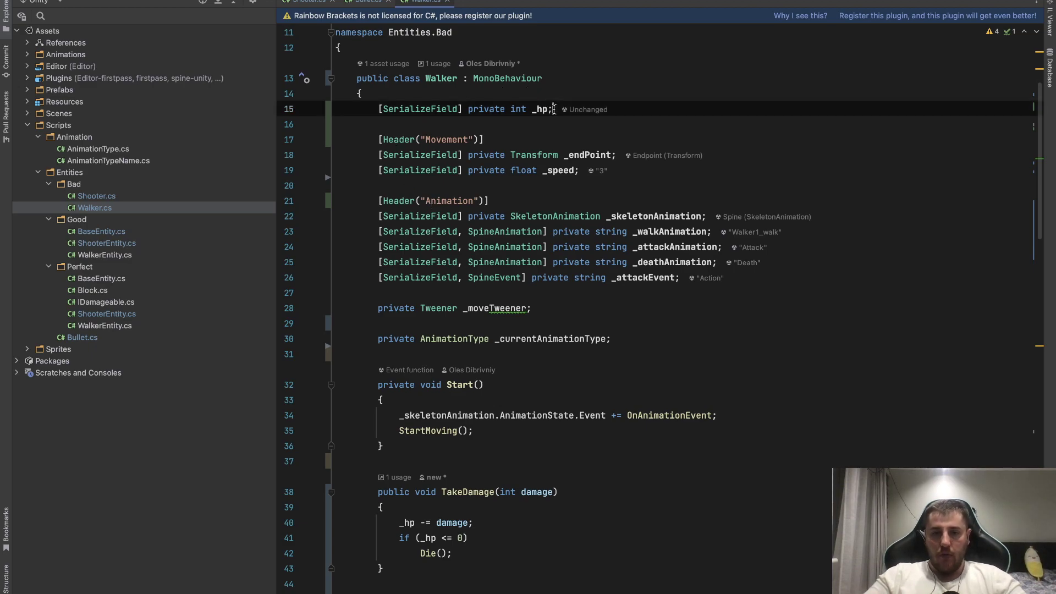
pyautogui.press('Return')
pyautogui.write('[S')
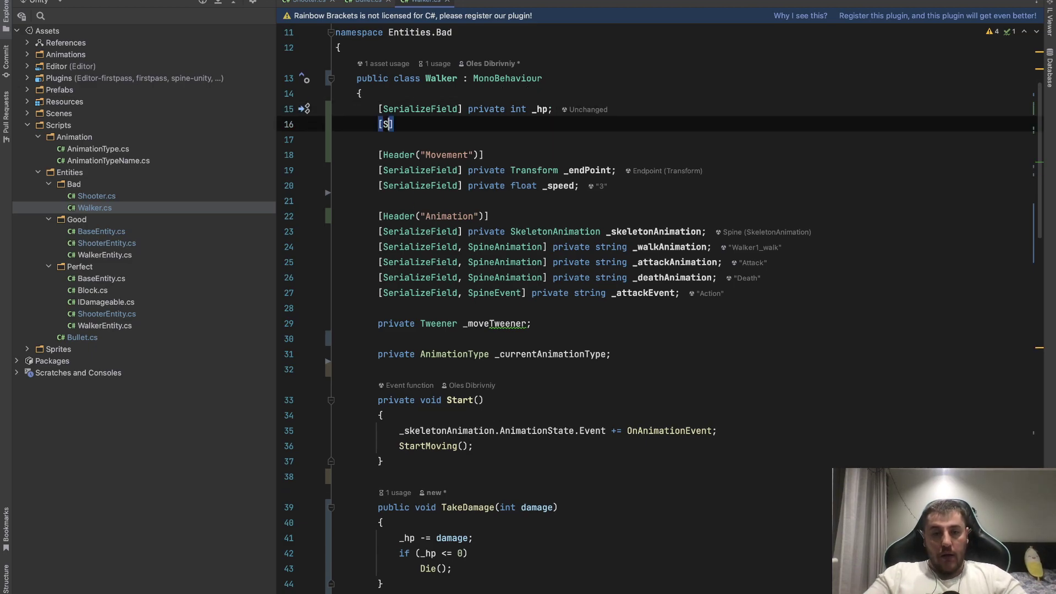
pyautogui.write('er')
pyautogui.press('Return')
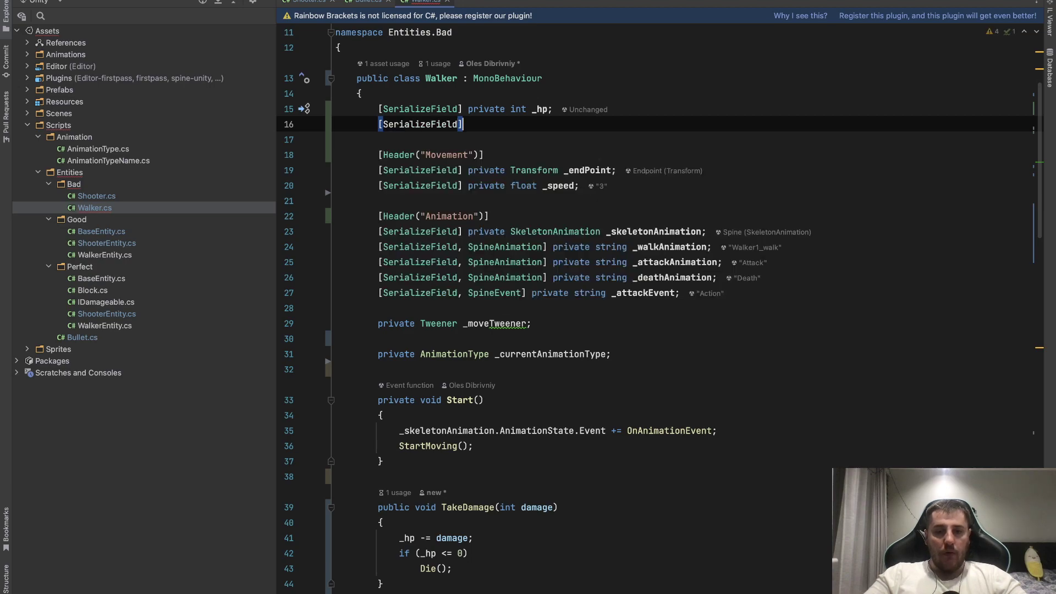
pyautogui.write('] private ')
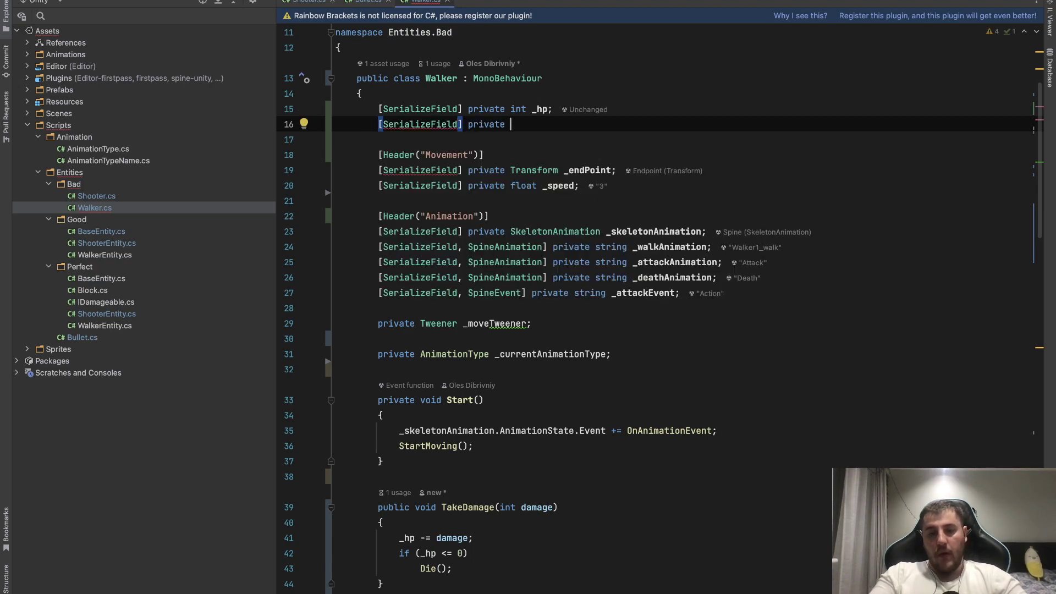
pyautogui.write('COllider2')
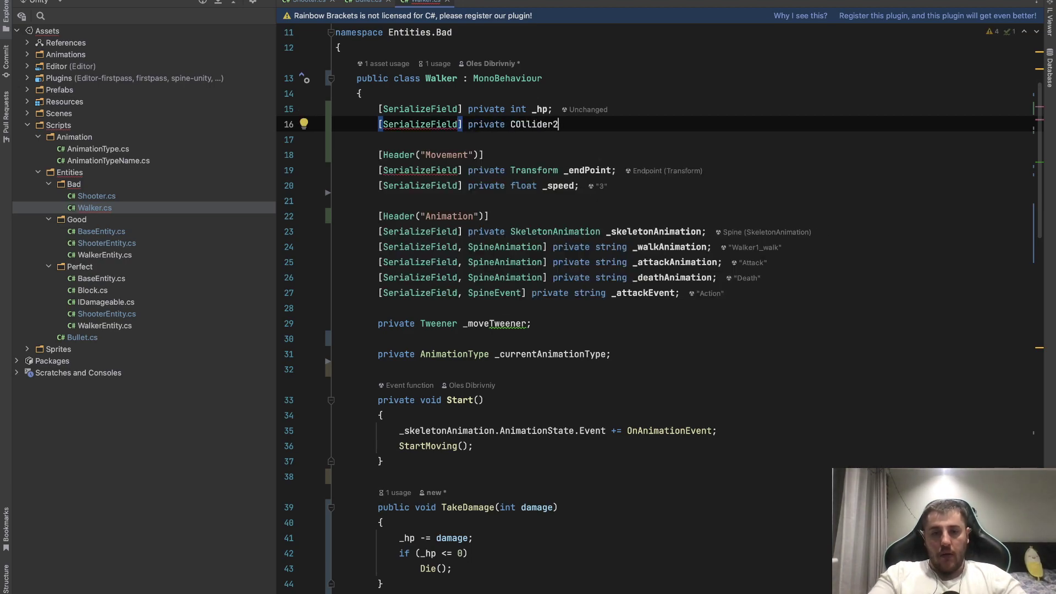
pyautogui.write('d')
pyautogui.press('Return')
pyautogui.write('_')
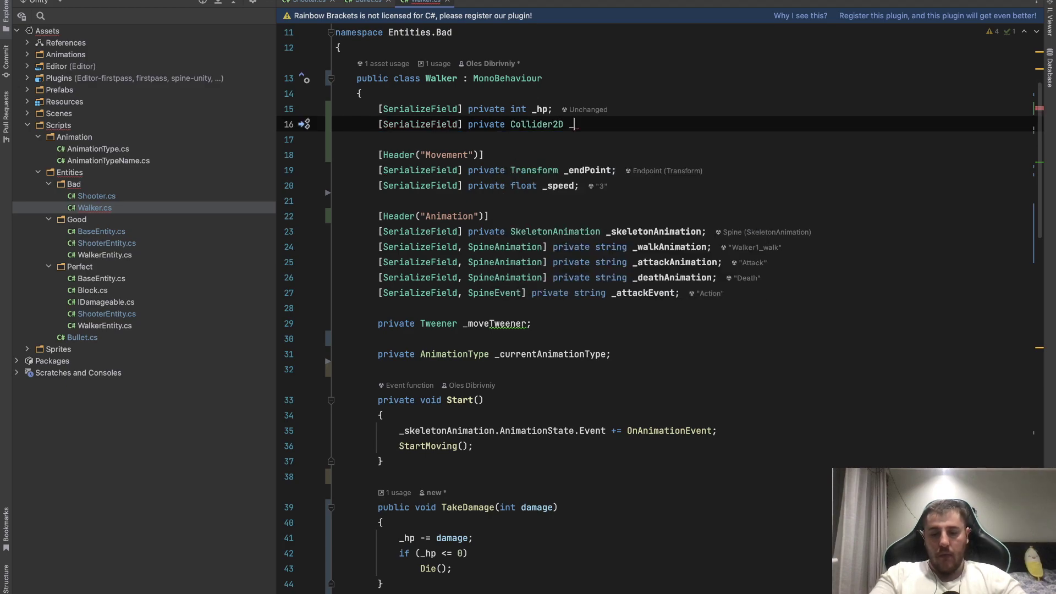
pyautogui.write('collider;')
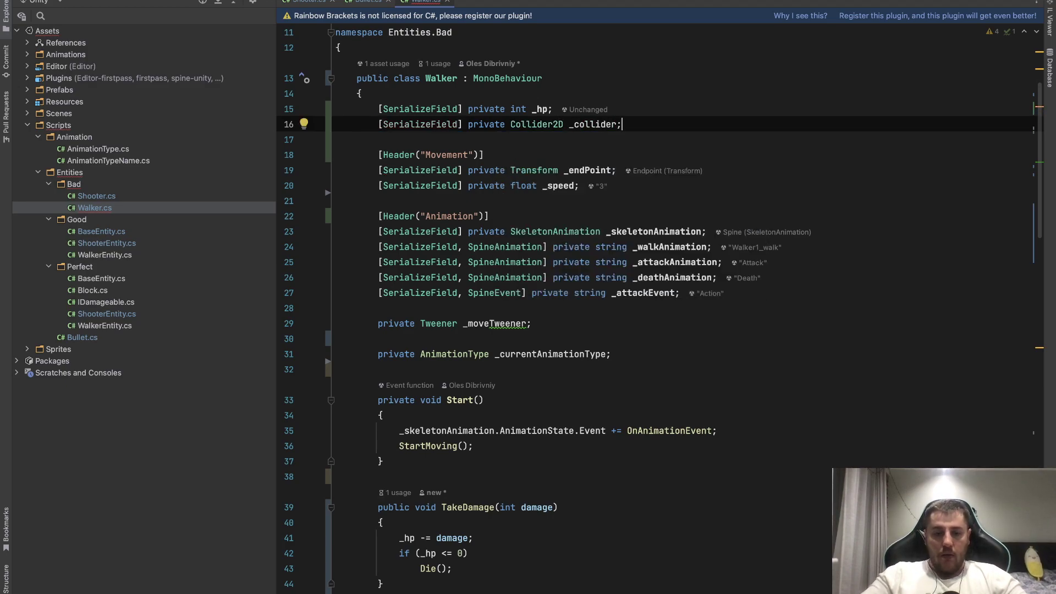
pyautogui.scroll(-5, 455, 461)
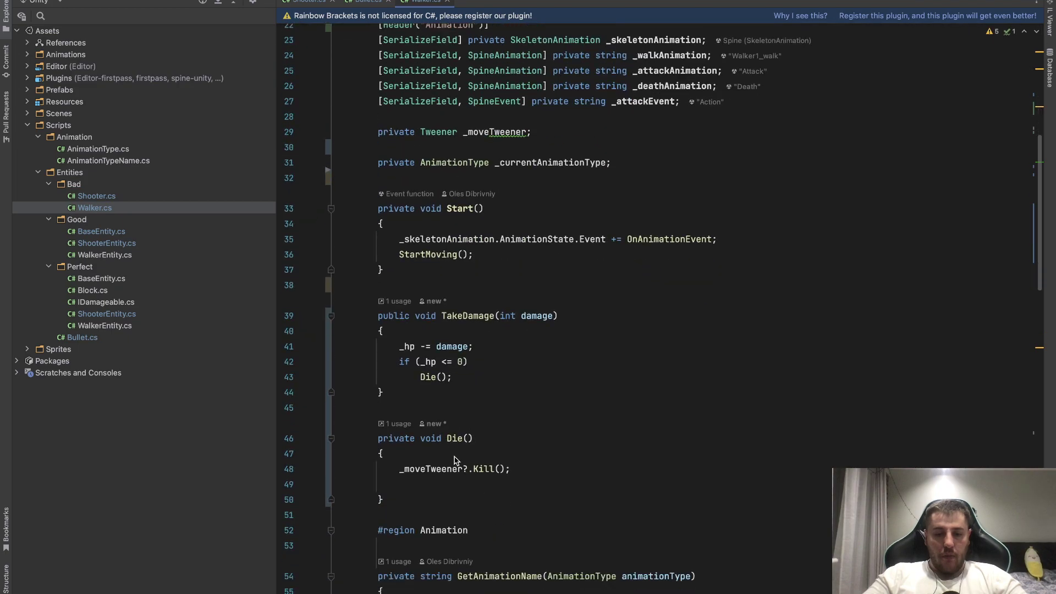
# Add _collider.enabled = false; after the Kill call in Die().
pyautogui.click(519, 460)
pyautogui.press('Return')
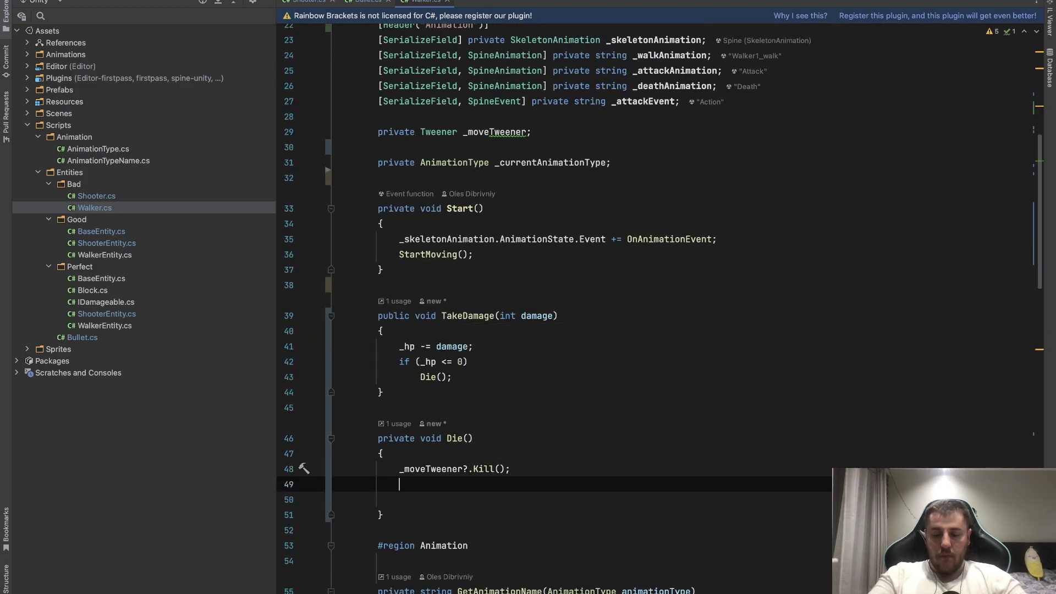
pyautogui.write('_coll')
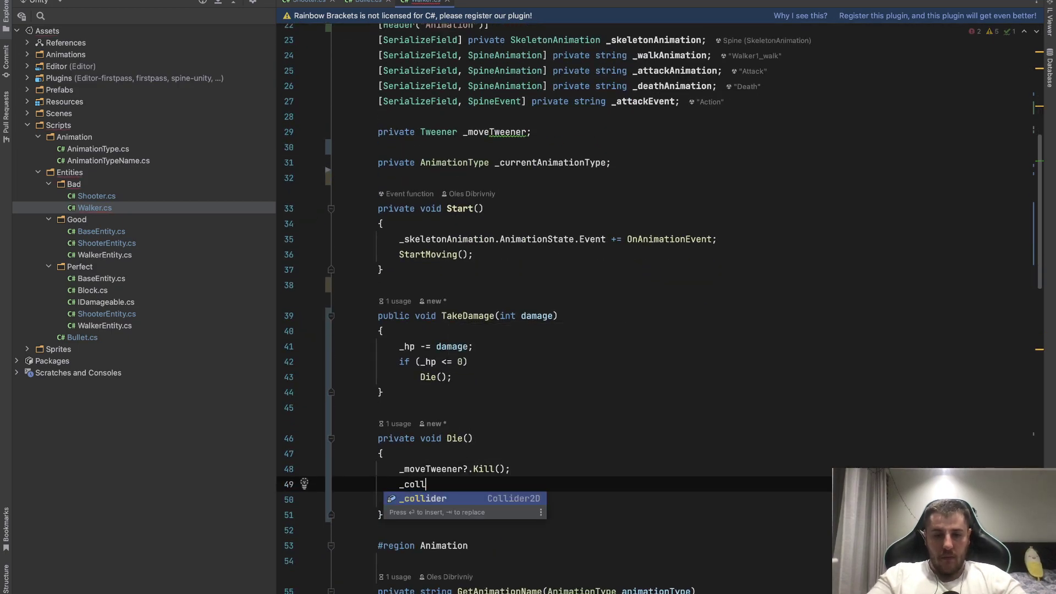
pyautogui.write('ider.en')
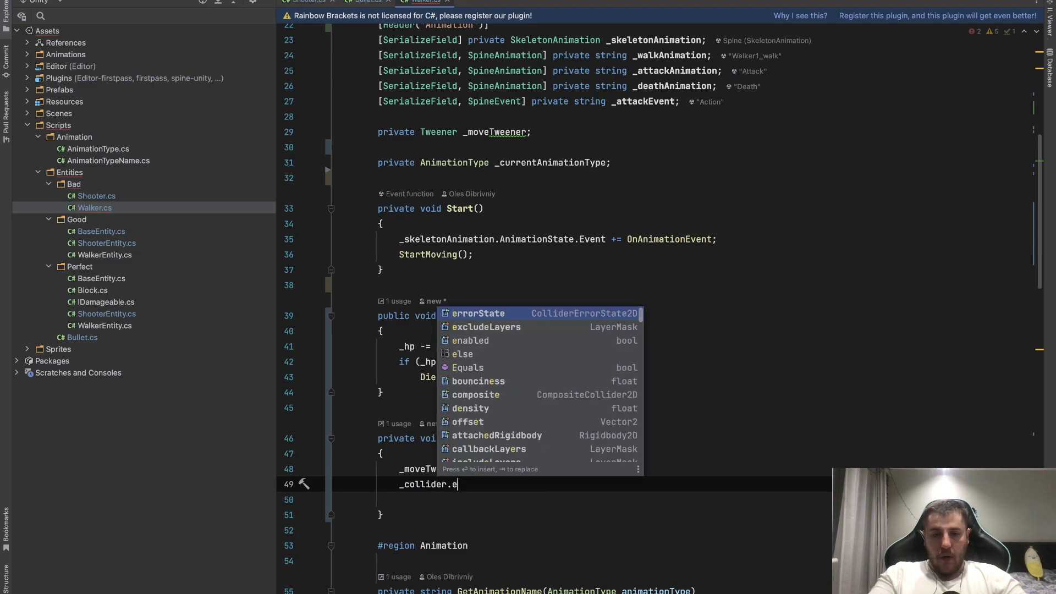
pyautogui.write('a')
pyautogui.press('Return')
pyautogui.write('= f')
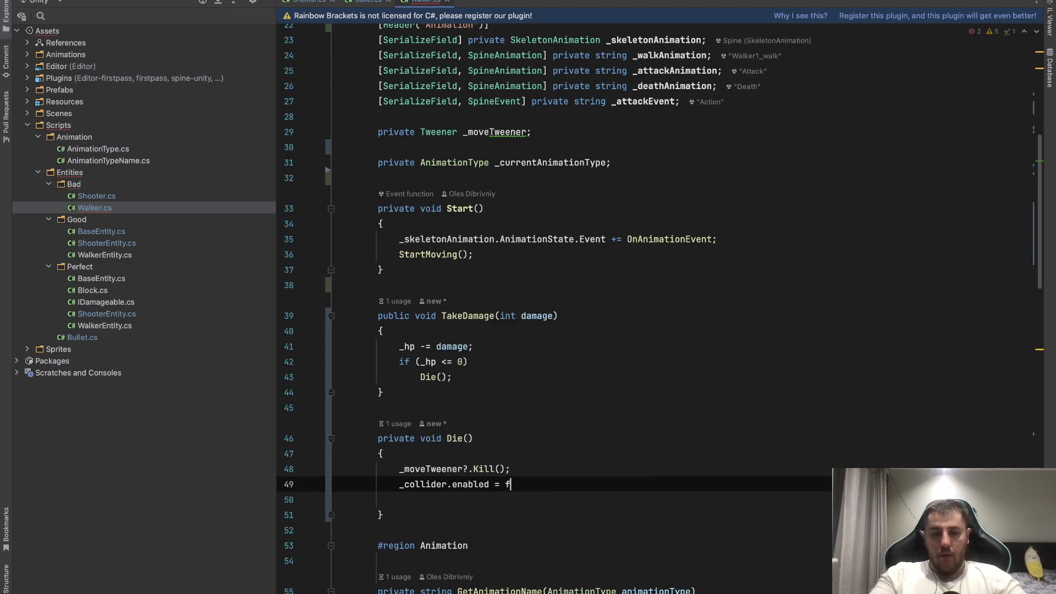
pyautogui.write('alse;')
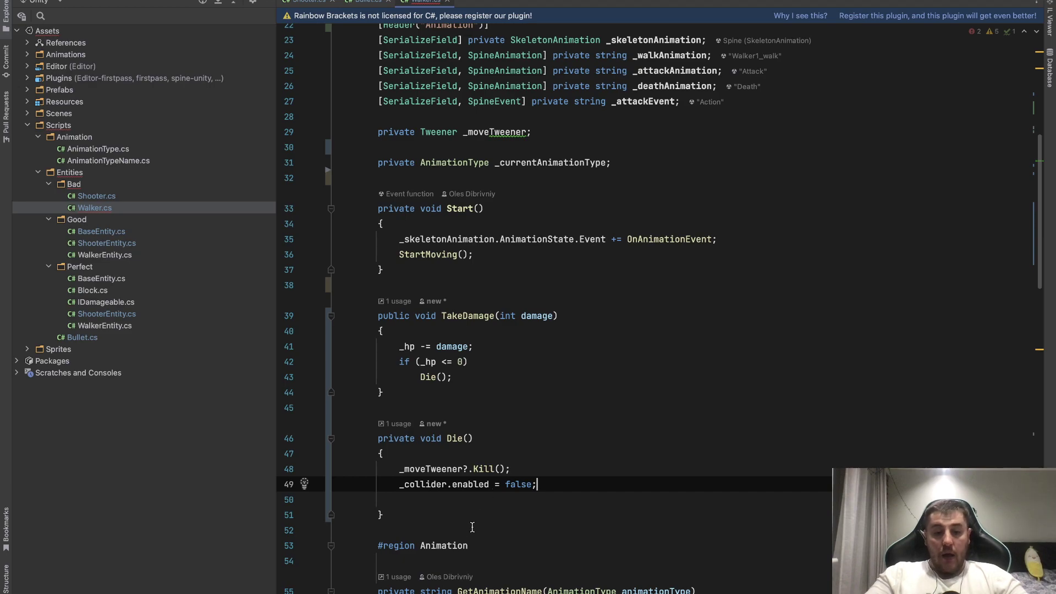
# Add SetAnimationState(AnimationType.Death, true, false, () => Destroy(gameObject)); to Die().
pyautogui.click(357, 500)
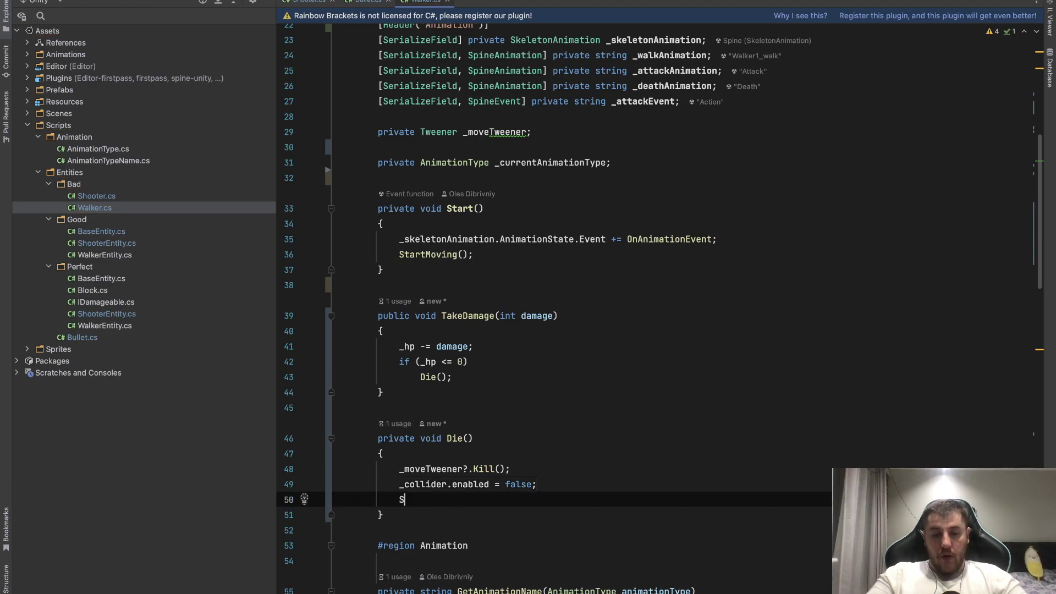
pyautogui.write('Set')
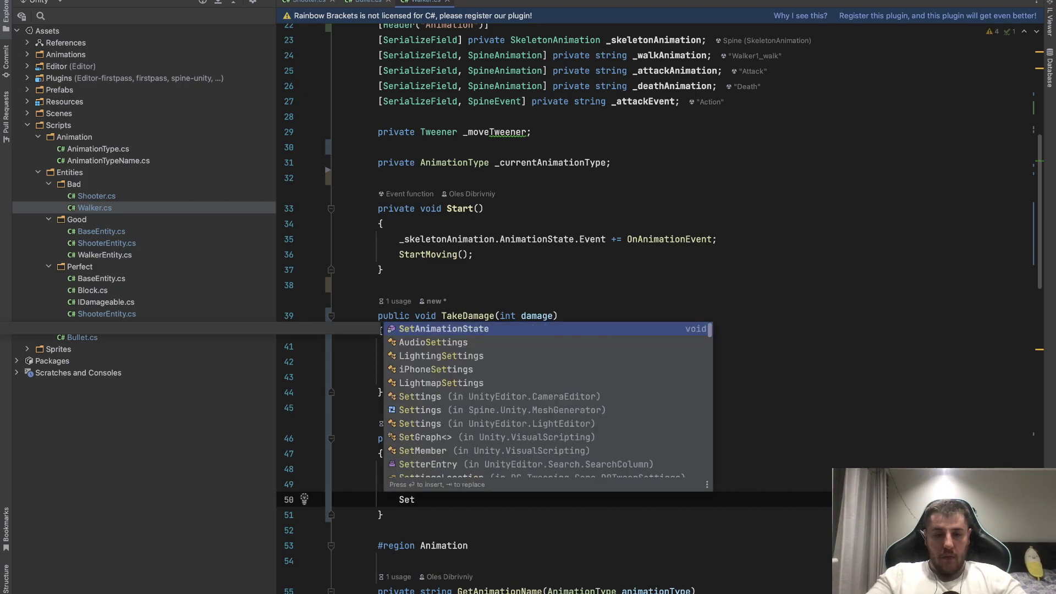
pyautogui.press('Return')
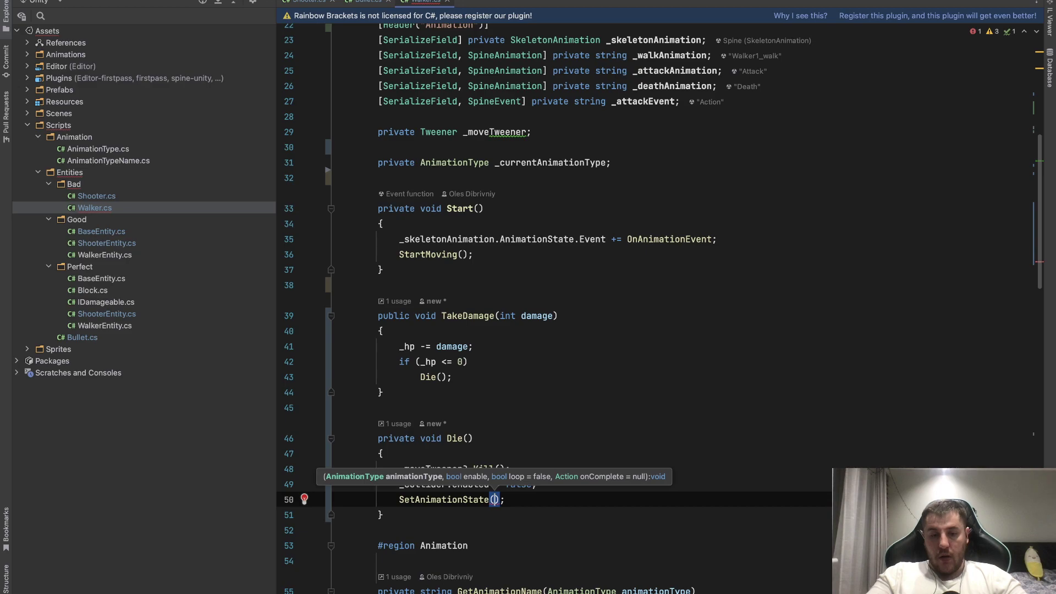
pyautogui.write('D')
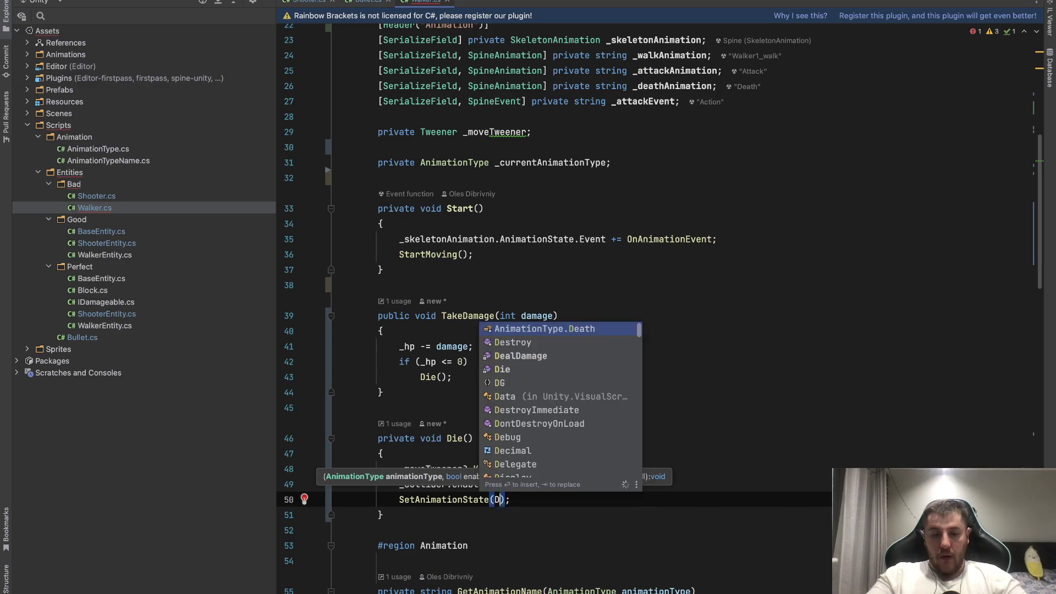
pyautogui.press('Return')
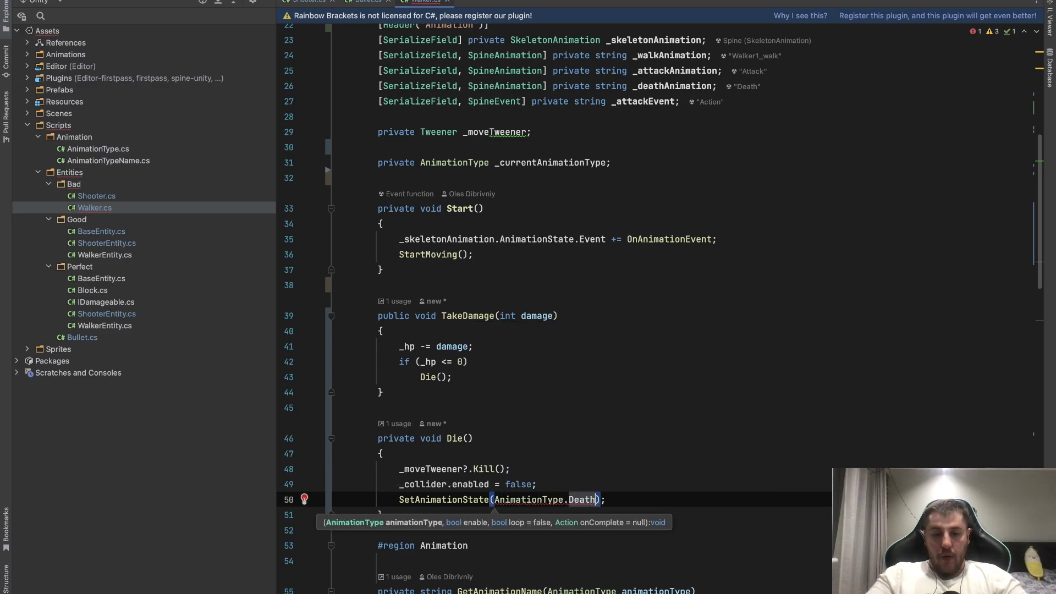
pyautogui.write(', ')
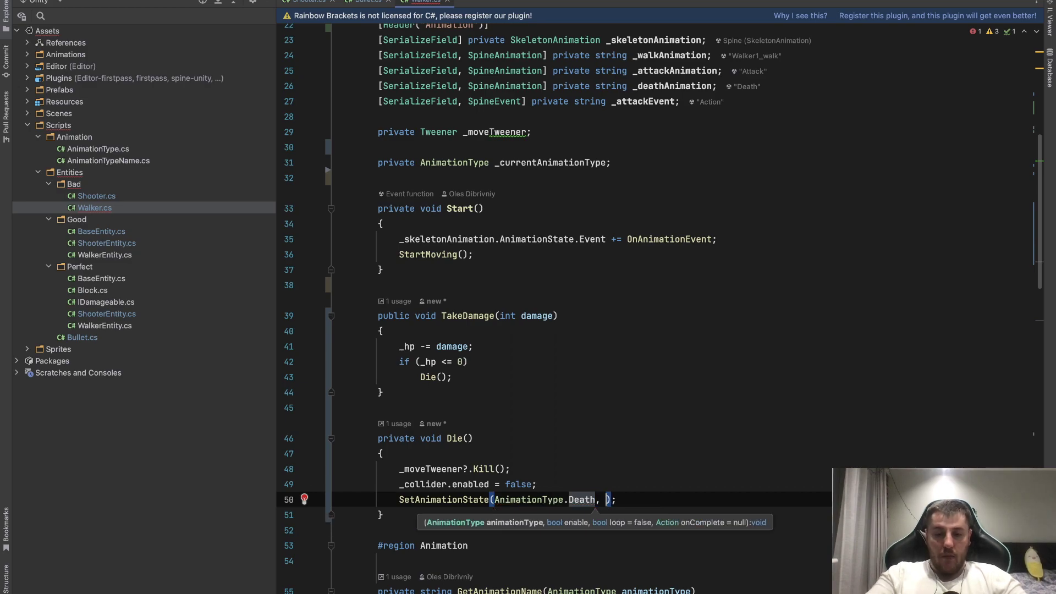
pyautogui.write('true, ')
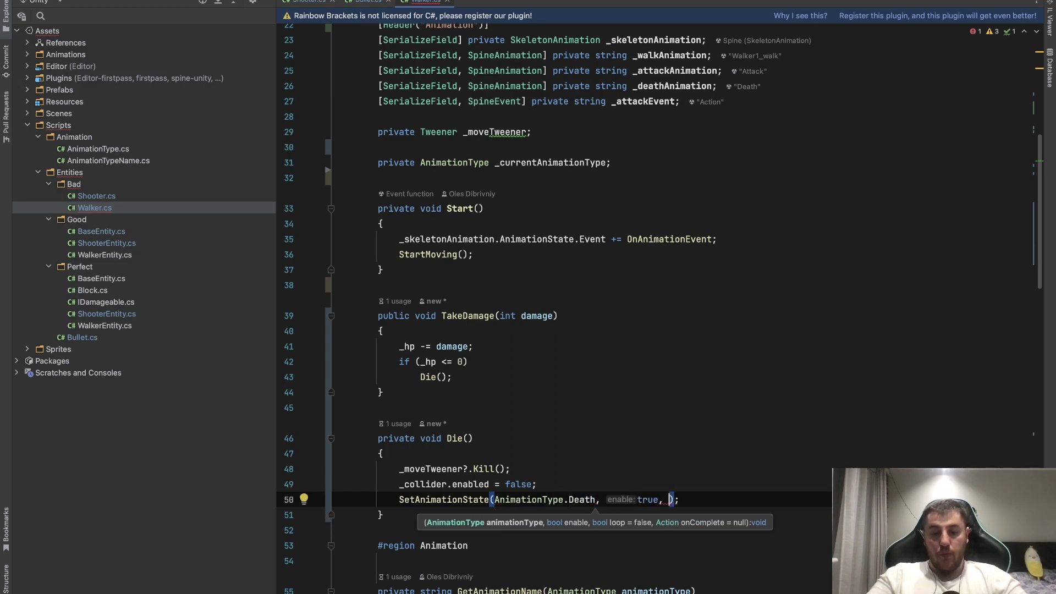
pyautogui.write('fa')
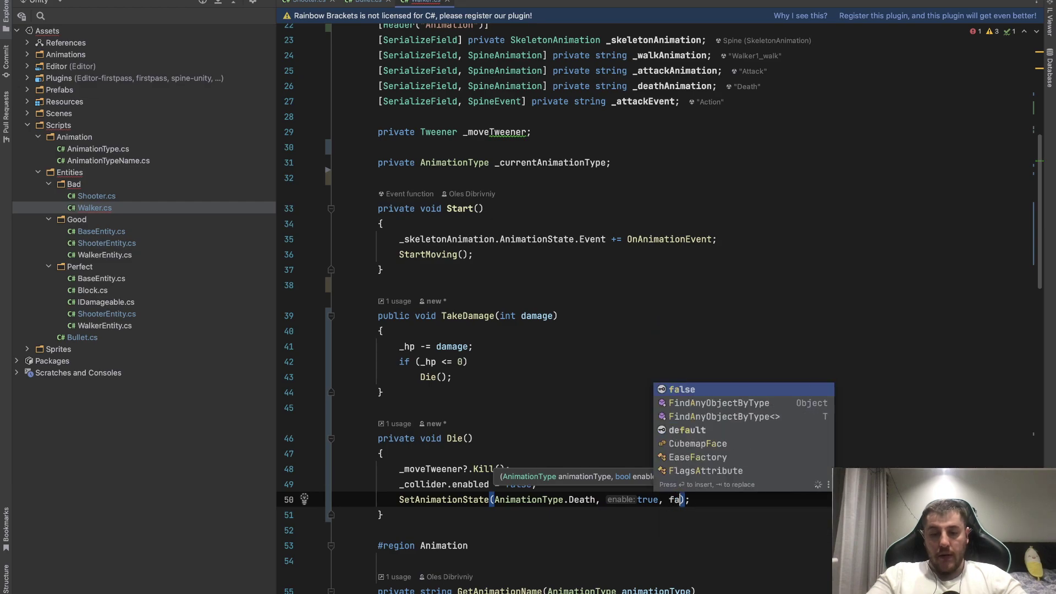
pyautogui.press('Return')
pyautogui.write(',')
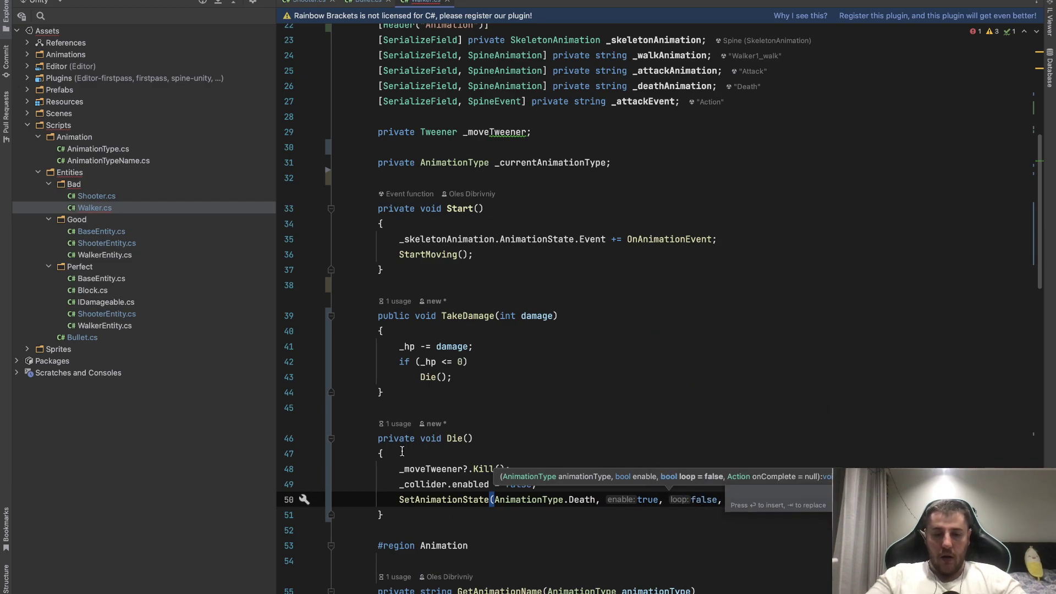
pyautogui.scroll(-2, 539, 500)
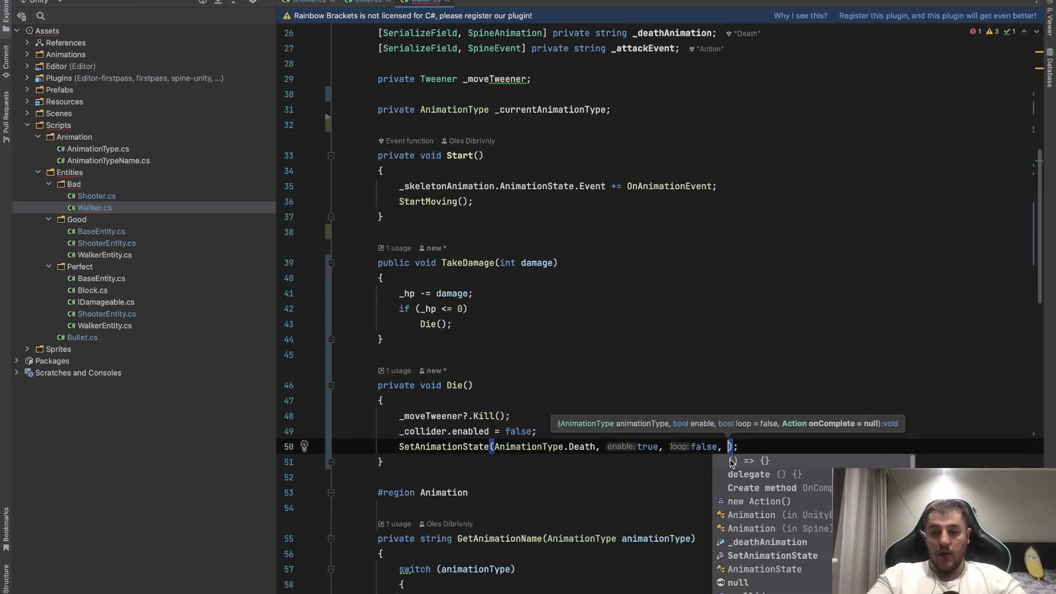
pyautogui.press('Return')
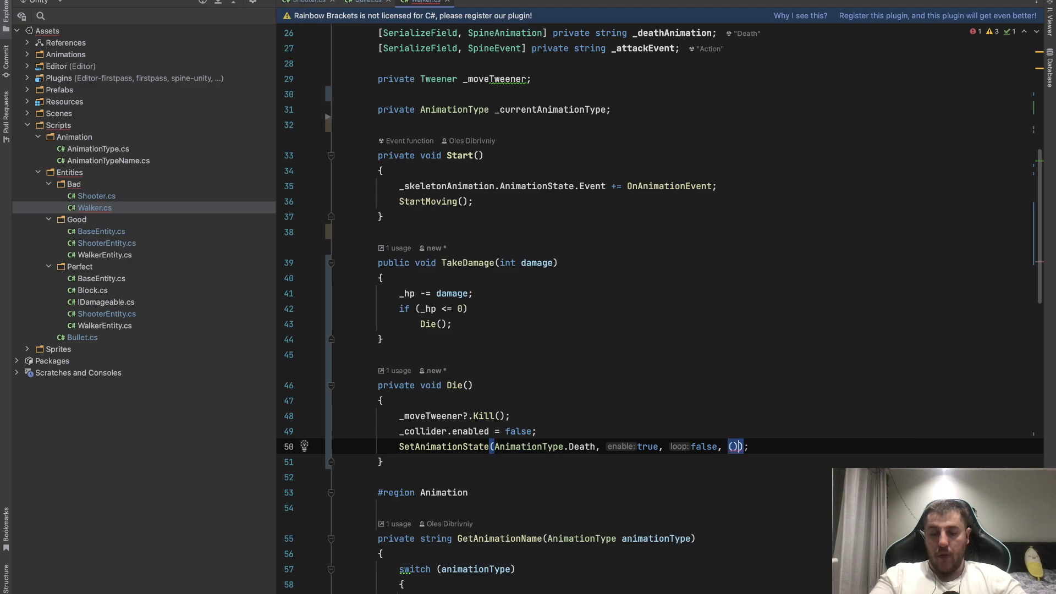
pyautogui.press('Tab')
pyautogui.write('=> ')
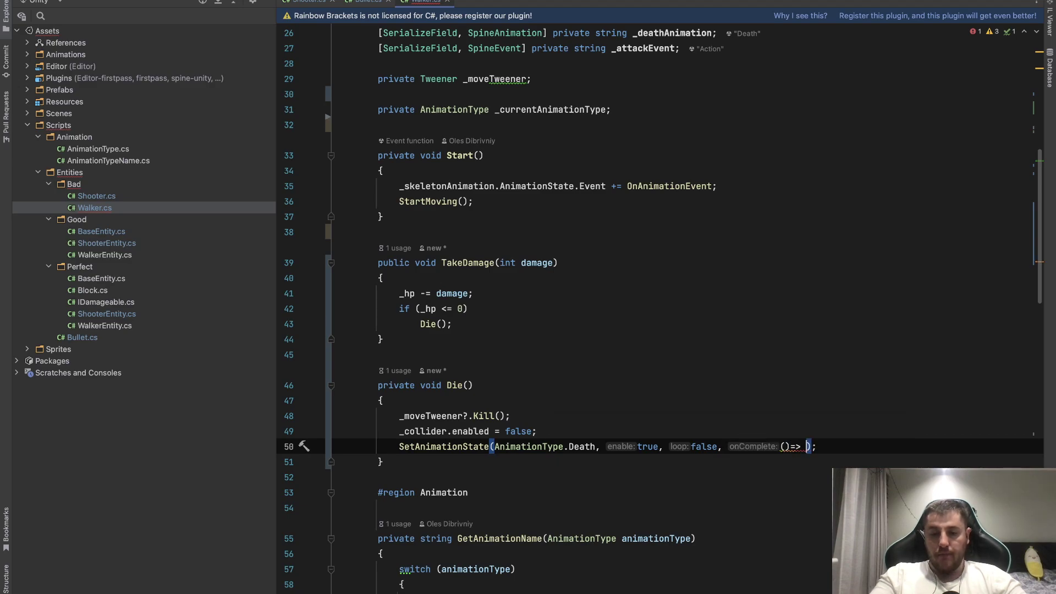
pyautogui.write('Dest')
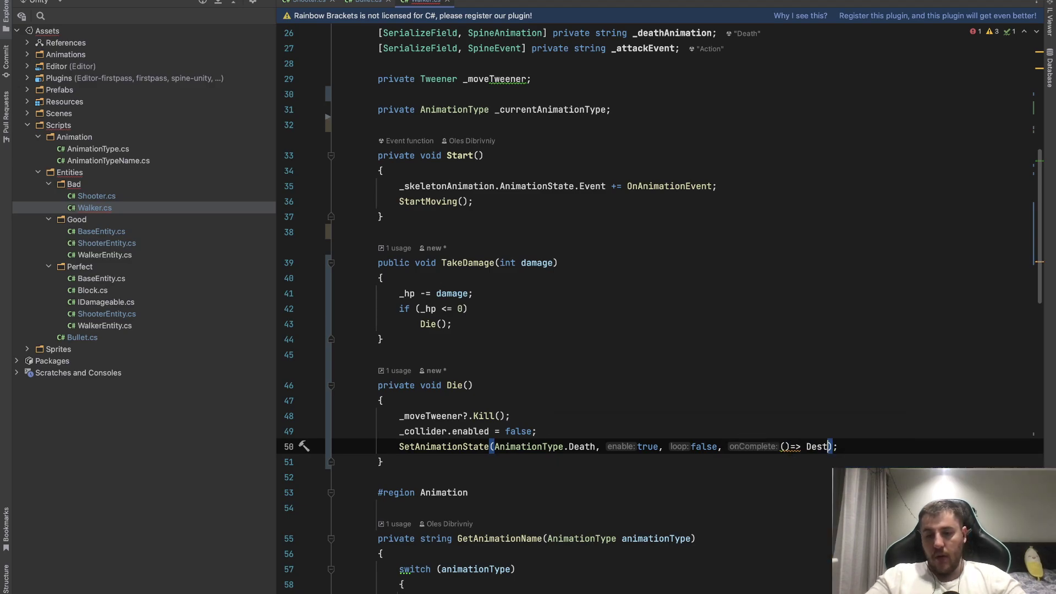
pyautogui.write('roy(')
pyautogui.write('game')
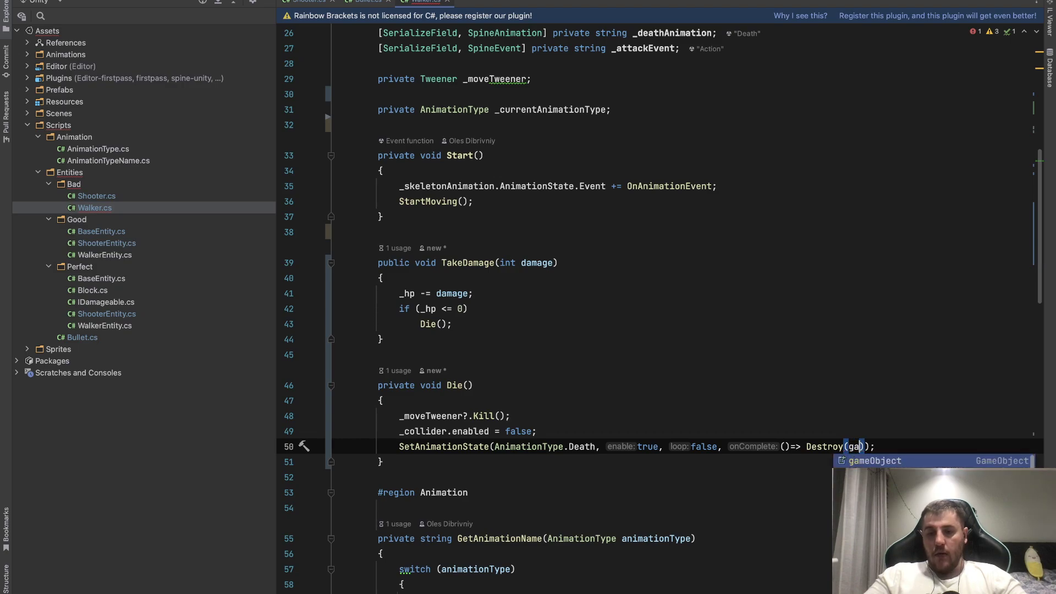
pyautogui.press('Return')
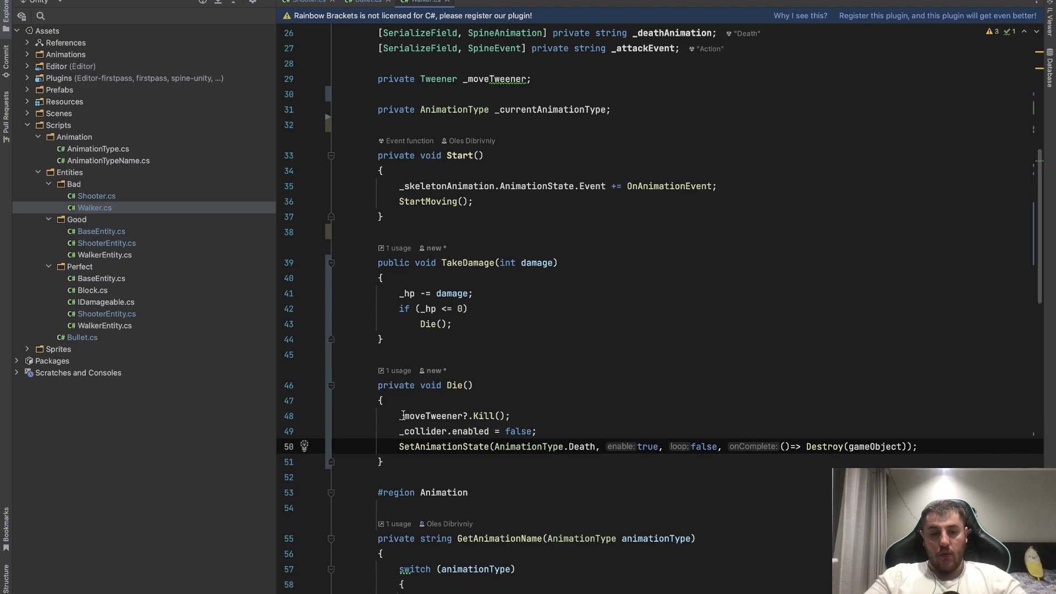
pyautogui.moveTo(400, 416); pyautogui.dragTo(937, 443)
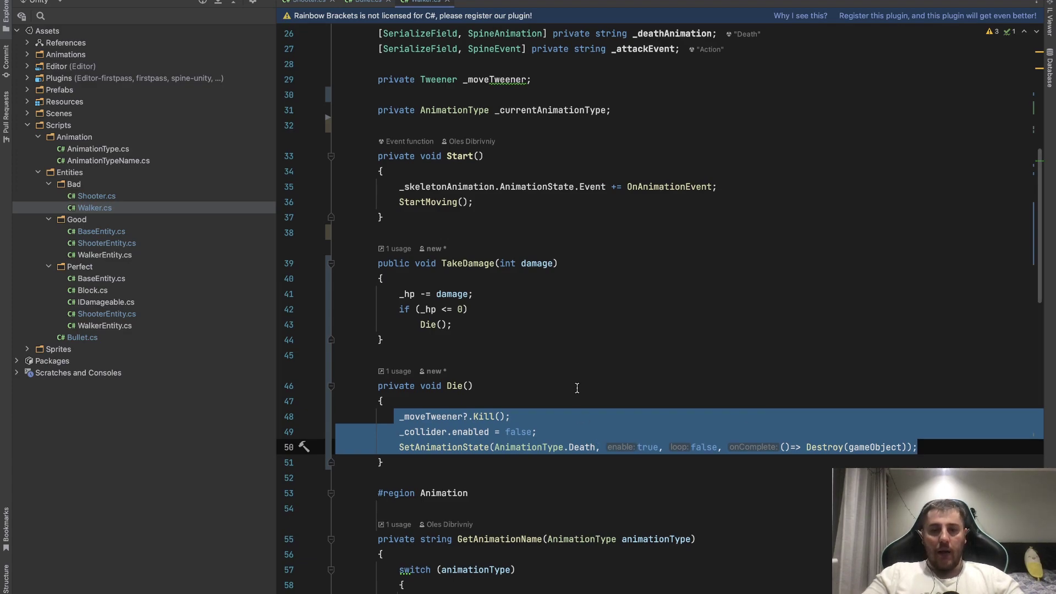
pyautogui.scroll(7, 600, 418)
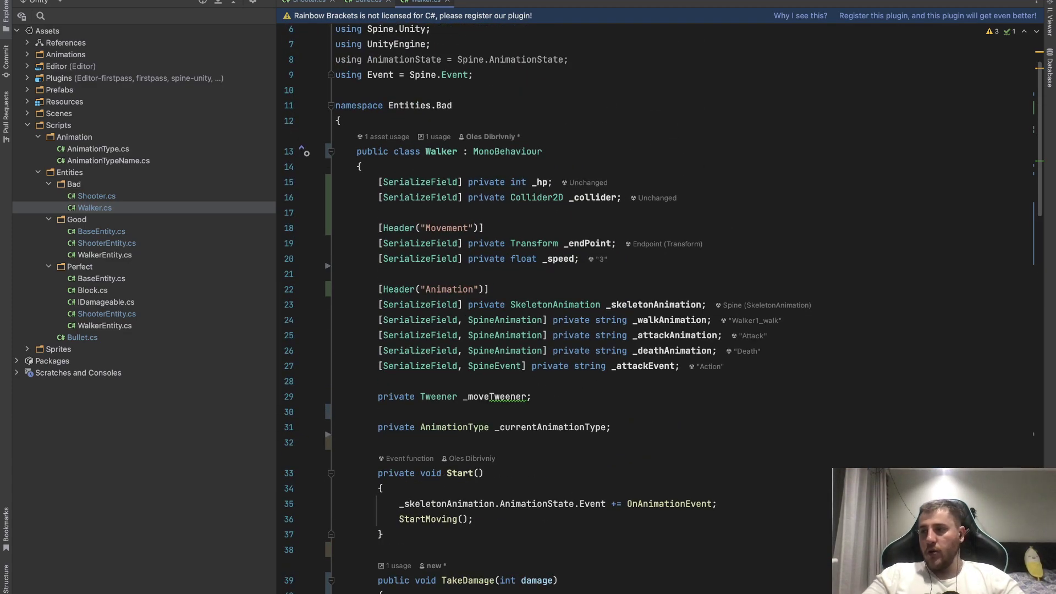
# Below _collider, declare [SerializeField] private Transform _attackPoint;.
pyautogui.click(622, 201)
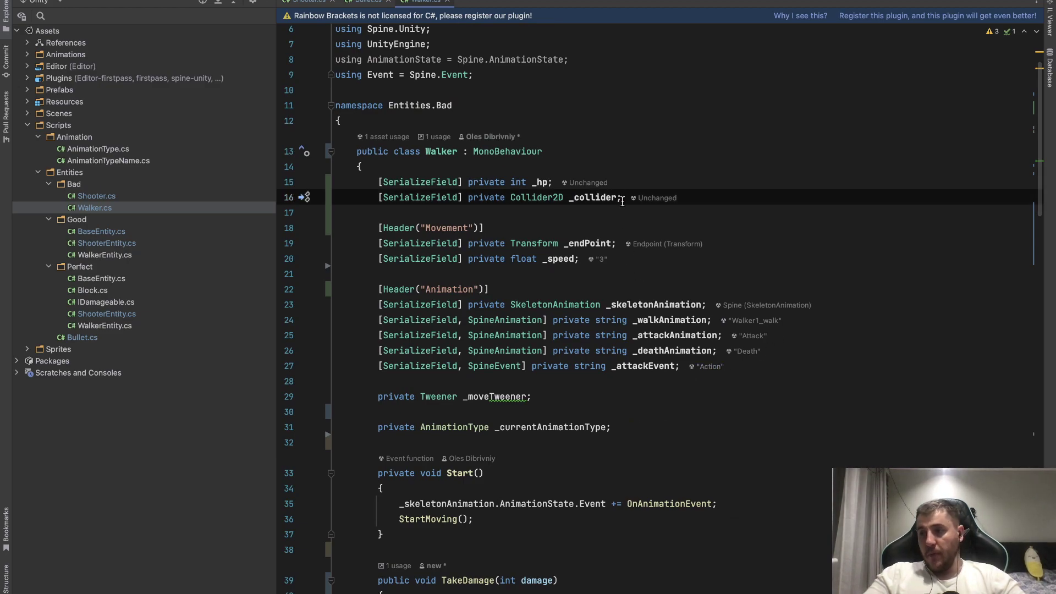
pyautogui.press('Return')
pyautogui.write('[')
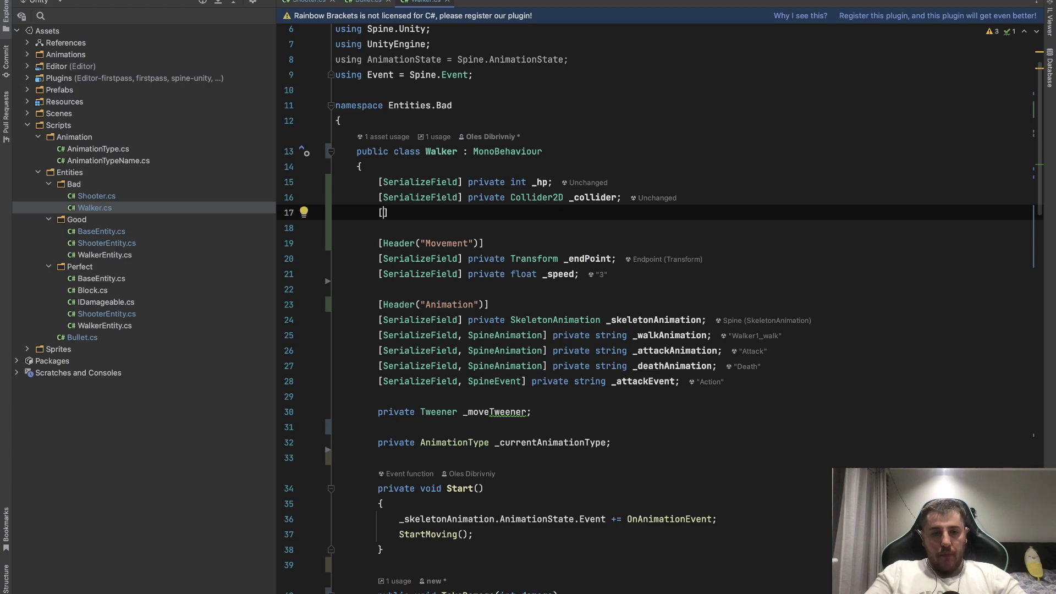
pyautogui.write('Ser')
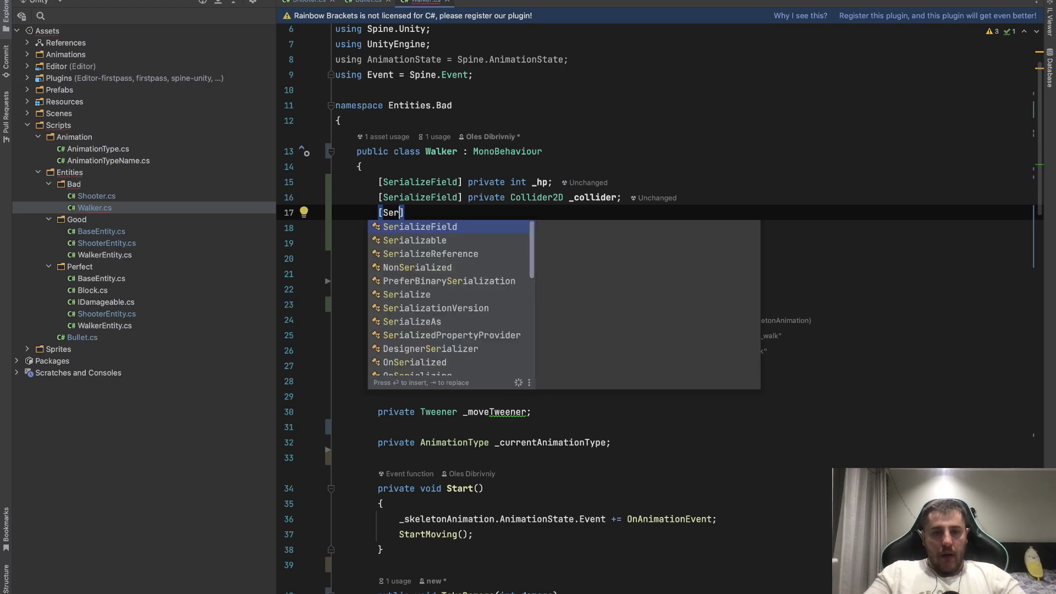
pyautogui.press('Return')
pyautogui.write('] priva')
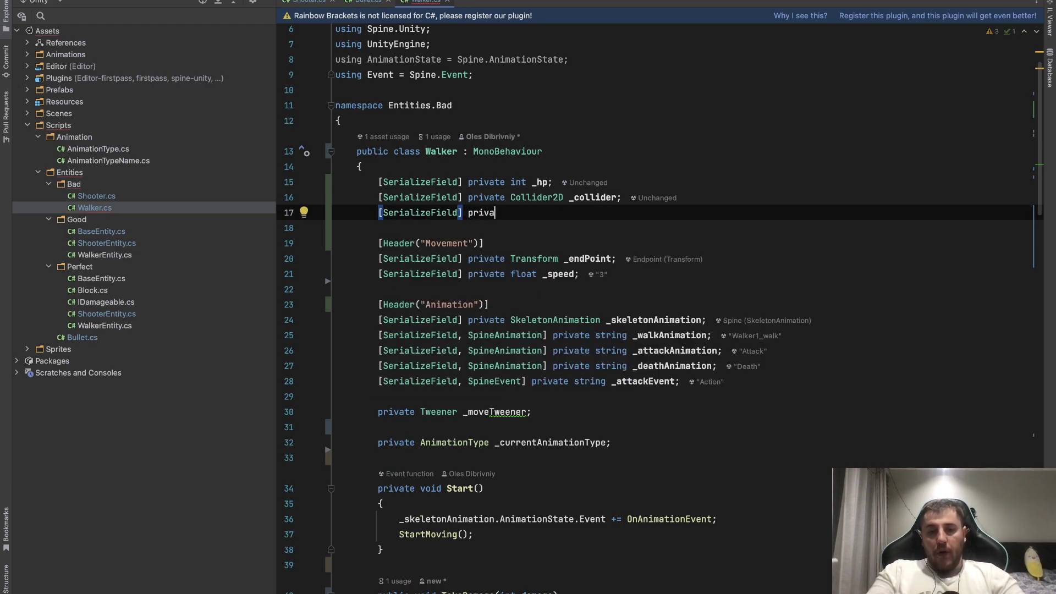
pyautogui.write('te Tran')
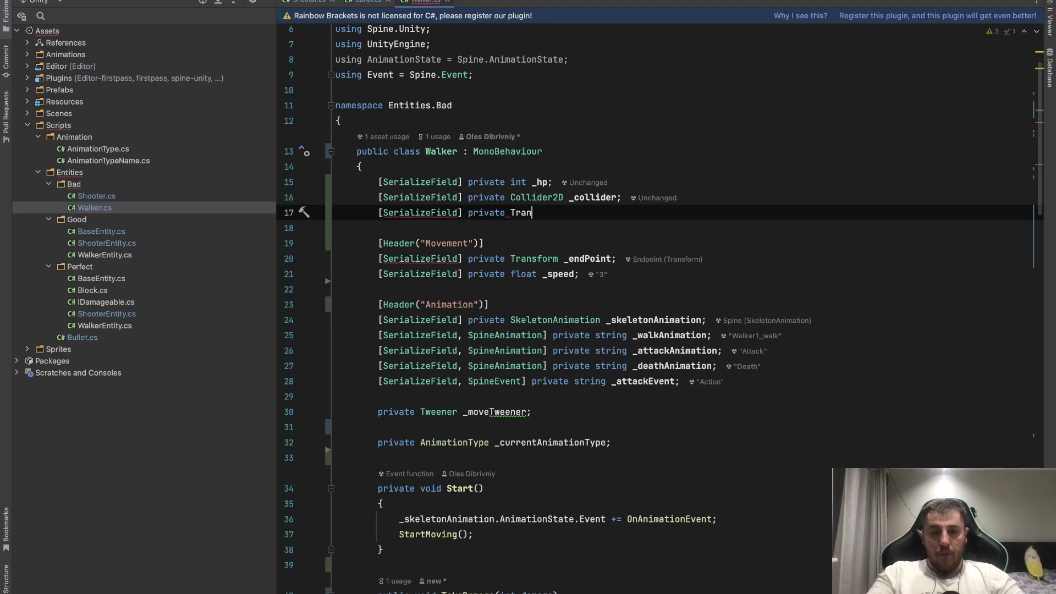
pyautogui.write('s')
pyautogui.press('Return')
pyautogui.write('_')
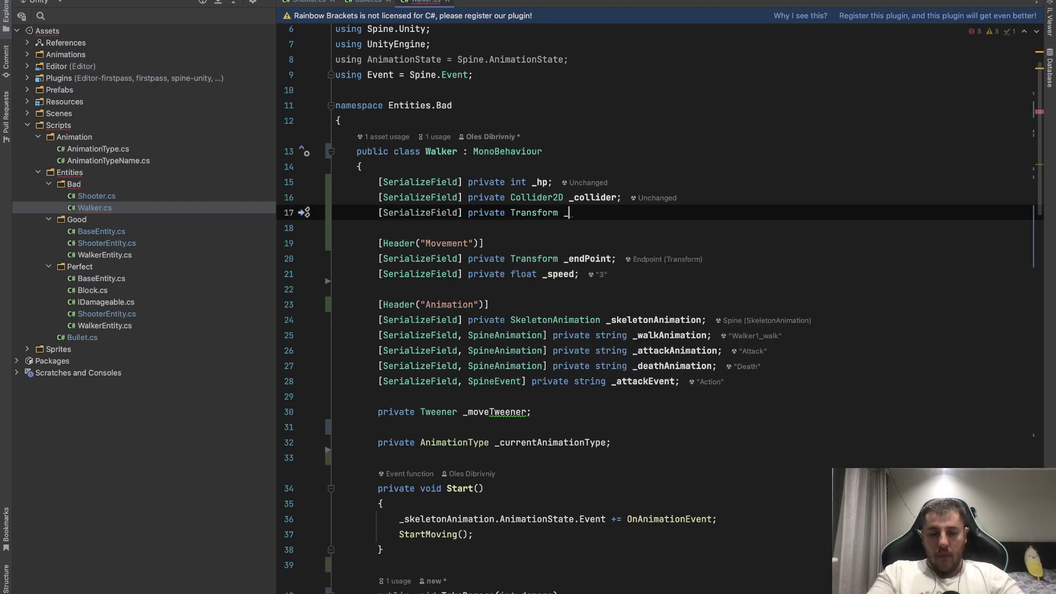
pyautogui.write('attackPo')
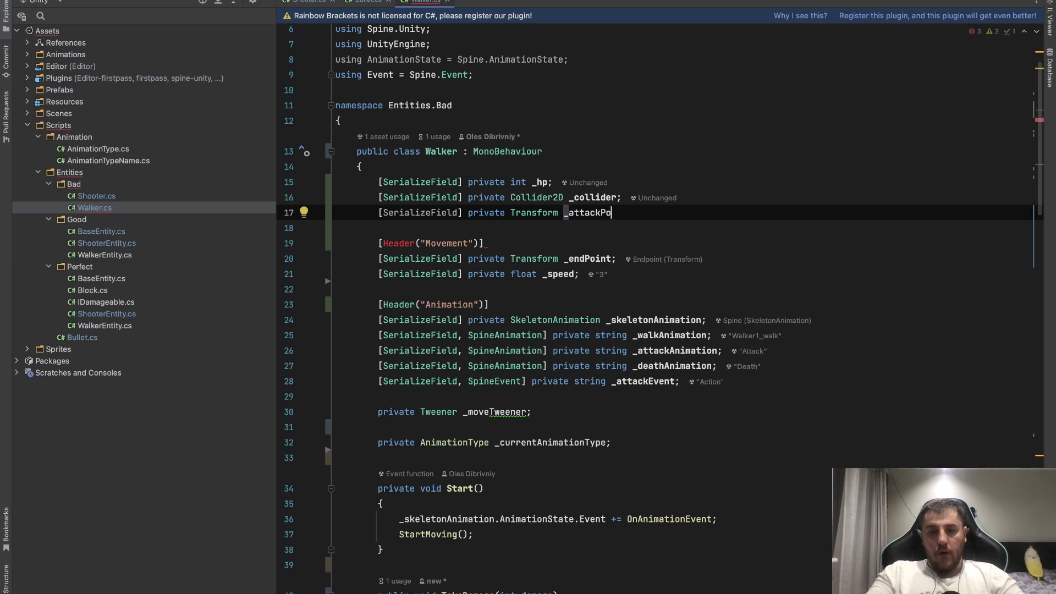
pyautogui.write('int;')
# Add a [SerializeField] private int _damage; field.
pyautogui.press('Return')
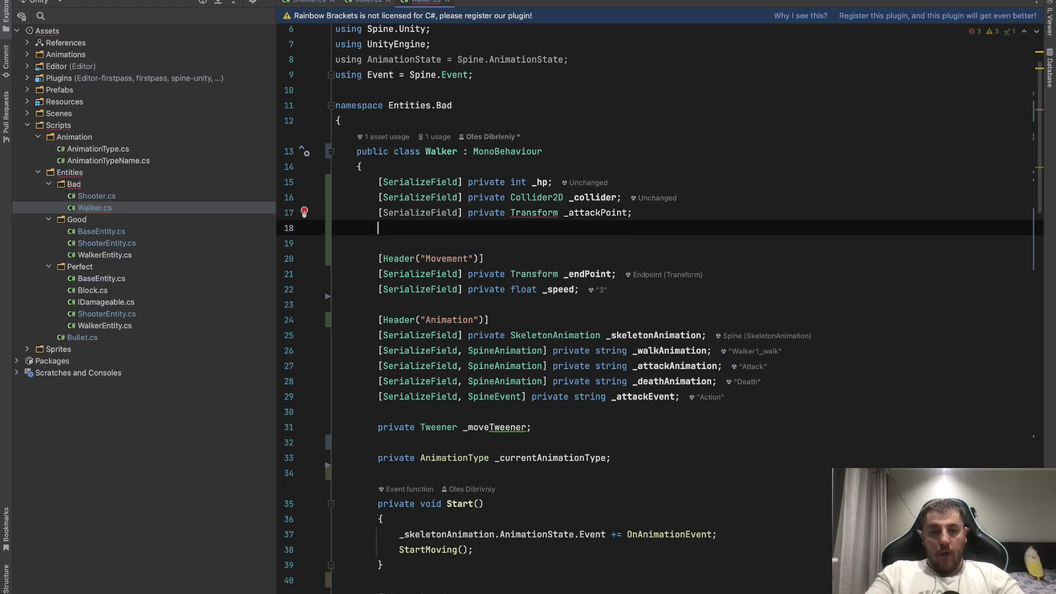
pyautogui.write('[Ser')
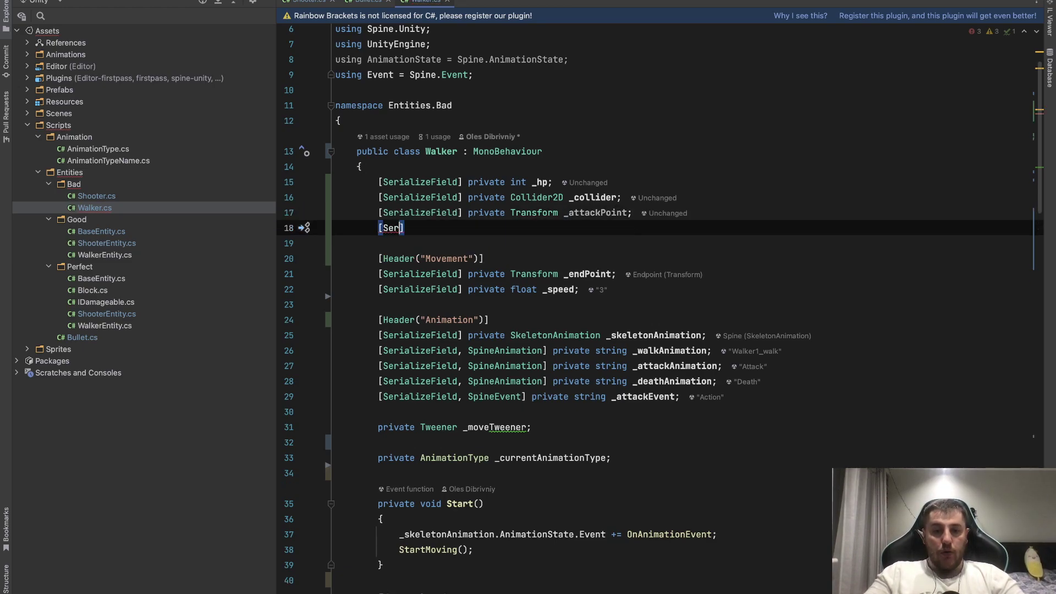
pyautogui.press('Return')
pyautogui.write('] ')
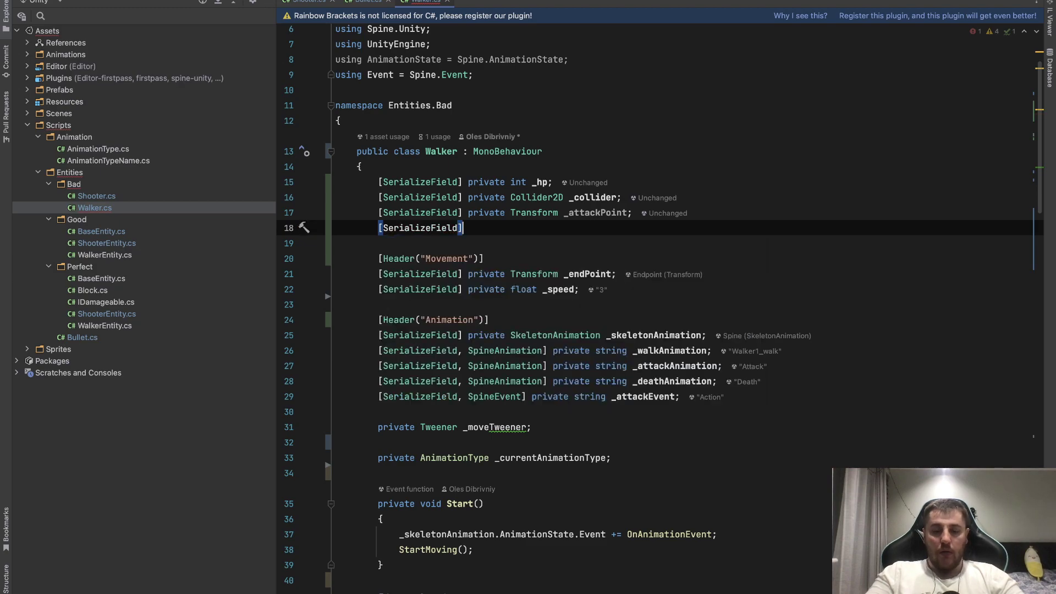
pyautogui.write('private ')
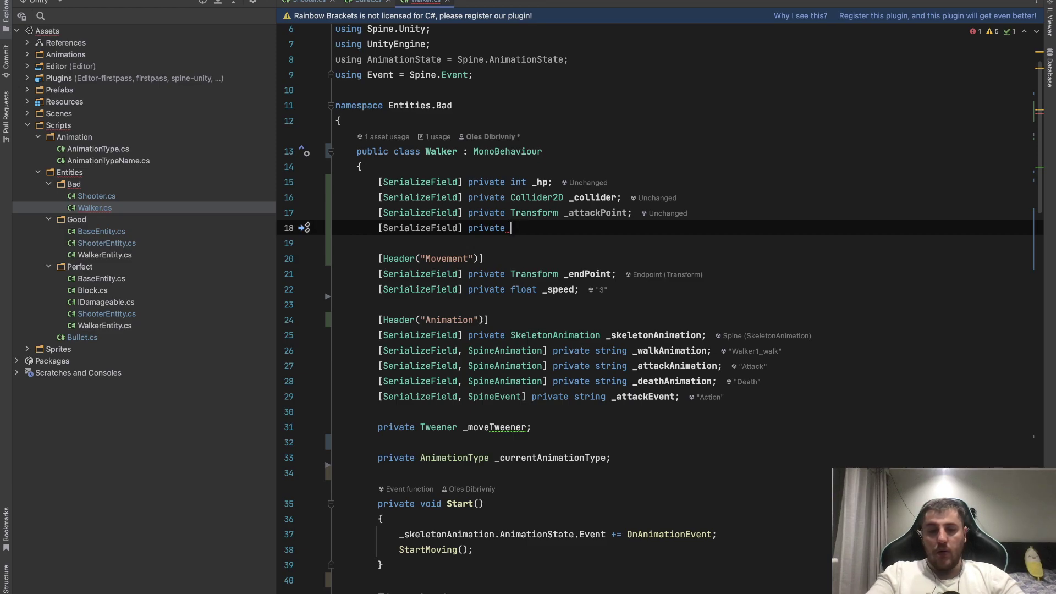
pyautogui.write('int ')
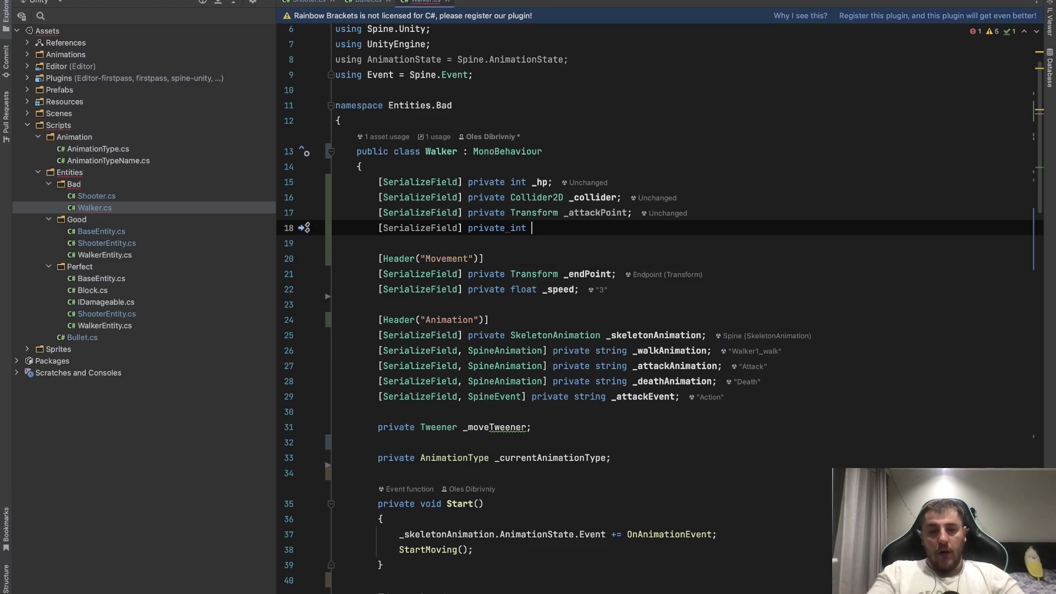
pyautogui.write('_damage;')
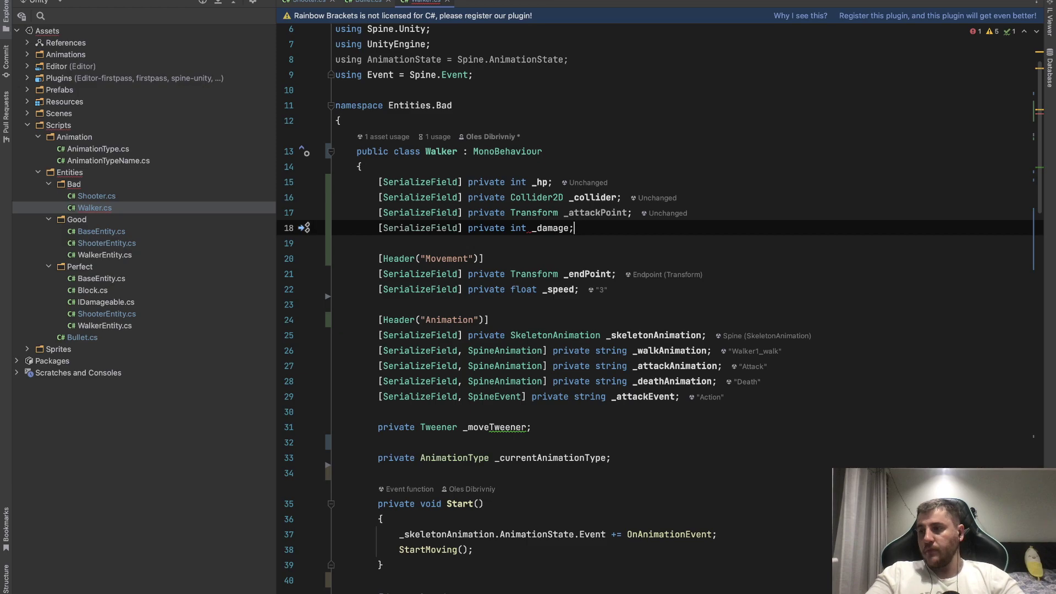
# Add a [SerializeField] private LayerMask _target; field.
pyautogui.press('Return')
pyautogui.write('[')
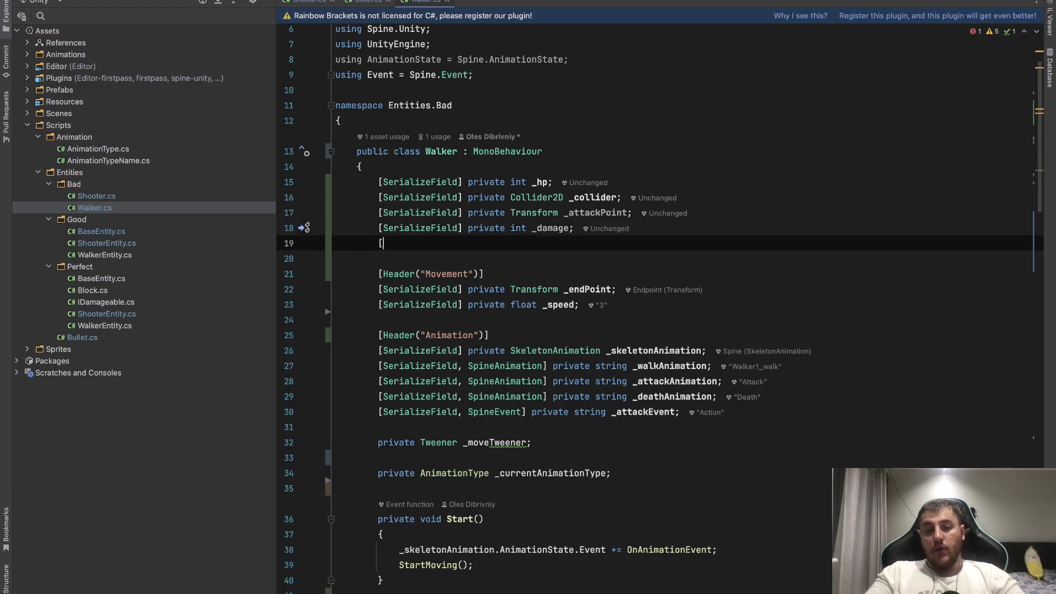
pyautogui.write('Ser')
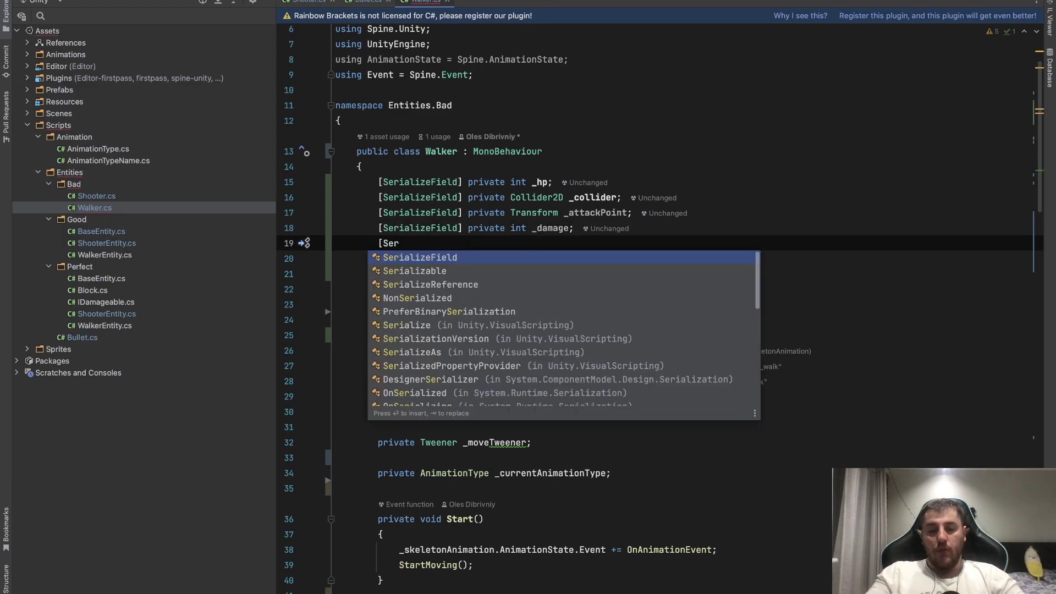
pyautogui.press('Return')
pyautogui.write('] pr')
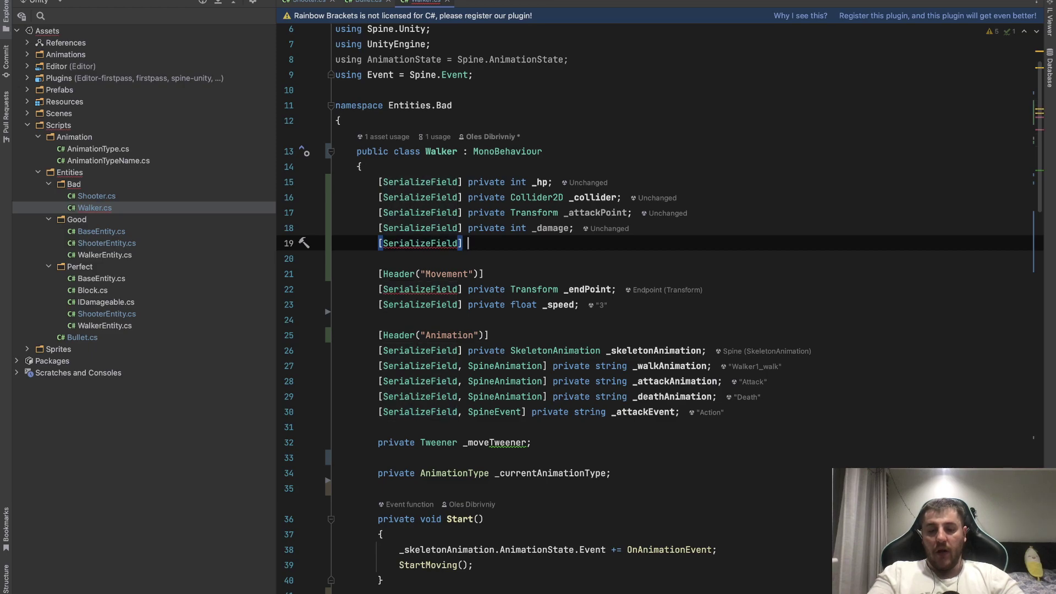
pyautogui.write('ivate Tra')
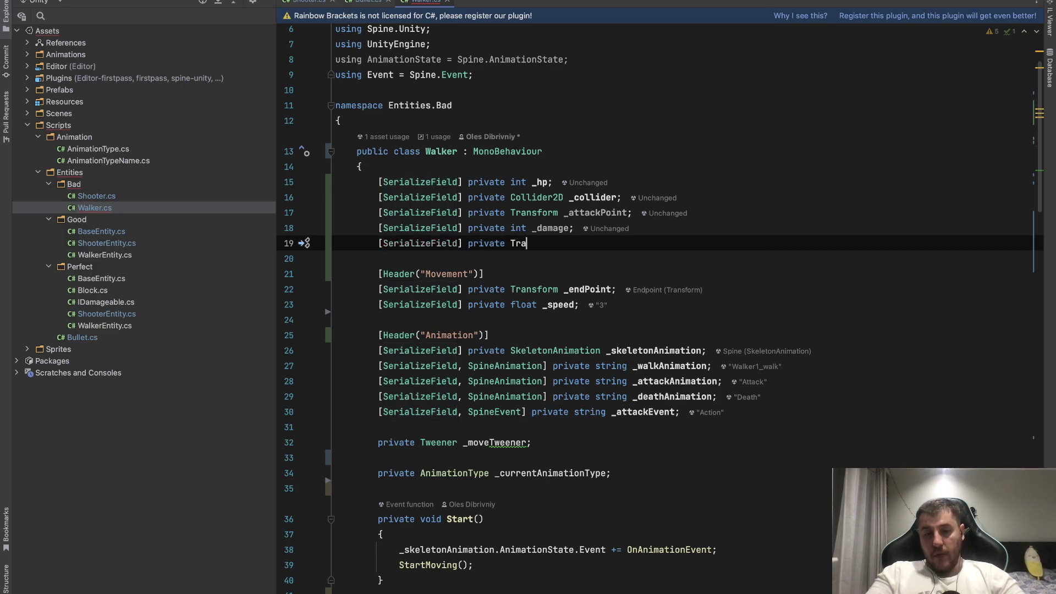
pyautogui.press('BackSpace')
pyautogui.press('BackSpace')
pyautogui.press('BackSpace')
pyautogui.write('L')
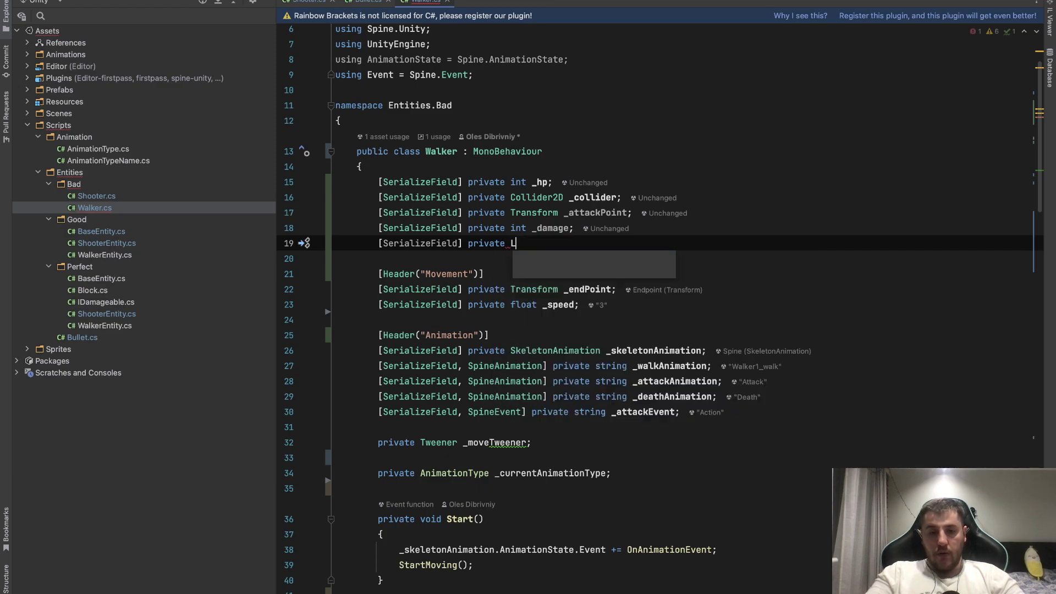
pyautogui.write('a')
pyautogui.press('Return')
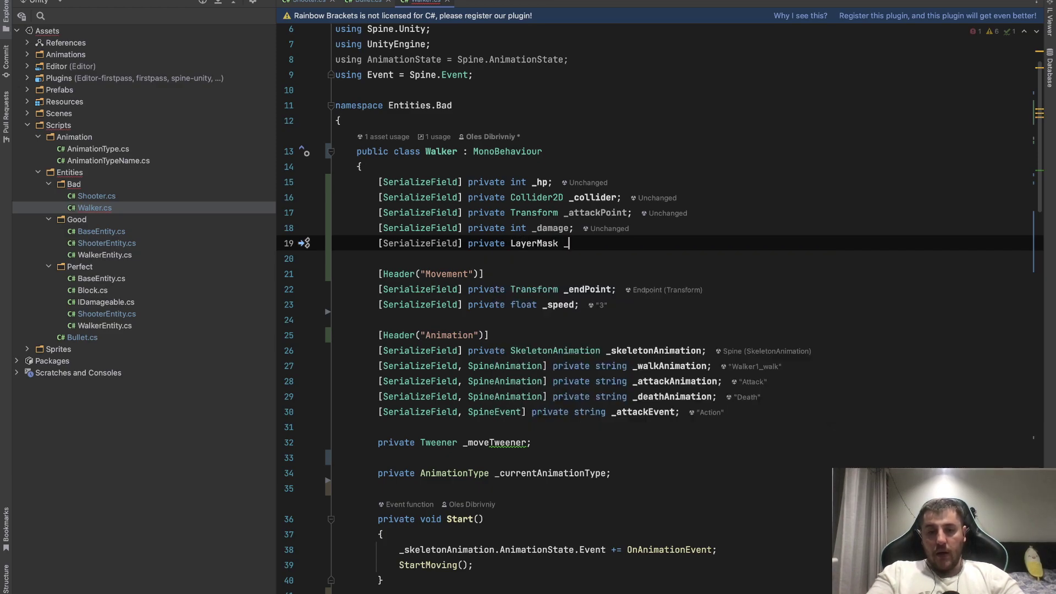
pyautogui.write('target;')
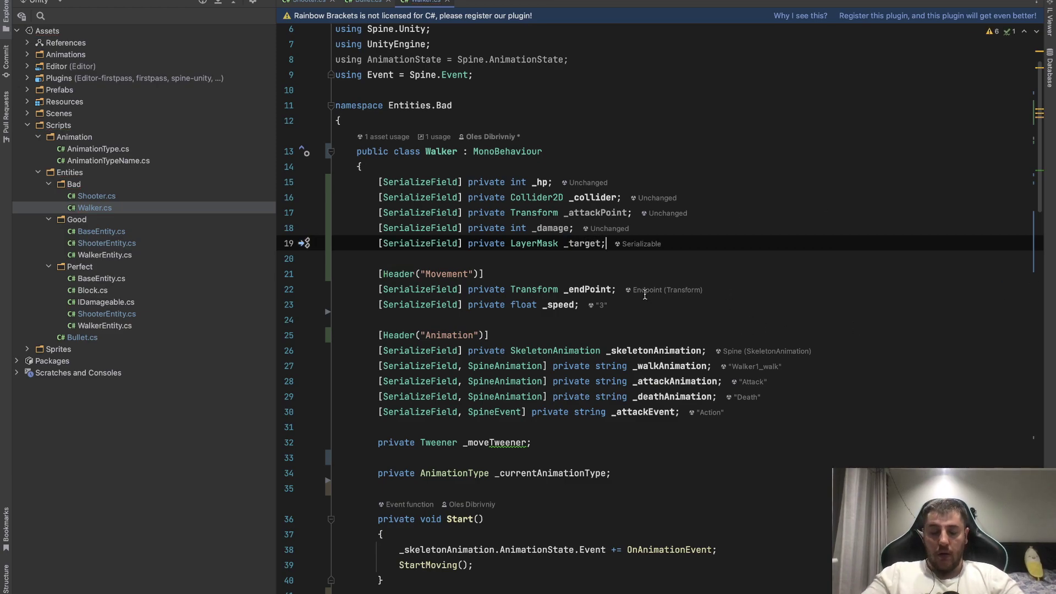
# Below DealDamage, start a private bool TryGetAttackTarget() method signature.
pyautogui.scroll(-3, 646, 295)
pyautogui.scroll(-8, 645, 296)
pyautogui.scroll(-15, 646, 295)
pyautogui.scroll(-3, 645, 296)
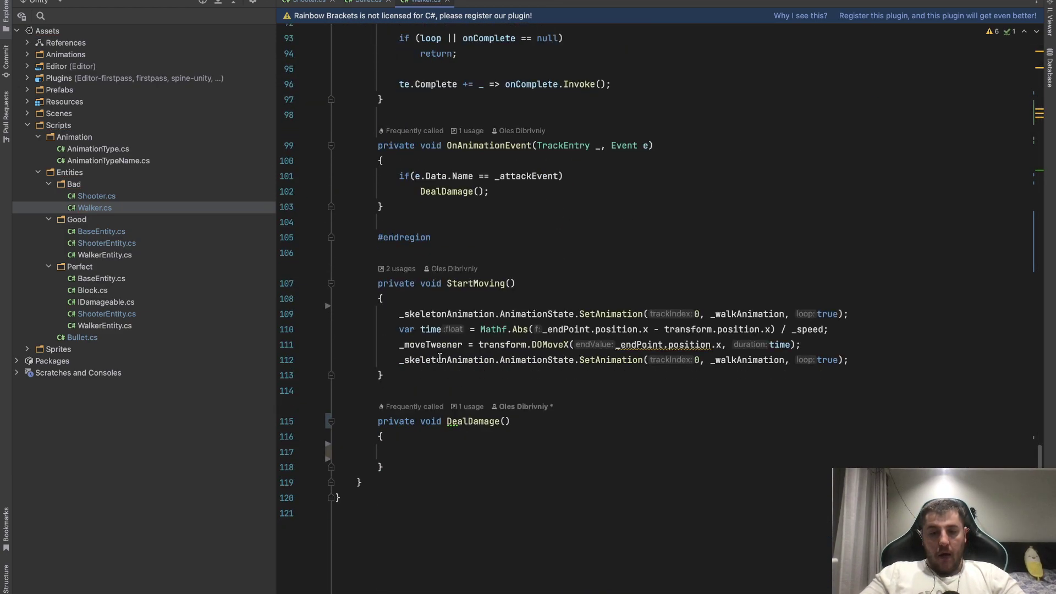
pyautogui.click(405, 466)
pyautogui.click(462, 449)
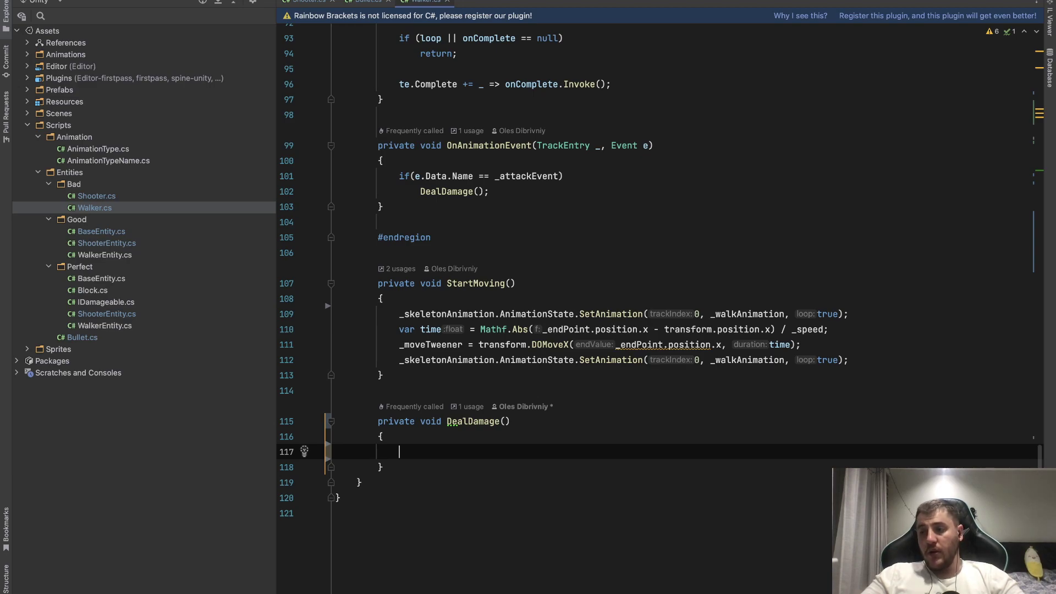
pyautogui.click(407, 469)
pyautogui.press('Return')
pyautogui.press('Return')
pyautogui.scroll(-1, 410, 456)
pyautogui.write('priv')
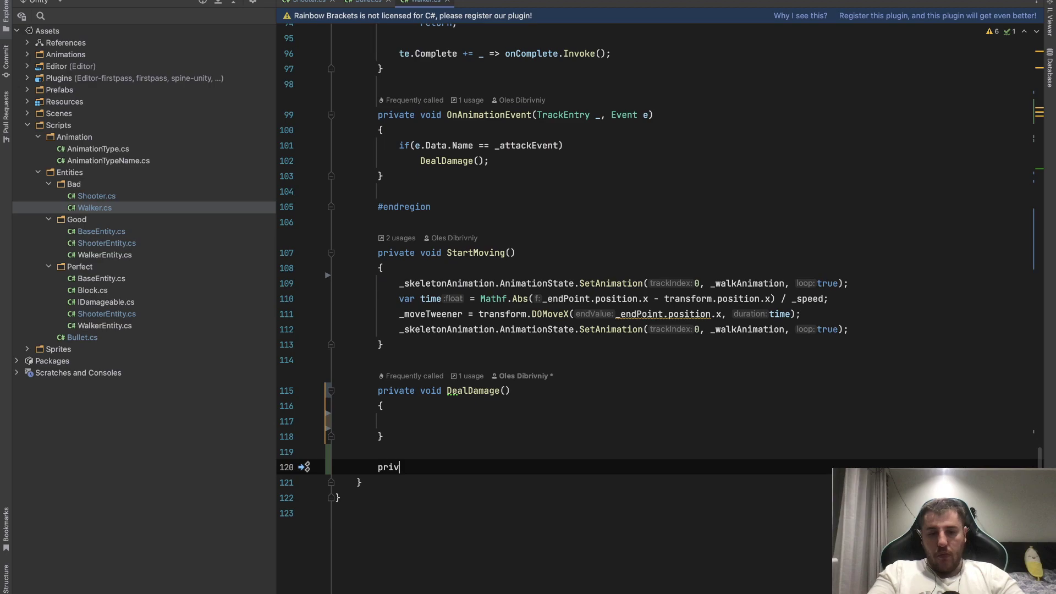
pyautogui.write('ate boo')
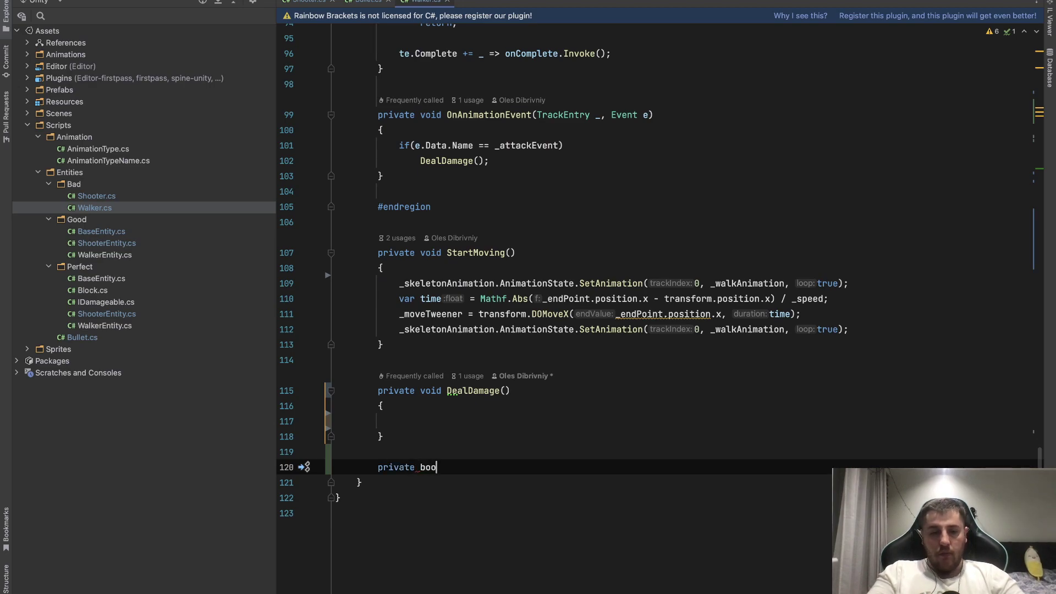
pyautogui.write('l Try')
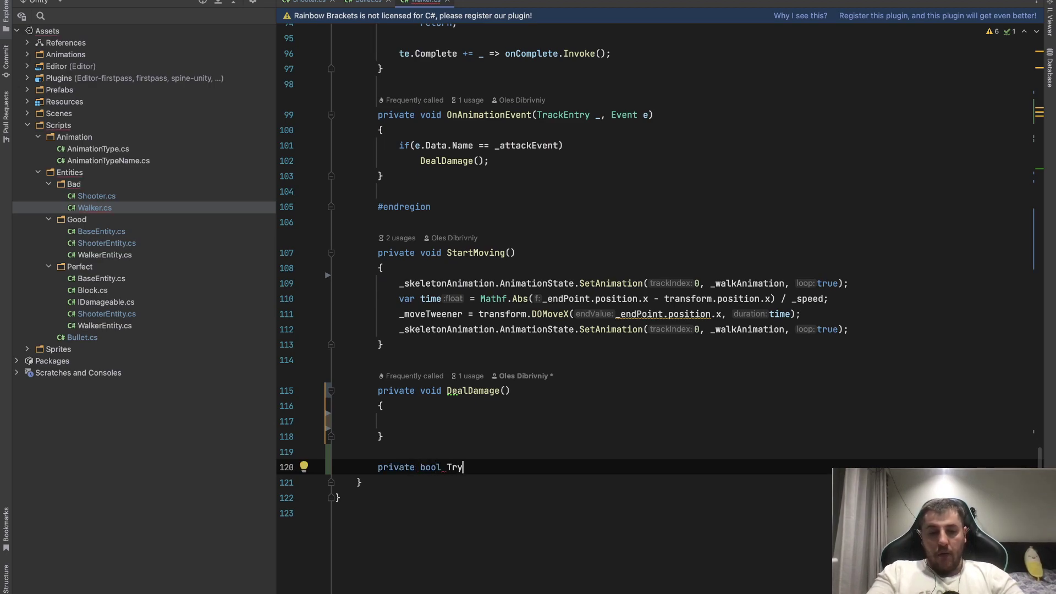
pyautogui.write('GetA')
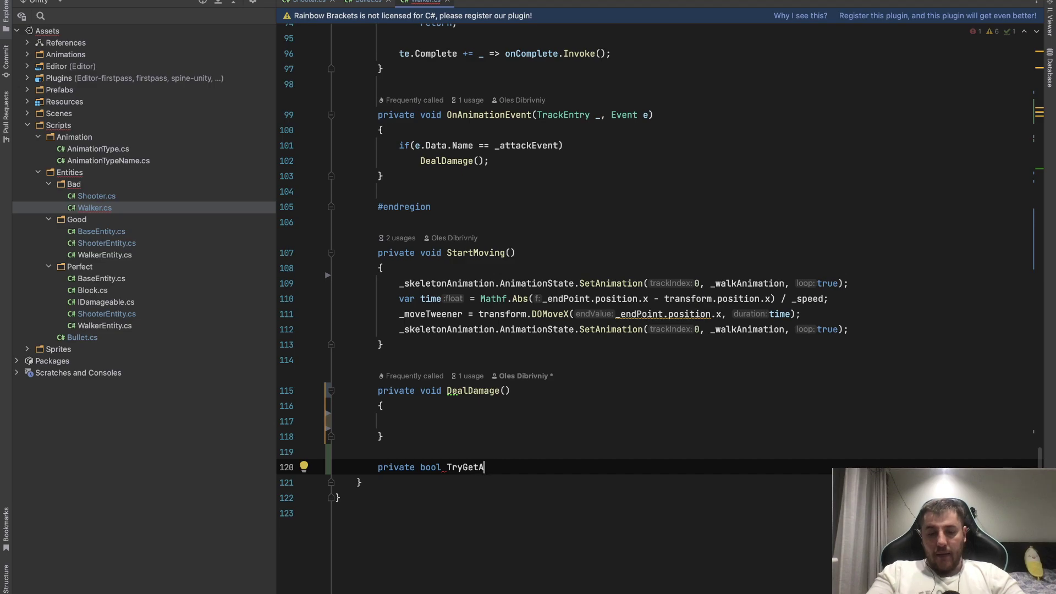
pyautogui.write('ttackTa')
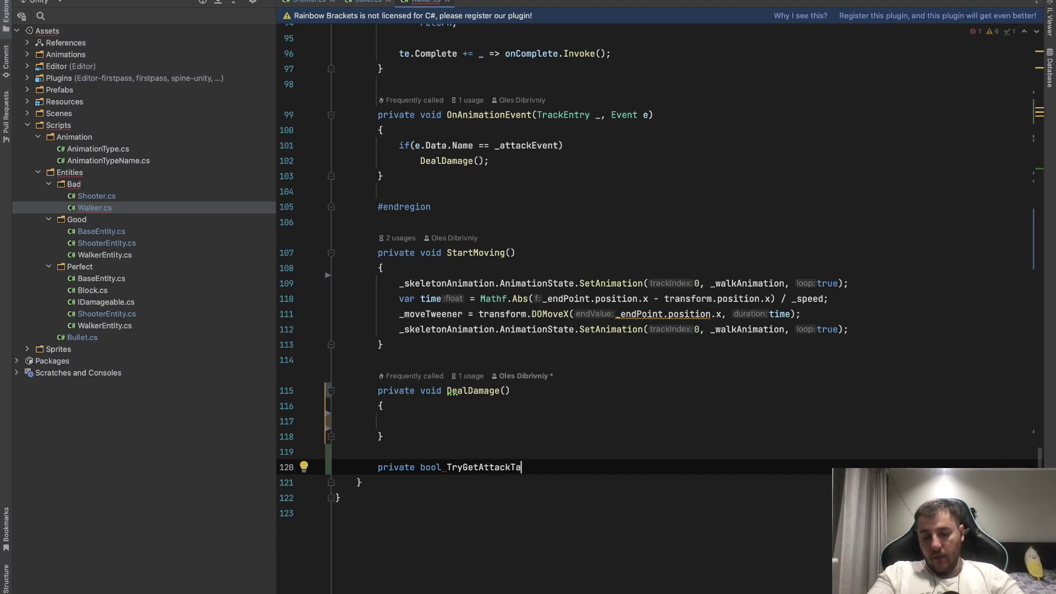
pyautogui.write('rget(')
pyautogui.write(')')
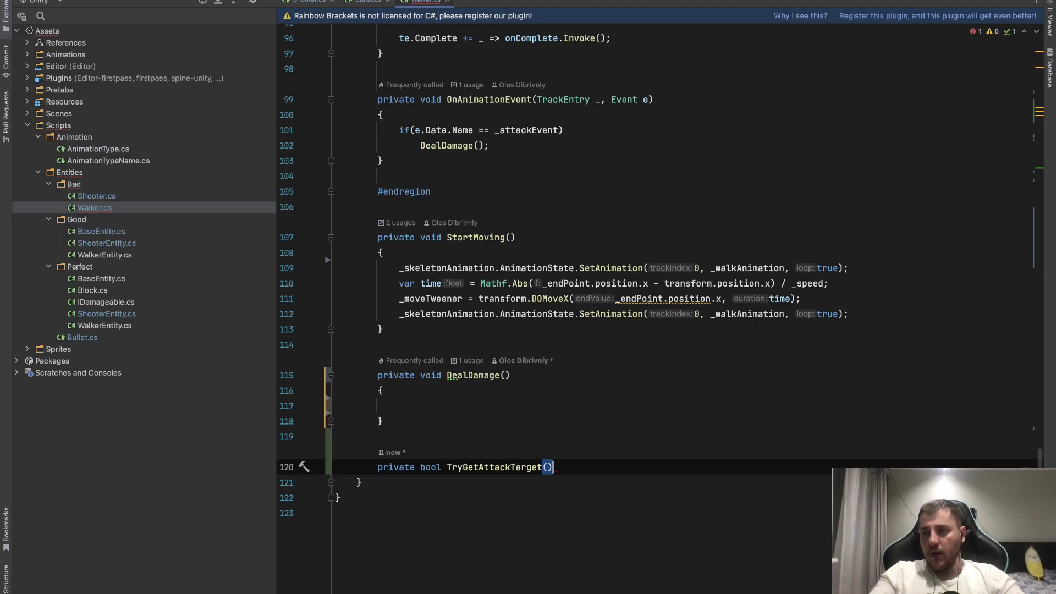
# Give TryGetAttackTarget an out Shooter shooter parameter and an empty body.
pyautogui.write('o')
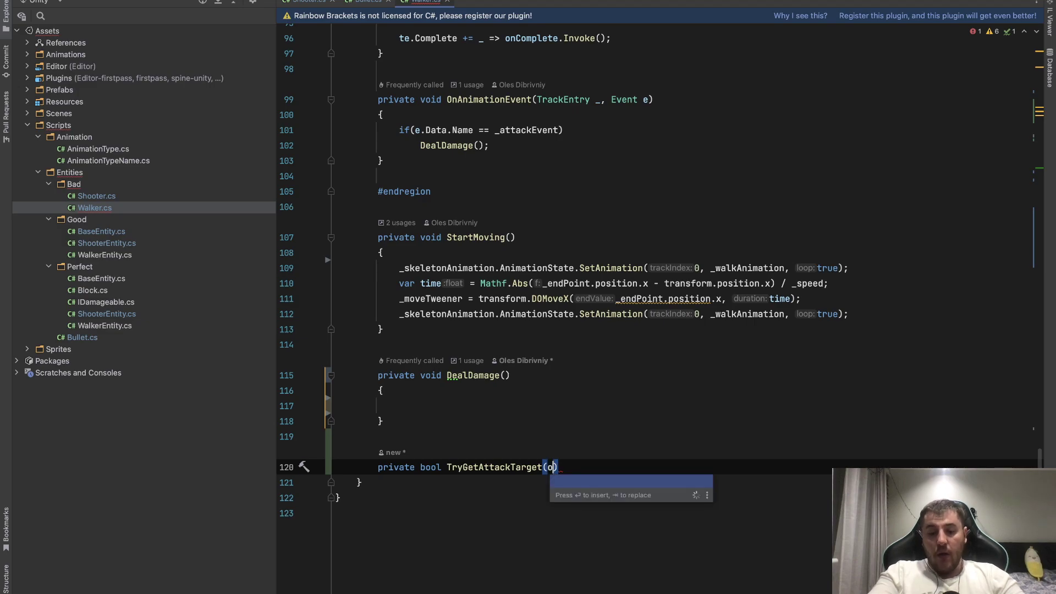
pyautogui.write('ut S')
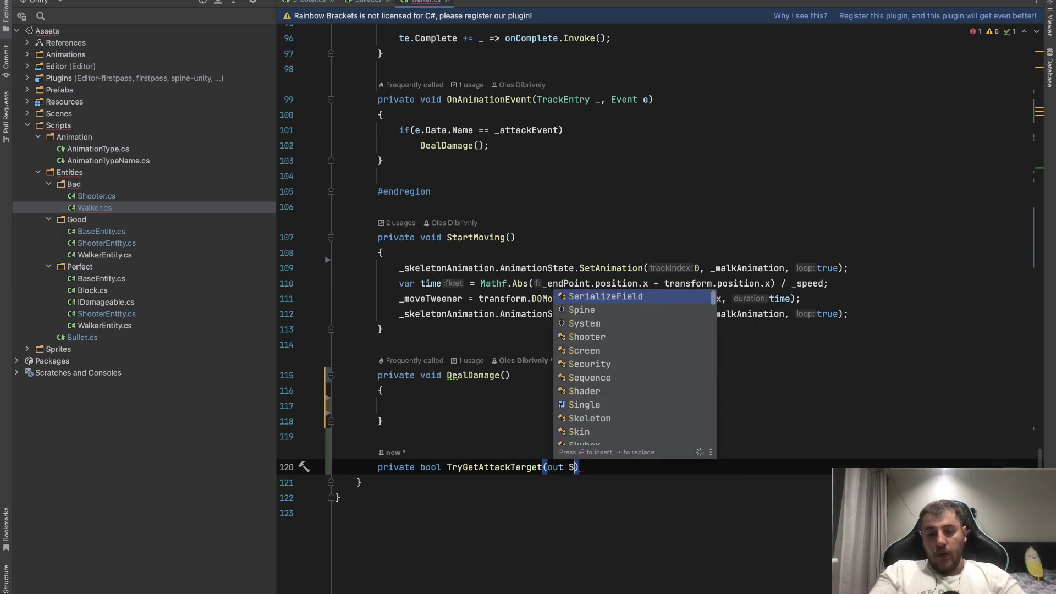
pyautogui.write('h')
pyautogui.press('Return')
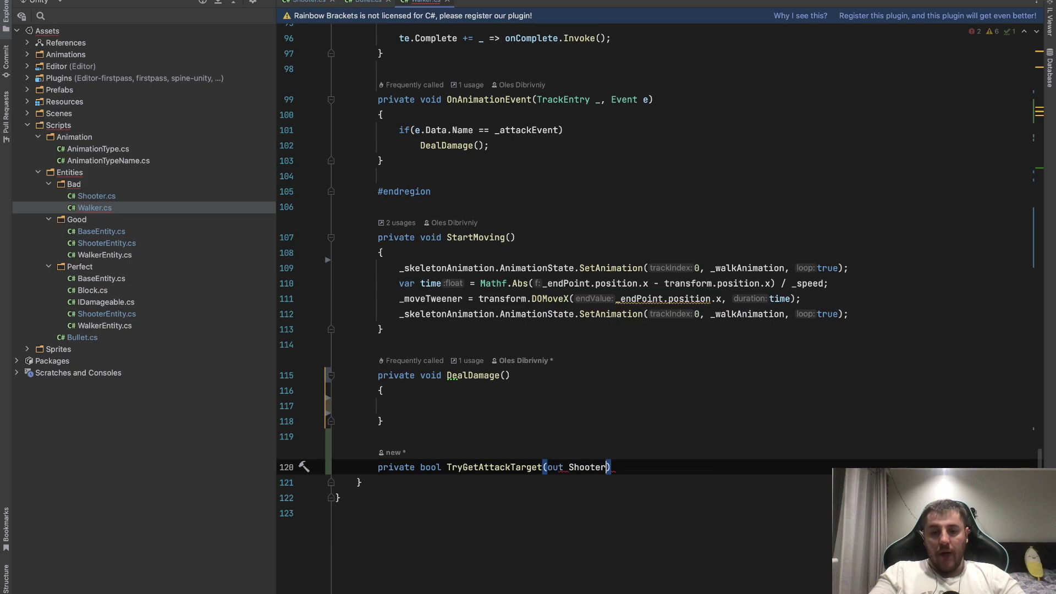
pyautogui.write('s')
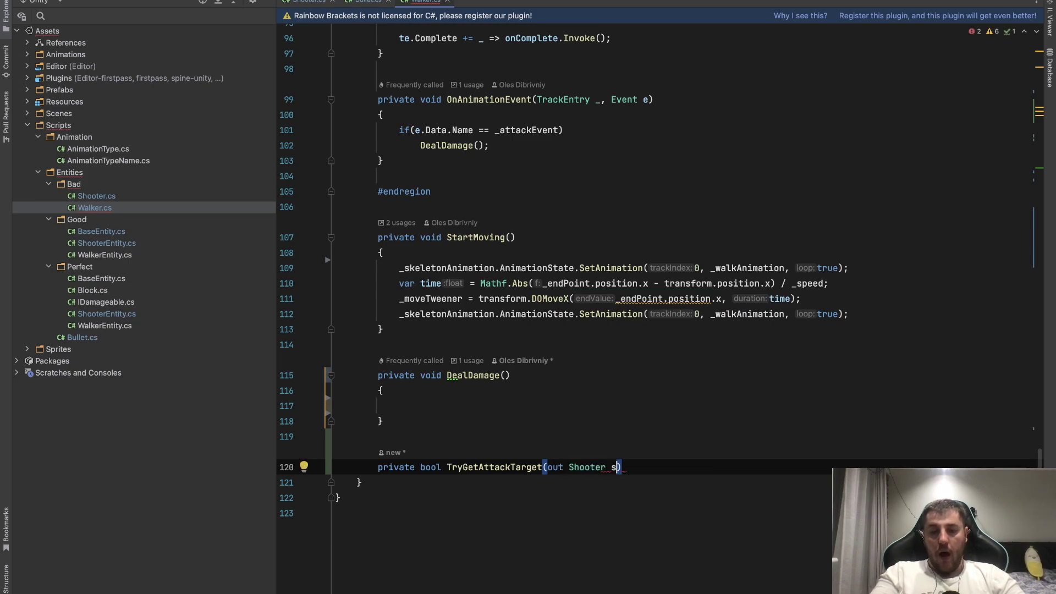
pyautogui.write('h')
pyautogui.press('Return')
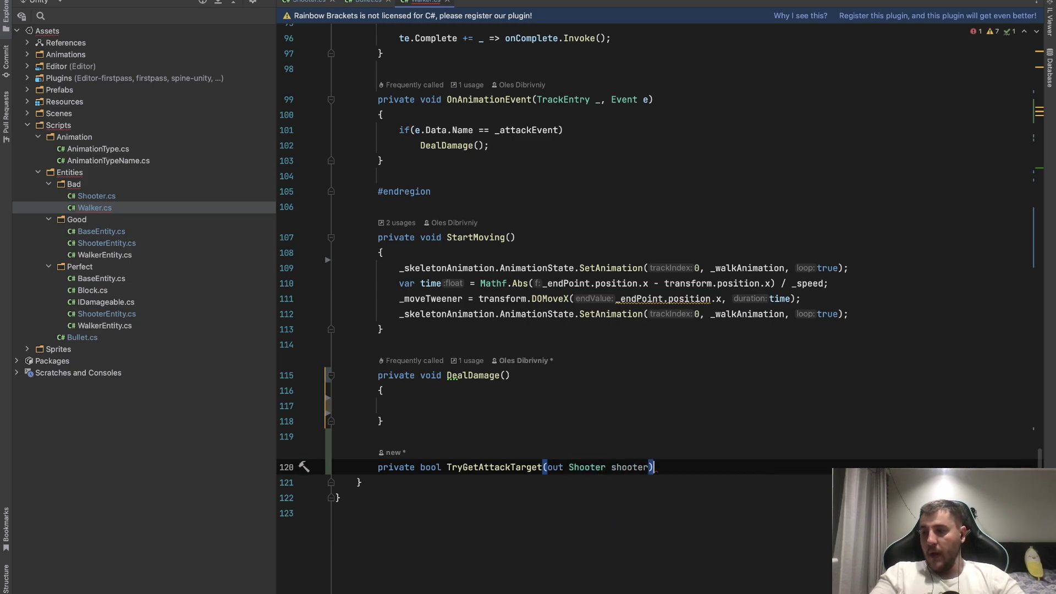
pyautogui.press('Return')
pyautogui.write('{')
pyautogui.press('Return')
pyautogui.scroll(-3, 660, 308)
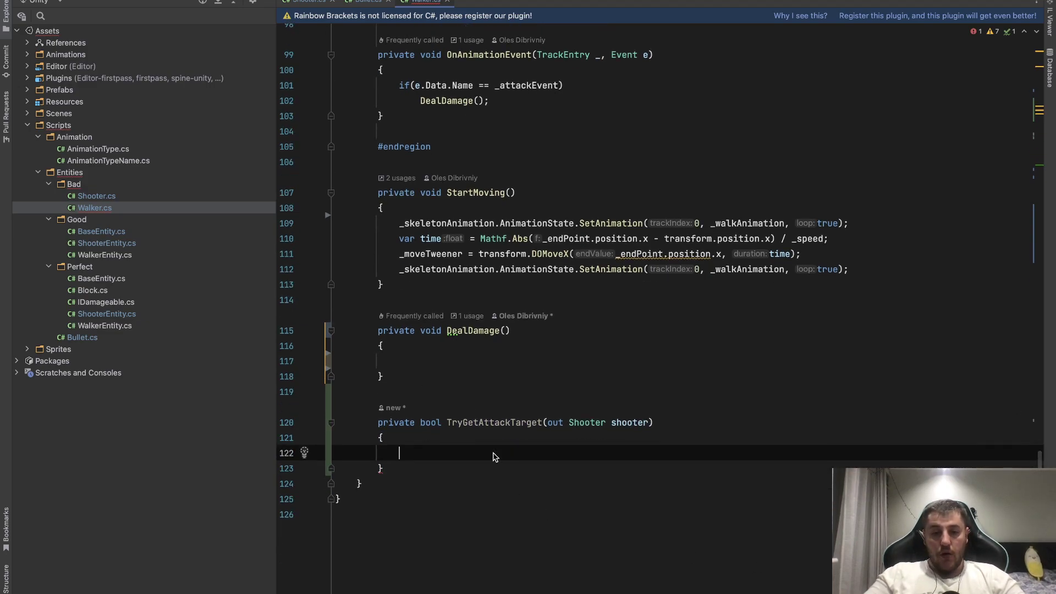
pyautogui.scroll(-1, 494, 456)
pyautogui.click(565, 423)
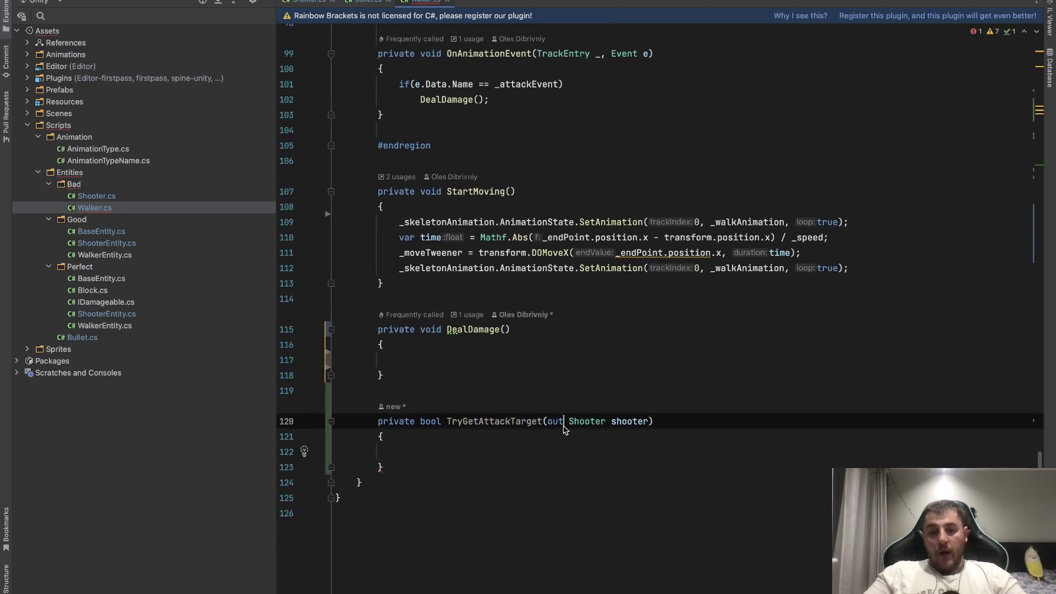
pyautogui.moveTo(565, 428); pyautogui.dragTo(547, 427)
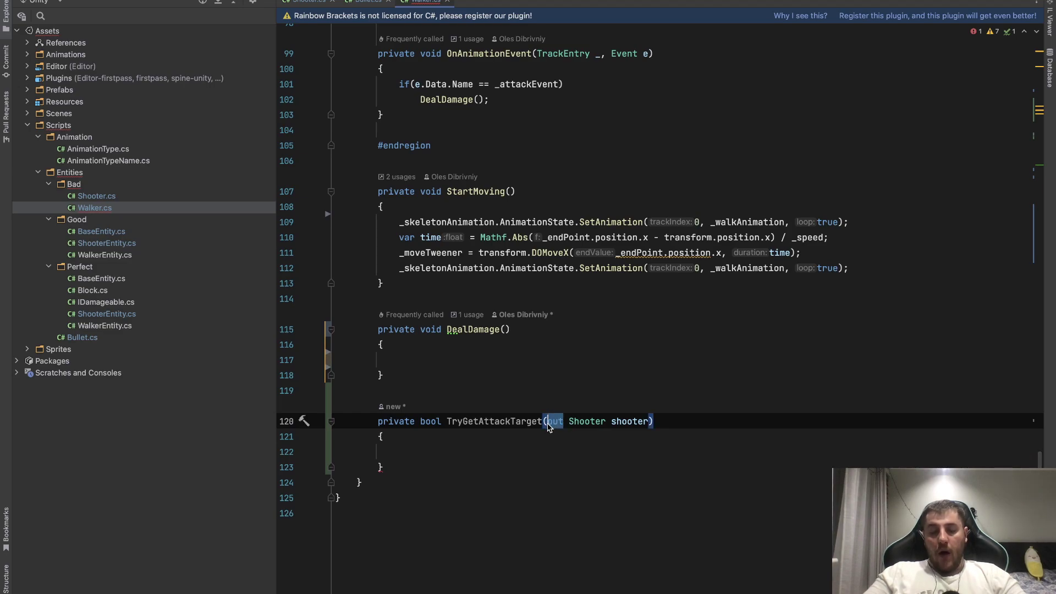
pyautogui.click(549, 427)
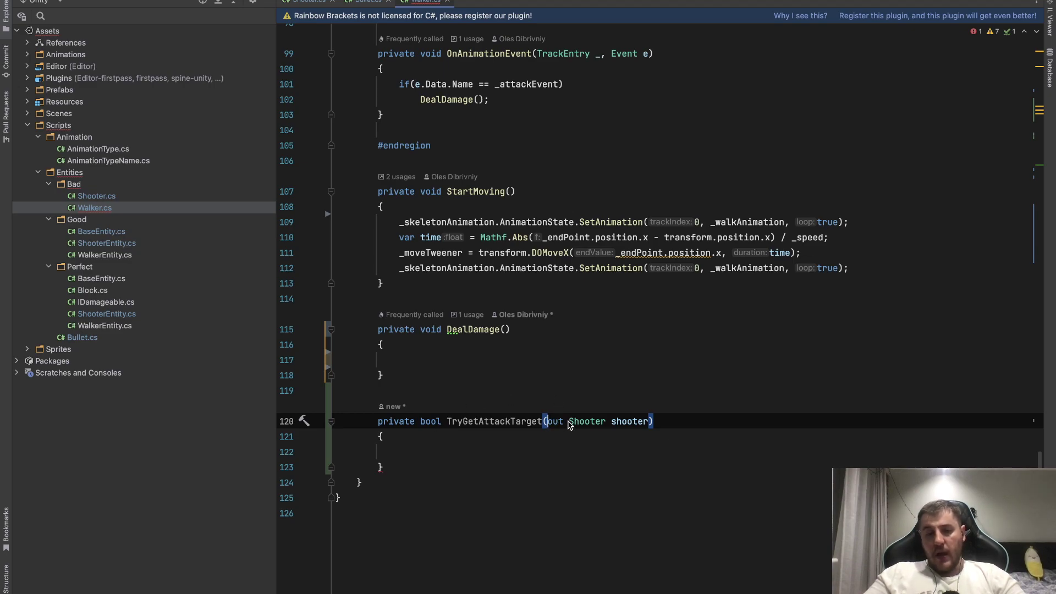
pyautogui.doubleClick(598, 427)
pyautogui.moveTo(598, 427); pyautogui.dragTo(606, 428)
pyautogui.moveTo(605, 427)
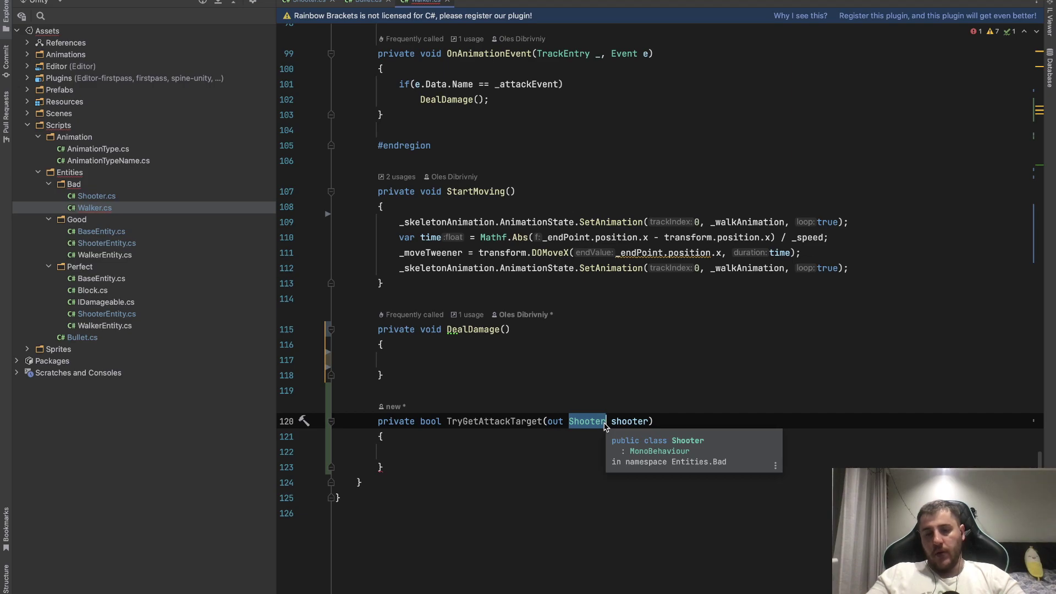
pyautogui.doubleClick(628, 427)
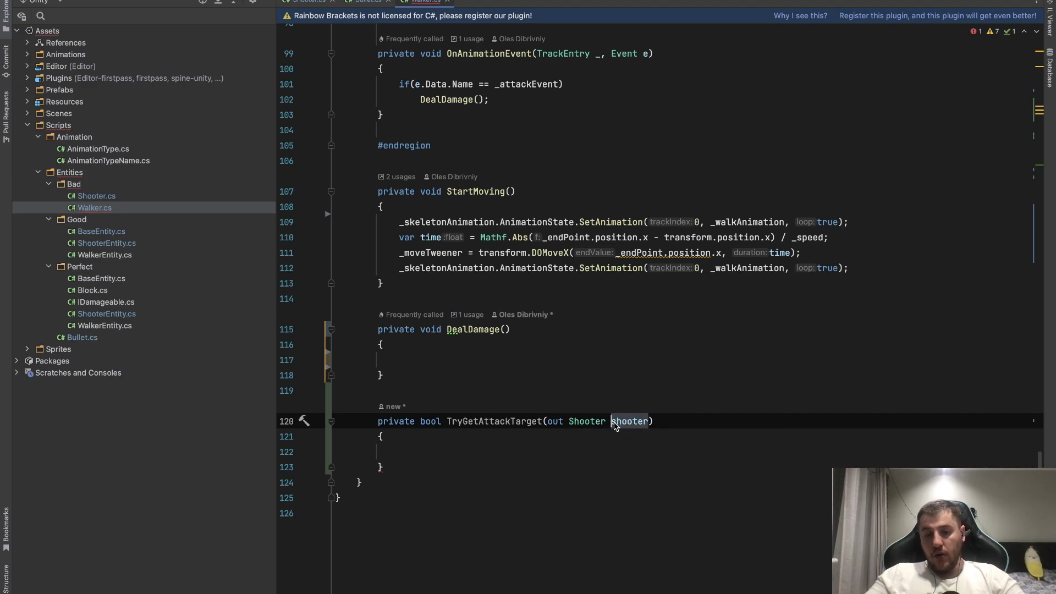
pyautogui.moveTo(612, 427); pyautogui.dragTo(651, 424)
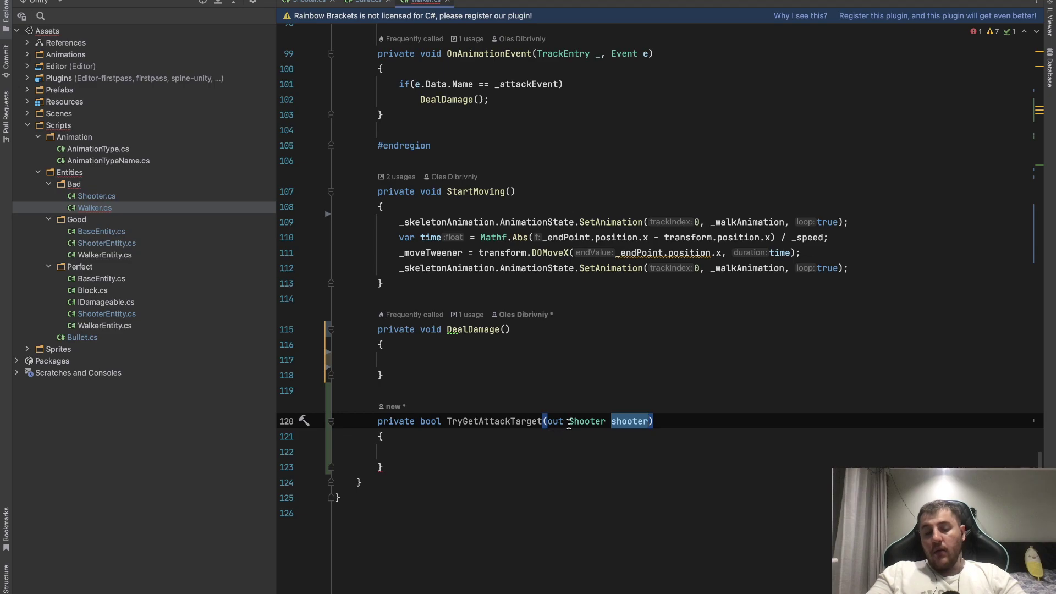
pyautogui.moveTo(568, 421); pyautogui.dragTo(649, 419)
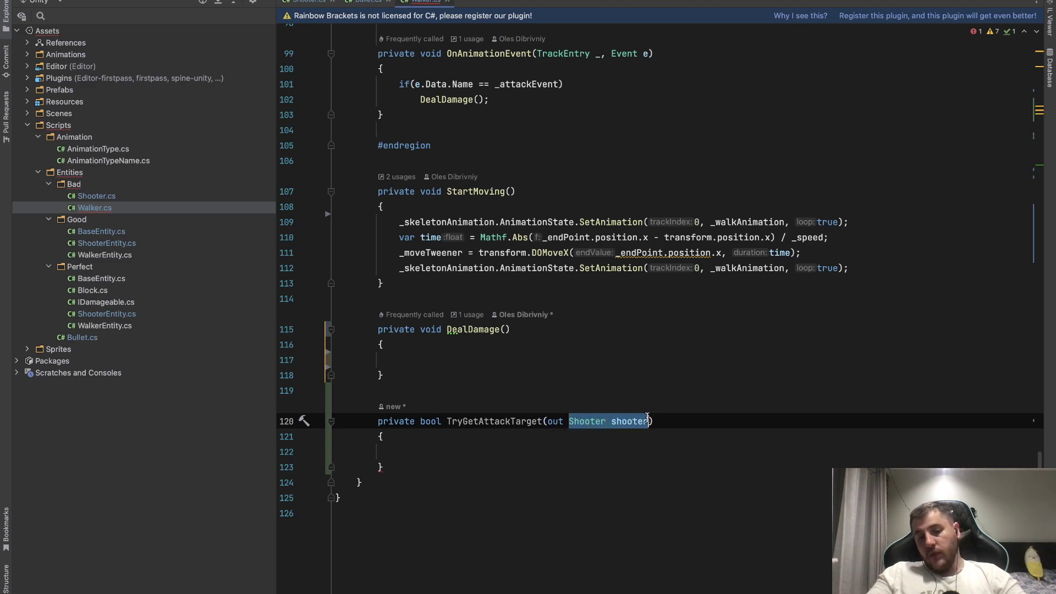
pyautogui.click(498, 465)
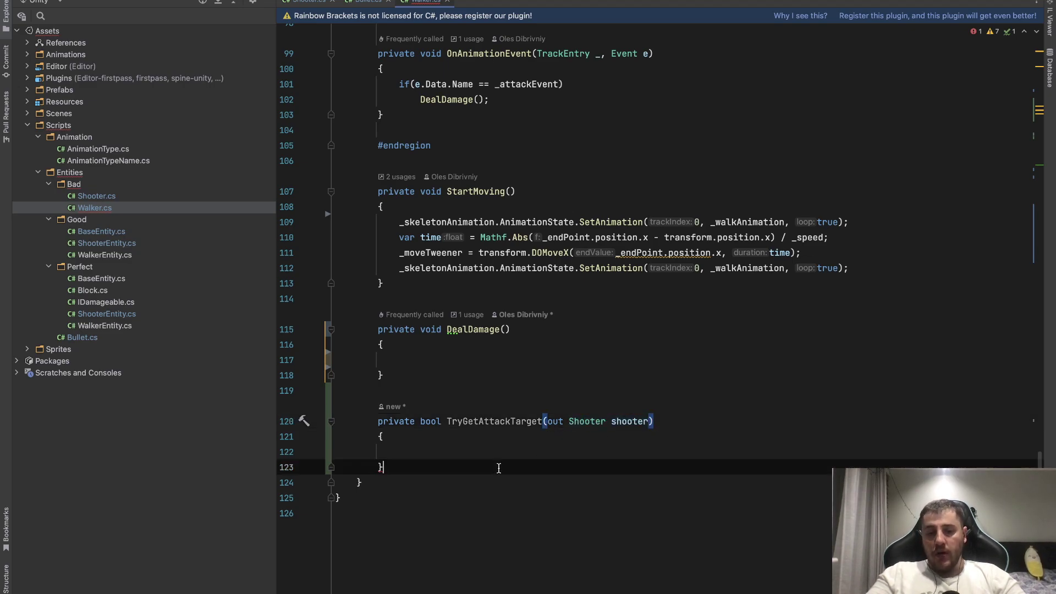
pyautogui.click(507, 456)
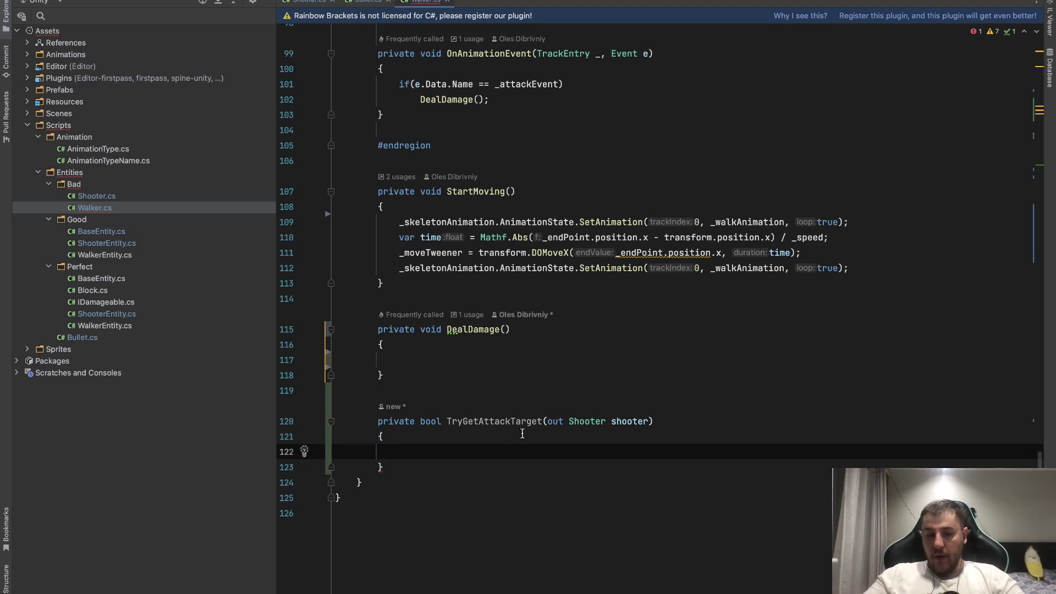
pyautogui.click(552, 422)
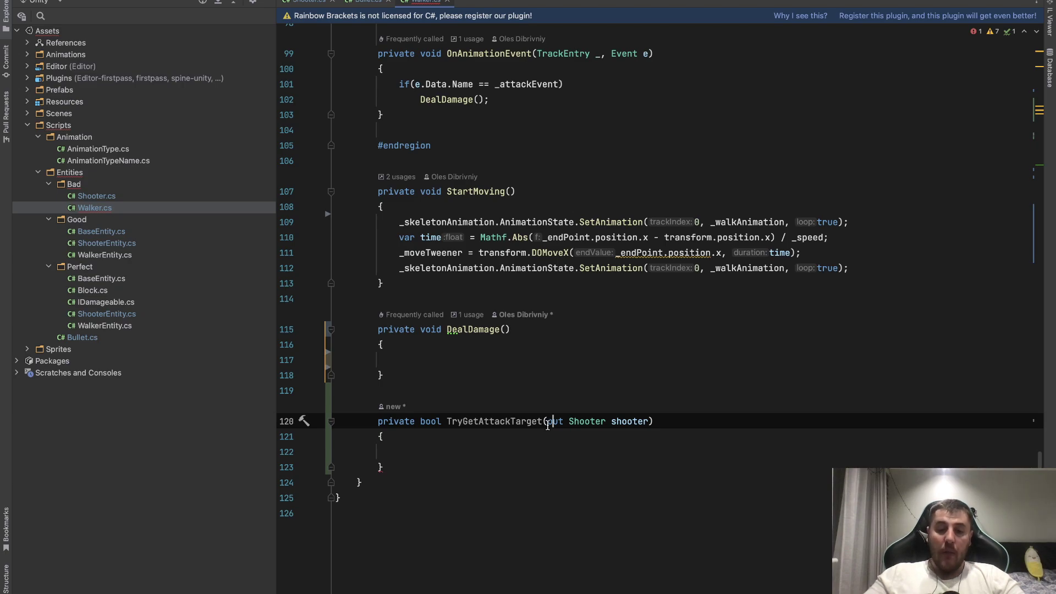
pyautogui.moveTo(546, 424); pyautogui.dragTo(566, 424)
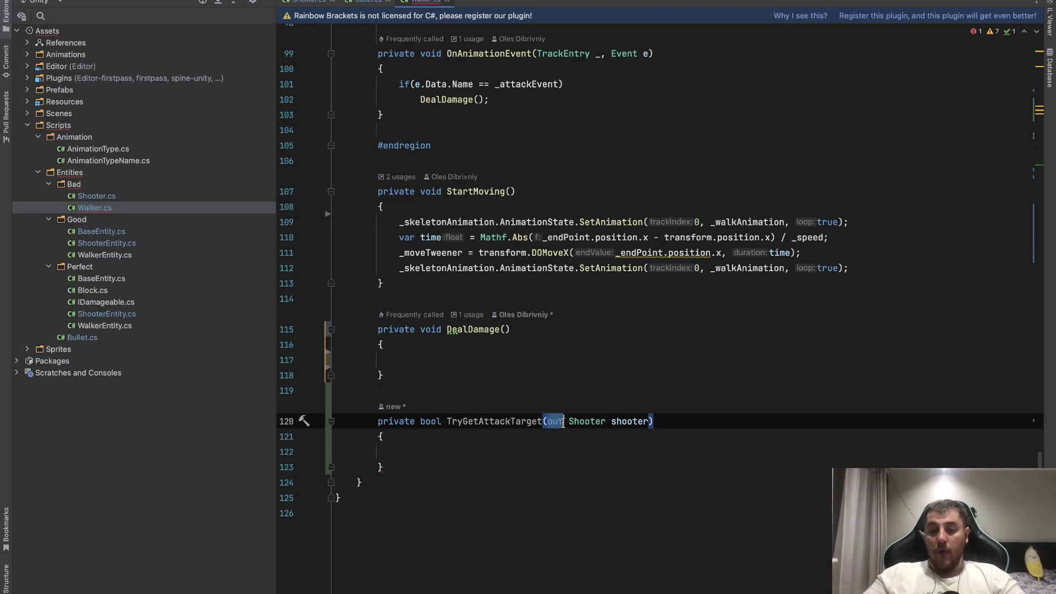
pyautogui.click(563, 424)
pyautogui.moveTo(564, 422); pyautogui.dragTo(554, 423)
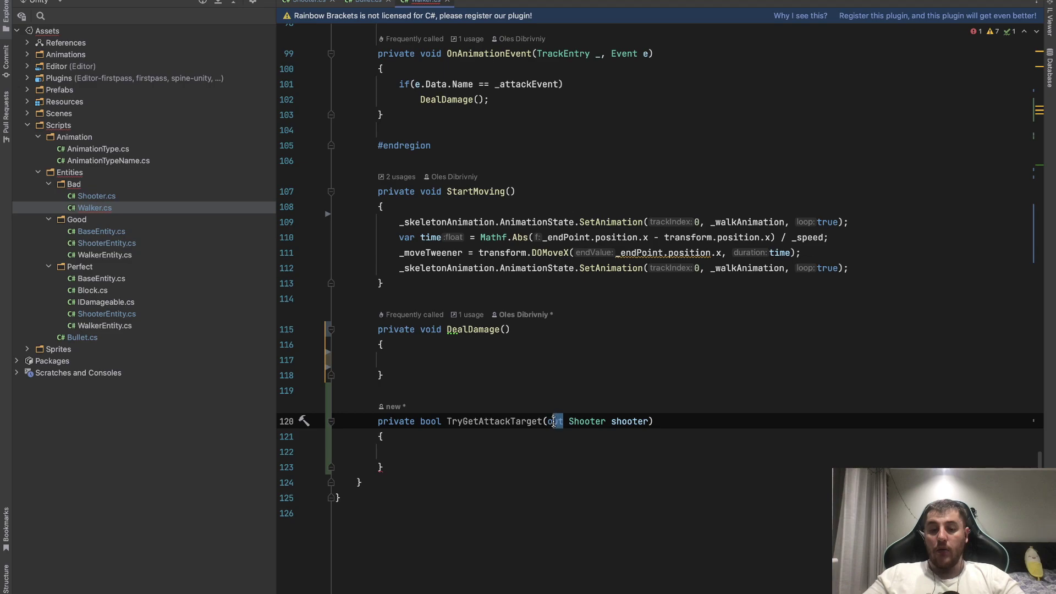
pyautogui.click(548, 423)
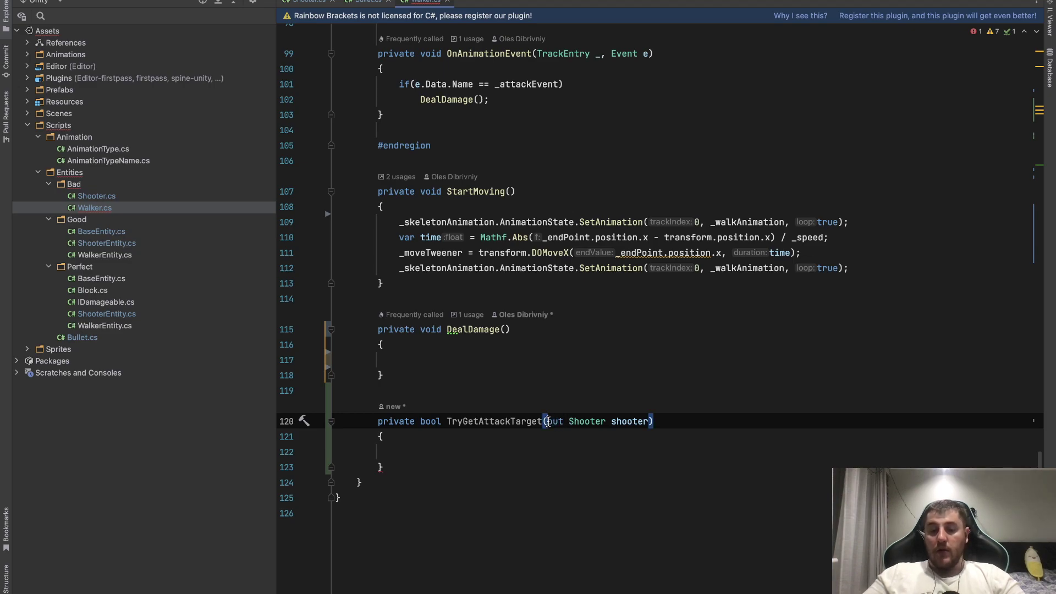
pyautogui.click(473, 423)
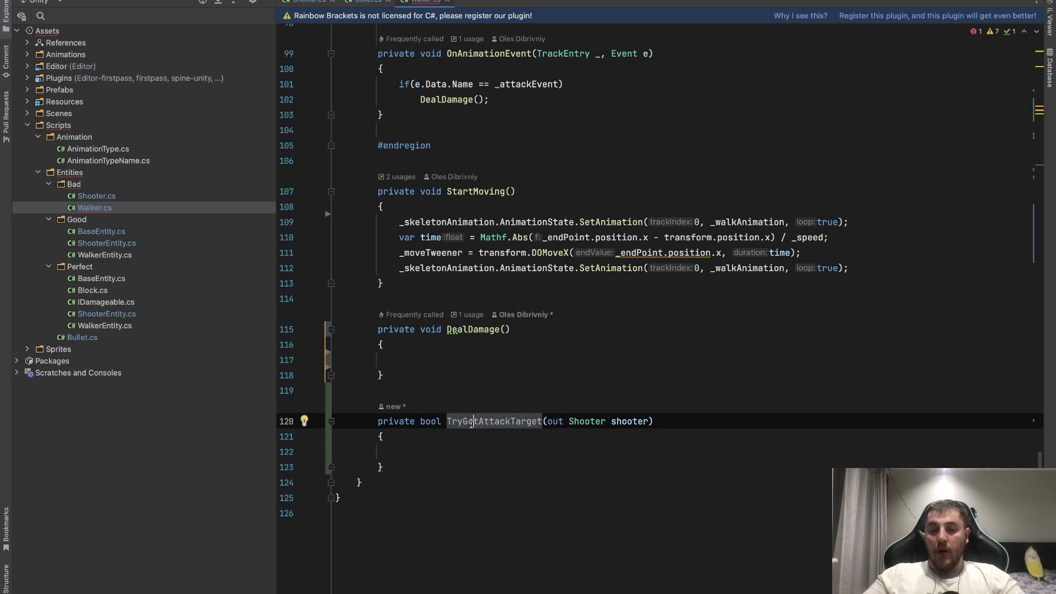
pyautogui.moveTo(447, 422); pyautogui.dragTo(666, 412)
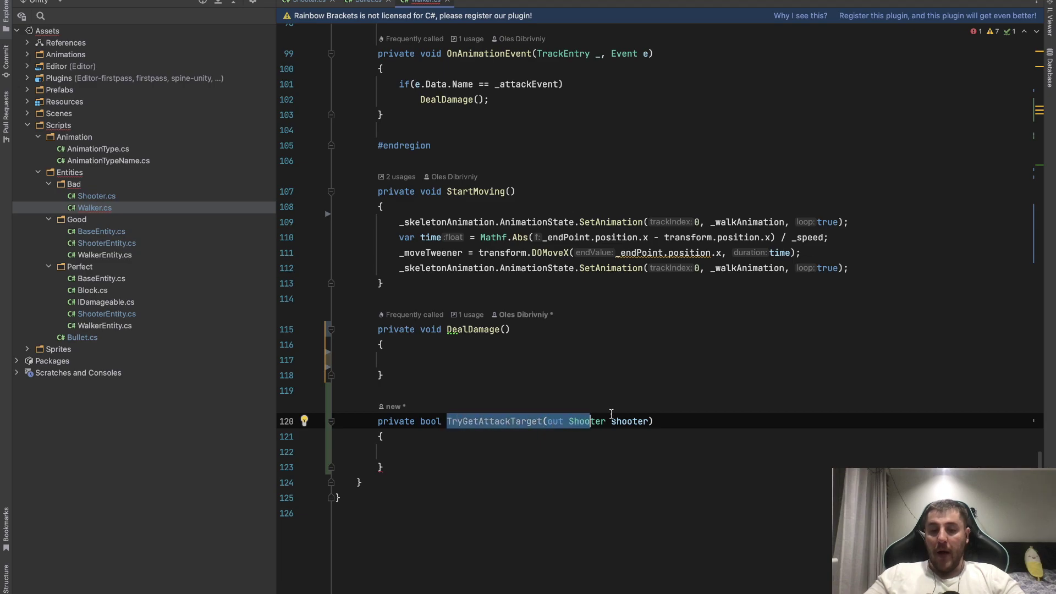
pyautogui.click(665, 412)
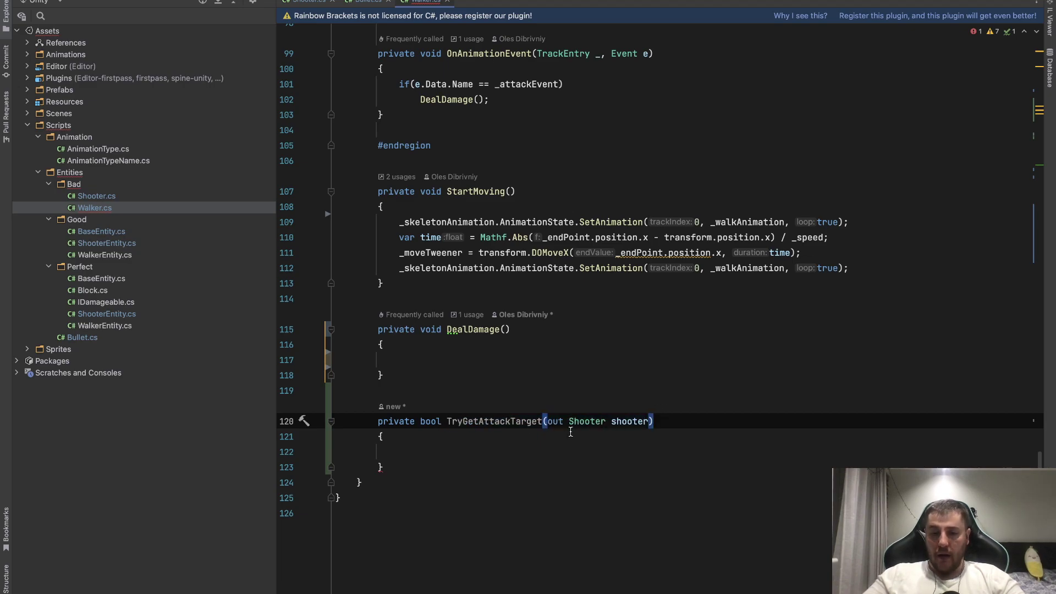
pyautogui.click(434, 456)
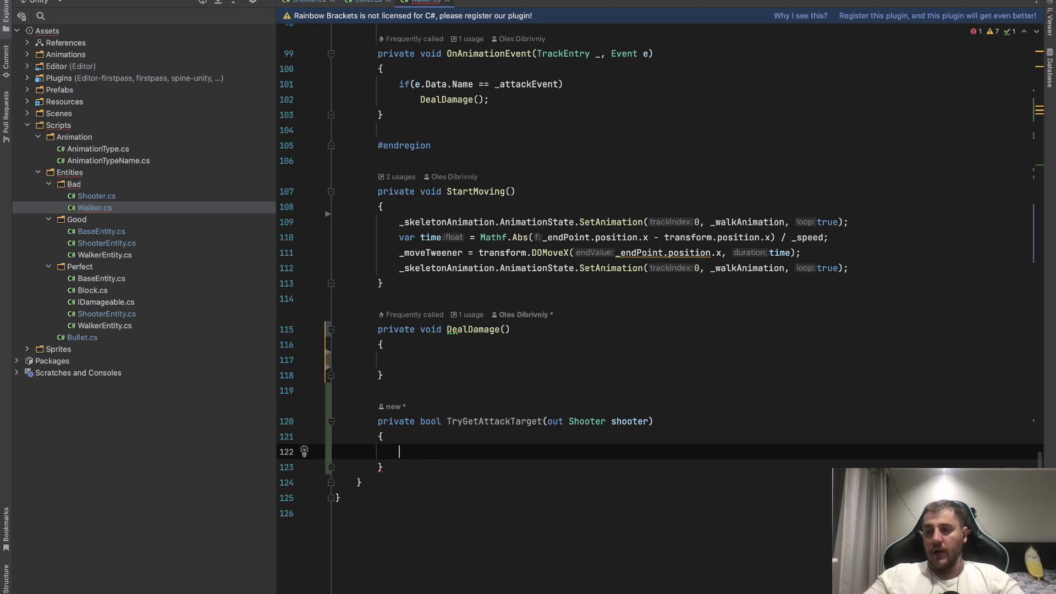
# Start TryGetAttackTarget's body with shooter = null;.
pyautogui.write('ta')
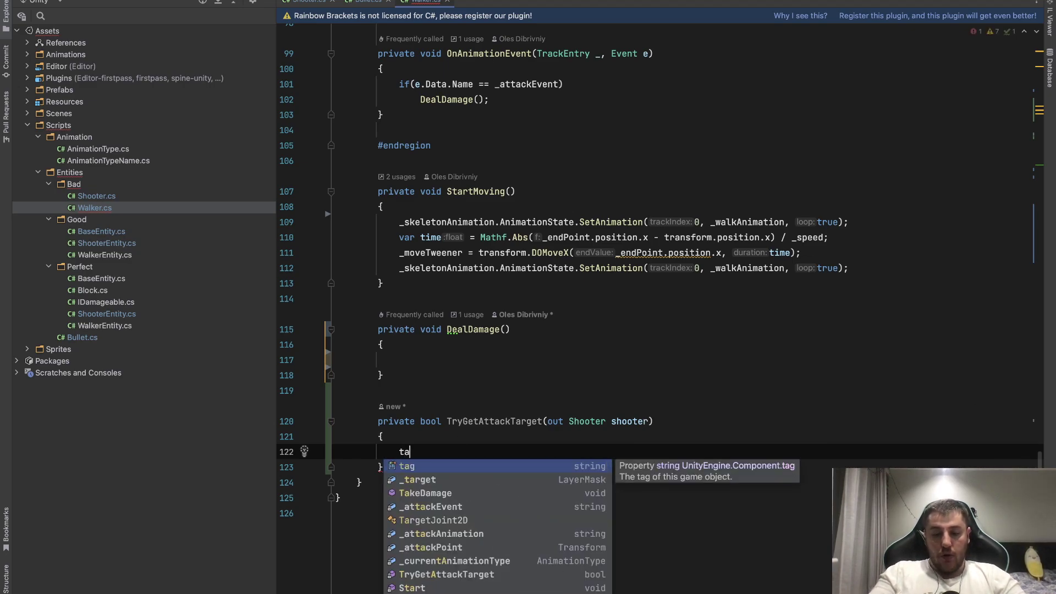
pyautogui.press('BackSpace')
pyautogui.press('BackSpace')
pyautogui.write('shooter ')
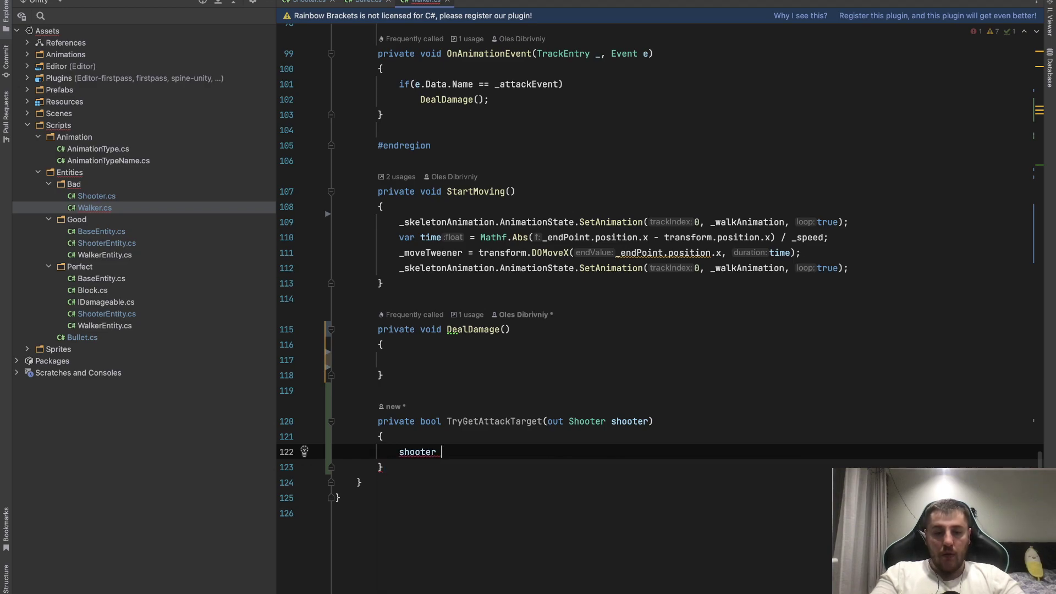
pyautogui.write('= null;')
pyautogui.press('Return')
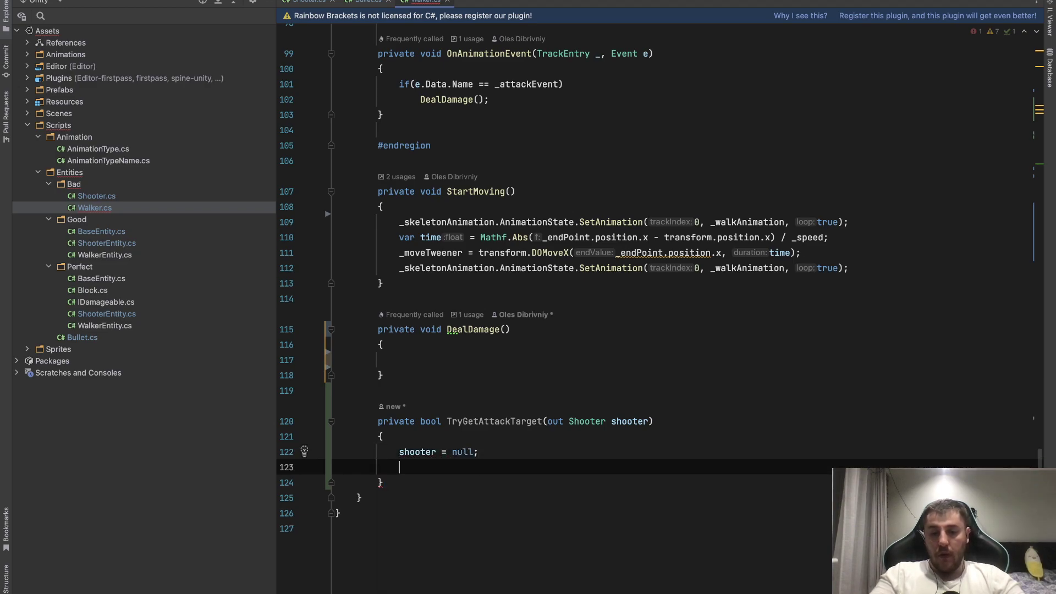
# Declare var col = Physics2D.OverlapPoint(_attackPoint.position, _target);.
pyautogui.write('v')
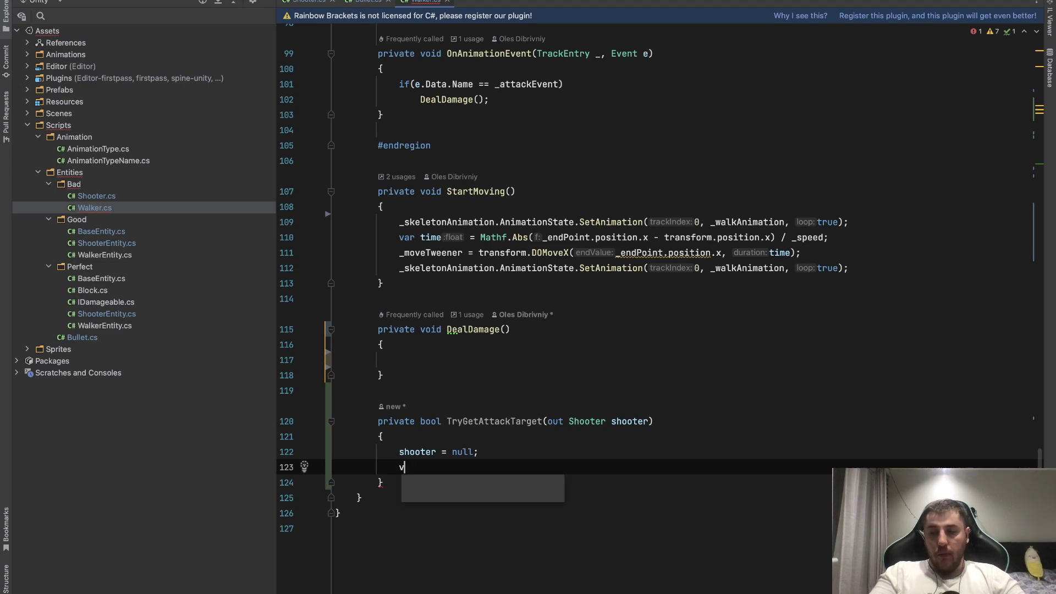
pyautogui.write('ar col ')
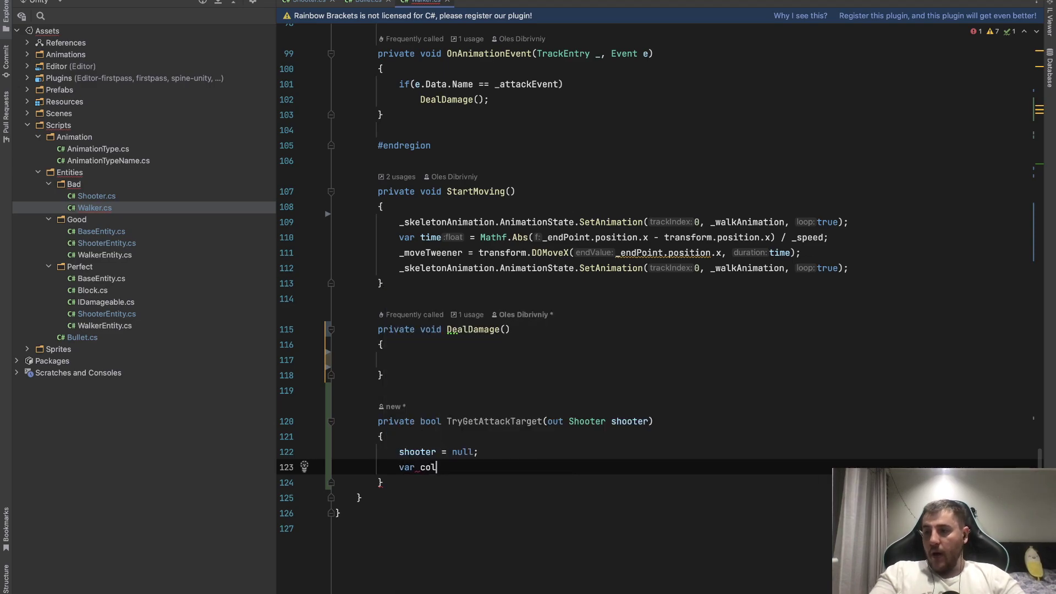
pyautogui.write('= ')
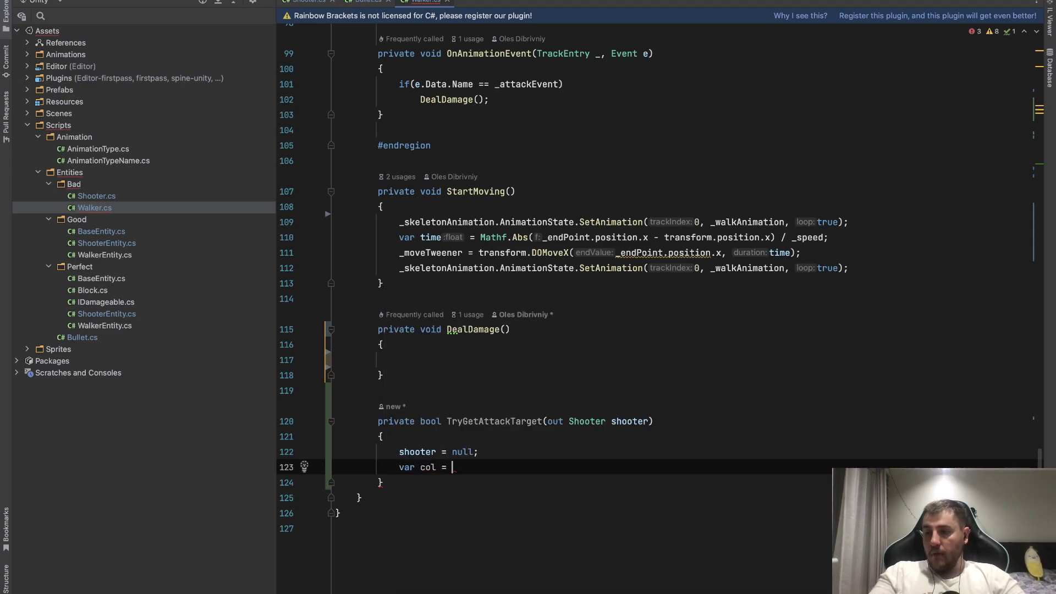
pyautogui.write('Ph')
pyautogui.press('Return')
pyautogui.write('.')
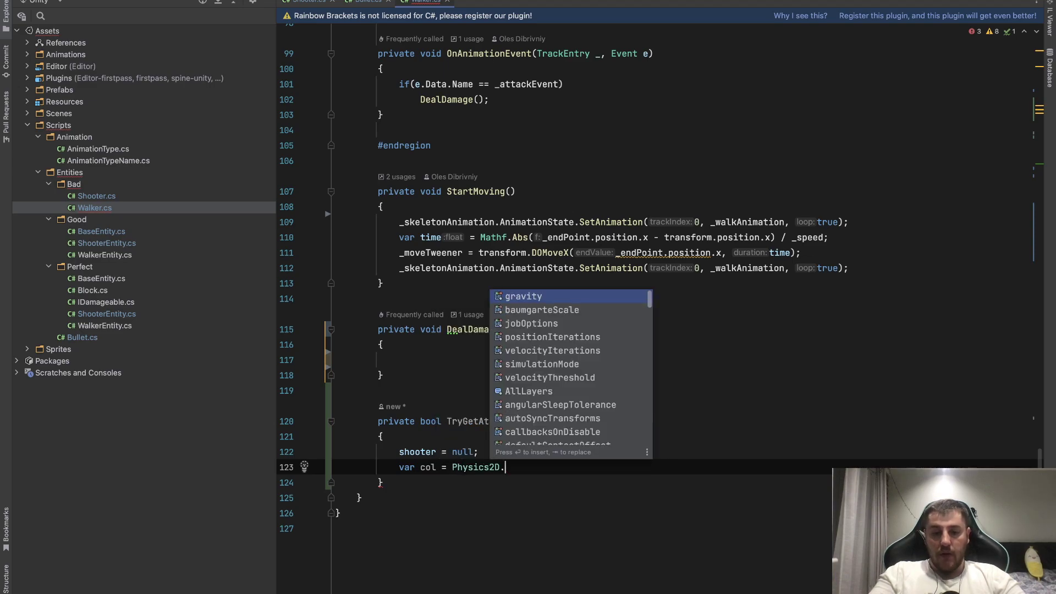
pyautogui.write('Overlap')
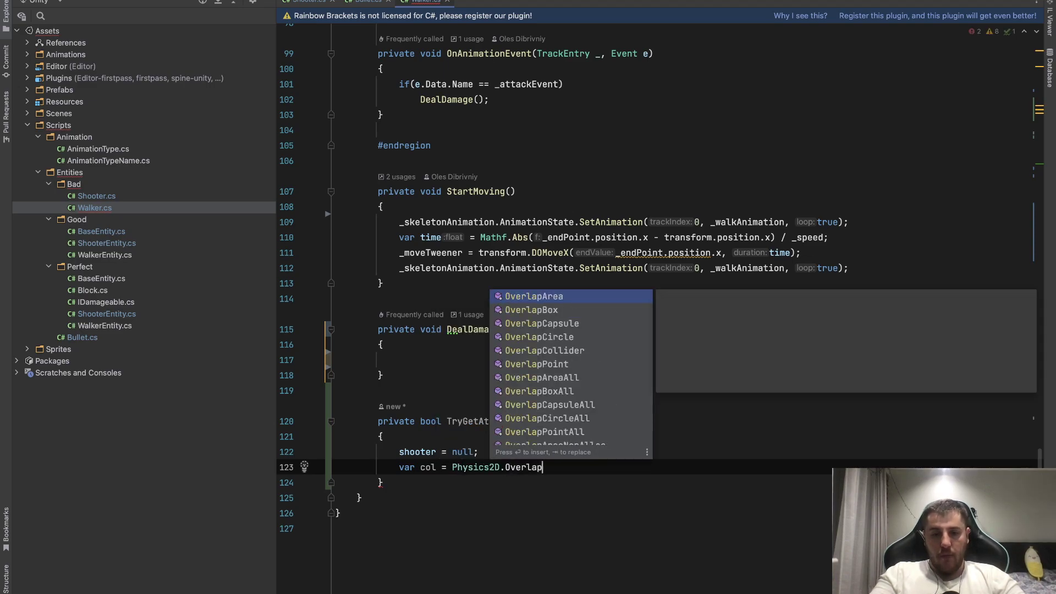
pyautogui.write('P')
pyautogui.press('Return')
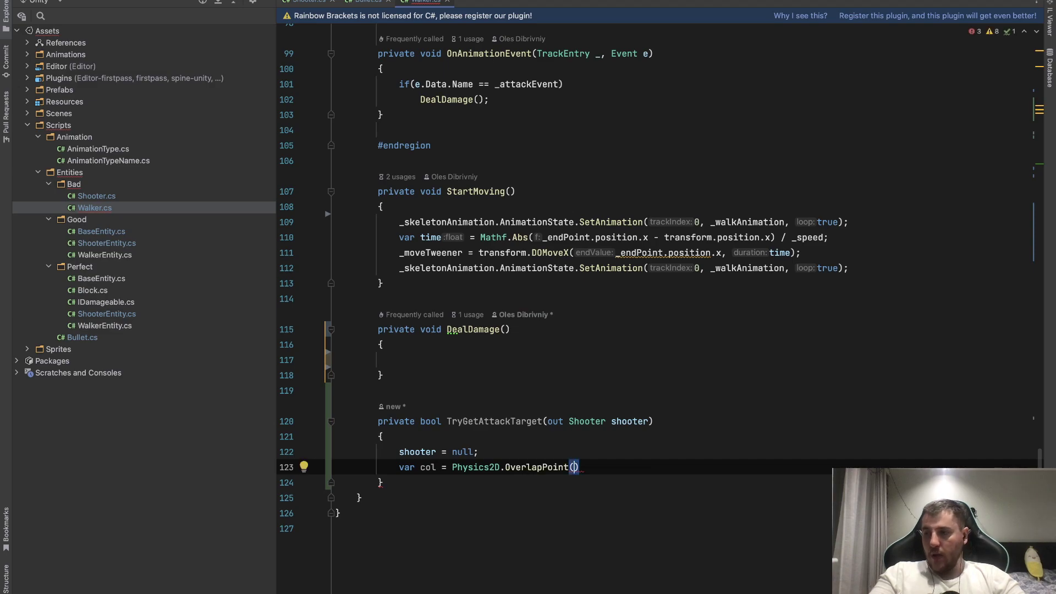
pyautogui.write('_at')
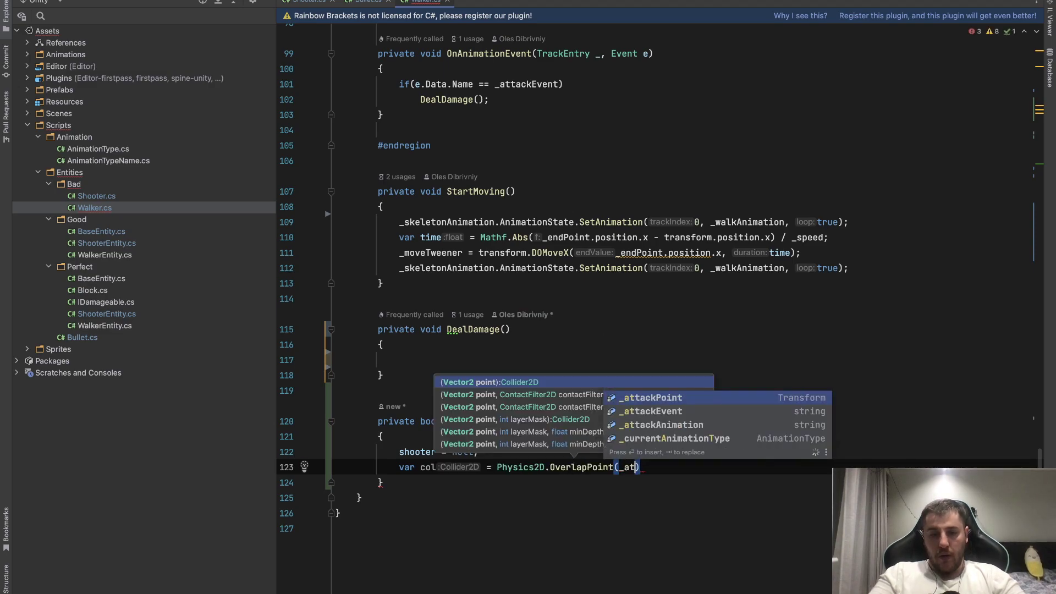
pyautogui.press('Return')
pyautogui.write('.')
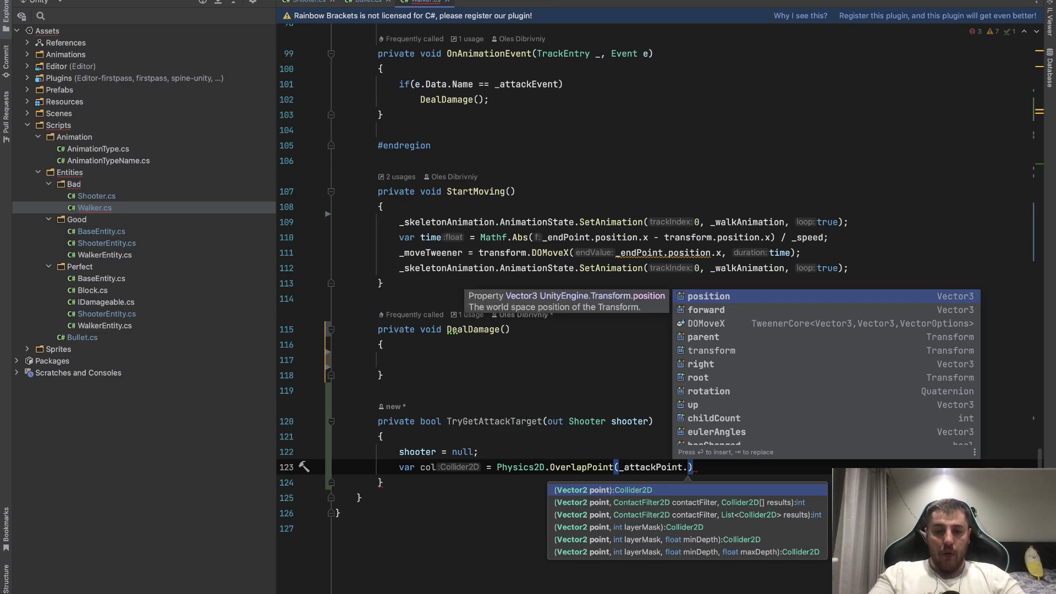
pyautogui.write('p')
pyautogui.press('Return')
pyautogui.write(', ')
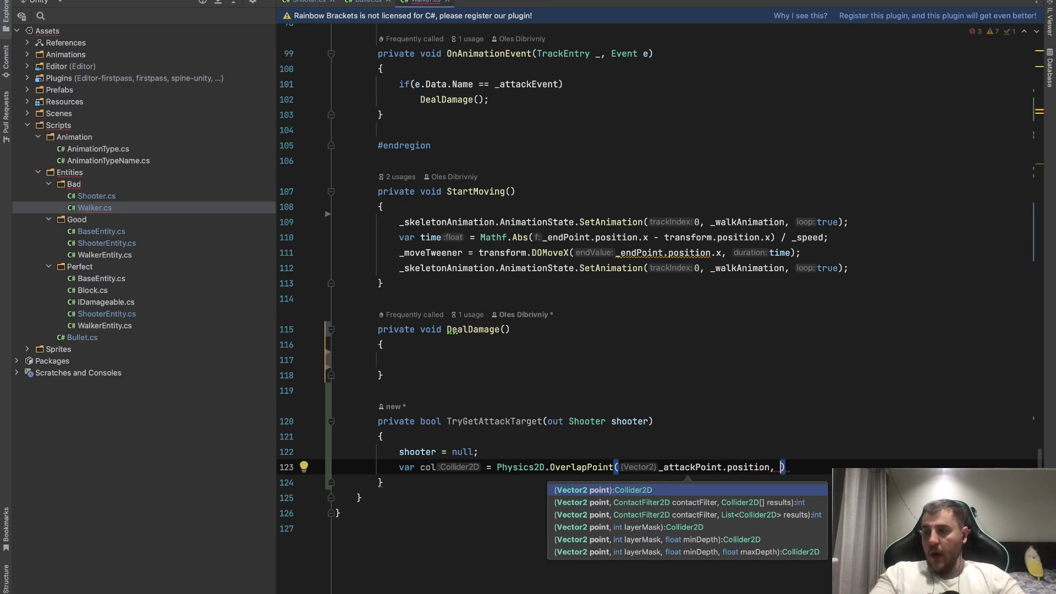
pyautogui.write('_')
pyautogui.write('t')
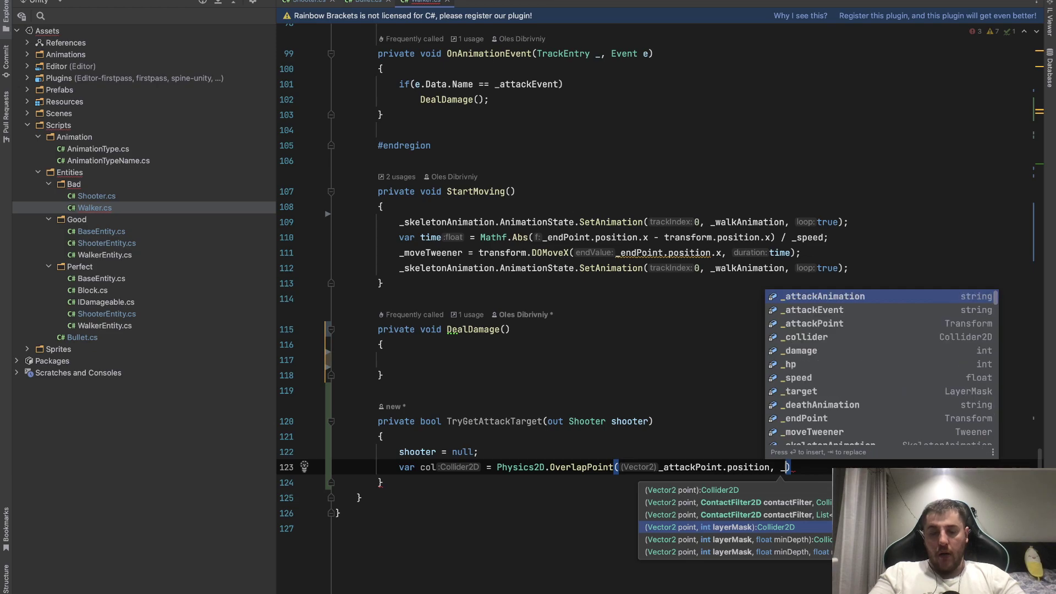
pyautogui.write('a')
pyautogui.press('Return')
pyautogui.write(';')
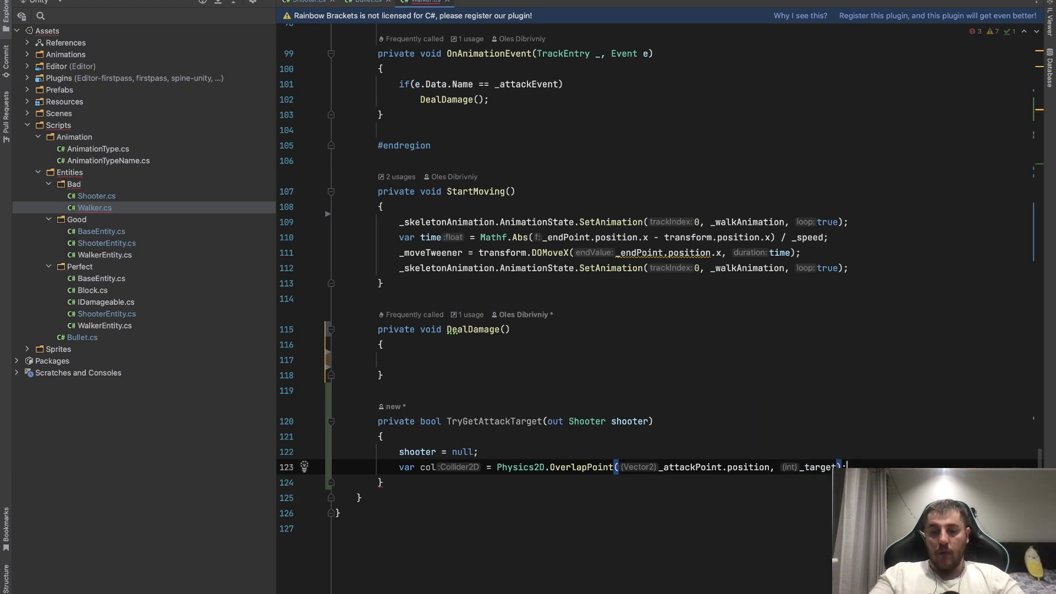
pyautogui.scroll(-1, 499, 376)
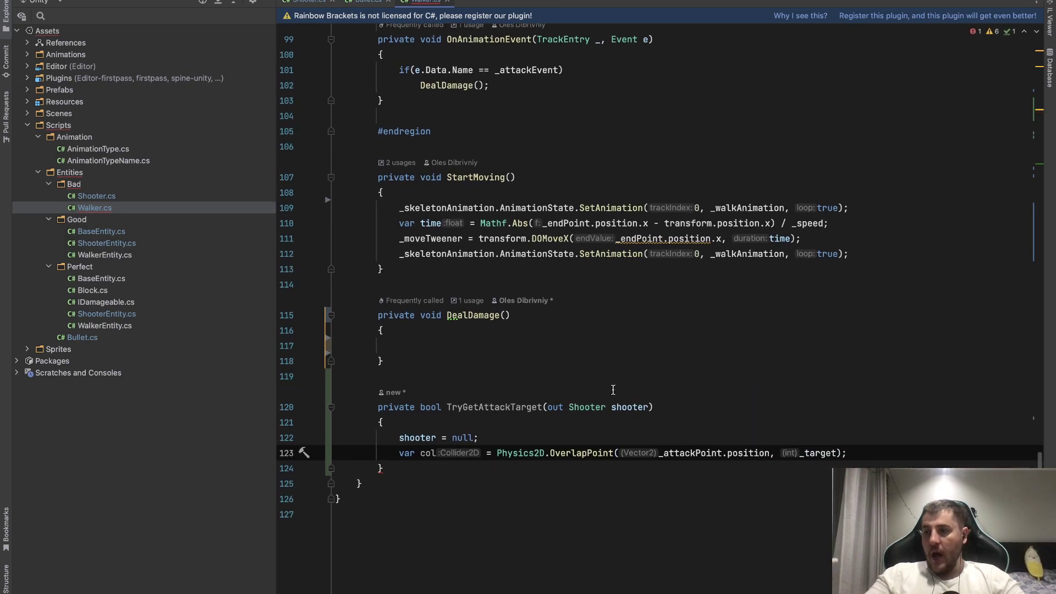
# Add if (col == null) return false; below the OverlapPoint line.
pyautogui.press('Return')
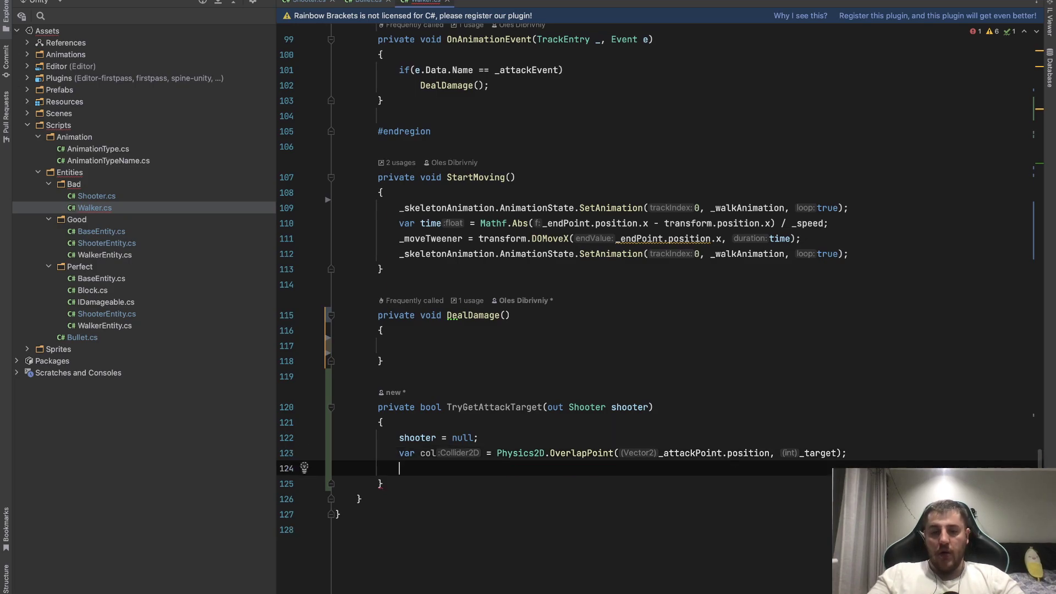
pyautogui.write('if')
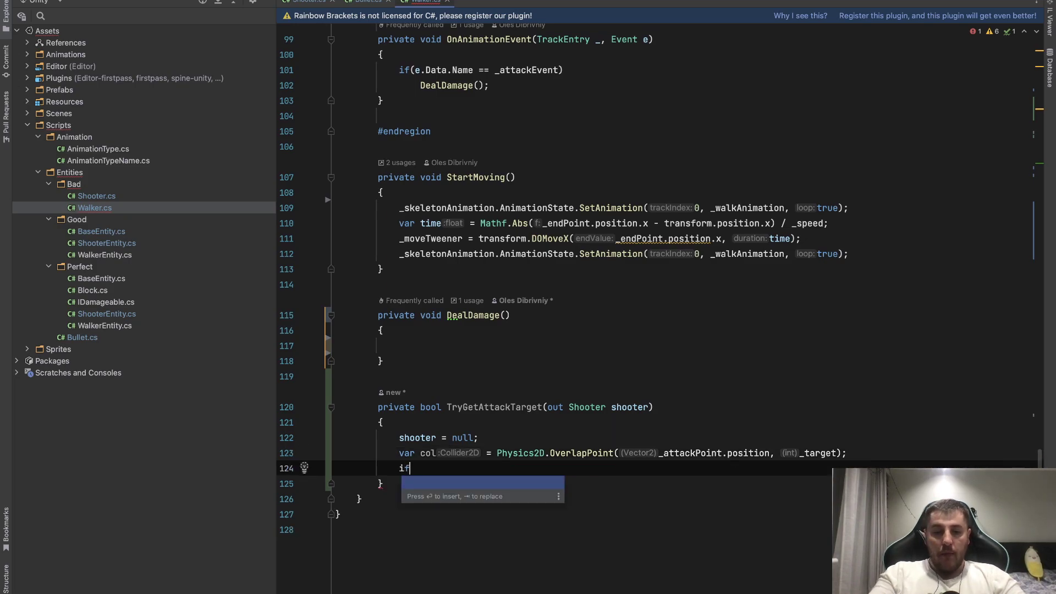
pyautogui.write('(c')
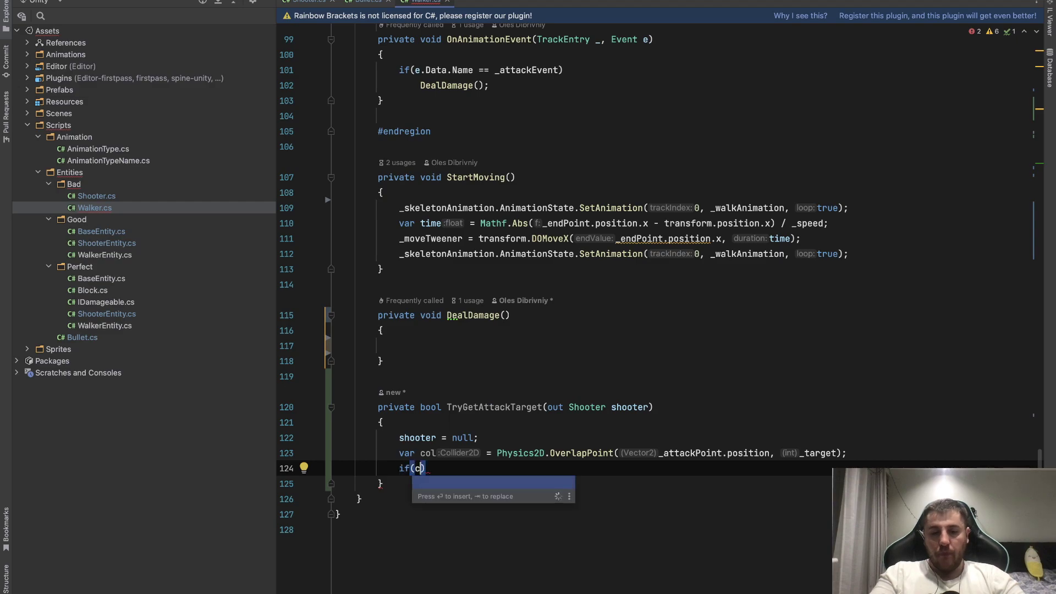
pyautogui.write('ol')
pyautogui.press('Return')
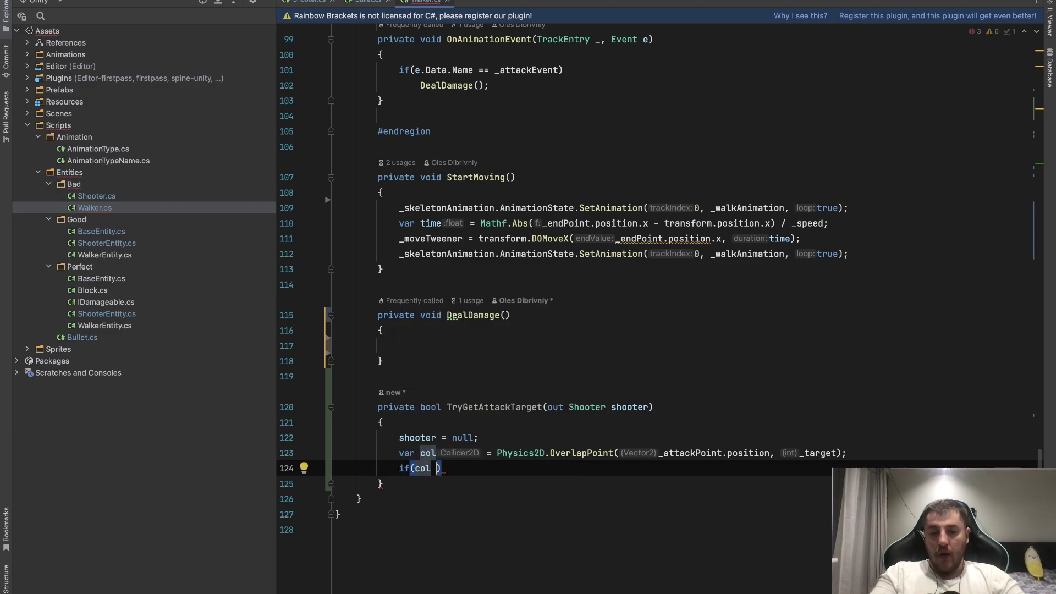
pyautogui.write('== f')
pyautogui.press('BackSpace')
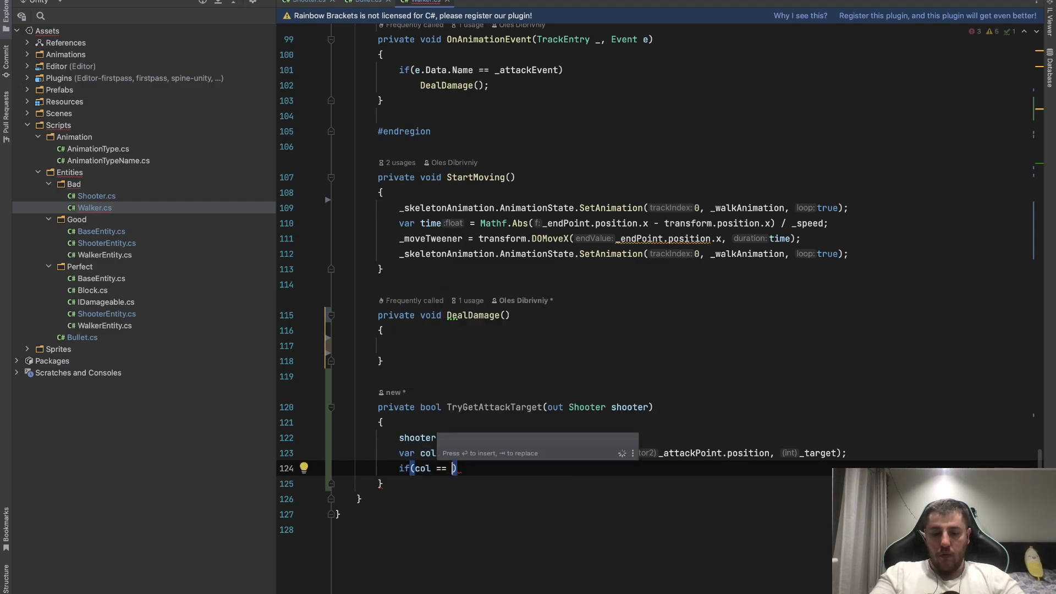
pyautogui.write('null')
pyautogui.press('Return')
pyautogui.press('Return')
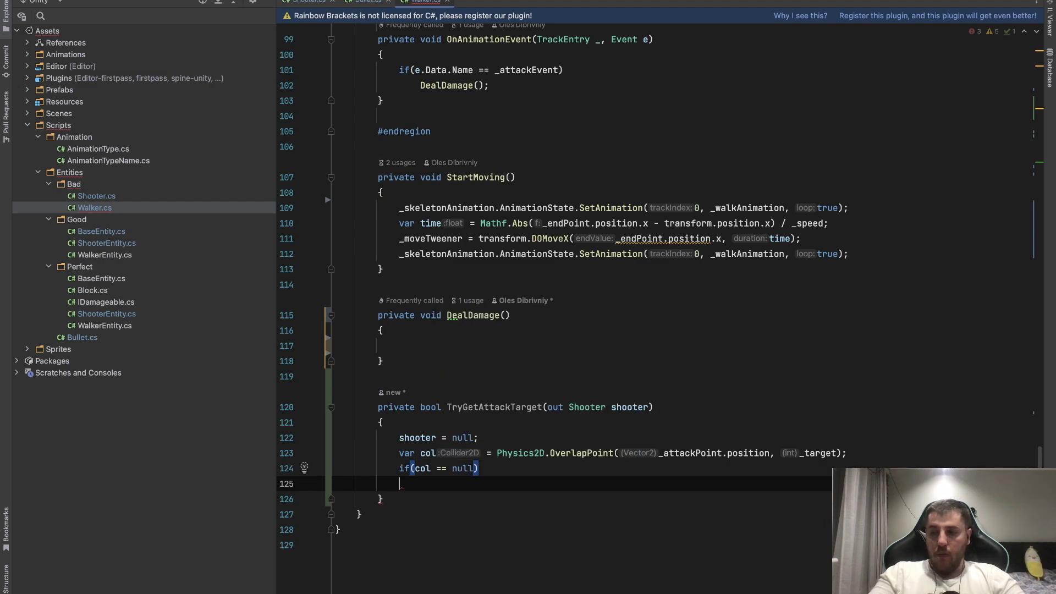
pyautogui.write('return')
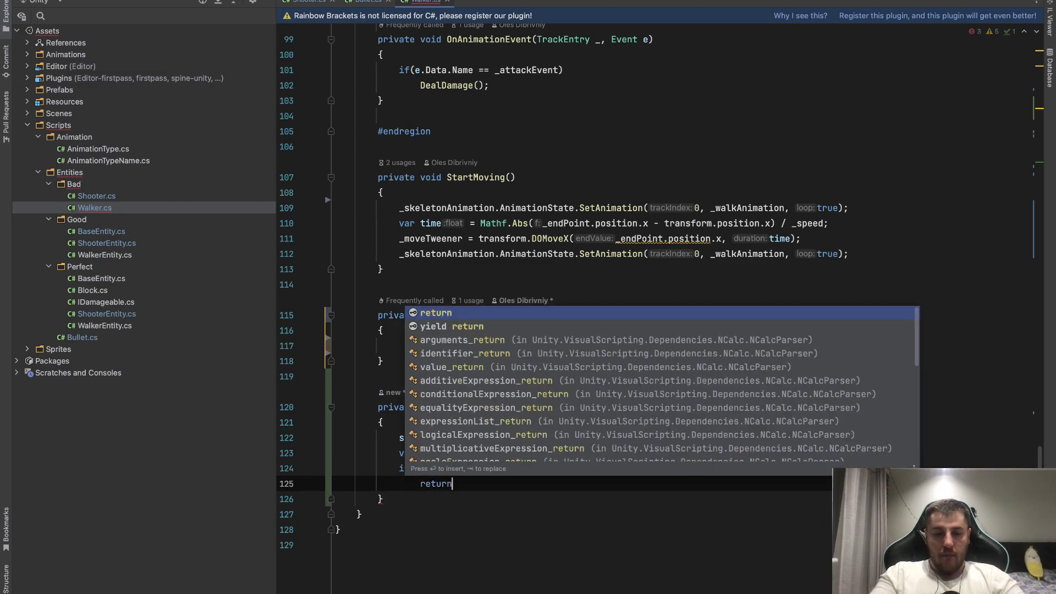
pyautogui.write(' false;')
# Assign shooter = col.GetComponent<Shooter>(); and end with return true;.
pyautogui.press('Return')
pyautogui.press('Return')
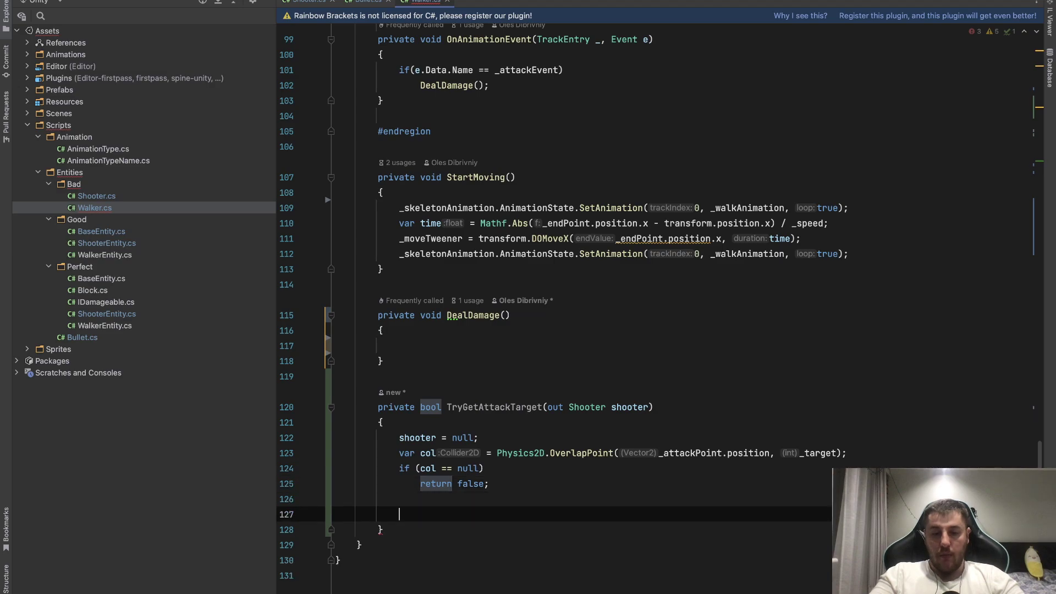
pyautogui.write('t')
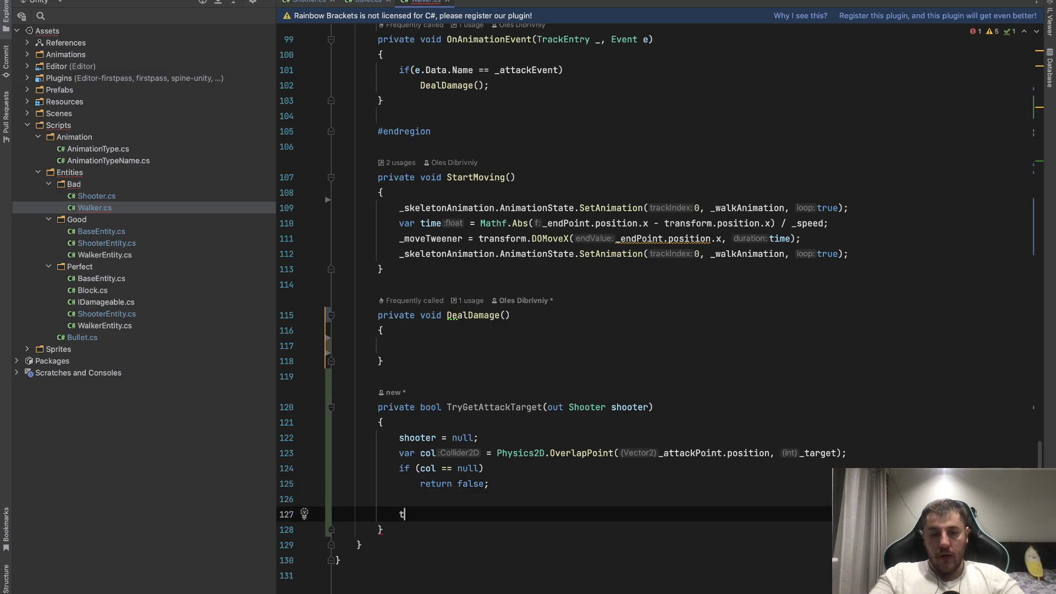
pyautogui.write('arget_')
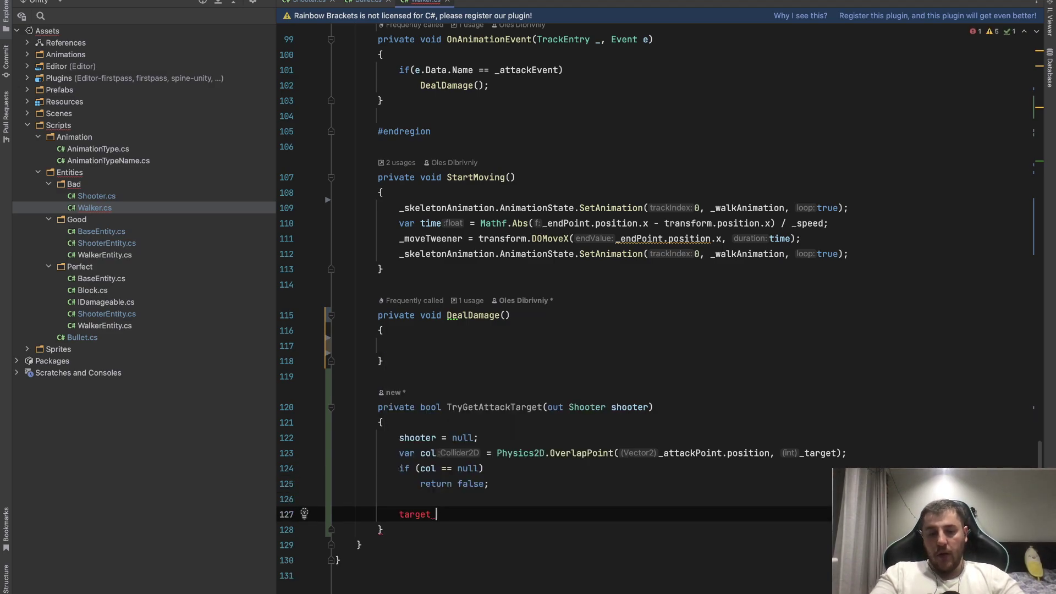
pyautogui.write('co')
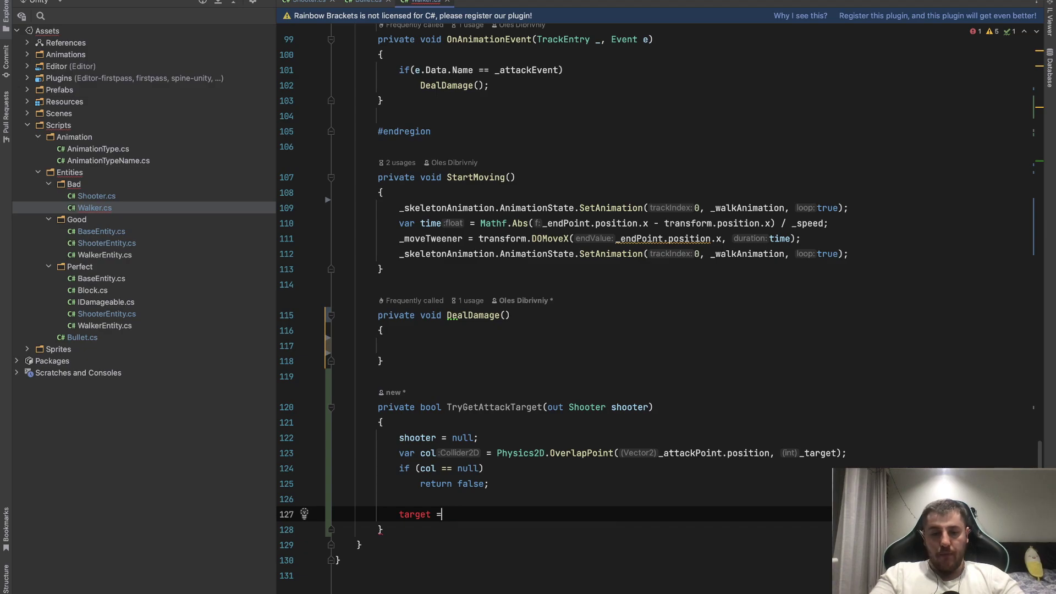
pyautogui.press('BackSpace')
pyautogui.press('BackSpace')
pyautogui.press('BackSpace')
pyautogui.press('BackSpace')
pyautogui.press('BackSpace')
pyautogui.press('BackSpace')
pyautogui.press('BackSpace')
pyautogui.press('BackSpace')
pyautogui.write('s')
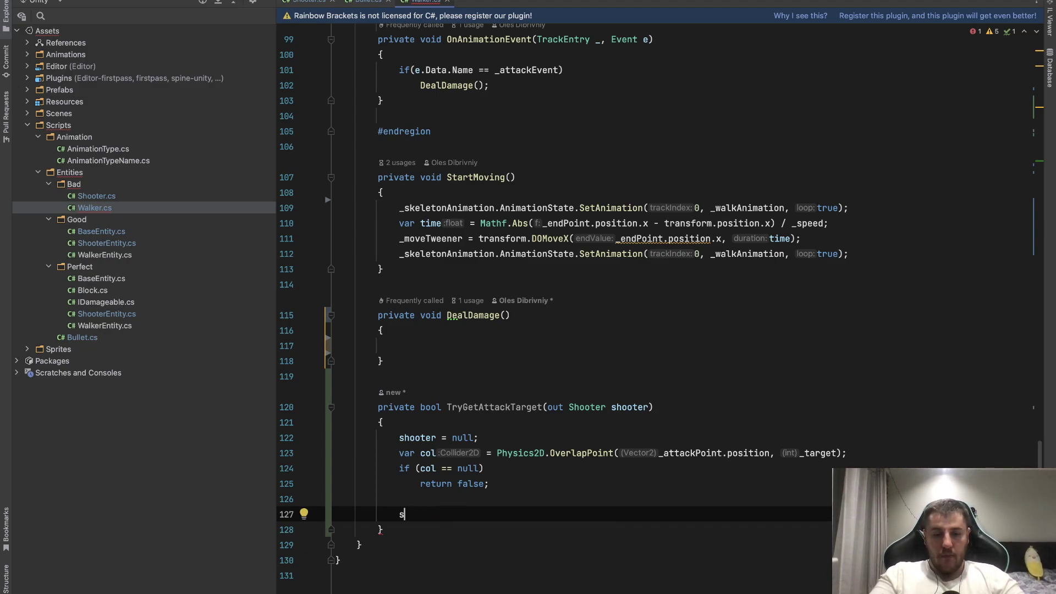
pyautogui.write('hooter = ')
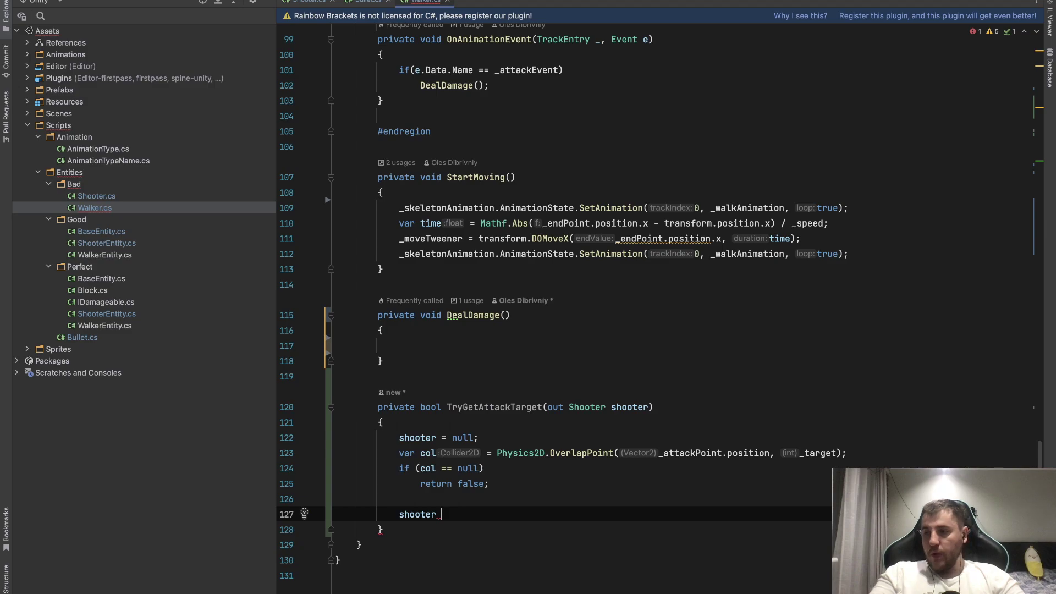
pyautogui.write('col.')
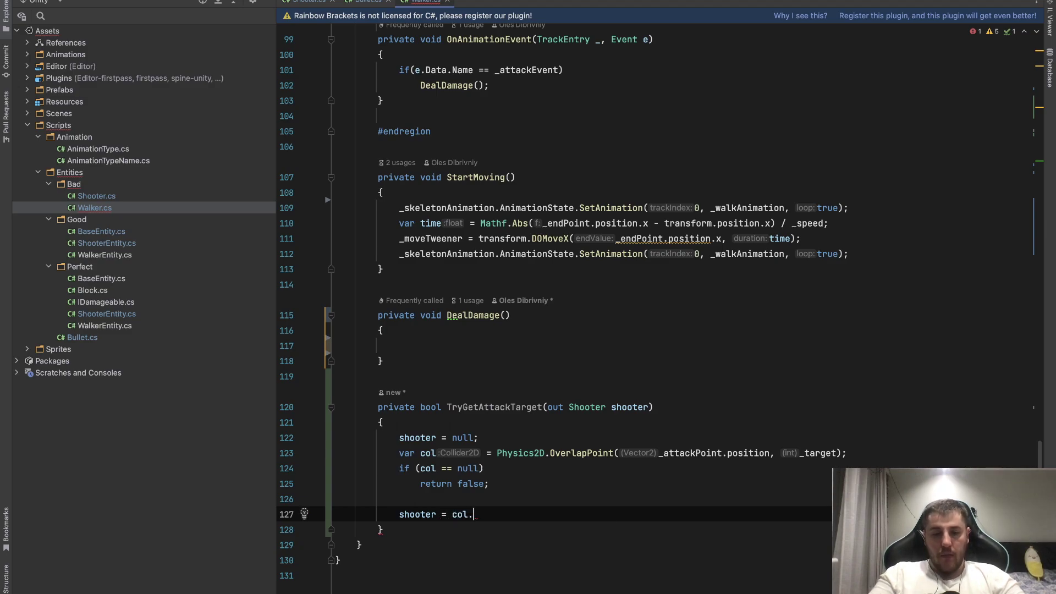
pyautogui.write('GetC')
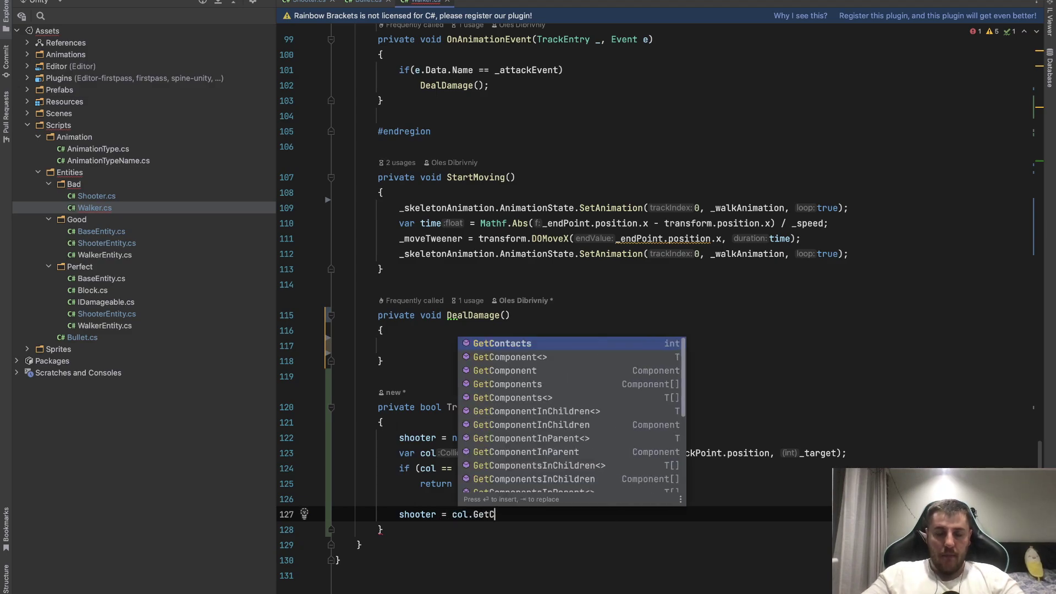
pyautogui.write('omponent<S')
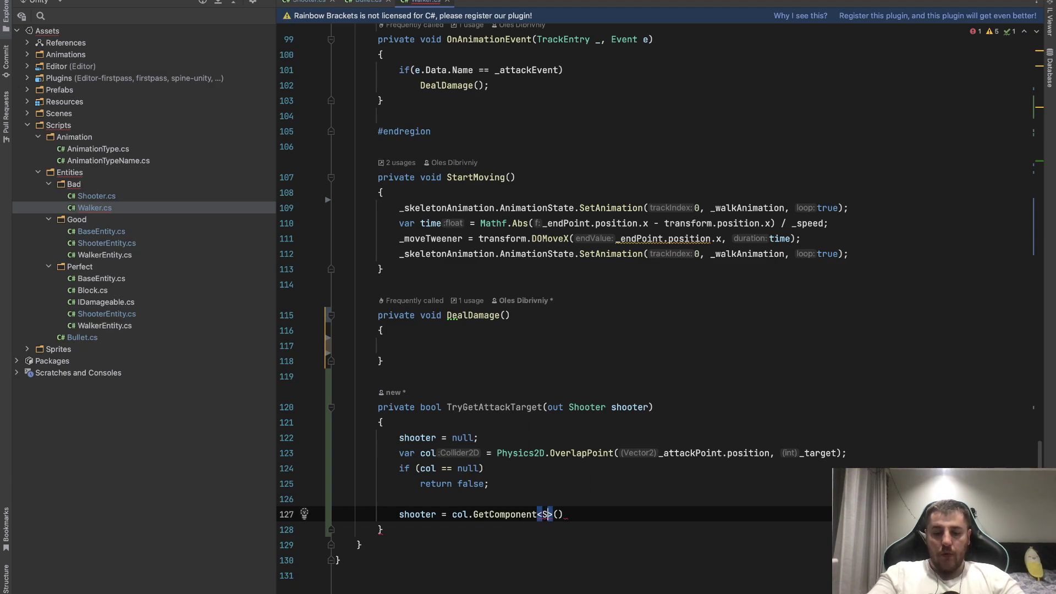
pyautogui.write('h')
pyautogui.press('Return')
pyautogui.press('End')
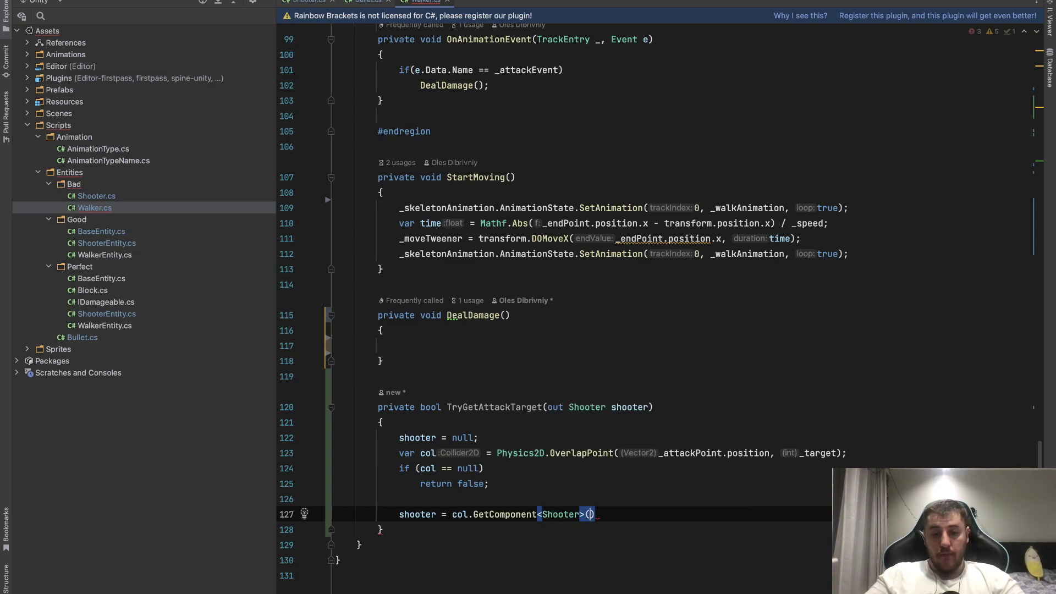
pyautogui.write(';')
pyautogui.press('Return')
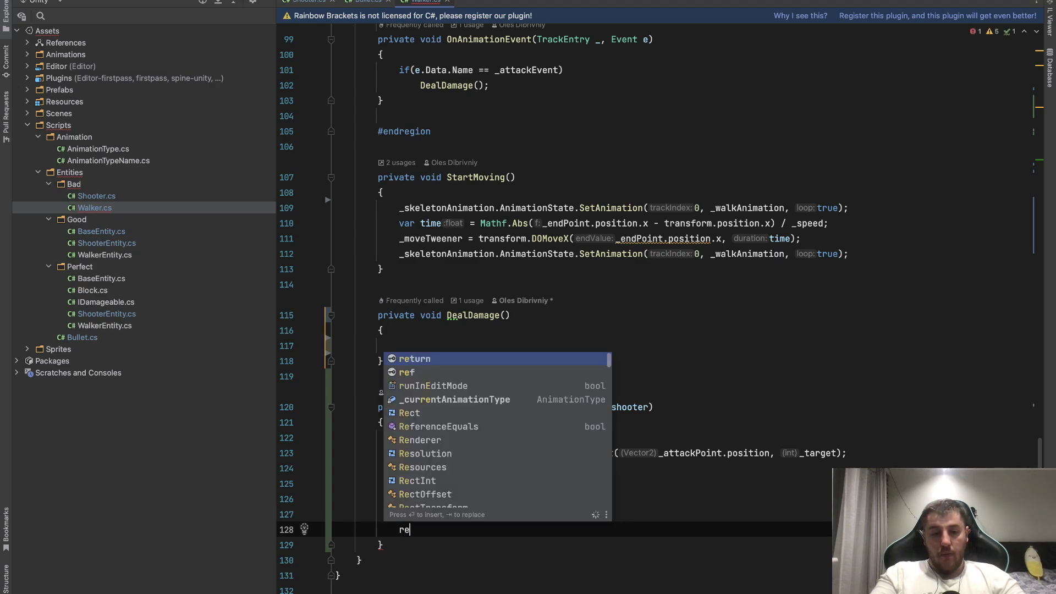
pyautogui.write('return true;')
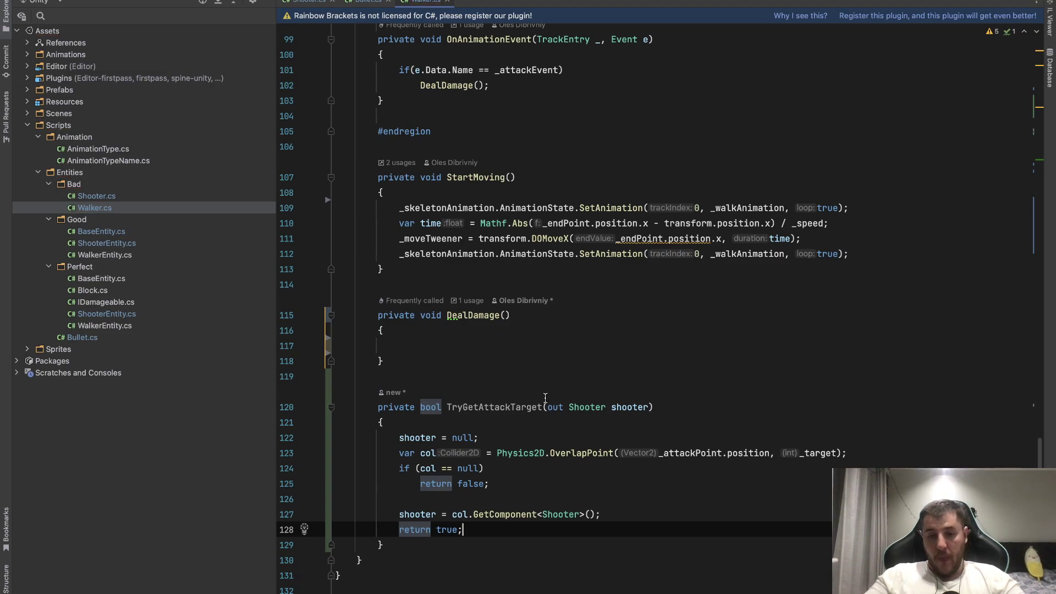
pyautogui.click(447, 407)
pyautogui.moveTo(447, 407); pyautogui.dragTo(658, 407)
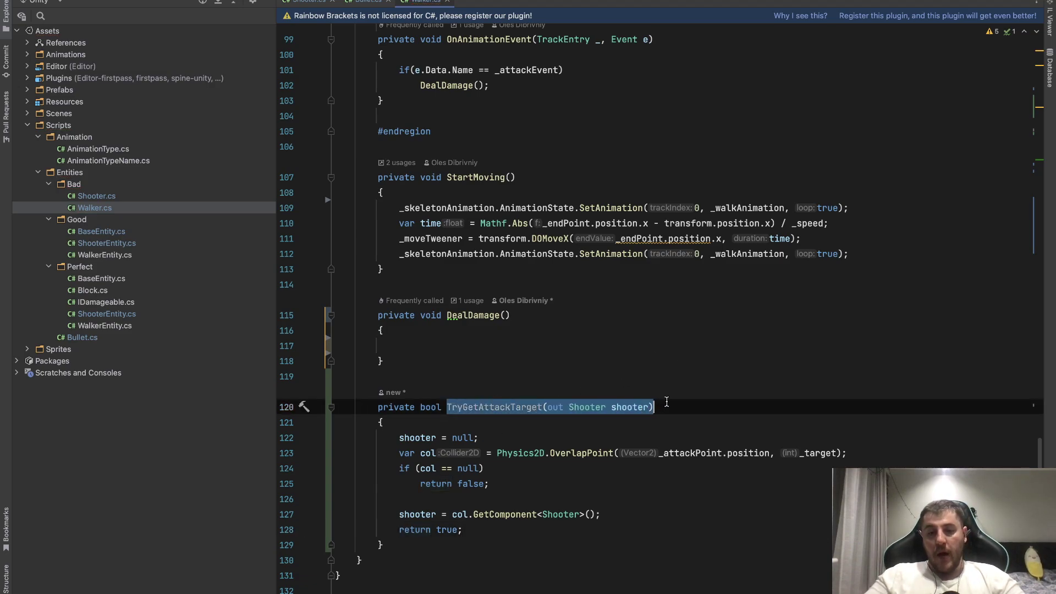
pyautogui.click(667, 407)
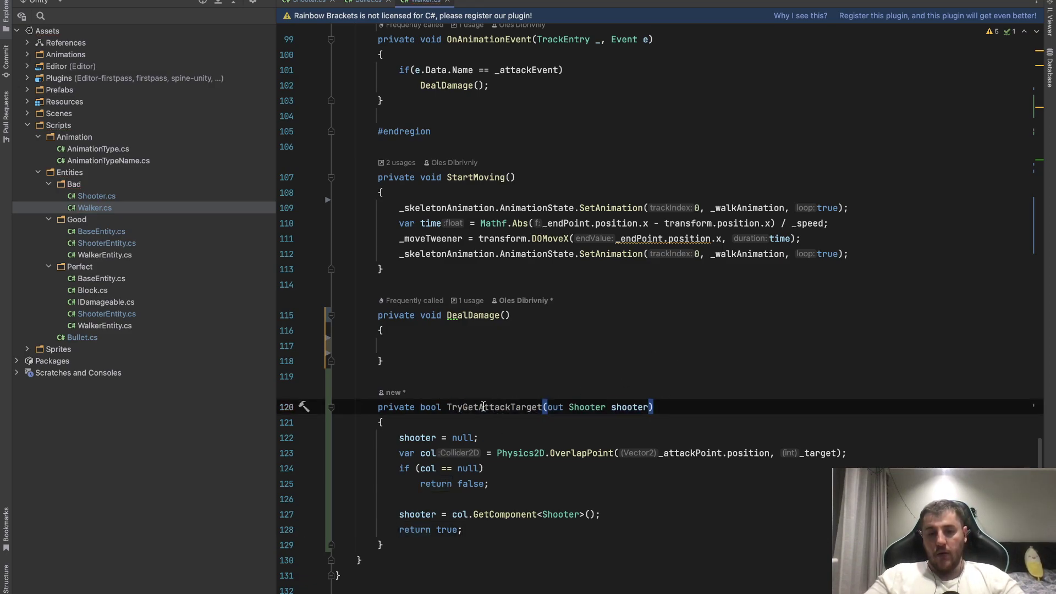
pyautogui.moveTo(558, 407); pyautogui.dragTo(518, 407)
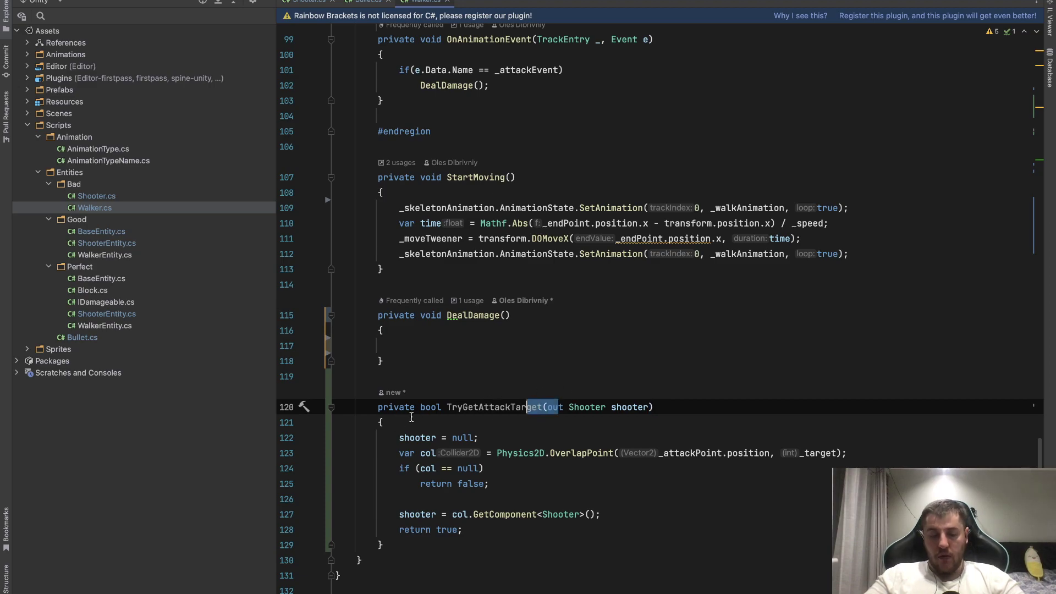
pyautogui.moveTo(450, 410); pyautogui.dragTo(673, 407)
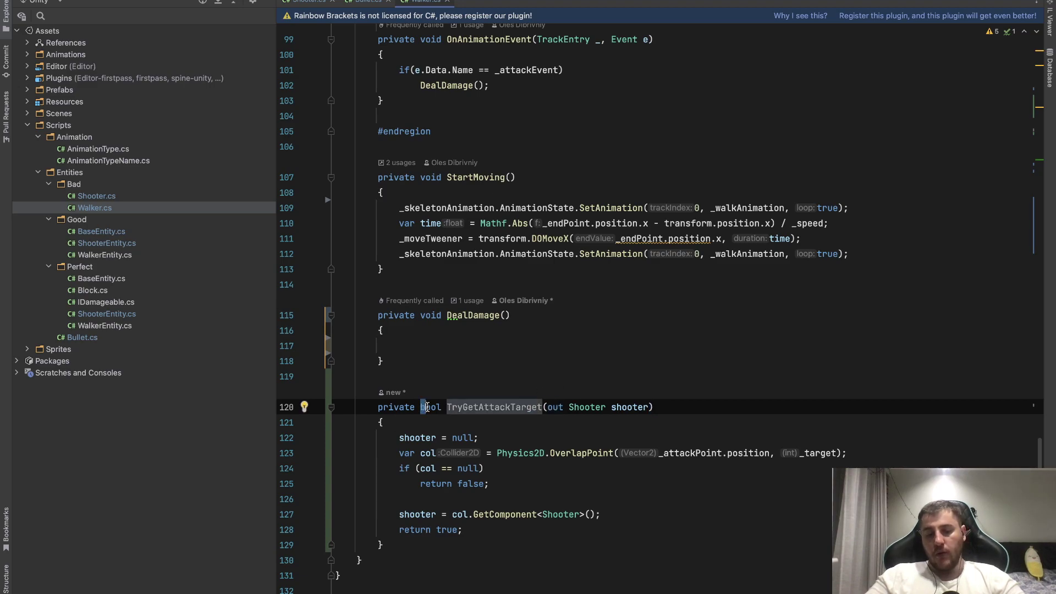
pyautogui.click(674, 408)
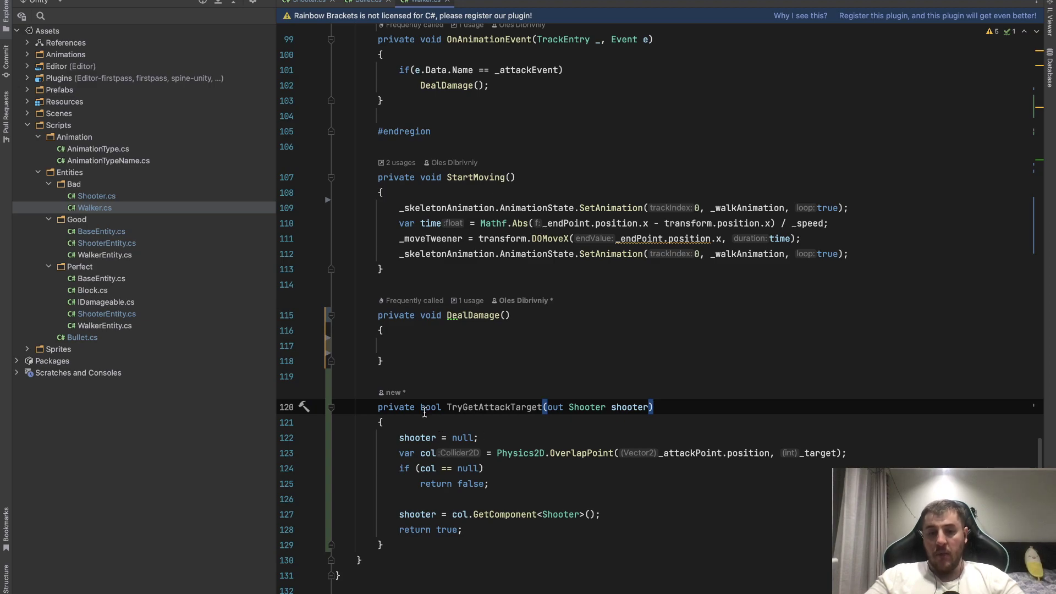
pyautogui.moveTo(421, 407); pyautogui.dragTo(698, 409)
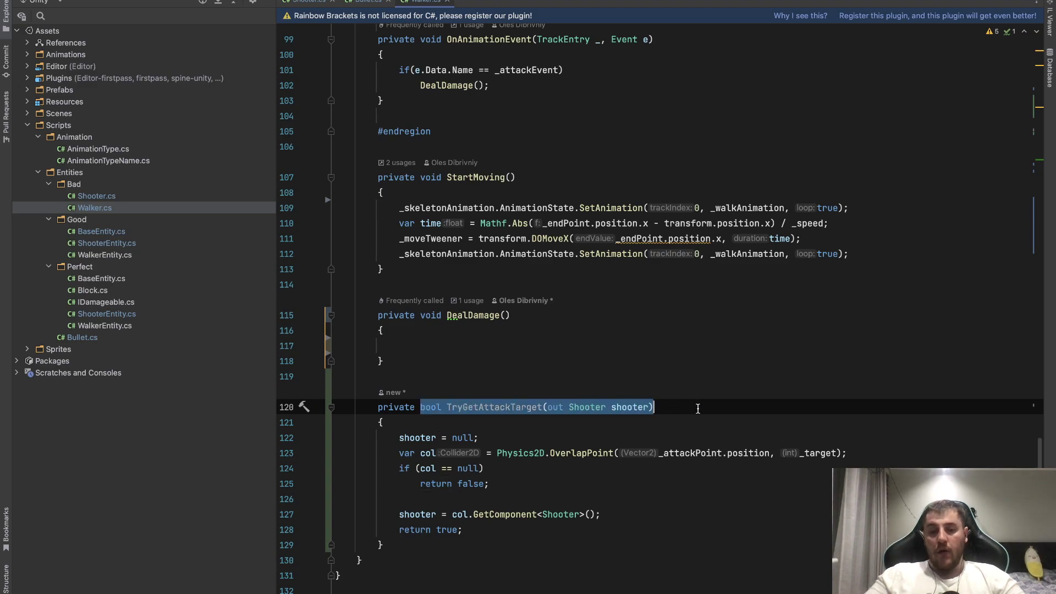
pyautogui.click(450, 407)
pyautogui.moveTo(436, 410); pyautogui.dragTo(549, 409)
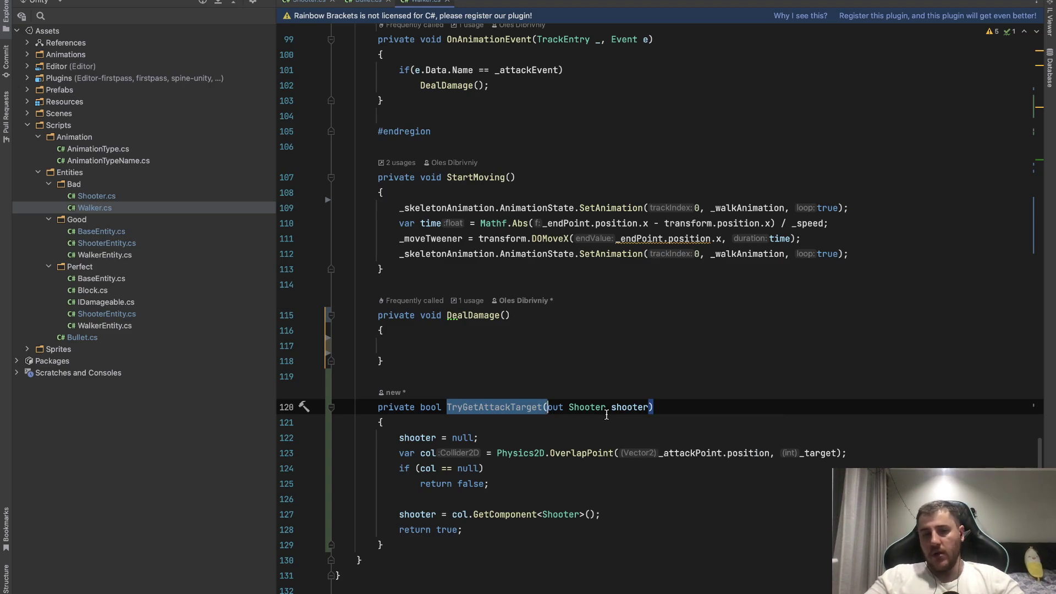
# Insert a private void FixedUpdate() method via completion, one blank line below Start().
pyautogui.scroll(2, 607, 415)
pyautogui.scroll(2, 607, 414)
pyautogui.scroll(10, 607, 415)
pyautogui.scroll(5, 607, 414)
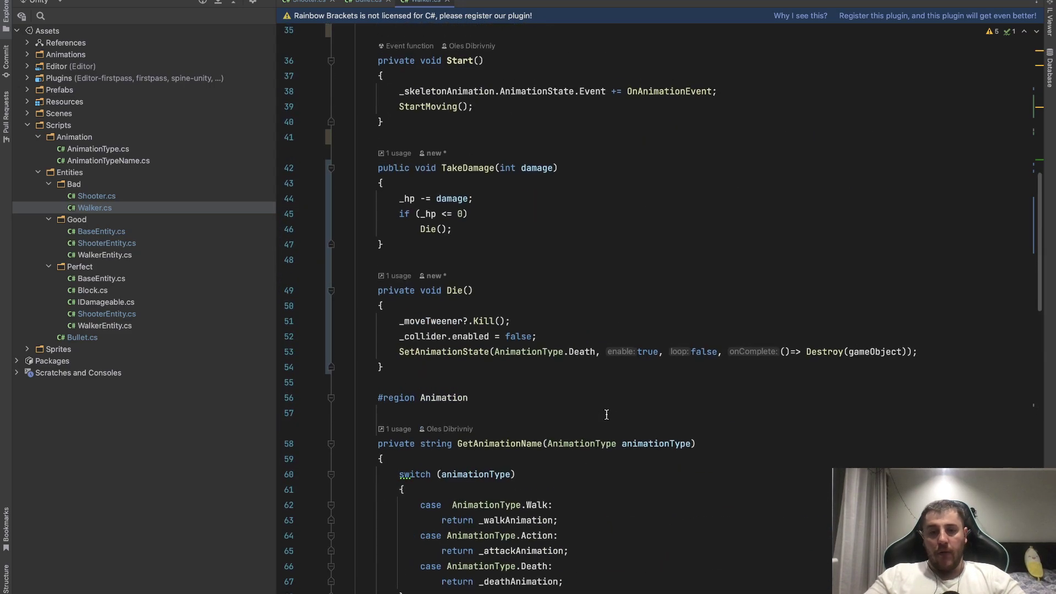
pyautogui.scroll(5, 607, 414)
pyautogui.click(410, 358)
pyautogui.press('Return')
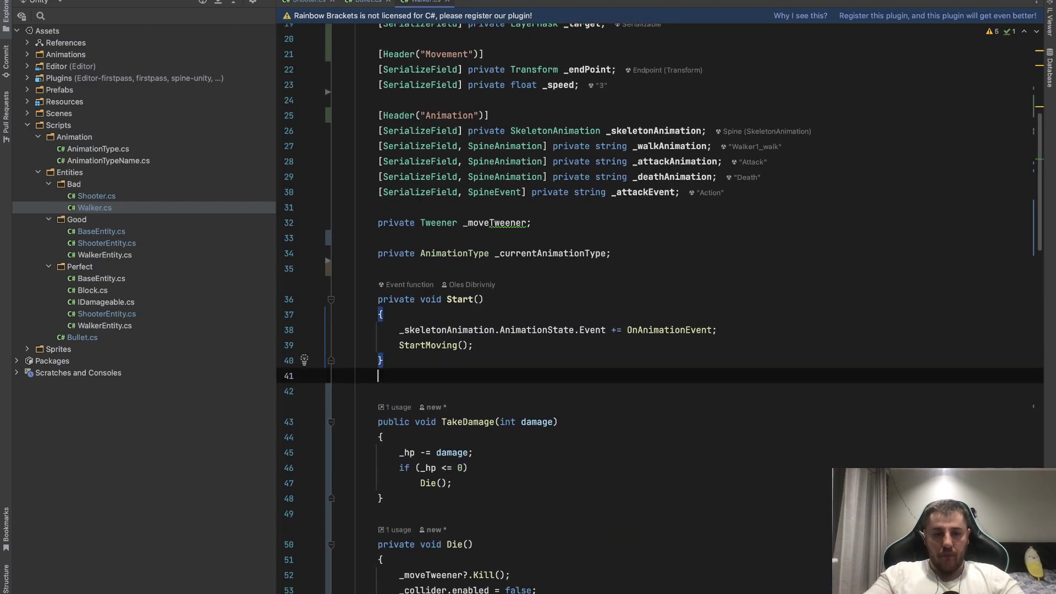
pyautogui.press('Return')
pyautogui.write('private voi')
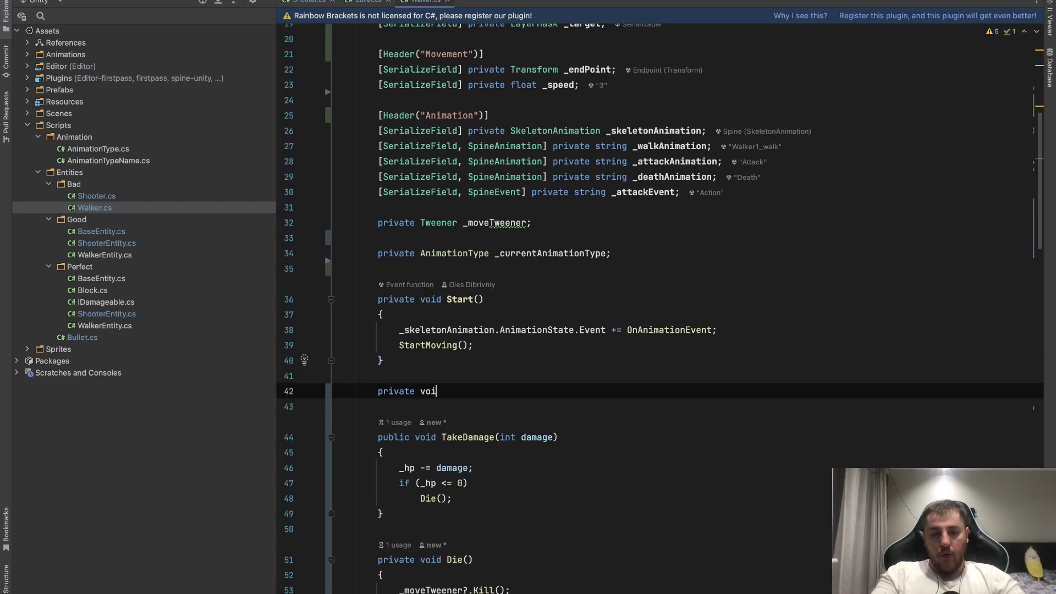
pyautogui.write('d Fixed')
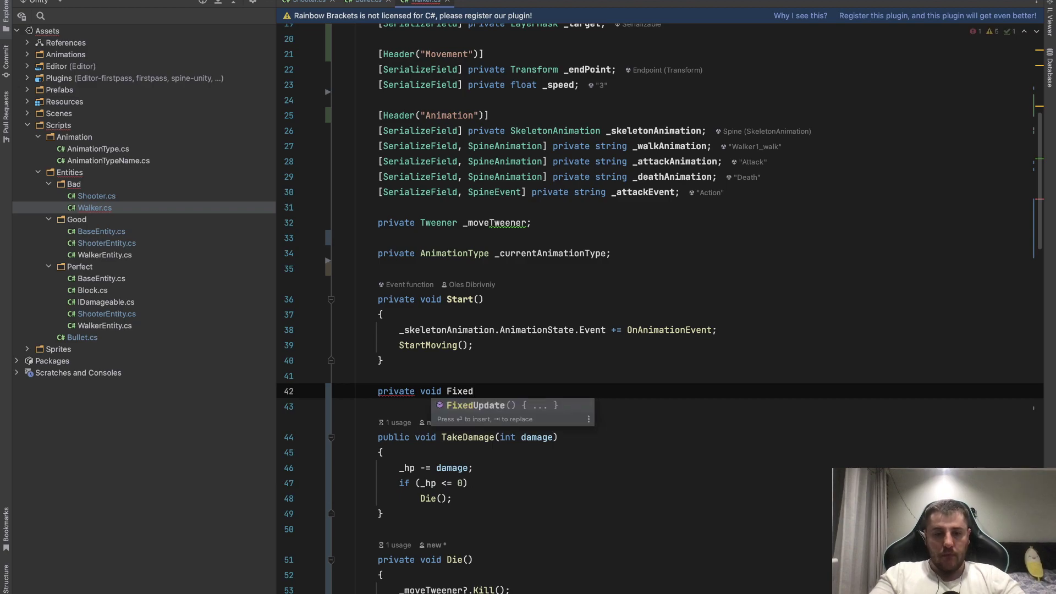
pyautogui.press('Return')
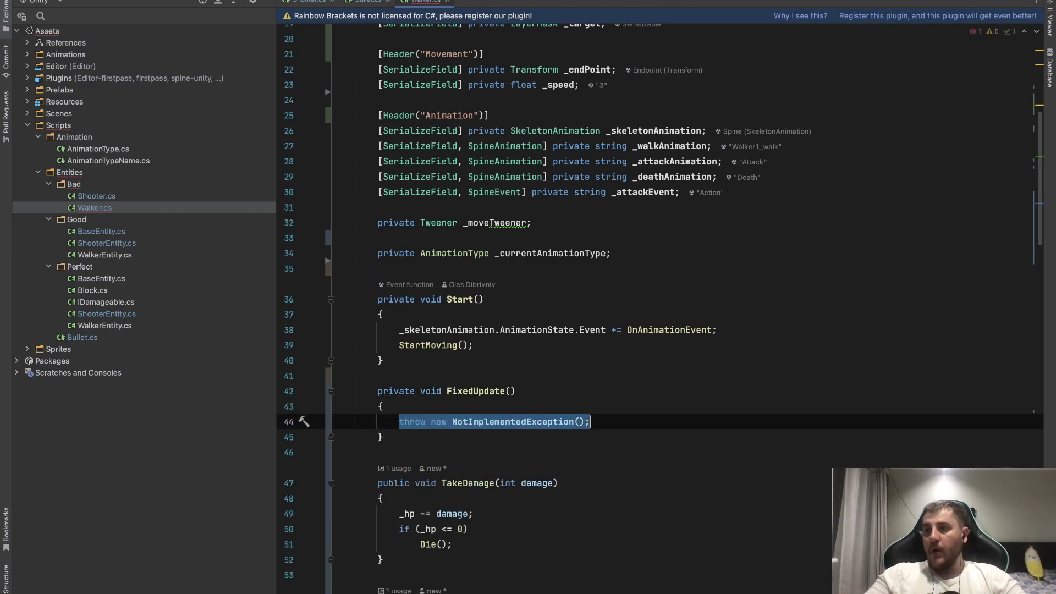
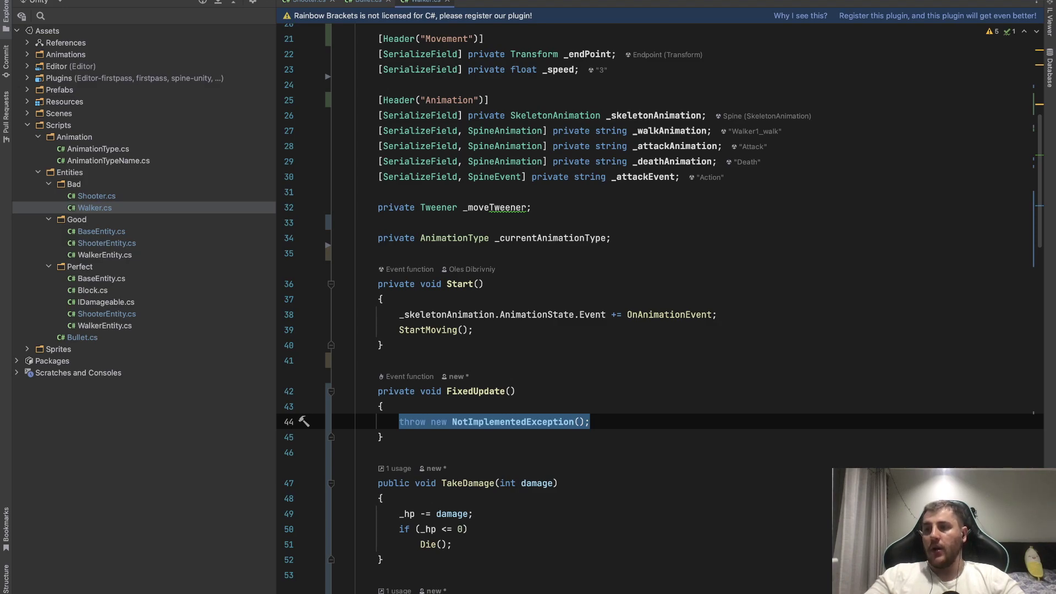
# Replace FixedUpdate's body with => SetAnimationState(AnimationType.Action, TryGetAttackTarget(out …).
pyautogui.click(570, 430)
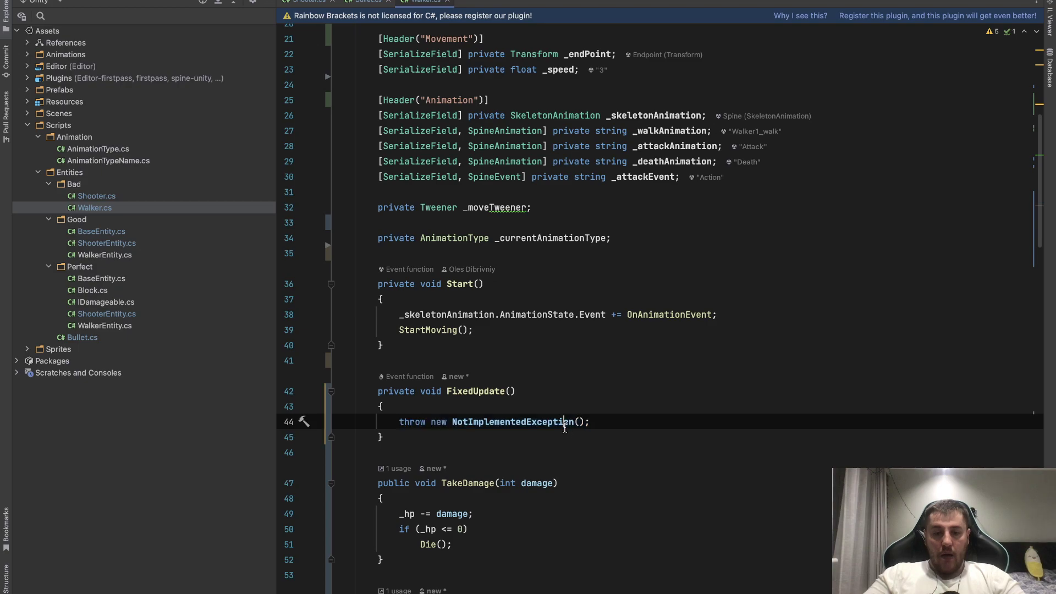
pyautogui.moveTo(528, 446); pyautogui.dragTo(602, 395)
pyautogui.press('BackSpace')
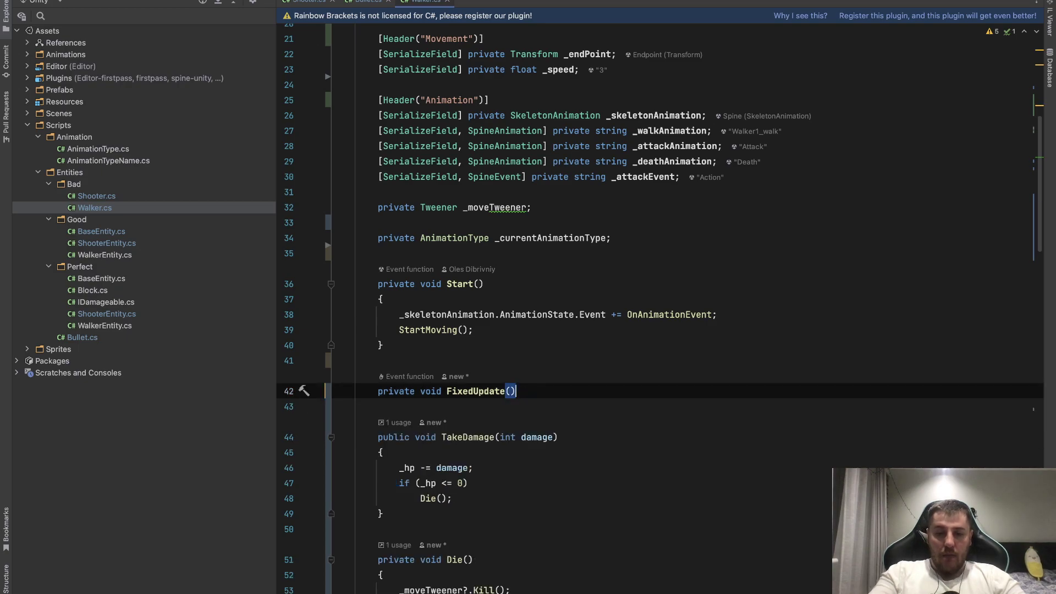
pyautogui.write(' => Set')
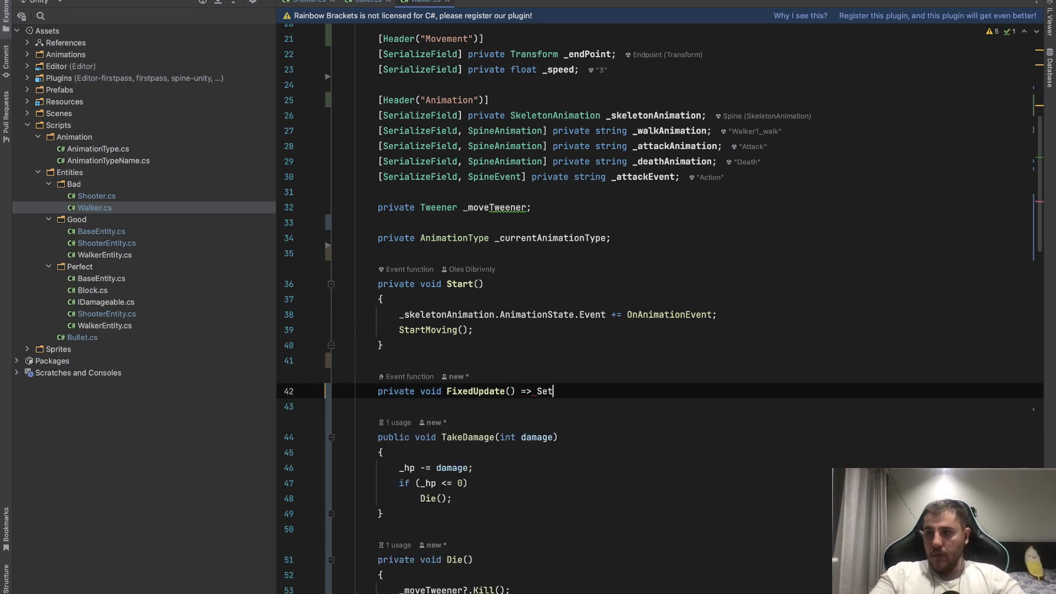
pyautogui.write('An')
pyautogui.press('Return')
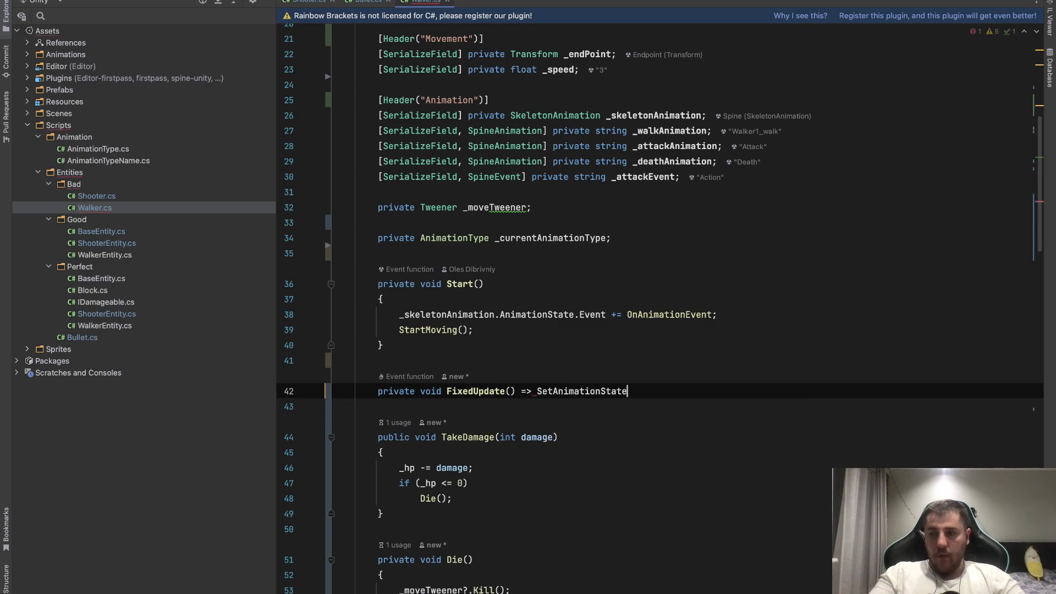
pyautogui.write('A')
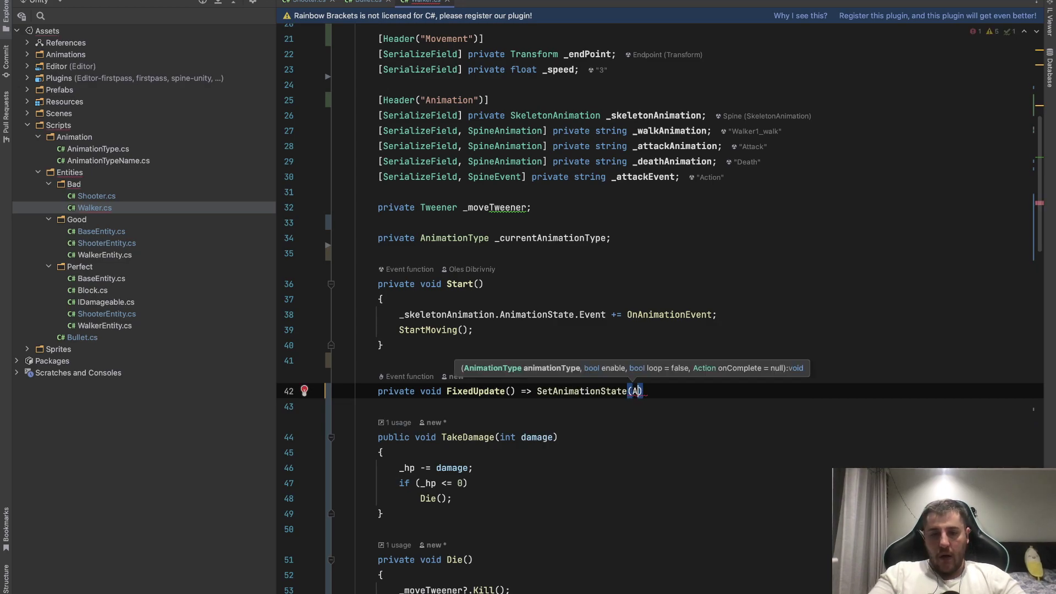
pyautogui.press('Return')
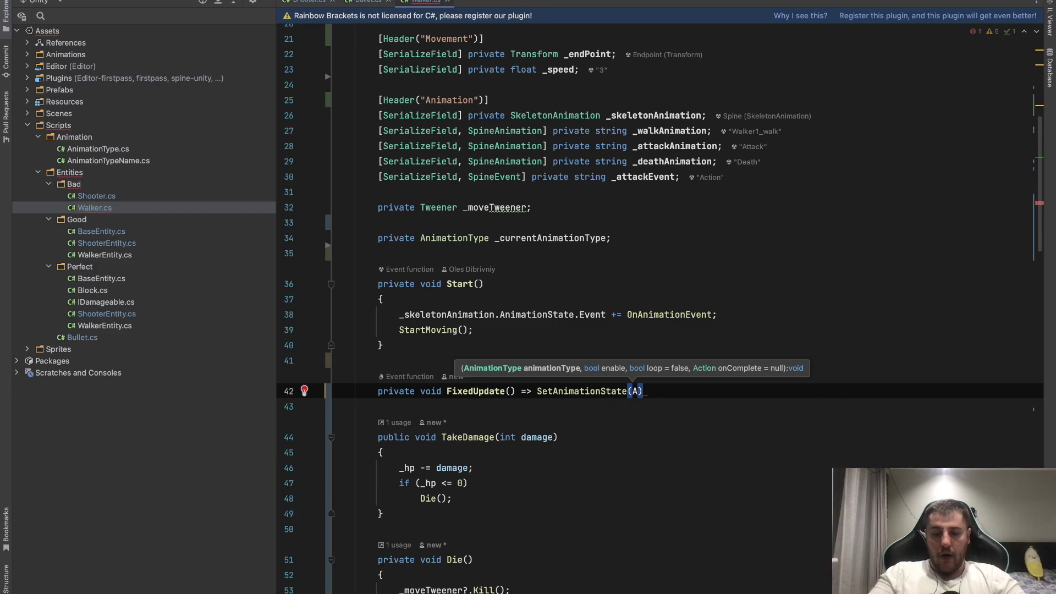
pyautogui.write(', ')
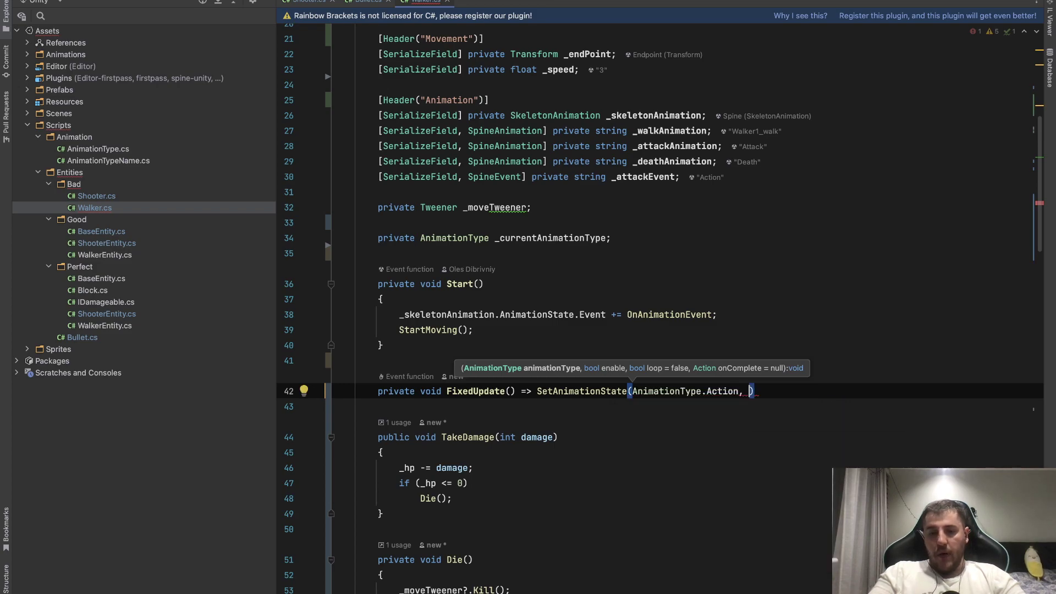
pyautogui.write('Try')
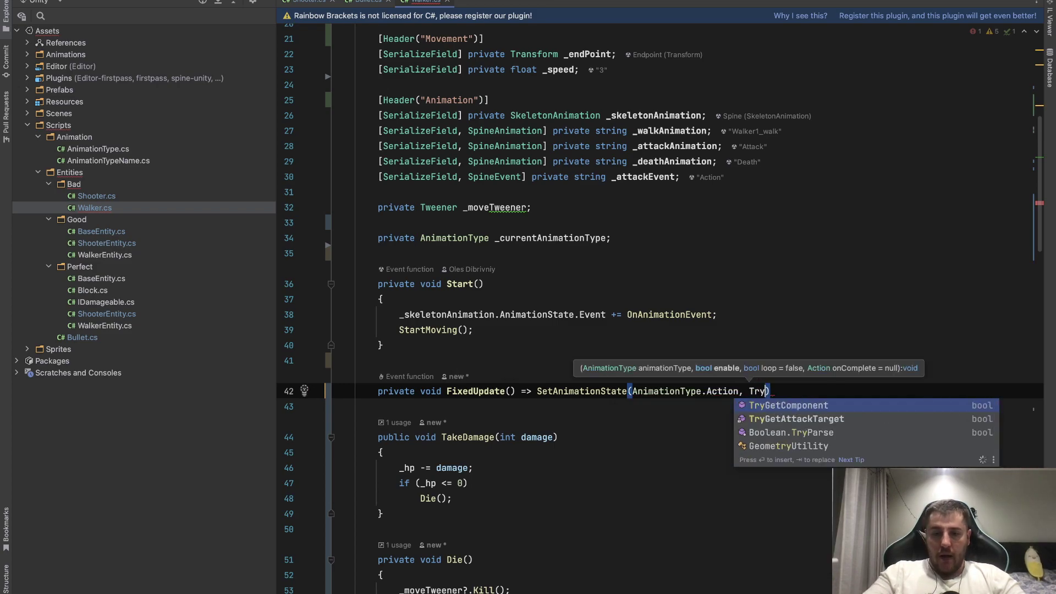
pyautogui.press('Return')
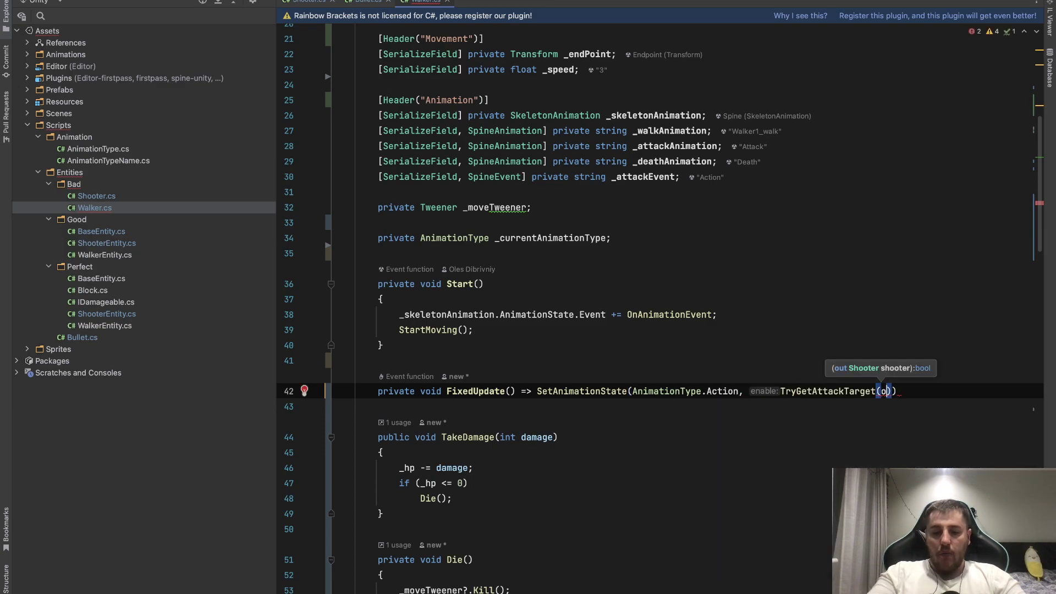
pyautogui.write('ut')
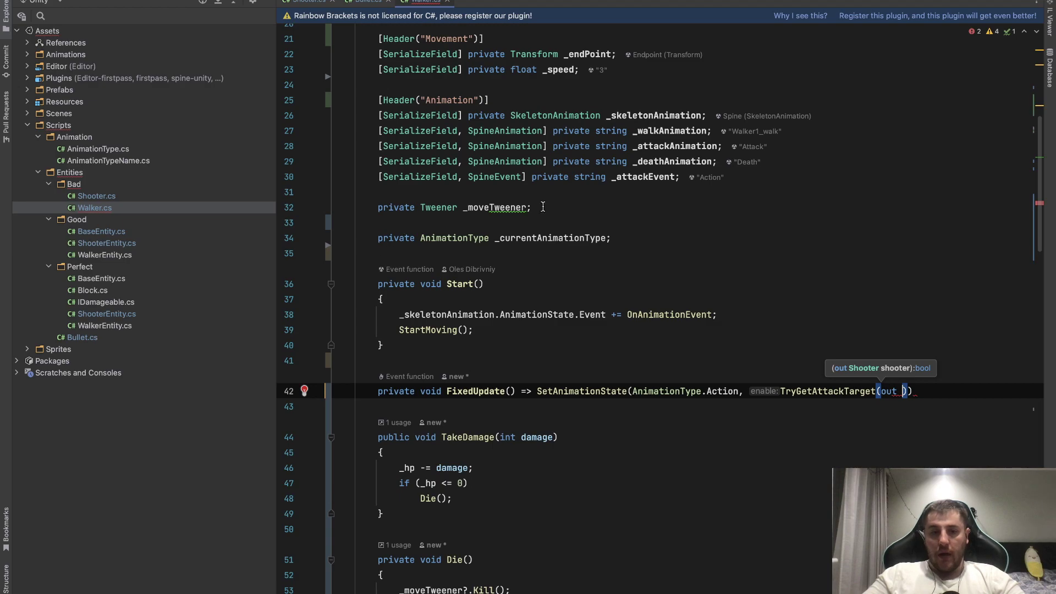
# Declare a private Shooter _target; field below _moveTweener.
pyautogui.click(579, 209)
pyautogui.press('Return')
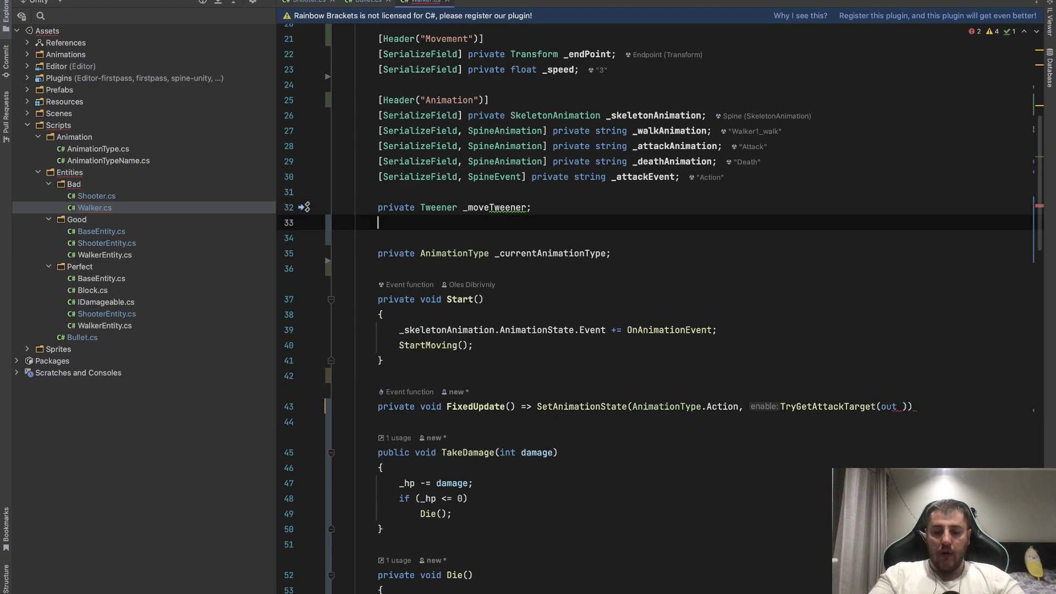
pyautogui.write('private ')
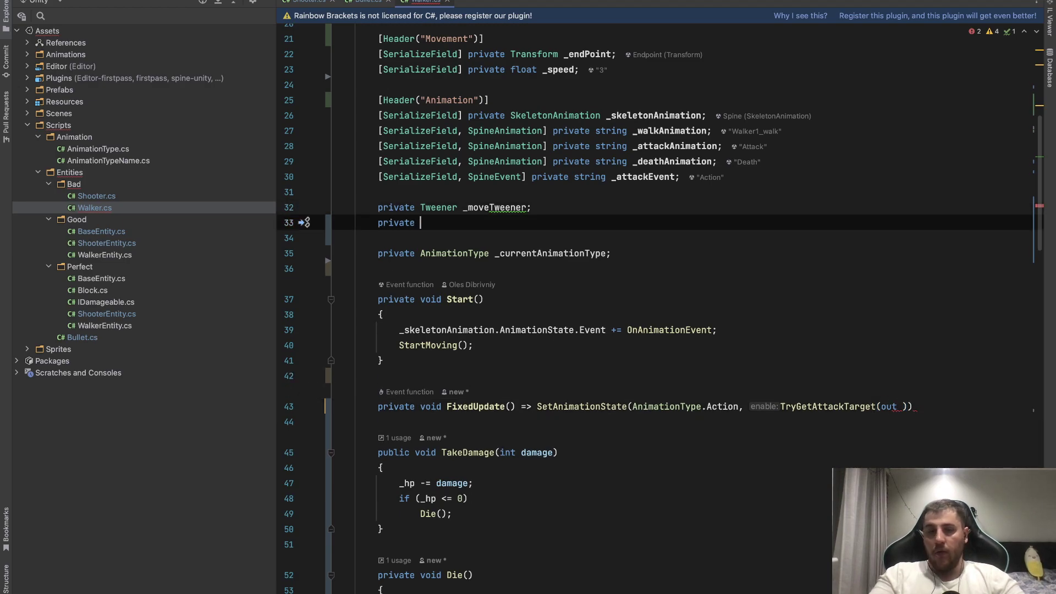
pyautogui.write('Sho')
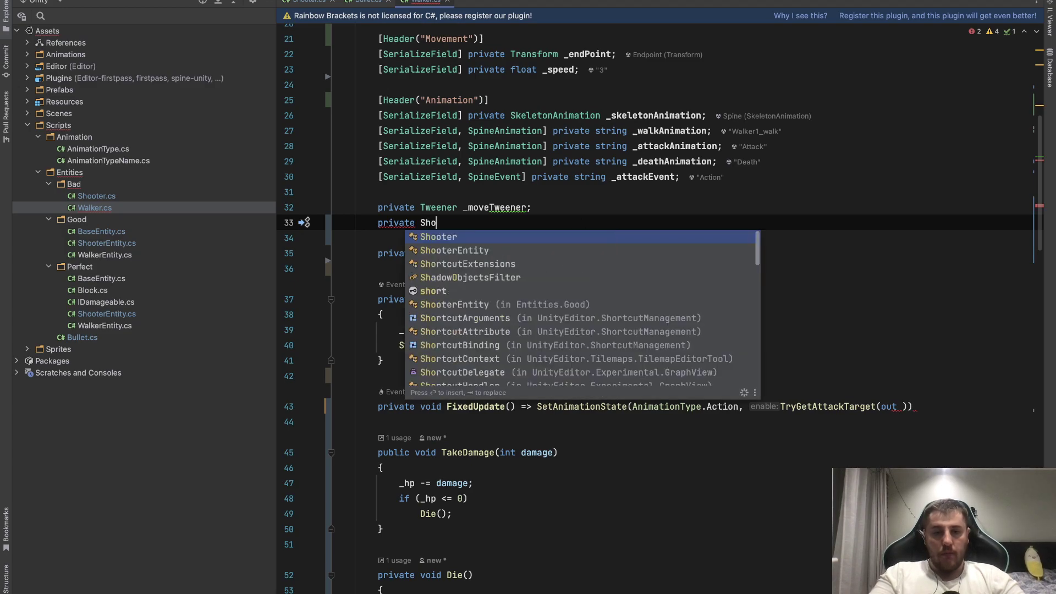
pyautogui.press('Return')
pyautogui.write('_ta')
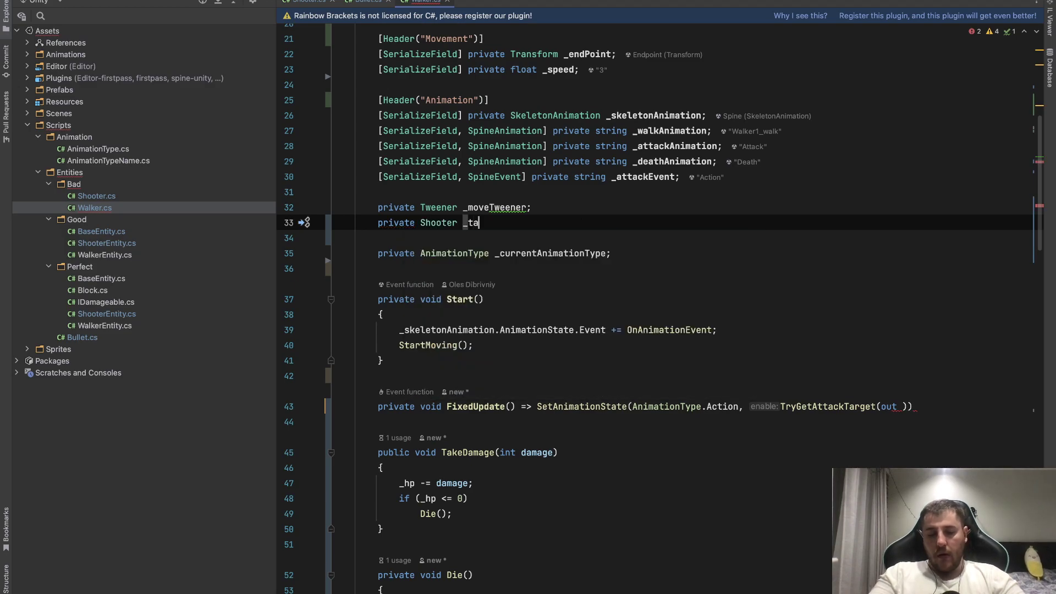
pyautogui.write('rget;')
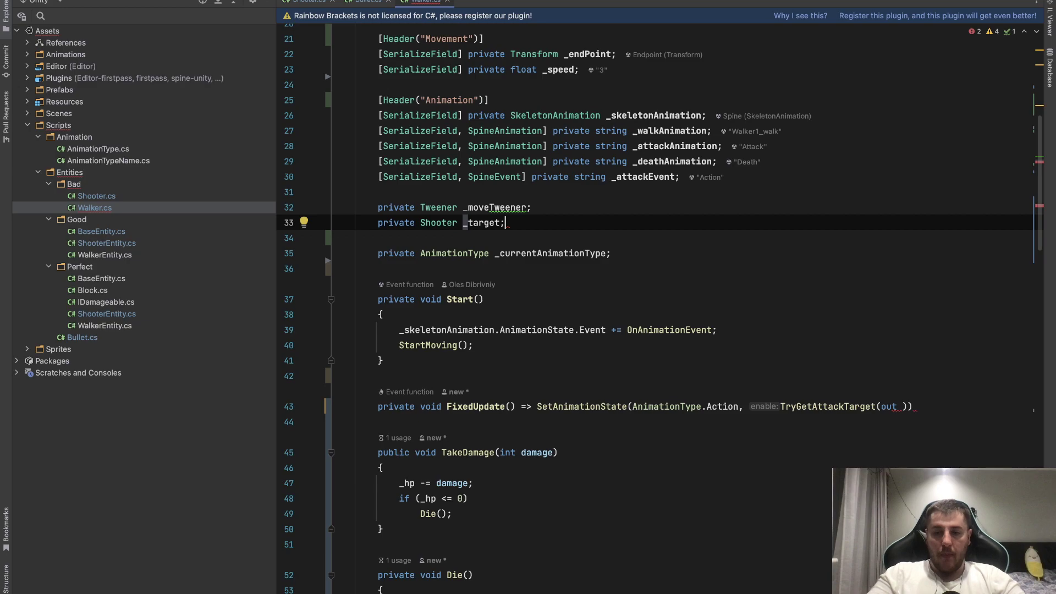
# Pass _target as TryGetAttackTarget's out argument and close the FixedUpdate statement.
pyautogui.click(903, 406)
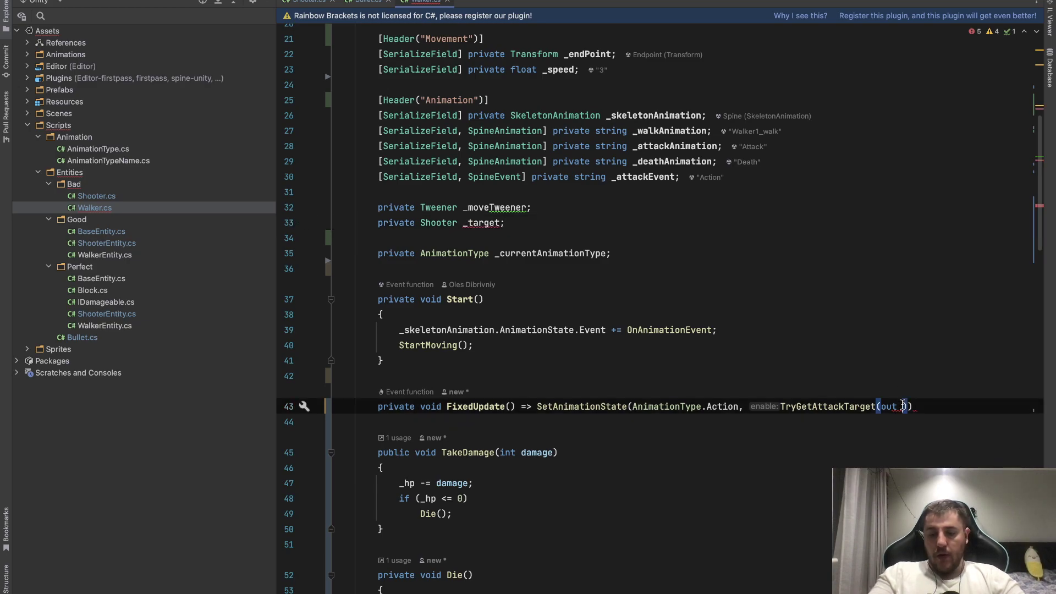
pyautogui.write('_t')
pyautogui.press('Return')
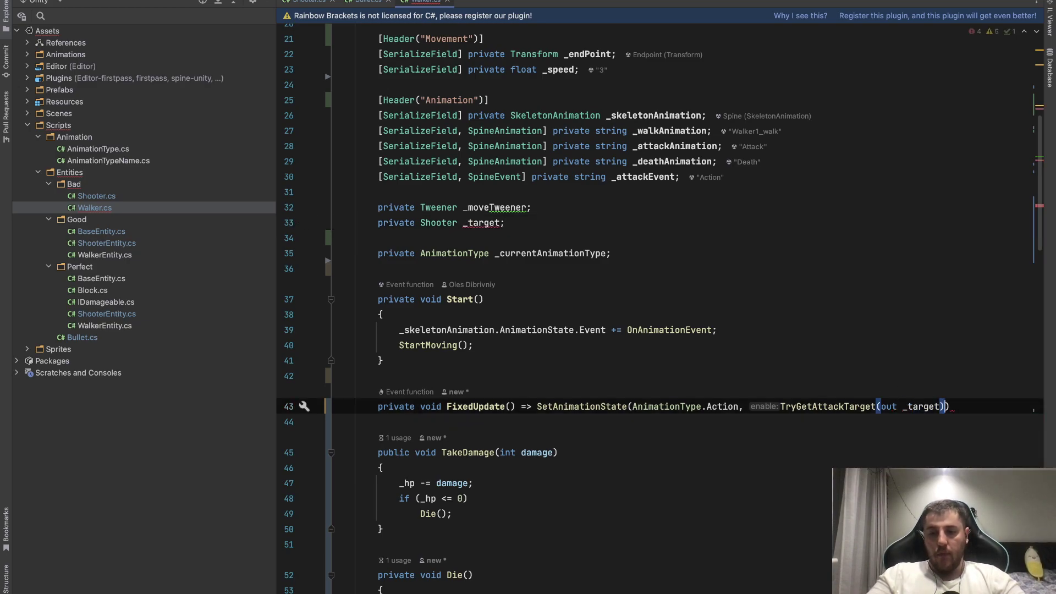
pyautogui.write(')')
pyautogui.click(944, 406)
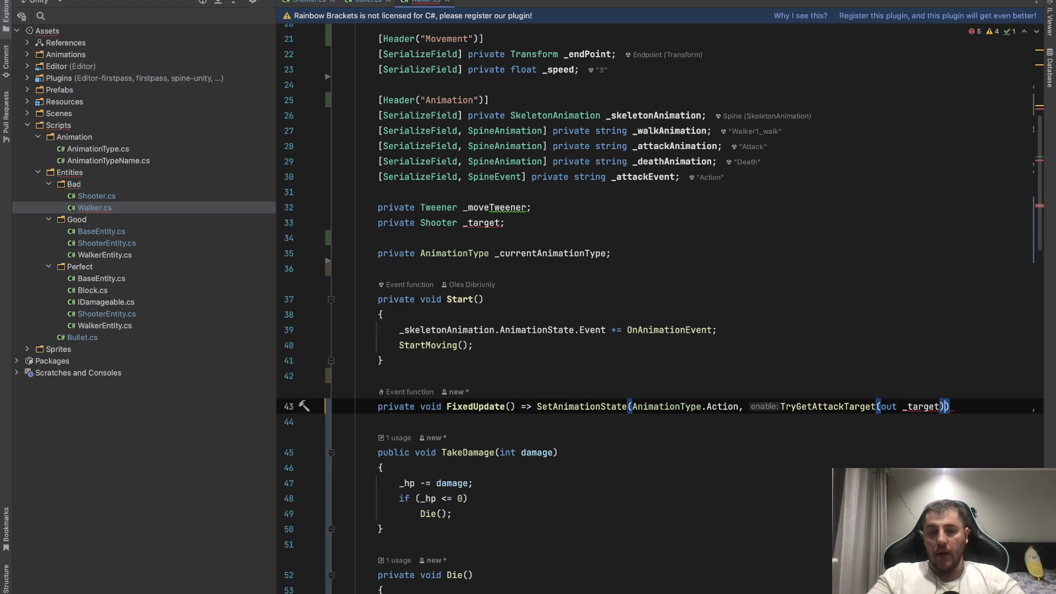
pyautogui.write(');')
pyautogui.click(950, 407)
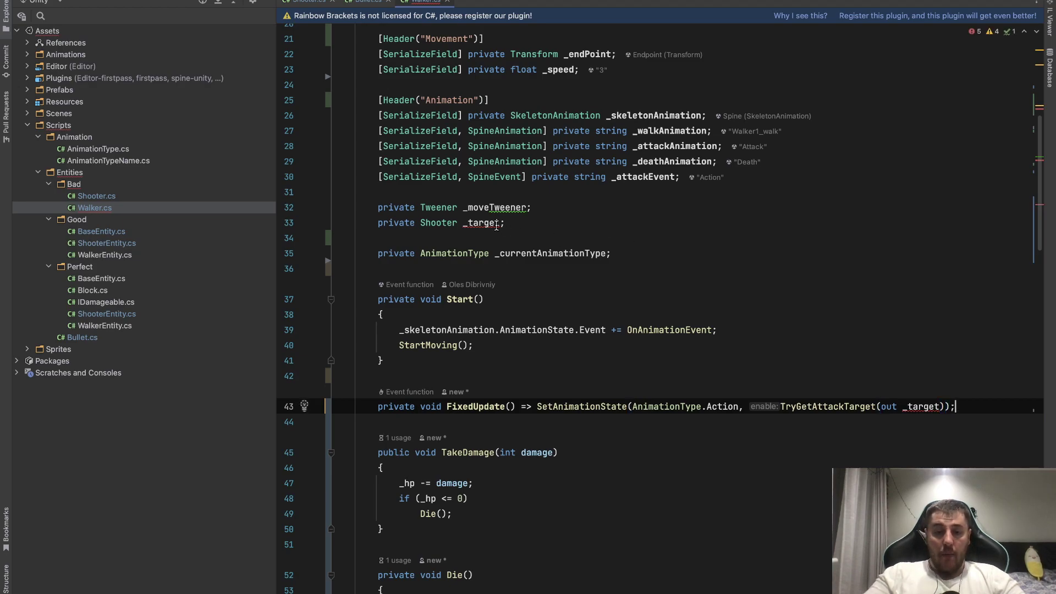
# Rename the LayerMask _target field to _targetLayer and delete the added [FormerlySerializedAs] attribute.
pyautogui.scroll(2, 497, 226)
pyautogui.scroll(3, 495, 237)
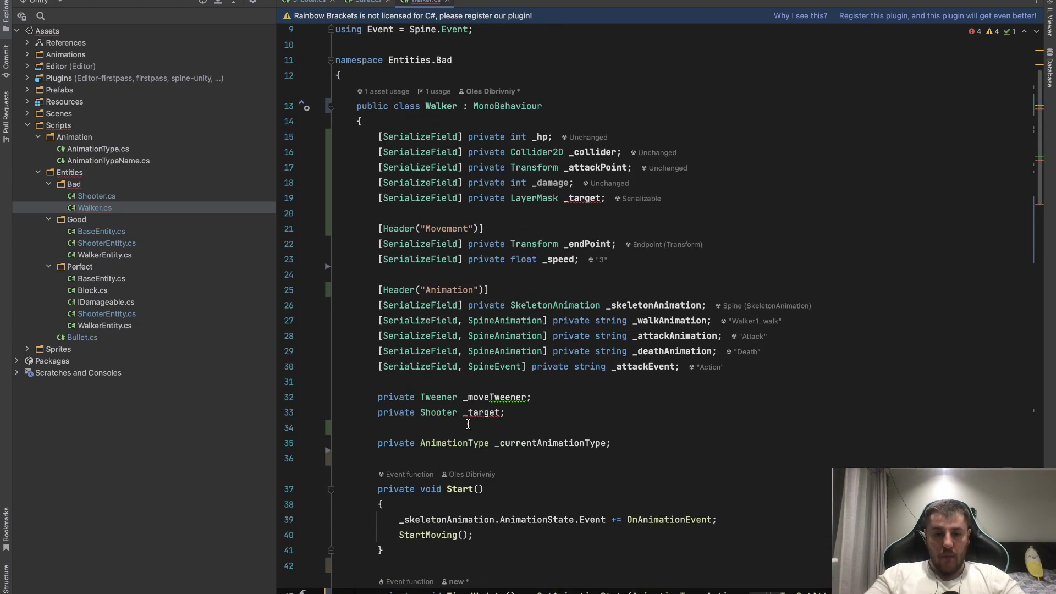
pyautogui.click(598, 199)
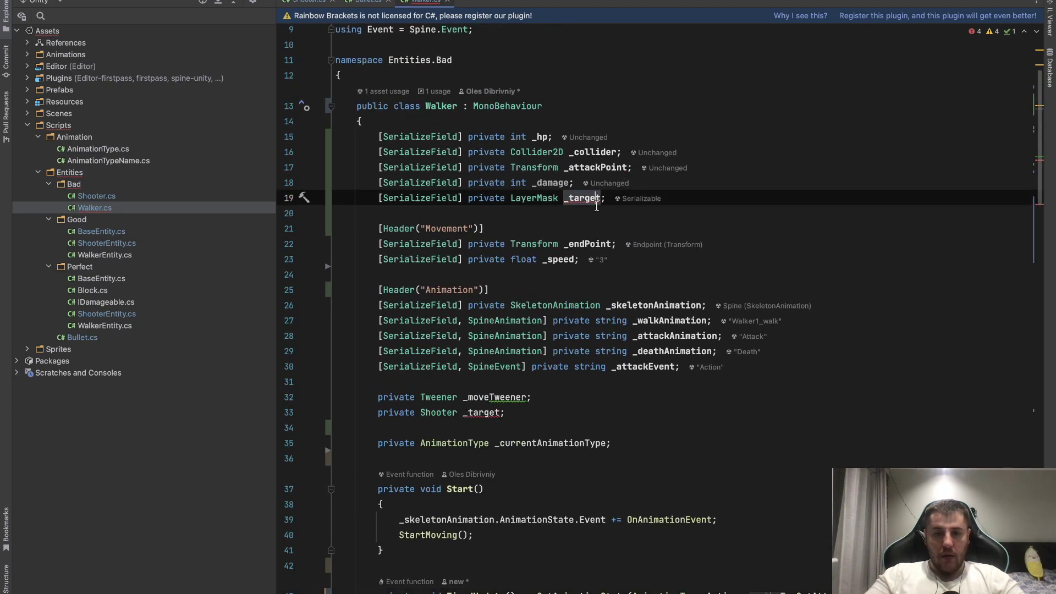
pyautogui.hotkey('shift', 'F6')
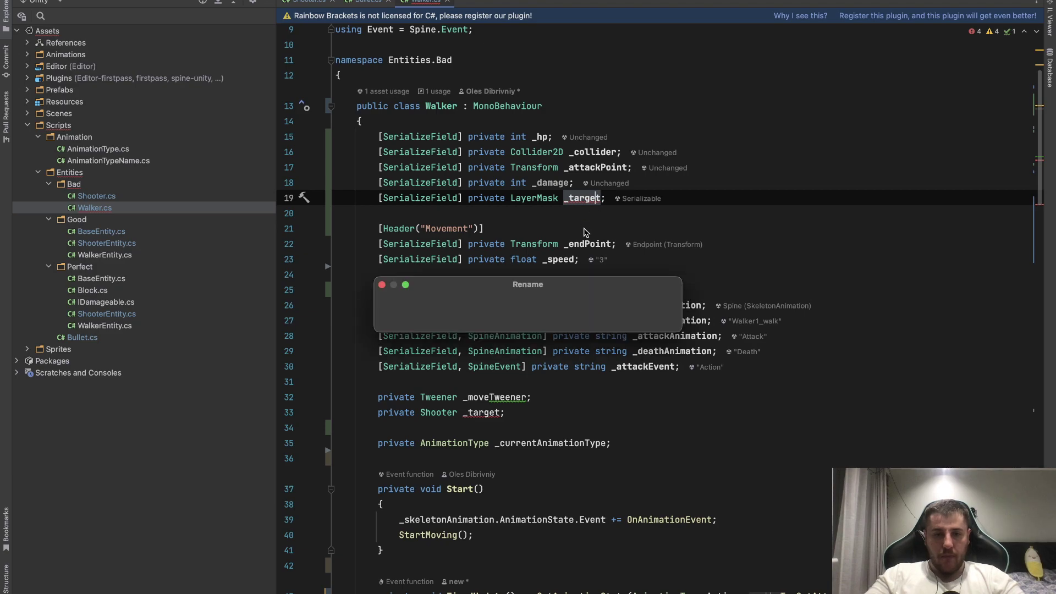
pyautogui.click(518, 305)
pyautogui.write('Layer')
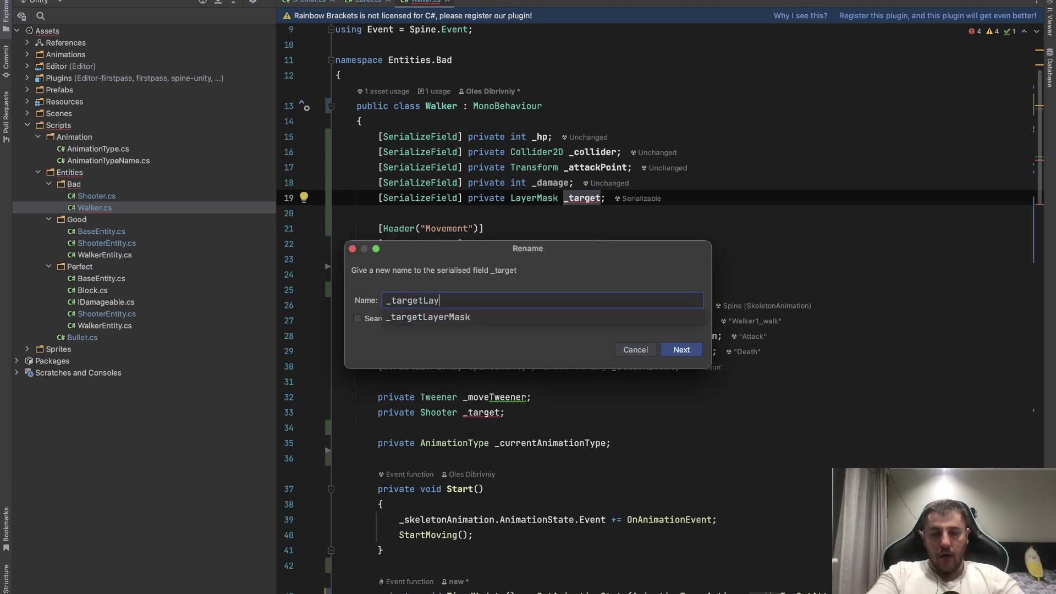
pyautogui.press('Return')
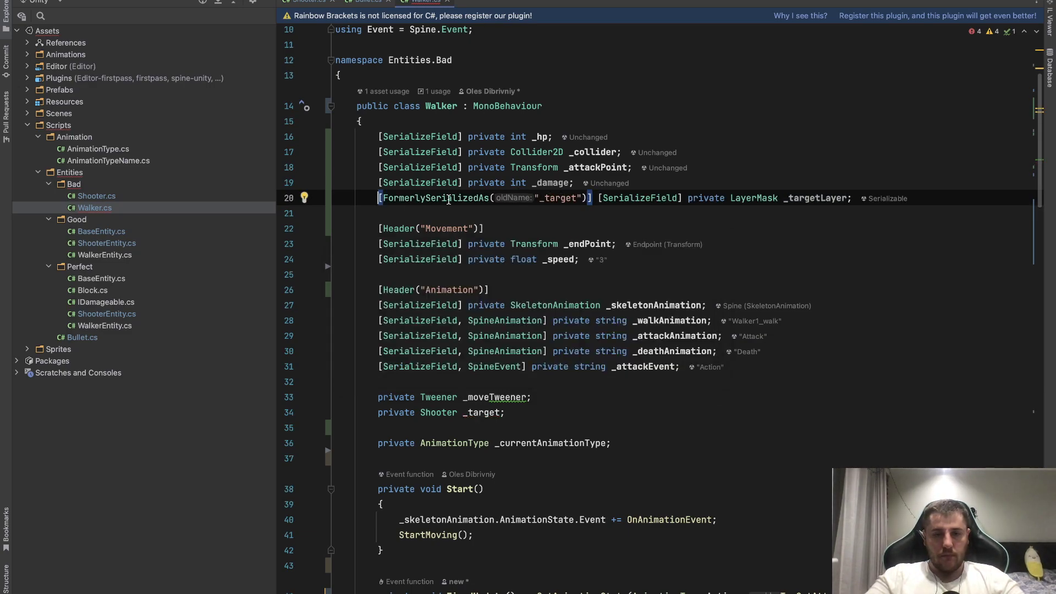
pyautogui.moveTo(378, 199); pyautogui.dragTo(594, 199)
pyautogui.press('BackSpace')
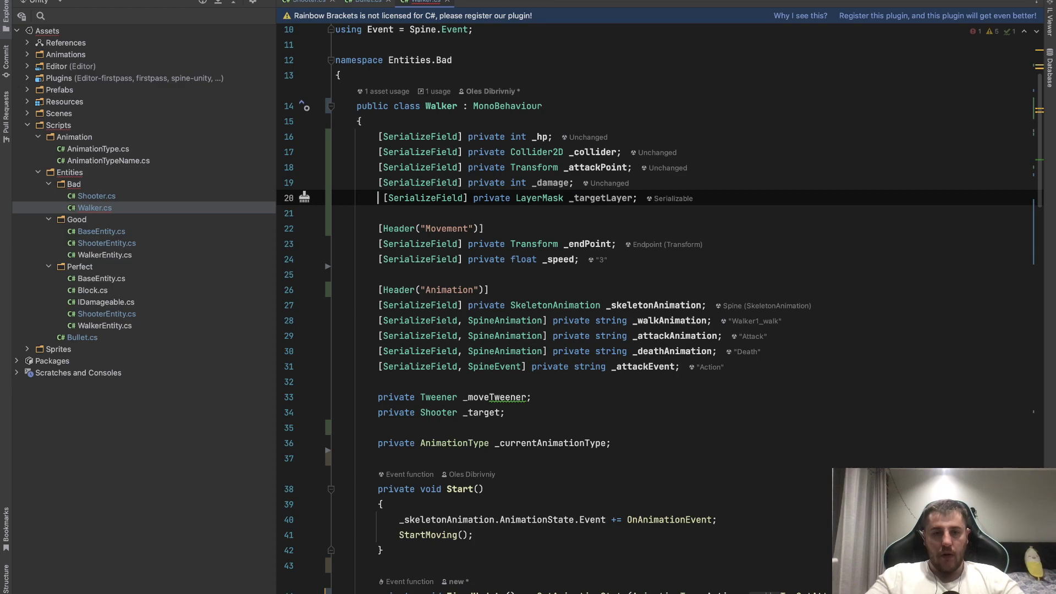
# Review the _target usages, the TryGetAttackTarget call and where DealDamage is used.
pyautogui.scroll(-3, 802, 266)
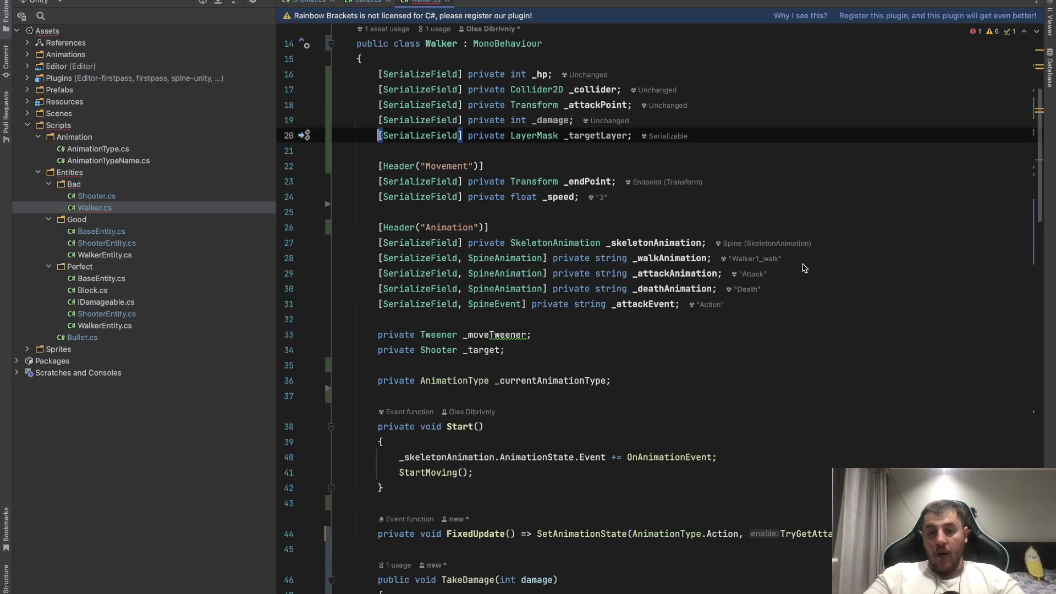
pyautogui.click(919, 504)
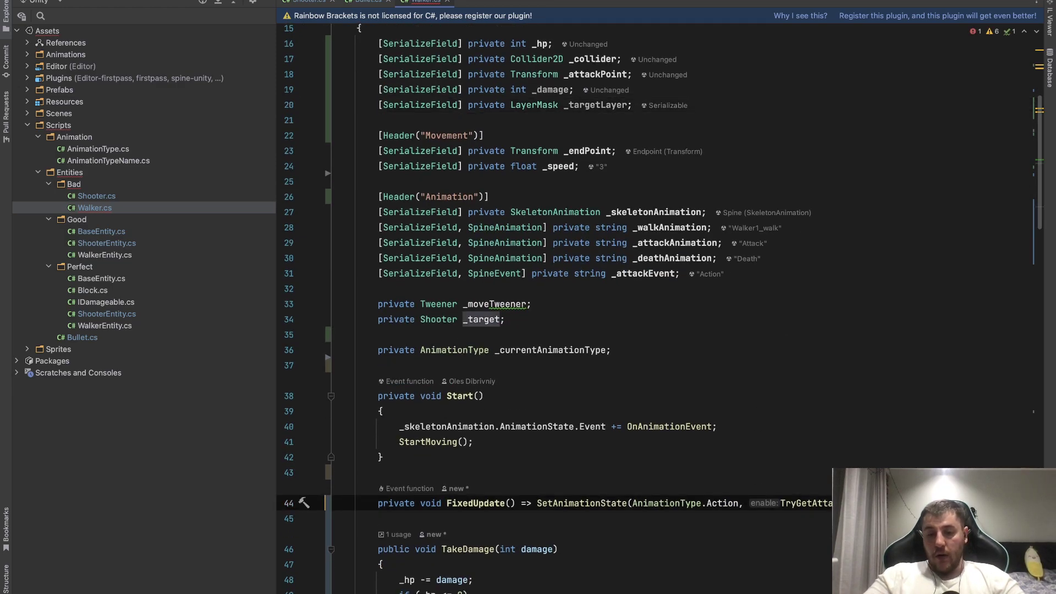
pyautogui.scroll(-3, 827, 410)
pyautogui.click(827, 407)
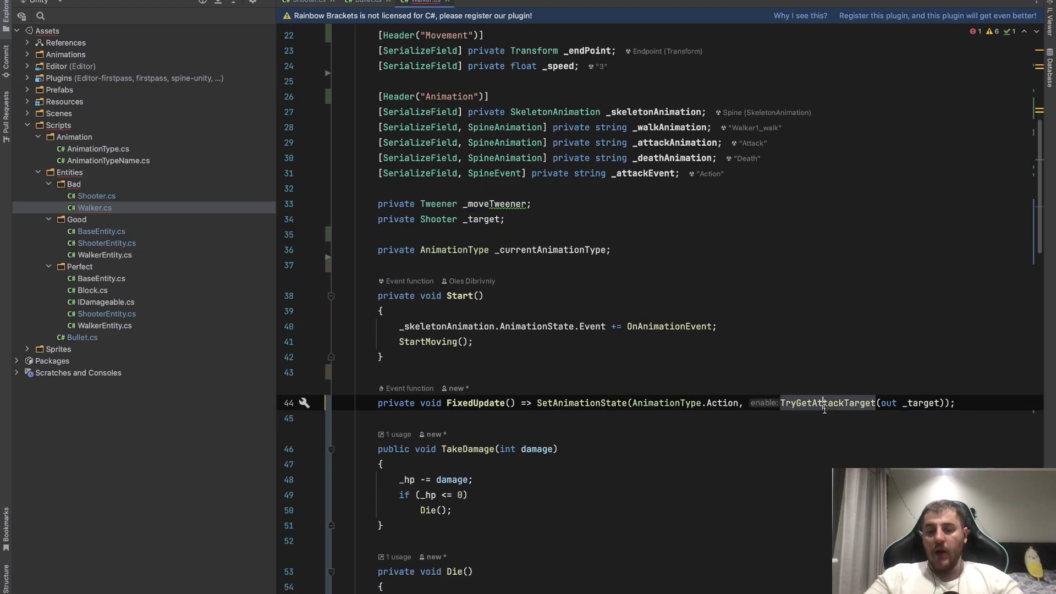
pyautogui.scroll(-10, 826, 409)
pyautogui.scroll(-13, 825, 410)
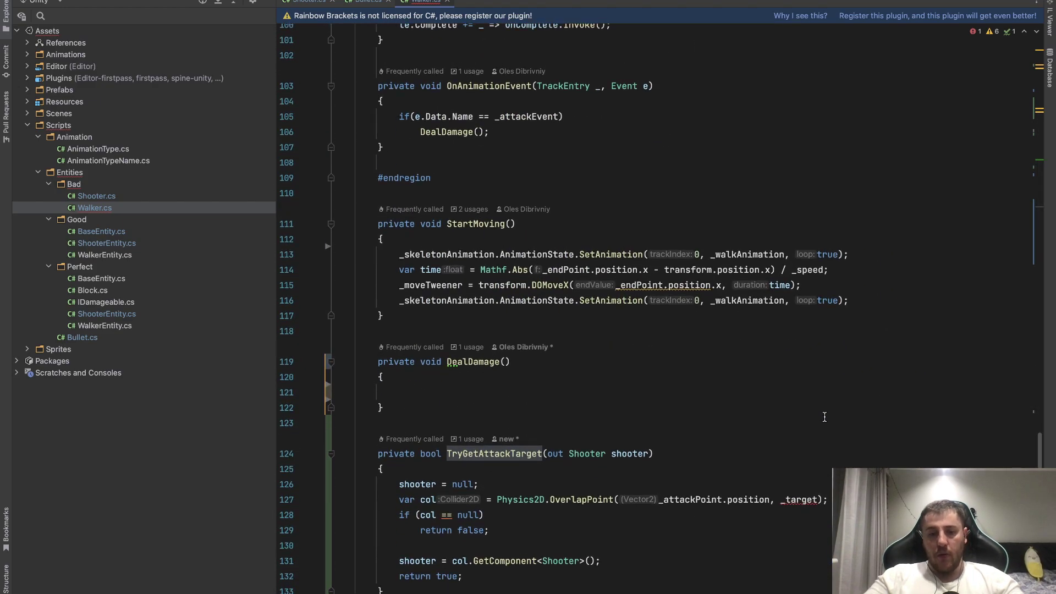
pyautogui.click(465, 375)
pyautogui.click(467, 362)
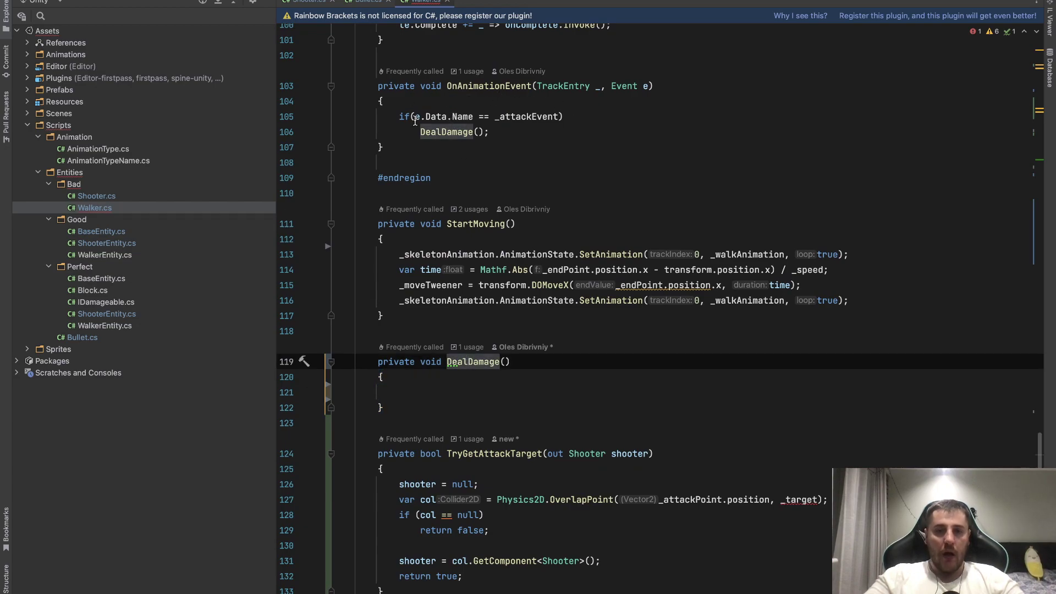
pyautogui.moveTo(415, 119); pyautogui.dragTo(565, 118)
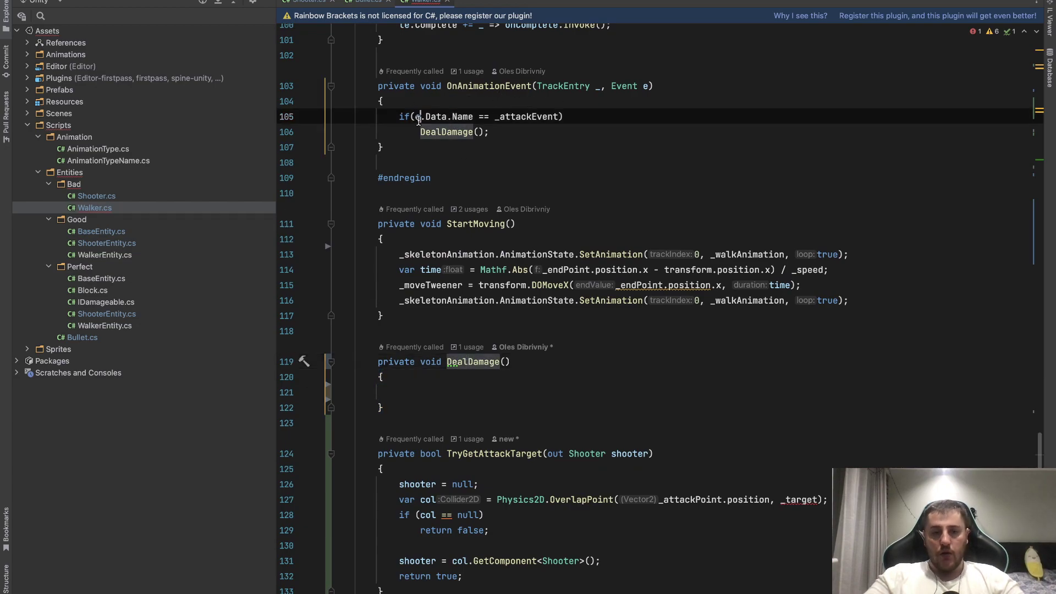
pyautogui.click(561, 118)
pyautogui.click(485, 390)
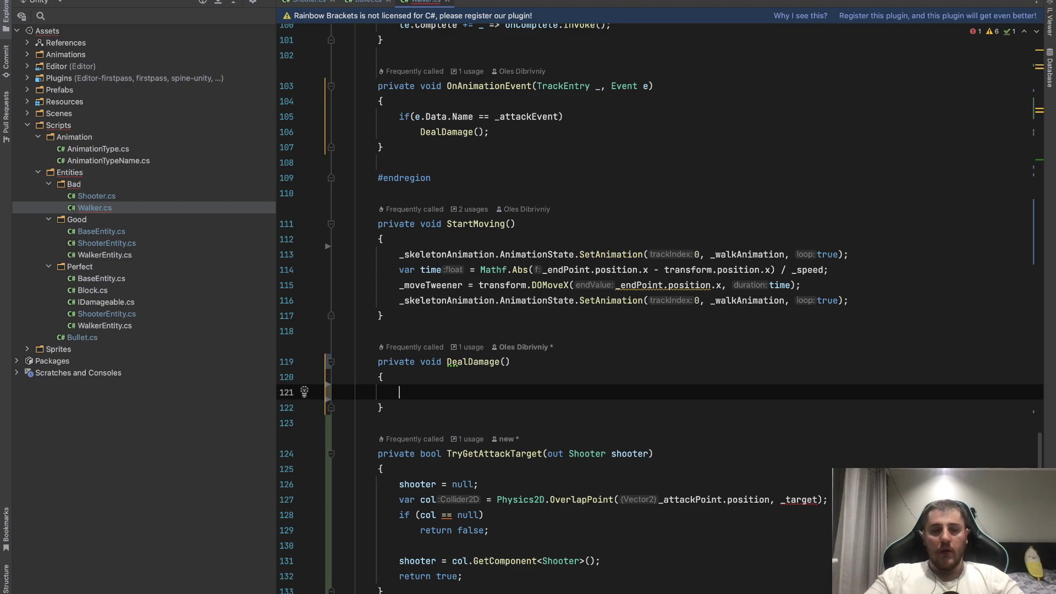
# Replace DealDamage's brace body with => _target.TakeDamage(_damage);.
pyautogui.moveTo(501, 409); pyautogui.dragTo(593, 359)
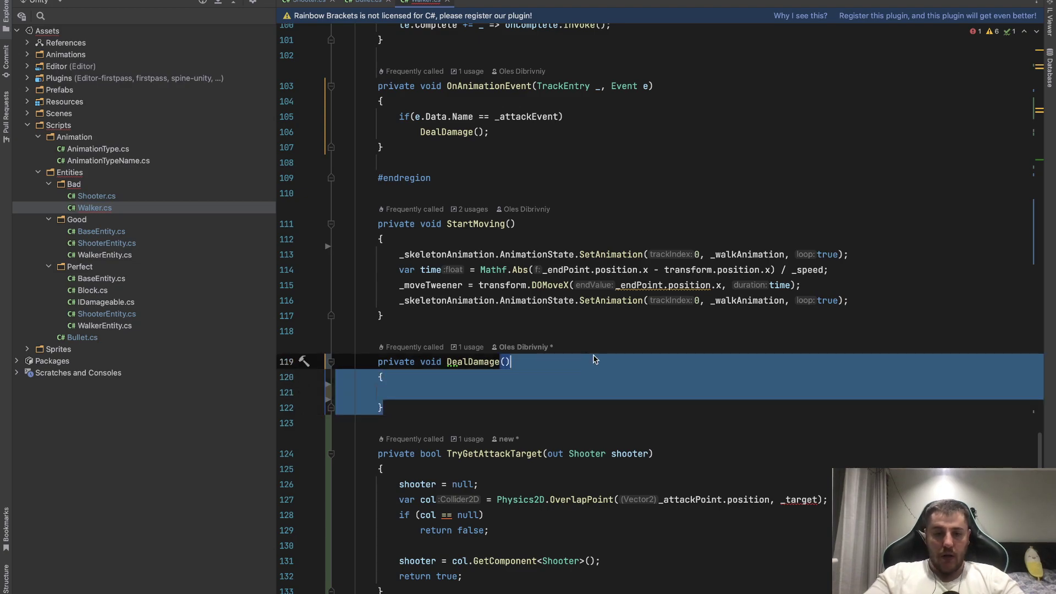
pyautogui.press('BackSpace')
pyautogui.write('=> ')
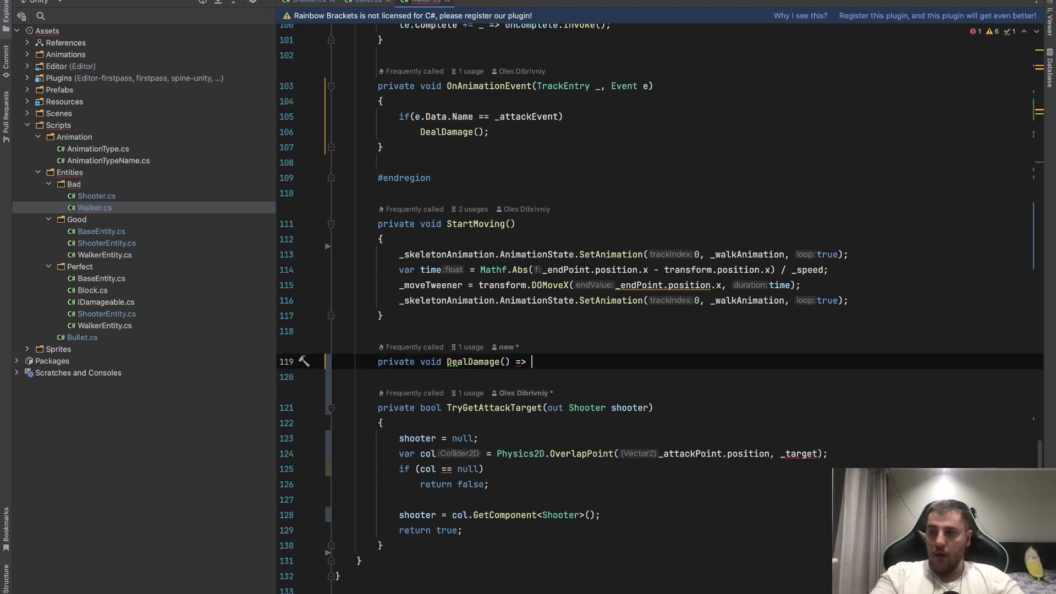
pyautogui.write('_')
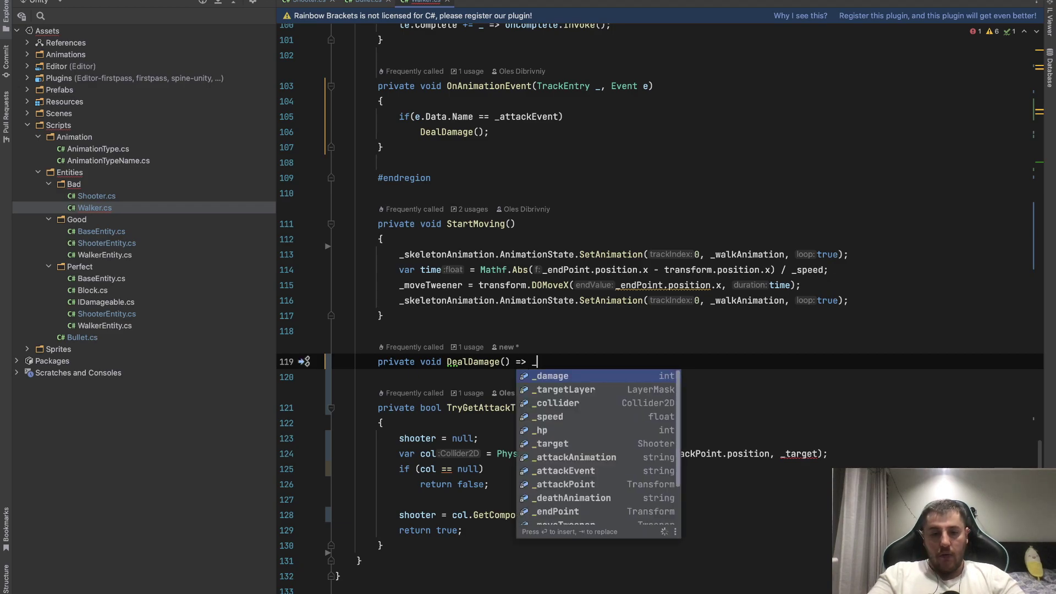
pyautogui.write('t')
pyautogui.press('Return')
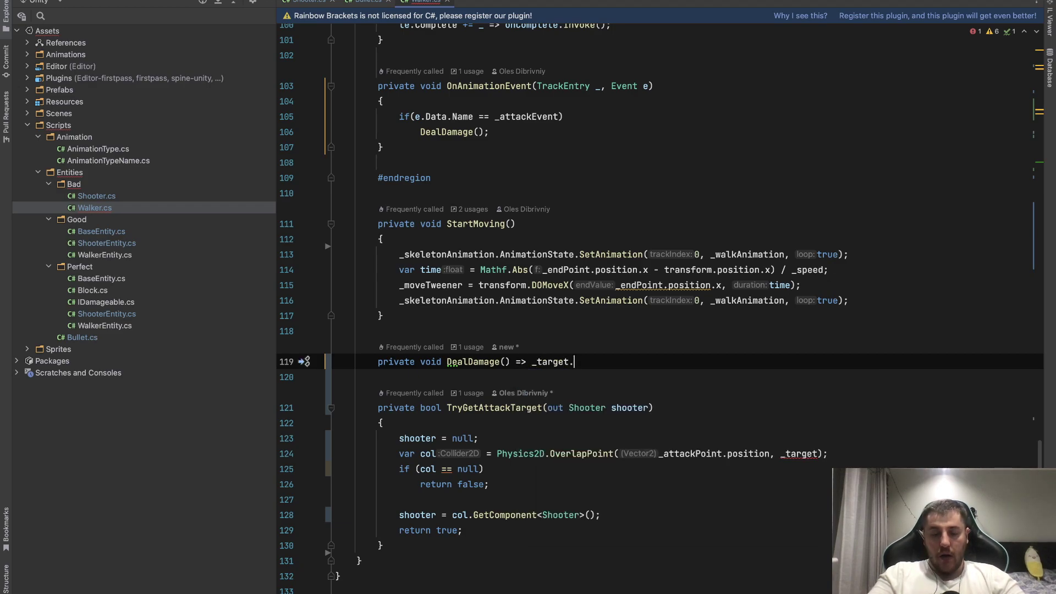
pyautogui.write('.')
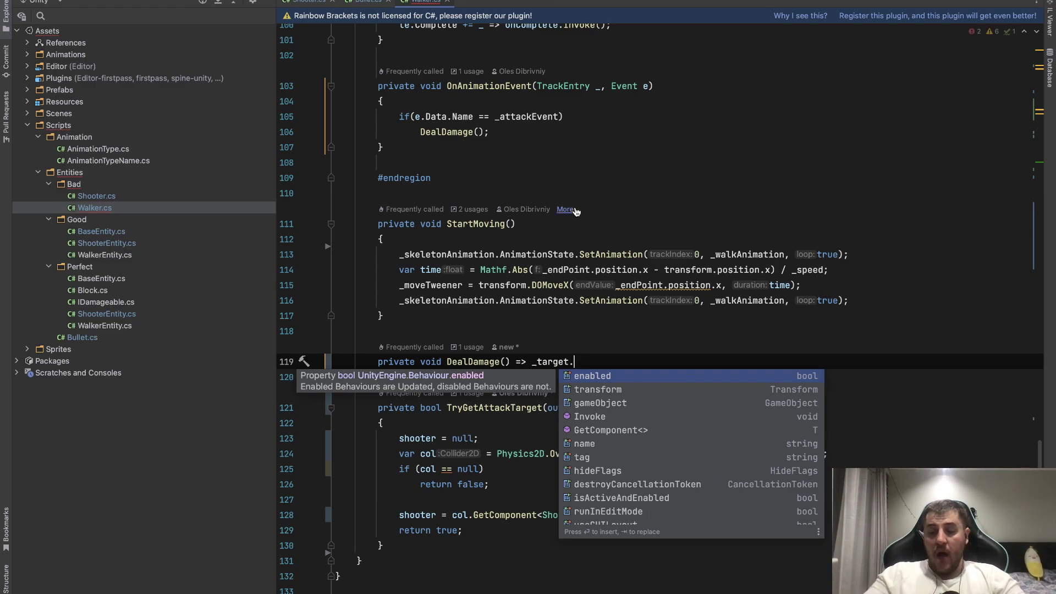
pyautogui.write('TakeD')
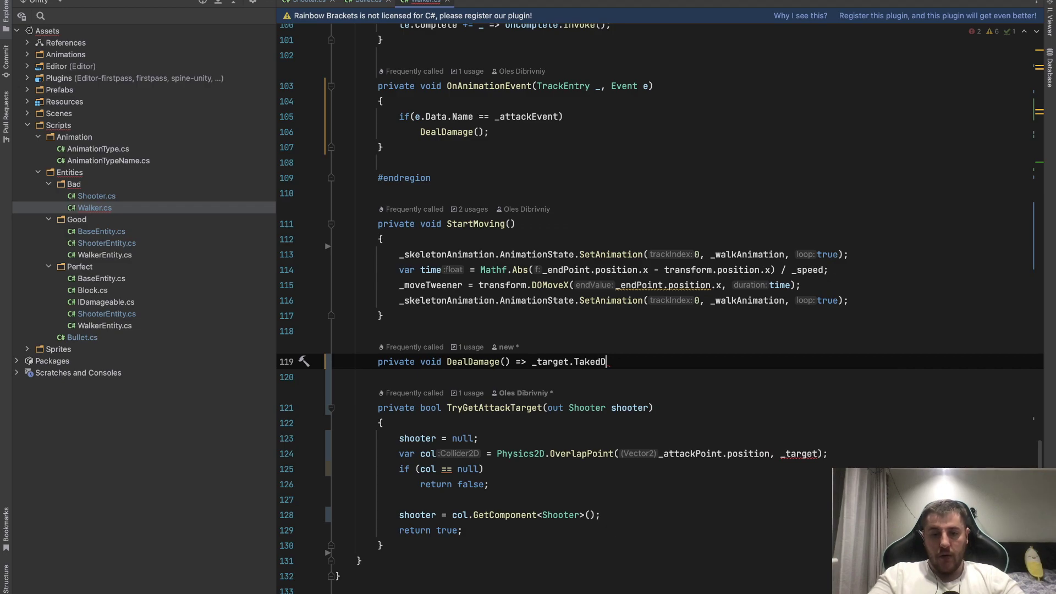
pyautogui.write('amage(')
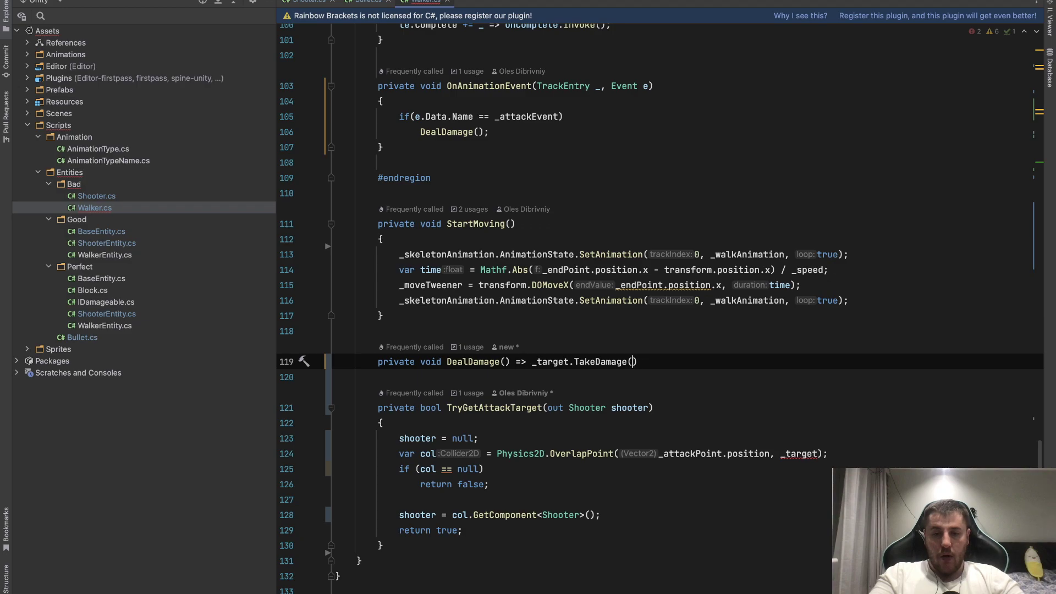
pyautogui.write('_damage')
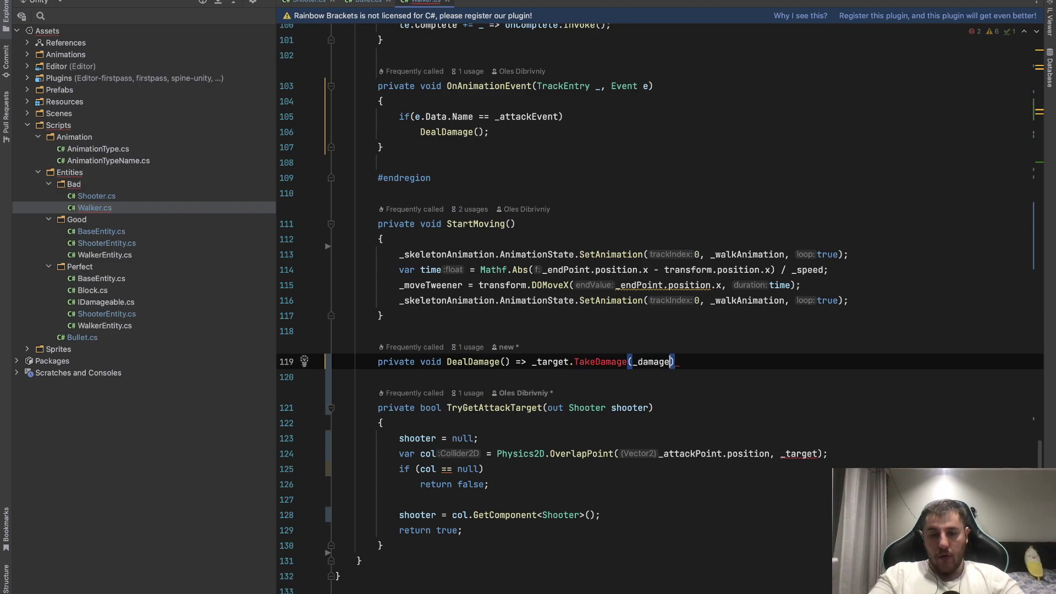
pyautogui.write(');')
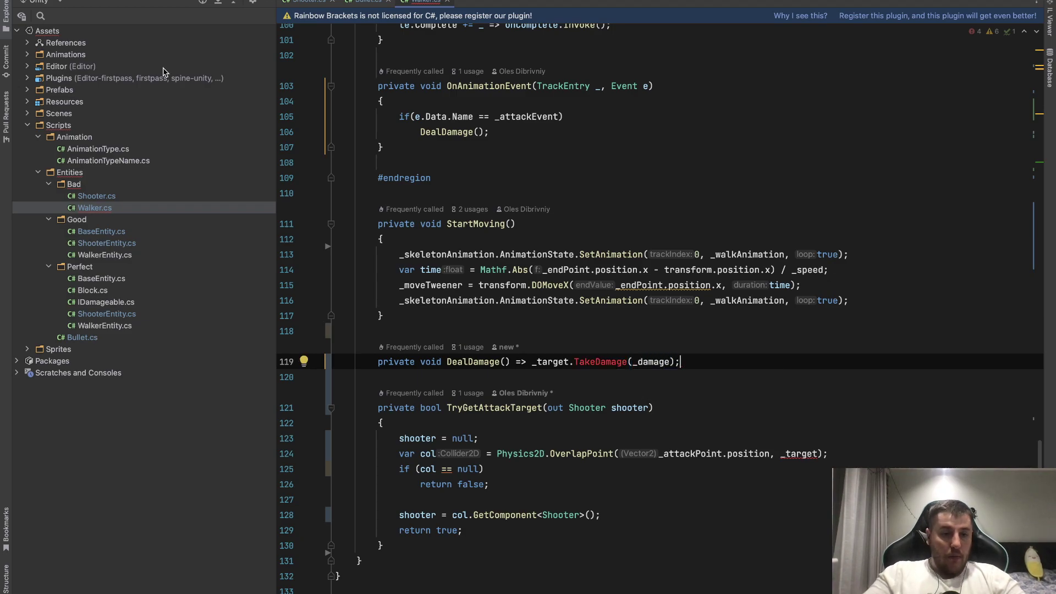
# Open Shooter.cs and scroll through its code.
pyautogui.doubleClick(97, 196)
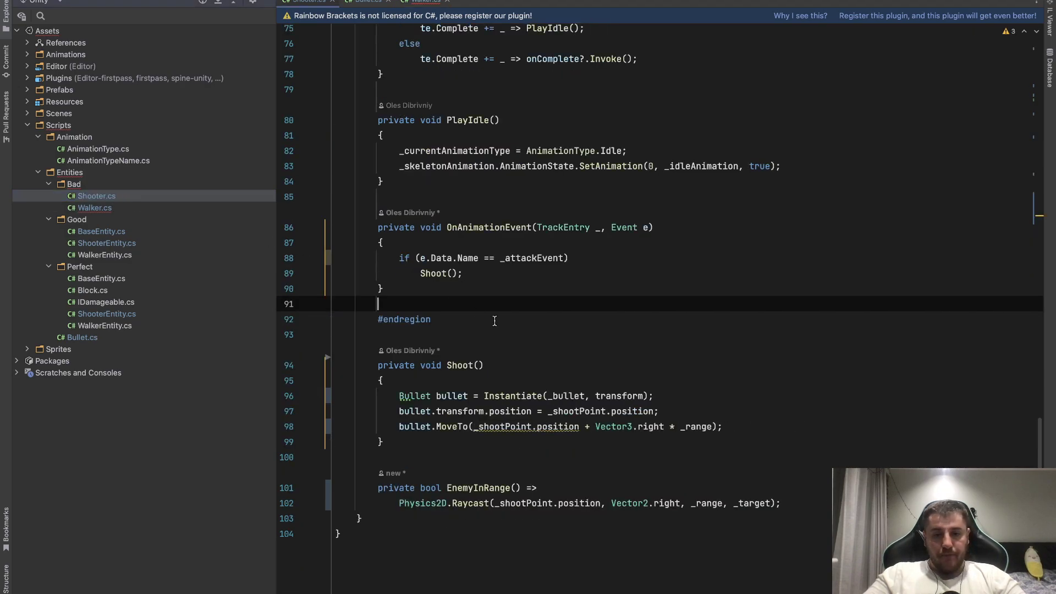
pyautogui.scroll(5, 494, 321)
pyautogui.scroll(4, 495, 321)
pyautogui.scroll(1, 495, 322)
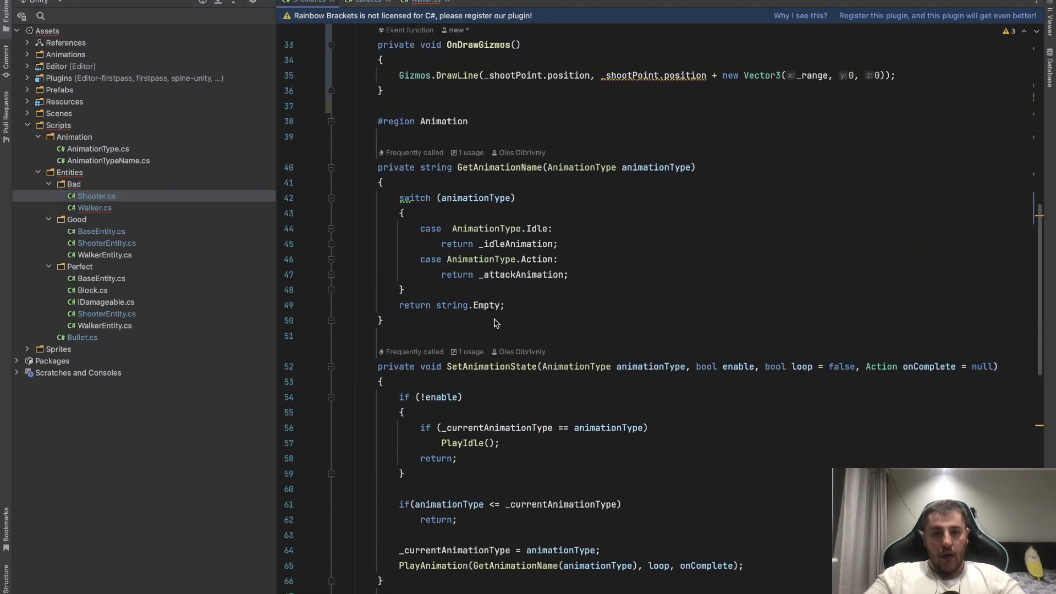
pyautogui.scroll(2, 495, 323)
pyautogui.scroll(2, 494, 321)
pyautogui.scroll(1, 498, 313)
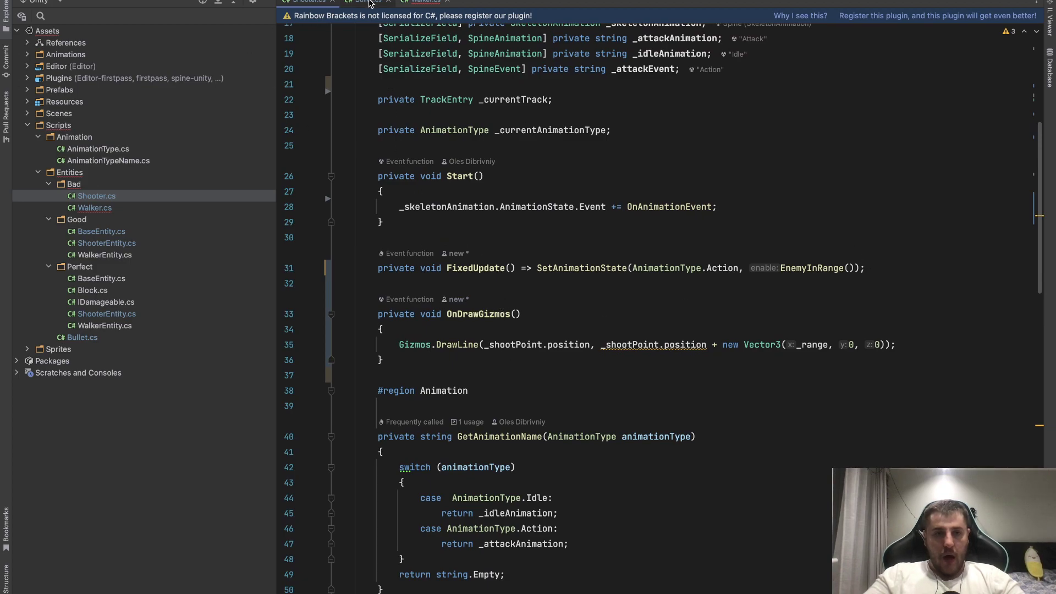
# Return to Walker.cs and select the whole TakeDamage method.
pyautogui.click(426, 2)
pyautogui.scroll(5, 439, 319)
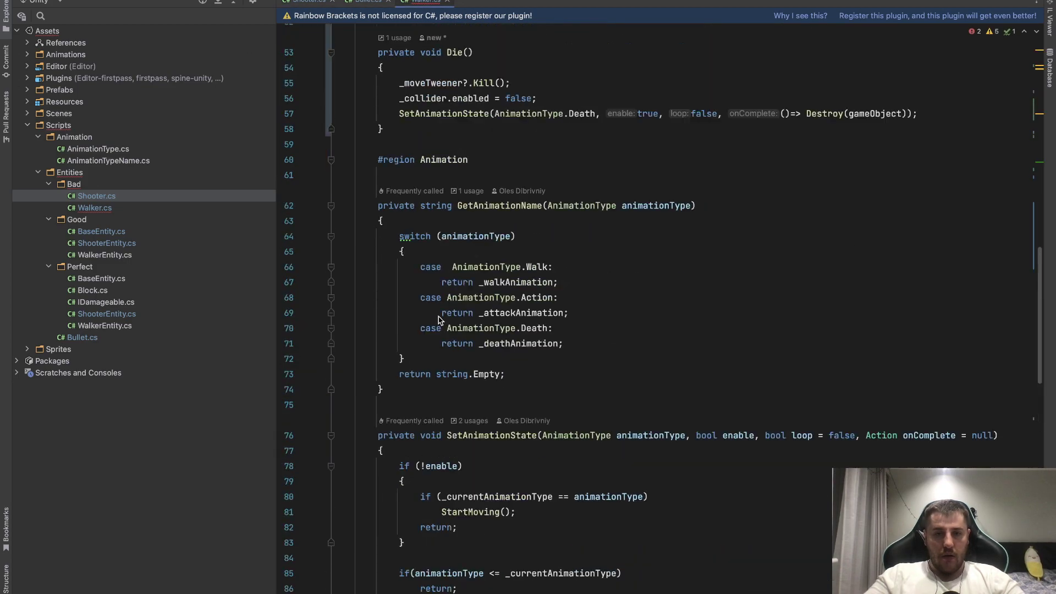
pyautogui.scroll(5, 439, 319)
pyautogui.scroll(1, 439, 319)
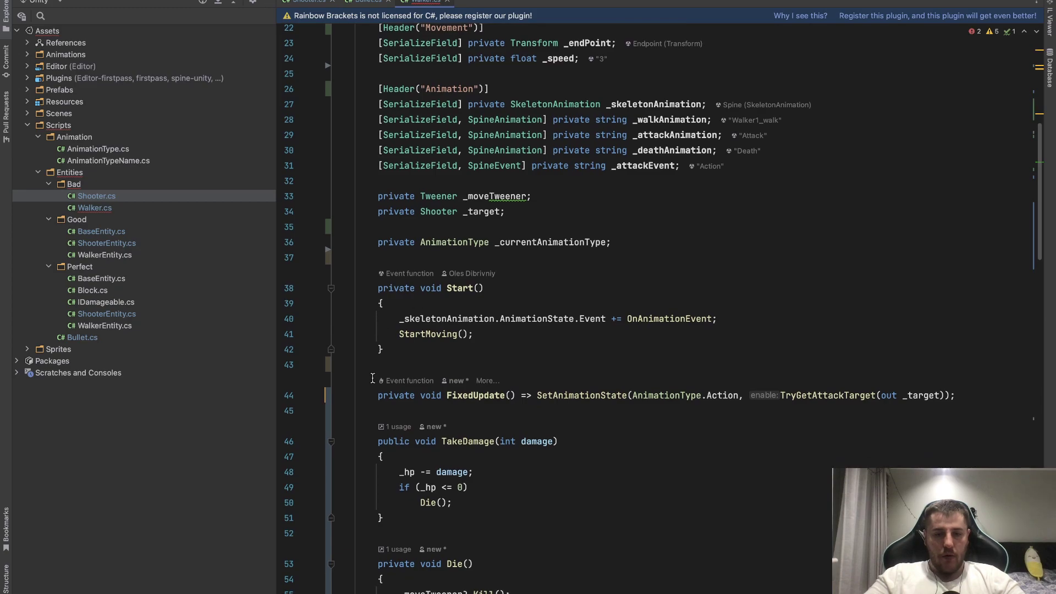
pyautogui.scroll(-3, 373, 374)
pyautogui.moveTo(374, 392); pyautogui.dragTo(416, 454)
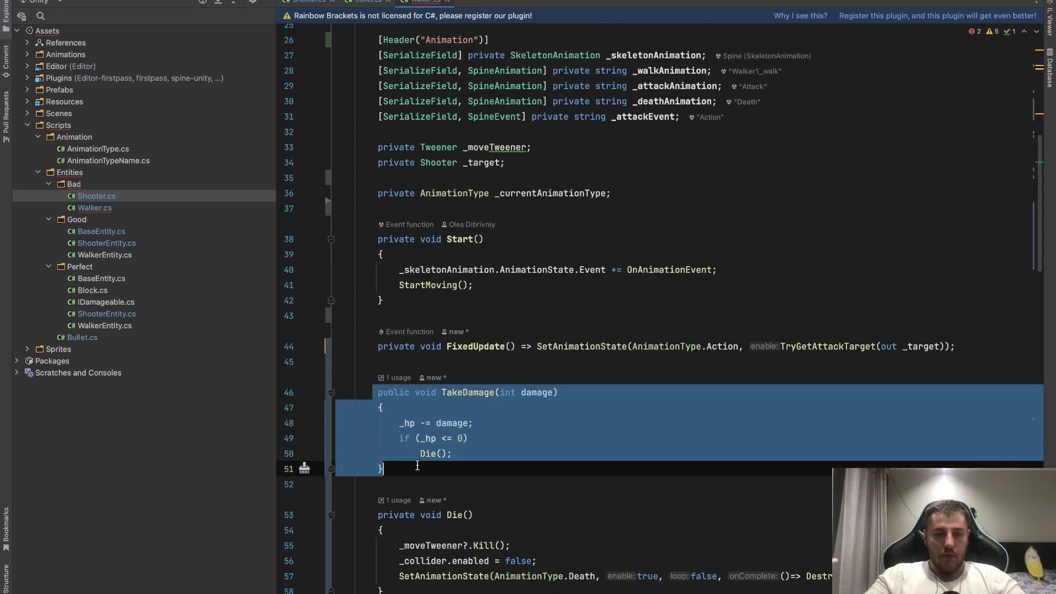
# Paste the TakeDamage method into Shooter.cs below OnDrawGizmos.
pyautogui.click(308, 1)
pyautogui.scroll(-3, 454, 224)
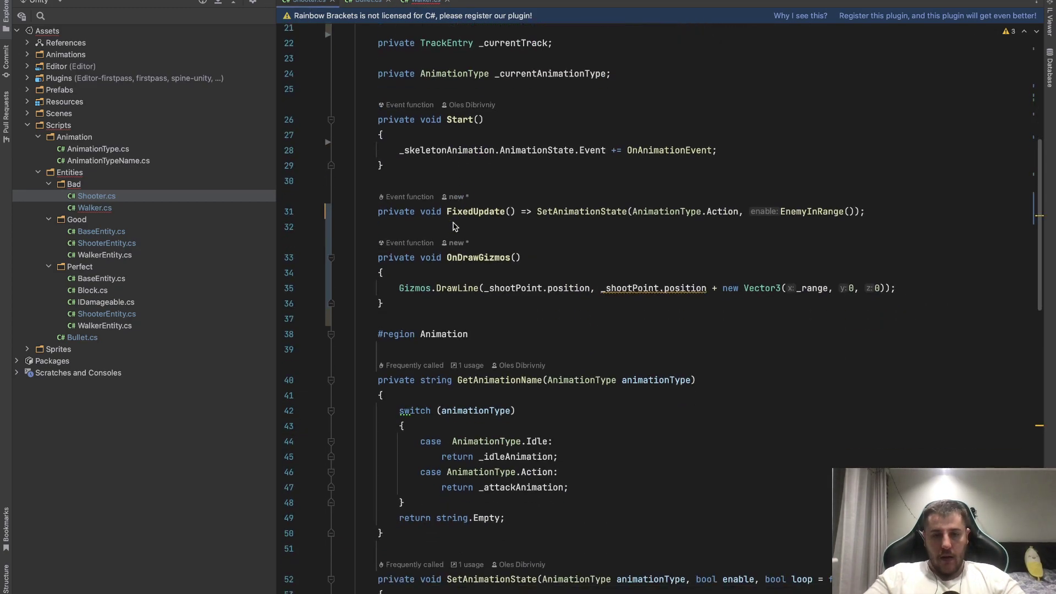
pyautogui.click(410, 308)
pyautogui.press('Return')
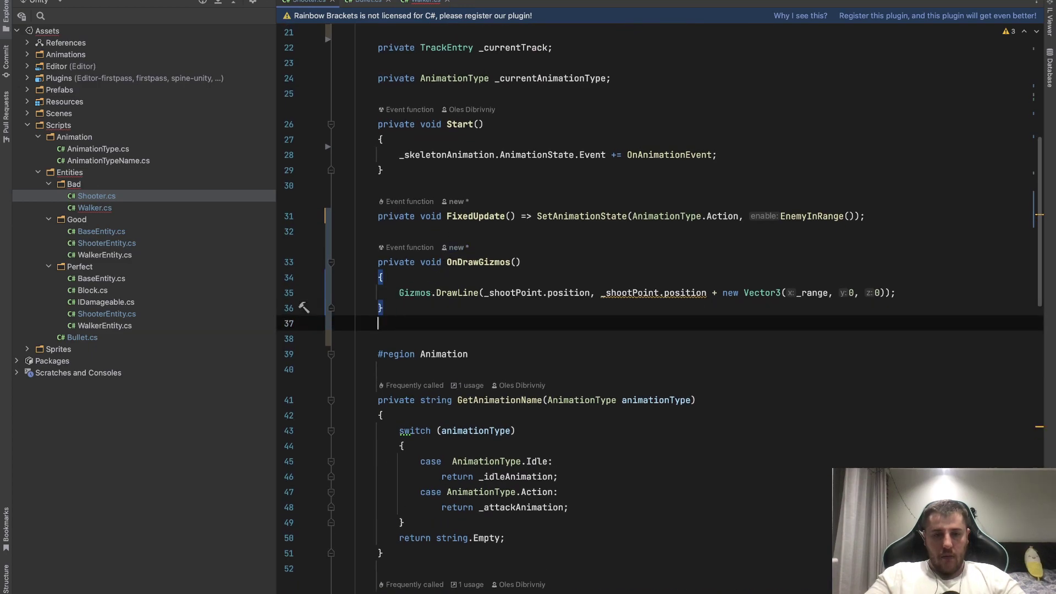
pyautogui.press('Return')
pyautogui.write('public void TakeDamage(int damage)                 {                     _hp -= damage;                     if (_hp <= 0)                         Die();                 }')
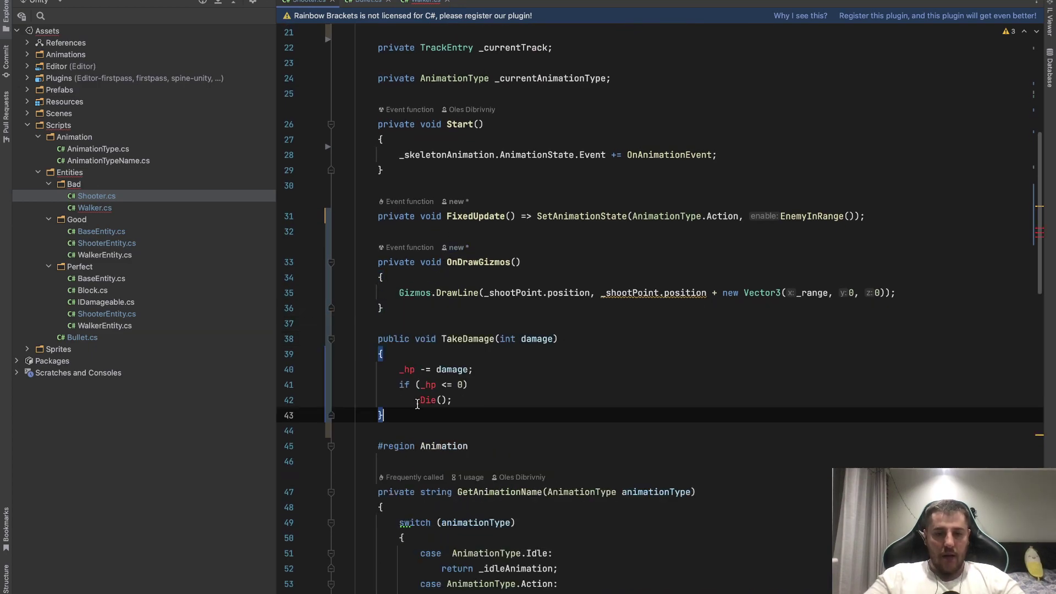
# Replace the pasted method's Die call with Destroy(gameObject).
pyautogui.doubleClick(435, 401)
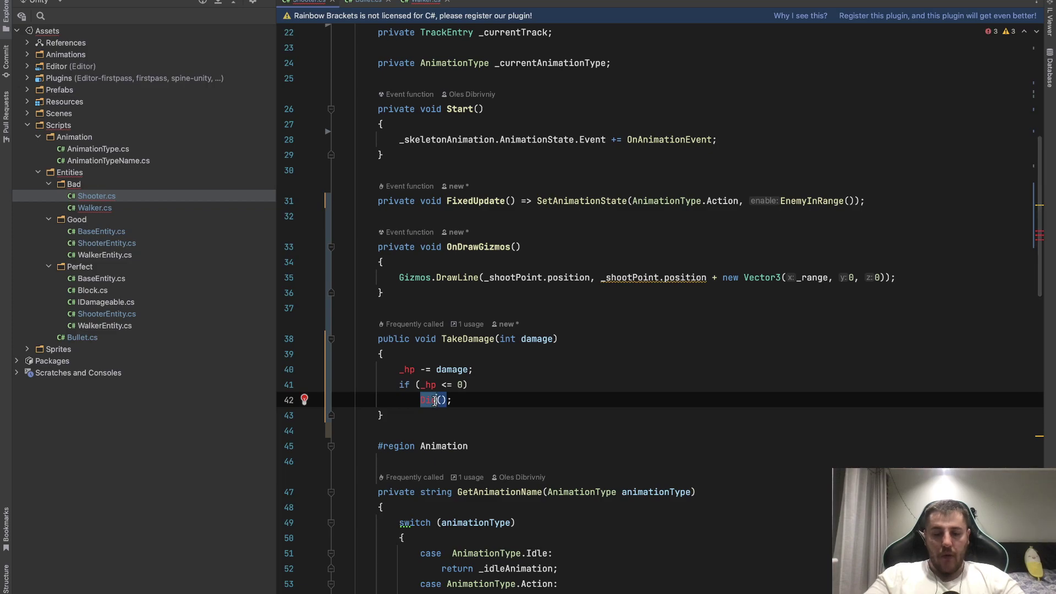
pyautogui.write('Des')
pyautogui.press('Return')
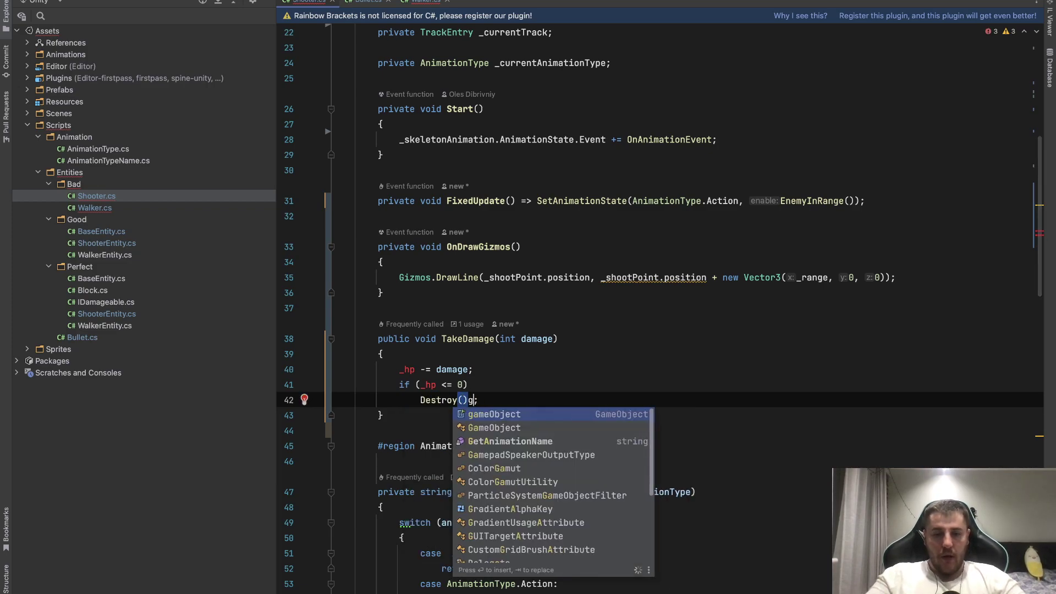
pyautogui.press('Right')
pyautogui.write('g')
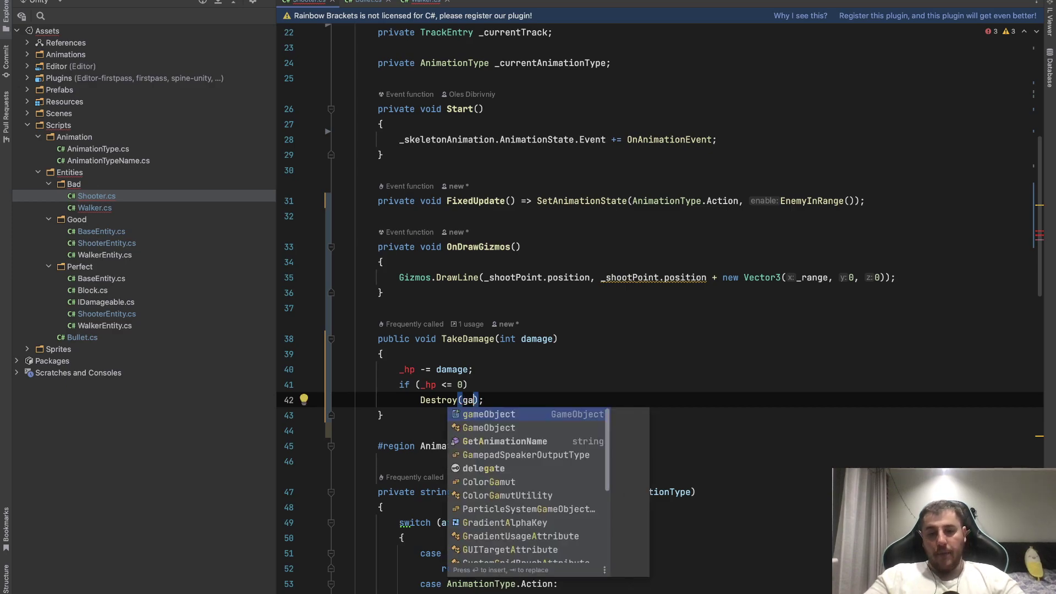
pyautogui.press('Return')
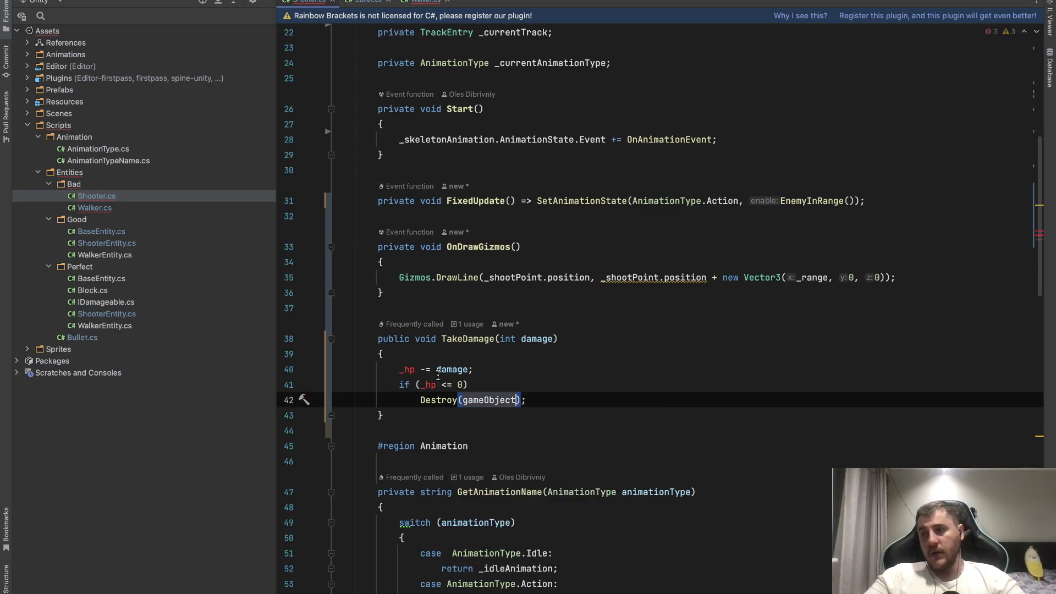
# Add [SerializeField] private int _hp; below the _range field.
pyautogui.scroll(2, 438, 374)
pyautogui.scroll(4, 439, 376)
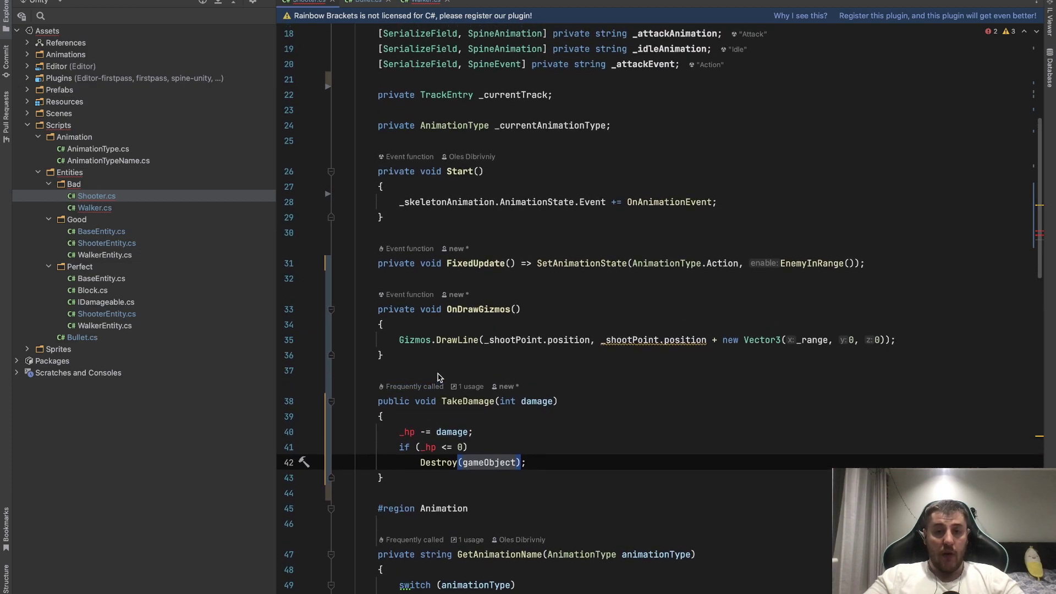
pyautogui.scroll(1, 447, 148)
pyautogui.scroll(2, 447, 147)
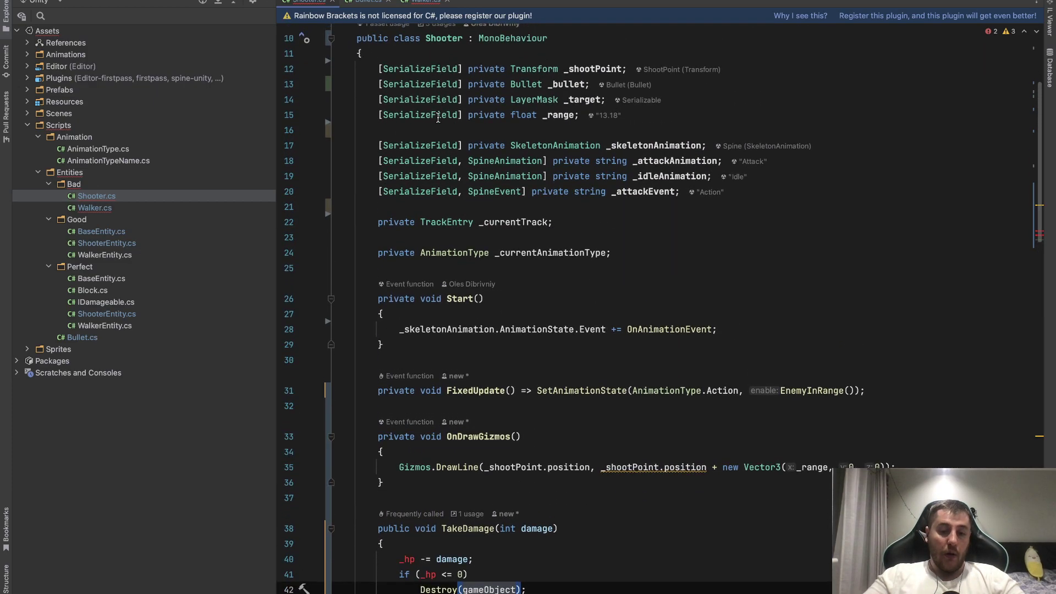
pyautogui.scroll(3, 418, 151)
pyautogui.click(418, 151)
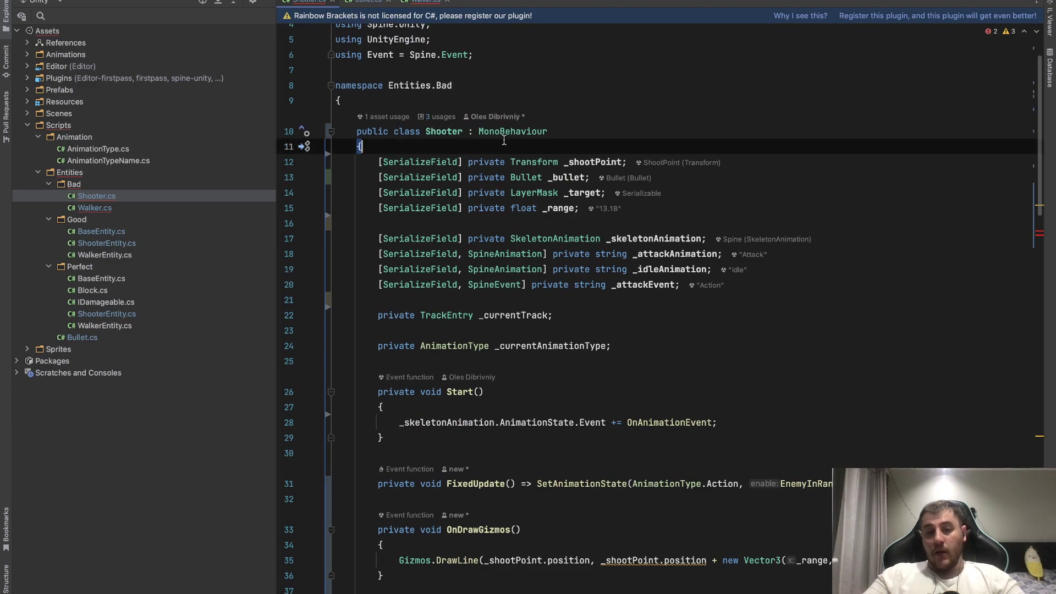
pyautogui.scroll(-7, 504, 140)
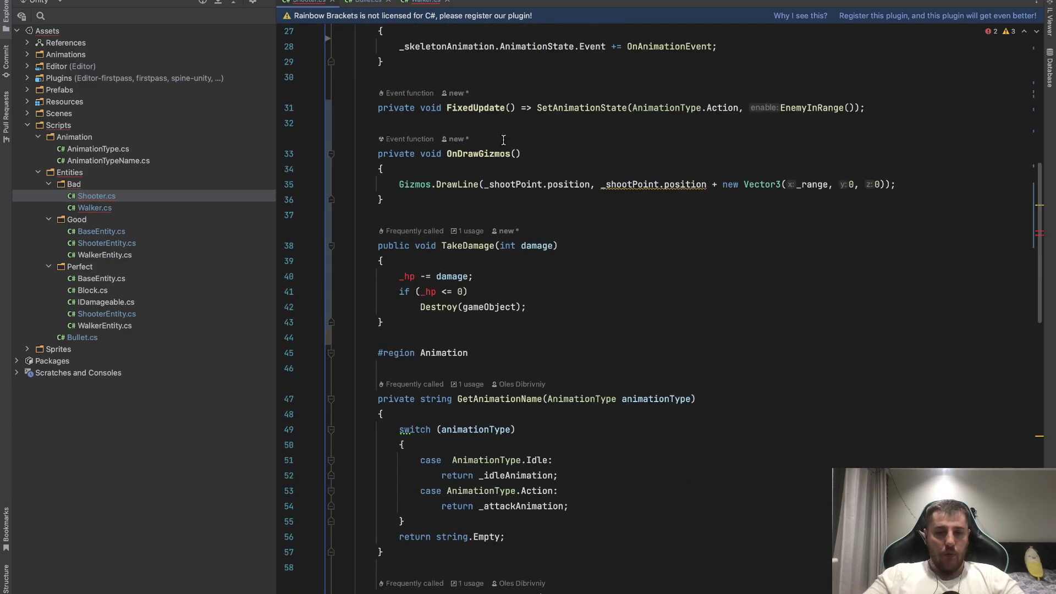
pyautogui.scroll(7, 504, 140)
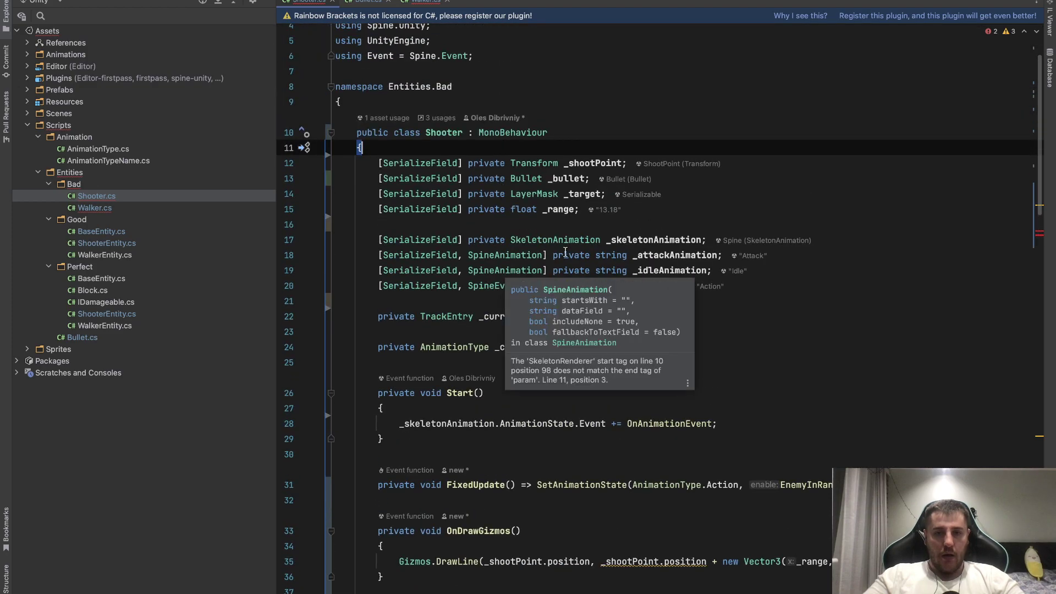
pyautogui.click(589, 211)
pyautogui.press('Return')
pyautogui.write('[')
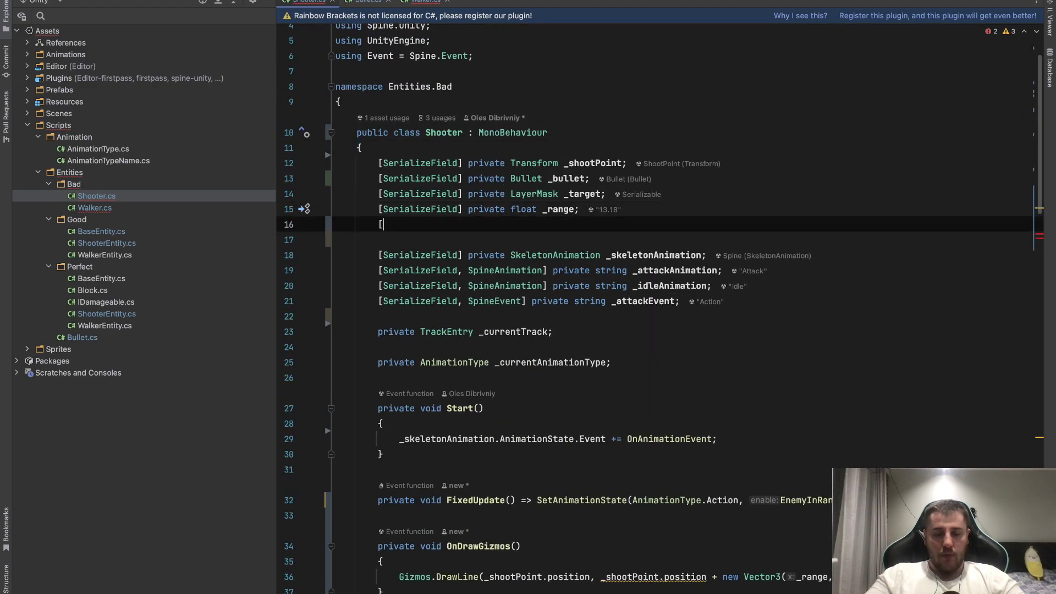
pyautogui.write('Ser')
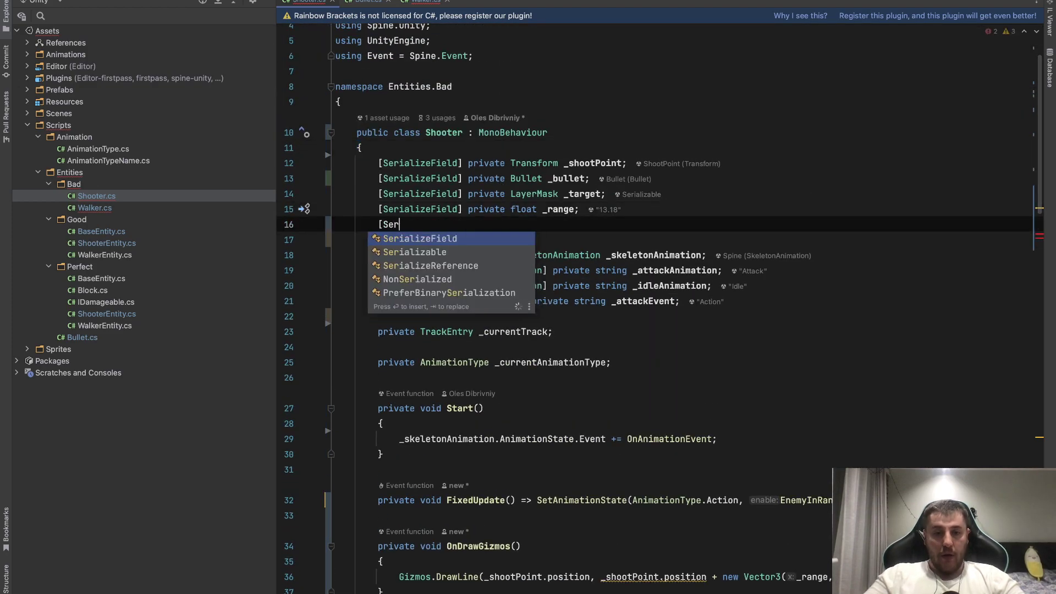
pyautogui.press('Return')
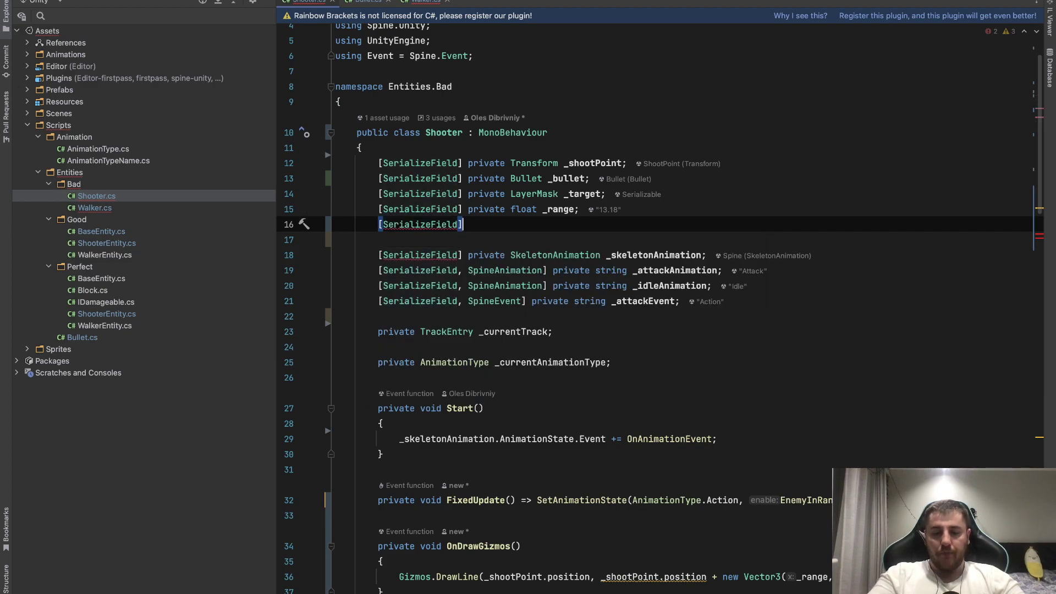
pyautogui.write('] private')
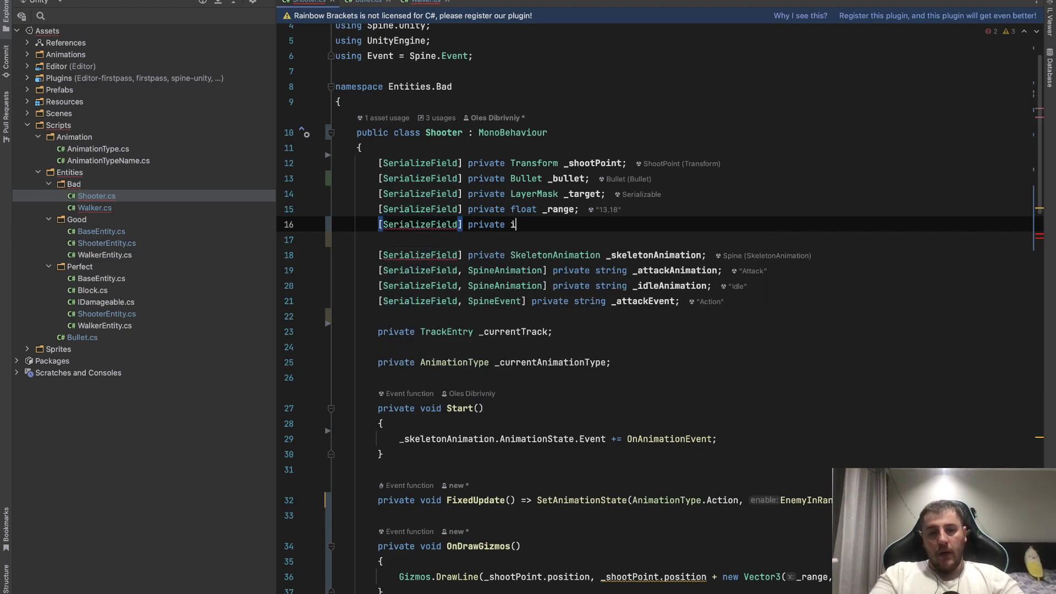
pyautogui.write(' int _hp')
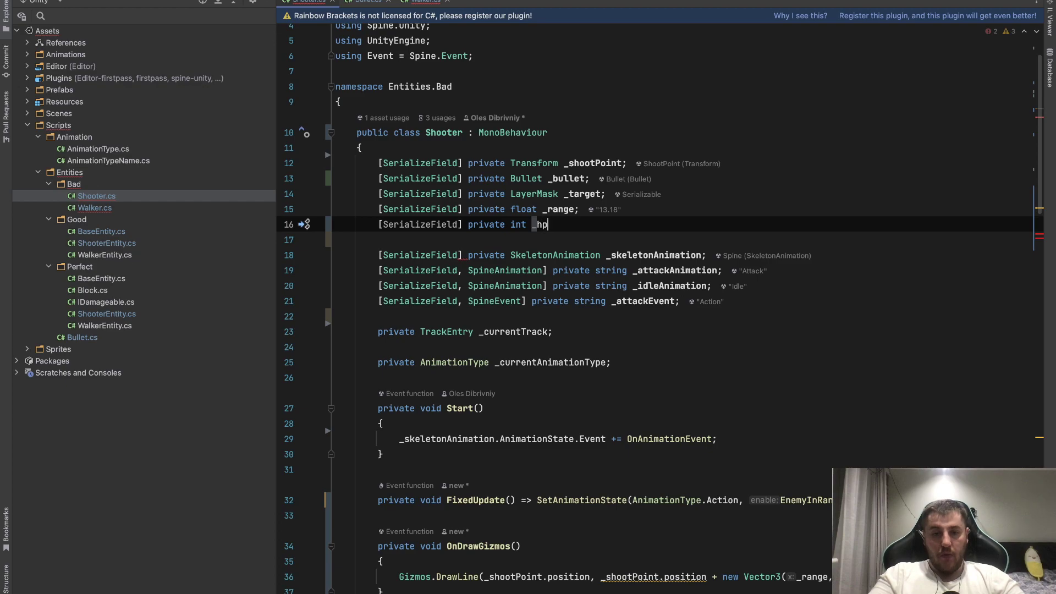
pyautogui.write(';')
# Switch back to Walker.cs at its TakeDamage method.
pyautogui.scroll(-4, 582, 214)
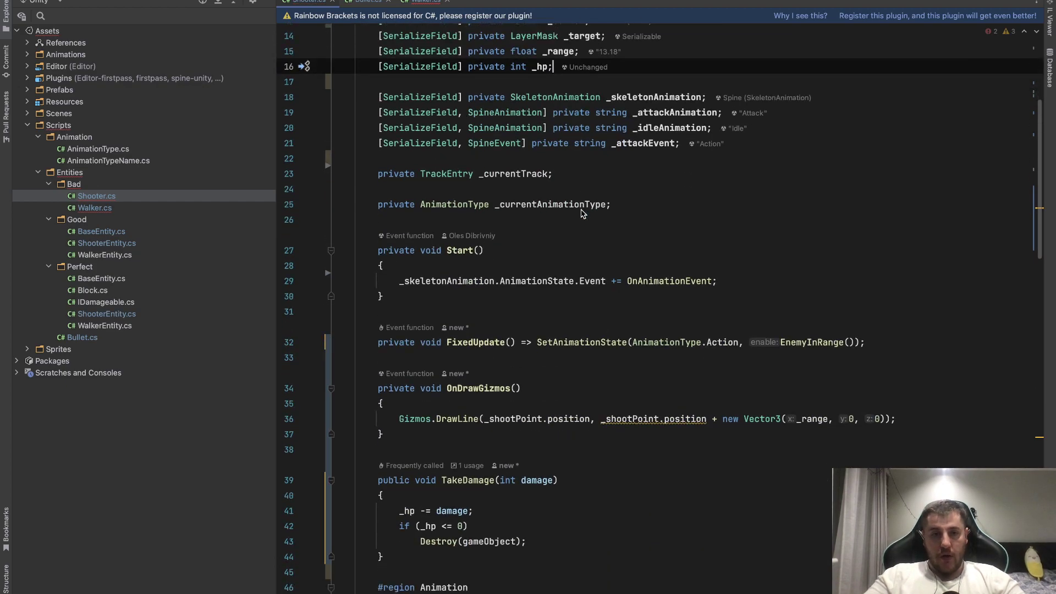
pyautogui.scroll(-5, 583, 214)
pyautogui.click(425, 2)
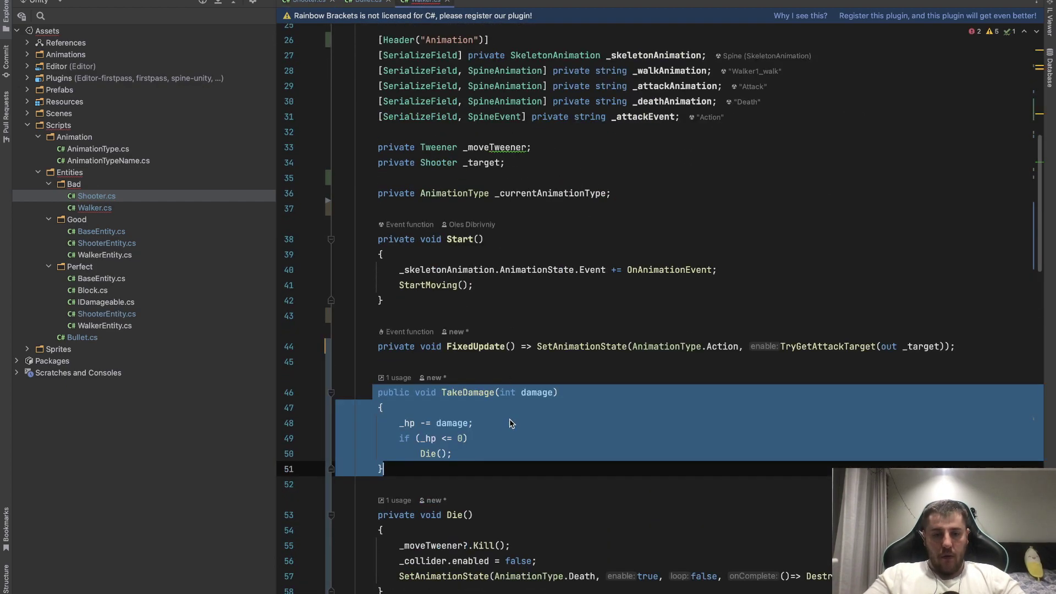
# Change the OverlapPoint argument on line 124 from _target to _targetLayer.
pyautogui.hotkey('ctrl', 'x')
pyautogui.scroll(-10, 499, 436)
pyautogui.scroll(-8, 499, 437)
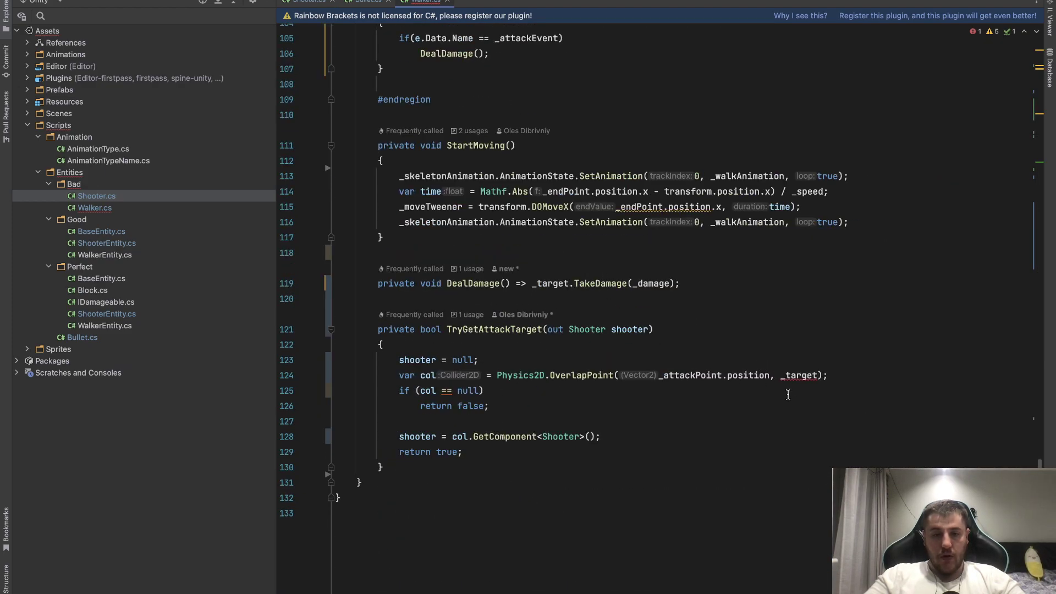
pyautogui.click(782, 377)
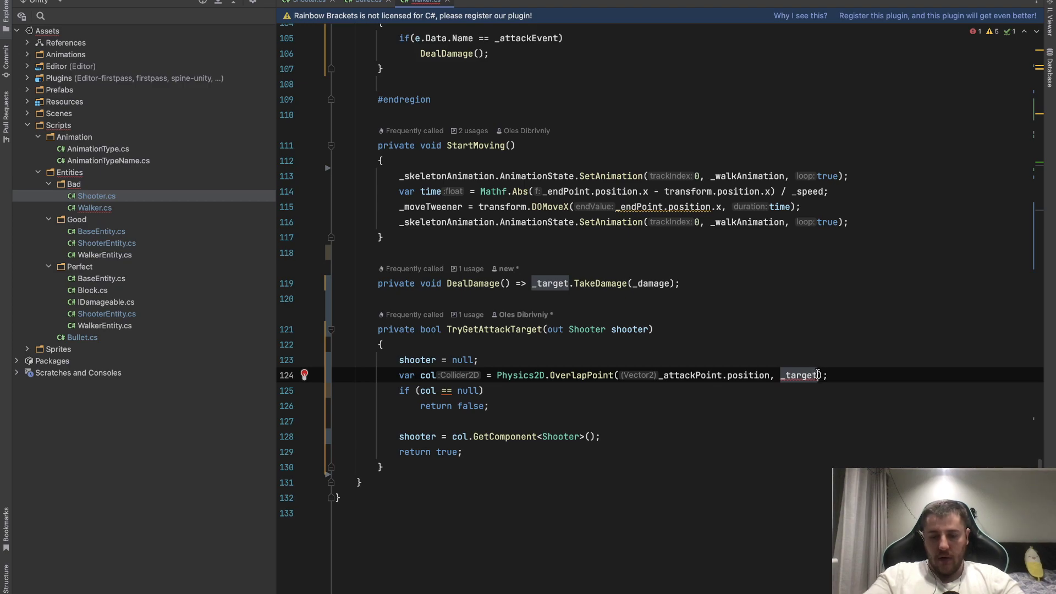
pyautogui.write('Layer')
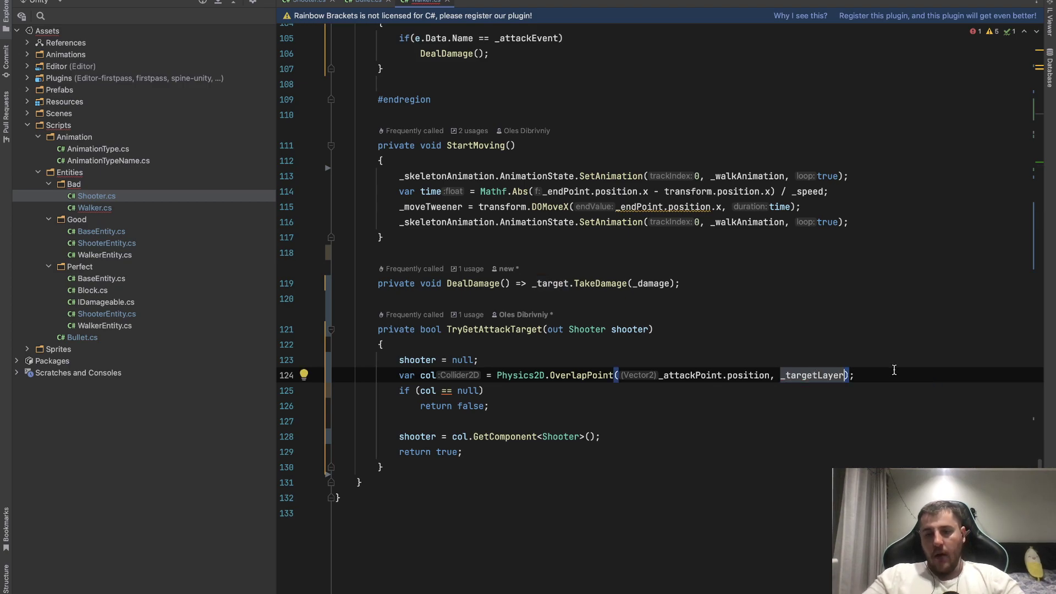
pyautogui.click(894, 375)
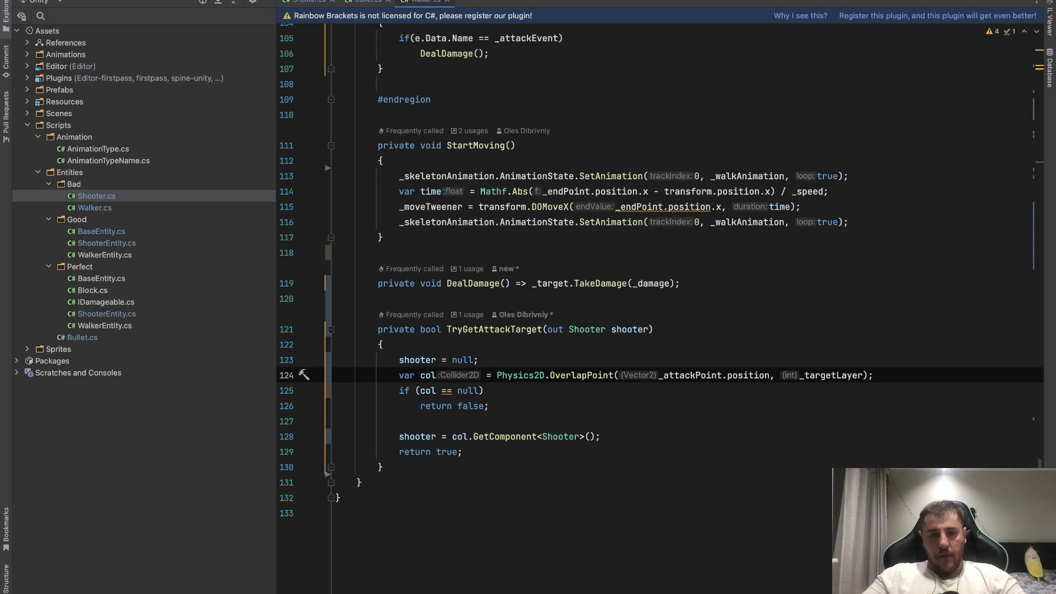
pyautogui.scroll(10, 894, 369)
pyautogui.scroll(10, 894, 370)
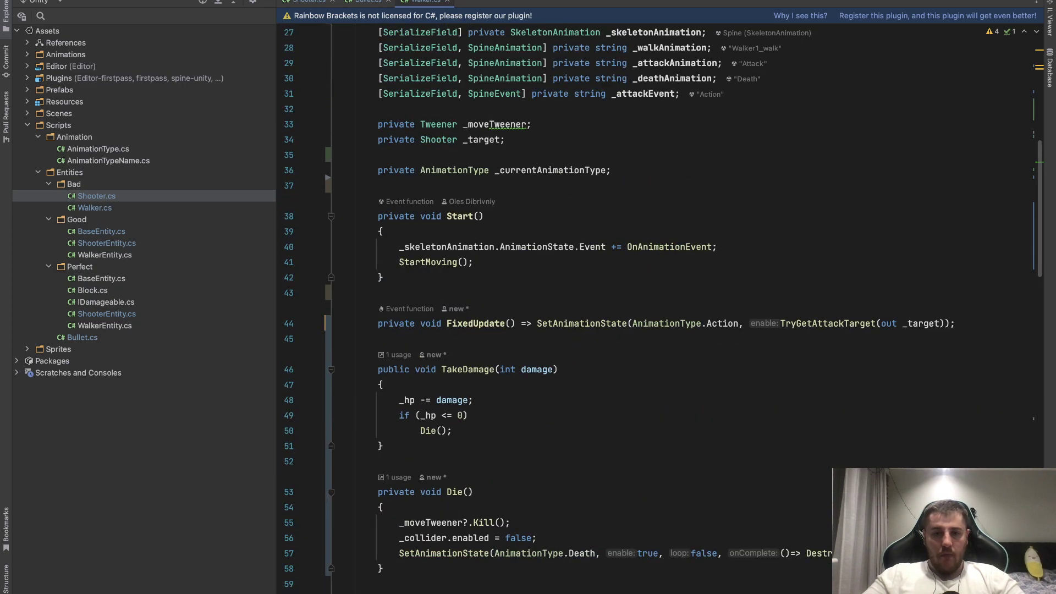
pyautogui.scroll(10, 894, 369)
# In Unity, select Walker and drag its Box Collider 2D into the script's Collider field.
pyautogui.hotkey('alt', 'Tab')
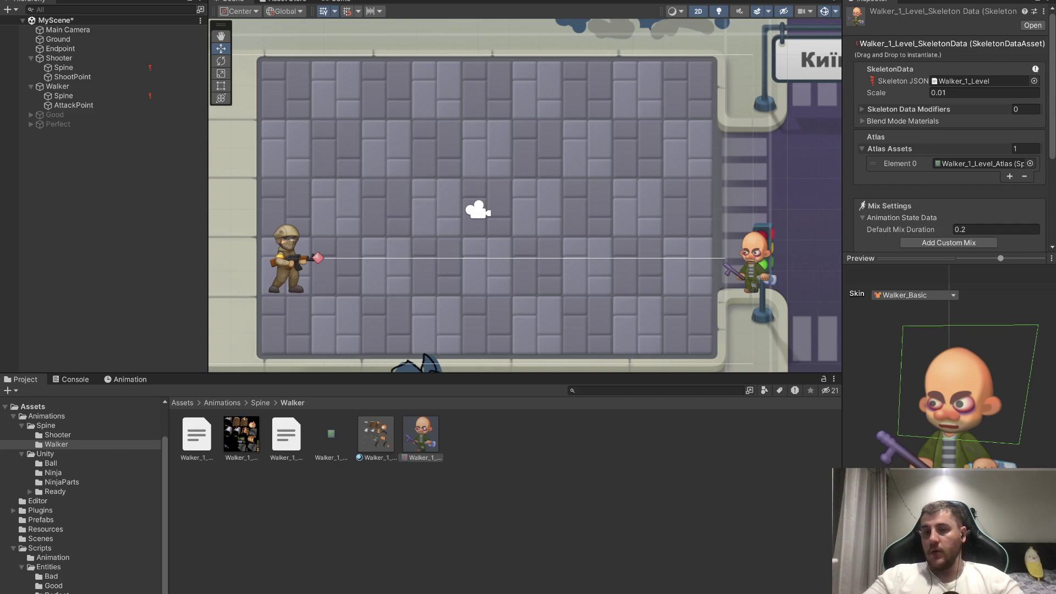
pyautogui.click(71, 379)
pyautogui.click(58, 40)
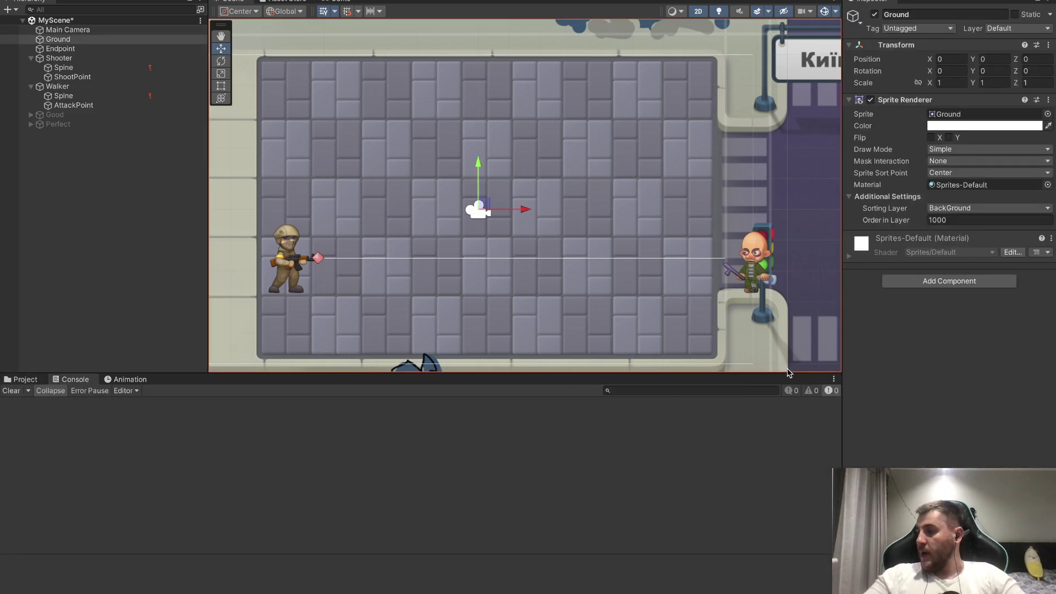
pyautogui.click(64, 88)
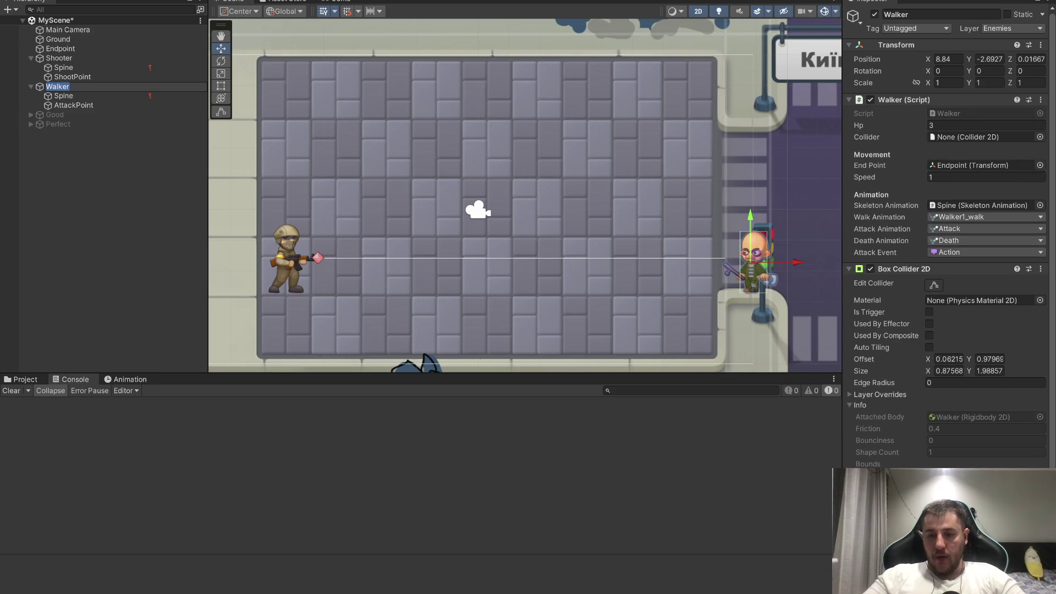
pyautogui.moveTo(911, 269)
pyautogui.mouseDown()
pyautogui.moveTo(952, 125)
pyautogui.moveTo(954, 137)
pyautogui.mouseUp()
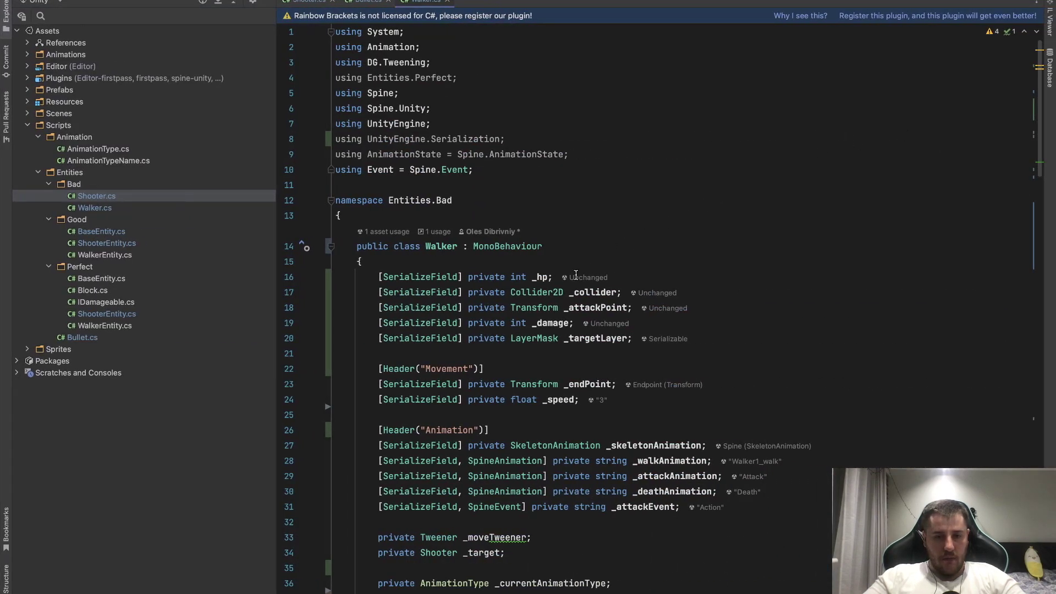
# Check the _targetLayer SerializeField line in Walker.cs, then return to Unity to recompile.
pyautogui.click(443, 344)
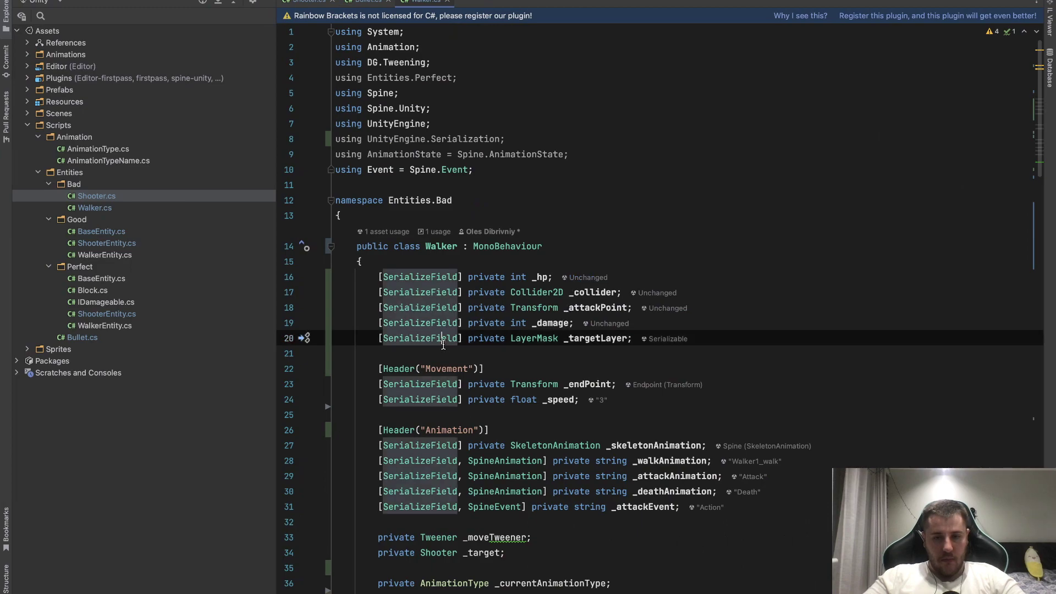
pyautogui.click(493, 340)
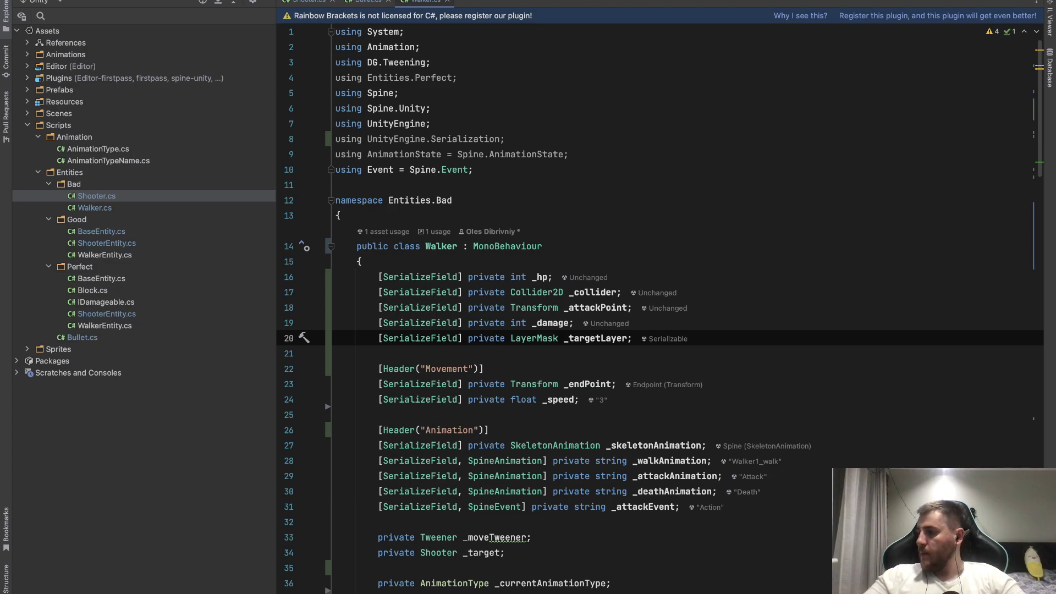
pyautogui.press('super+Tab')
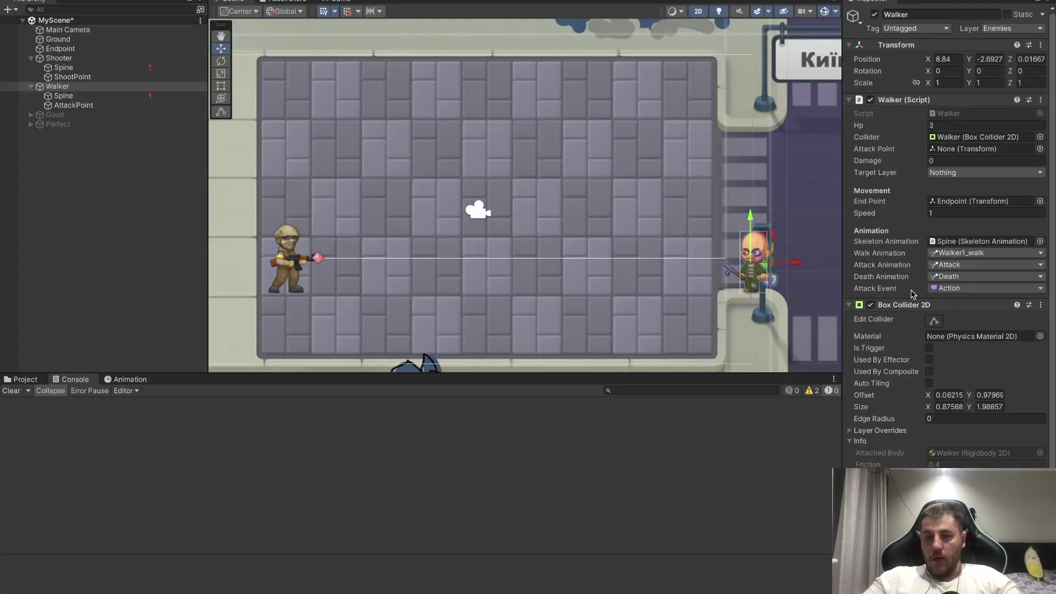
# Set Walker's Damage to 1, pick its target layer, and assign AttackPoint to Attack Point.
pyautogui.write('1')
pyautogui.click(943, 174)
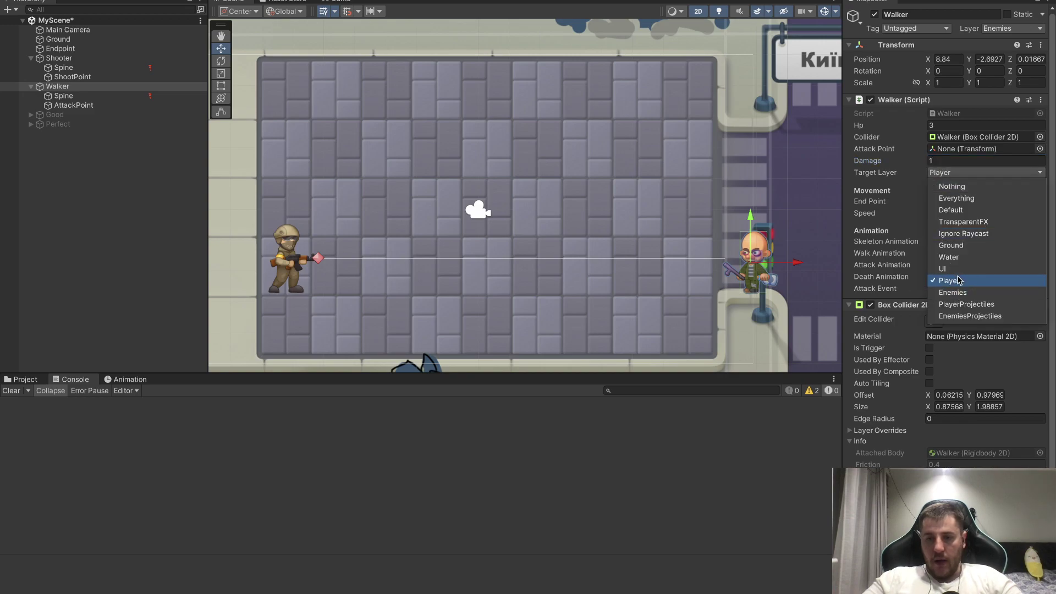
pyautogui.click(67, 104)
pyautogui.moveTo(69, 104); pyautogui.dragTo(957, 147)
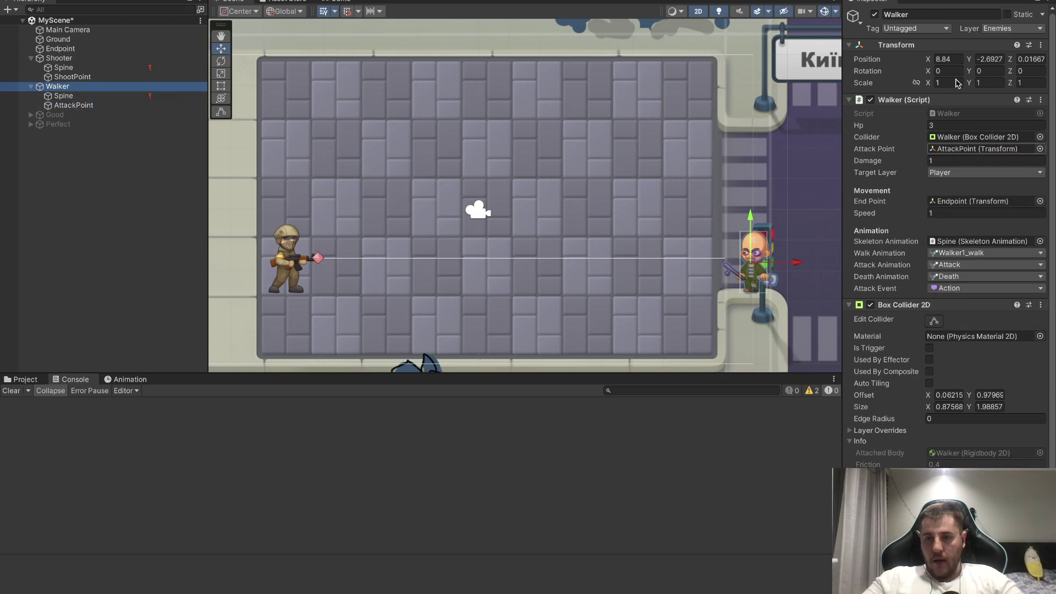
# Inspect the Shooter, edit Walker's Hp value, and play the scene to test.
pyautogui.click(156, 57)
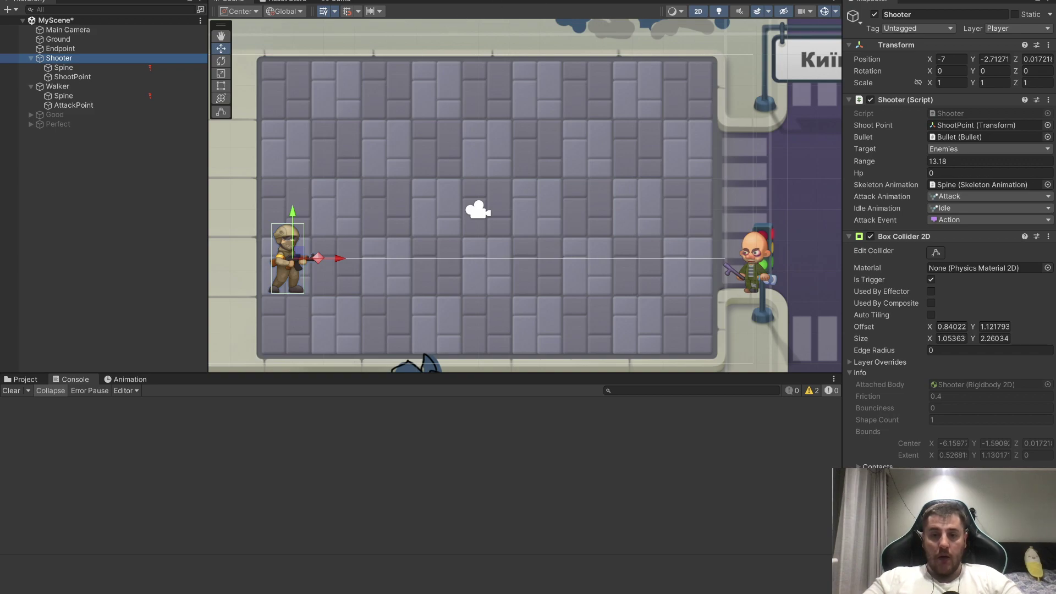
pyautogui.click(58, 86)
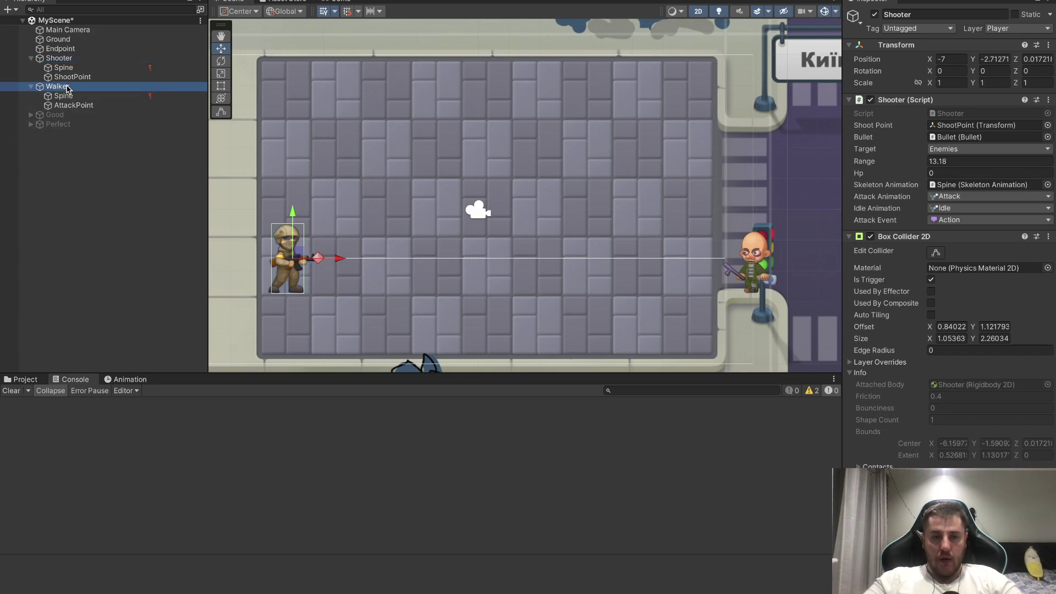
pyautogui.click(945, 127)
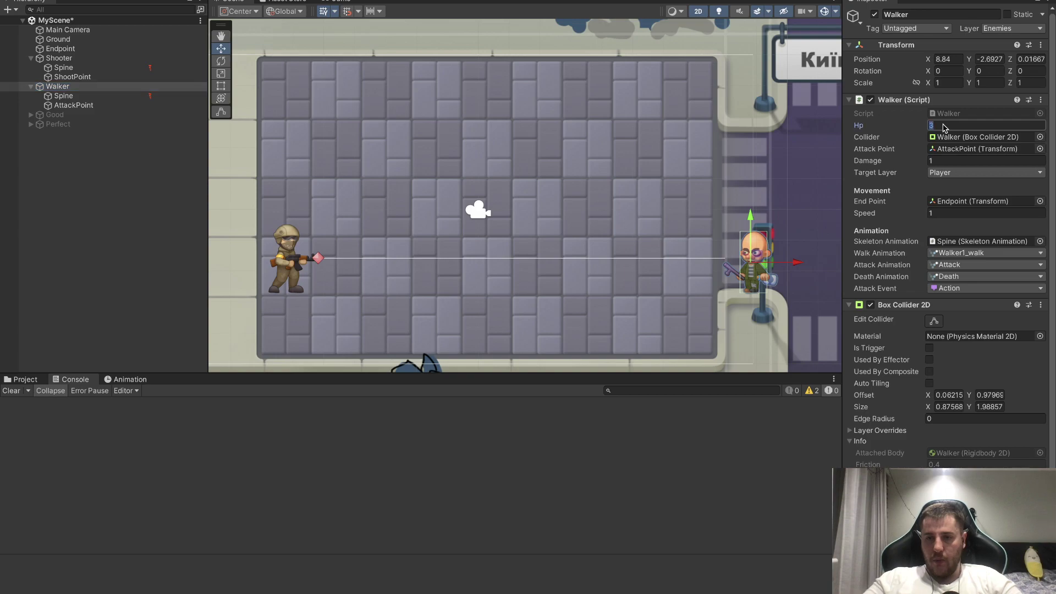
pyautogui.write('0')
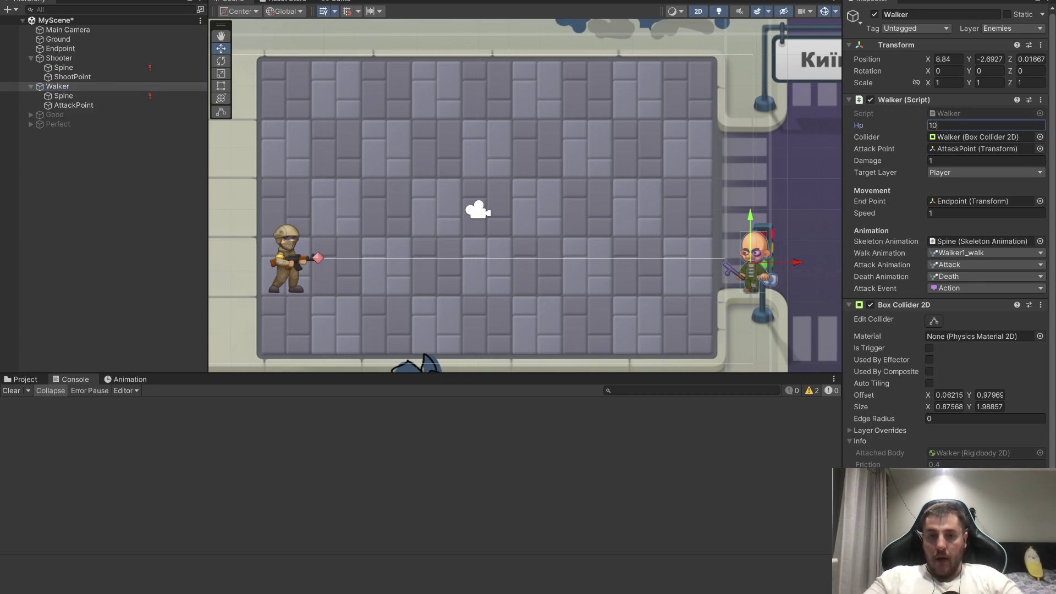
pyautogui.click(509, 1)
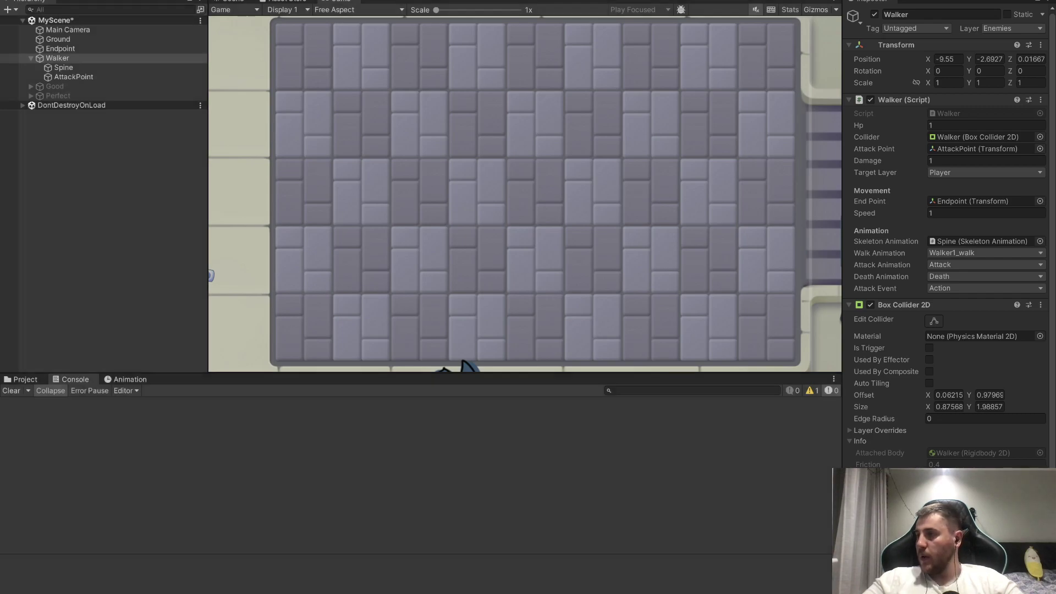
# Stop play mode and set the Shooter's Hp to 5.
pyautogui.hotkey('ctrl', 'p')
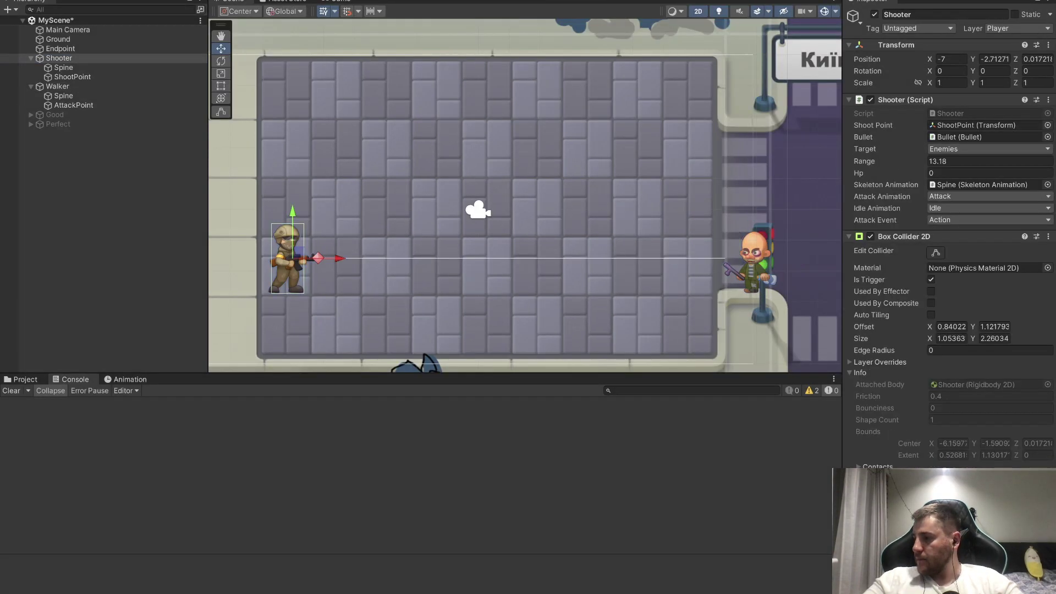
pyautogui.click(944, 173)
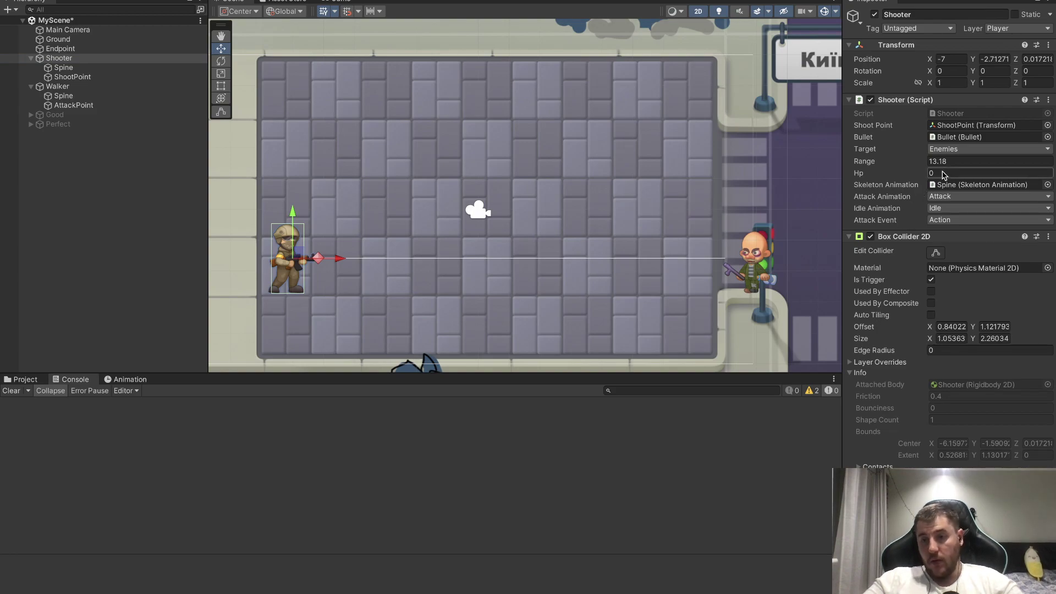
pyautogui.write('5')
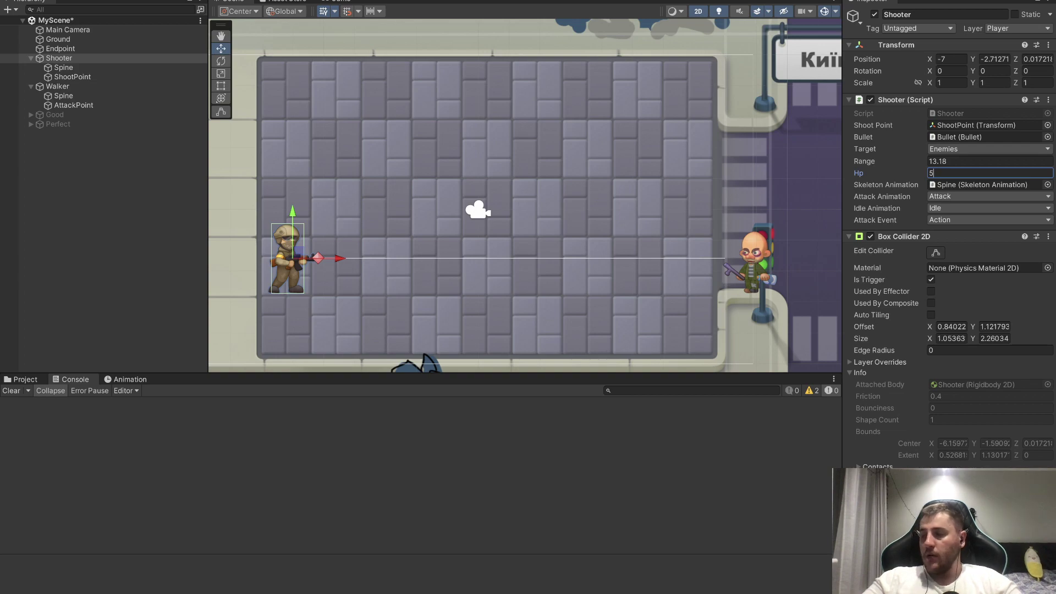
pyautogui.press('Return')
pyautogui.press('super+Tab')
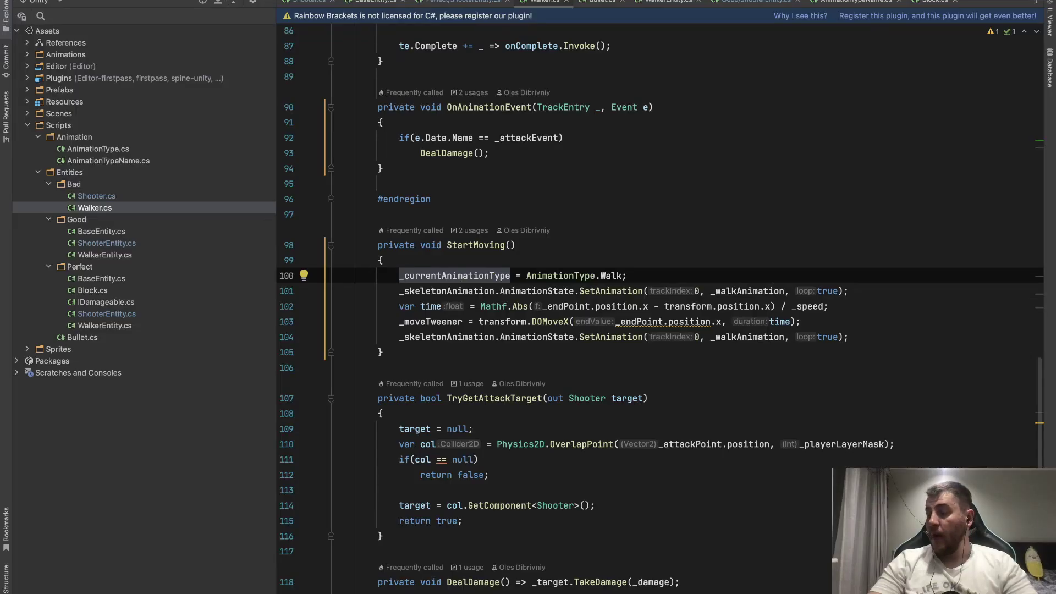
pyautogui.scroll(15, 632, 305)
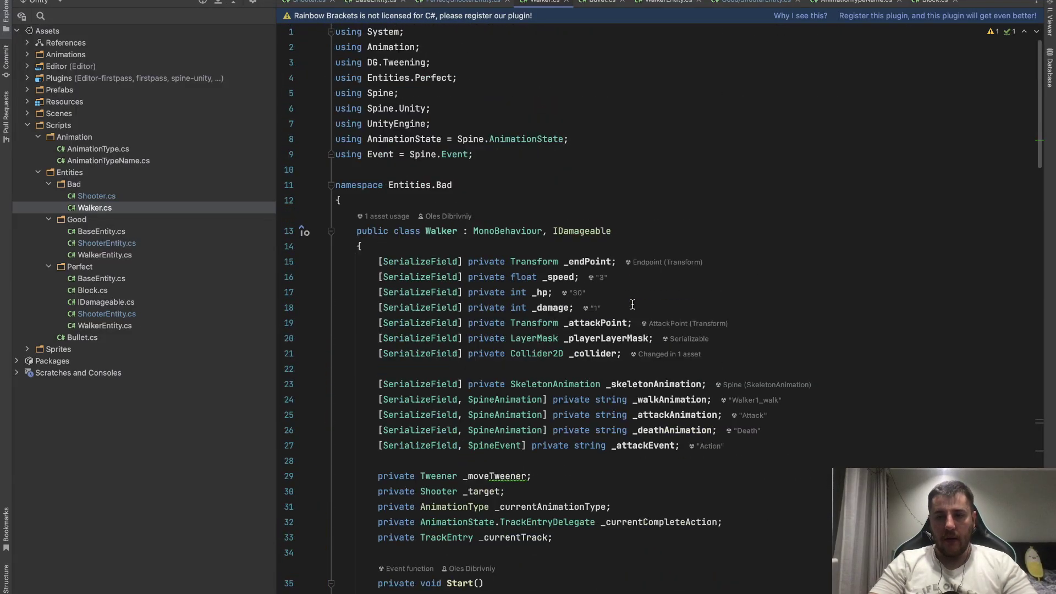
pyautogui.scroll(-5, 634, 306)
pyautogui.scroll(-2, 633, 306)
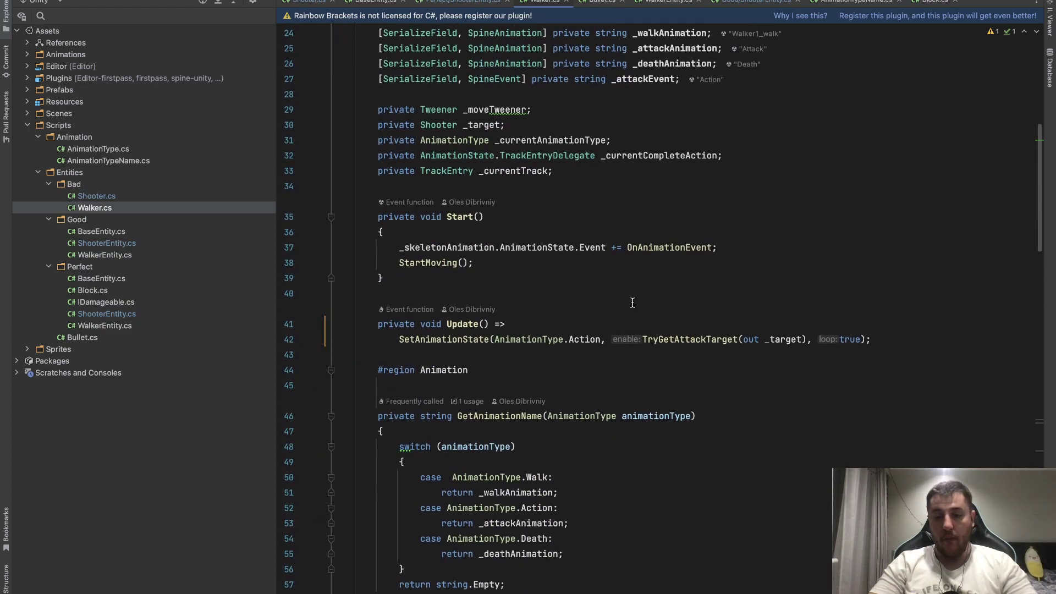
pyautogui.scroll(-2, 535, 339)
pyautogui.click(424, 328)
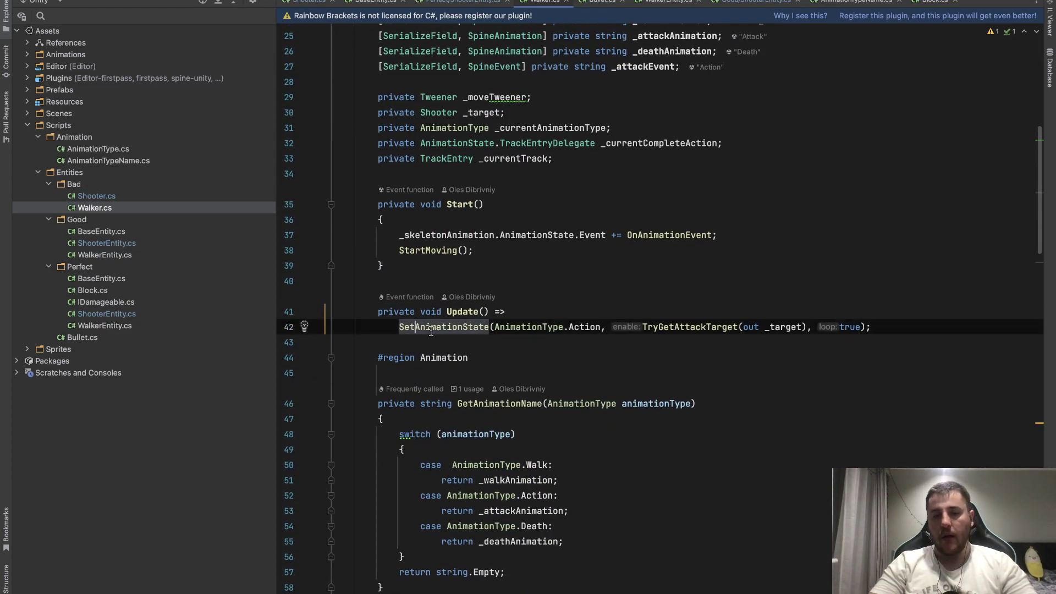
pyautogui.click(584, 329)
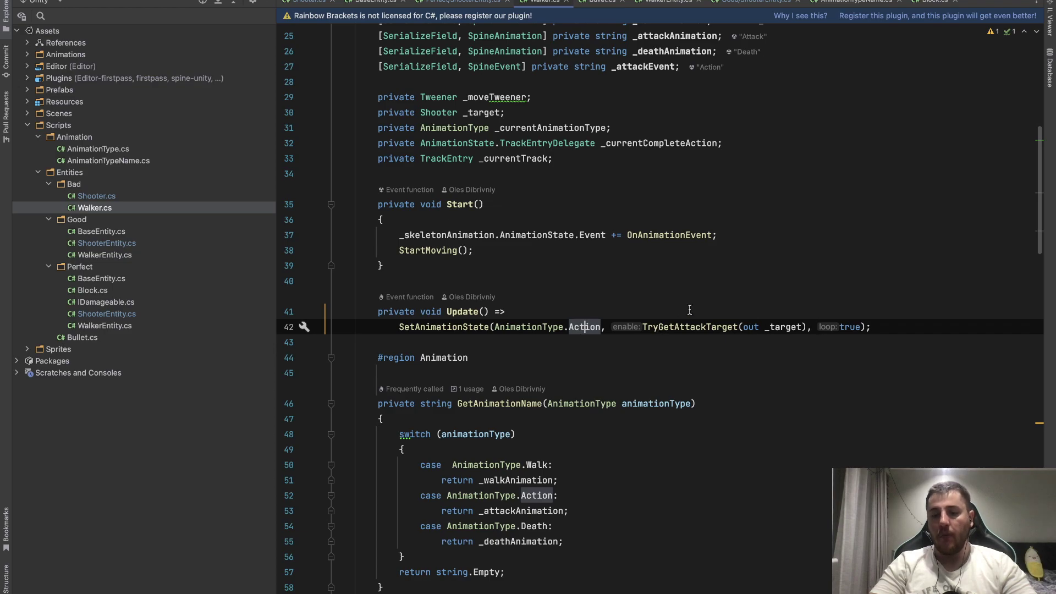
pyautogui.click(815, 337)
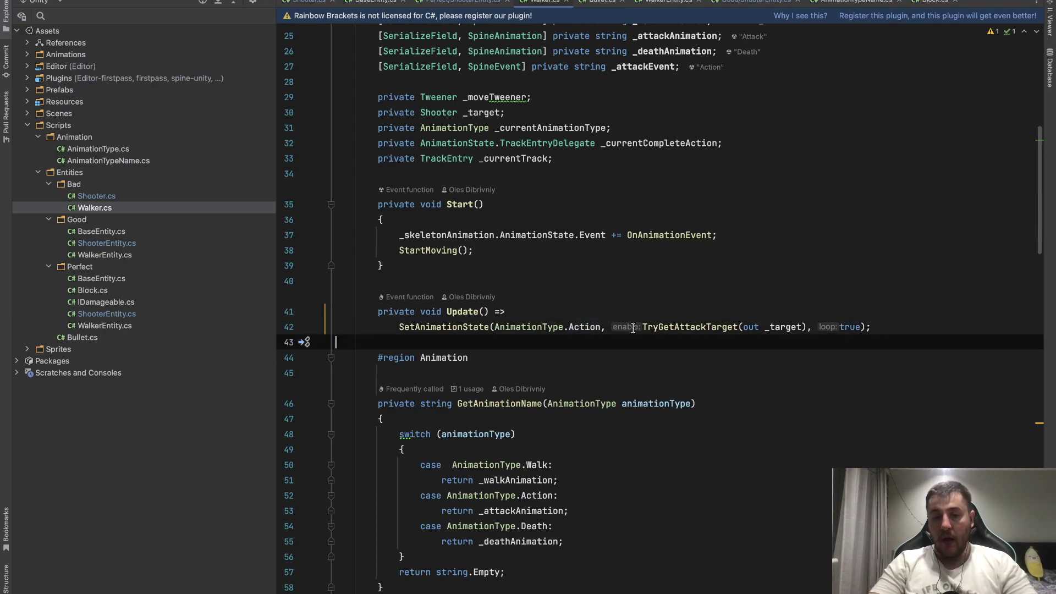
# Review the SetAnimationState call on line 42 and its onComplete parameter.
pyautogui.scroll(-2, 496, 288)
pyautogui.click(496, 288)
pyautogui.scroll(-1, 489, 289)
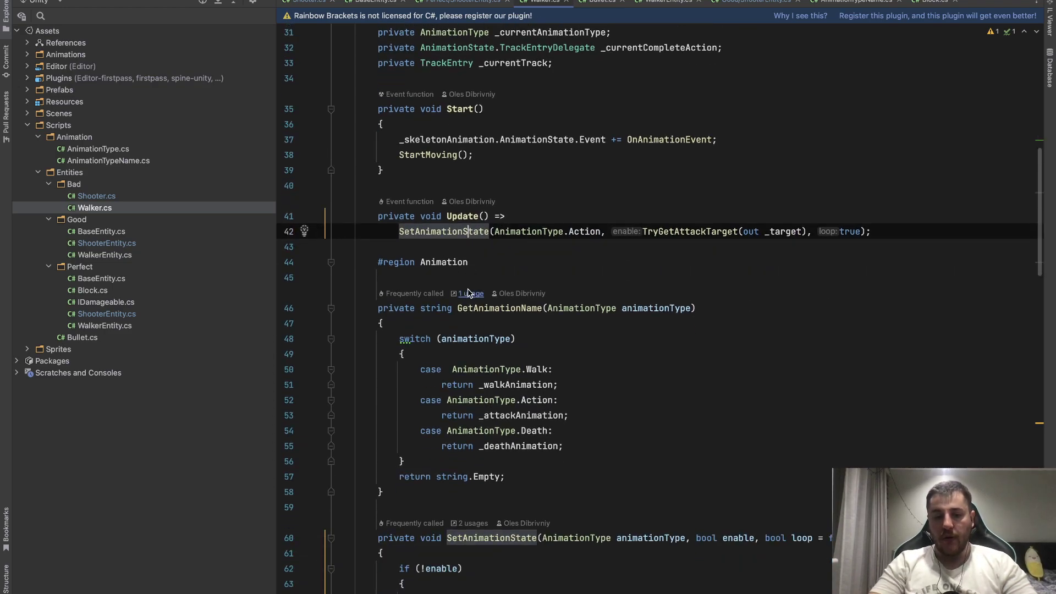
pyautogui.scroll(-2, 482, 290)
pyautogui.scroll(-2, 470, 293)
pyautogui.scroll(-1, 469, 293)
pyautogui.scroll(-1, 468, 293)
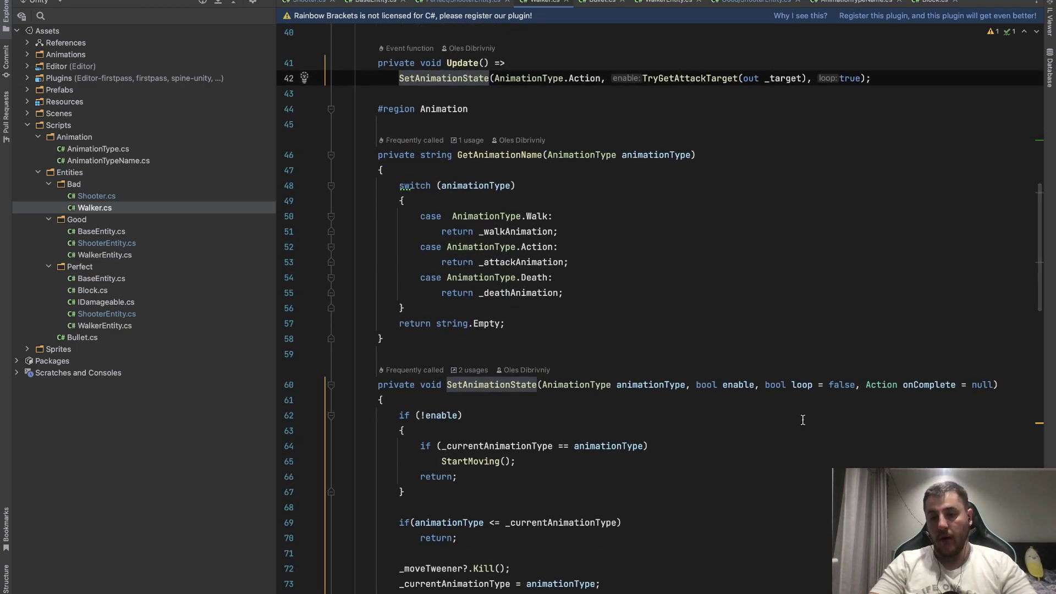
pyautogui.scroll(-1, 836, 401)
pyautogui.moveTo(866, 375); pyautogui.dragTo(997, 374)
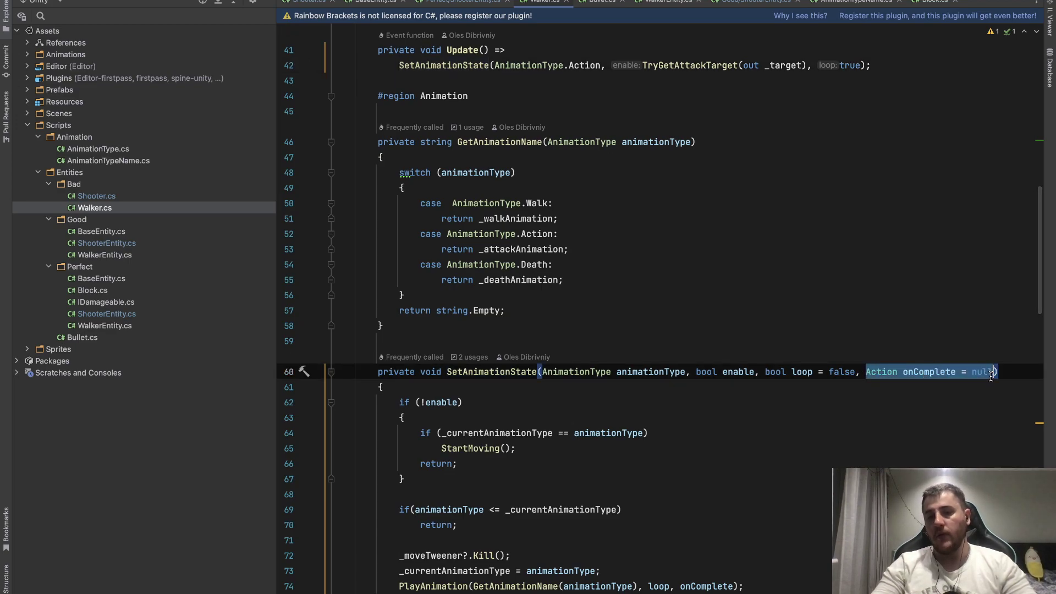
# Rewrite the loop argument on line 42 so Update still passes true.
pyautogui.doubleClick(850, 65)
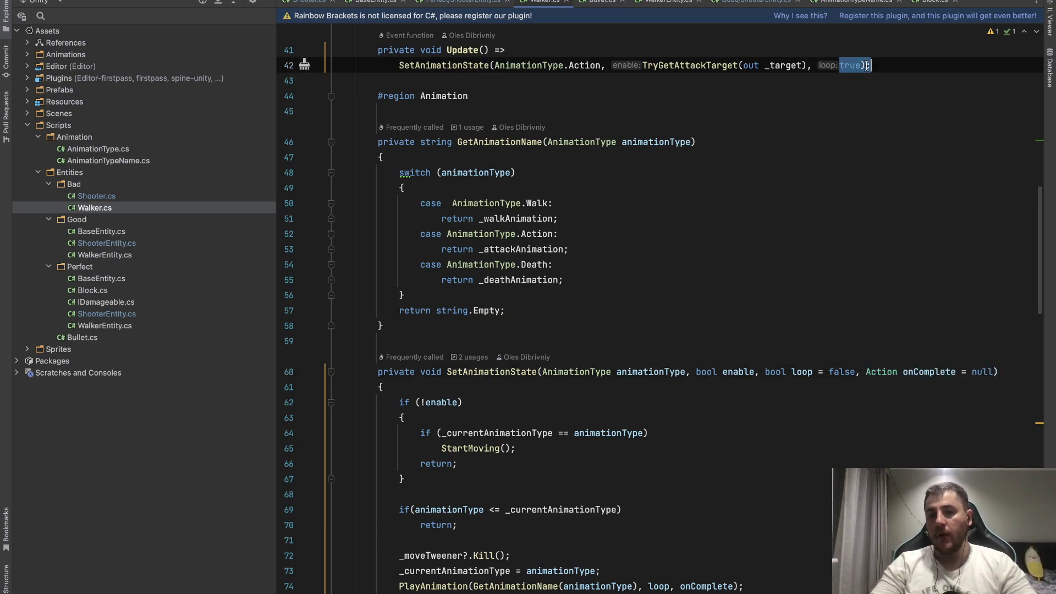
pyautogui.press('BackSpace')
pyautogui.press('BackSpace')
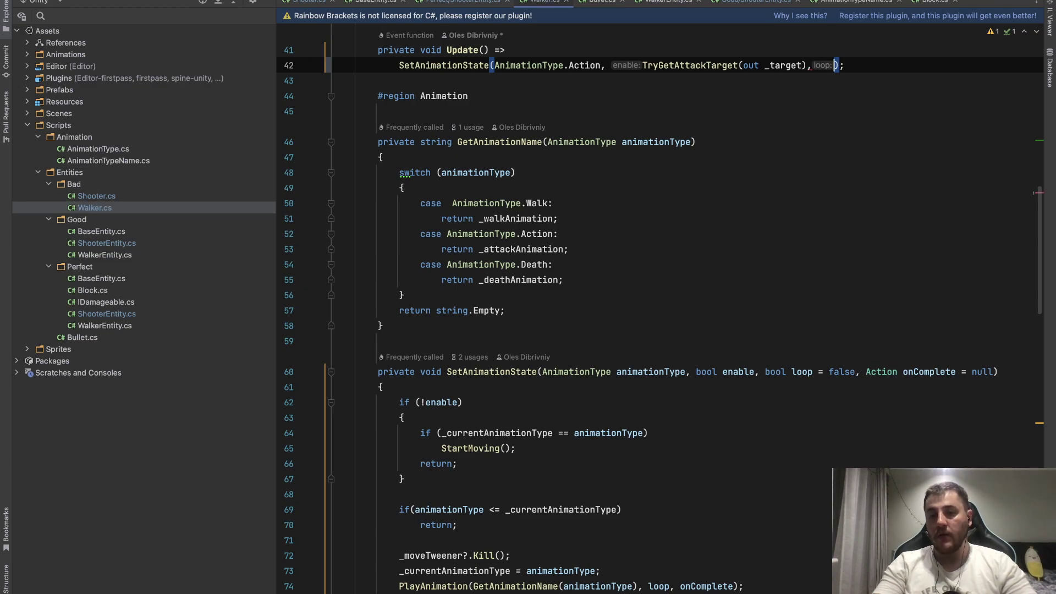
pyautogui.press('BackSpace')
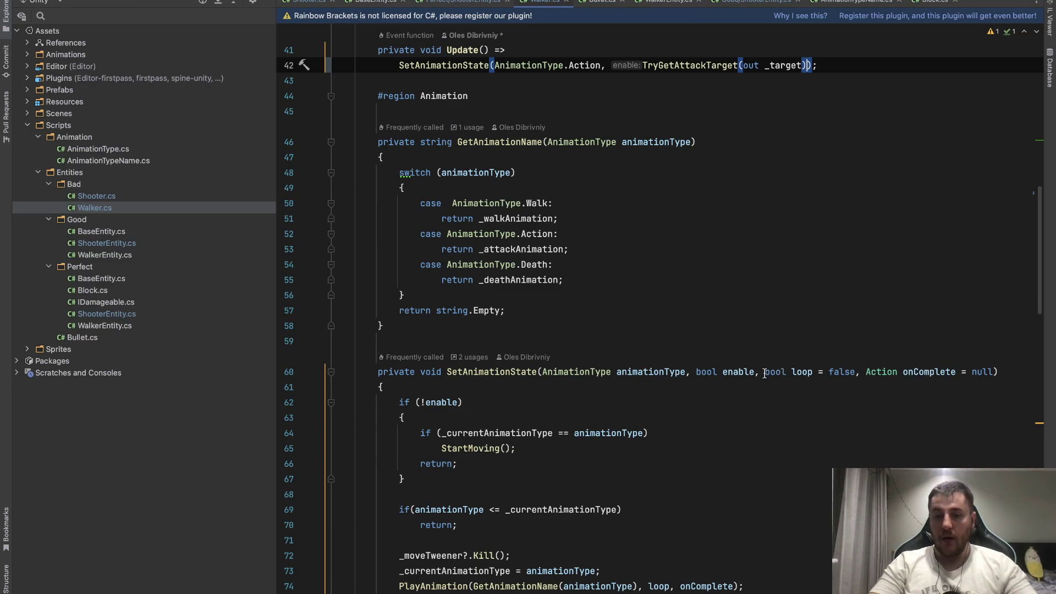
pyautogui.moveTo(764, 374); pyautogui.dragTo(856, 375)
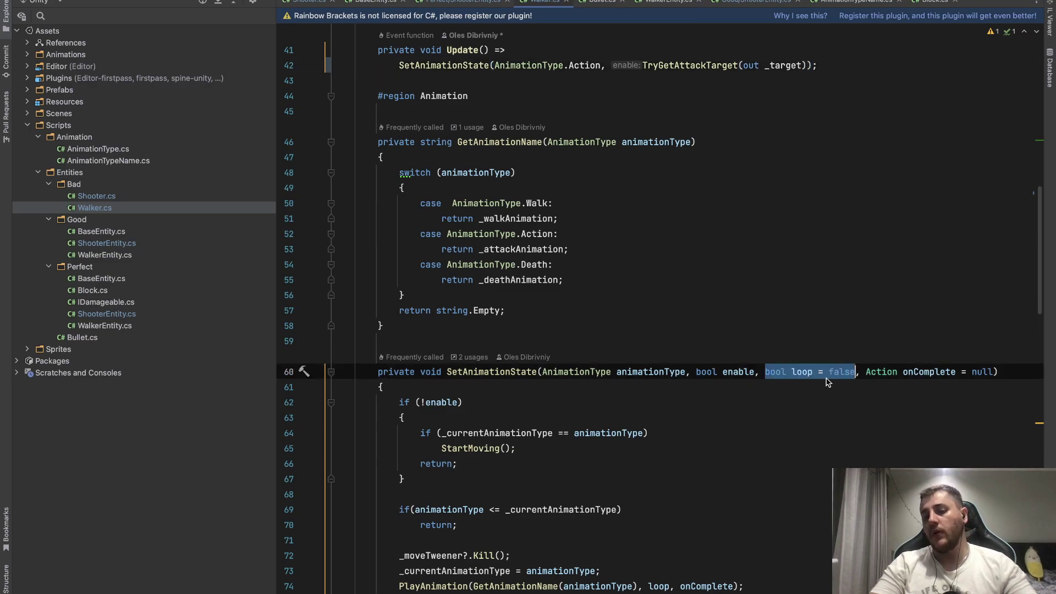
pyautogui.click(807, 65)
pyautogui.write(', ')
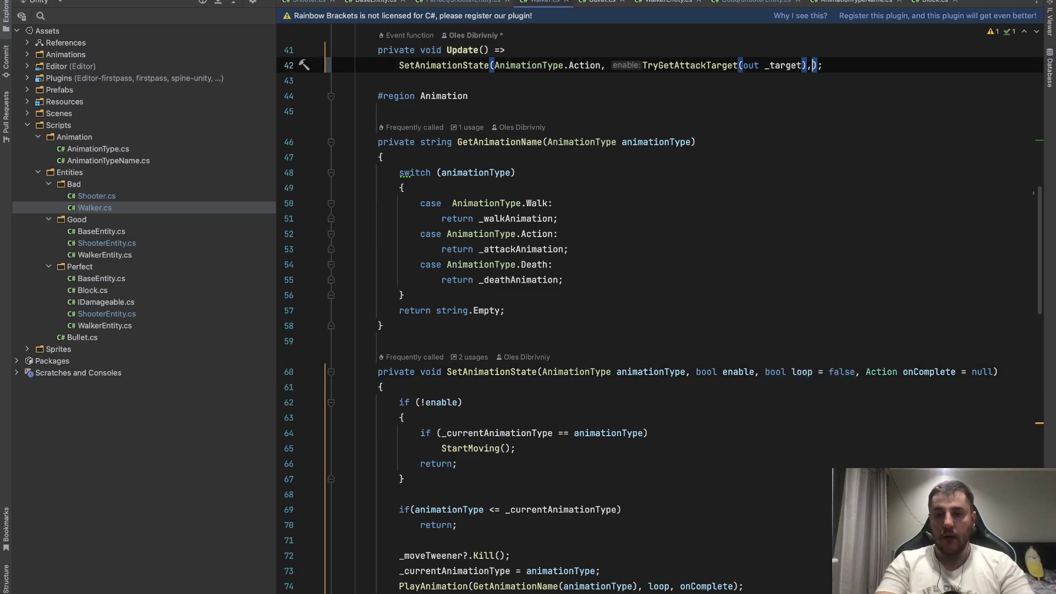
pyautogui.write('true')
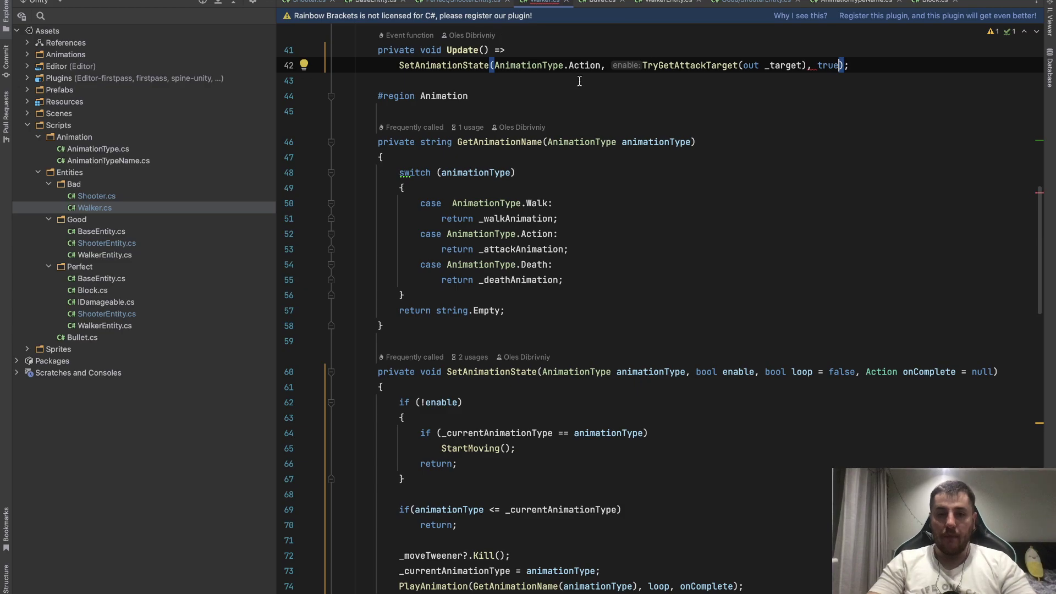
pyautogui.click(580, 80)
# Select the Update statement on line 42 and bring up the Walker.cs tab options.
pyautogui.press('Up')
pyautogui.press('Home')
pyautogui.hotkey('shift', 'Down')
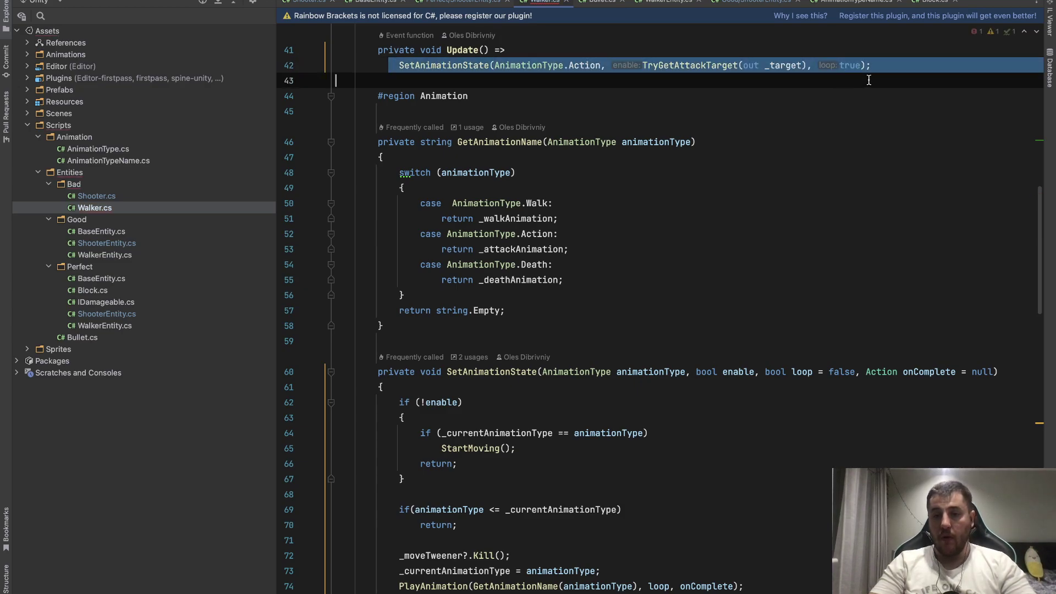
pyautogui.hotkey('shift', 'Left')
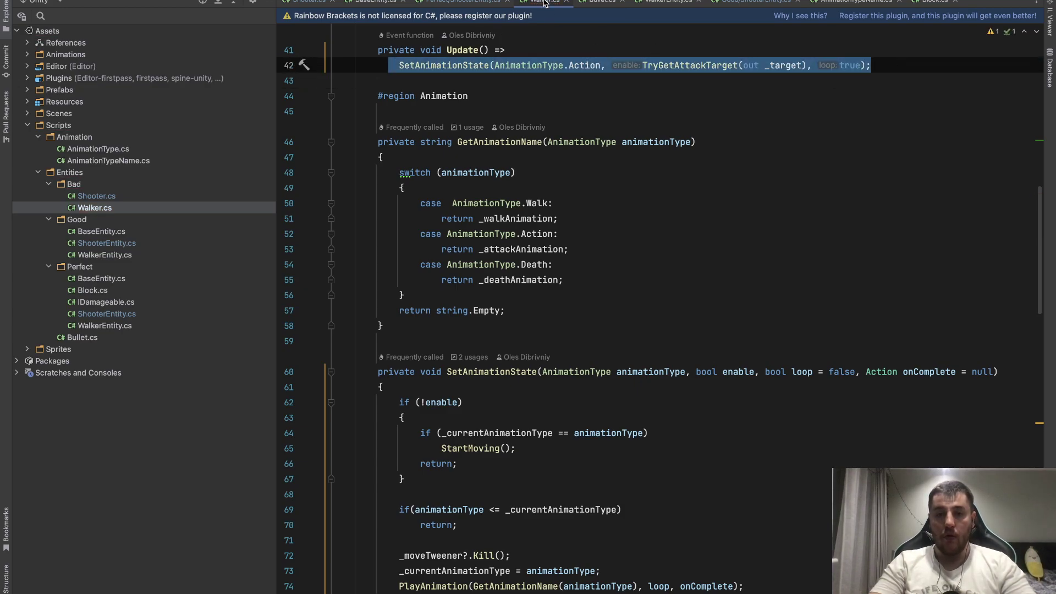
pyautogui.rightClick(543, 3)
pyautogui.press('Escape')
# Reopen Walker.cs and highlight the walk animation setup lines in StartMoving.
pyautogui.press('super+shift+w')
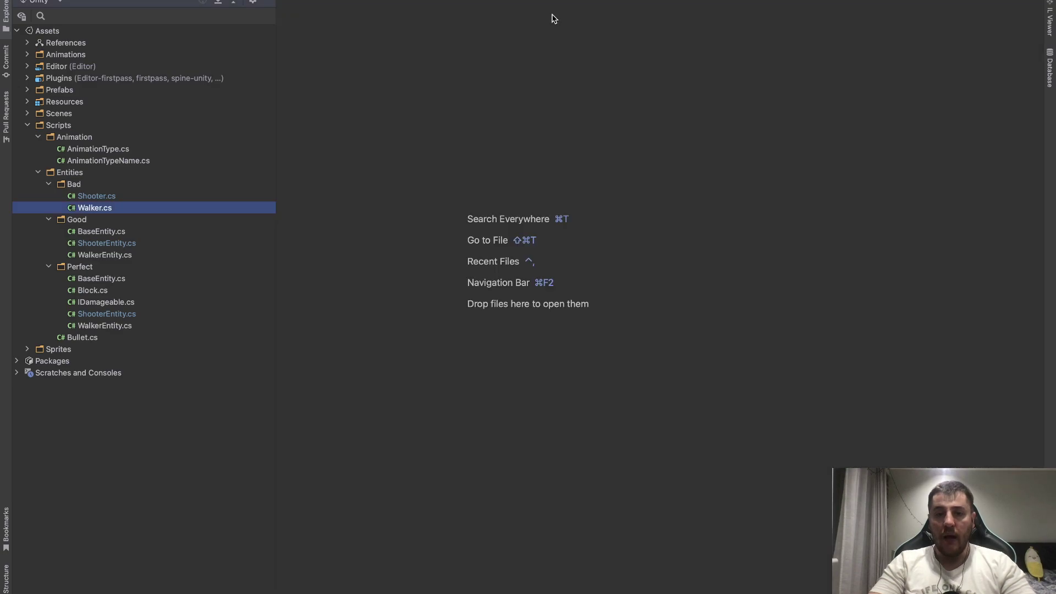
pyautogui.doubleClick(130, 207)
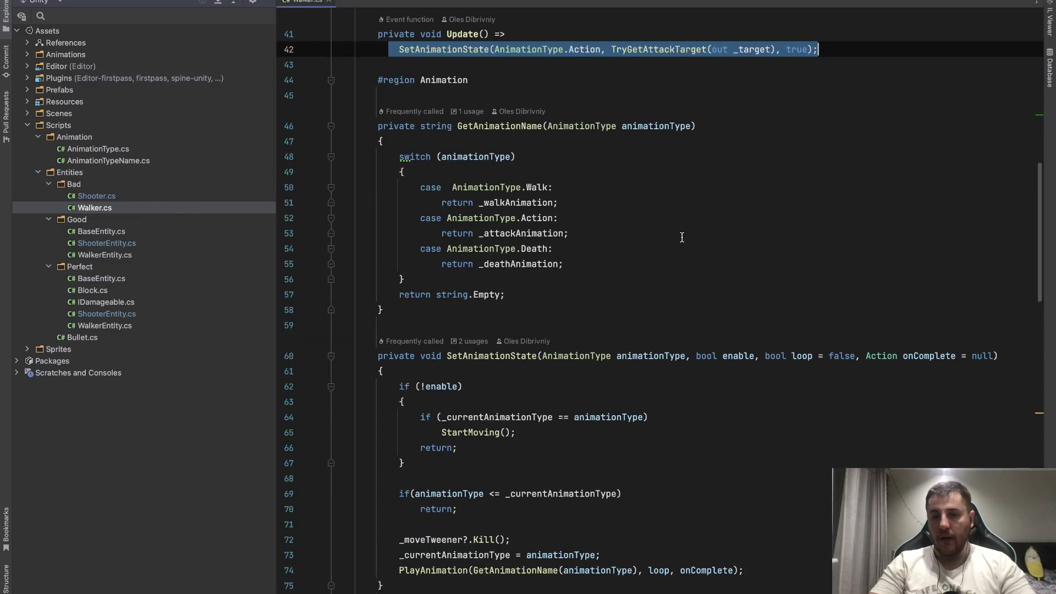
pyautogui.click(846, 50)
pyautogui.scroll(-5, 846, 50)
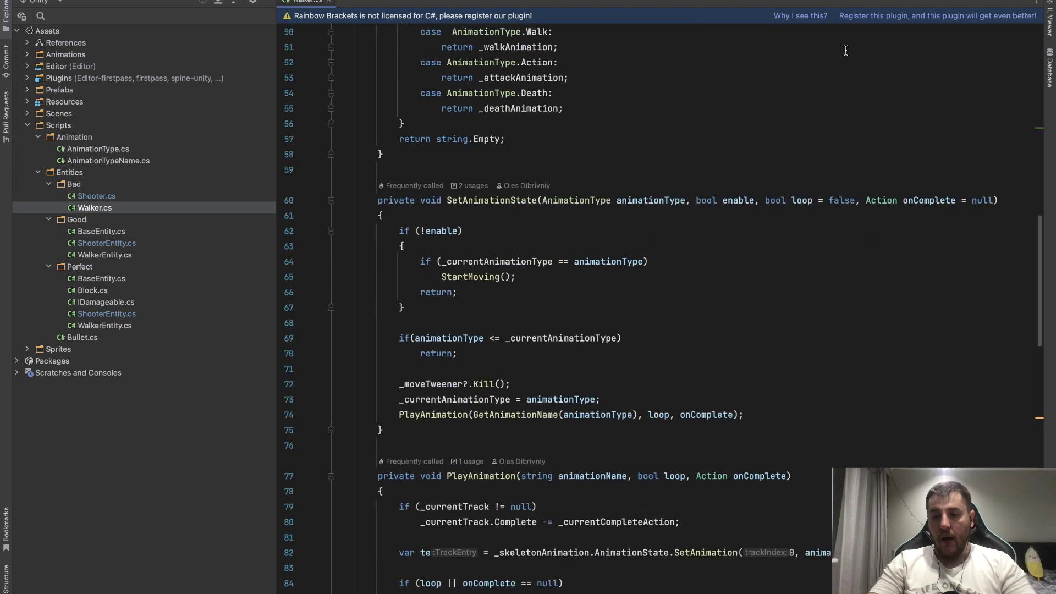
pyautogui.scroll(-4, 845, 50)
pyautogui.scroll(-2, 845, 50)
pyautogui.scroll(-2, 845, 50)
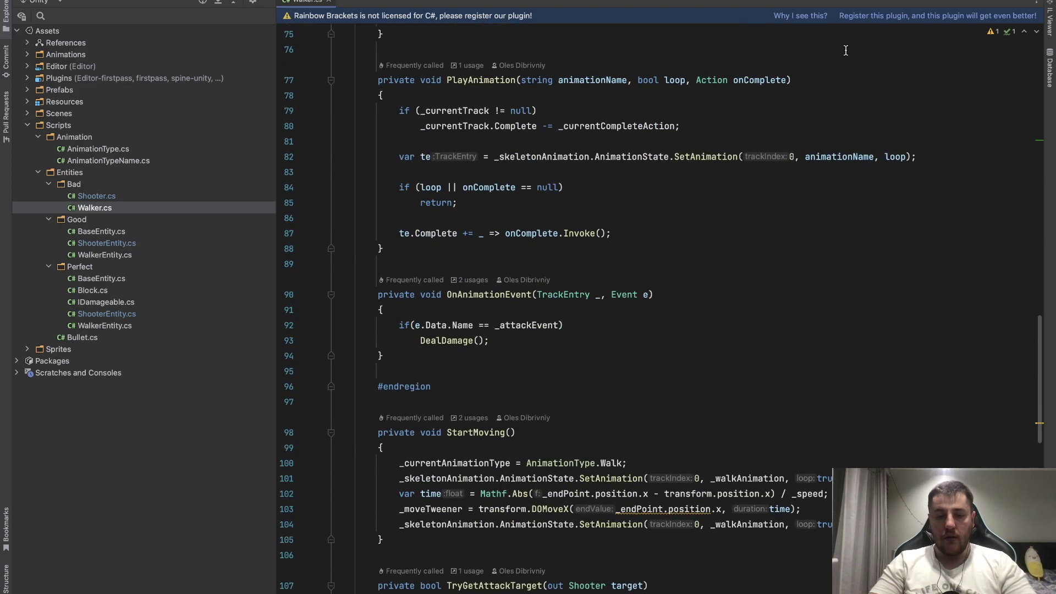
pyautogui.scroll(-1, 617, 438)
pyautogui.scroll(-1, 616, 438)
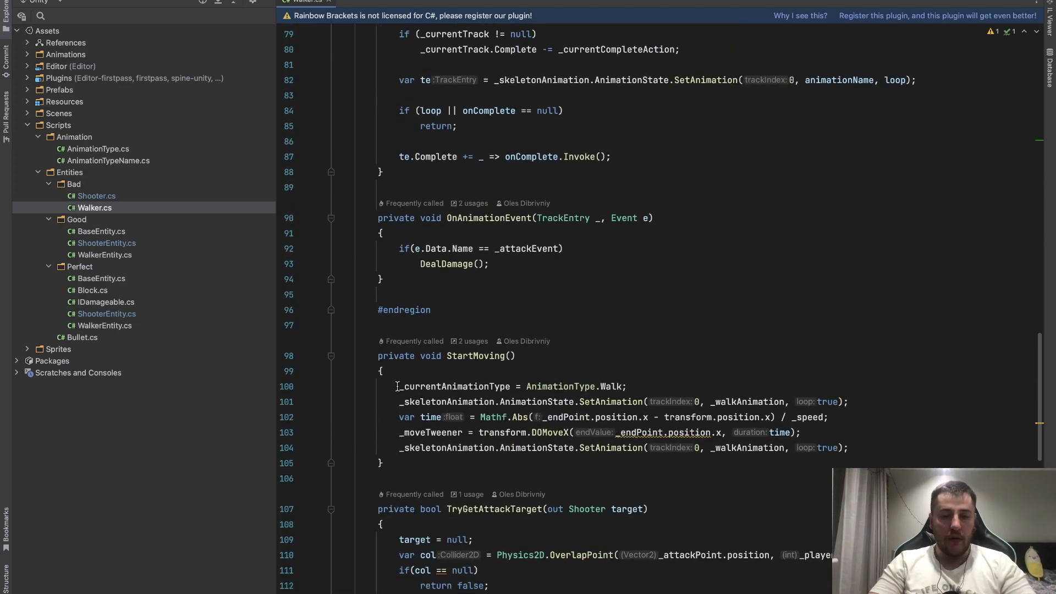
pyautogui.moveTo(397, 387)
pyautogui.mouseDown()
pyautogui.moveTo(880, 405)
pyautogui.moveTo(834, 389)
pyautogui.mouseUp()
pyautogui.scroll(-2, 834, 388)
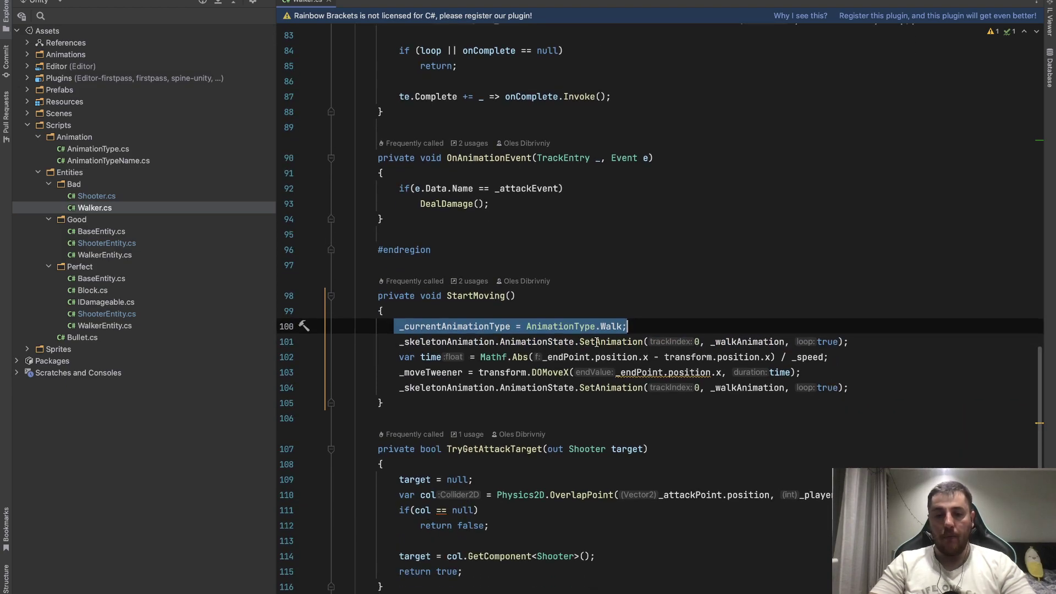
pyautogui.click(432, 313)
pyautogui.moveTo(399, 326); pyautogui.dragTo(851, 342)
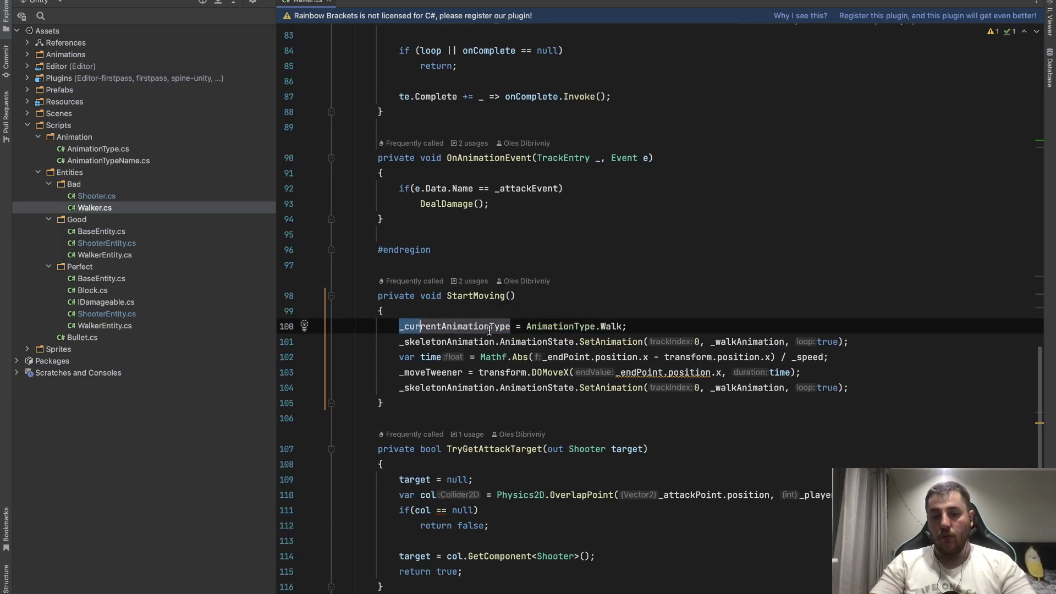
pyautogui.click(895, 343)
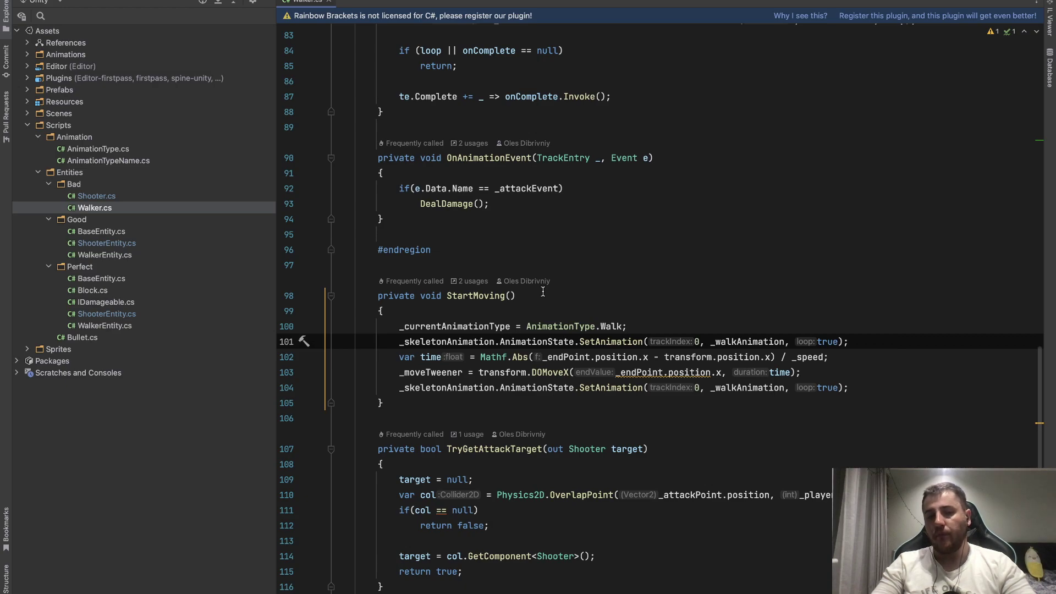
# Jump to the declaration of the StartMoving method in Walker.cs.
pyautogui.scroll(3, 543, 292)
pyautogui.scroll(3, 544, 293)
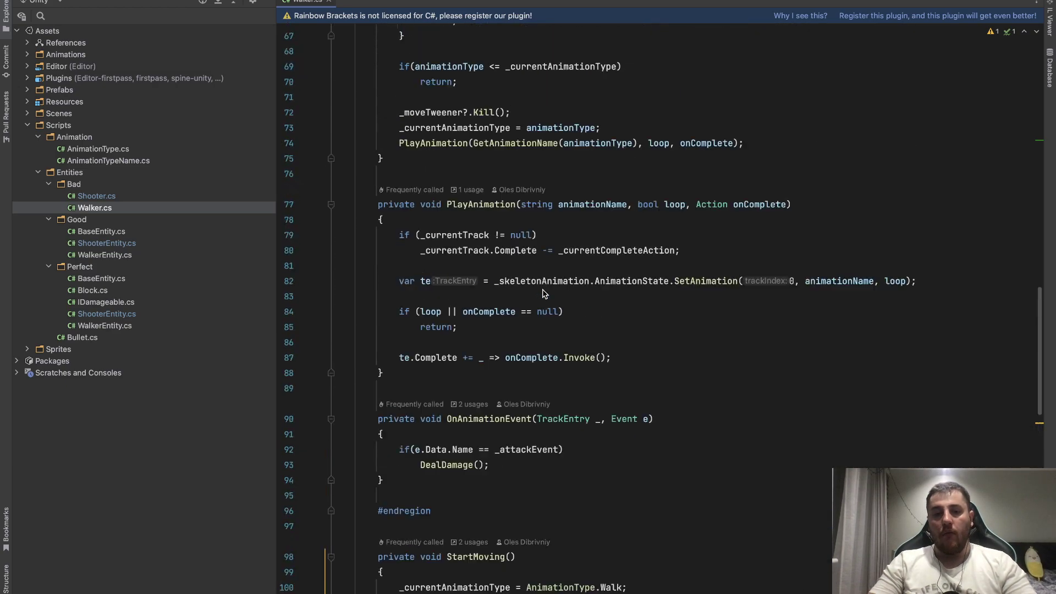
pyautogui.scroll(-3, 543, 293)
pyautogui.click(474, 402)
pyautogui.scroll(1, 472, 402)
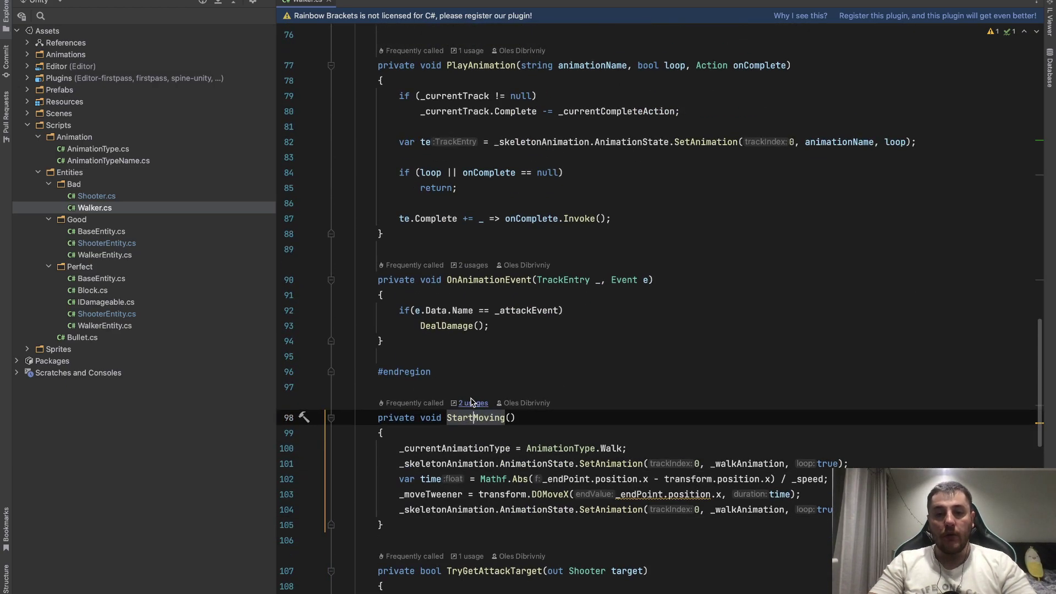
pyautogui.scroll(3, 472, 402)
pyautogui.scroll(2, 471, 402)
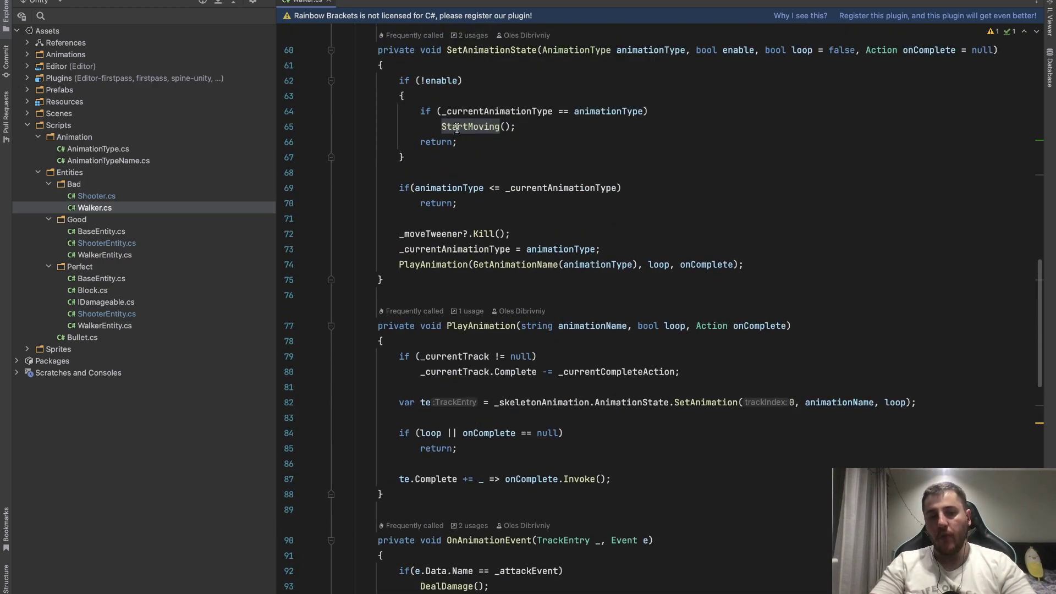
pyautogui.moveTo(457, 128)
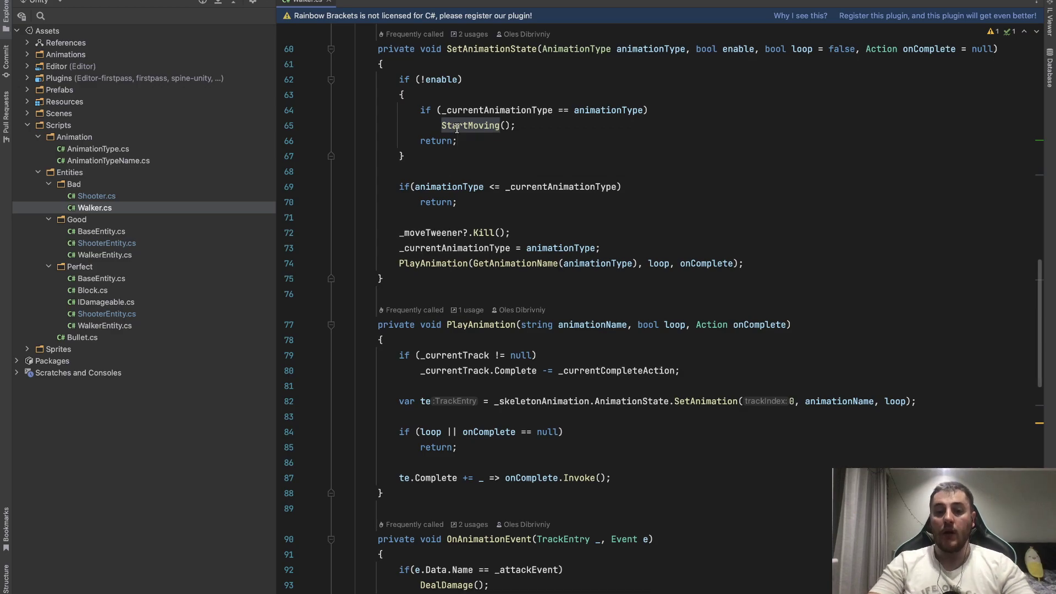
pyautogui.keyDown('ctrl'); pyautogui.click(457, 128); pyautogui.keyUp('ctrl')
pyautogui.click(430, 160)
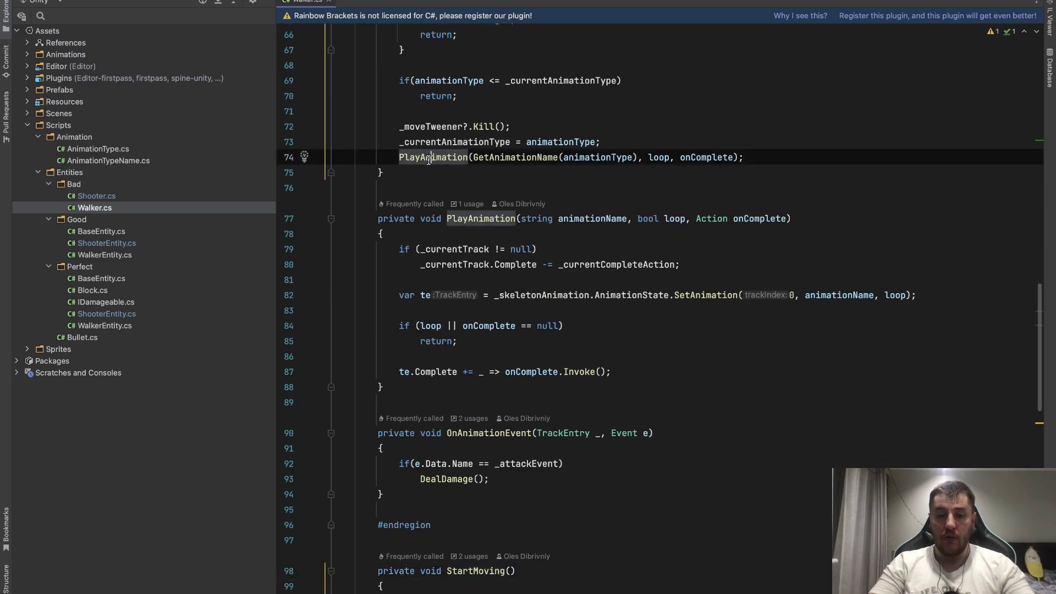
# Select StartMoving's body and its Walk animation line, then go back to Unity.
pyautogui.scroll(-3, 430, 160)
pyautogui.scroll(-1, 434, 251)
pyautogui.scroll(-1, 435, 250)
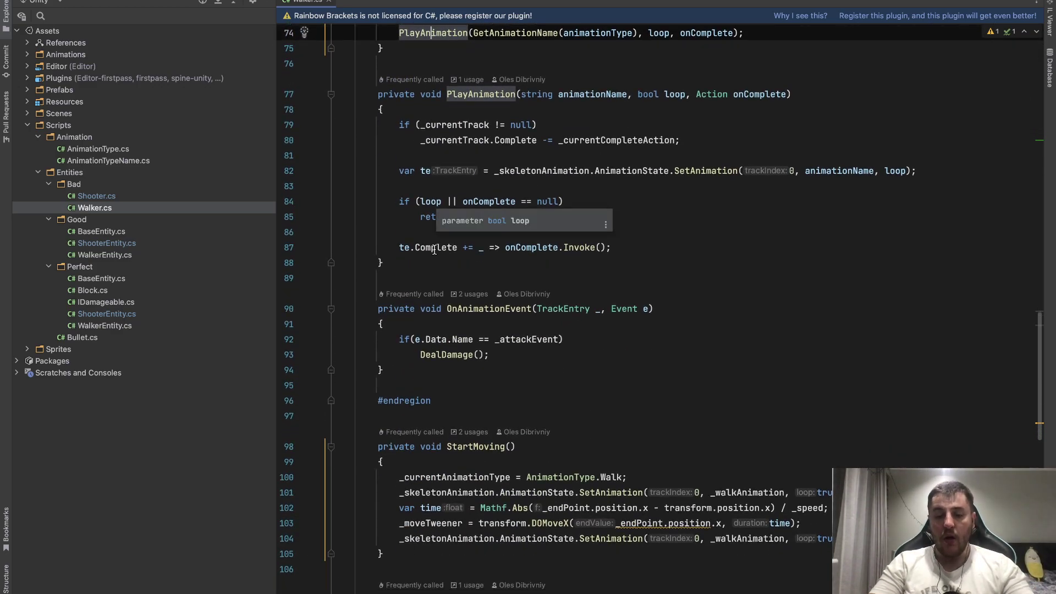
pyautogui.moveTo(392, 484); pyautogui.dragTo(831, 539)
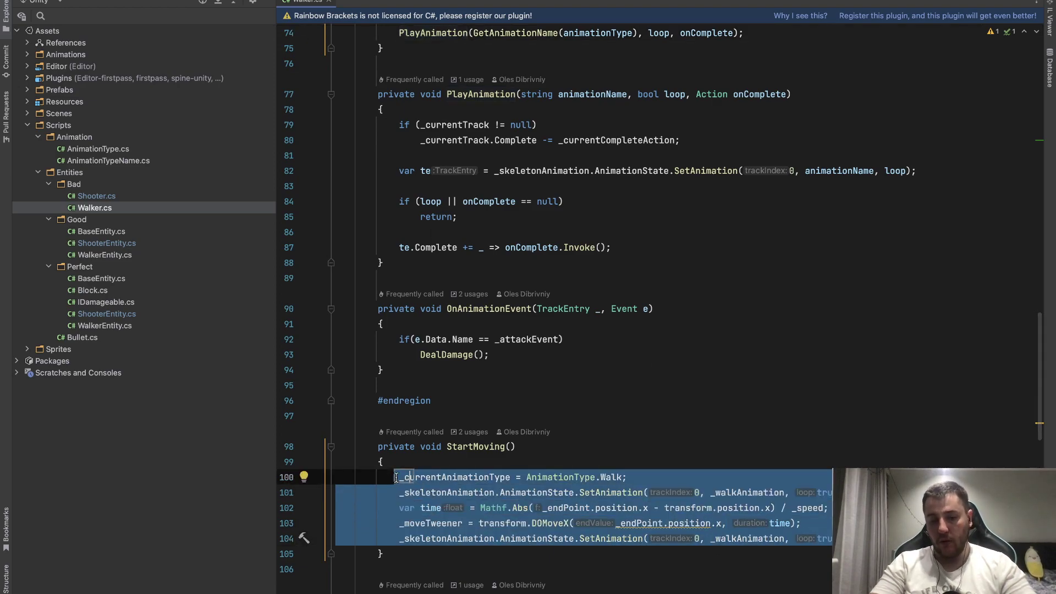
pyautogui.moveTo(399, 478); pyautogui.dragTo(628, 478)
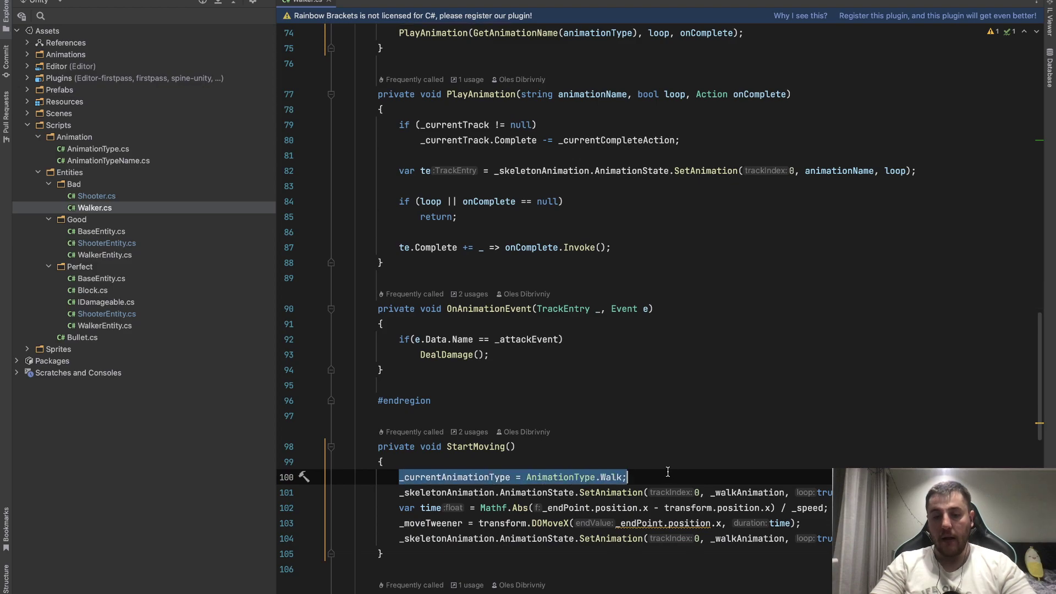
pyautogui.hotkey('ctrl', 'Left')
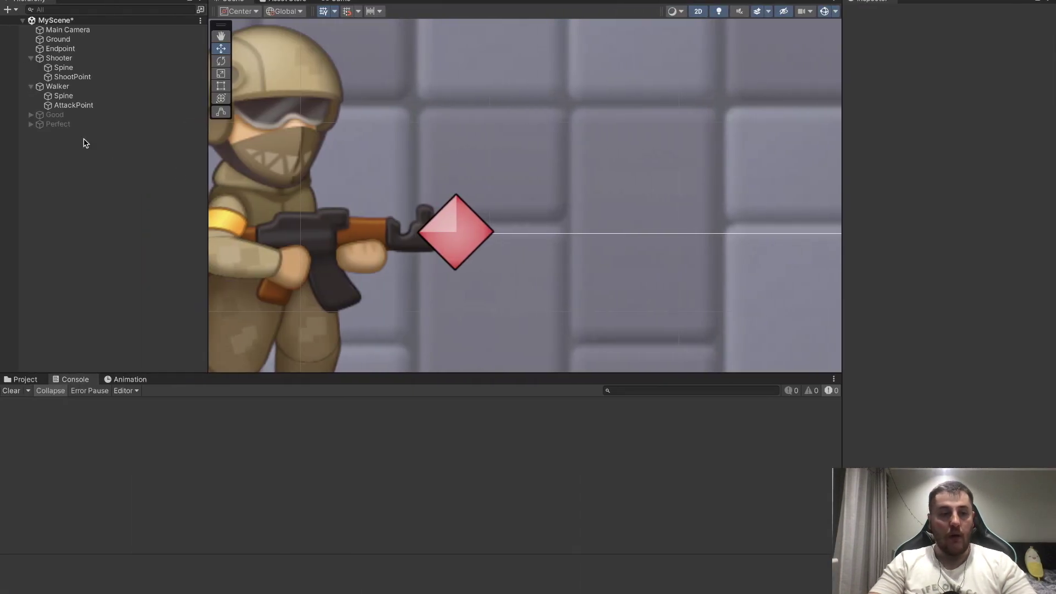
# Show the Walker's Spine animation assets in the Project window and zoom out the Scene view.
pyautogui.moveTo(55, 114); pyautogui.dragTo(25, 376)
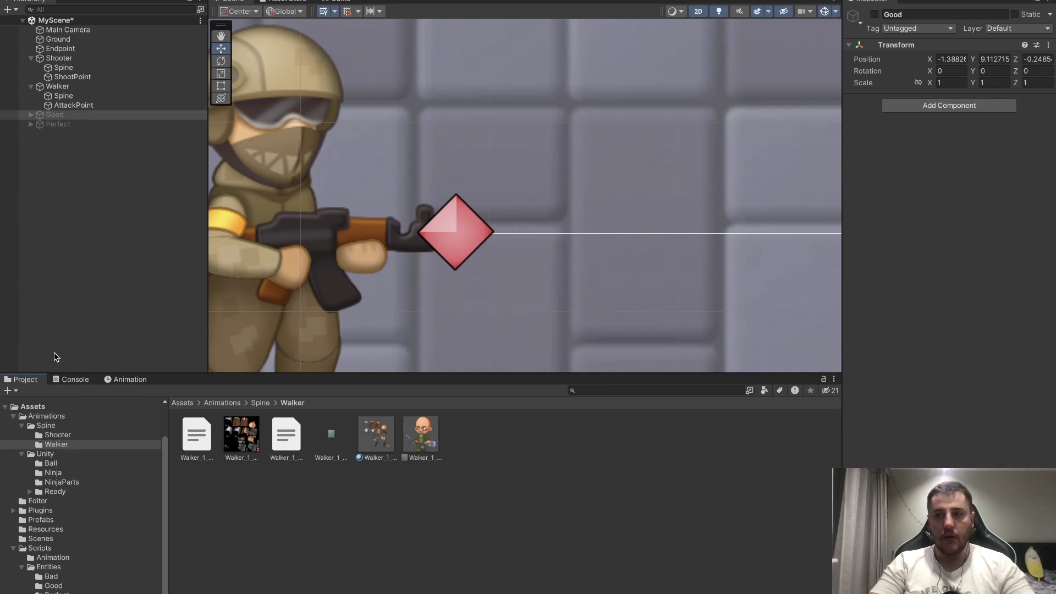
pyautogui.scroll(-3, 299, 216)
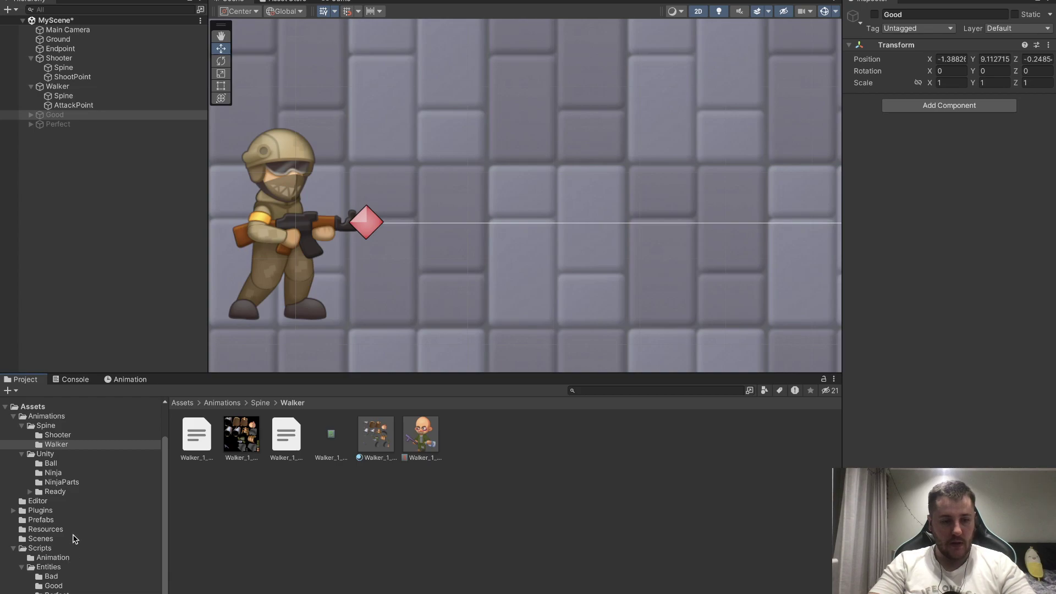
# Select the Bullet prefab in Assets/Prefabs and set its Rigidbody 2D Body Type to Kinematic.
pyautogui.click(56, 521)
pyautogui.click(199, 434)
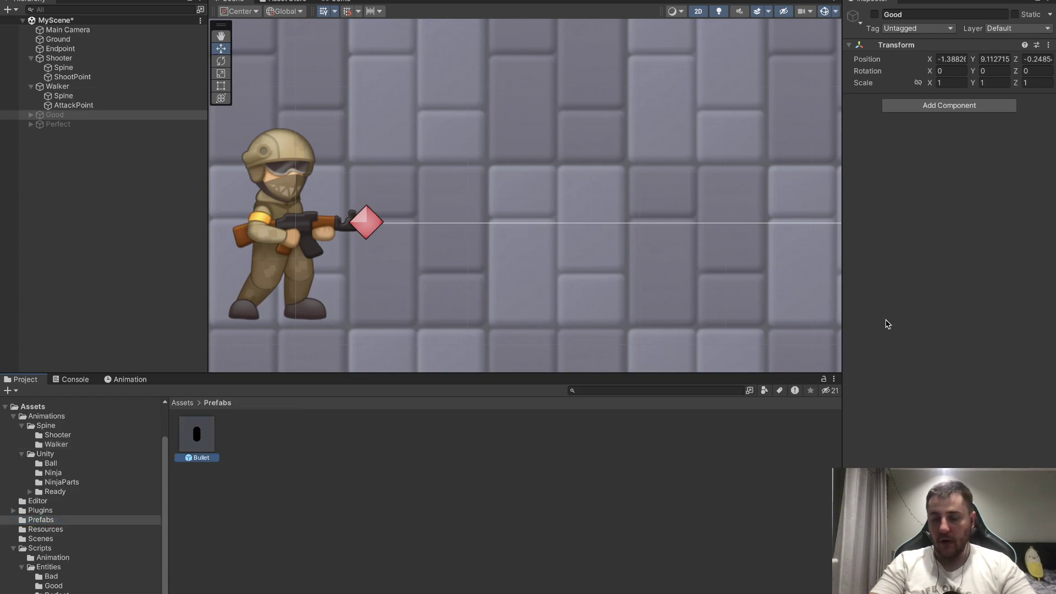
pyautogui.scroll(-4, 935, 234)
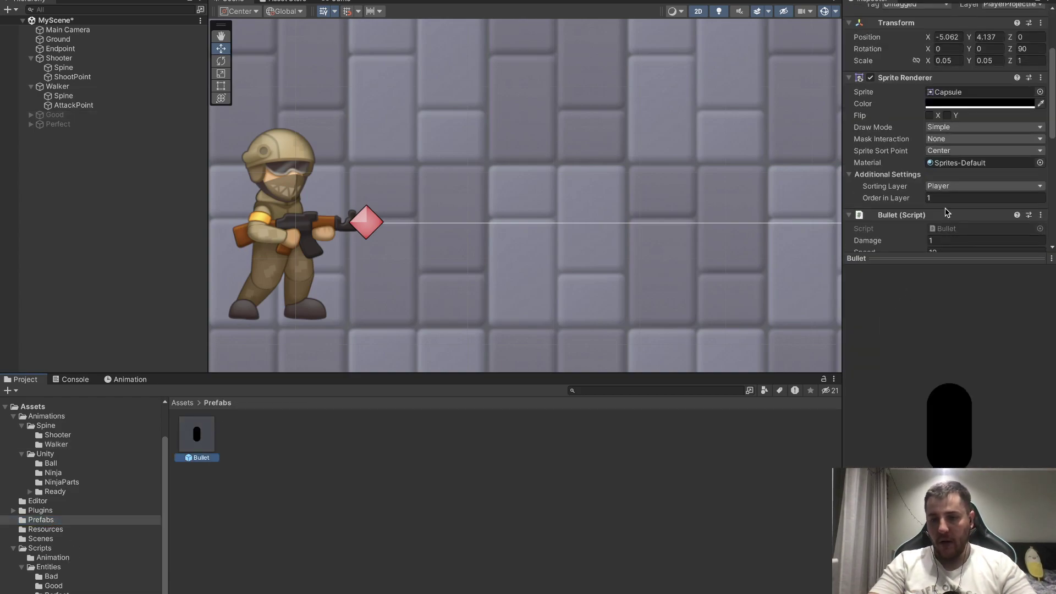
pyautogui.scroll(-4, 942, 195)
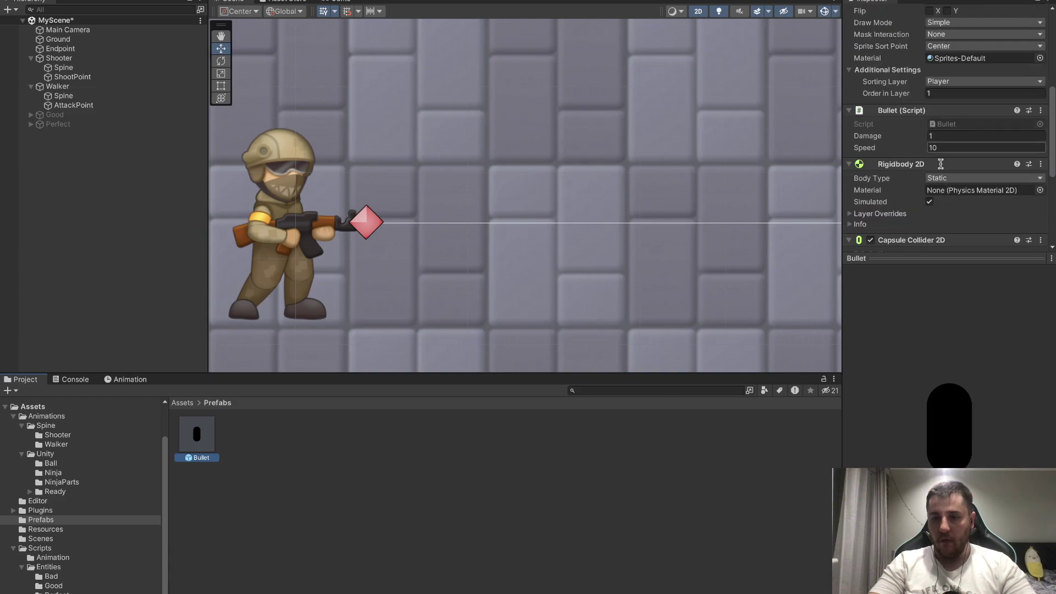
pyautogui.scroll(-4, 926, 204)
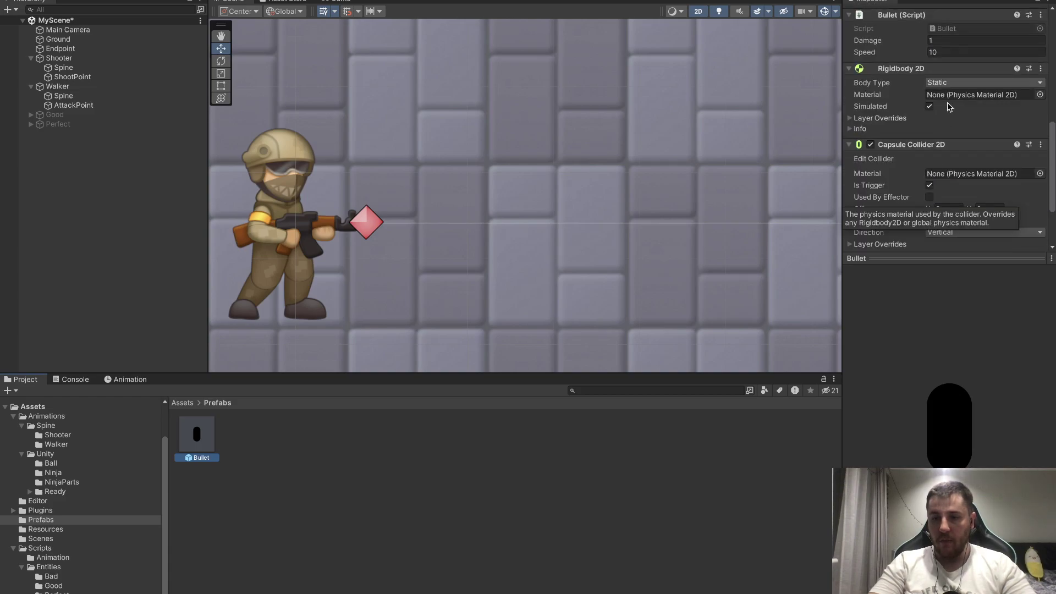
pyautogui.click(950, 82)
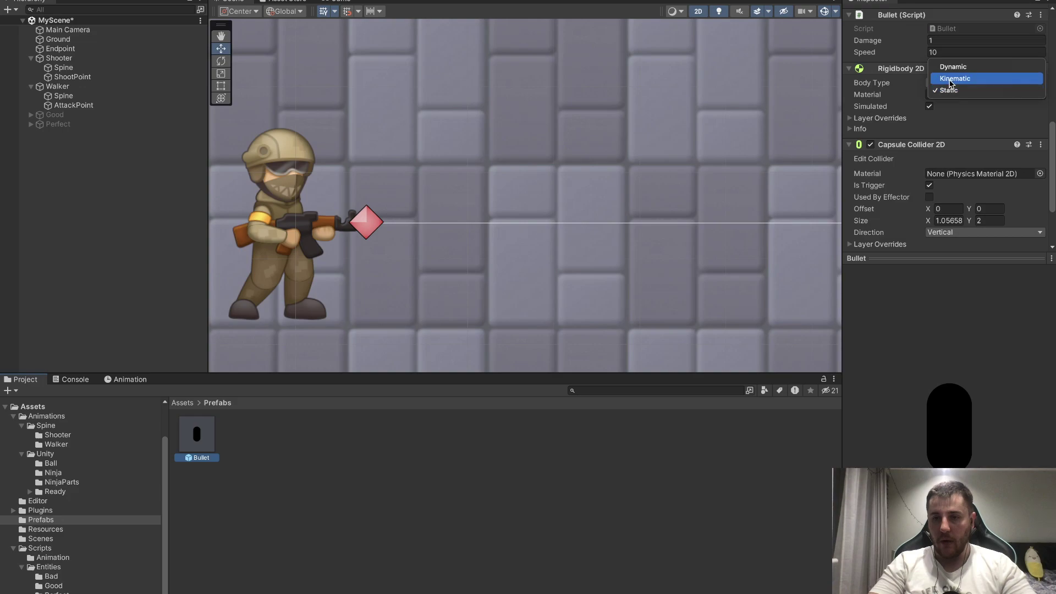
pyautogui.click(949, 90)
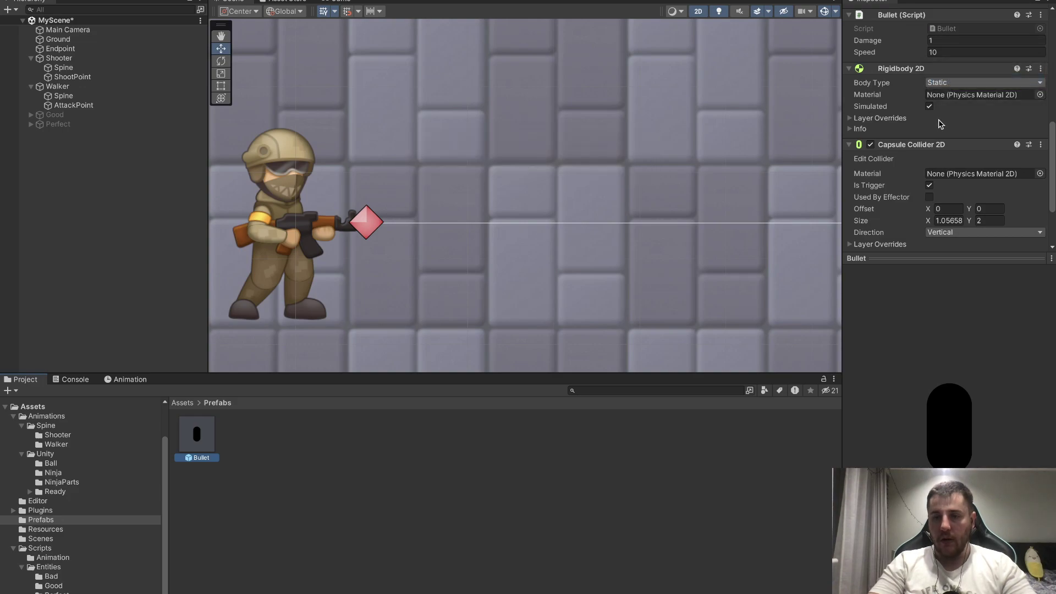
# Enable Use Full Kinematic Contacts and set Collision Detection to Continuous.
pyautogui.scroll(-2, 930, 110)
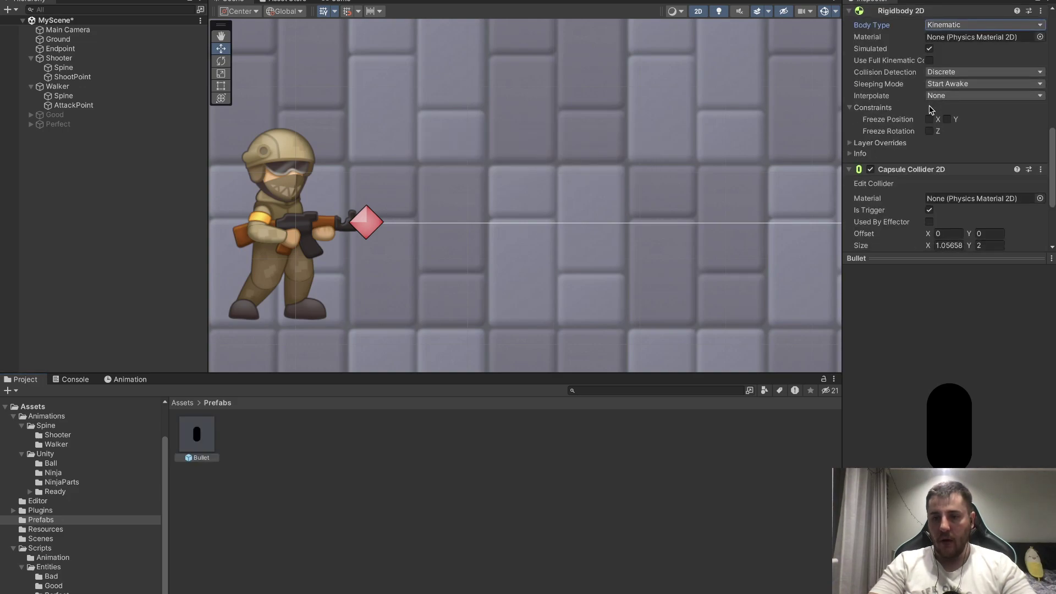
pyautogui.click(930, 61)
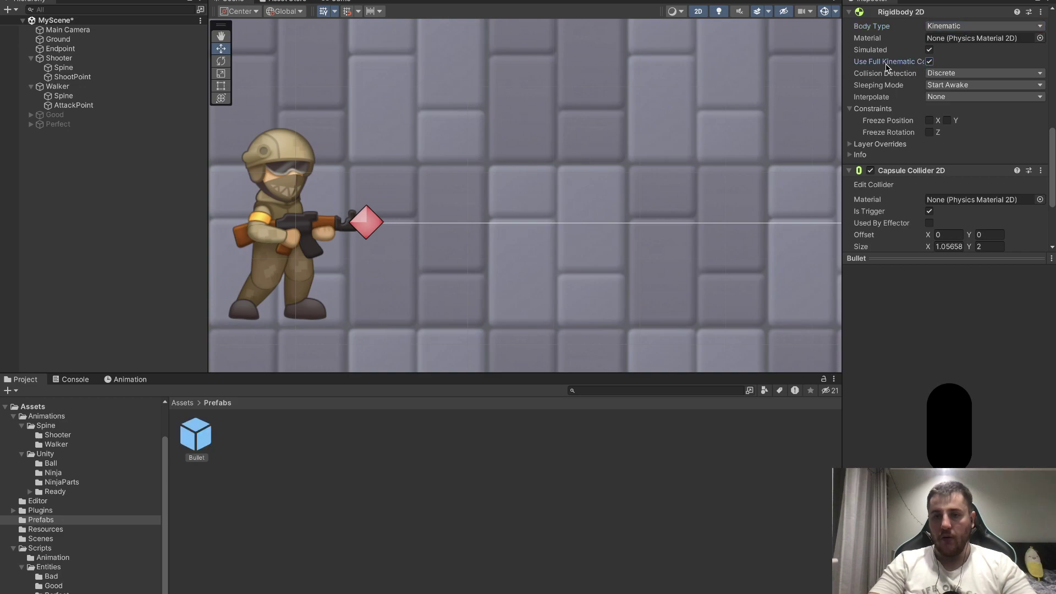
pyautogui.scroll(-2, 887, 67)
pyautogui.scroll(-3, 887, 67)
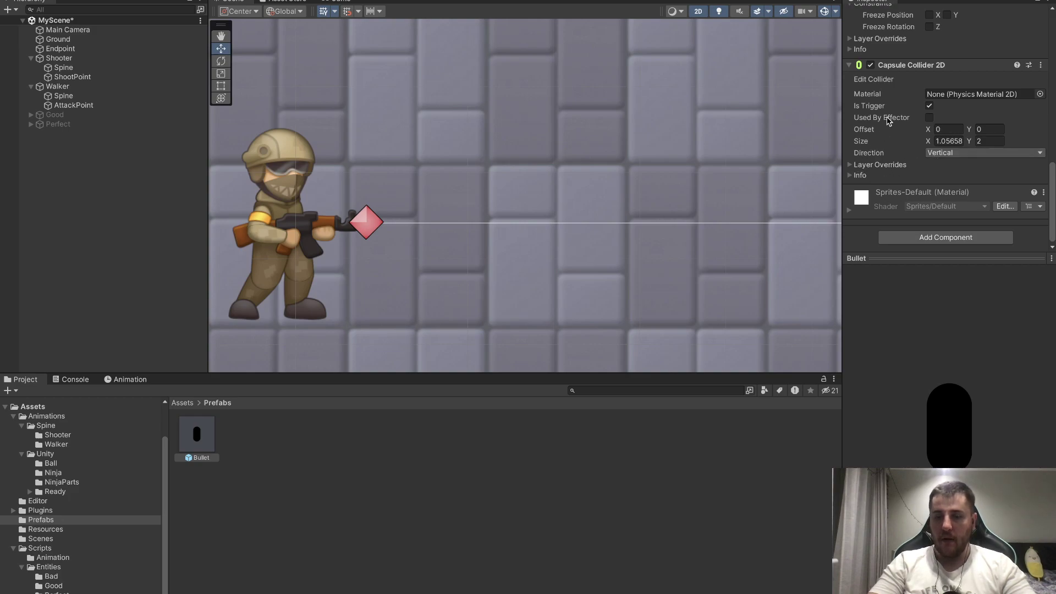
pyautogui.scroll(2, 886, 121)
pyautogui.scroll(2, 887, 121)
pyautogui.scroll(1, 887, 121)
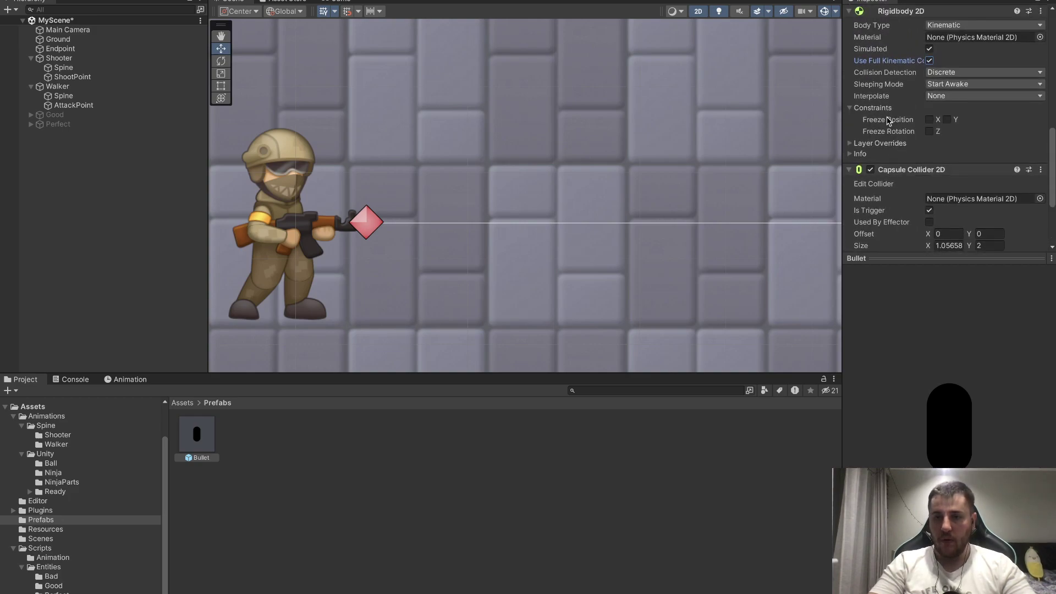
pyautogui.scroll(1, 897, 122)
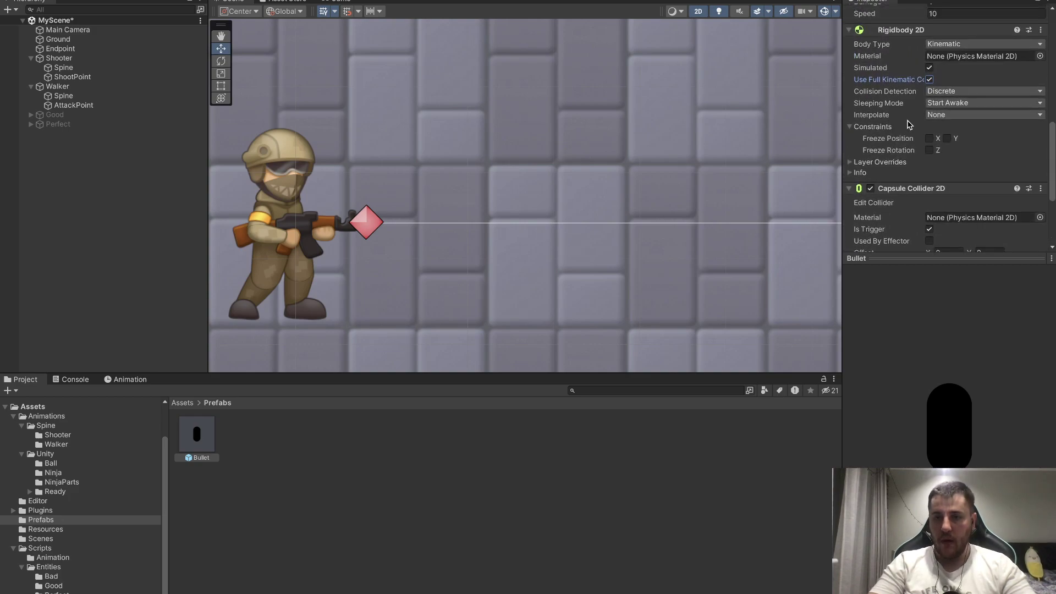
pyautogui.click(954, 95)
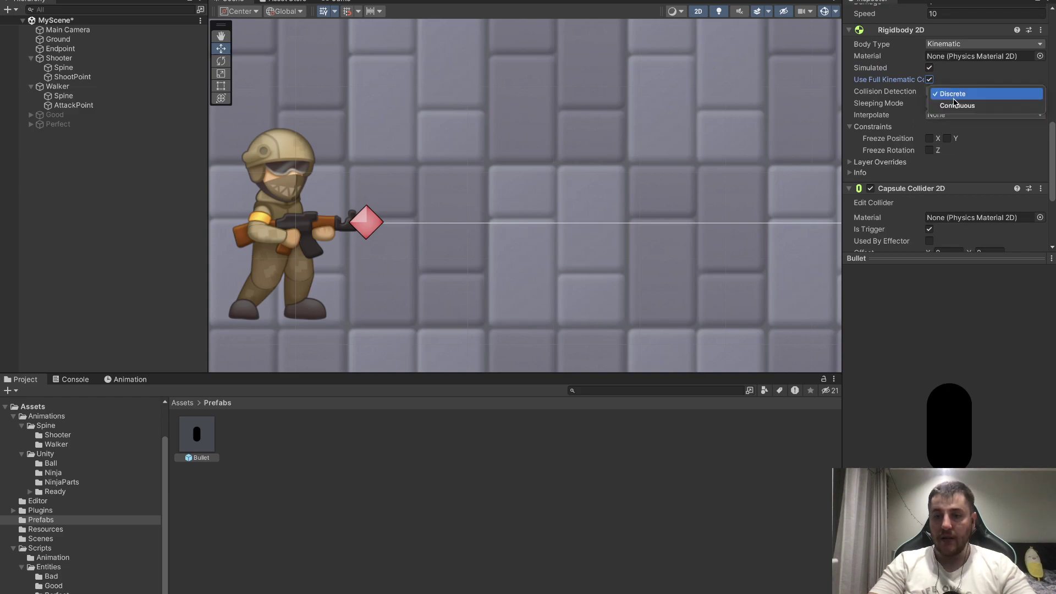
pyautogui.click(956, 105)
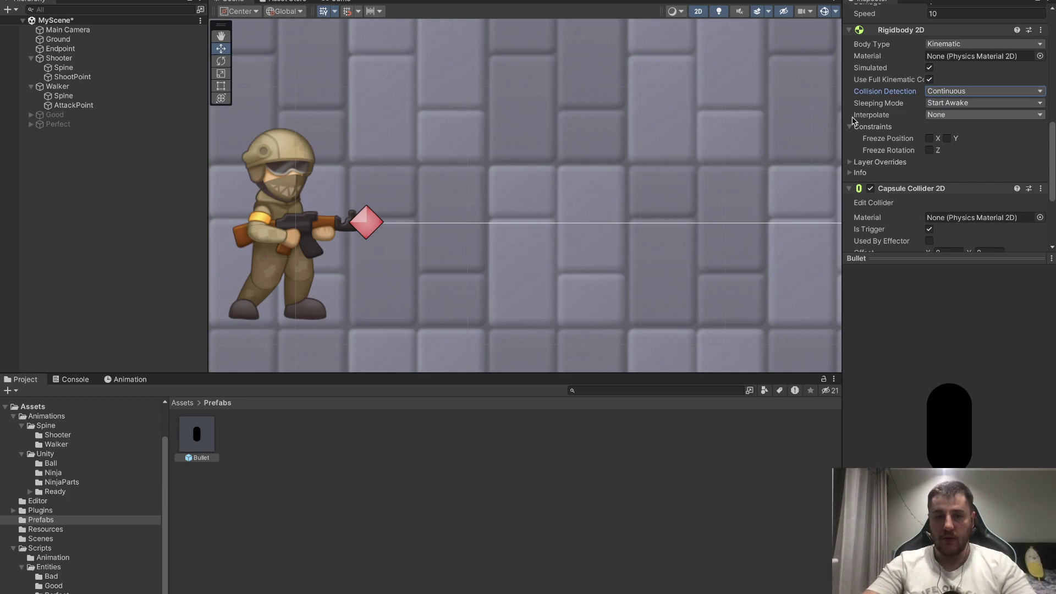
pyautogui.scroll(-3, 500, 78)
pyautogui.scroll(-3, 498, 81)
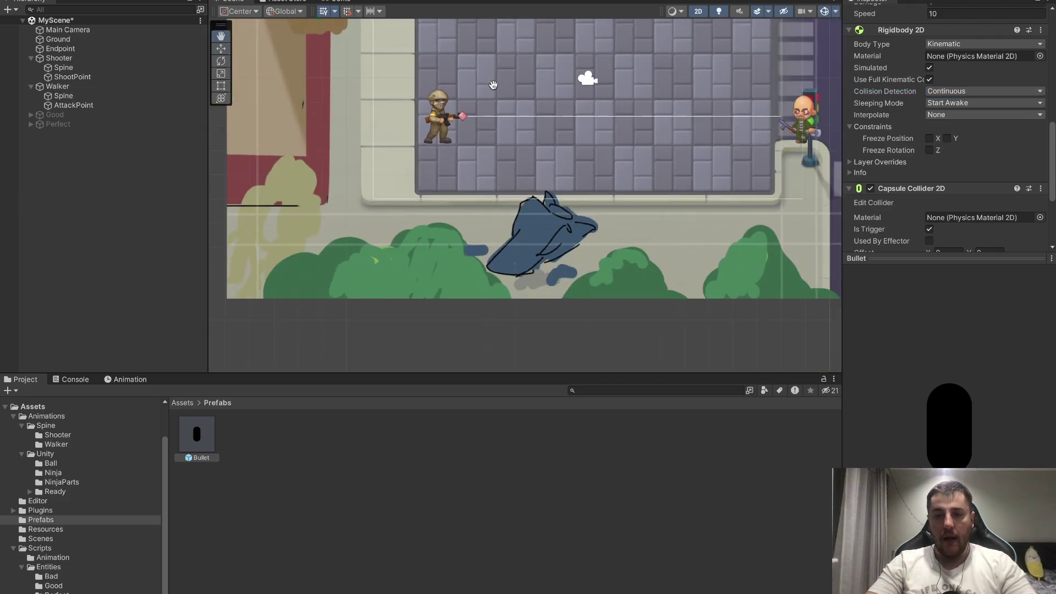
pyautogui.moveTo(493, 85); pyautogui.dragTo(455, 125, button='middle')
pyautogui.click(100, 89)
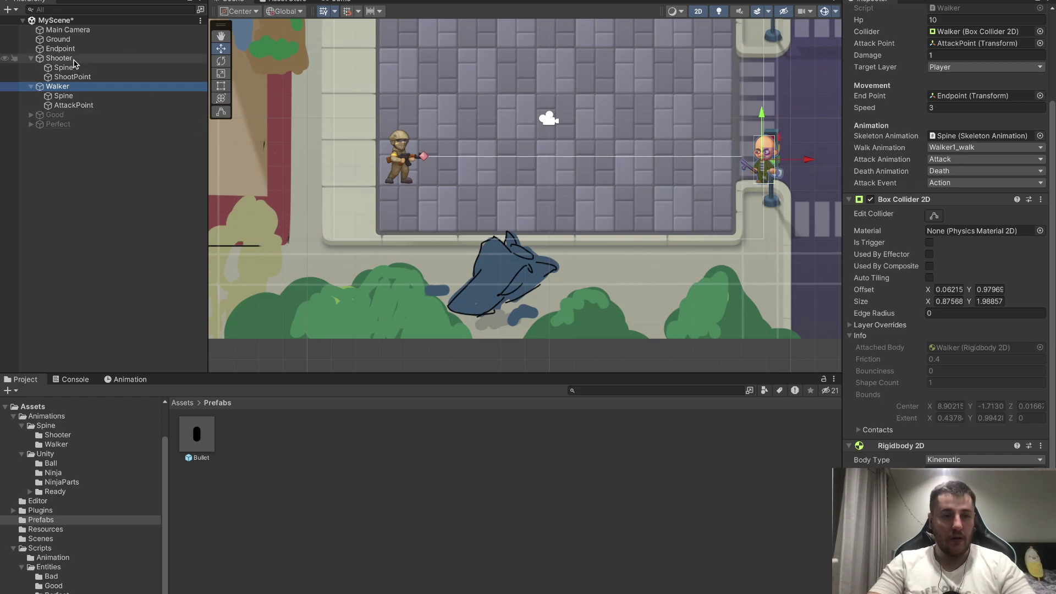
pyautogui.click(73, 60)
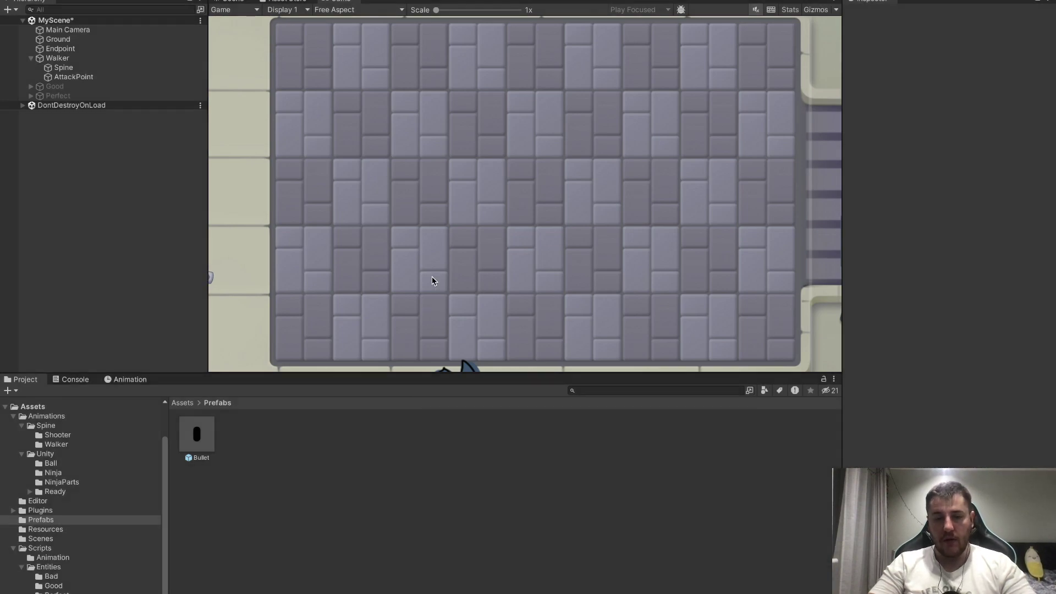
pyautogui.hotkey('ctrl', 'p')
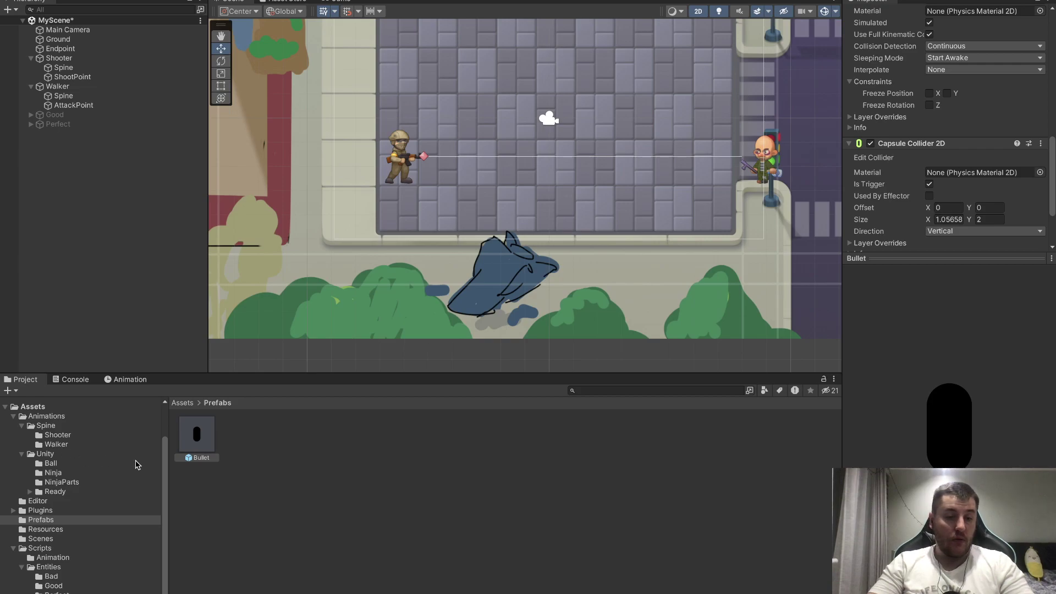
# Open the Bullet prefab, change its Speed from 3 to 5, and return to MyScene.
pyautogui.scroll(-3, 926, 92)
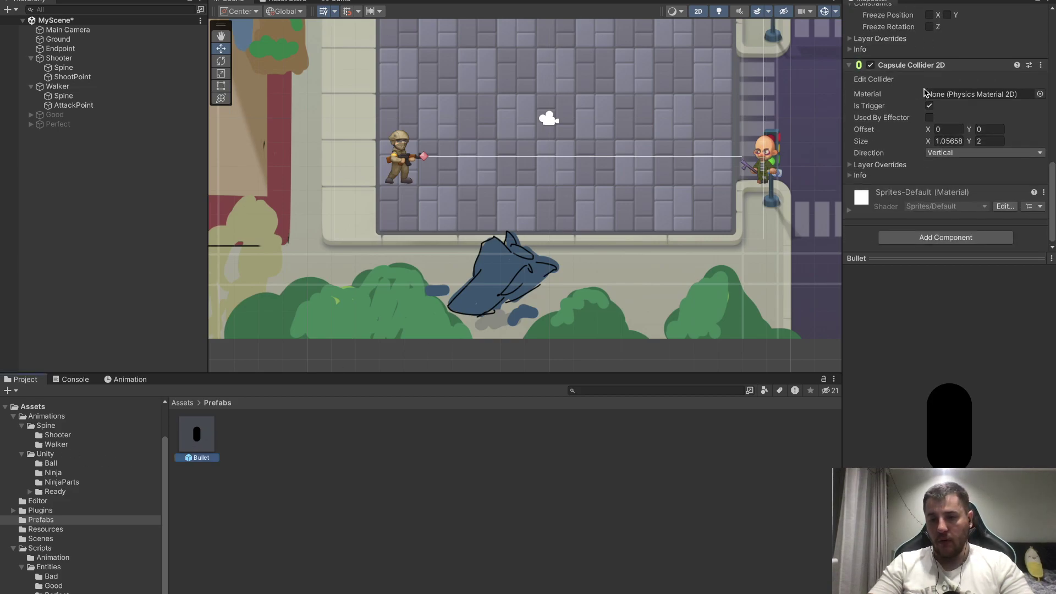
pyautogui.doubleClick(184, 443)
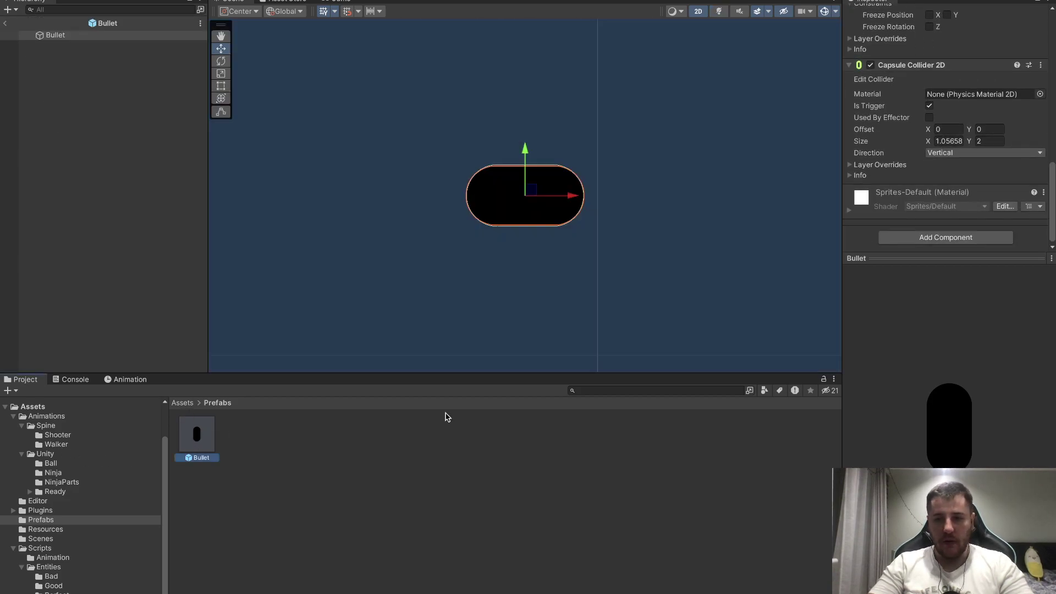
pyautogui.click(939, 266)
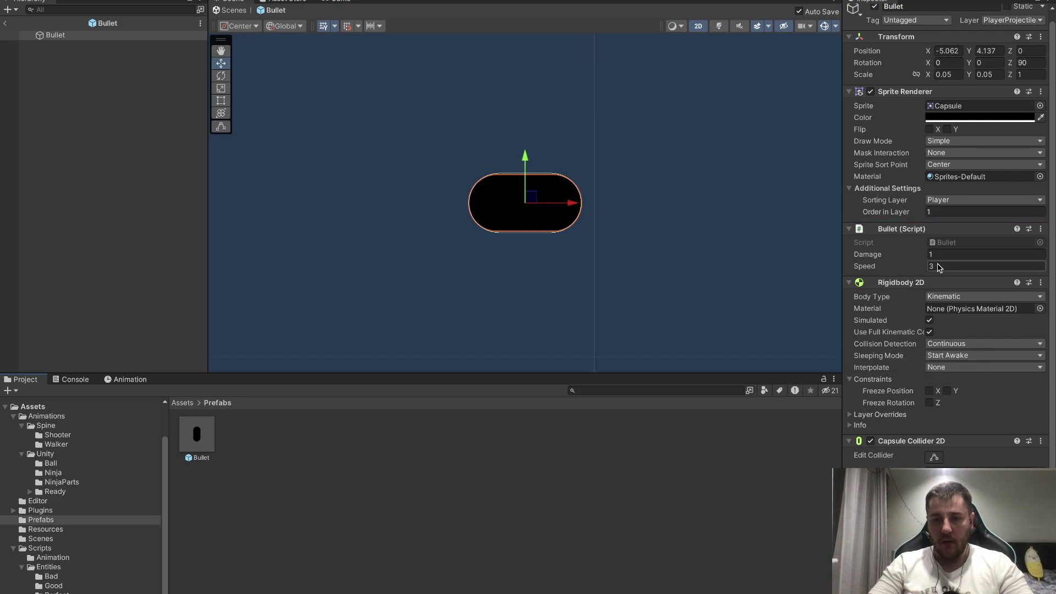
pyautogui.write('5')
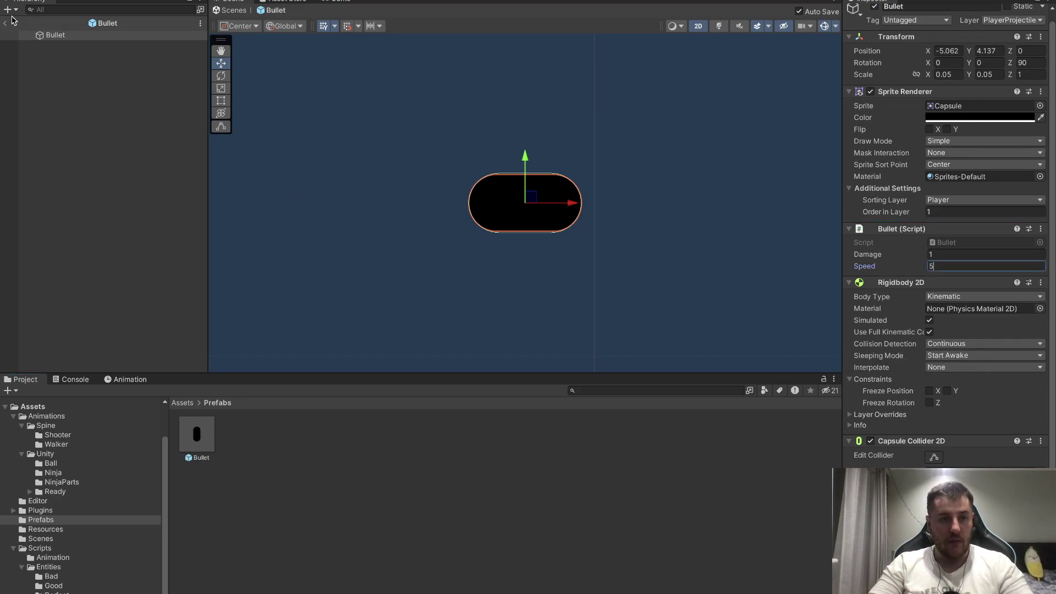
pyautogui.click(5, 23)
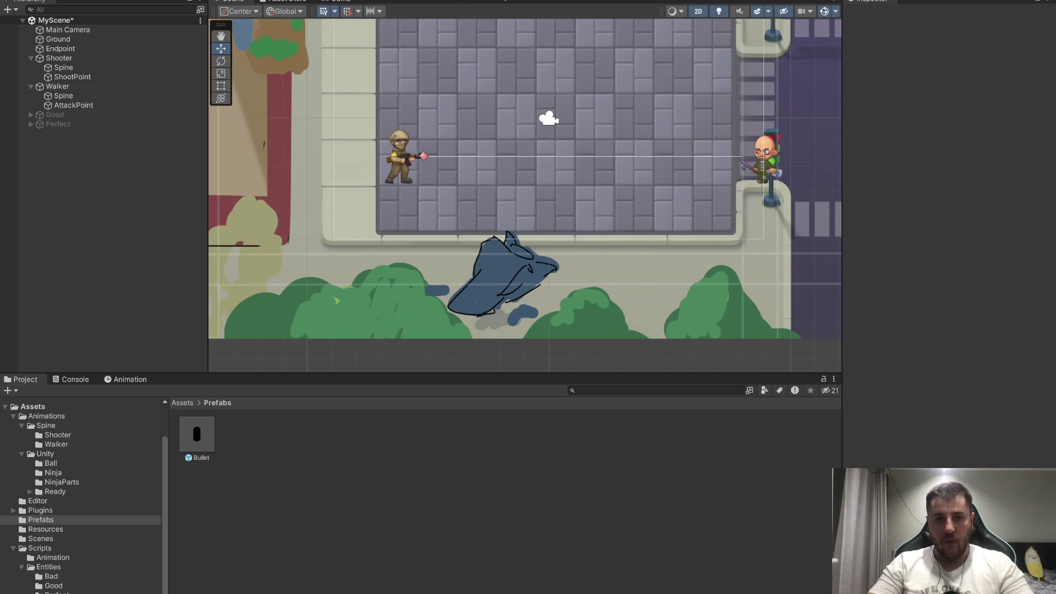
# Play MyScene to watch the Walker destroy the Shooter, then stop Play mode.
pyautogui.hotkey('ctrl', 'p')
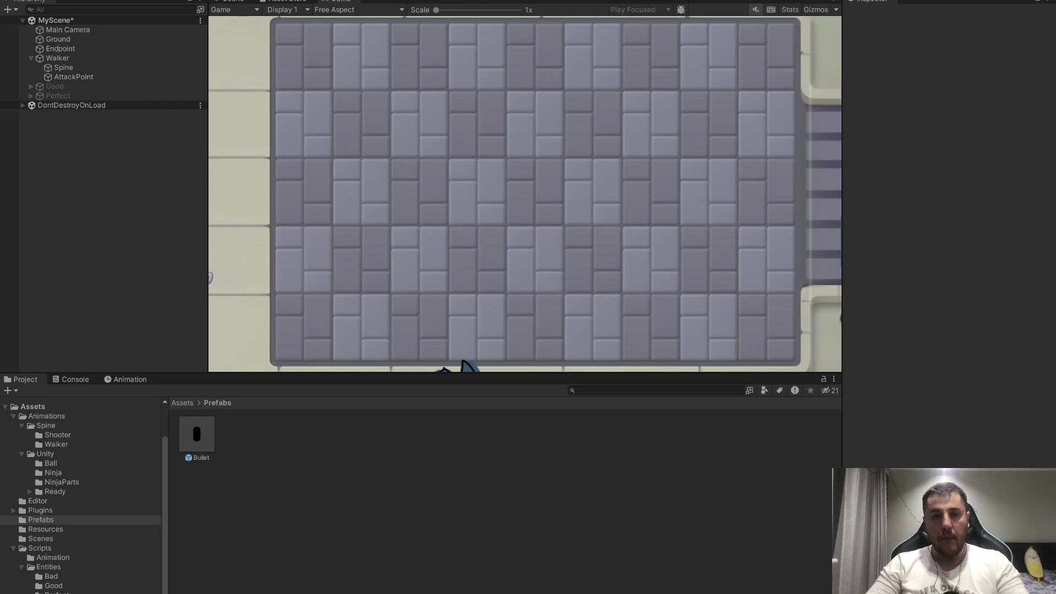
pyautogui.hotkey('ctrl', 'p')
# Chain .SetEase(Ease.Linear) onto the DOMoveX tween on Walker.cs line 103, then return to Unity.
pyautogui.press('super+Tab')
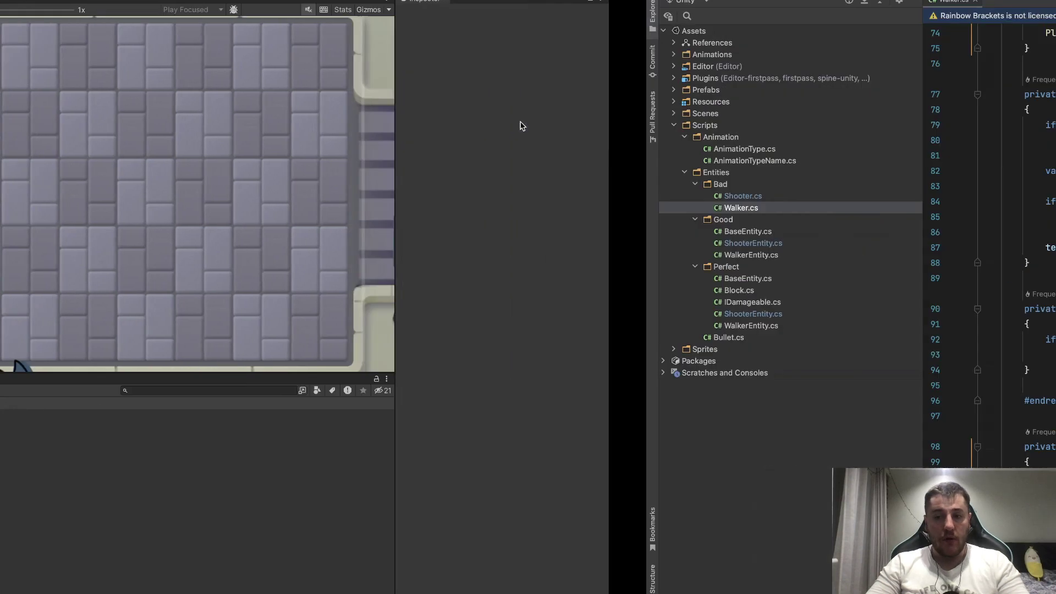
pyautogui.scroll(10, 534, 126)
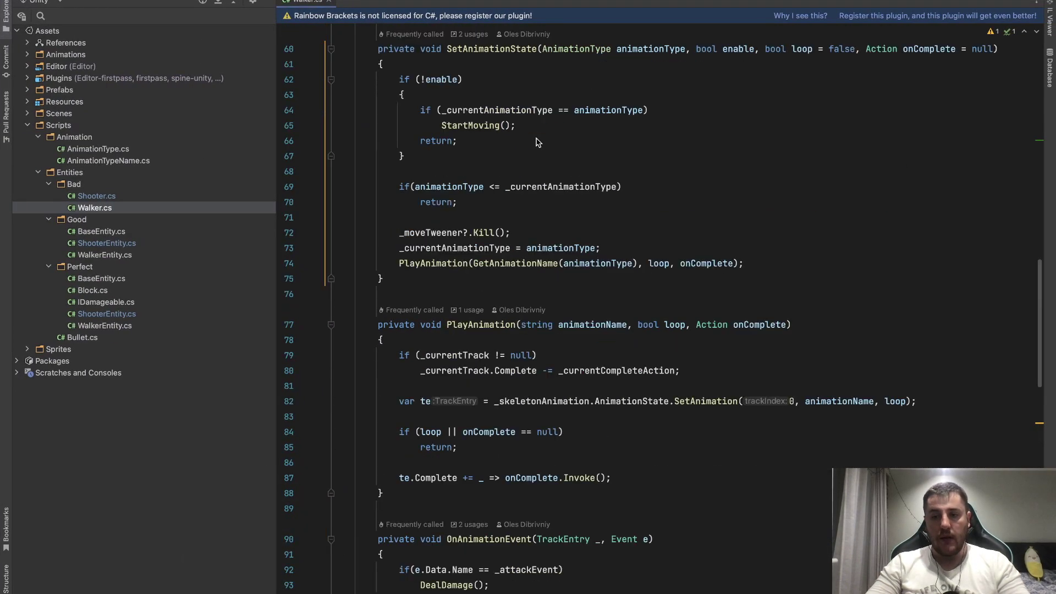
pyautogui.scroll(8, 535, 132)
pyautogui.scroll(7, 537, 140)
pyautogui.scroll(-4, 537, 141)
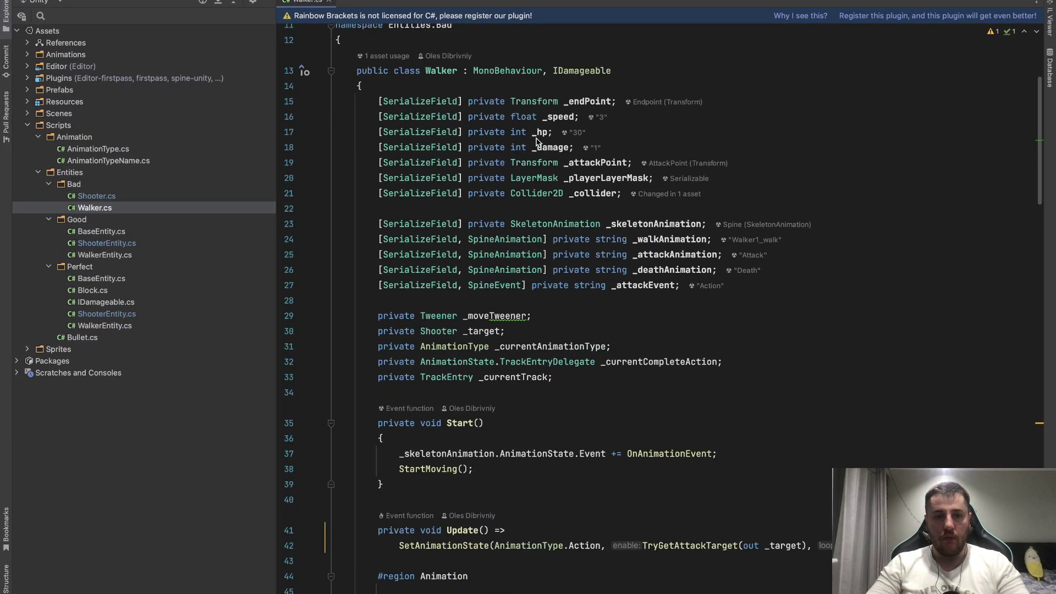
pyautogui.scroll(-4, 537, 141)
pyautogui.scroll(-1, 537, 141)
pyautogui.scroll(-1, 537, 141)
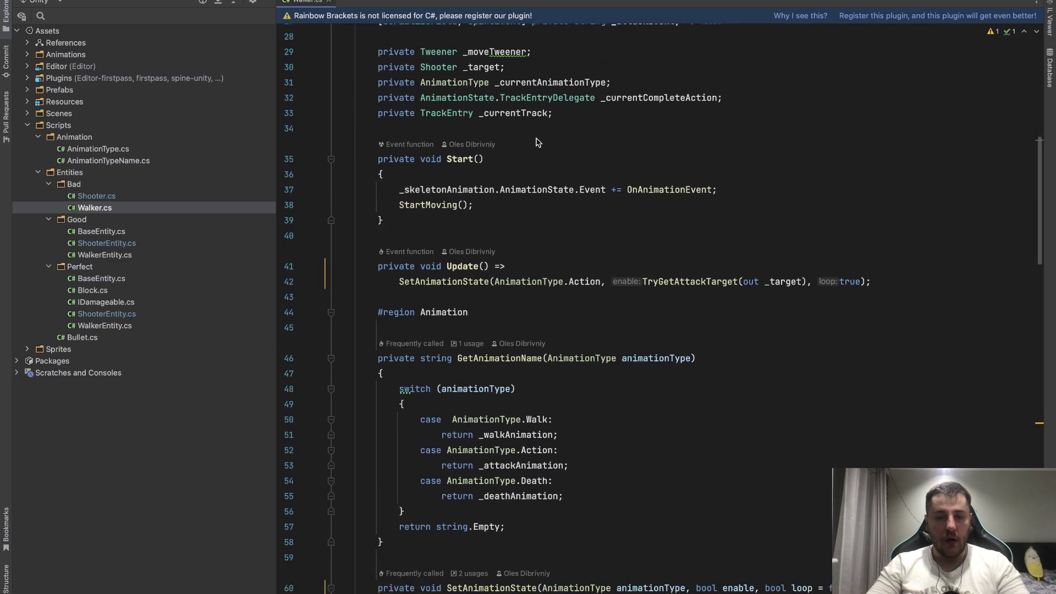
pyautogui.scroll(-3, 538, 142)
pyautogui.scroll(-5, 538, 143)
pyautogui.scroll(-8, 538, 143)
pyautogui.scroll(-2, 611, 521)
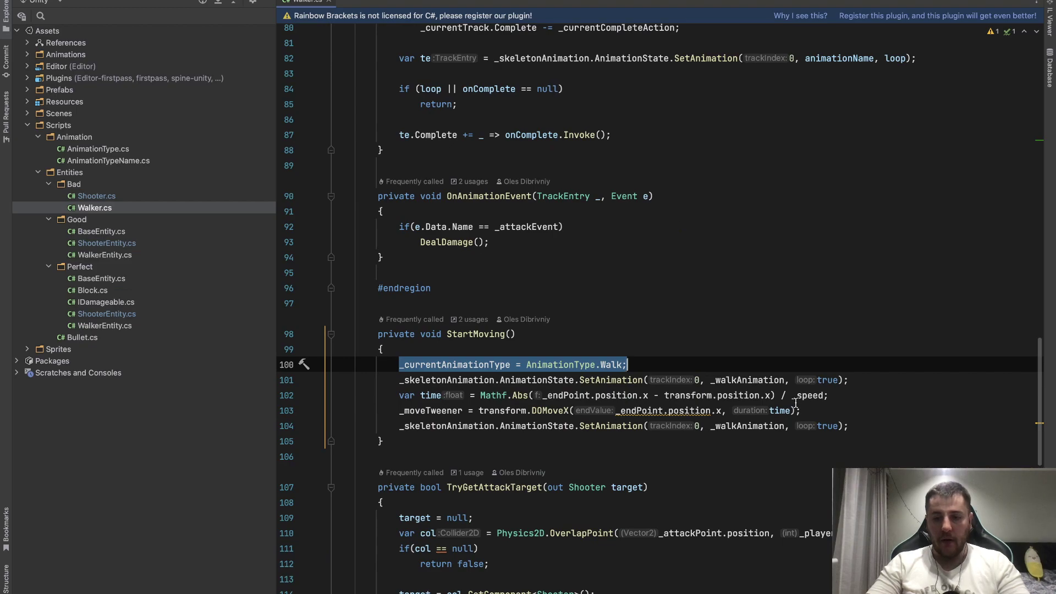
pyautogui.click(796, 411)
pyautogui.write('.')
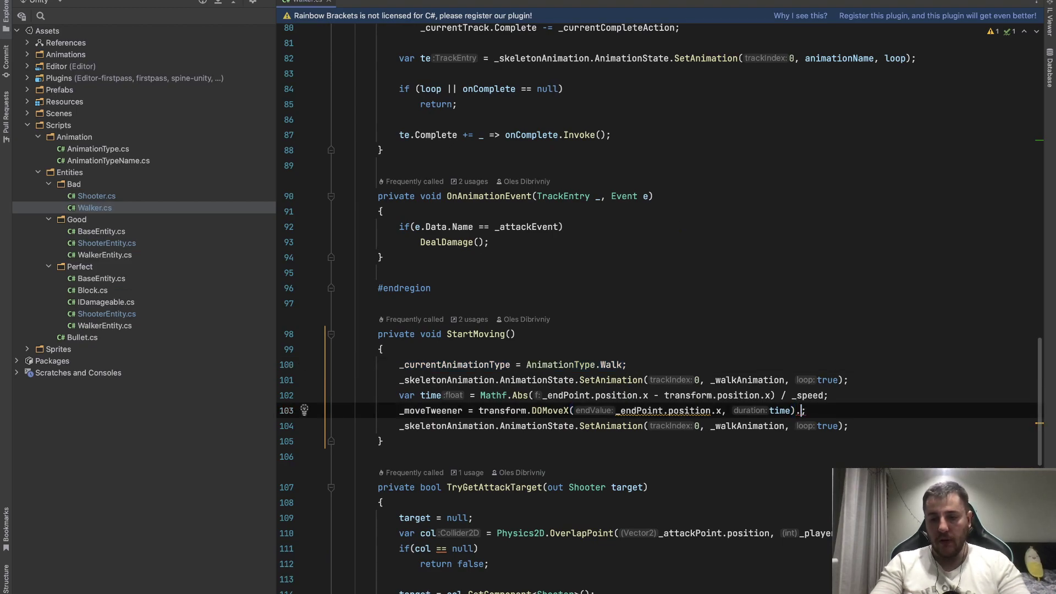
pyautogui.write('Set')
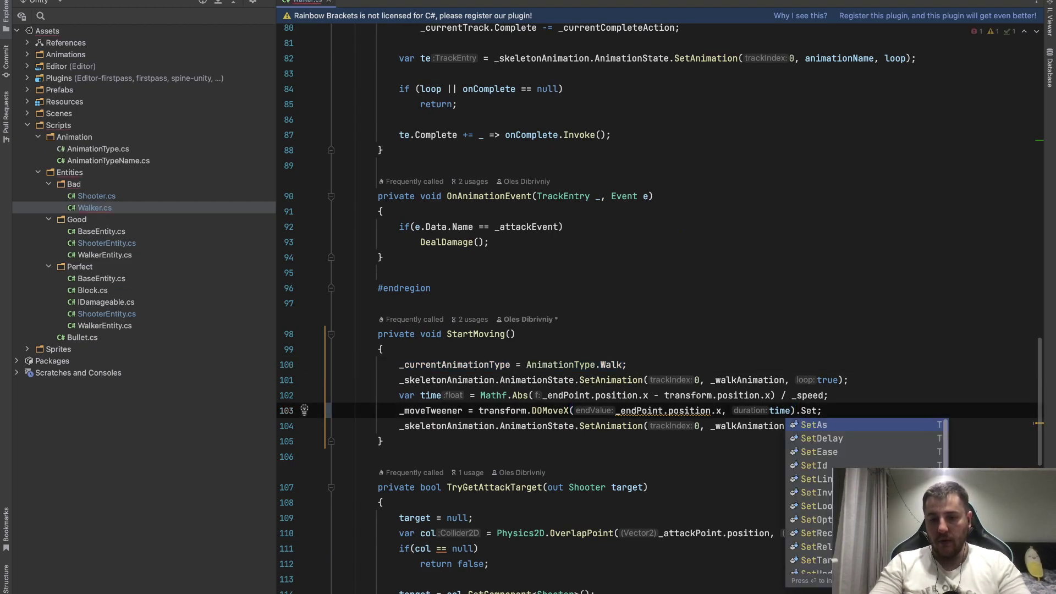
pyautogui.press('Down')
pyautogui.press('Down')
pyautogui.press('Return')
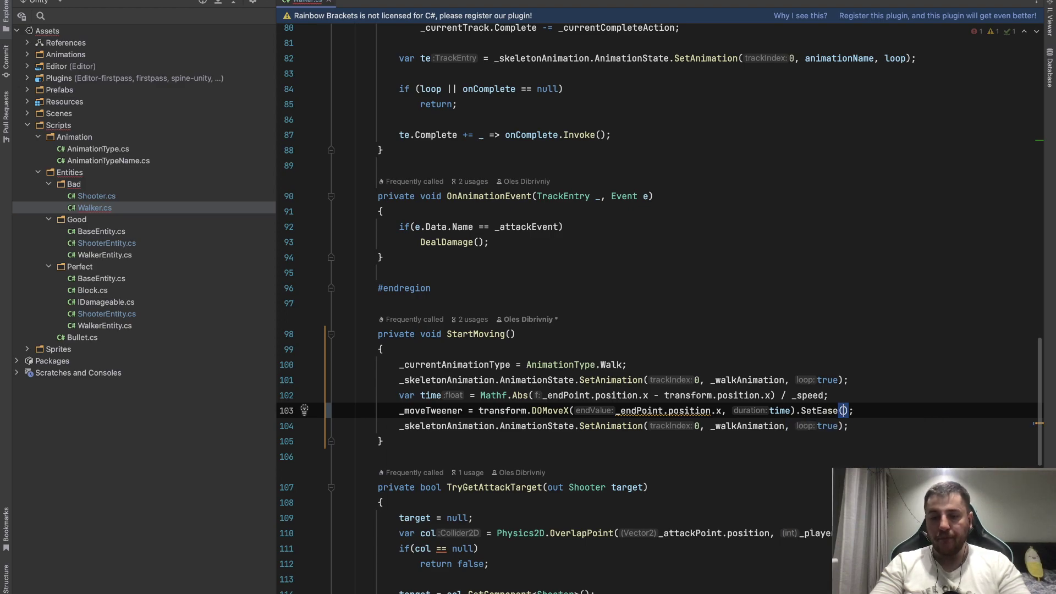
pyautogui.write('E')
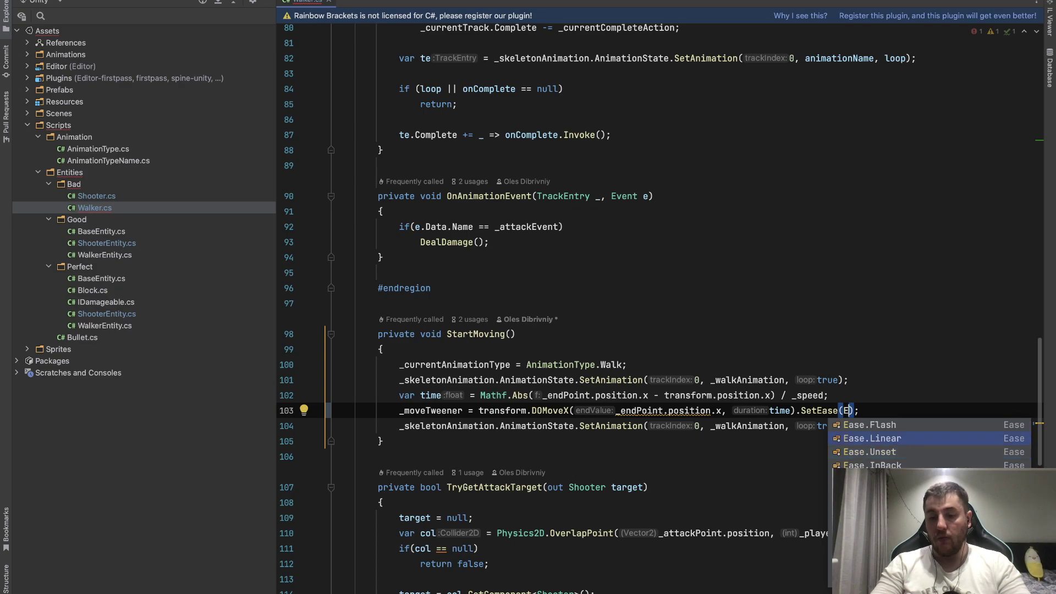
pyautogui.press('Return')
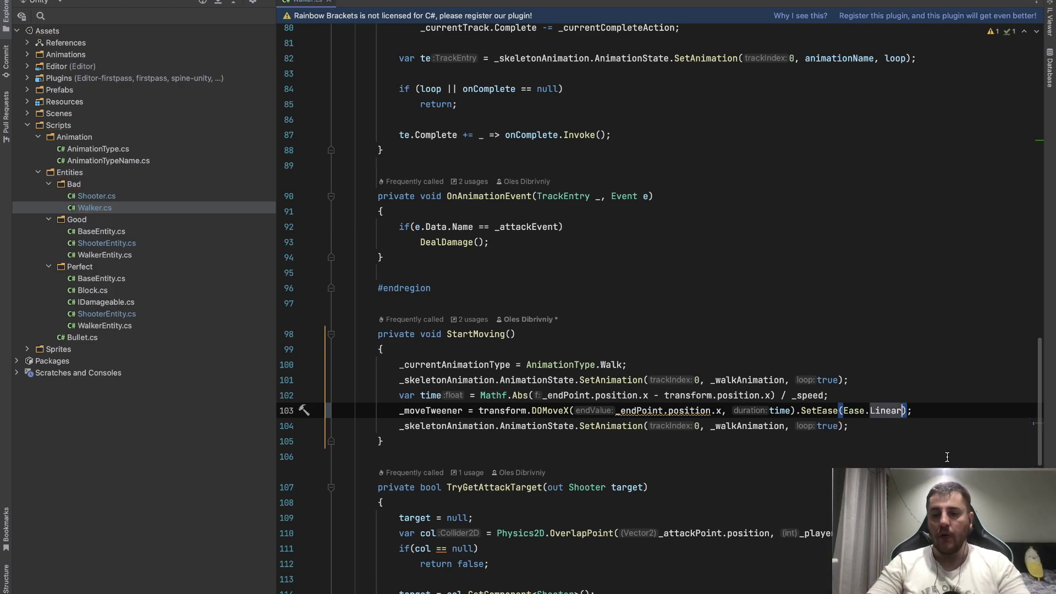
pyautogui.click(954, 404)
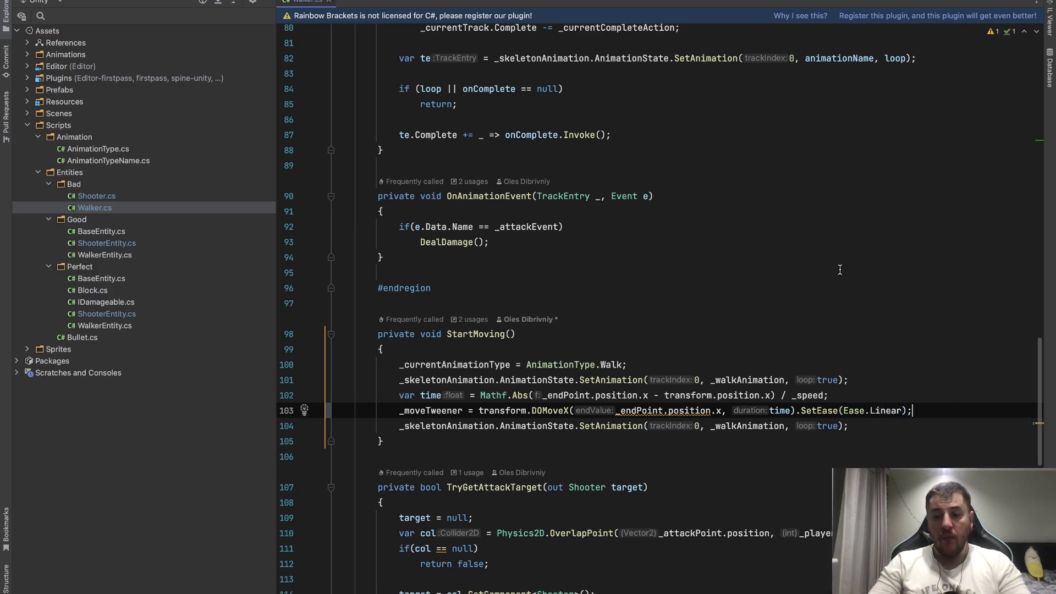
pyautogui.hotkey('alt', 'Tab')
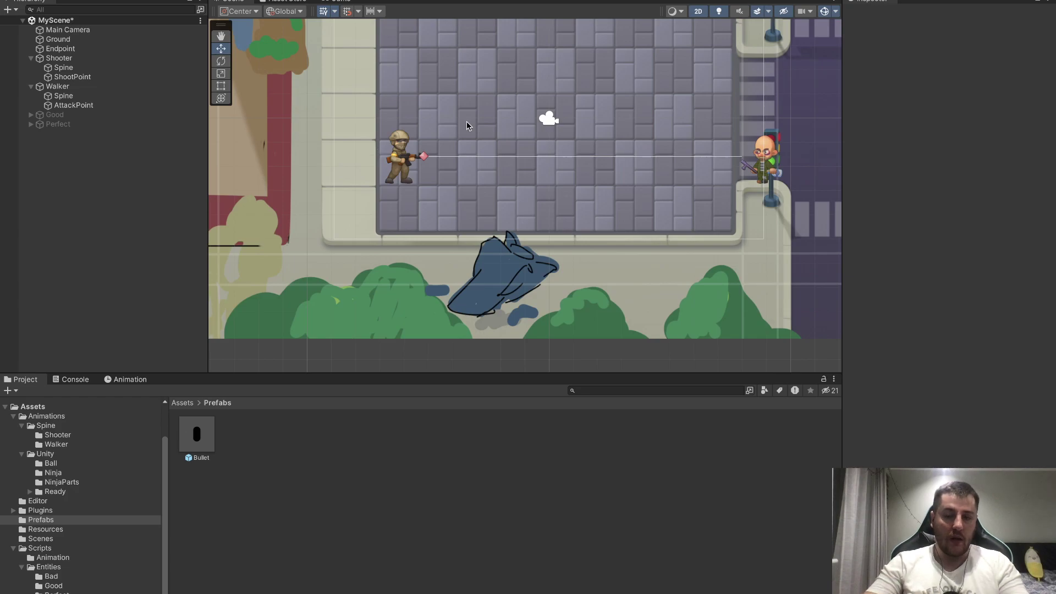
# Duplicate the Walker and move Walker (1) up-left to X 6.84, Y -0.72.
pyautogui.click(57, 87)
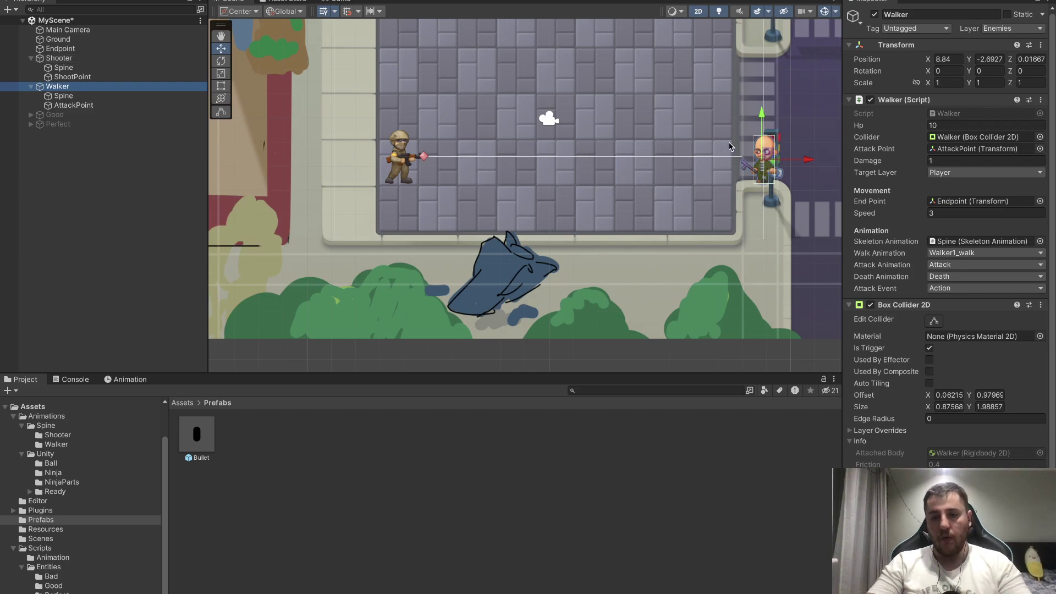
pyautogui.hotkey('ctrl', 'd')
pyautogui.moveTo(764, 153); pyautogui.dragTo(722, 107)
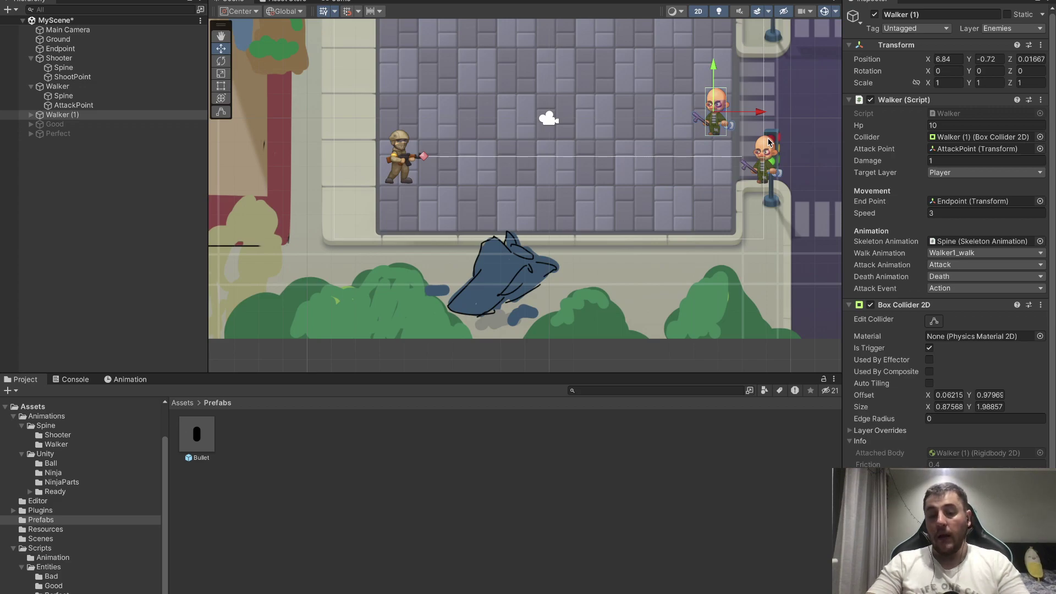
pyautogui.hotkey('alt', 'Tab')
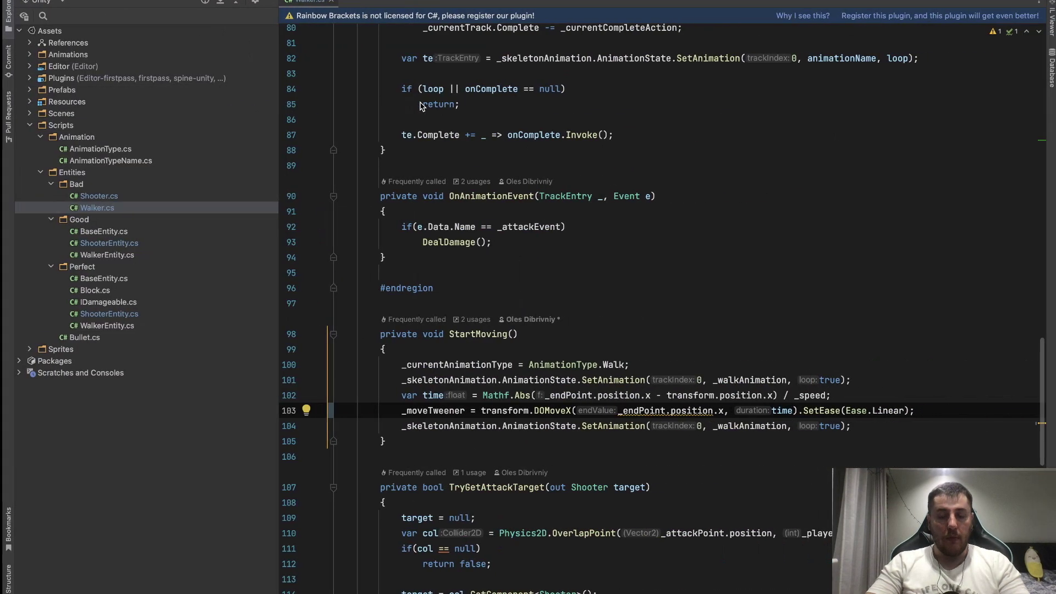
pyautogui.scroll(7, 532, 155)
pyautogui.scroll(15, 531, 156)
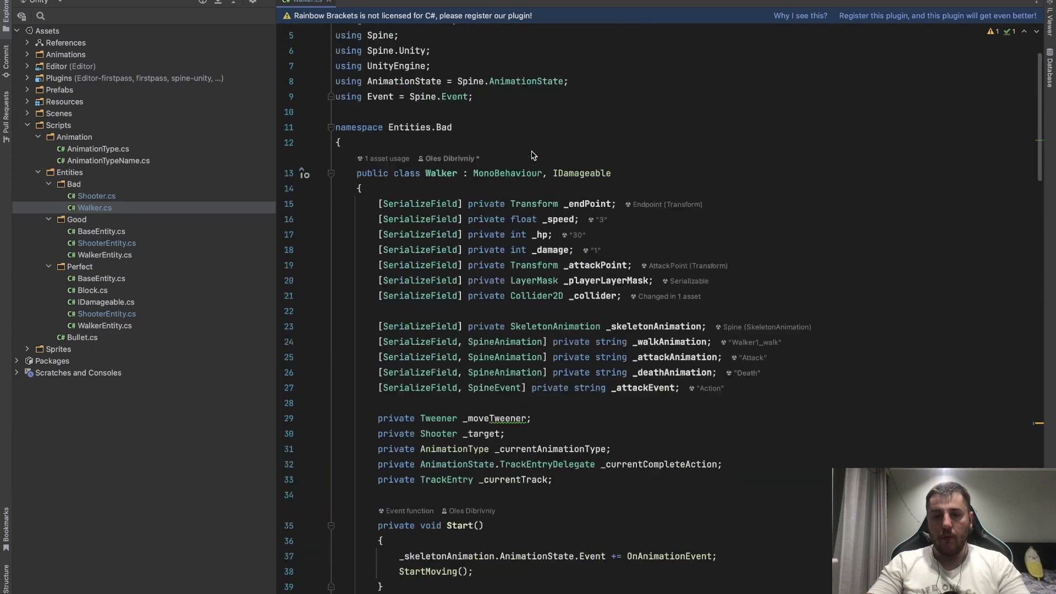
pyautogui.scroll(2, 531, 155)
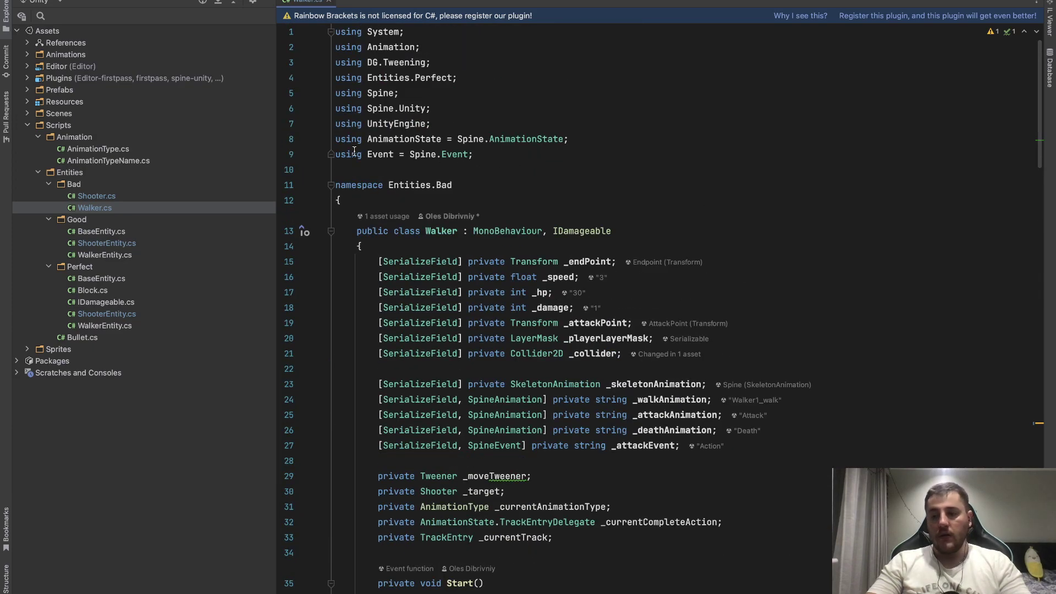
pyautogui.moveTo(561, 234)
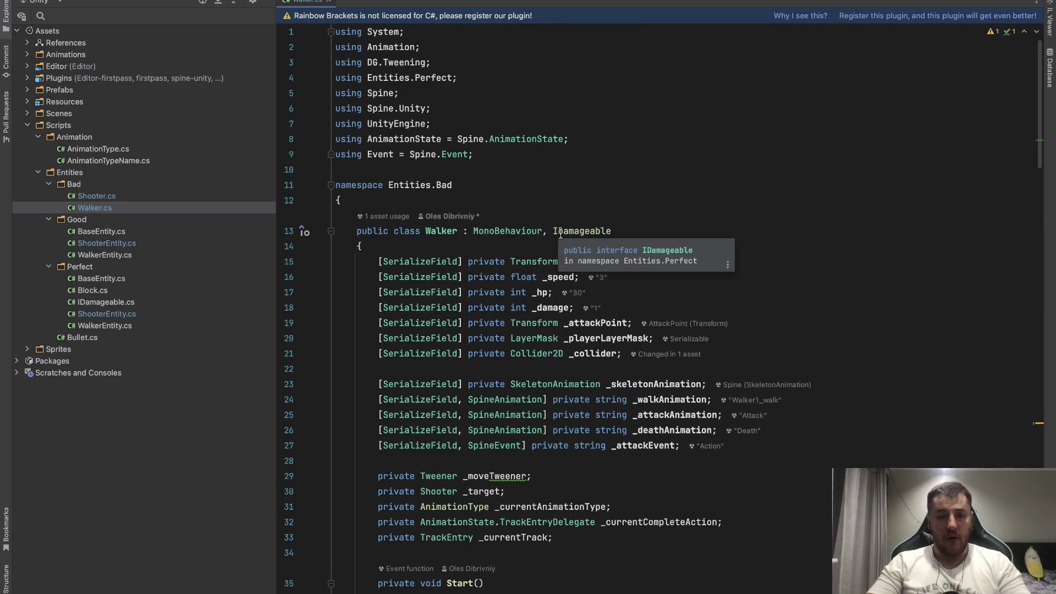
pyautogui.keyDown('ctrl'); pyautogui.scroll(1, 561, 235); pyautogui.keyUp('ctrl')
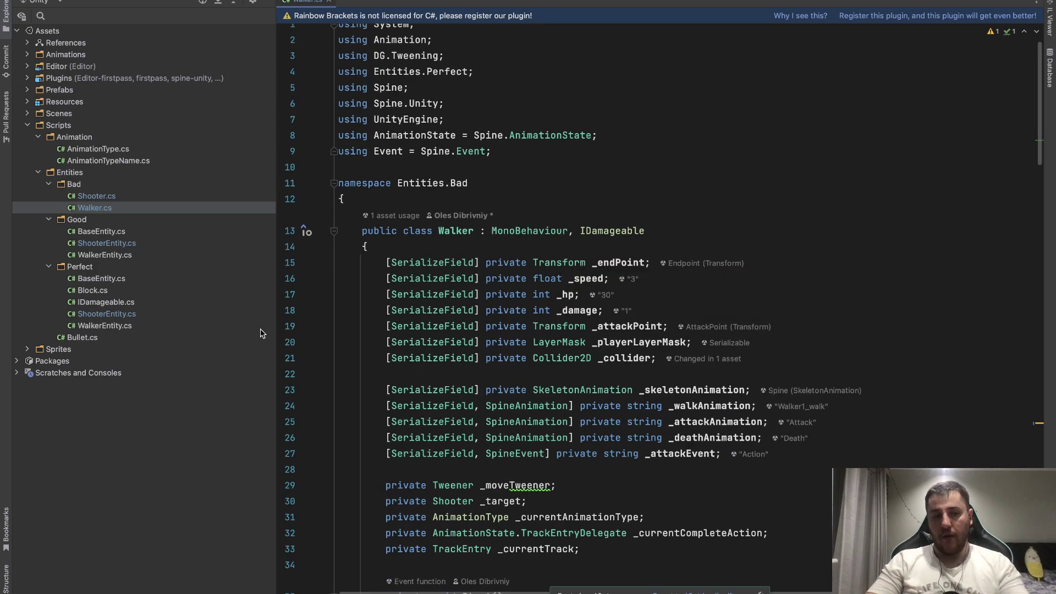
pyautogui.click(73, 187)
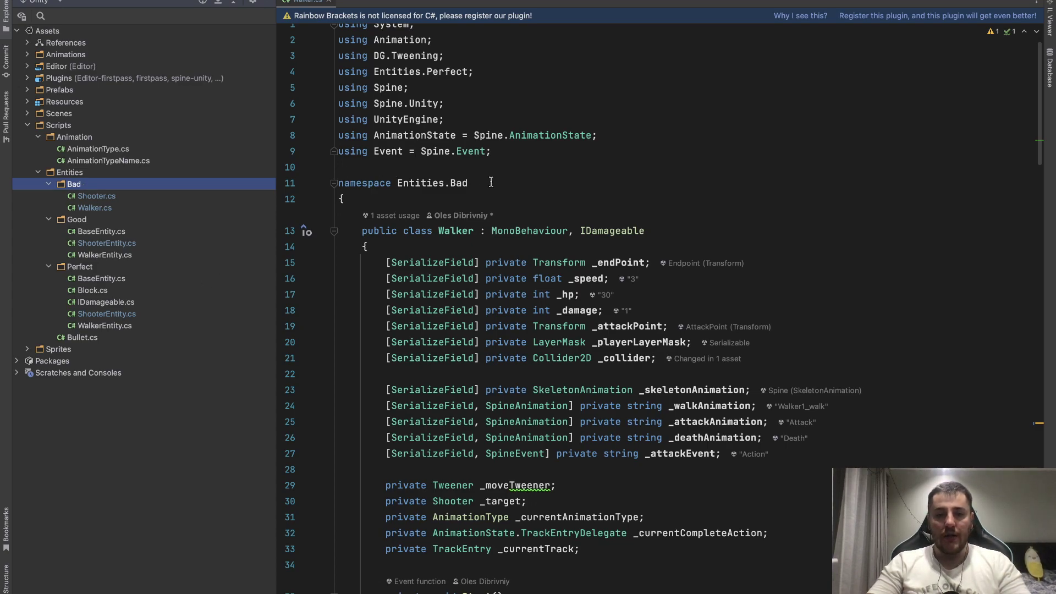
# Add the comment '//DRY Don't repeat yourself' after IDamageable on line 13.
pyautogui.click(681, 225)
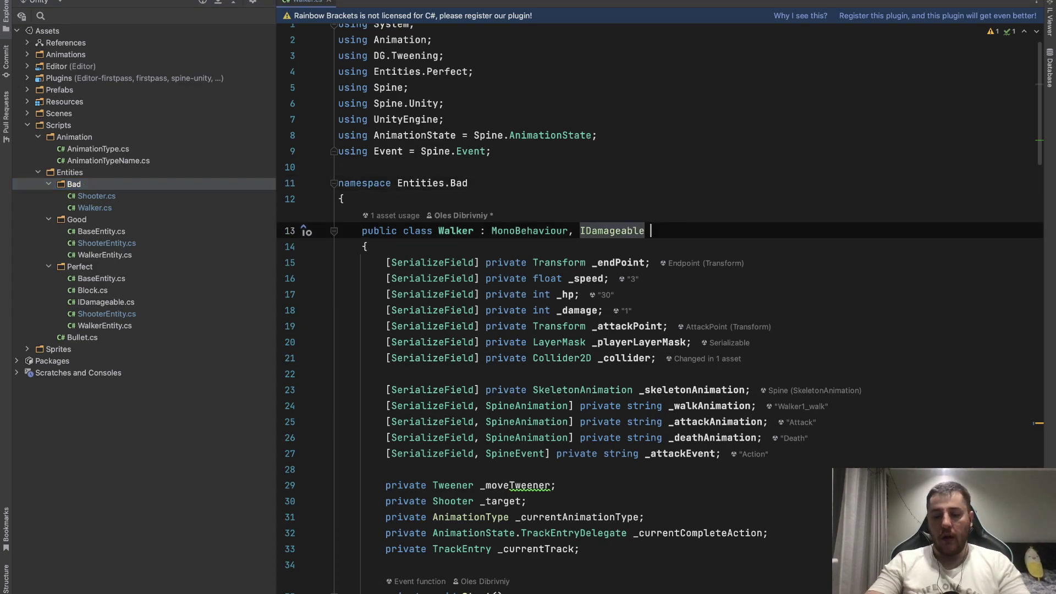
pyautogui.write('//DR')
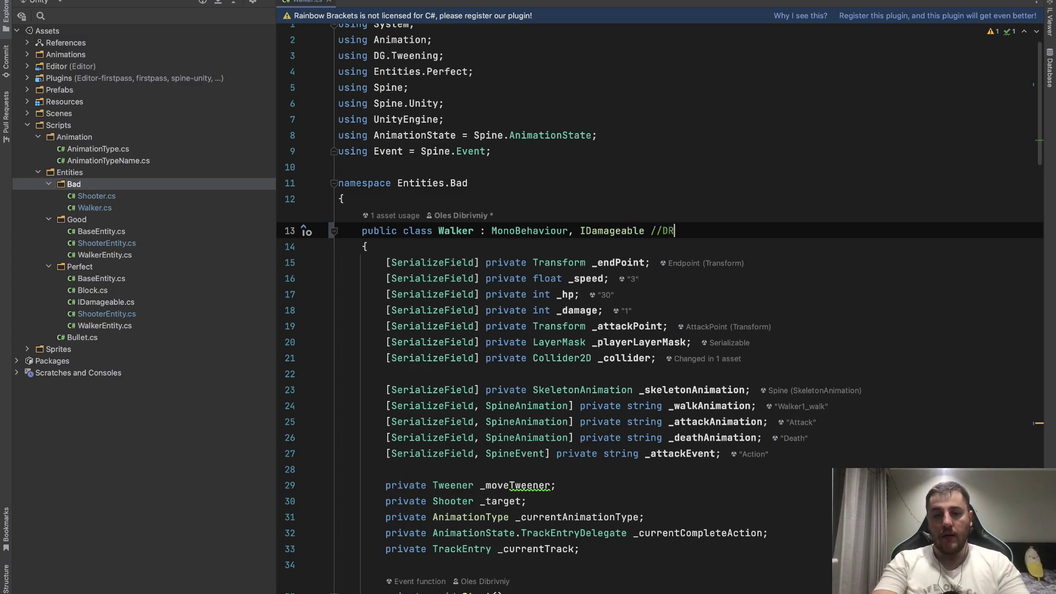
pyautogui.write('Y -')
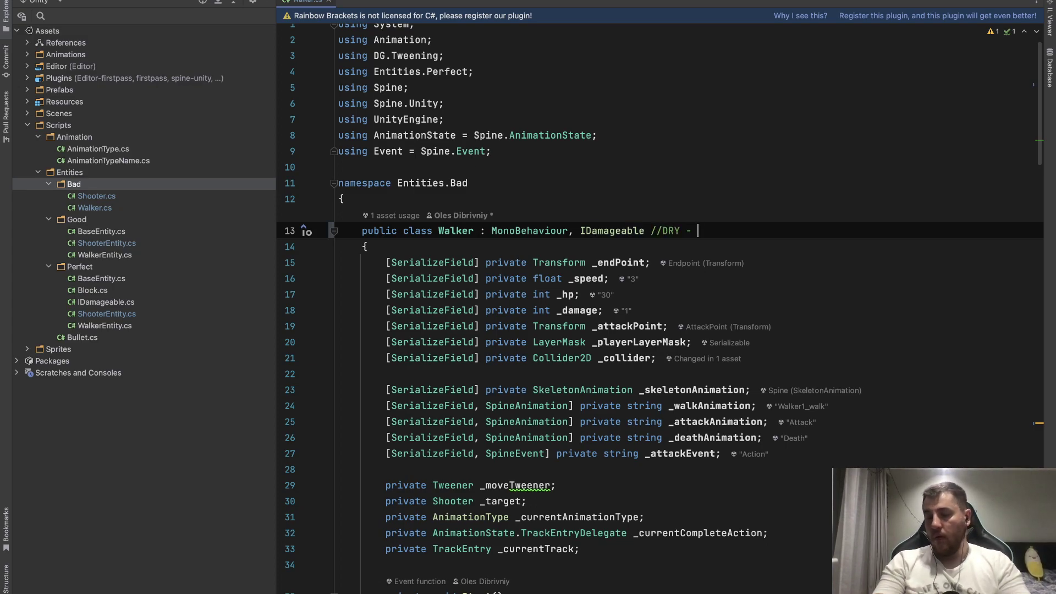
pyautogui.write('Dont ')
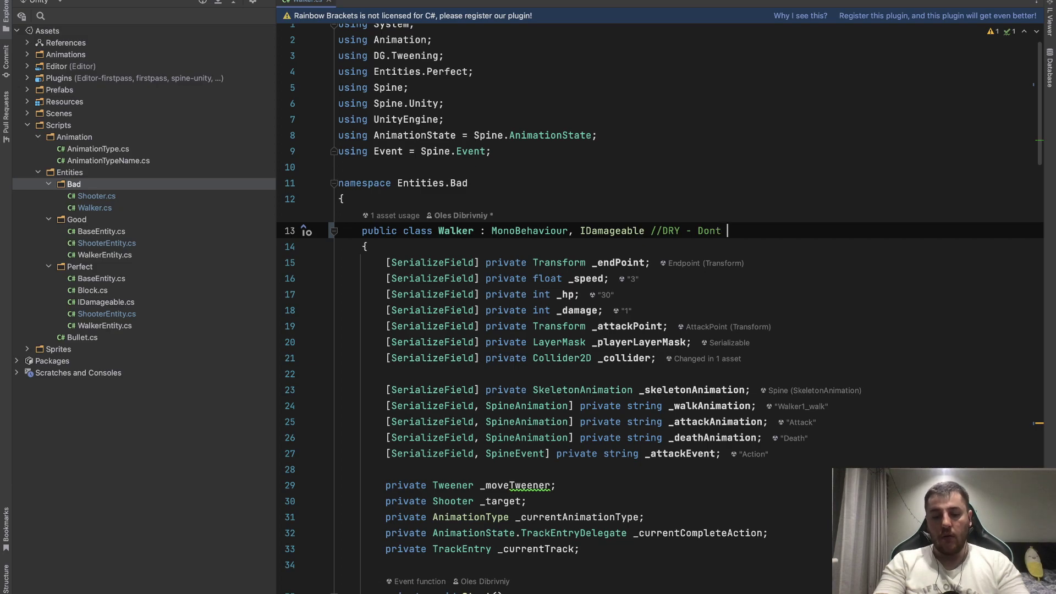
pyautogui.write('repe')
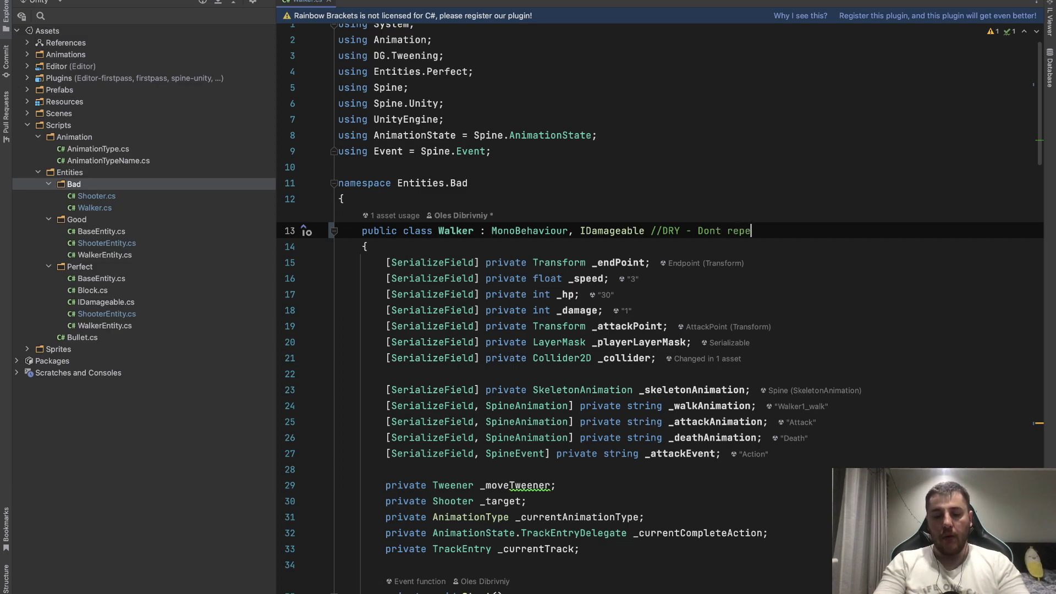
pyautogui.write('at y')
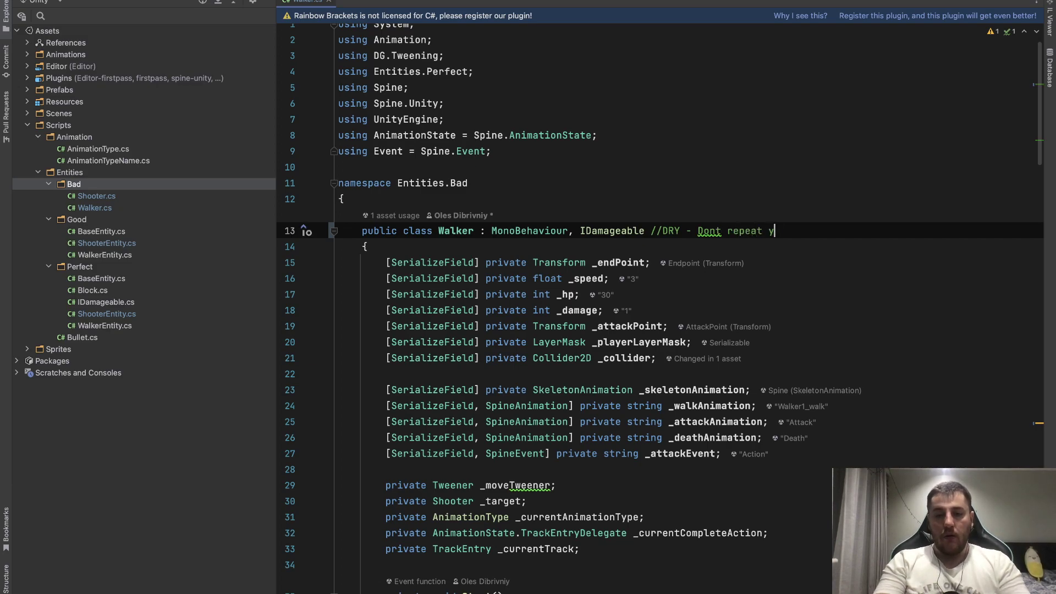
pyautogui.write('ourself')
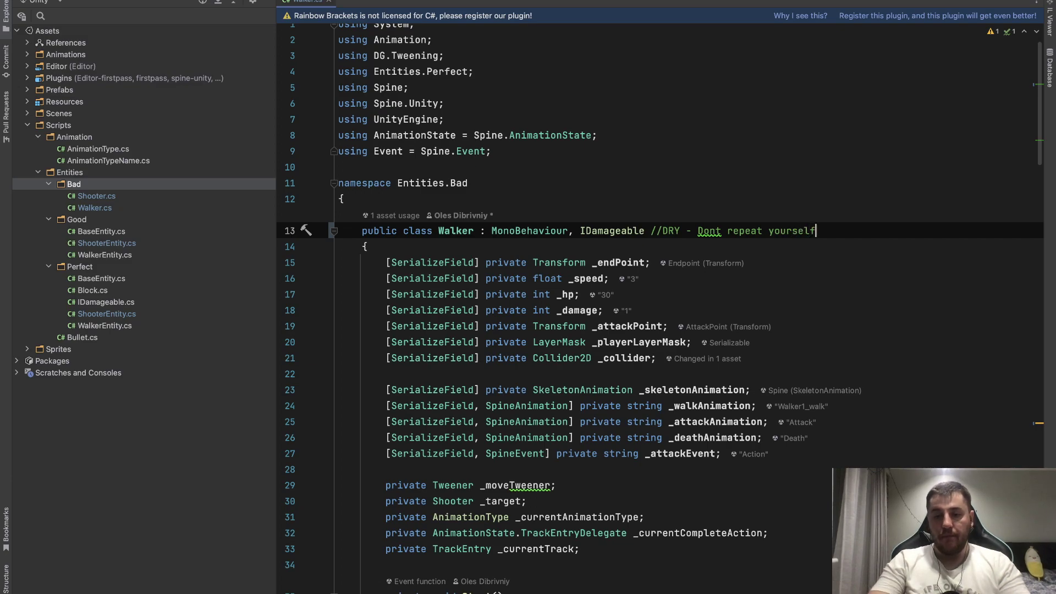
pyautogui.click(715, 230)
pyautogui.write("'")
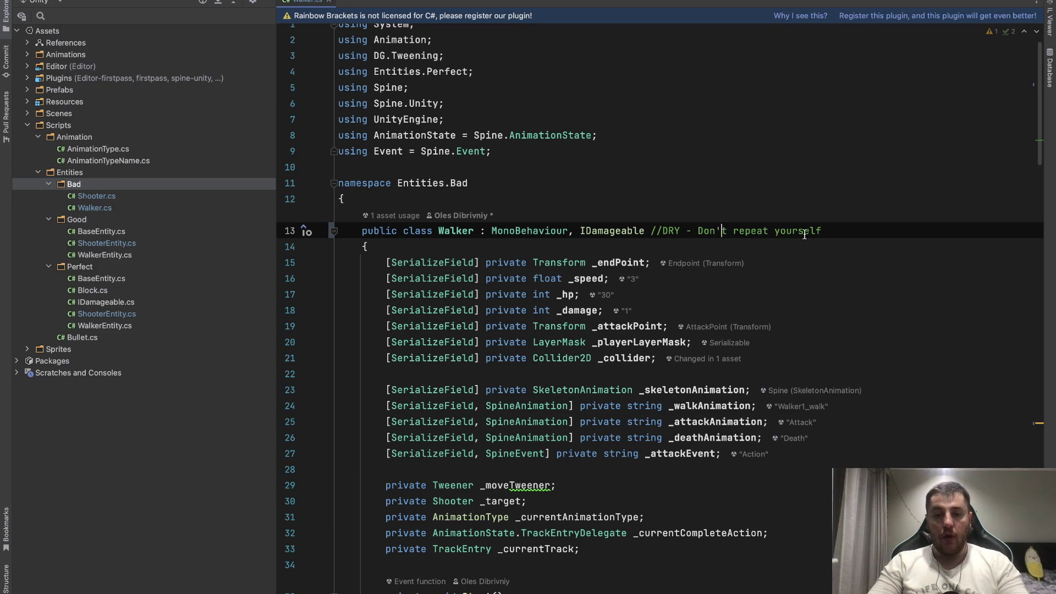
pyautogui.click(836, 227)
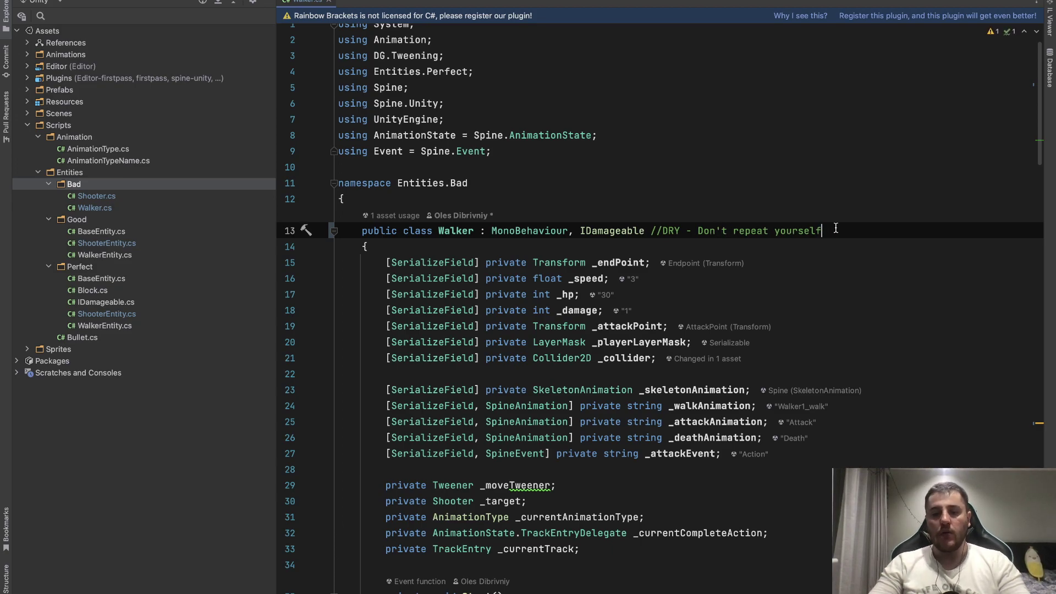
# Highlight the Walker's Spine animation fields, then open Shooter.cs.
pyautogui.scroll(-1, 836, 228)
pyautogui.scroll(-2, 836, 227)
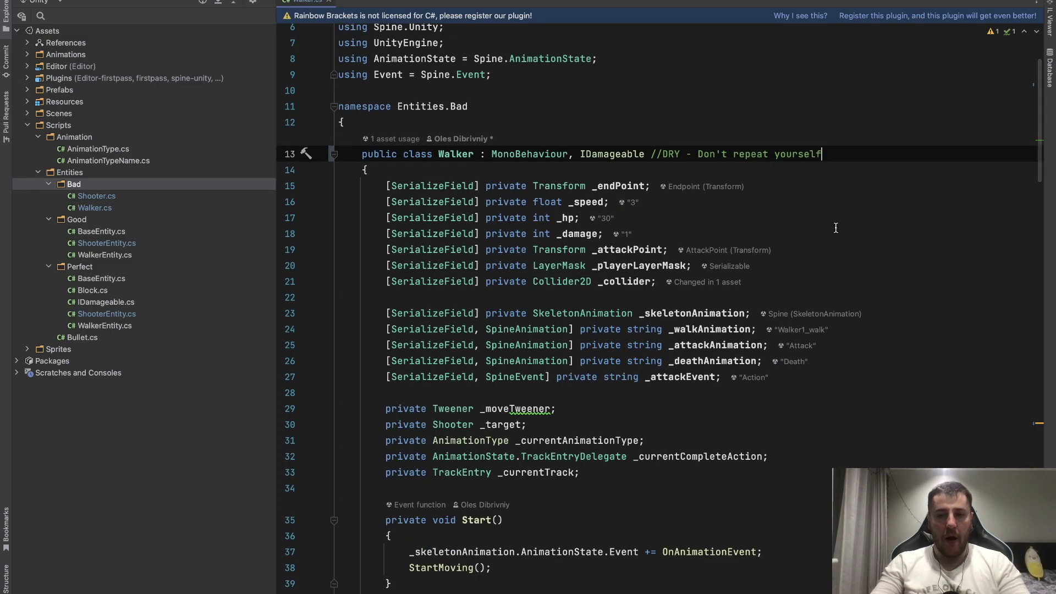
pyautogui.scroll(-2, 836, 228)
pyautogui.scroll(-2, 771, 234)
pyautogui.scroll(-2, 690, 242)
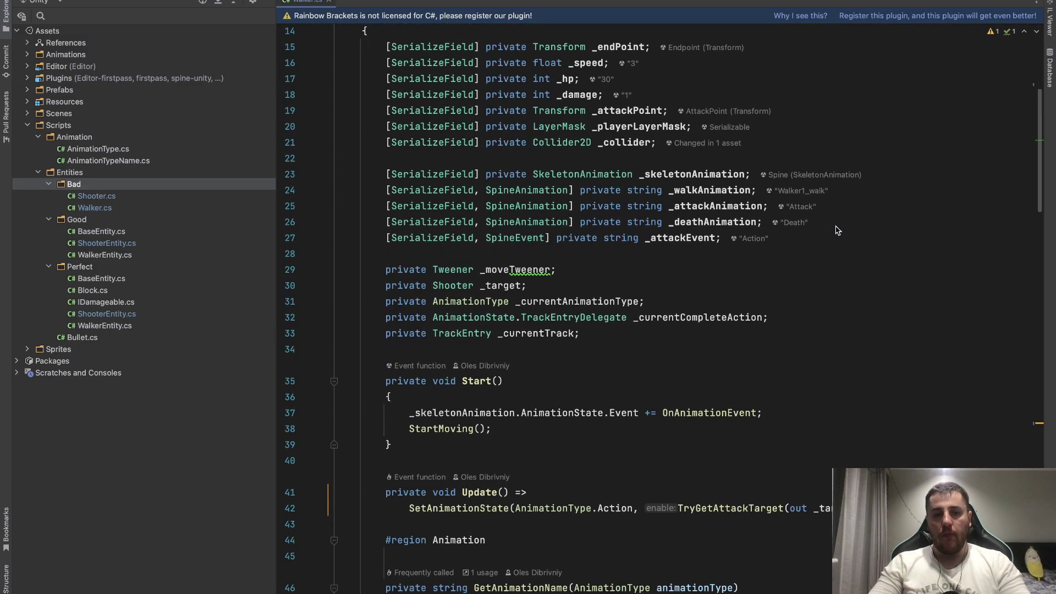
pyautogui.scroll(-2, 622, 231)
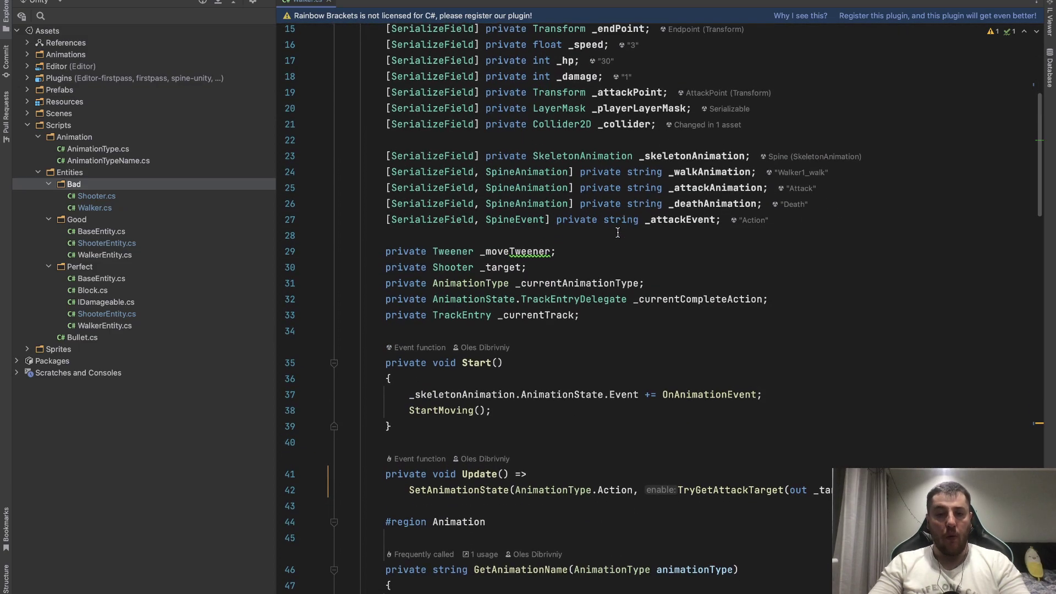
pyautogui.moveTo(359, 128); pyautogui.dragTo(815, 201)
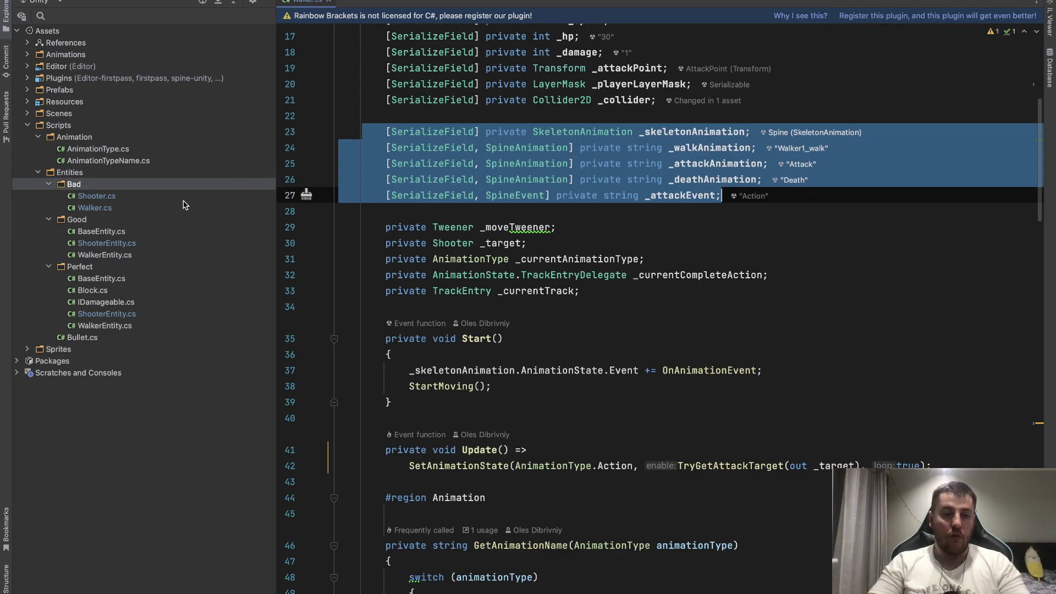
pyautogui.doubleClick(96, 196)
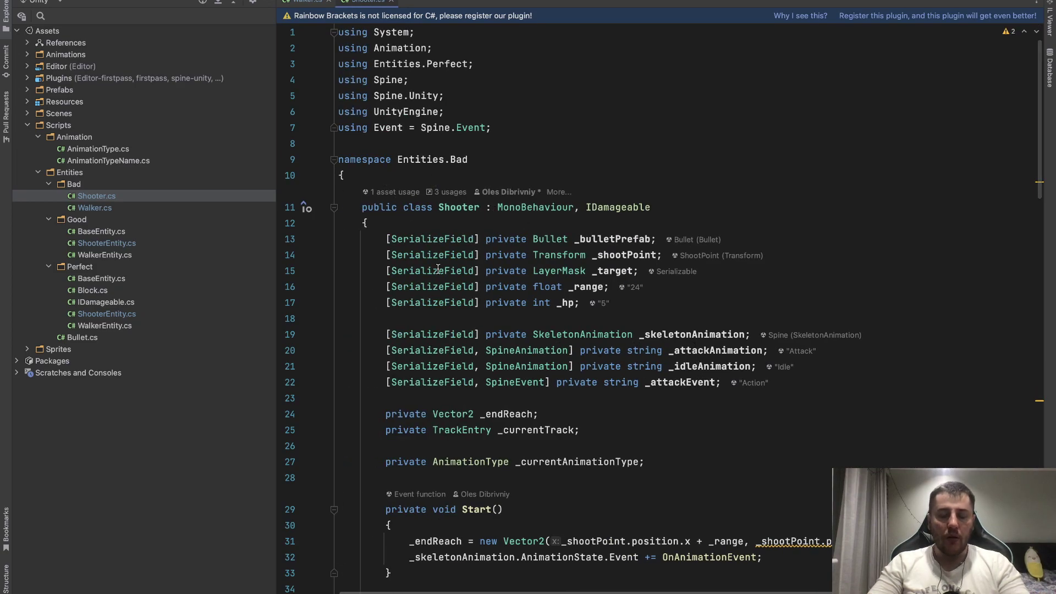
# Highlight Shooter.cs's four Spine animation fields and TakeDamage method, then reopen Walker.cs.
pyautogui.moveTo(368, 334); pyautogui.dragTo(768, 383)
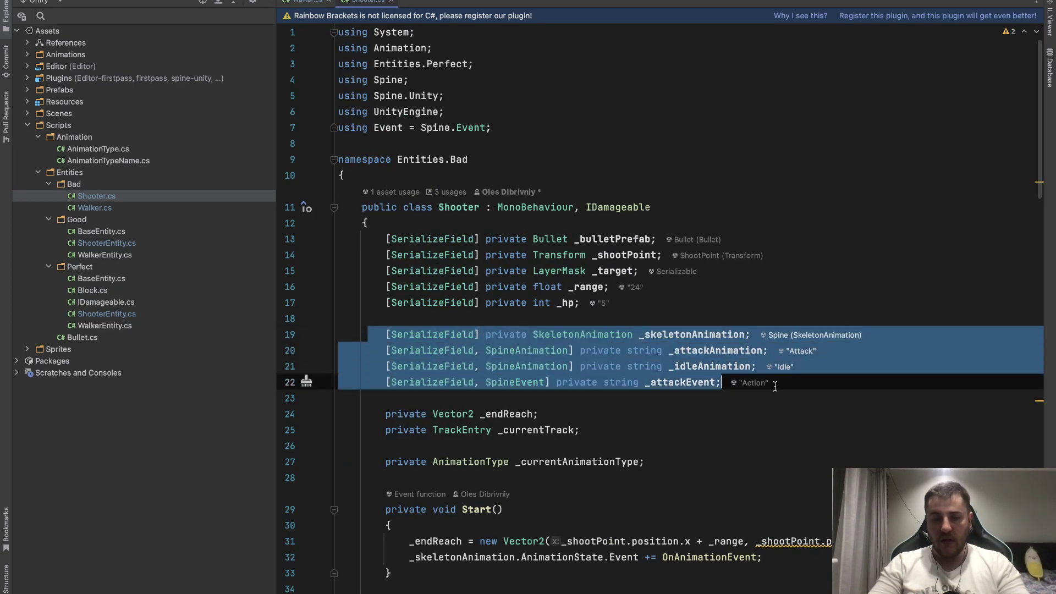
pyautogui.scroll(-5, 620, 389)
pyautogui.scroll(-3, 620, 389)
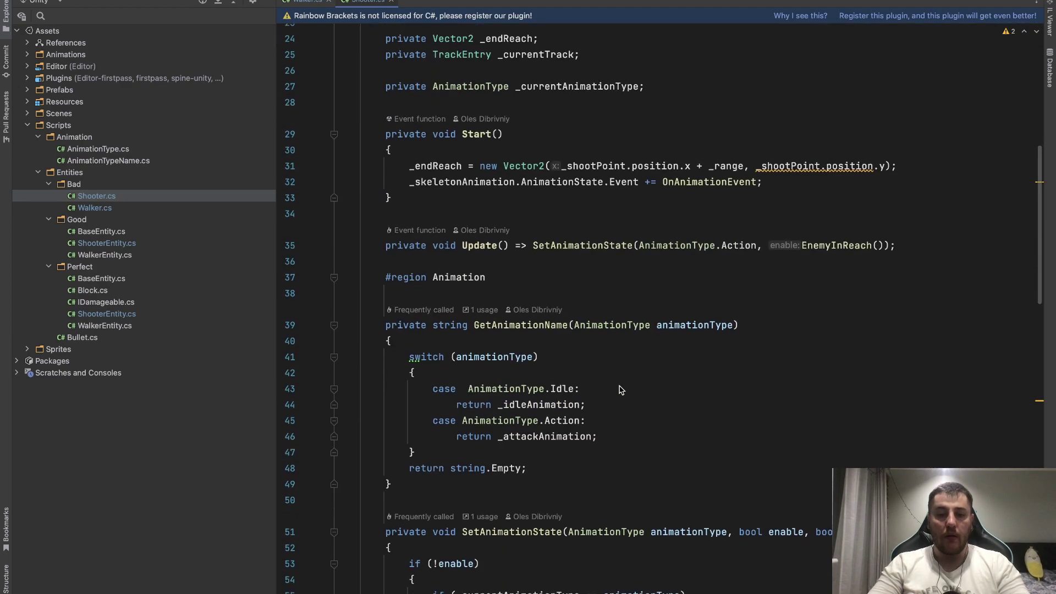
pyautogui.scroll(-4, 620, 389)
pyautogui.scroll(-2, 620, 389)
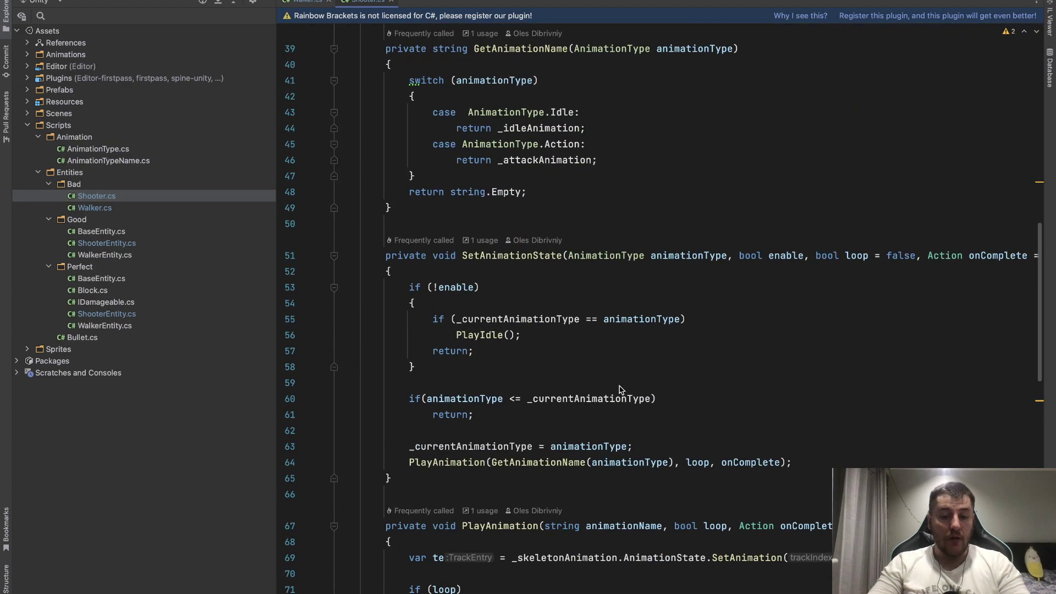
pyautogui.scroll(-8, 620, 389)
pyautogui.scroll(-7, 620, 389)
pyautogui.scroll(2, 620, 389)
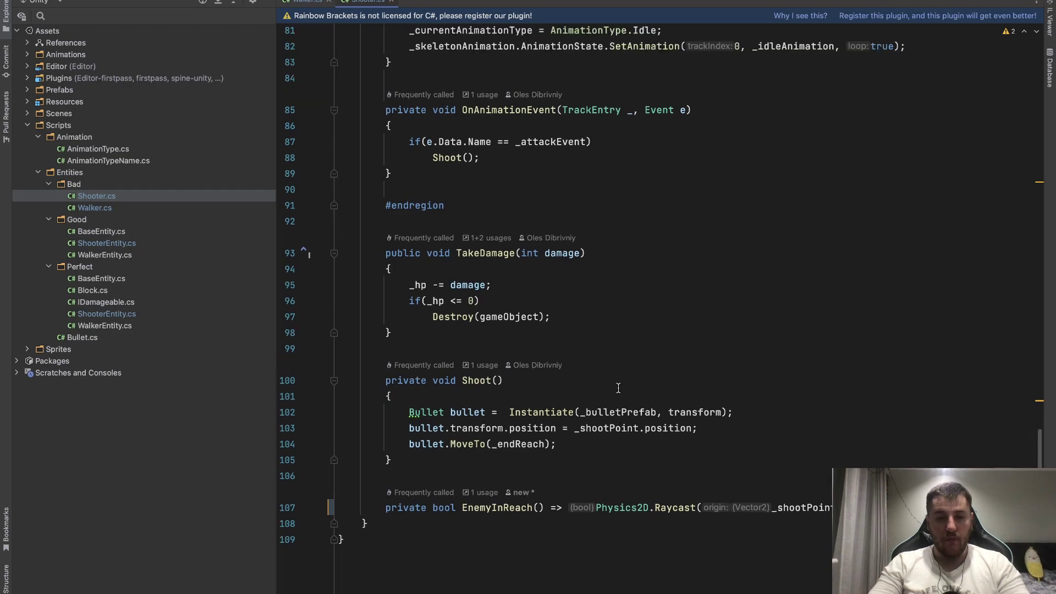
pyautogui.scroll(20, 620, 389)
pyautogui.scroll(-12, 620, 389)
pyautogui.scroll(-12, 620, 389)
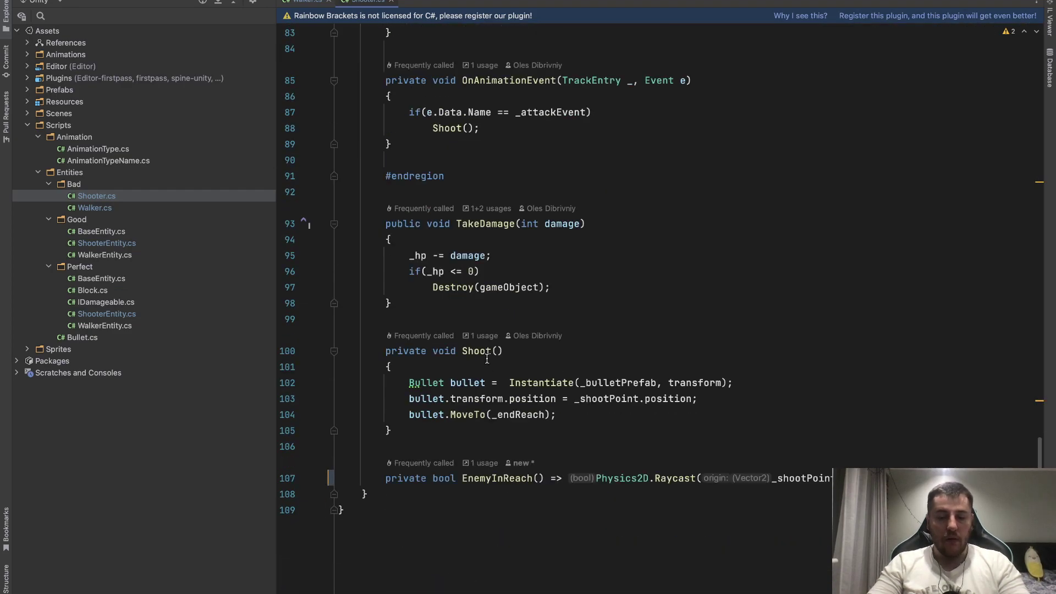
pyautogui.moveTo(379, 224); pyautogui.dragTo(461, 306)
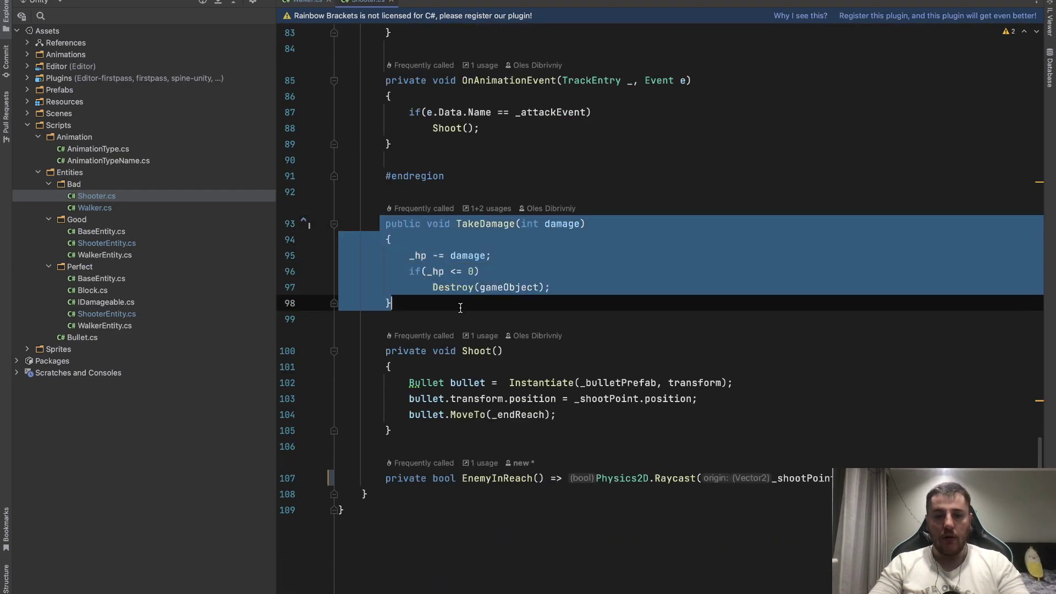
pyautogui.doubleClick(94, 208)
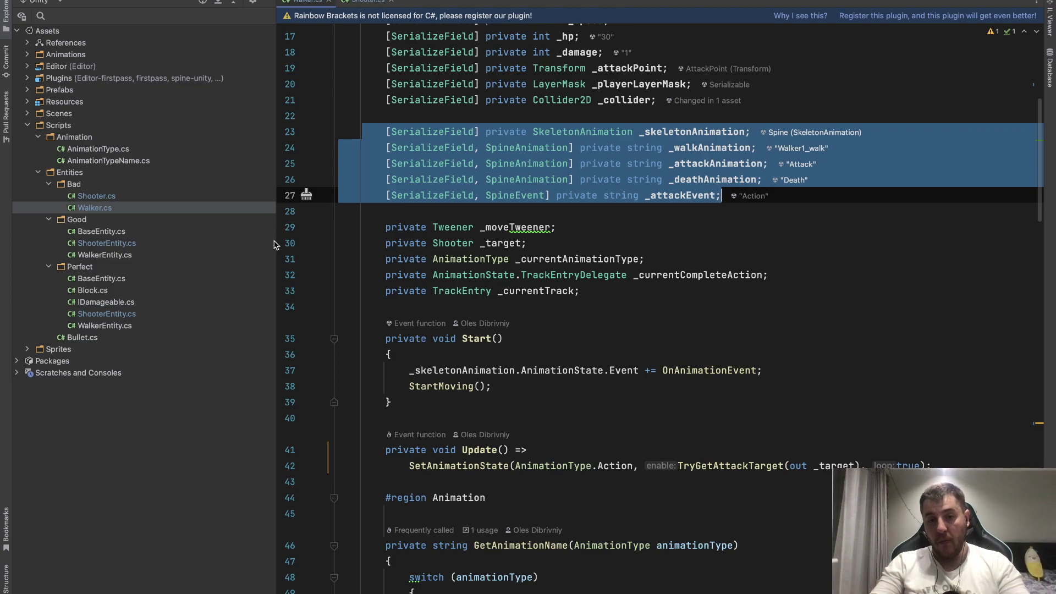
pyautogui.click(137, 209)
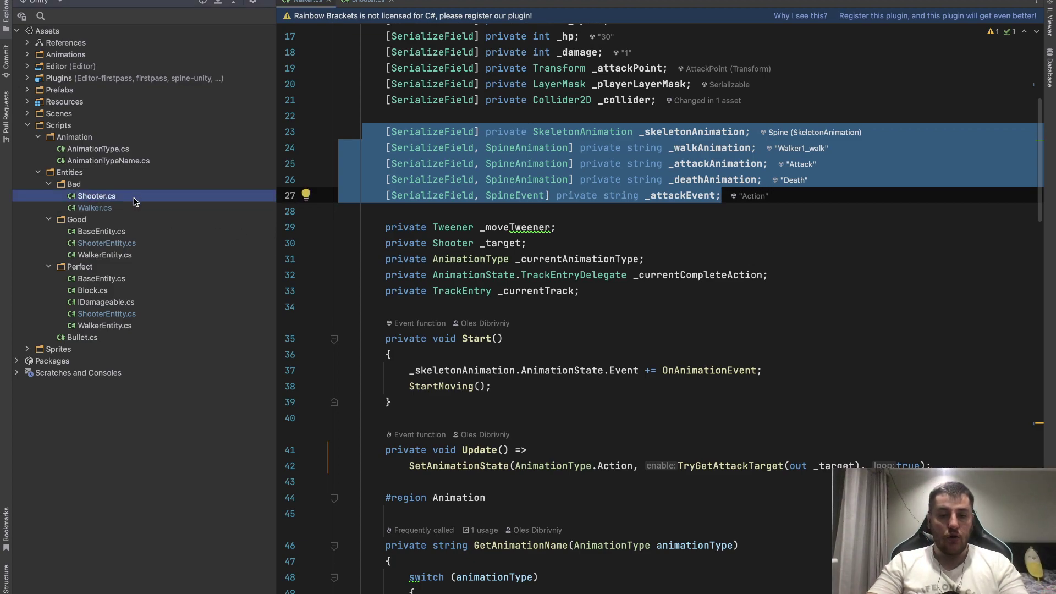
pyautogui.scroll(10, 495, 176)
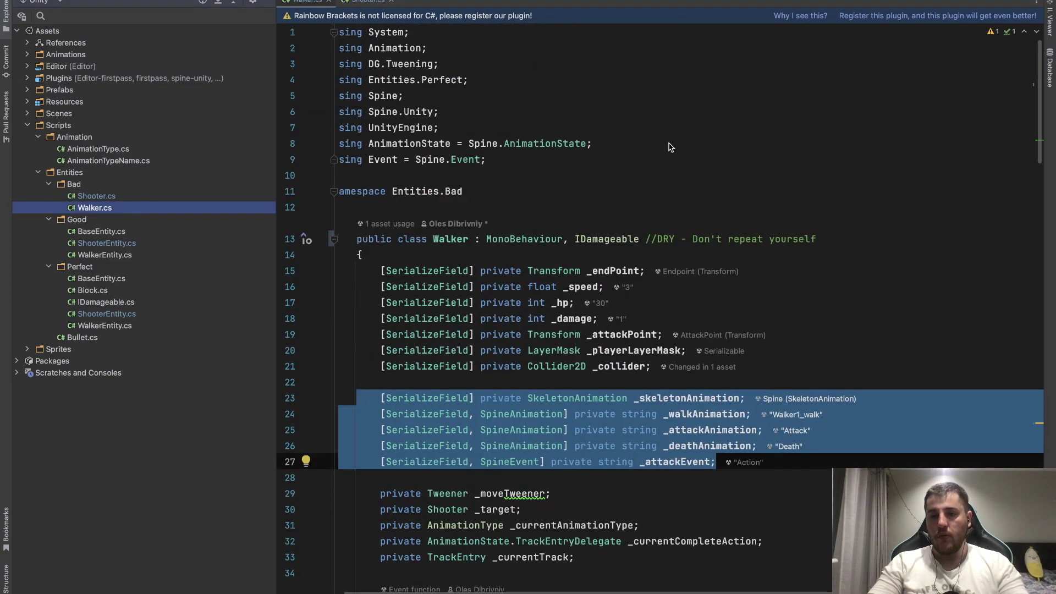
pyautogui.hscroll(1, 663, 187)
pyautogui.scroll(-4, 658, 206)
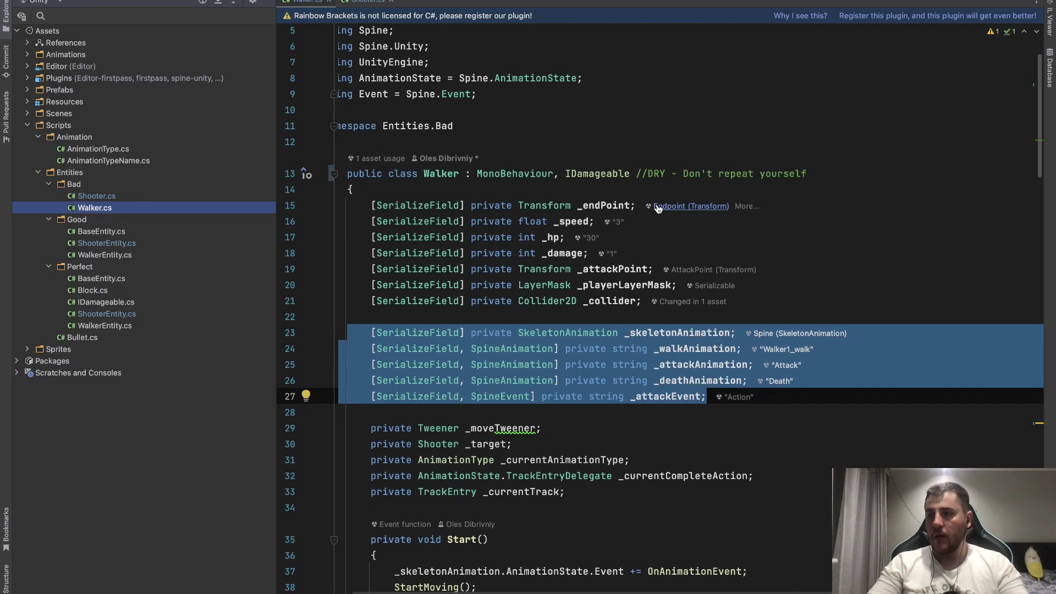
pyautogui.hscroll(-1, 659, 206)
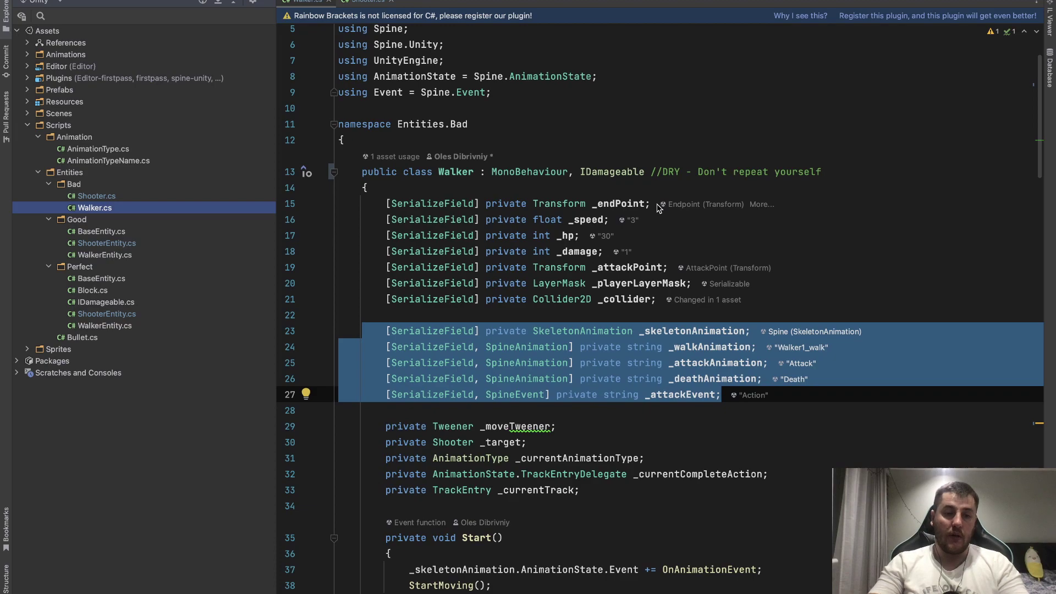
pyautogui.moveTo(467, 207)
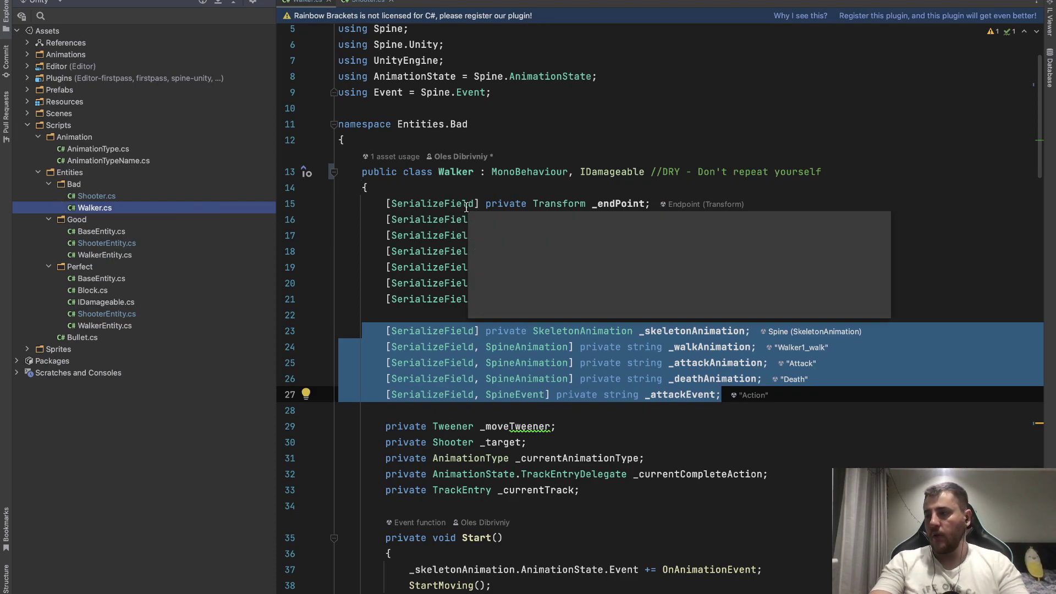
# Reopen Shooter.cs and highlight the Shooter class name and its animation field lines.
pyautogui.doubleClick(118, 197)
pyautogui.scroll(10, 352, 187)
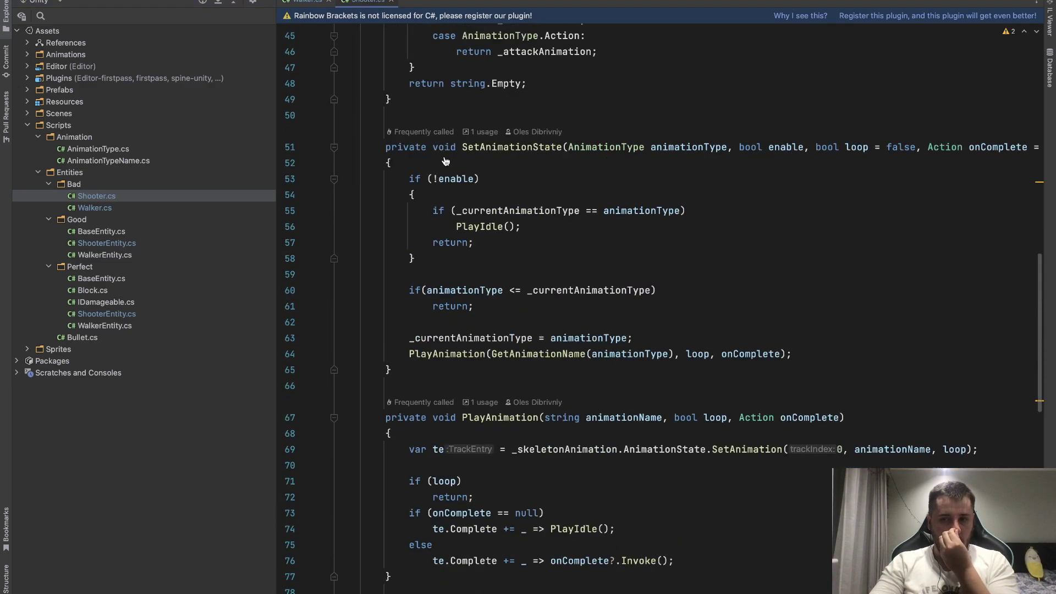
pyautogui.scroll(10, 418, 171)
pyautogui.moveTo(438, 207); pyautogui.dragTo(477, 207)
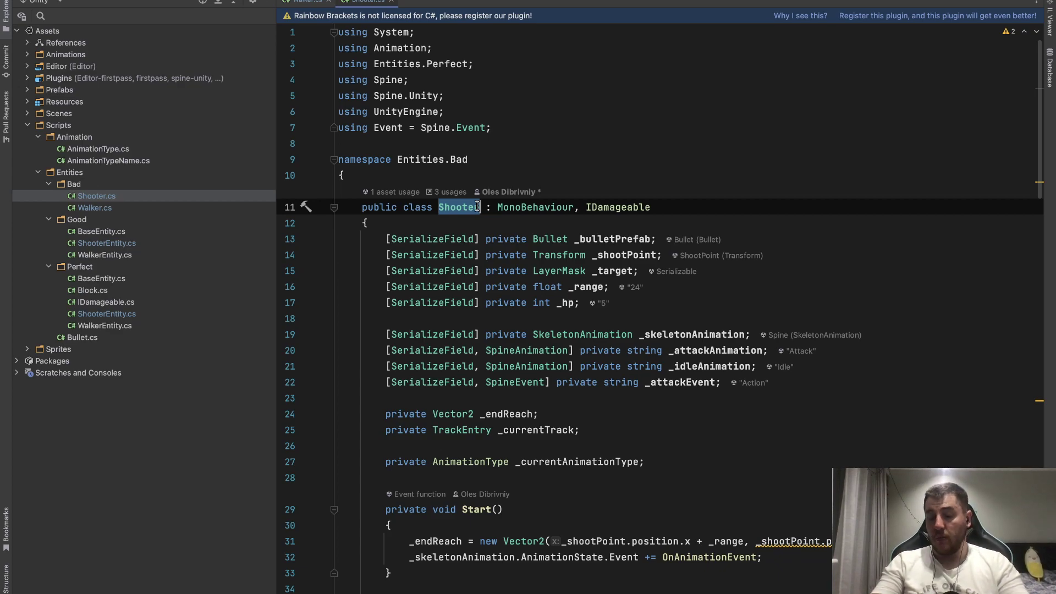
pyautogui.scroll(-10, 478, 206)
pyautogui.scroll(-12, 477, 206)
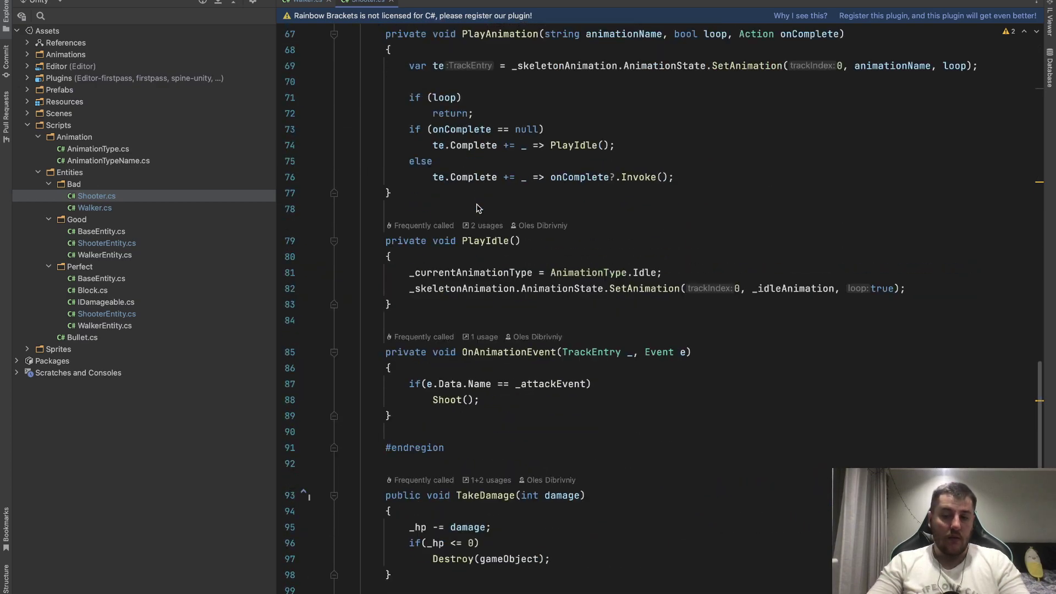
pyautogui.scroll(-1, 477, 208)
pyautogui.scroll(12, 477, 207)
pyautogui.scroll(1, 477, 206)
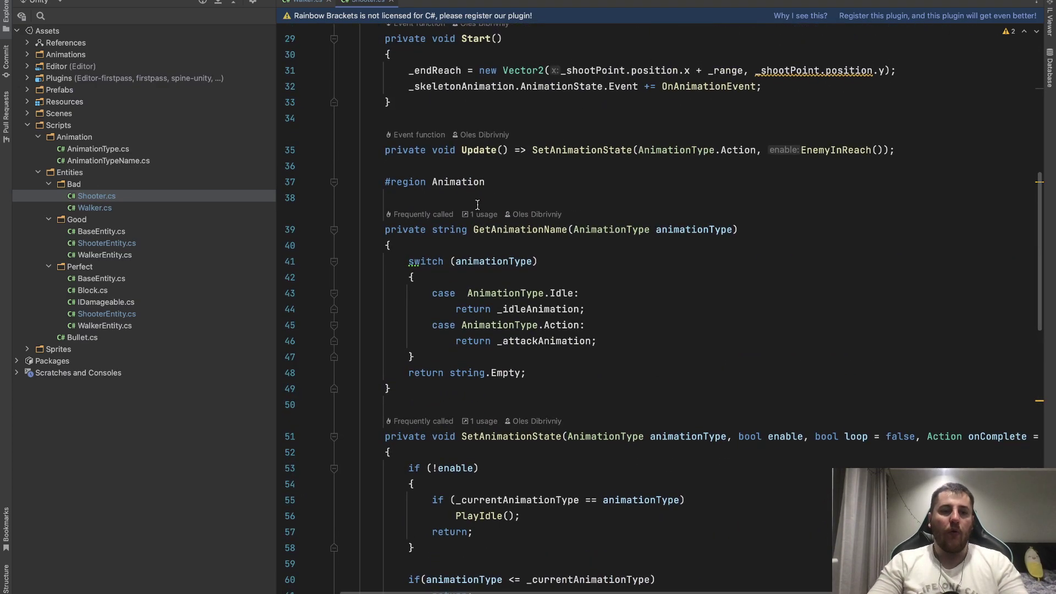
pyautogui.scroll(1, 478, 205)
pyautogui.scroll(1, 477, 205)
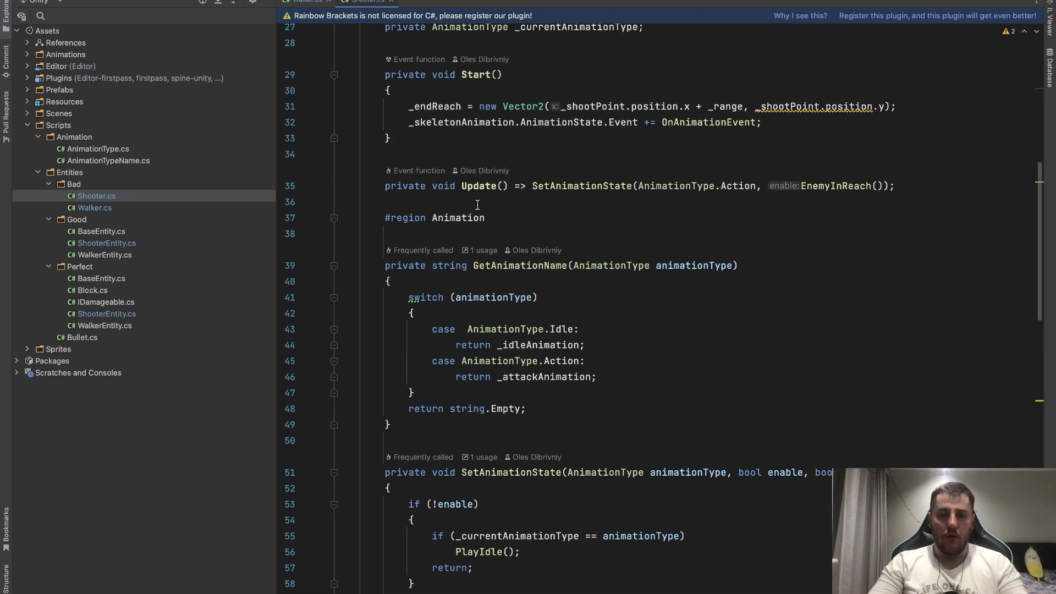
pyautogui.scroll(2, 477, 205)
pyautogui.scroll(6, 478, 206)
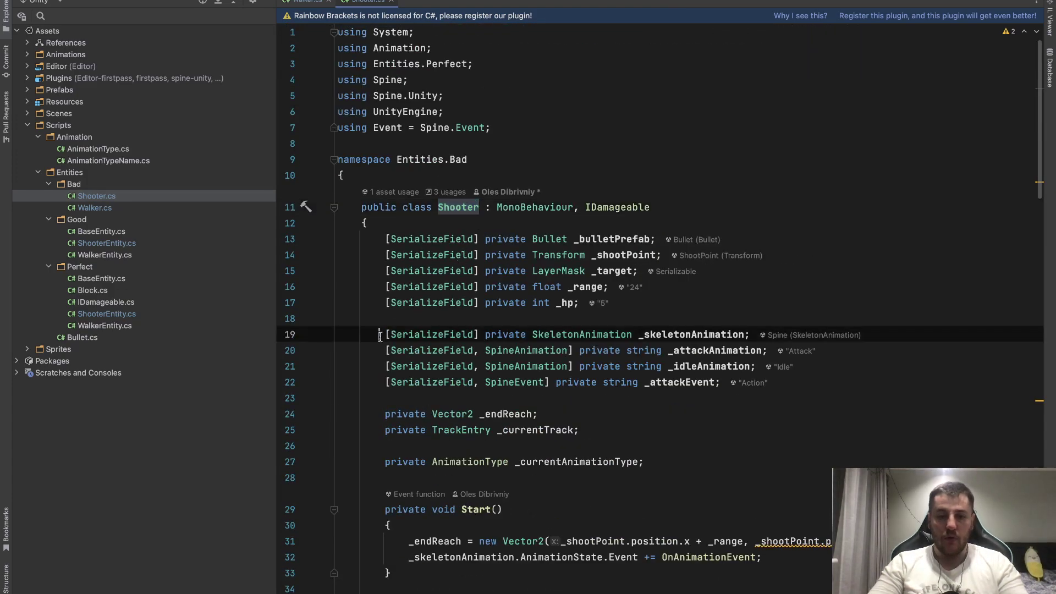
pyautogui.moveTo(385, 334); pyautogui.dragTo(734, 388)
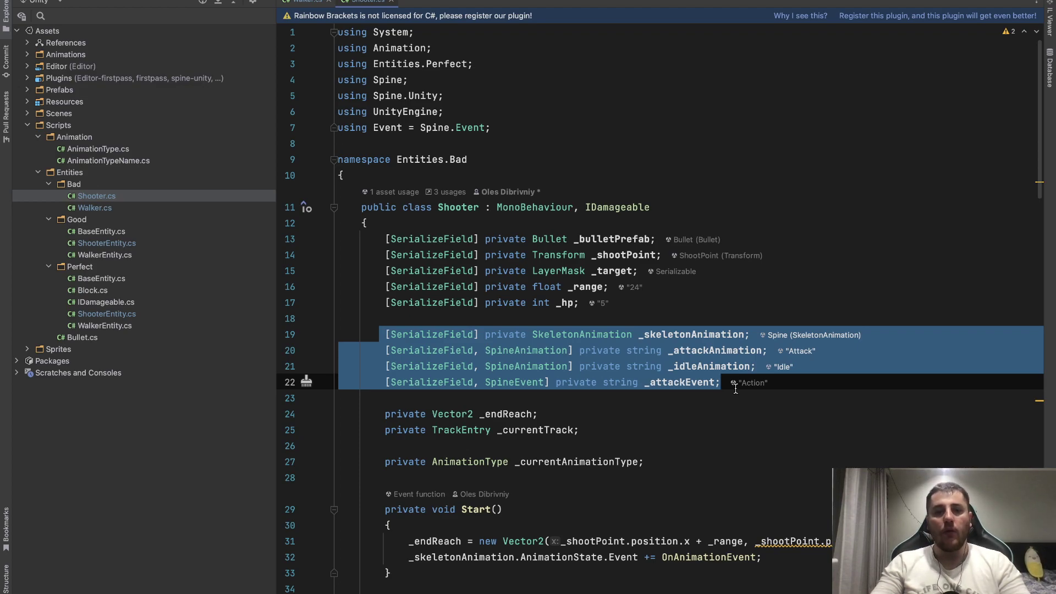
# Scroll to SetAnimationState and PlayAnimation, placing the cursor in the onComplete code on line 73.
pyautogui.scroll(-1, 736, 389)
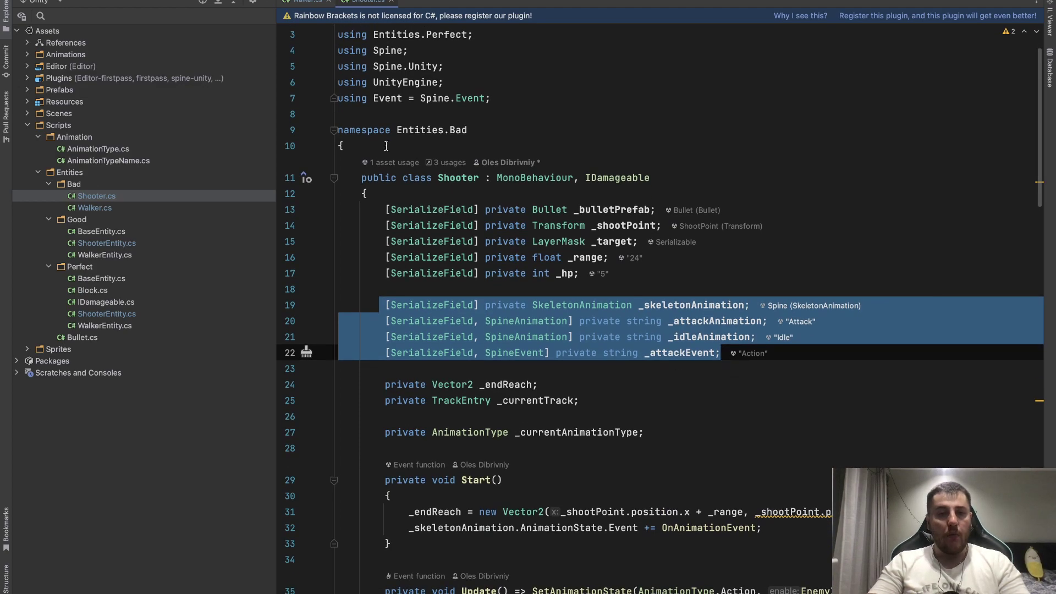
pyautogui.scroll(-1, 531, 361)
pyautogui.scroll(-7, 532, 360)
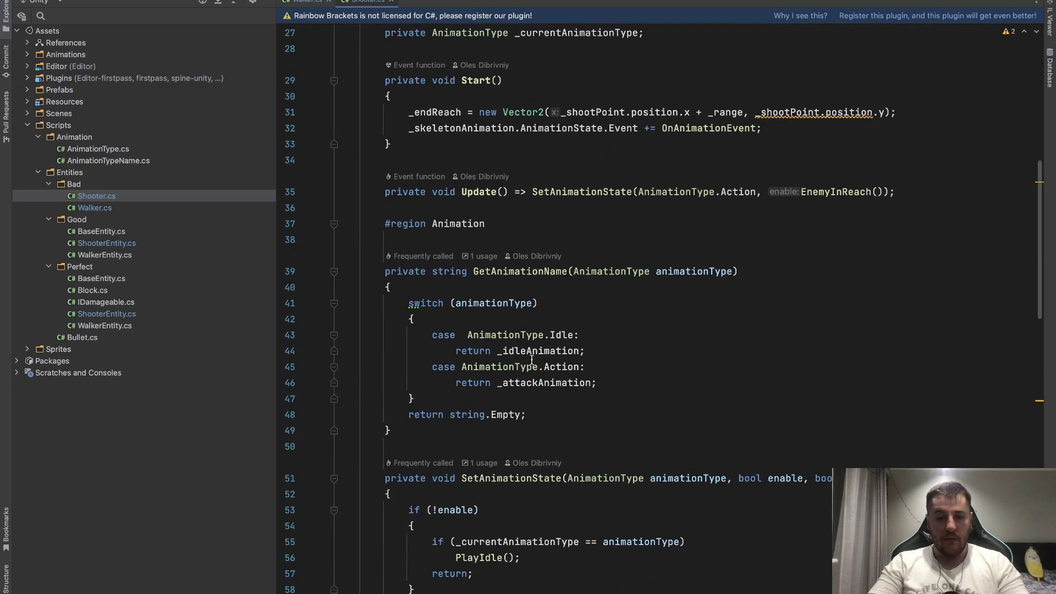
pyautogui.scroll(-2, 531, 360)
pyautogui.scroll(-6, 531, 360)
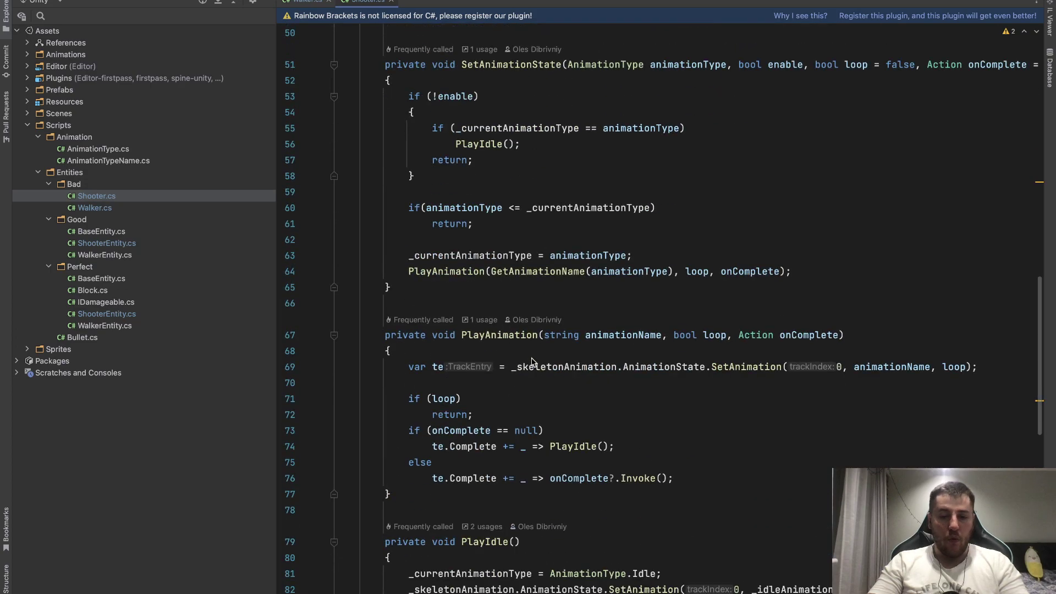
pyautogui.scroll(-1, 576, 405)
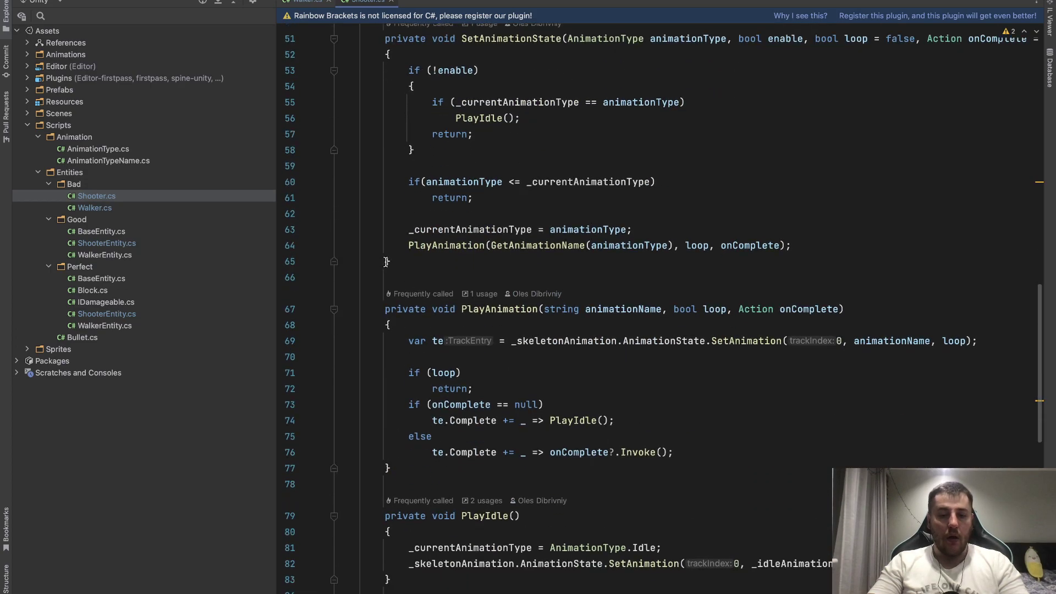
pyautogui.click(405, 396)
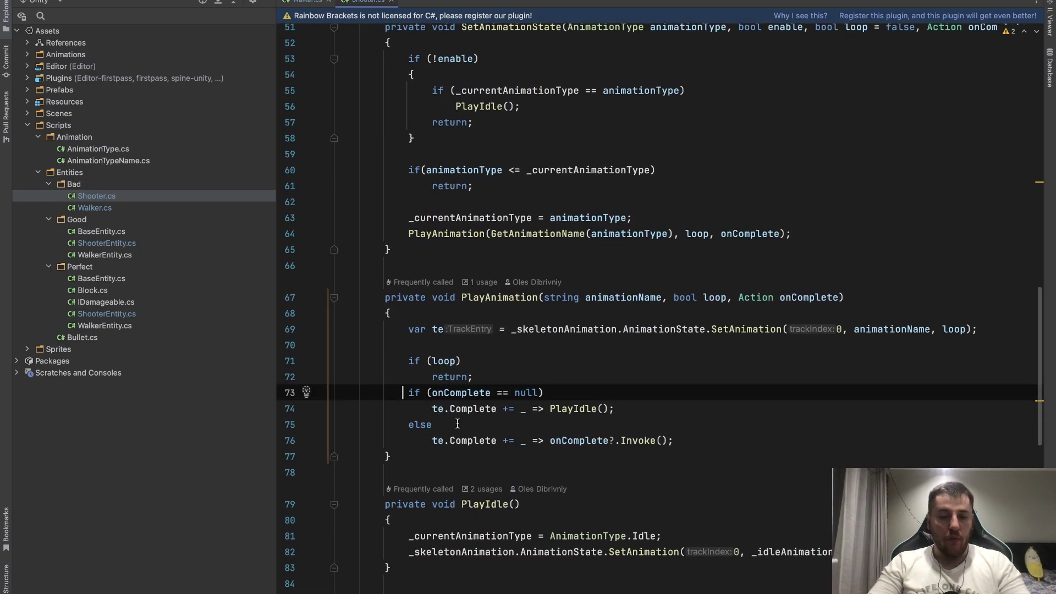
# On line 76, change the onComplete trigger from the track's Complete event to Start.
pyautogui.click(450, 441)
pyautogui.doubleClick(450, 440)
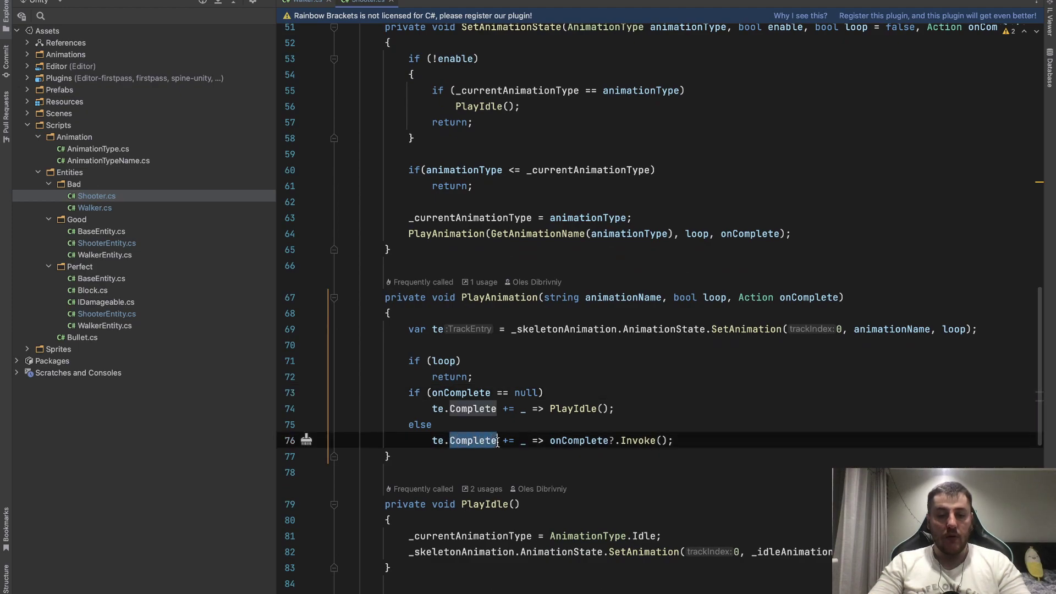
pyautogui.write('S')
pyautogui.write('tar')
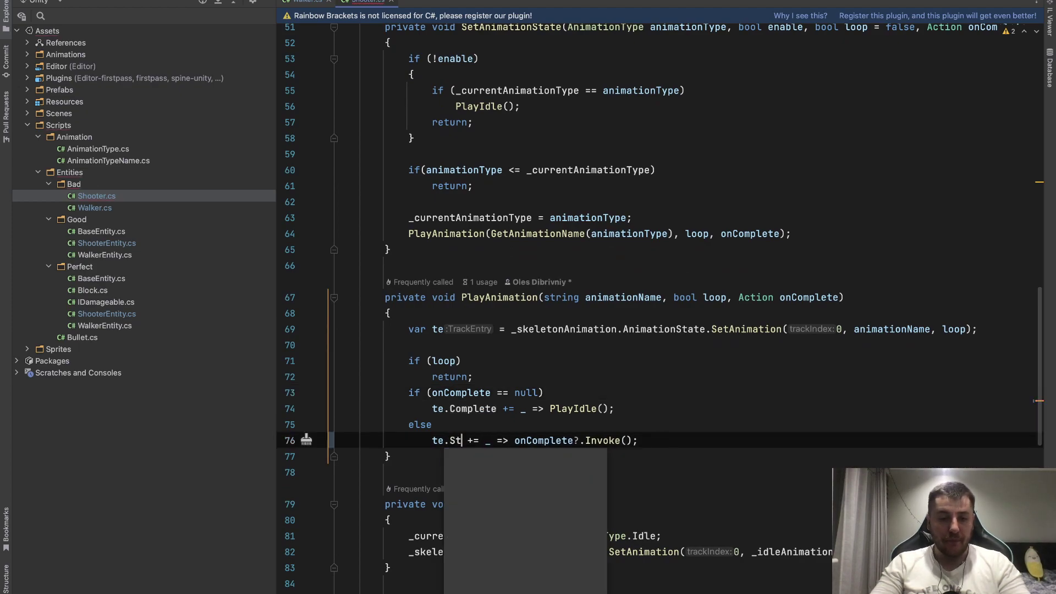
pyautogui.press('Return')
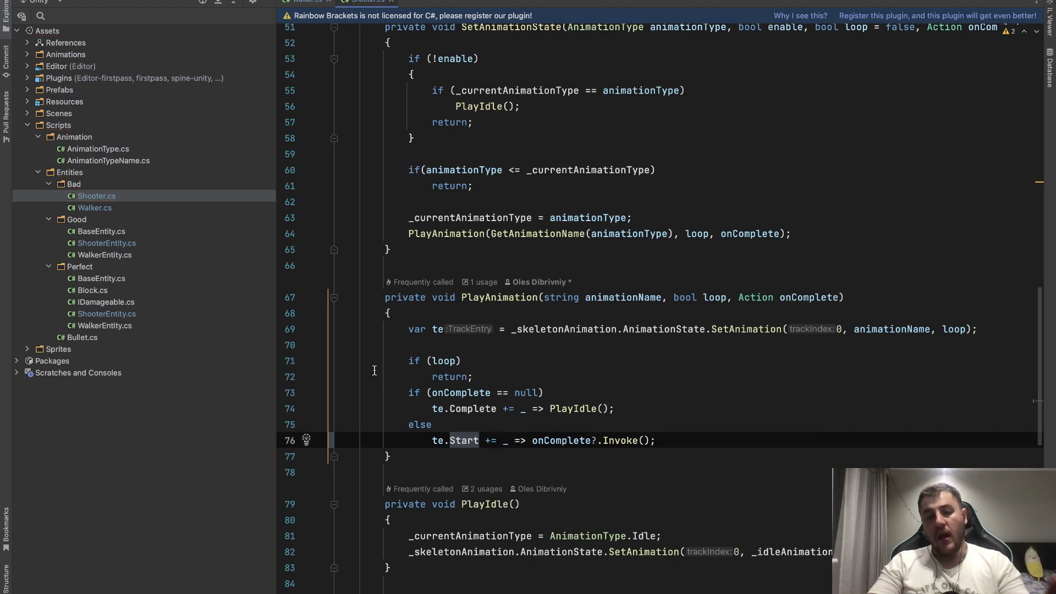
# Select the whole PlayAnimation method to review it, then switch back to Unity.
pyautogui.moveTo(380, 299); pyautogui.dragTo(503, 461)
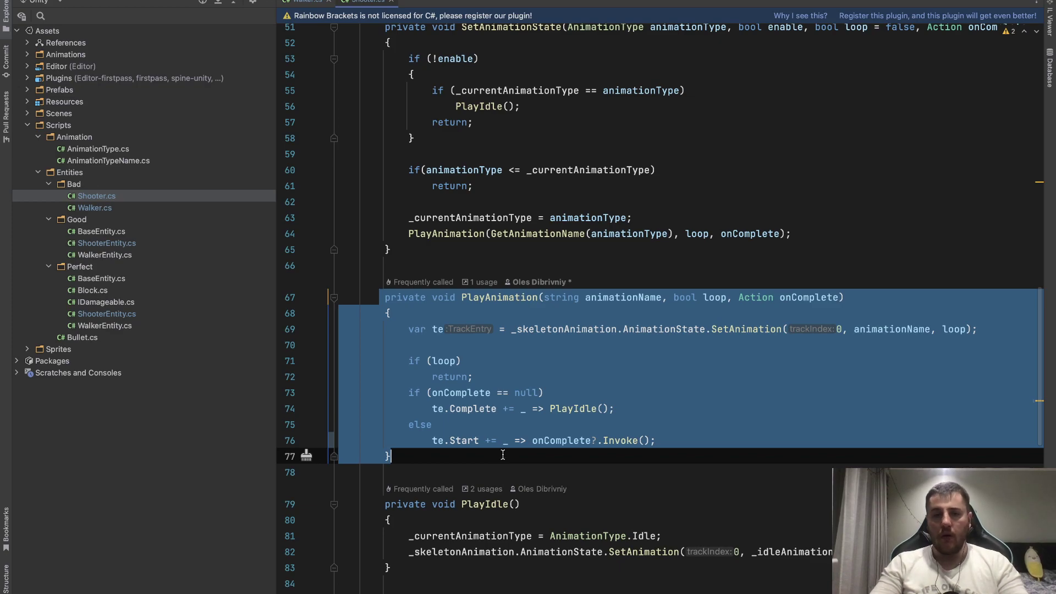
pyautogui.scroll(1, 526, 362)
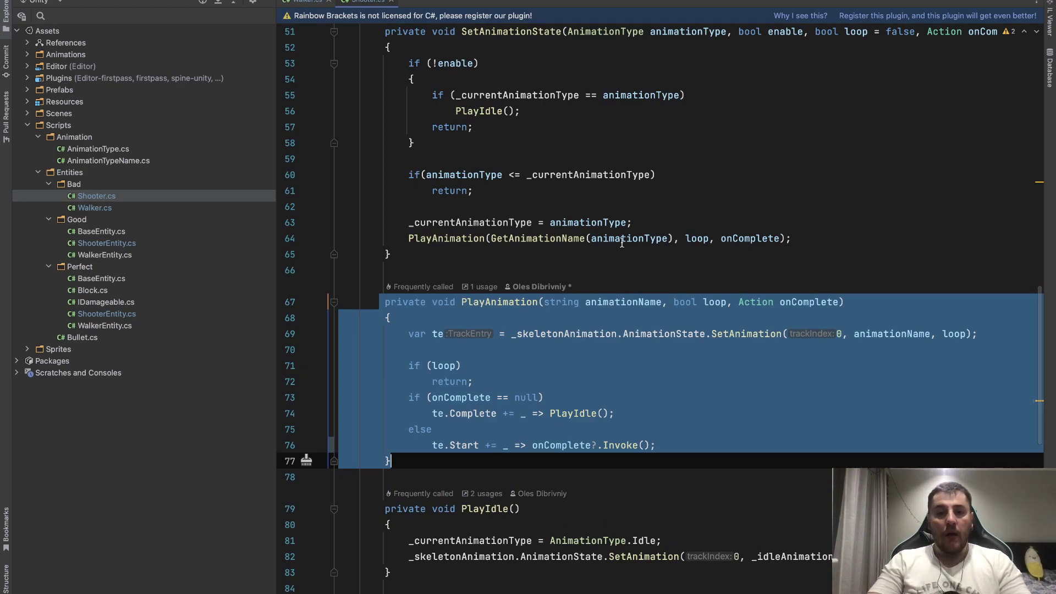
pyautogui.press('super+Tab')
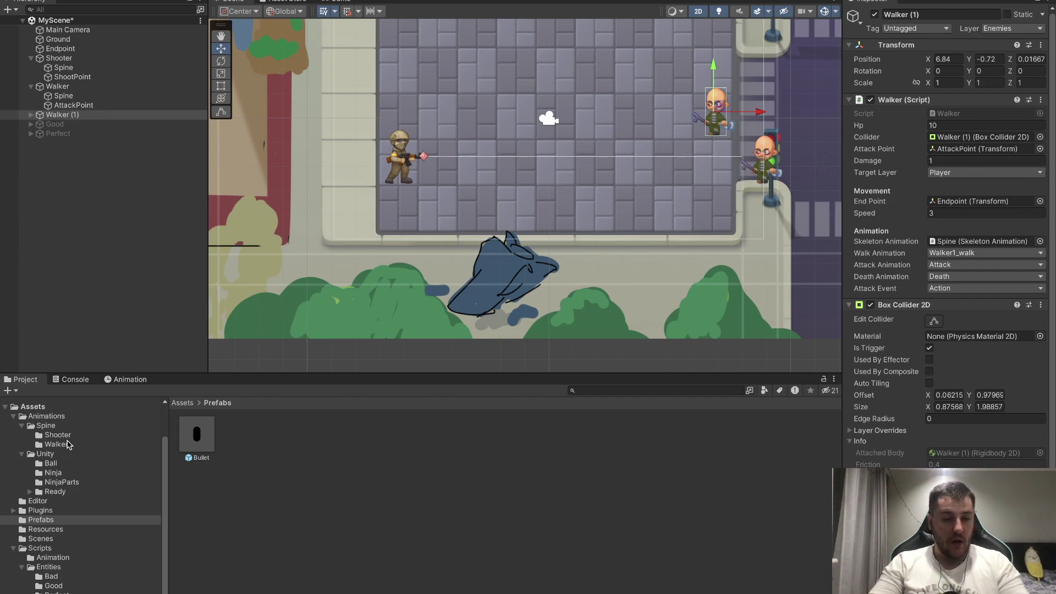
# From Sprites > UvZ > Block, drag bloc1 into the scene in front of the Shooter.
pyautogui.click(58, 435)
pyautogui.click(67, 444)
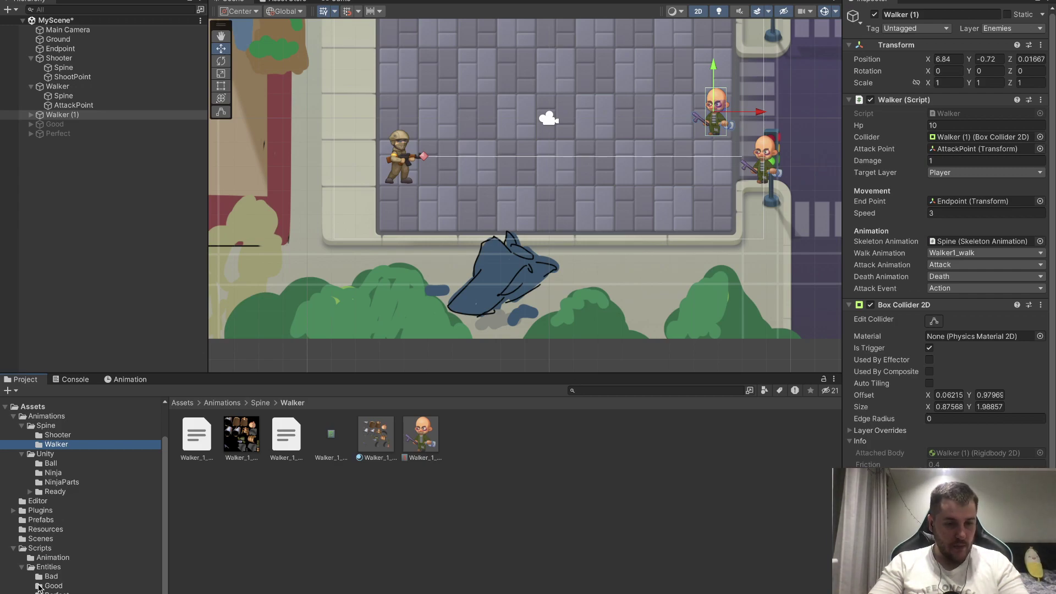
pyautogui.scroll(-5, 82, 523)
pyautogui.click(347, 500)
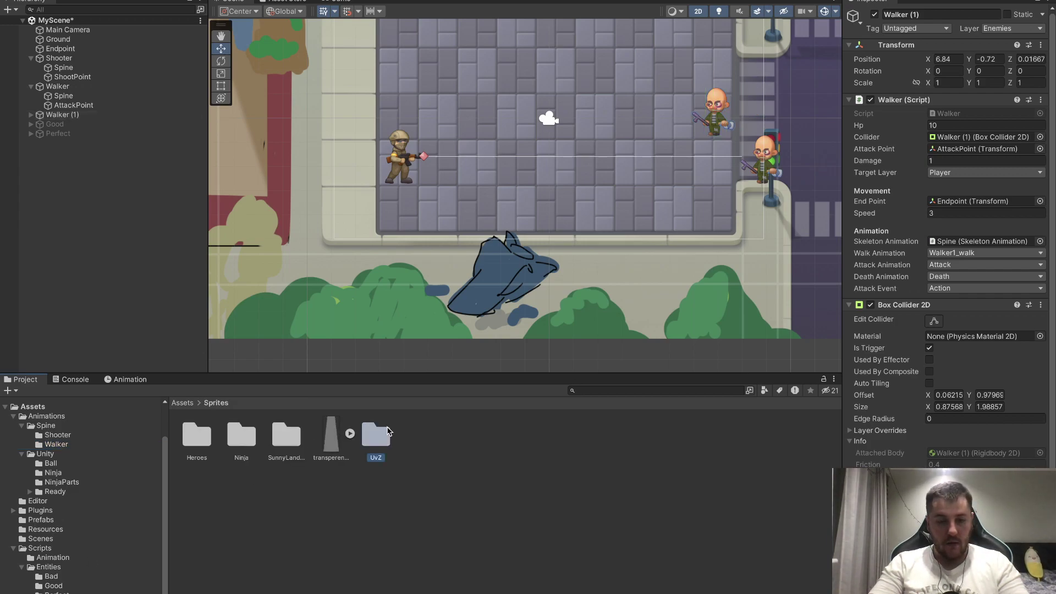
pyautogui.doubleClick(197, 435)
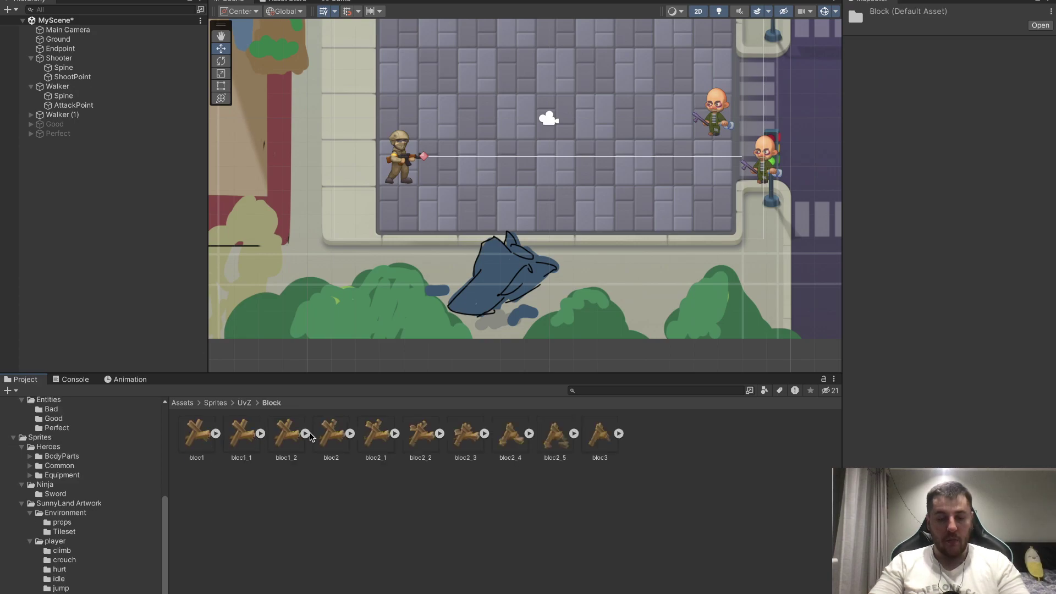
pyautogui.moveTo(206, 440); pyautogui.dragTo(449, 160)
# Preview bloc3 and step back and forth through the neighbouring block sprites.
pyautogui.scroll(2, 434, 185)
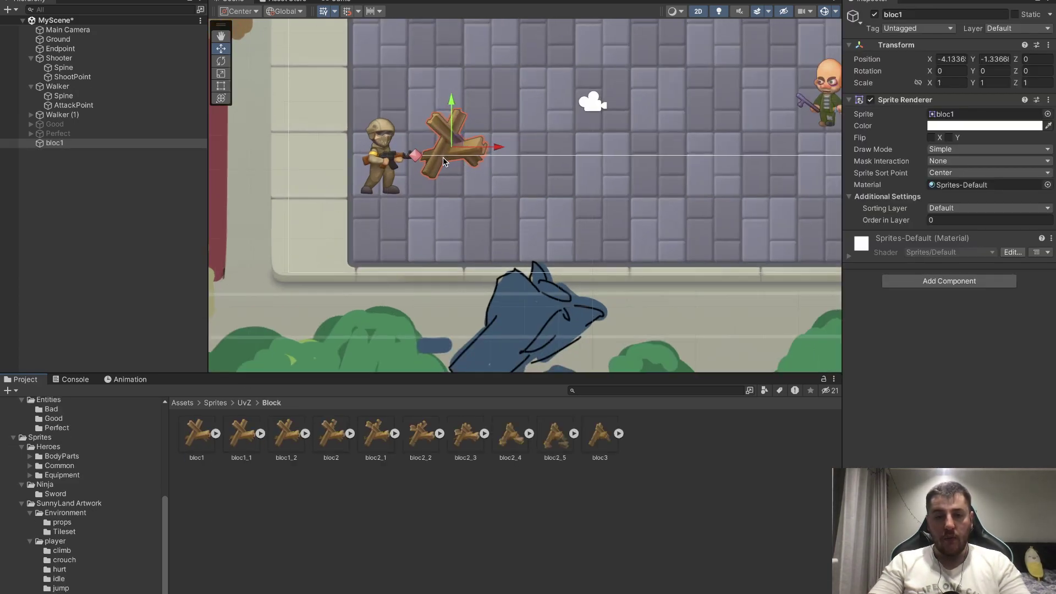
pyautogui.click(589, 446)
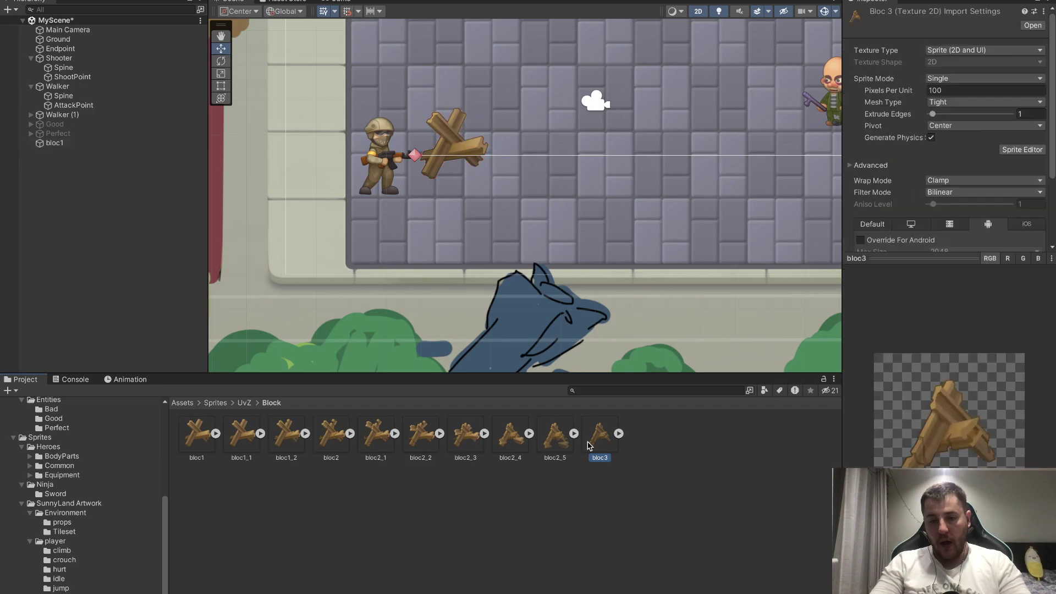
pyautogui.press('Left')
pyautogui.press('Left')
pyautogui.press('Left')
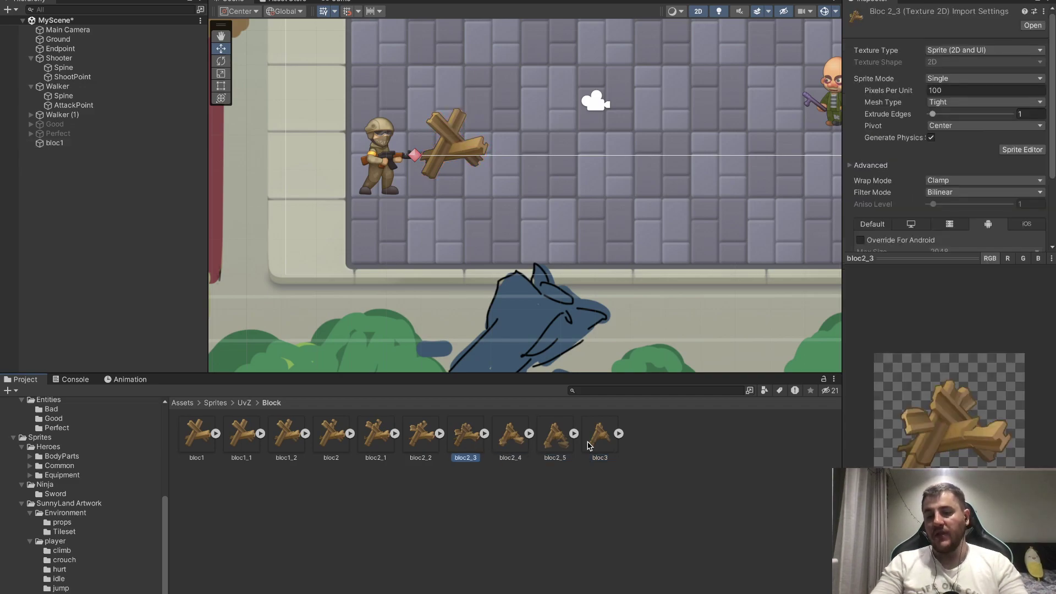
pyautogui.press('Left')
pyautogui.press('Left')
pyautogui.press('Left')
pyautogui.press('Left')
pyautogui.press('Left')
pyautogui.press('Left')
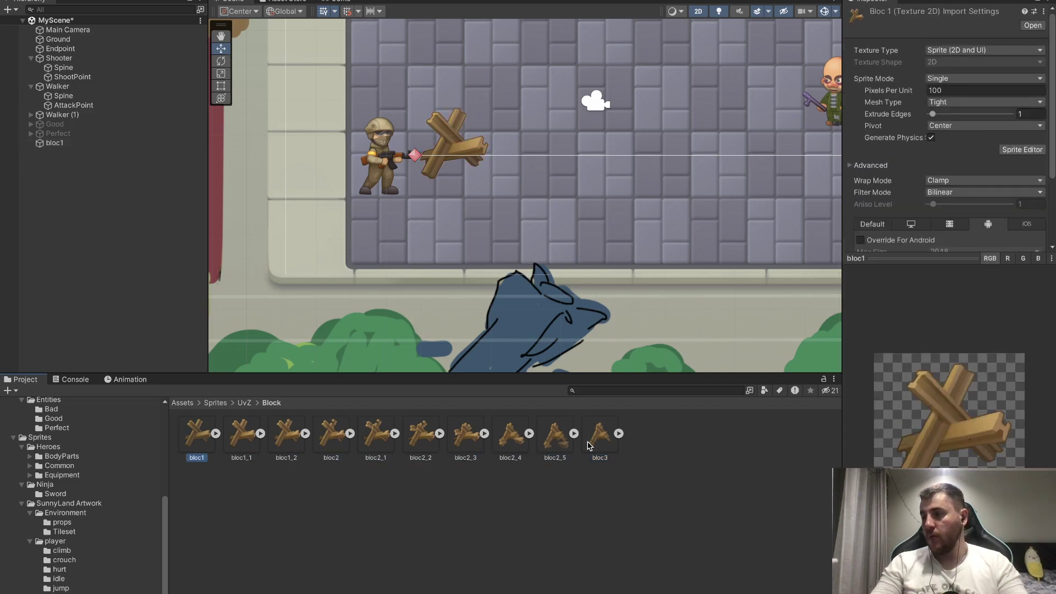
pyautogui.press('Right')
pyautogui.press('Right')
pyautogui.press('Right')
pyautogui.press('Right')
pyautogui.press('Right')
pyautogui.press('Right')
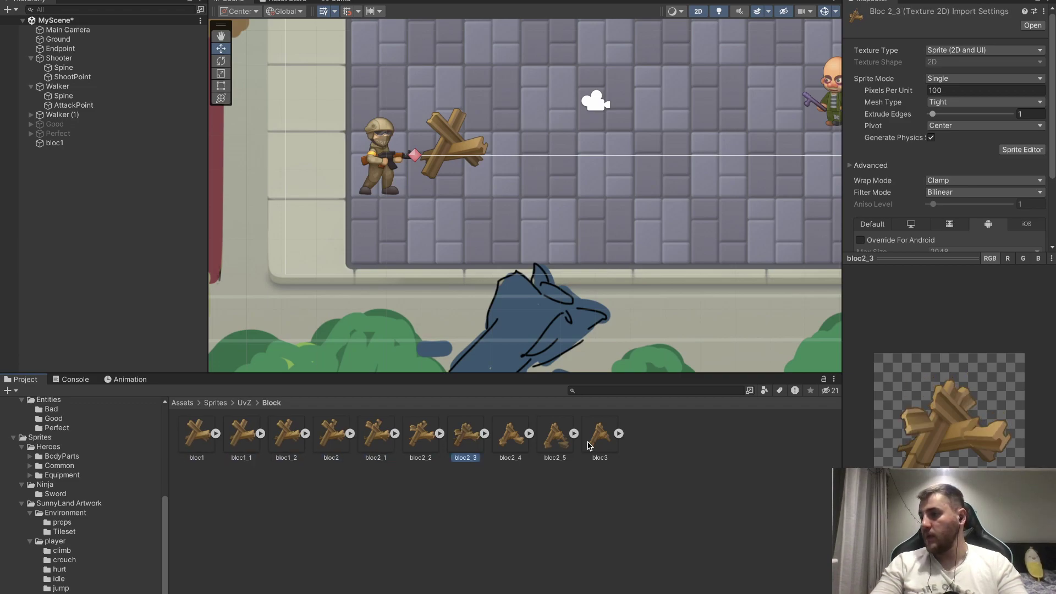
pyautogui.press('Right')
pyautogui.press('Right')
pyautogui.press('Right')
pyautogui.press('Left')
pyautogui.press('Left')
pyautogui.press('Left')
pyautogui.press('Left')
pyautogui.press('Right')
pyautogui.press('Right')
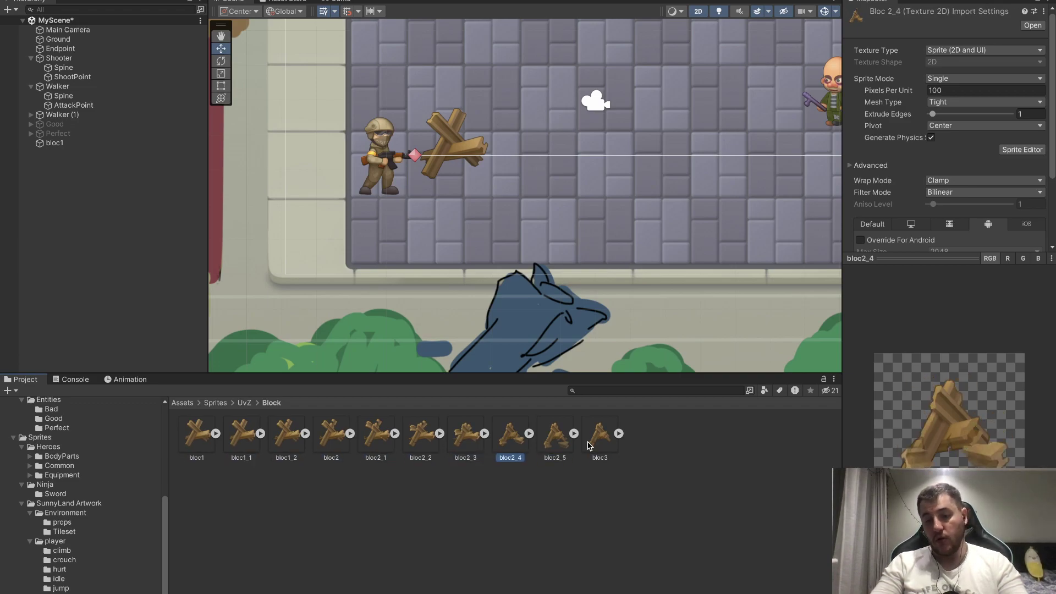
pyautogui.press('Right')
pyautogui.press('Right')
pyautogui.press('Left')
pyautogui.press('Left')
pyautogui.press('Left')
pyautogui.press('Left')
pyautogui.press('Left')
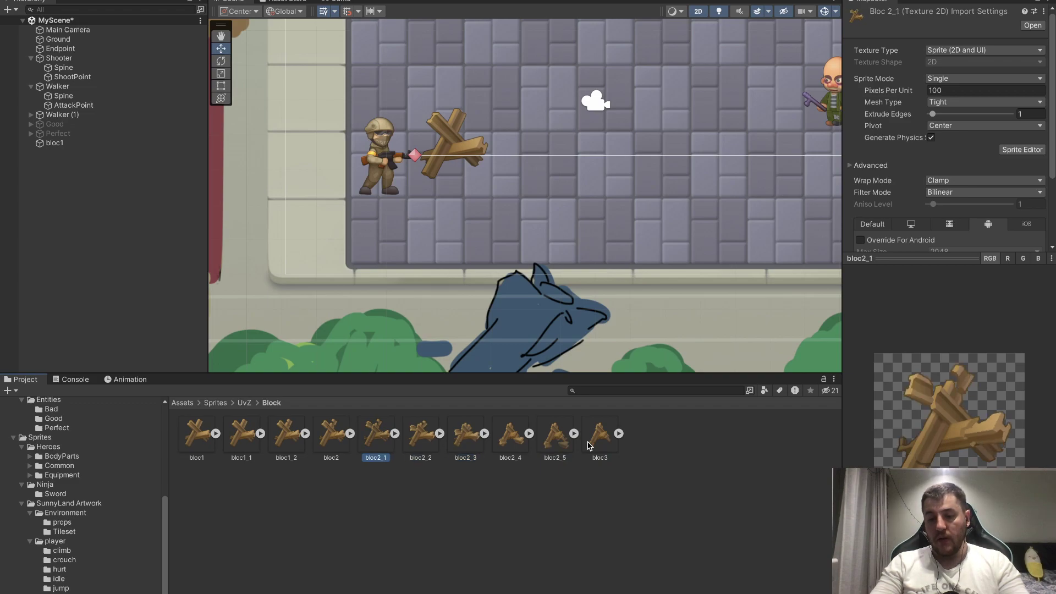
pyautogui.press('Left')
pyautogui.press('Left')
pyautogui.press('Left')
pyautogui.press('Left')
pyautogui.press('Right')
pyautogui.press('Right')
pyautogui.press('Right')
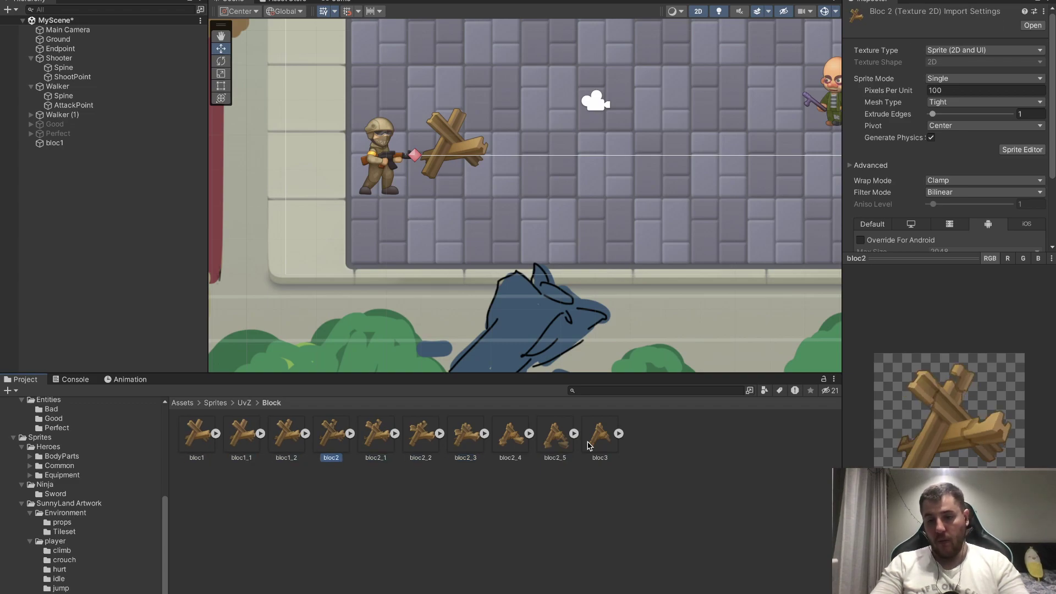
pyautogui.press('Right')
pyautogui.press('Right')
pyautogui.press('Right')
pyautogui.press('Right')
pyautogui.press('Right')
pyautogui.press('Right')
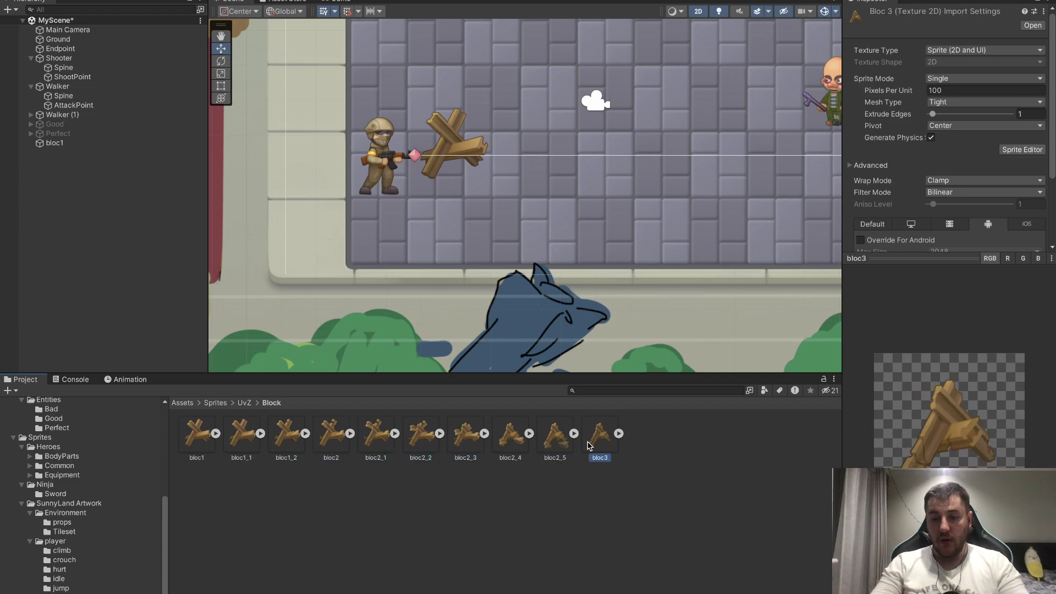
pyautogui.press('Left')
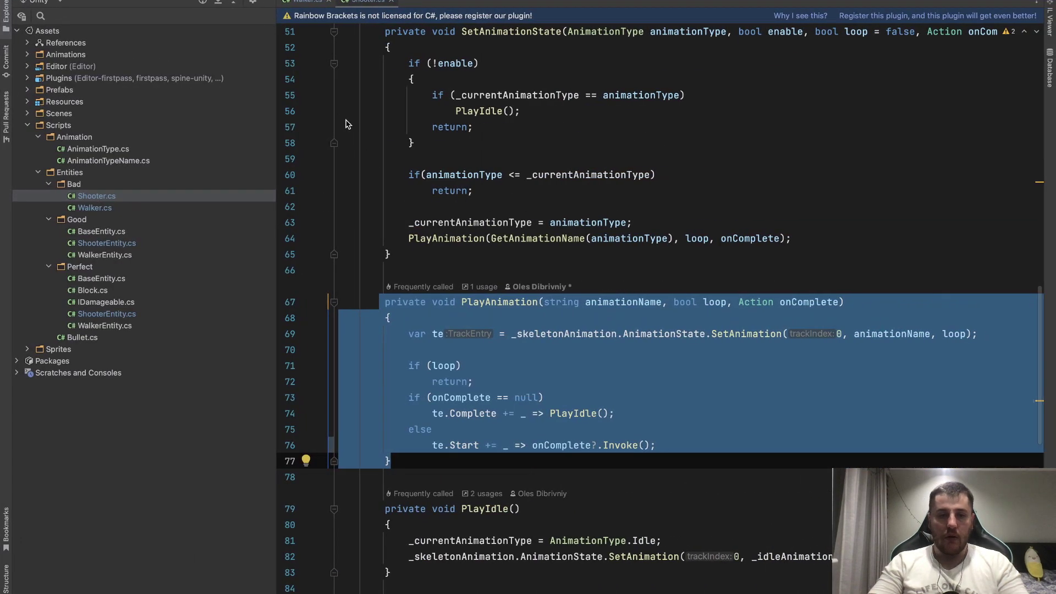
# Open Walker.cs and go to its TryGetAttackTarget method.
pyautogui.scroll(8, 466, 277)
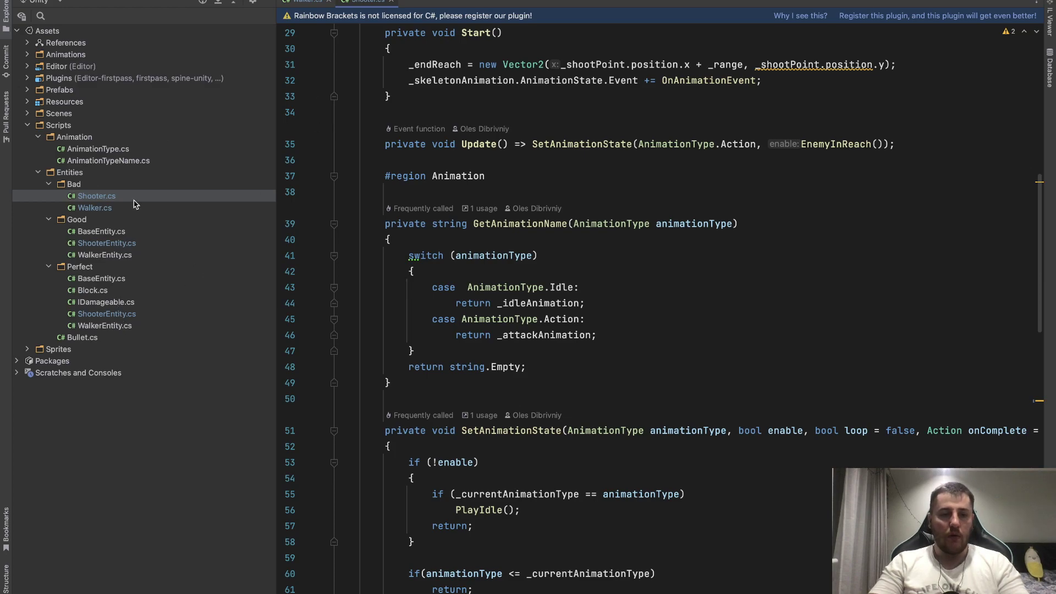
pyautogui.doubleClick(94, 208)
pyautogui.scroll(-15, 684, 346)
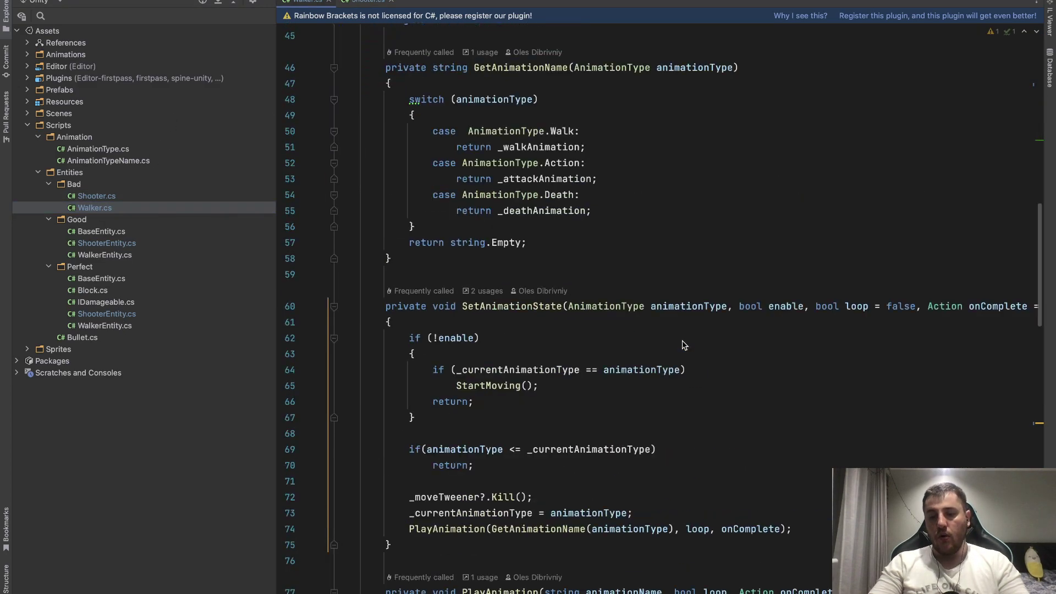
pyautogui.scroll(-20, 685, 345)
pyautogui.scroll(6, 684, 345)
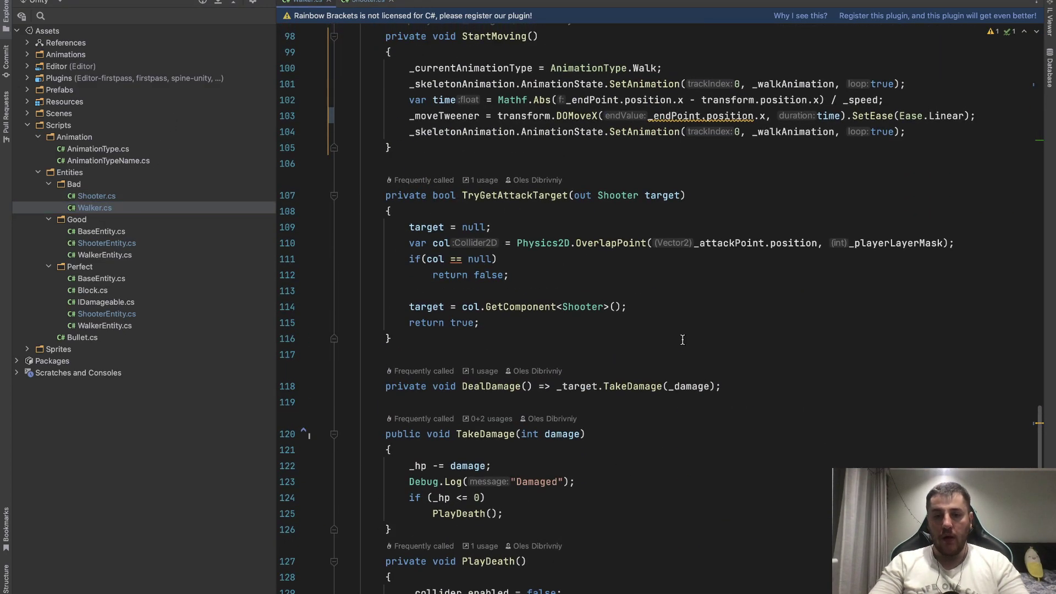
pyautogui.click(508, 195)
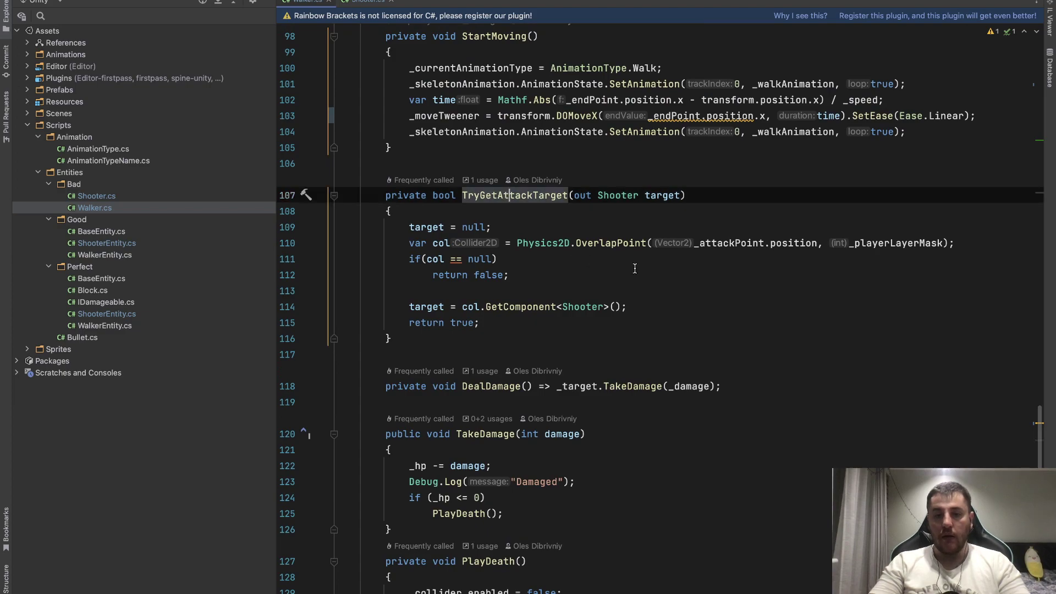
# Inspect the Shooter class used as the target, then scroll up to Walker's class declaration and fields.
pyautogui.click(576, 312)
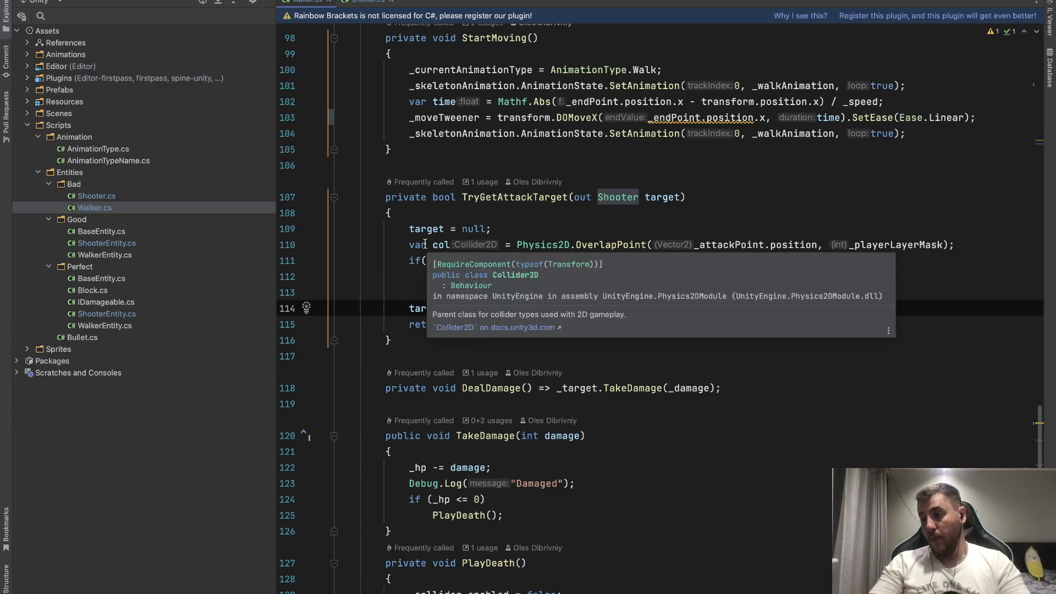
pyautogui.click(507, 223)
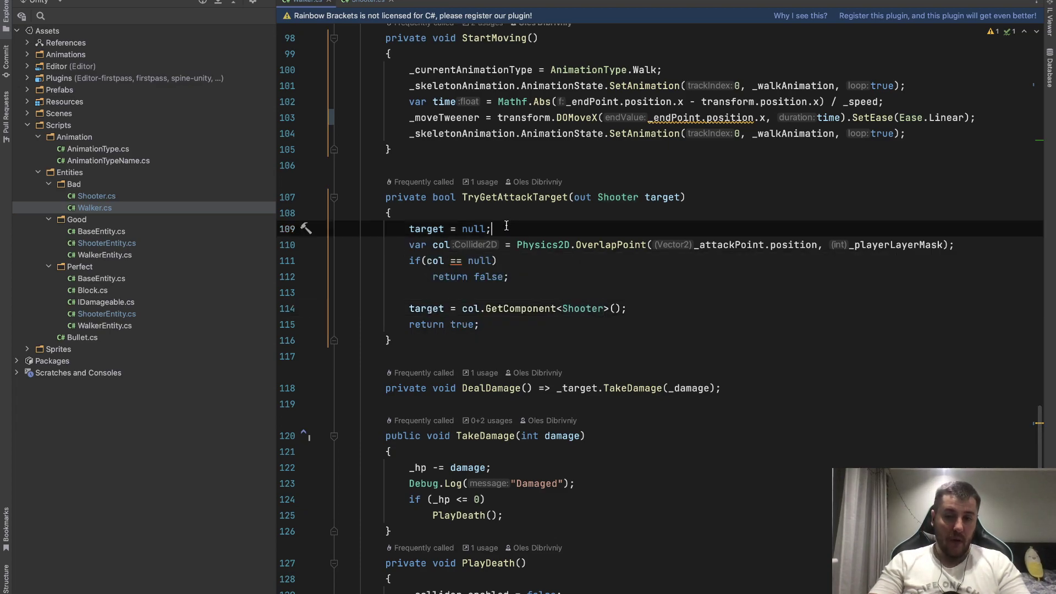
pyautogui.scroll(3, 507, 223)
pyautogui.scroll(10, 507, 223)
pyautogui.scroll(15, 507, 226)
pyautogui.scroll(-1, 507, 226)
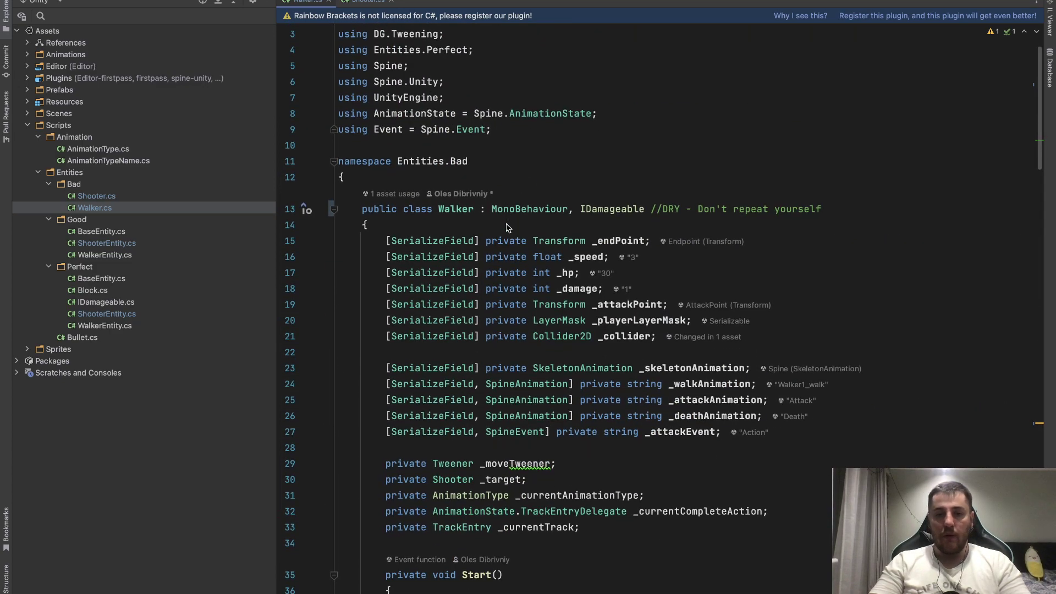